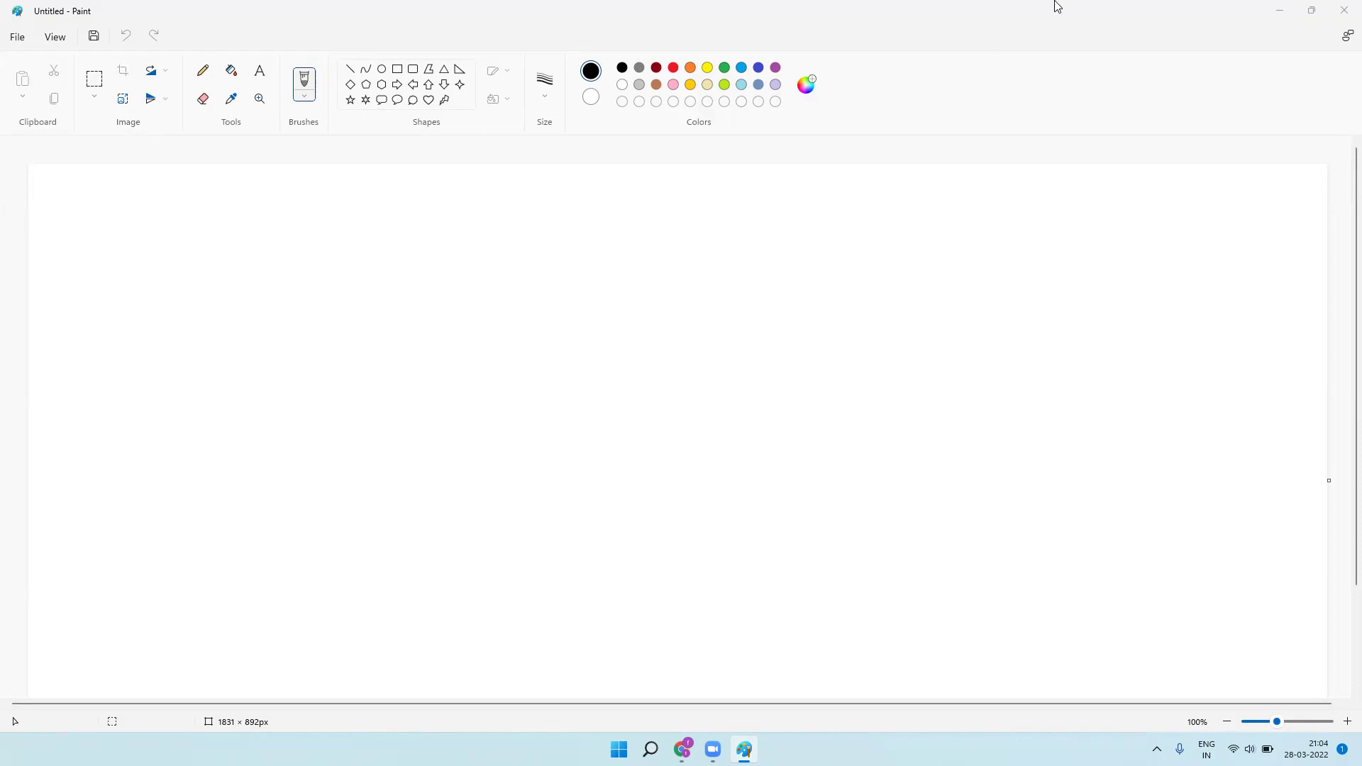
- Handwrite the heading "Dashboard" in black near the canvas's upper-left corner and underline it
mouse_move(106, 217)
mouse_down()
mouse_move(97, 250)
mouse_move(198, 237)
mouse_up()
mouse_move(213, 215)
mouse_down()
mouse_move(215, 238)
mouse_move(236, 240)
mouse_up()
mouse_move(239, 213)
mouse_down()
mouse_move(242, 240)
mouse_move(258, 230)
mouse_up()
mouse_move(278, 222)
mouse_down()
mouse_move(264, 232)
mouse_move(279, 225)
mouse_up()
mouse_move(291, 224)
mouse_down()
mouse_move(353, 217)
mouse_move(312, 206)
mouse_up()
drag(94, 271, 387, 249)
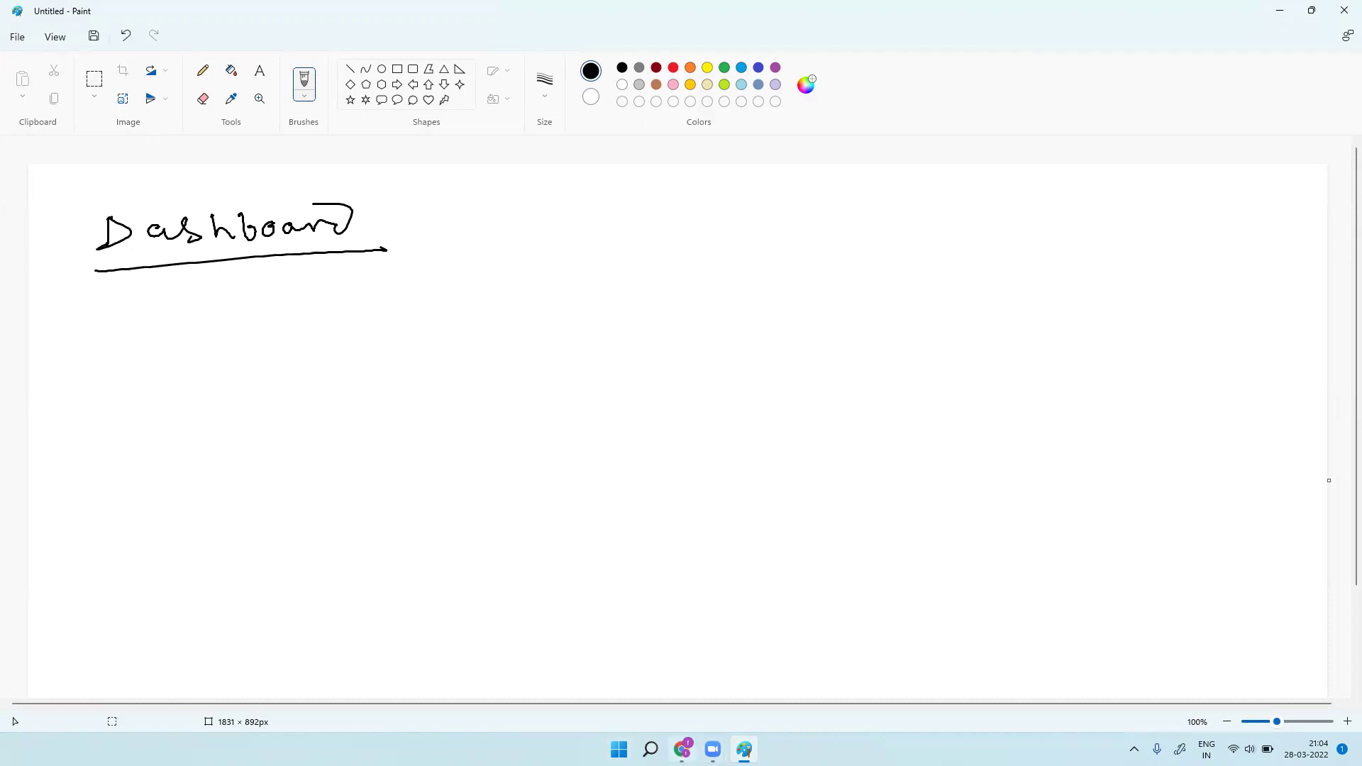
- Switch to Dynatrace in the browser, filter the navigation menu for "das" and open the Dashboards overview
mouse_move(683, 745)
click(685, 699)
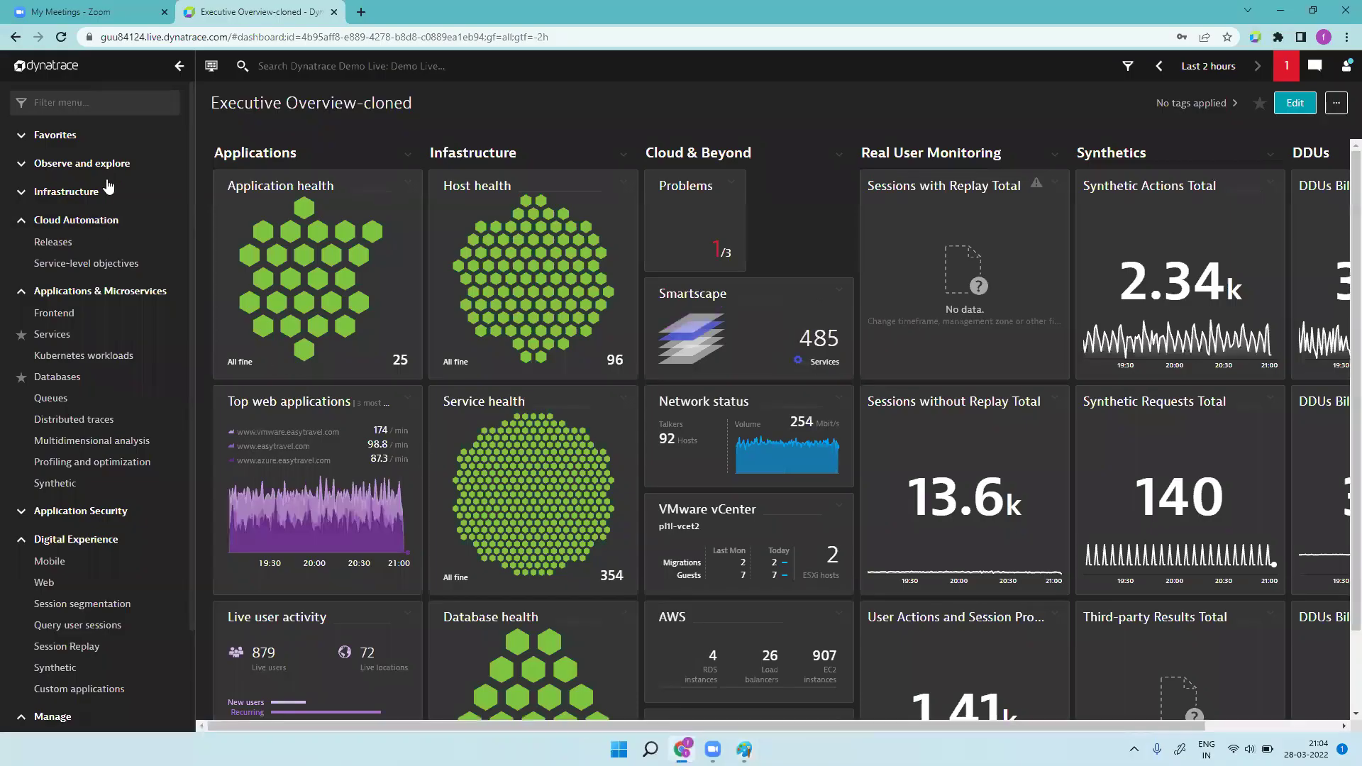
click(83, 110)
text(das)
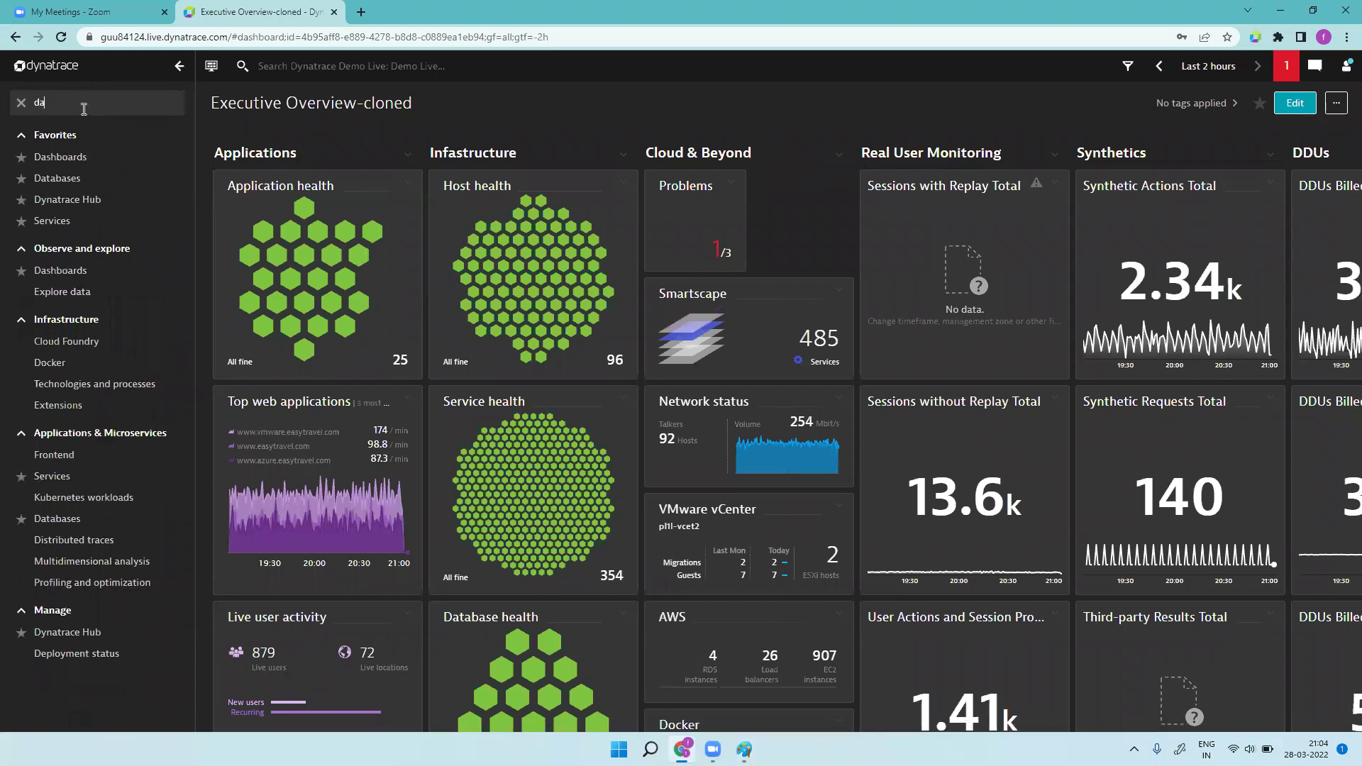
click(80, 159)
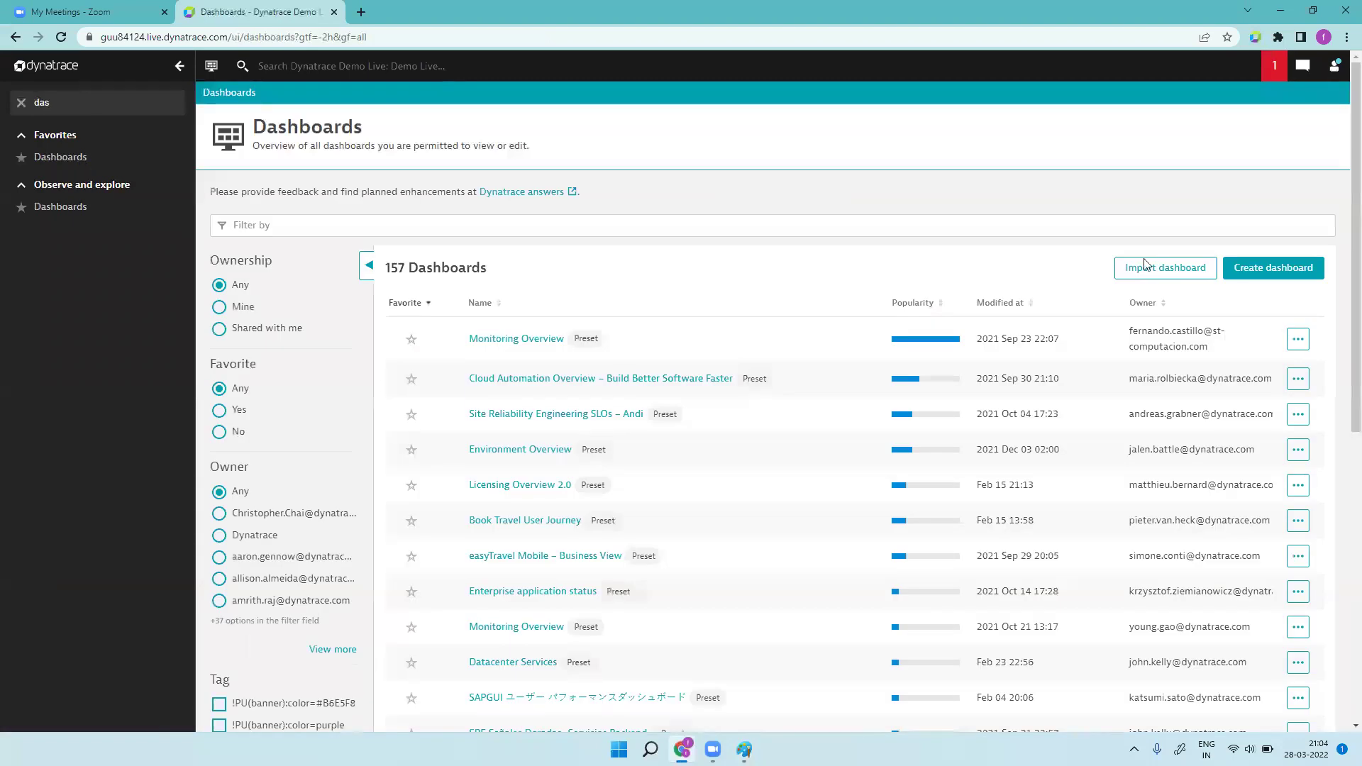
- Create a new dashboard named "Infra-Training"
click(1289, 272)
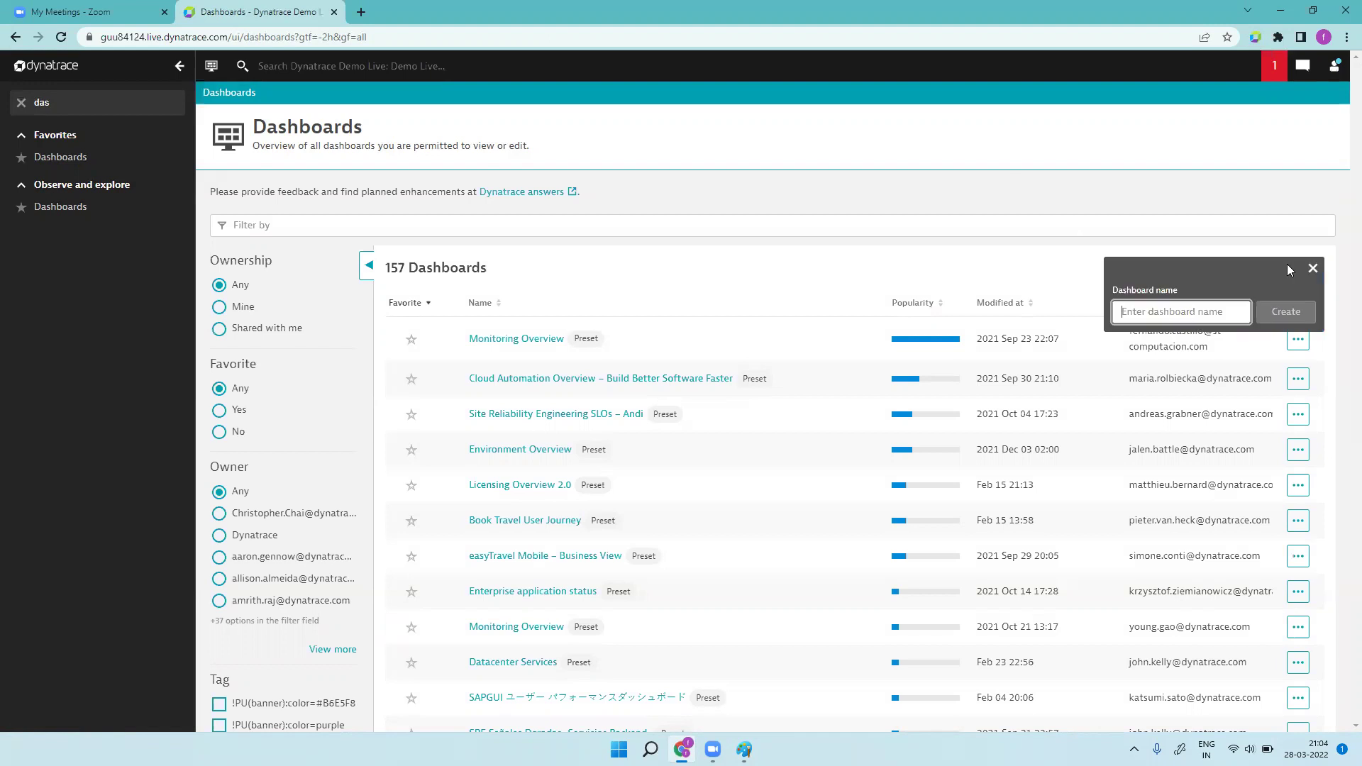
click(1195, 314)
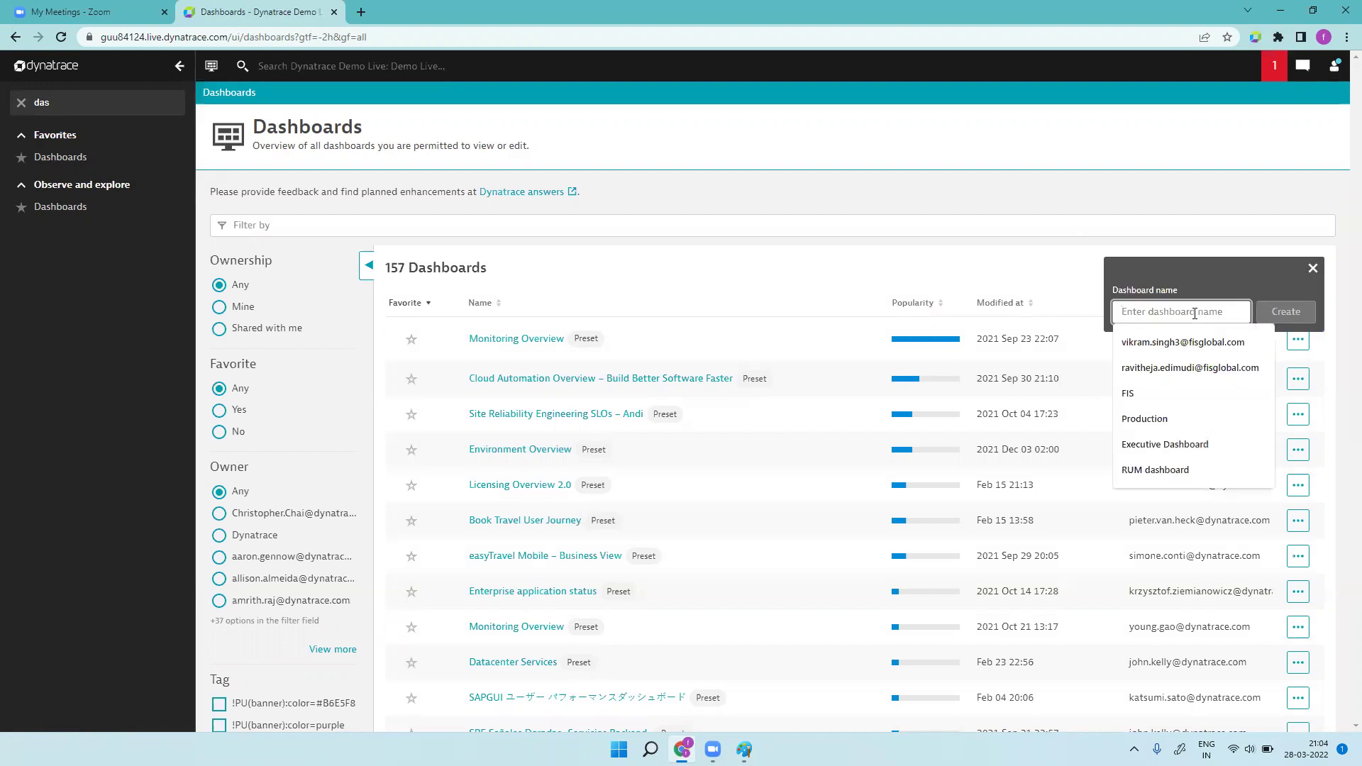
text(Infr)
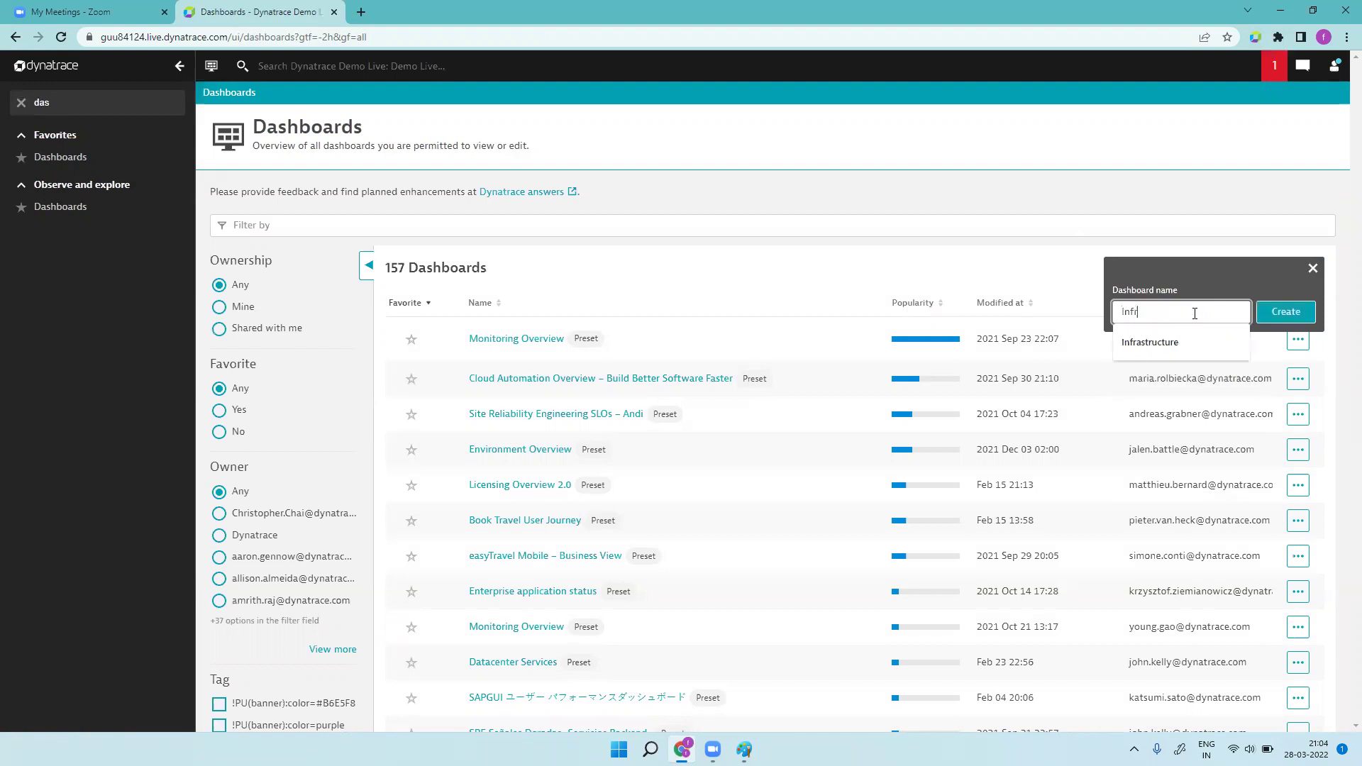
text(a-Training)
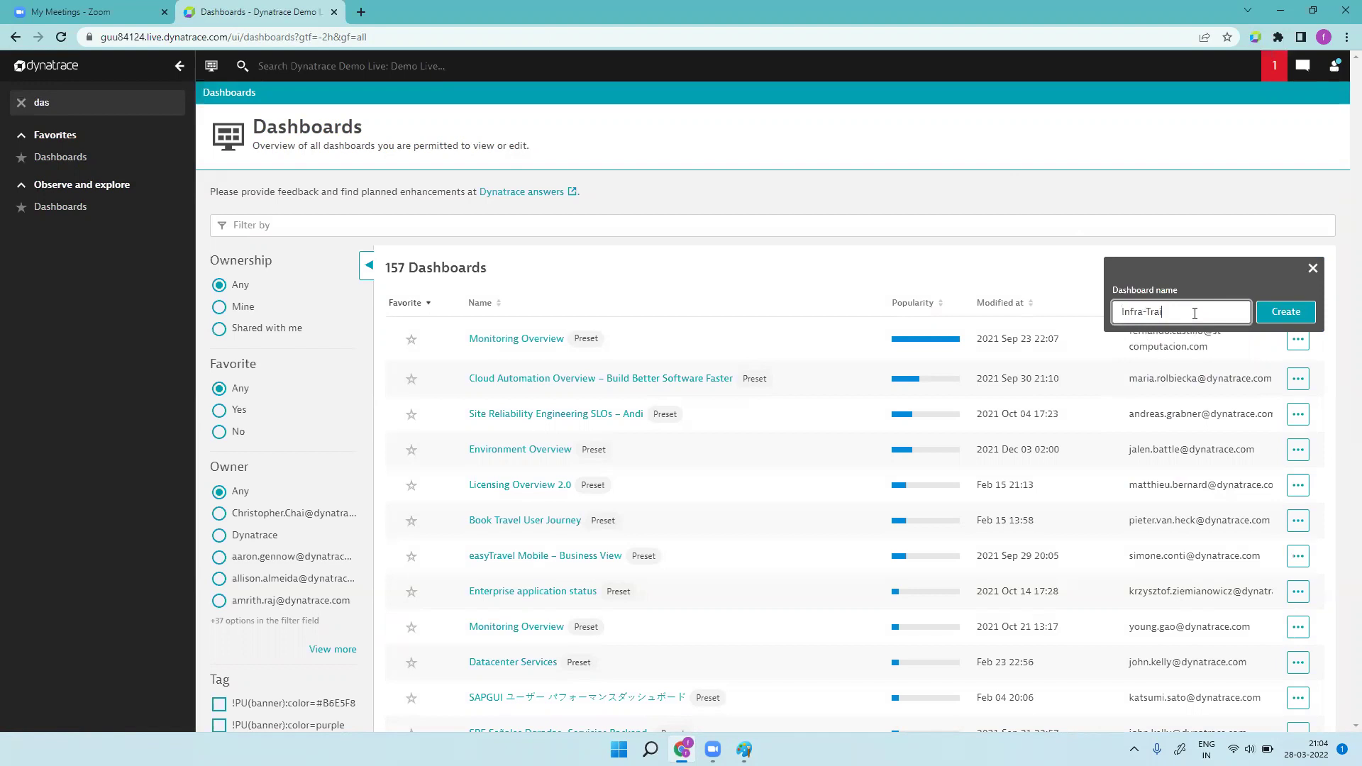
click(1285, 314)
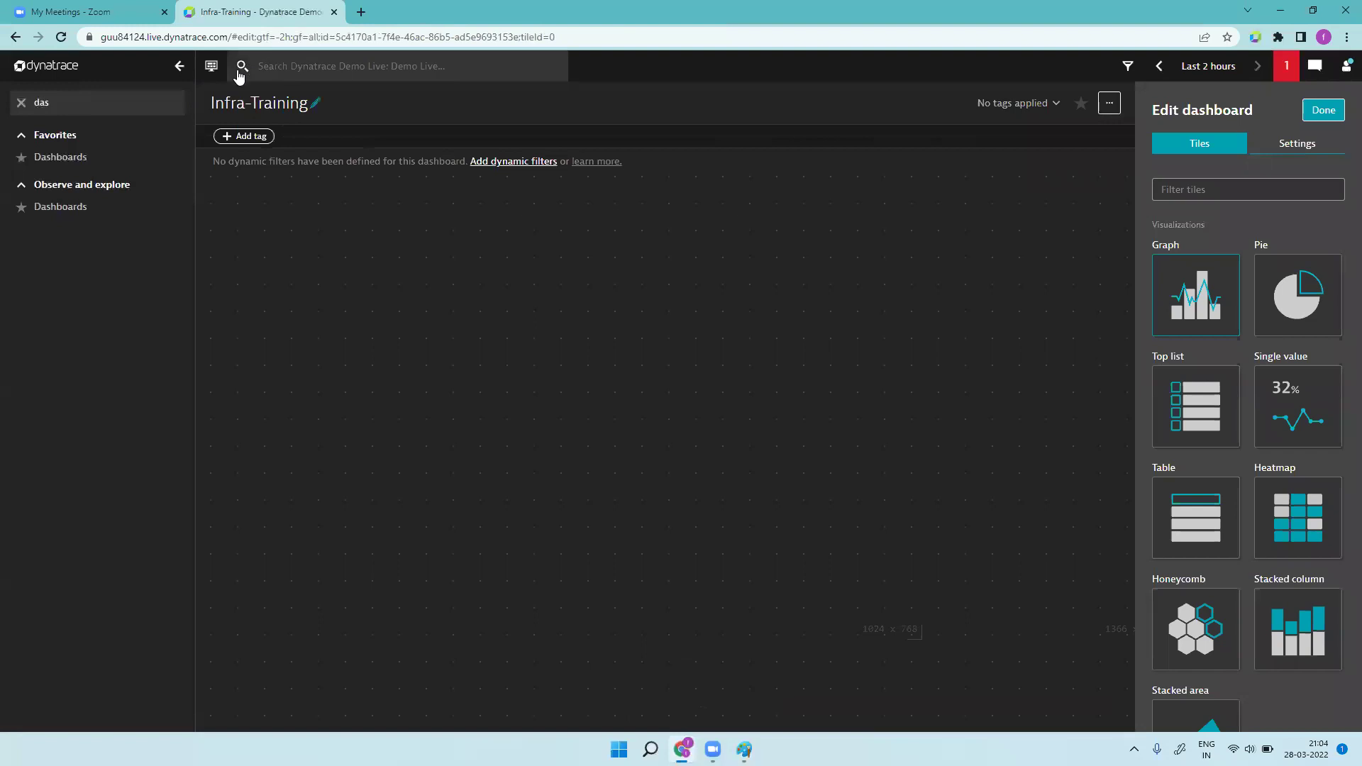
- Collapse the navigation menu and place a Host health tile in the upper-left corner of the dashboard canvas
click(181, 71)
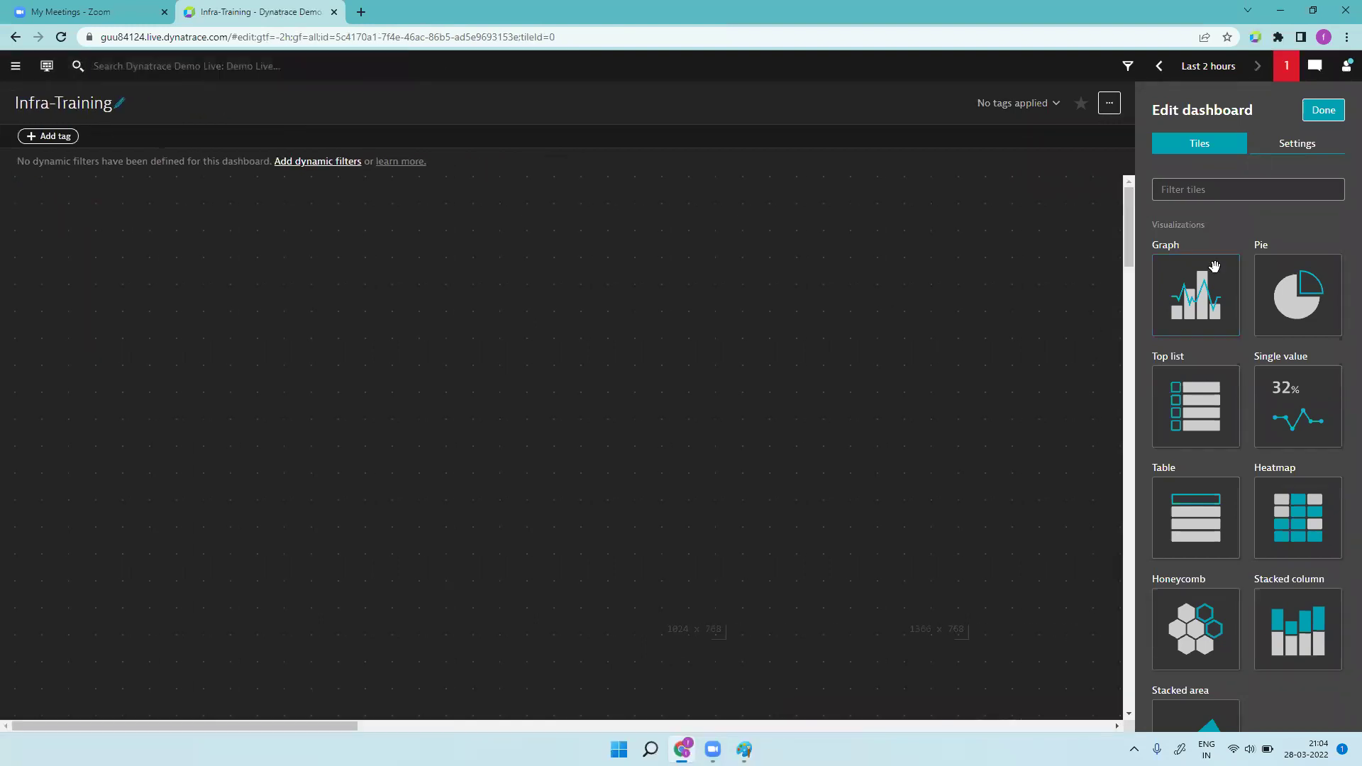
scroll(1281, 393, down, 15)
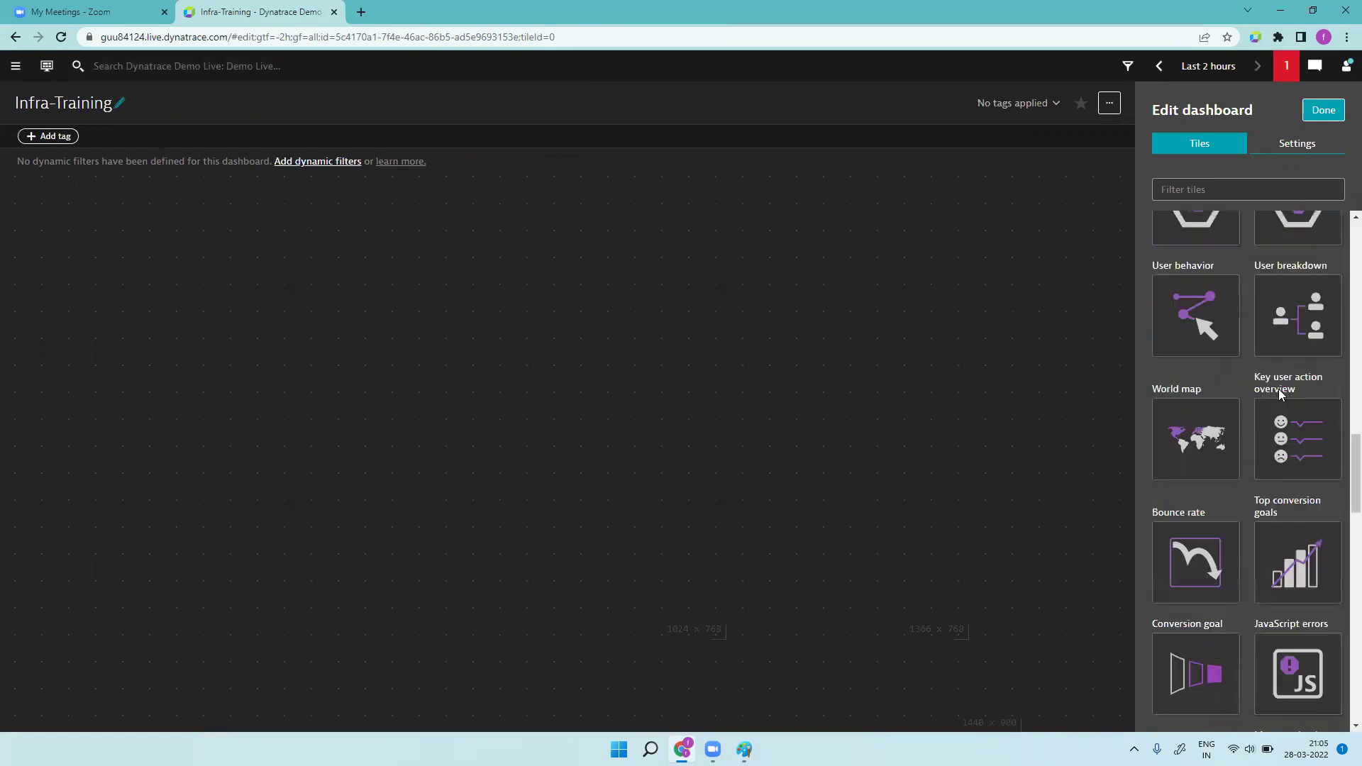
scroll(1280, 394, down, 5)
scroll(1280, 394, up, 10)
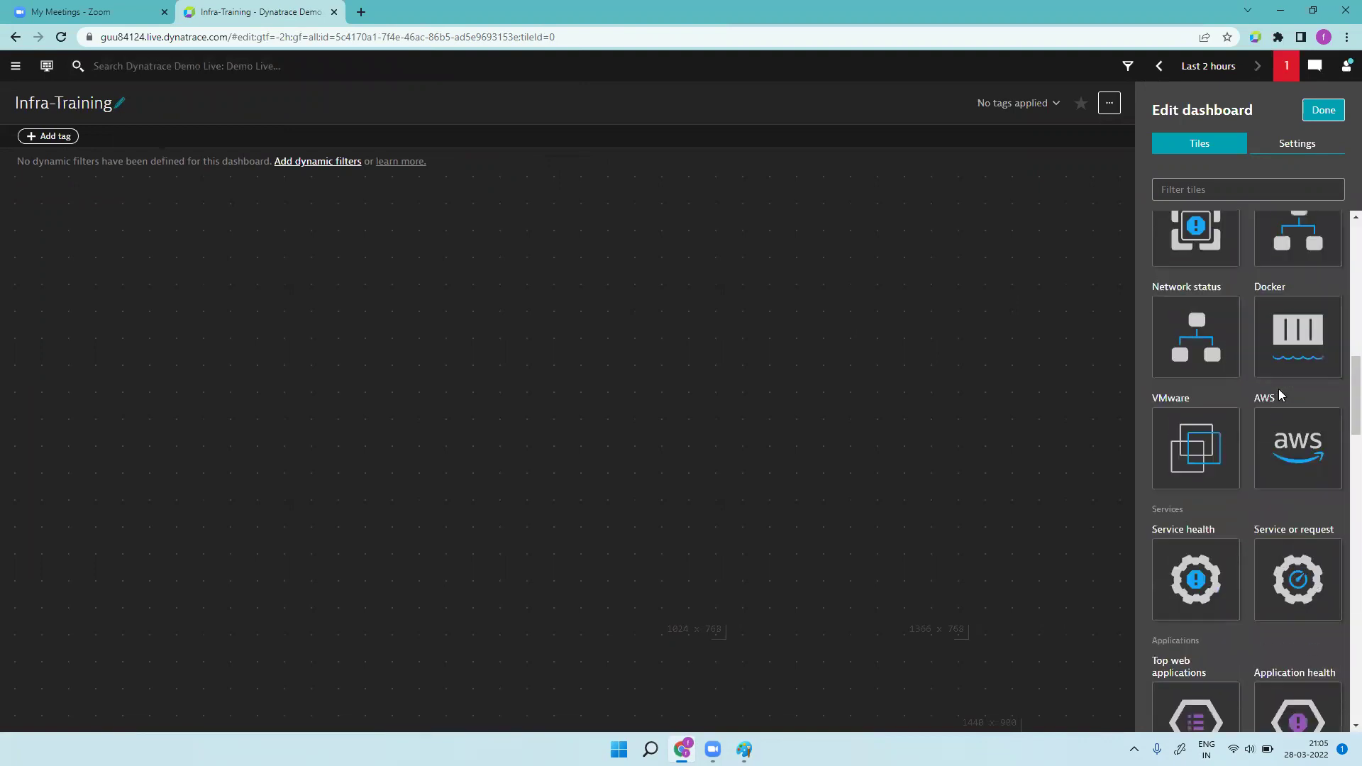
scroll(1278, 389, up, 5)
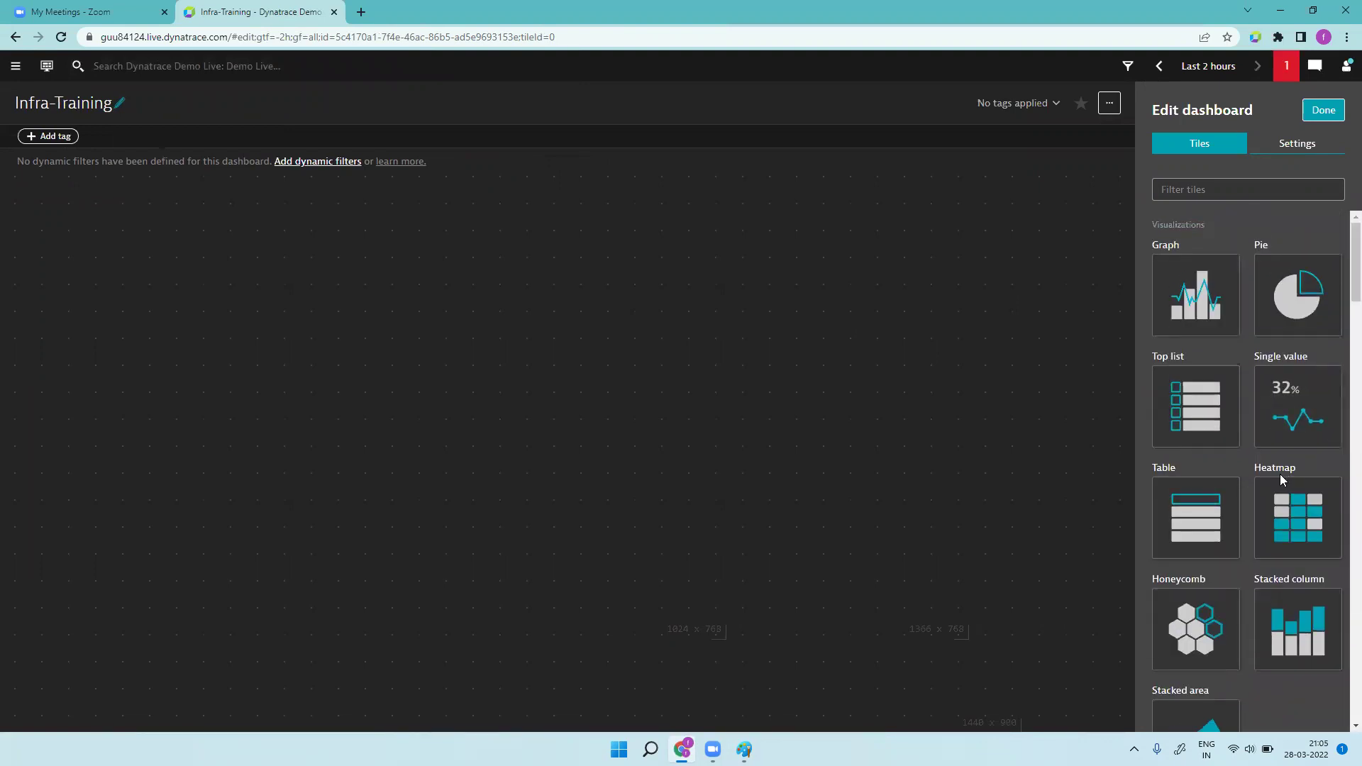
scroll(1280, 474, down, 5)
mouse_move(1195, 359)
mouse_down()
mouse_move(729, 359)
mouse_move(124, 302)
mouse_up()
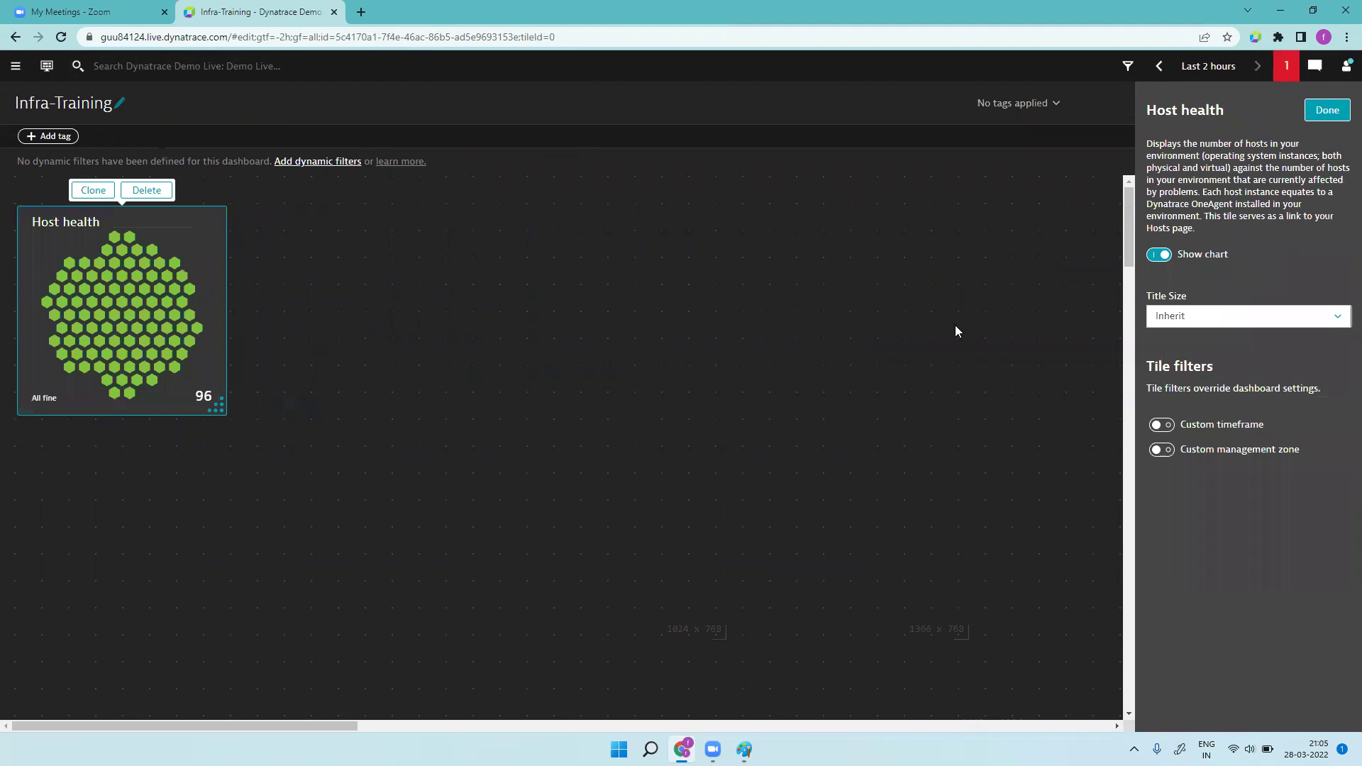
- Try the Small and Medium title sizes on the Host health tile, set it to Large and finish editing
click(1213, 316)
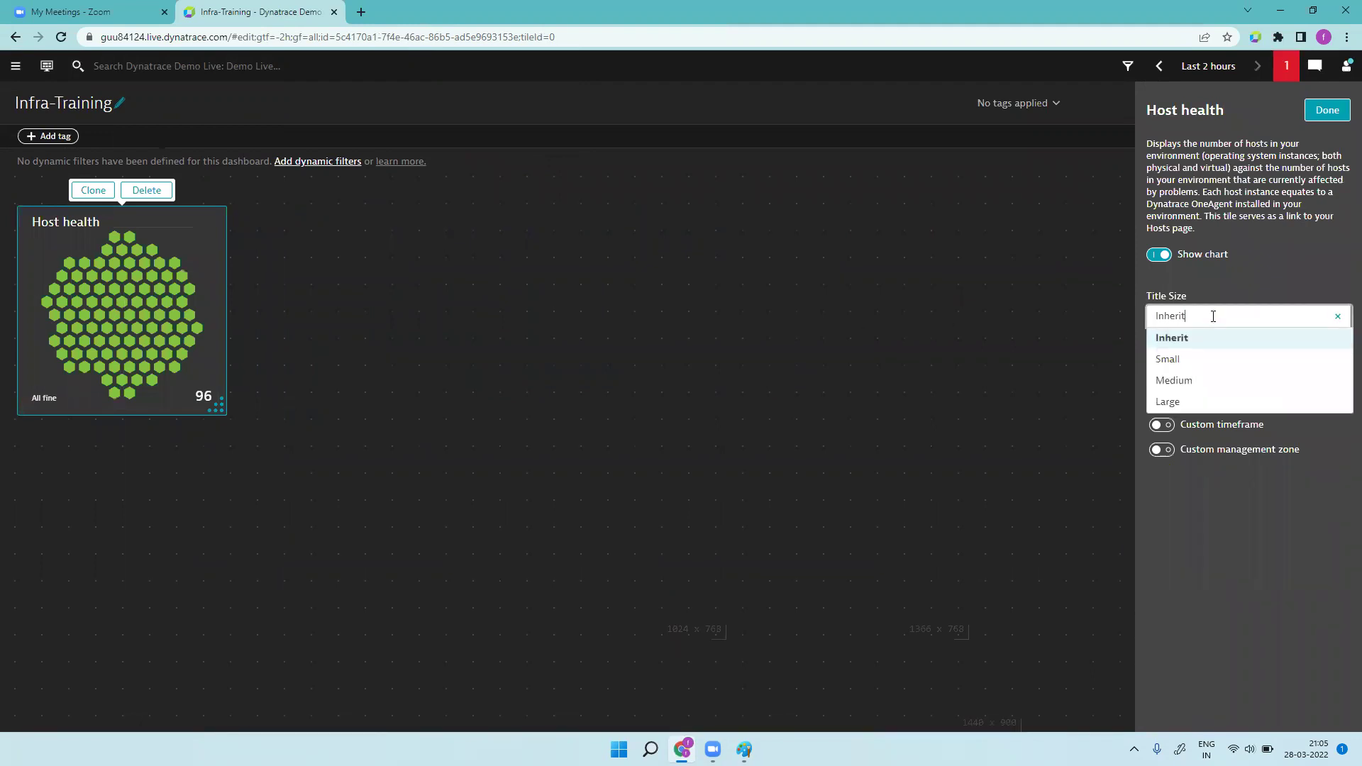
click(1192, 359)
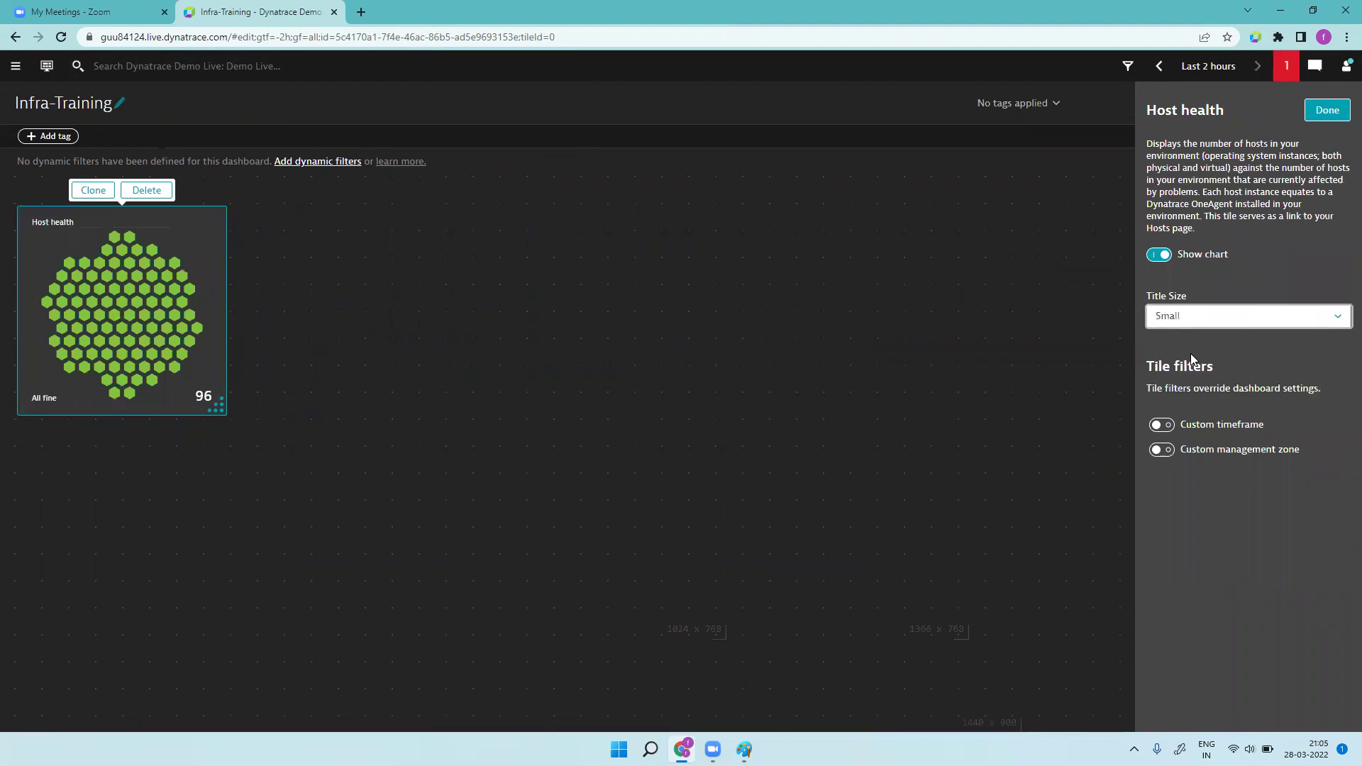
click(1339, 318)
click(1216, 380)
click(1345, 323)
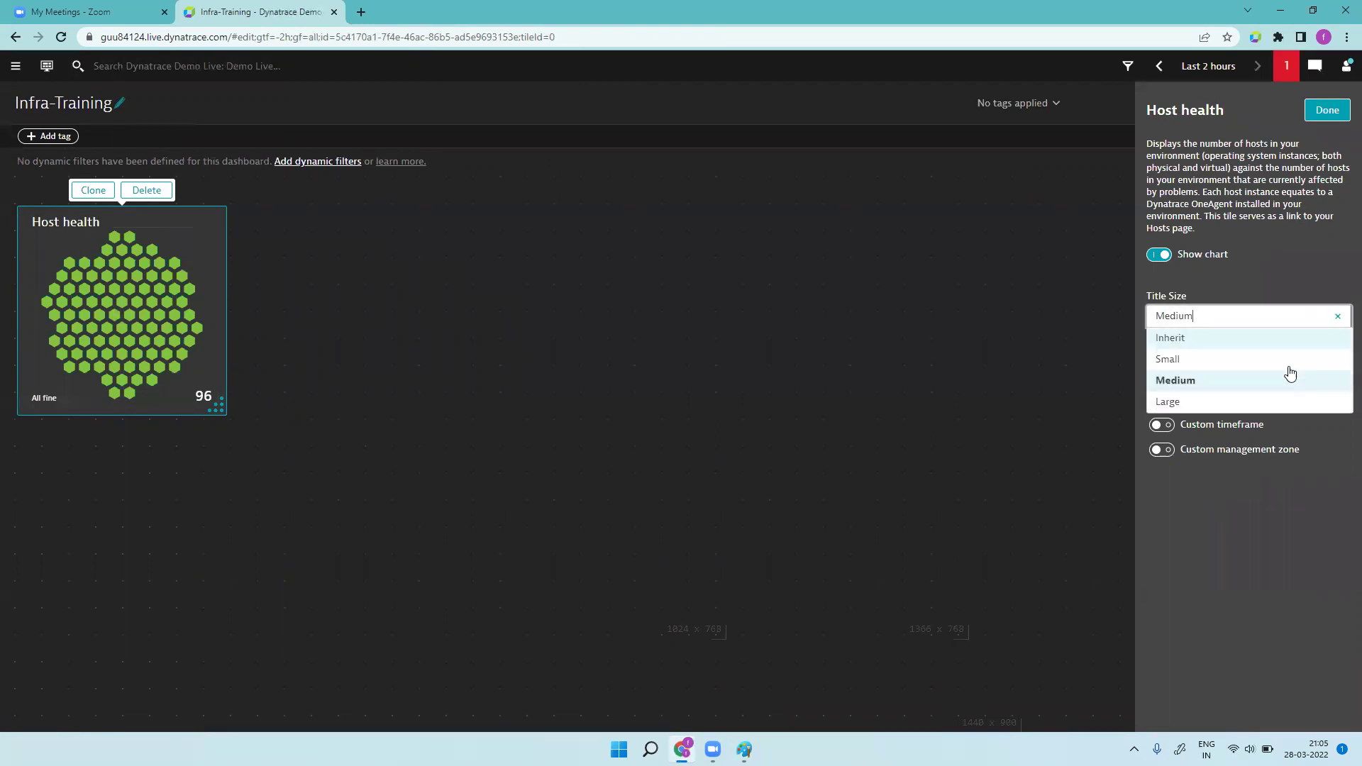
click(1177, 398)
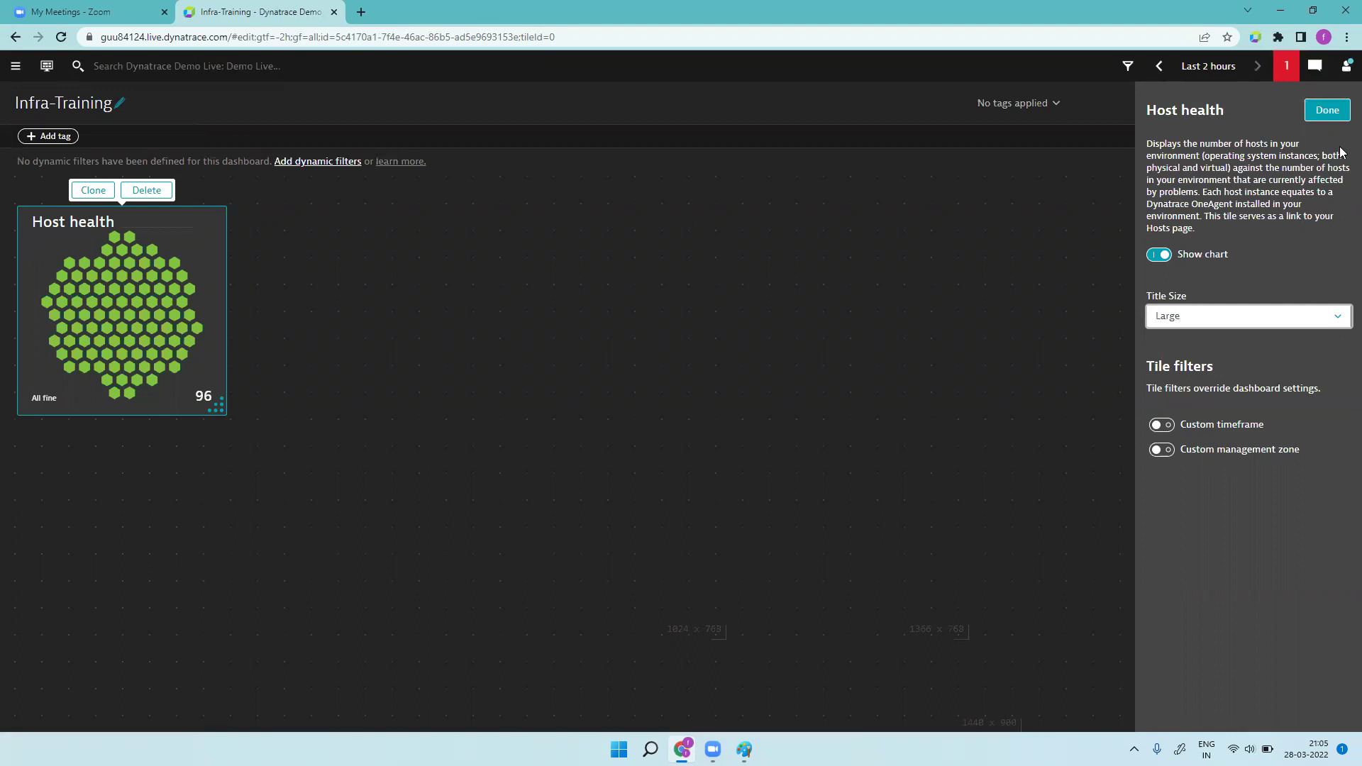
click(1327, 110)
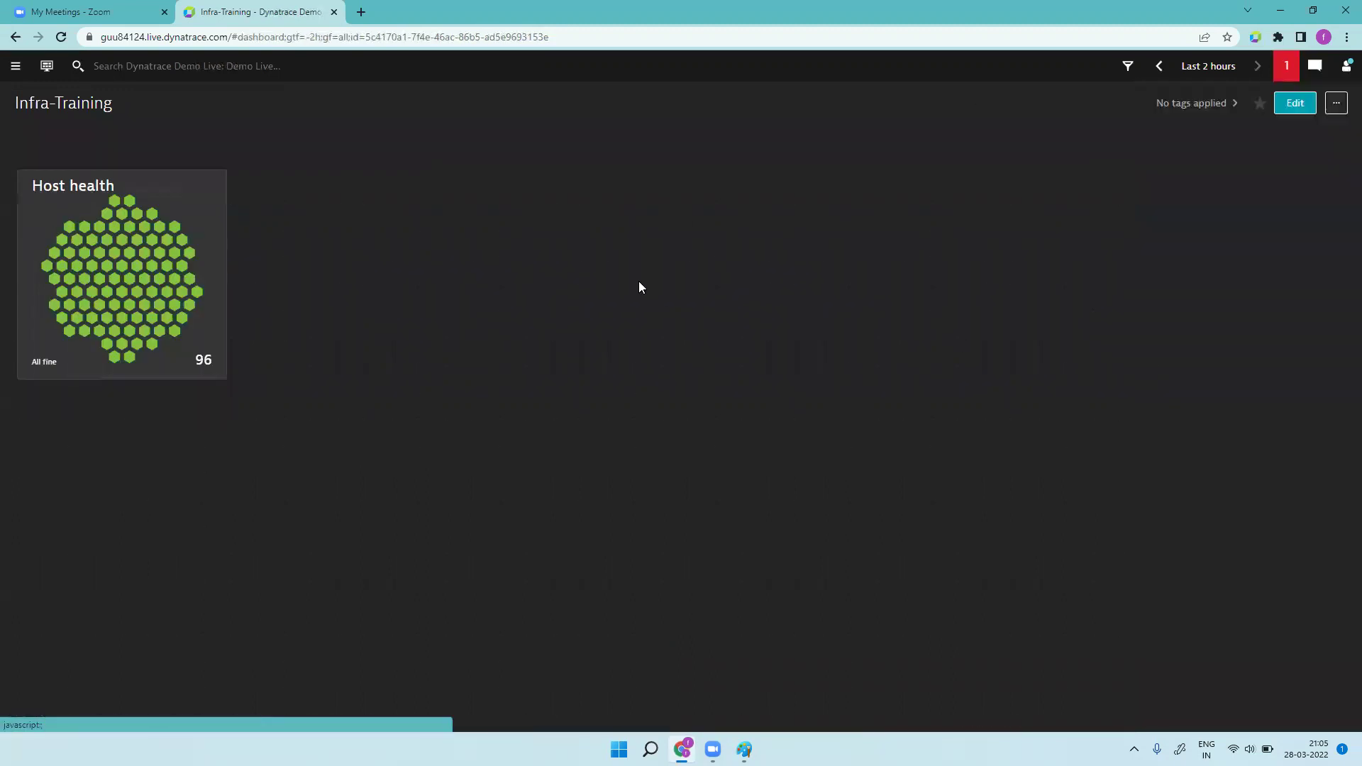
- Add a Network metrics tile directly below the Host health tile and finish editing the dashboard
click(1296, 103)
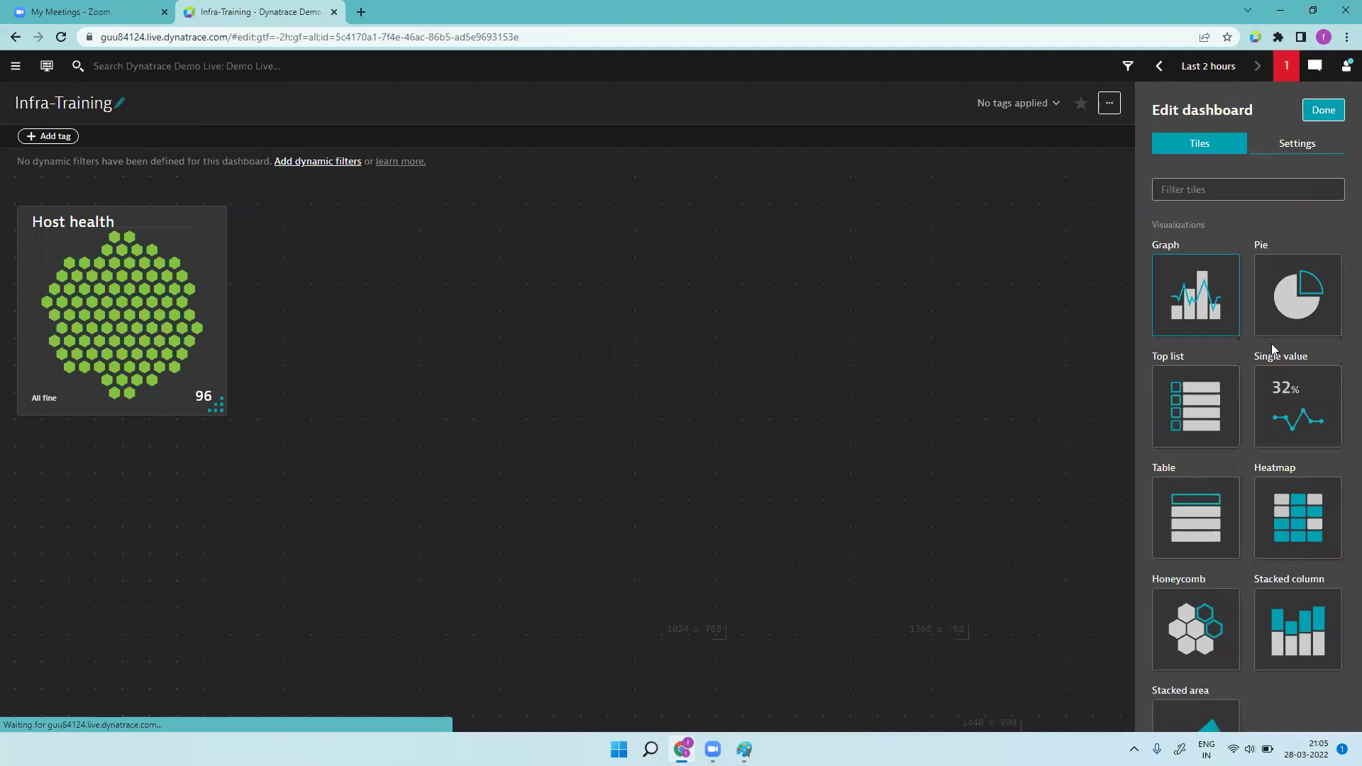
scroll(1273, 486, down, 5)
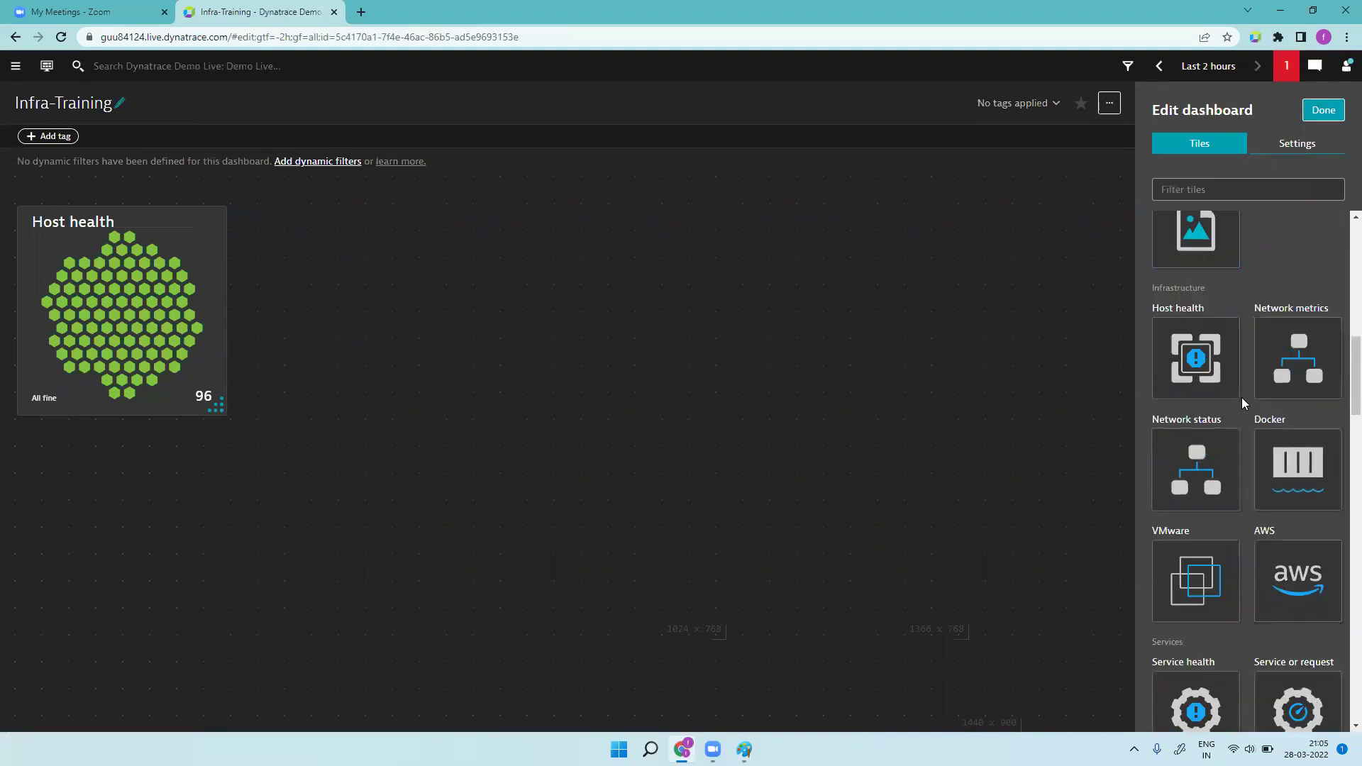
drag(1299, 363, 113, 532)
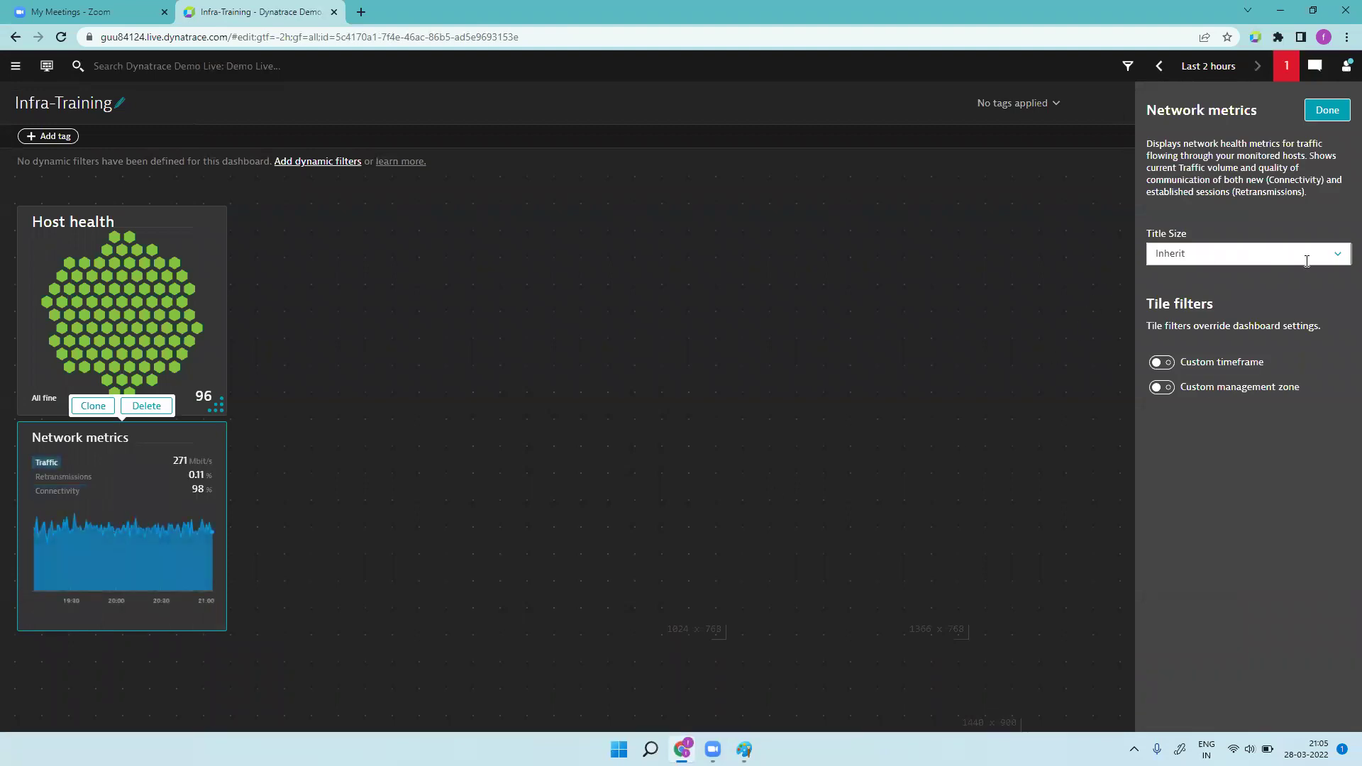
click(1328, 110)
click(1324, 109)
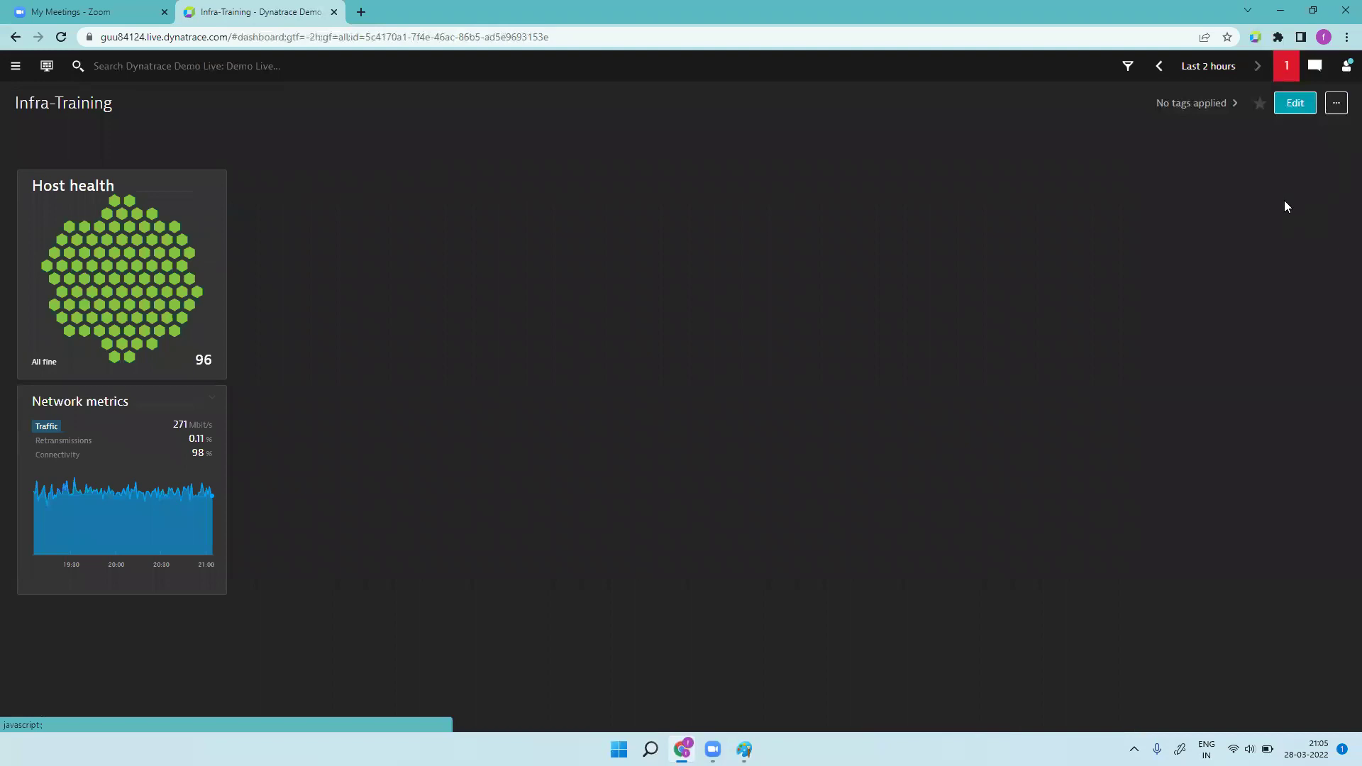
- Add a Service health tile directly to the right of the Host health tile and finish editing the dashboard
click(1295, 104)
scroll(1301, 493, down, 1)
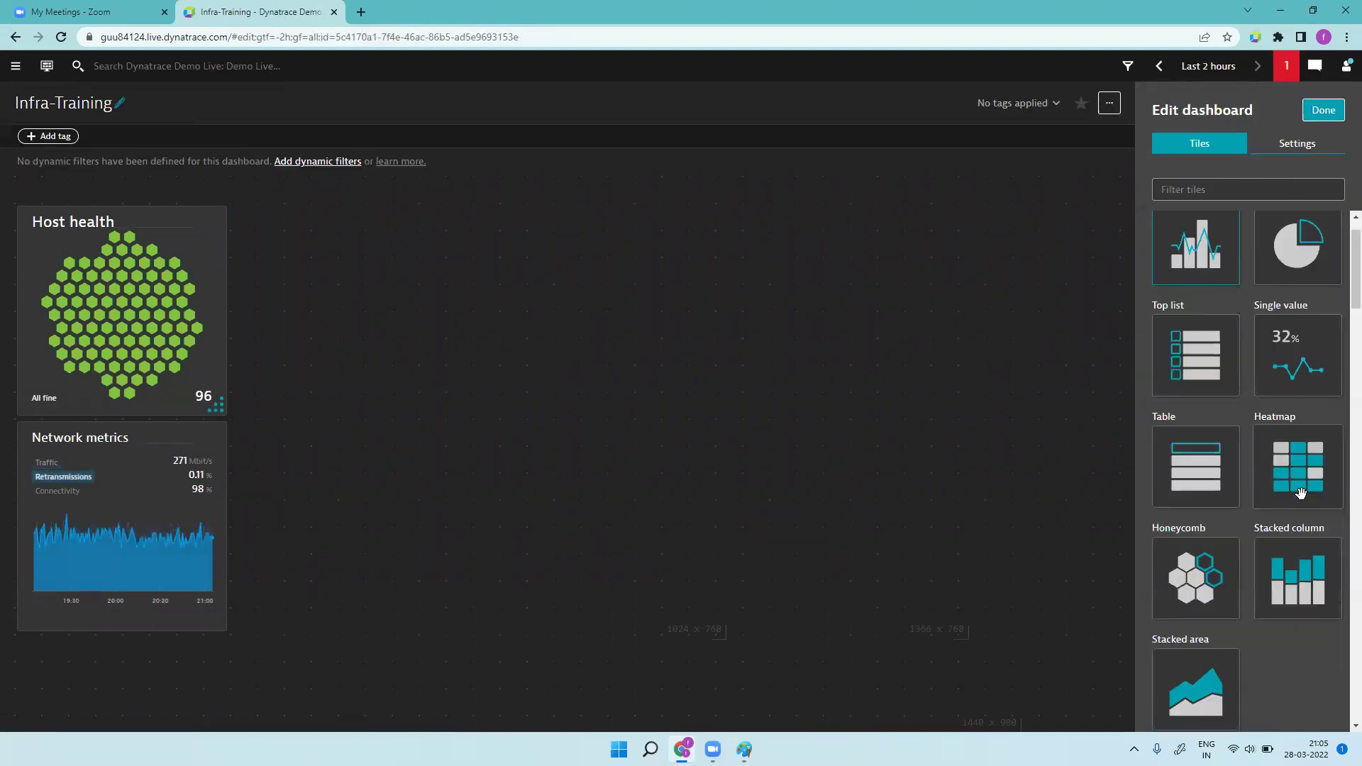
scroll(1300, 493, down, 10)
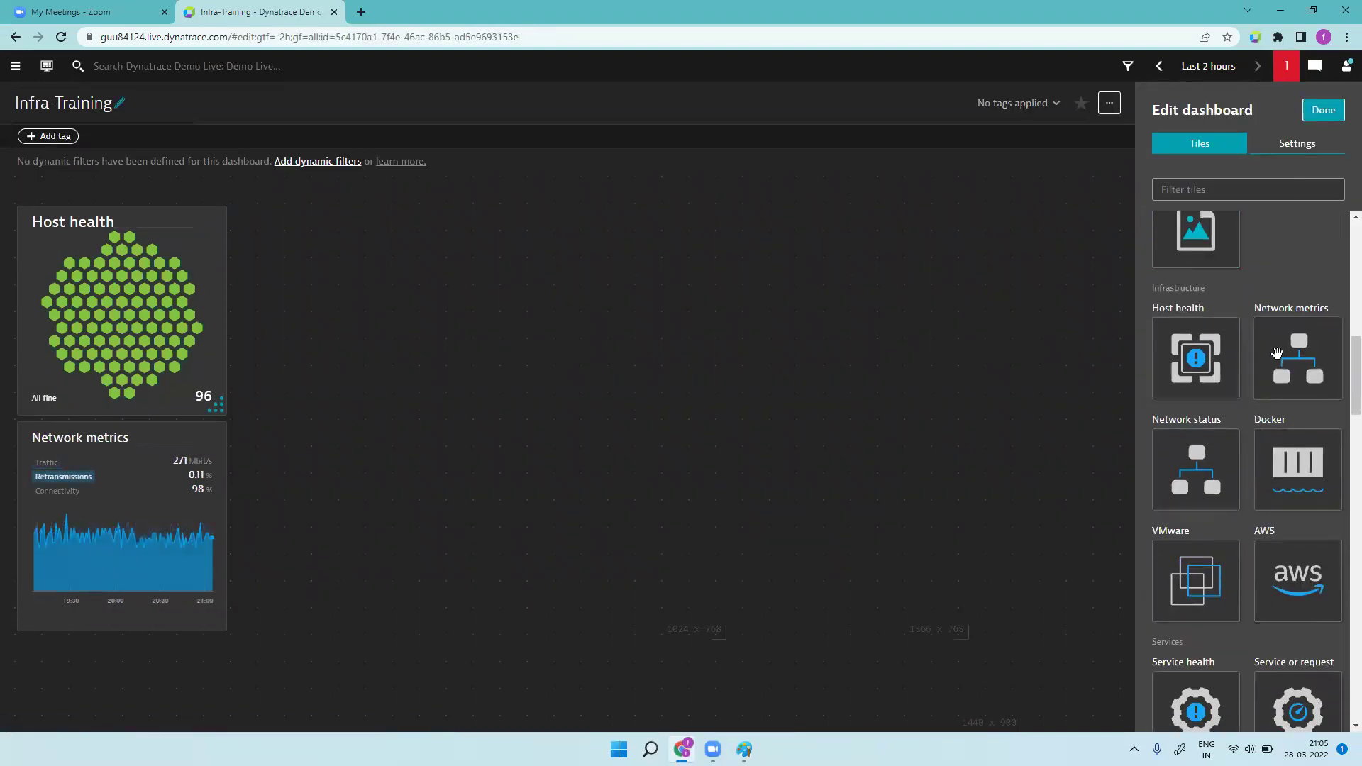
scroll(1292, 565, down, 5)
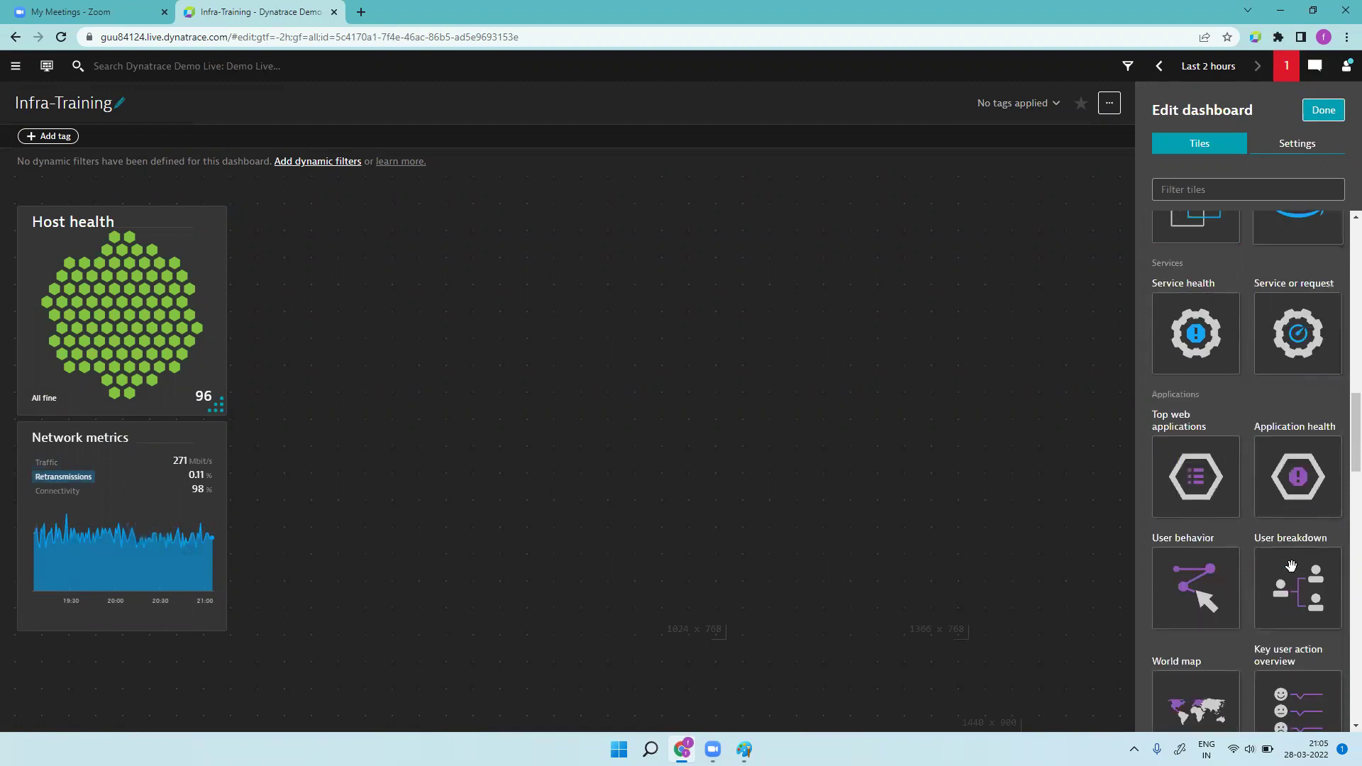
click(1196, 333)
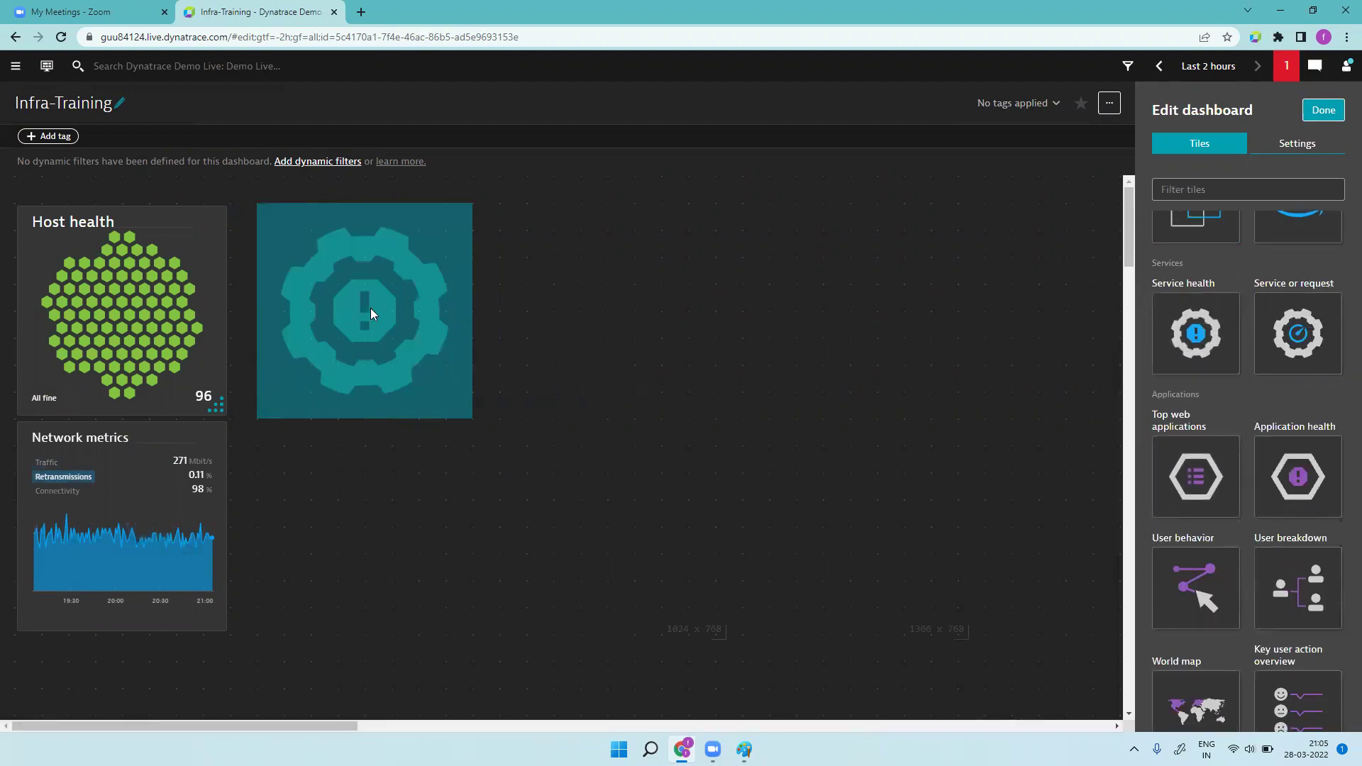
click(338, 310)
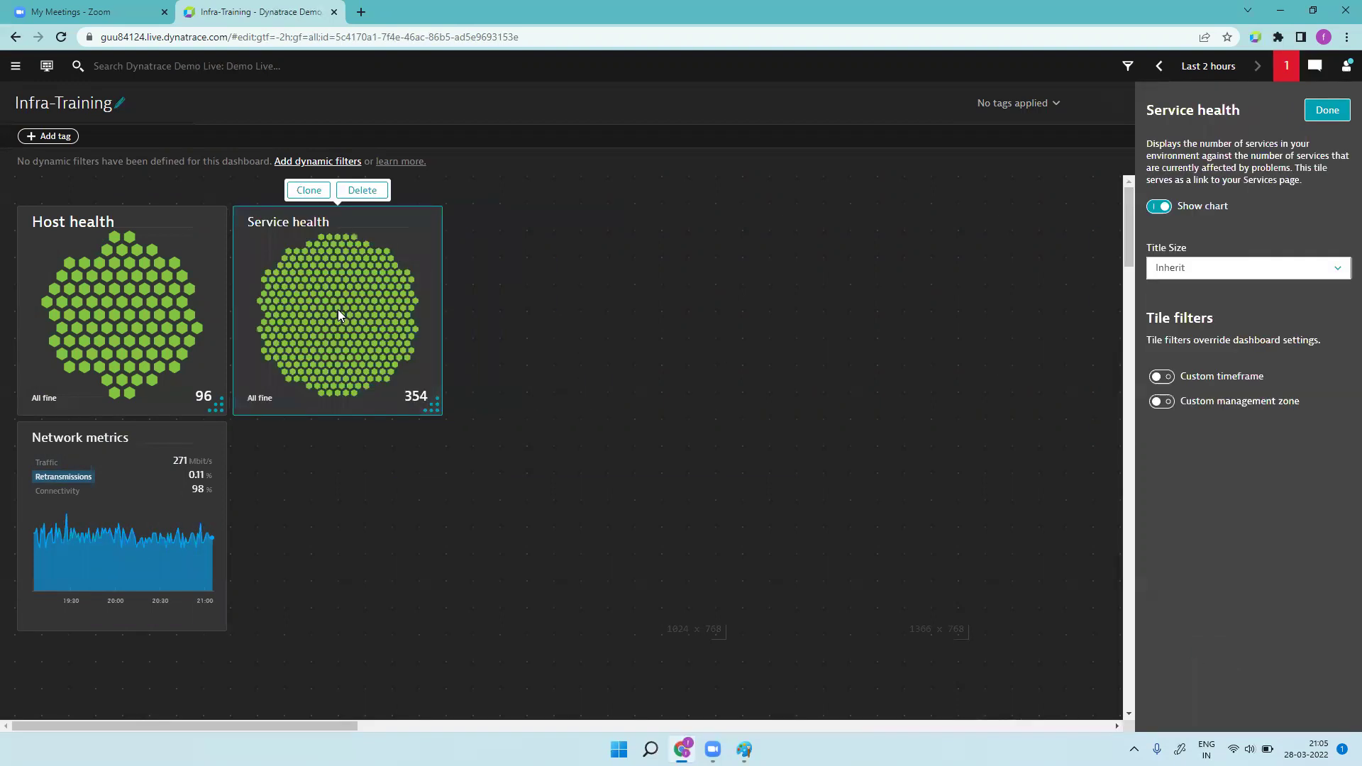
click(1327, 110)
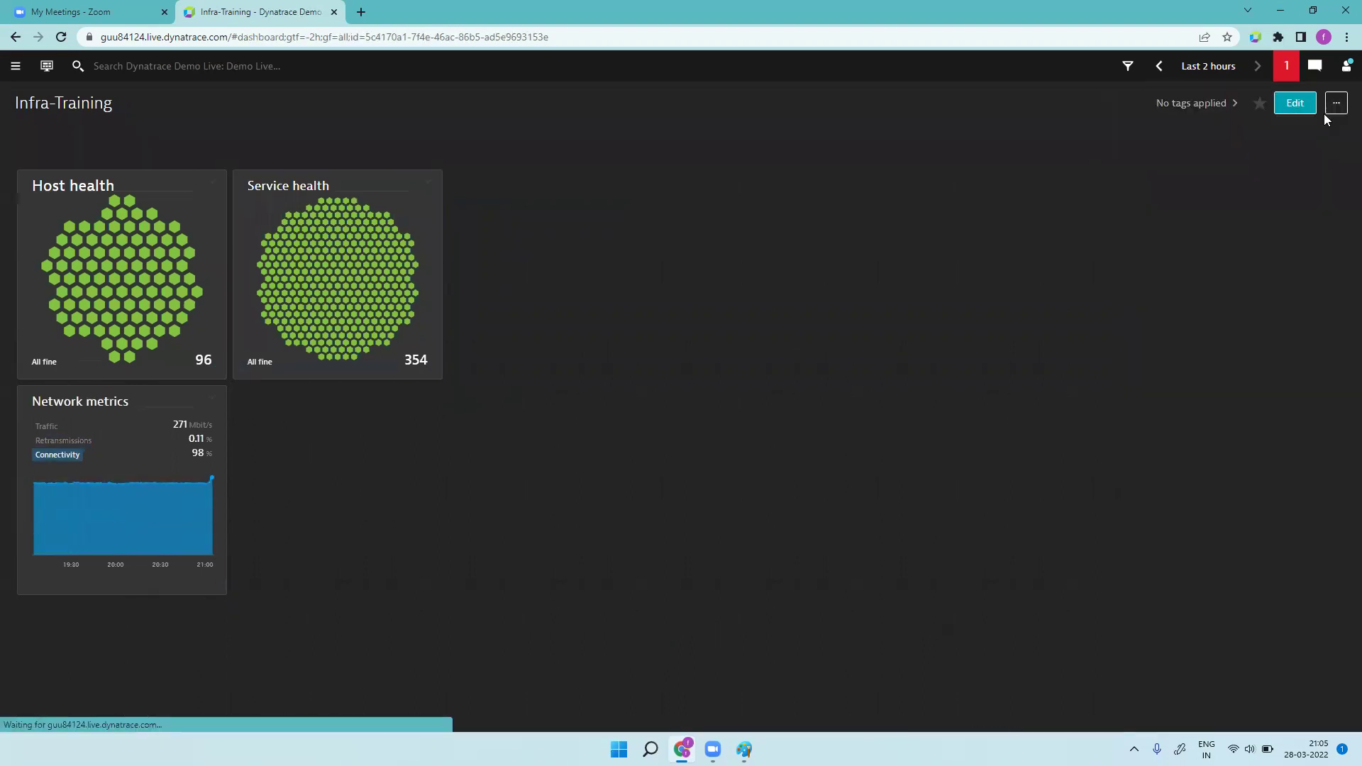
- Add an AWS tile directly below the Service health tile and finish editing the dashboard
click(1295, 104)
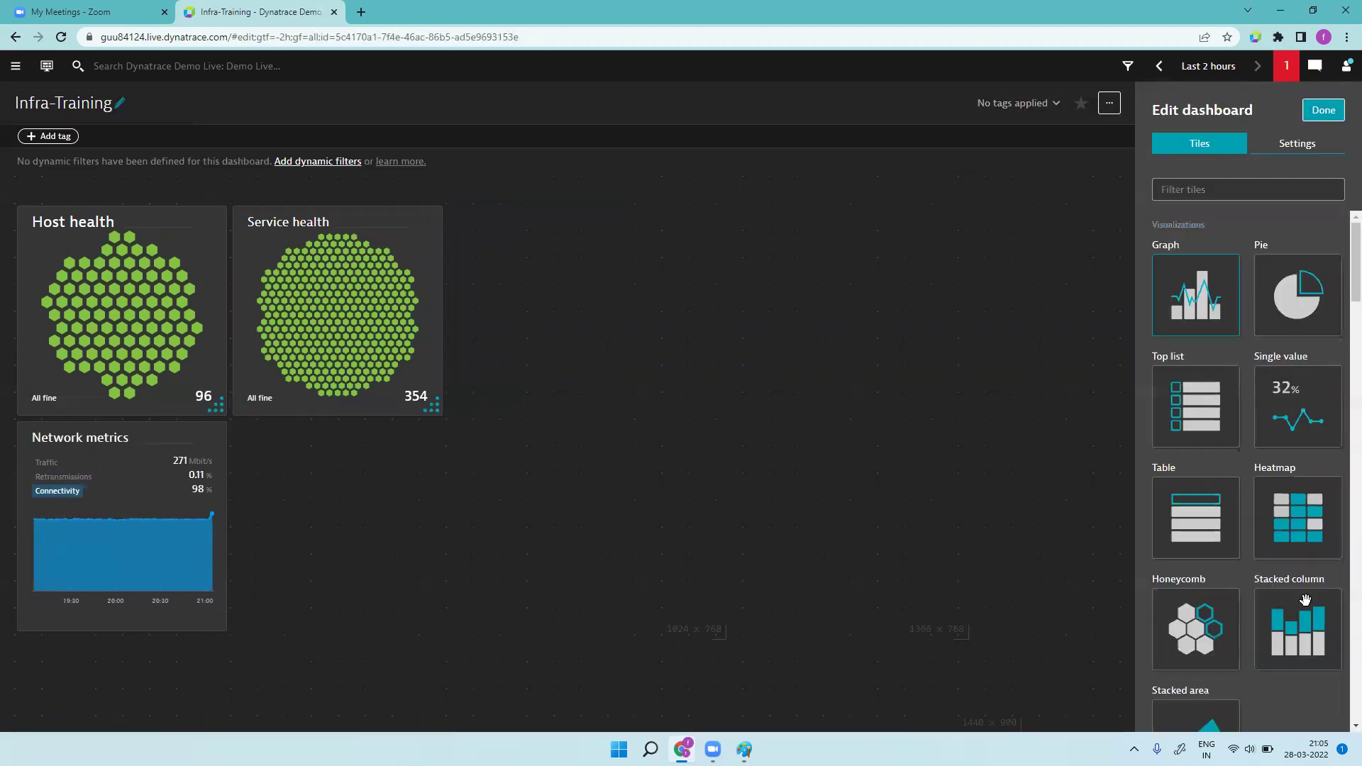
scroll(1304, 597, down, 10)
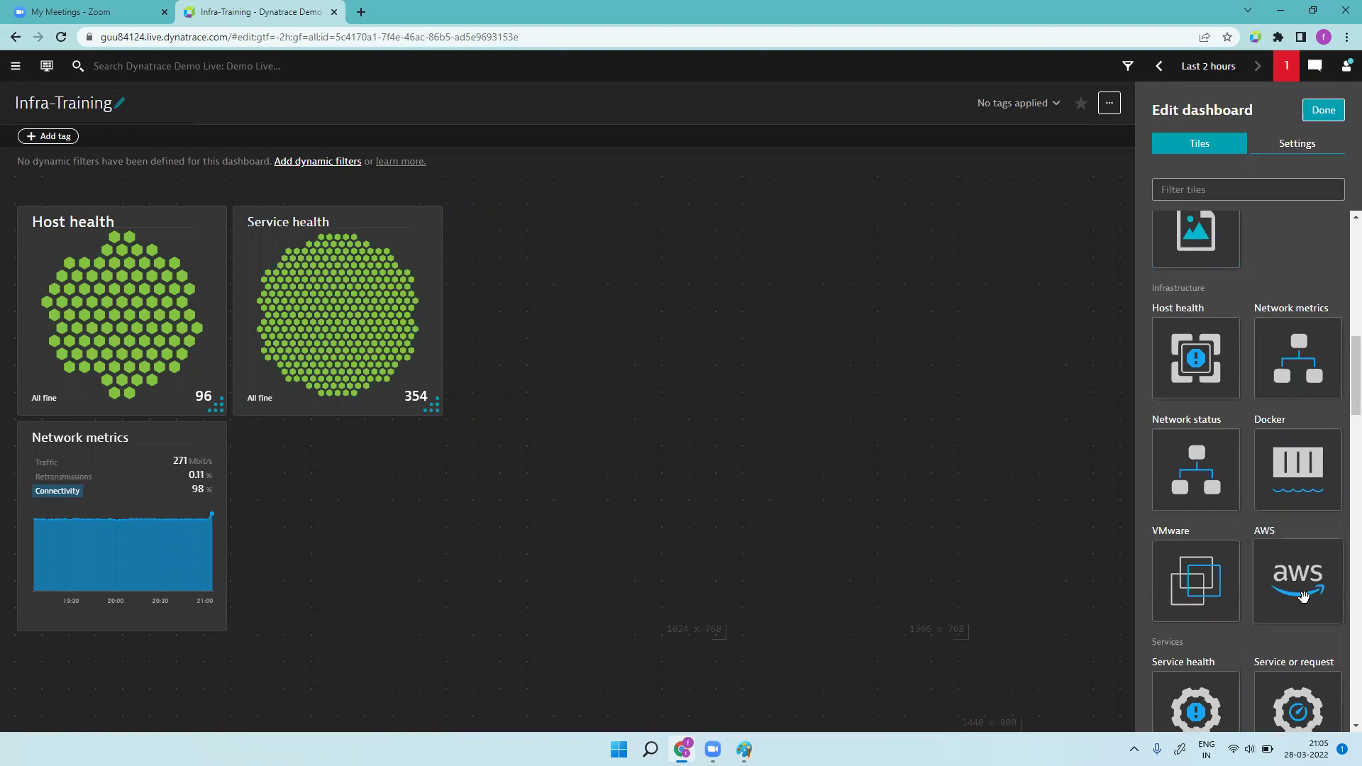
scroll(1305, 598, down, 5)
scroll(1309, 610, up, 5)
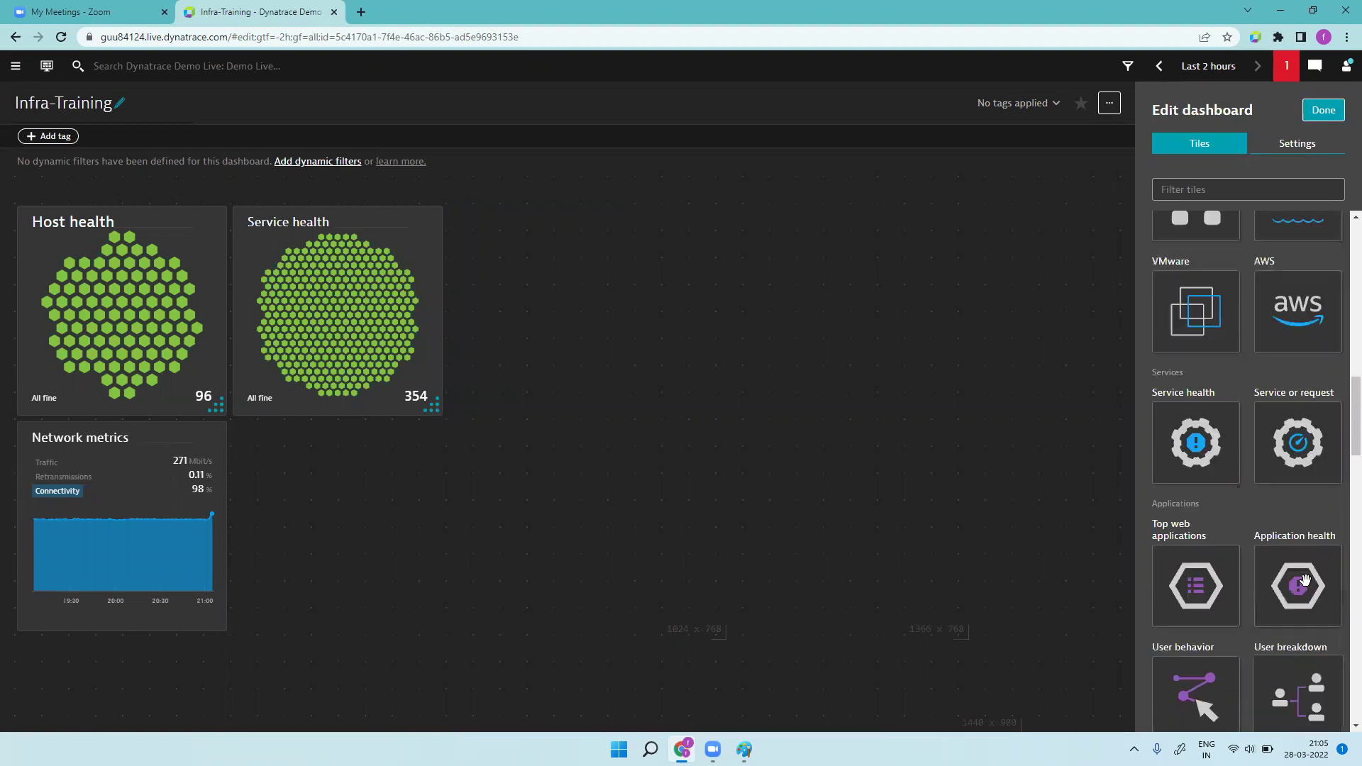
mouse_move(1313, 622)
mouse_down()
mouse_move(447, 549)
mouse_move(340, 479)
mouse_up()
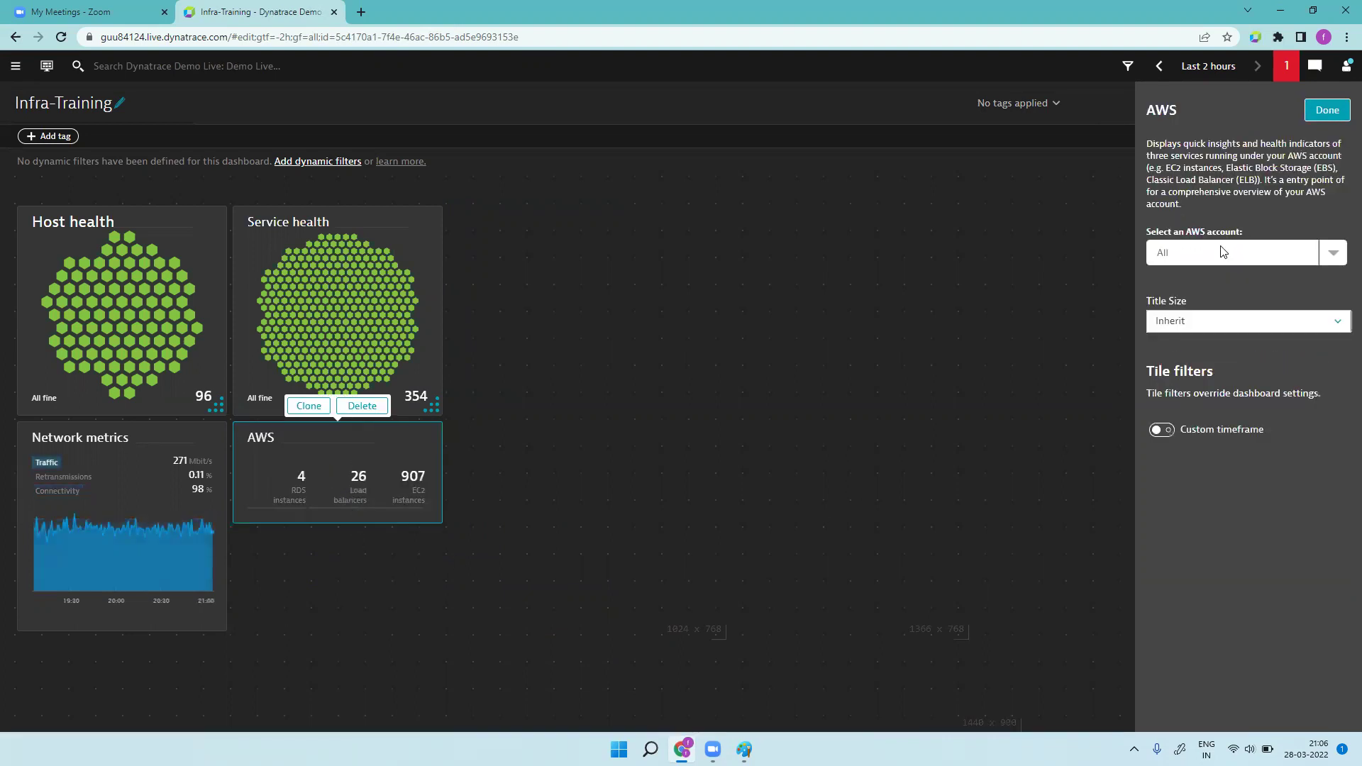
click(1325, 110)
click(1324, 110)
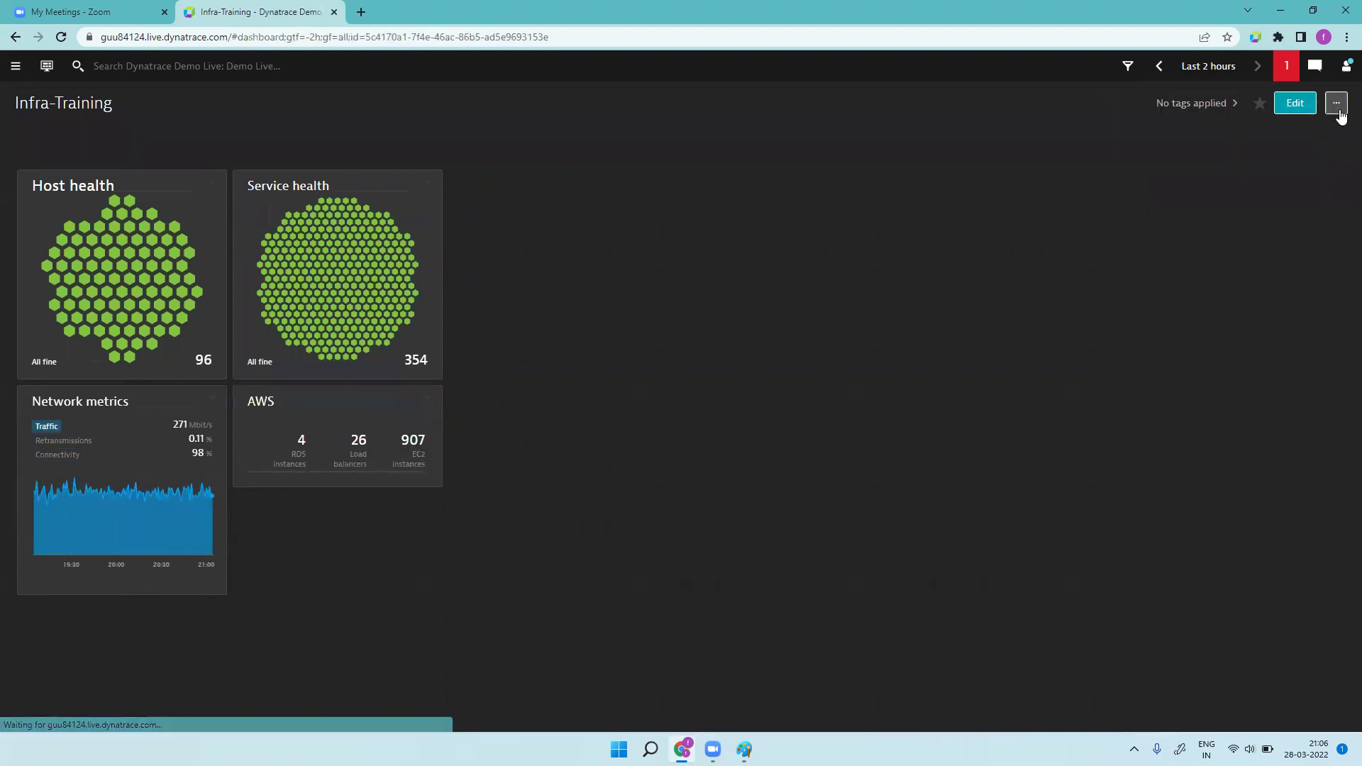
- Add a Top web applications tile directly to the right of the Service health tile and finish editing the dashboard
click(1296, 102)
scroll(1318, 578, down, 10)
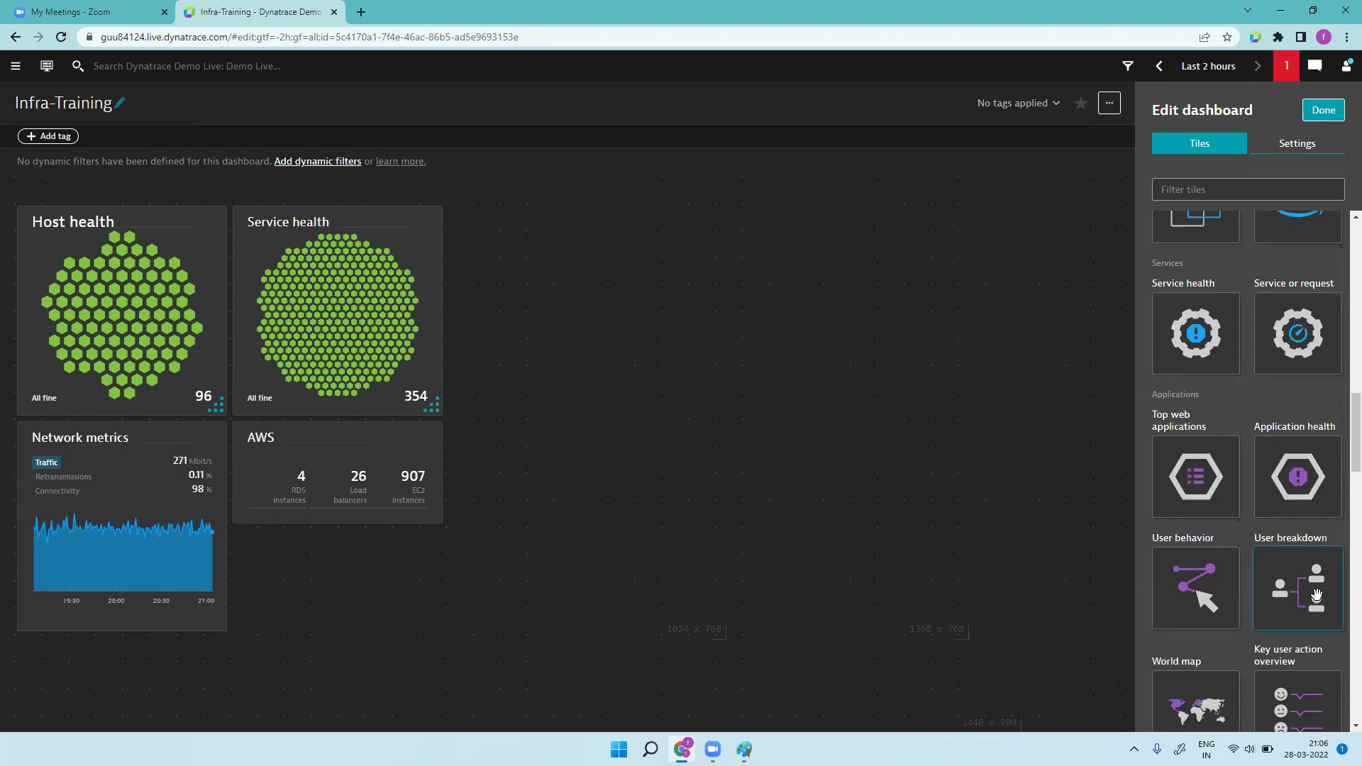
mouse_move(1197, 477)
mouse_down()
mouse_move(538, 575)
mouse_move(342, 626)
mouse_move(546, 348)
mouse_move(550, 316)
mouse_up()
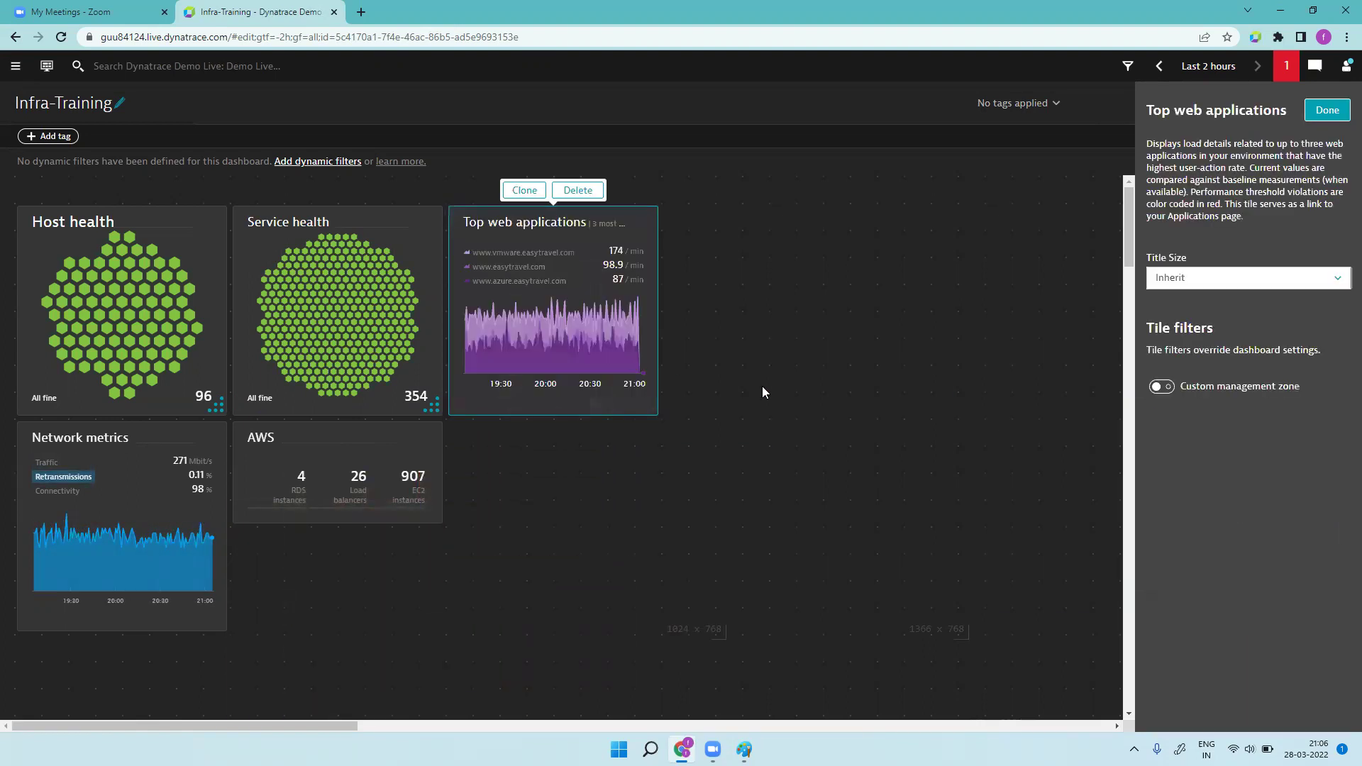
click(1324, 111)
- Add a Synthetic monitor health tile directly below the Top web applications tile and finish editing the dashboard
click(1295, 103)
scroll(1264, 496, down, 5)
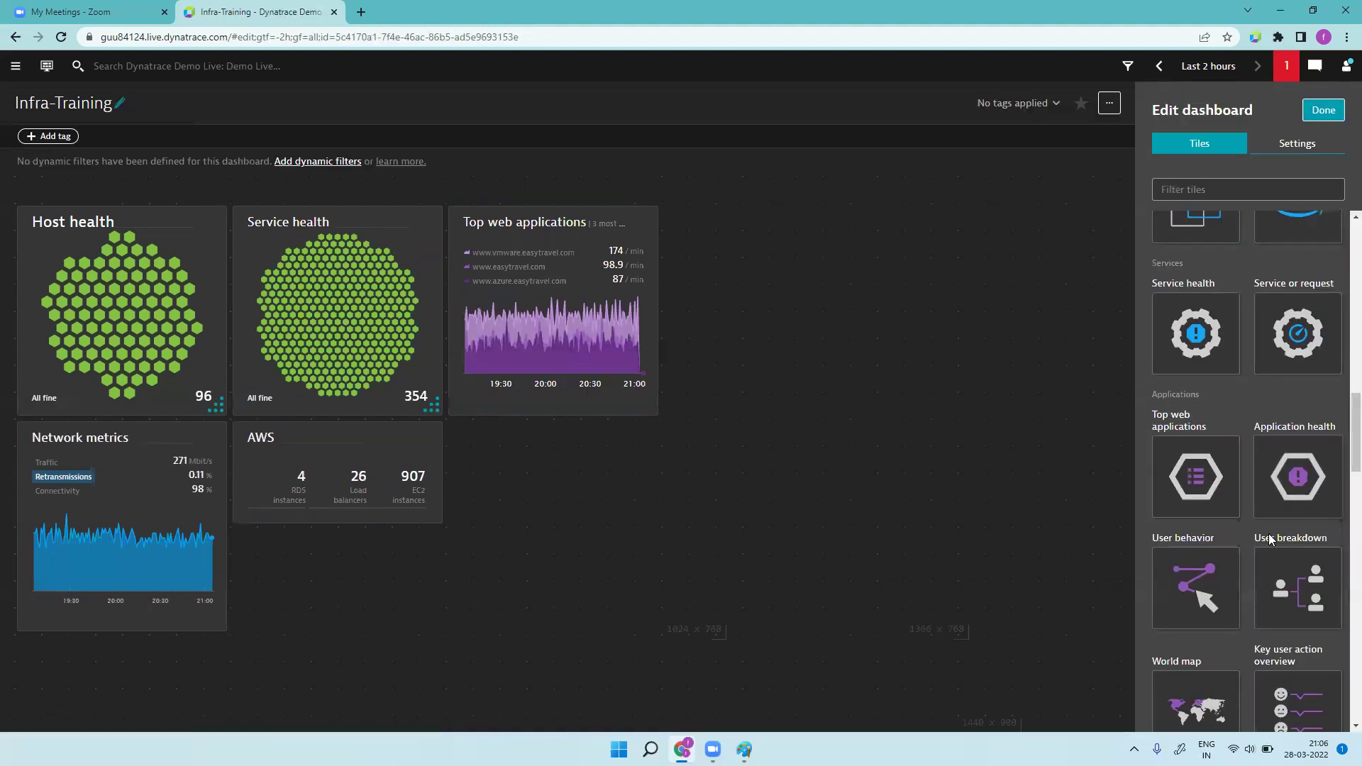
scroll(1267, 534, down, 10)
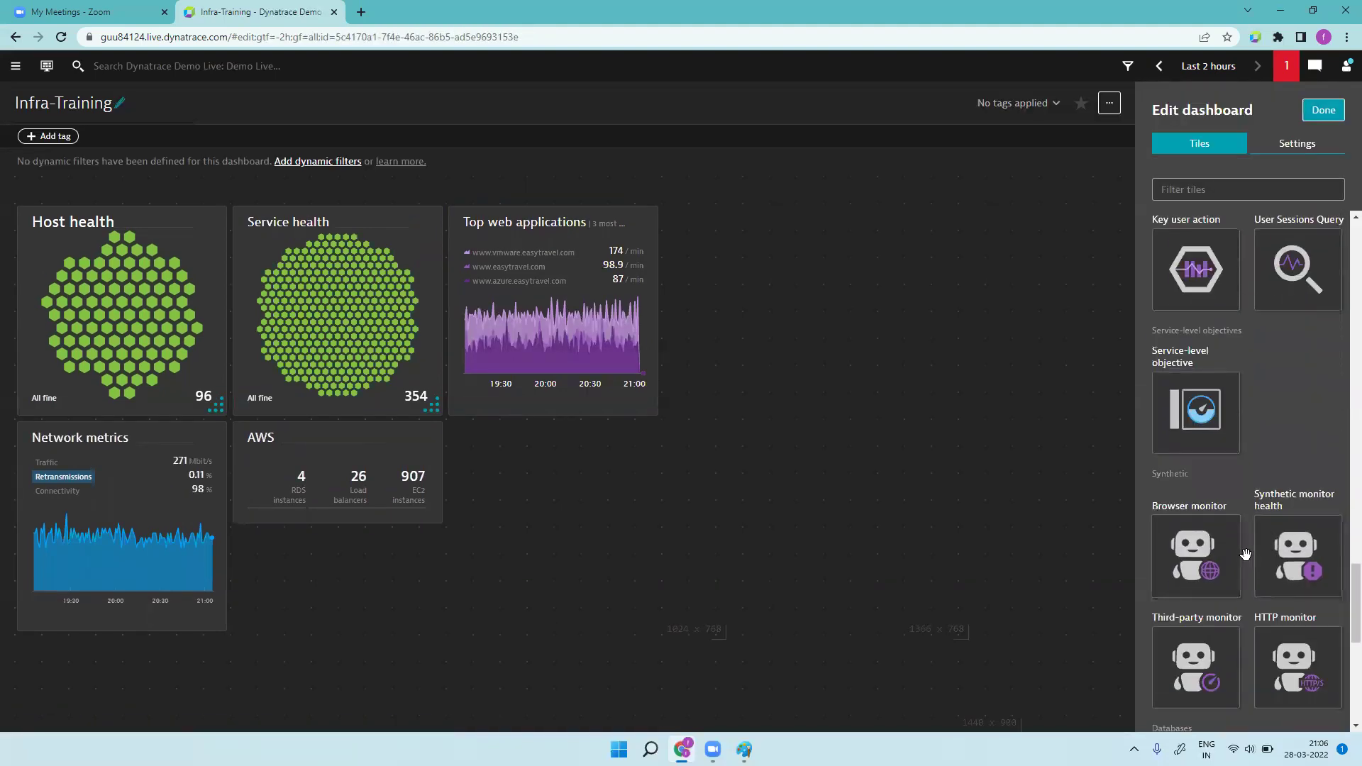
mouse_move(1302, 553)
mouse_down()
mouse_move(763, 556)
mouse_move(551, 526)
mouse_up()
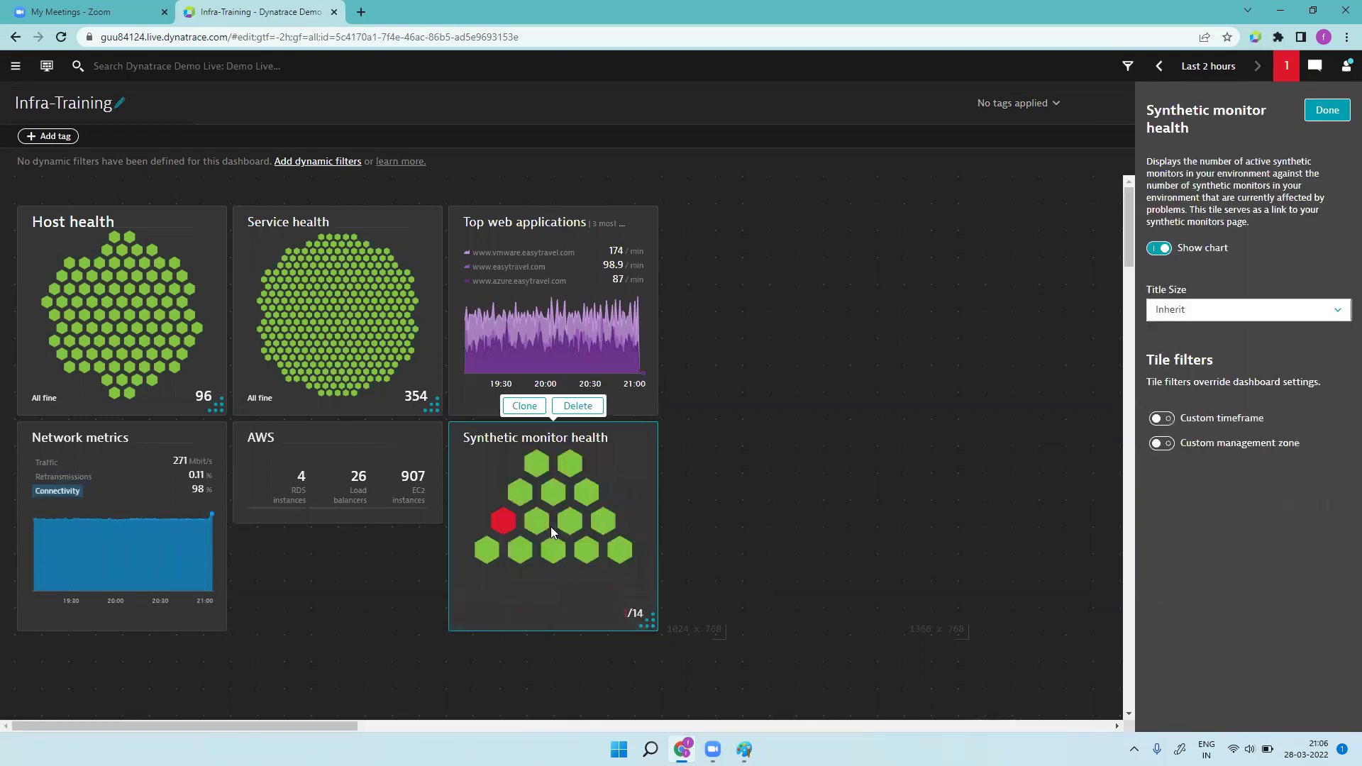
click(1317, 113)
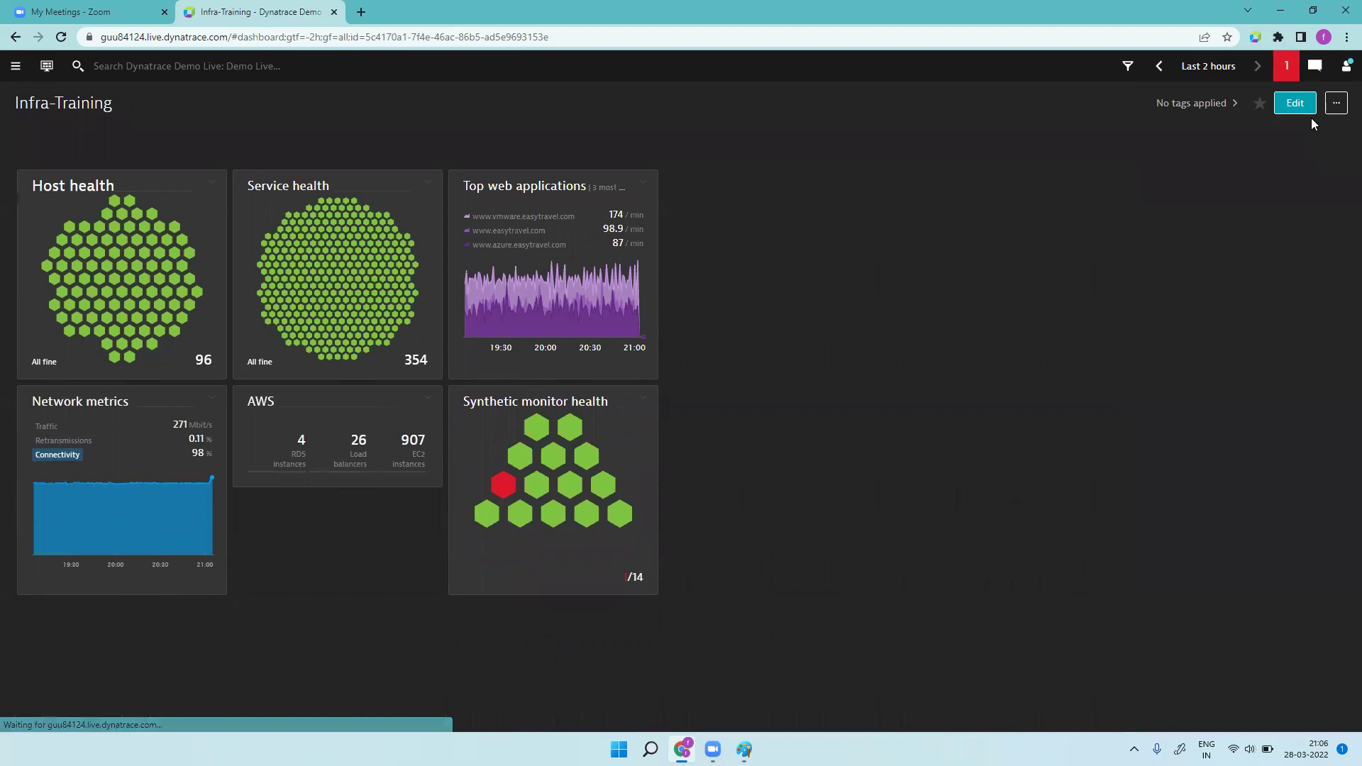
- Reopen the dashboard for editing and add a Database health tile directly to the right of the Top web applications tile
click(1296, 104)
scroll(1273, 525, down, 10)
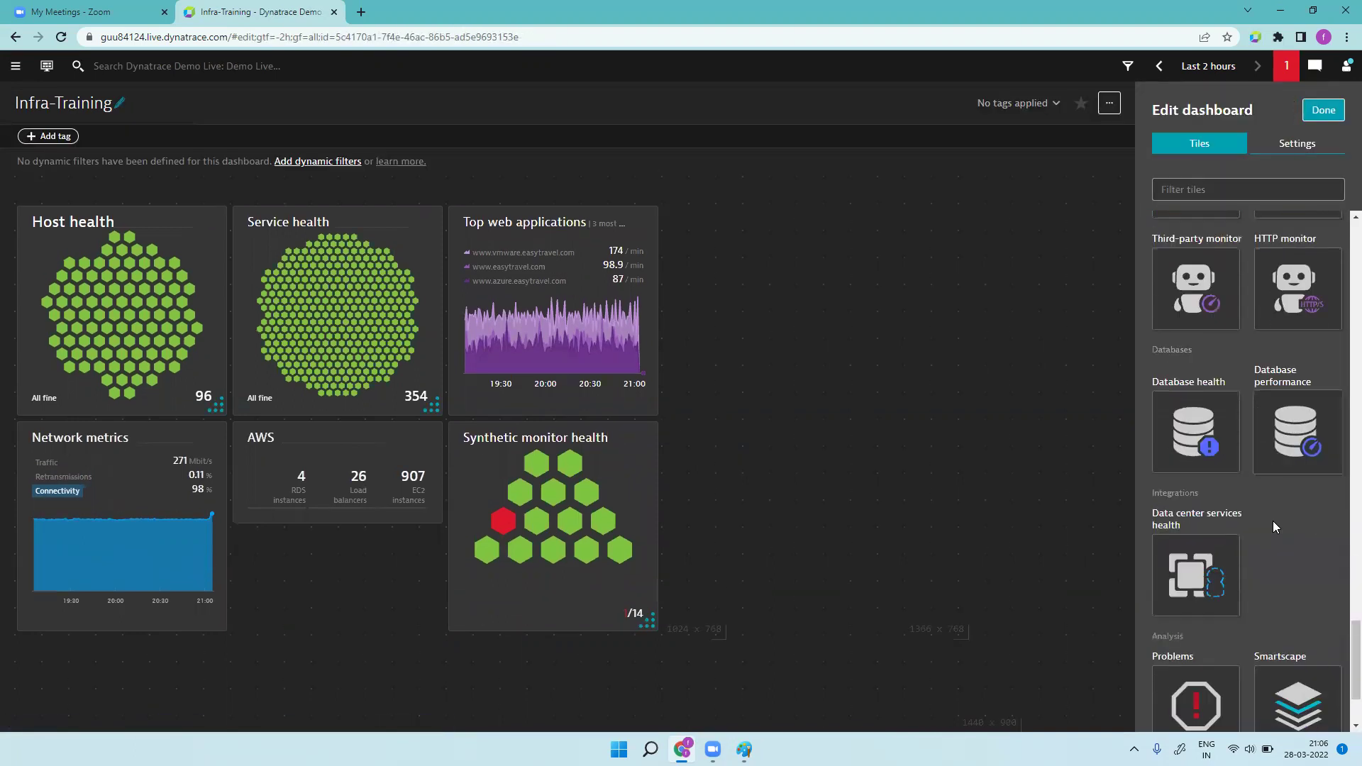
mouse_move(1199, 436)
mouse_down()
mouse_move(824, 352)
mouse_move(765, 293)
mouse_move(767, 308)
mouse_up()
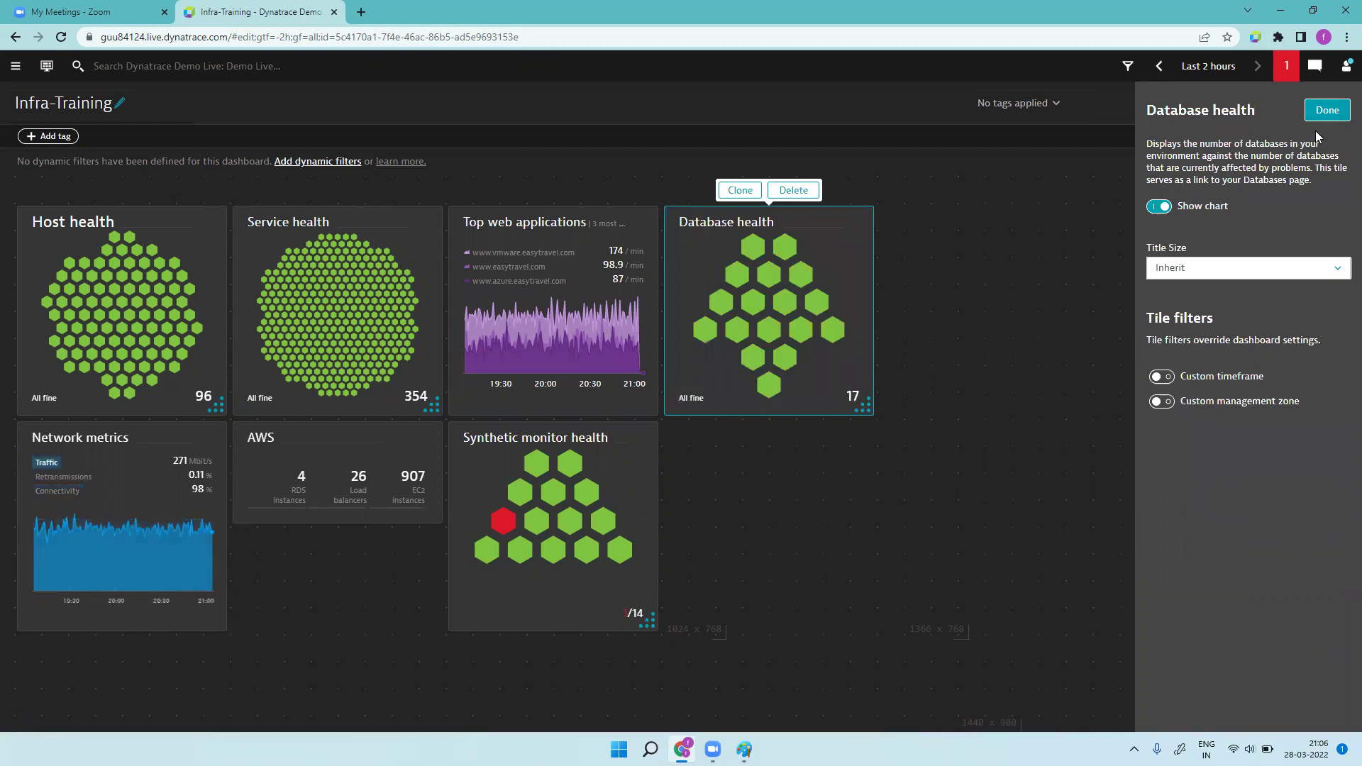
click(1069, 223)
- Add a Database performance tile directly below the Database health tile and select the easyTravelBusiness database for it
scroll(1258, 455, down, 10)
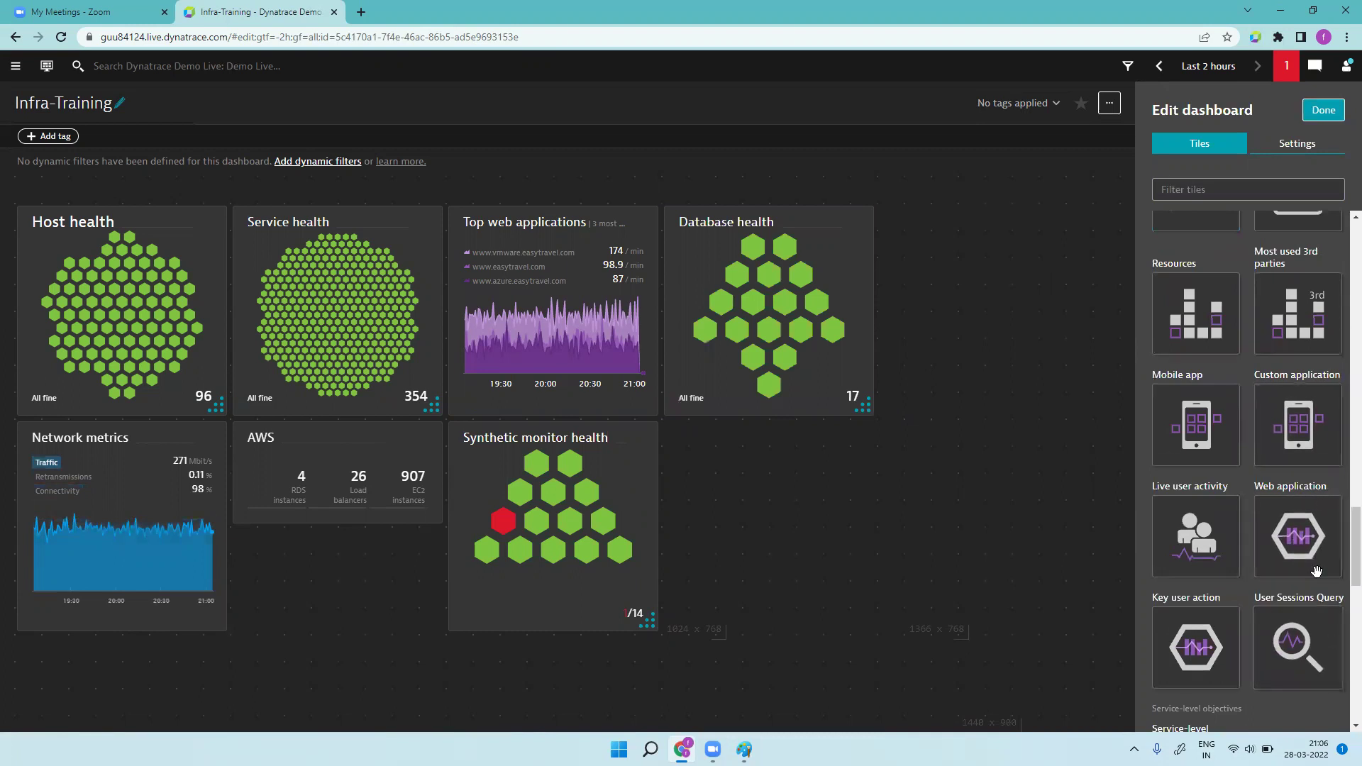
scroll(1316, 571, down, 10)
drag(1304, 443, 769, 477)
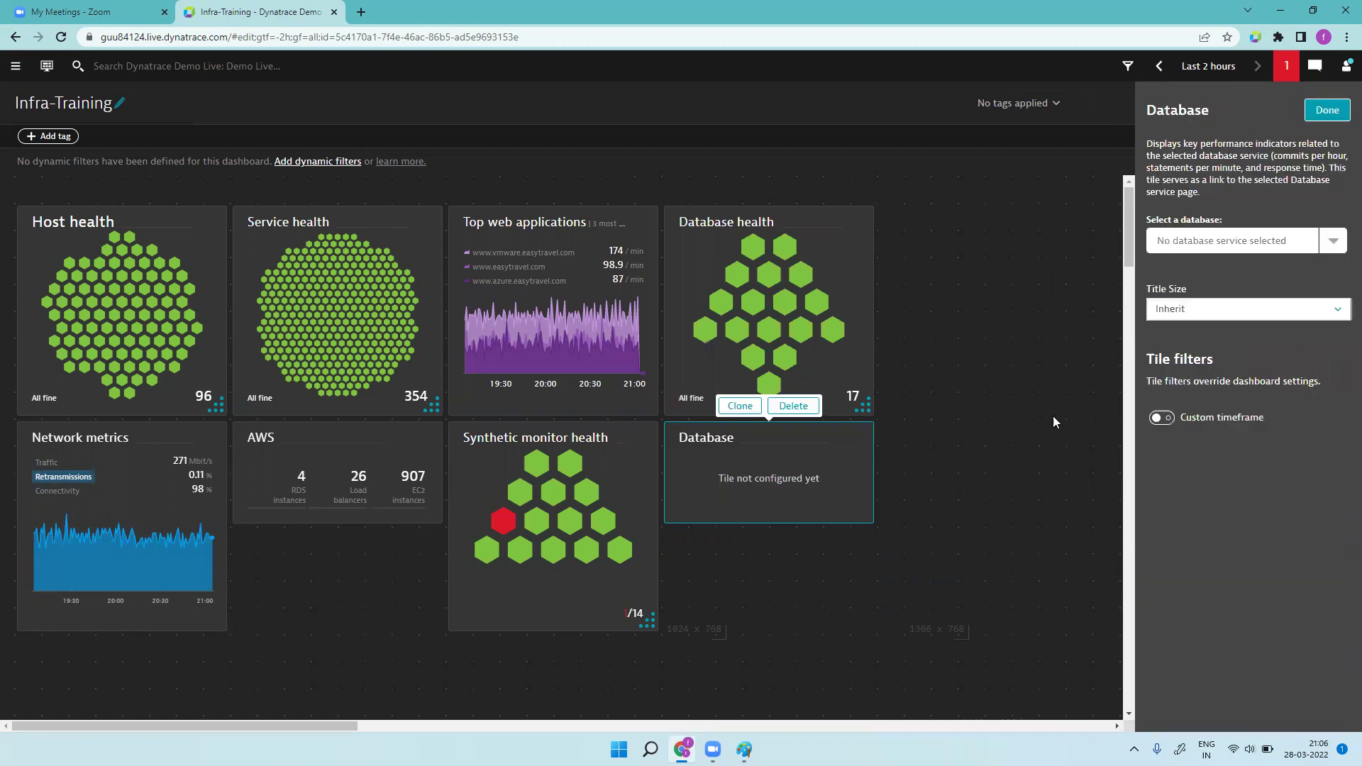
click(1332, 241)
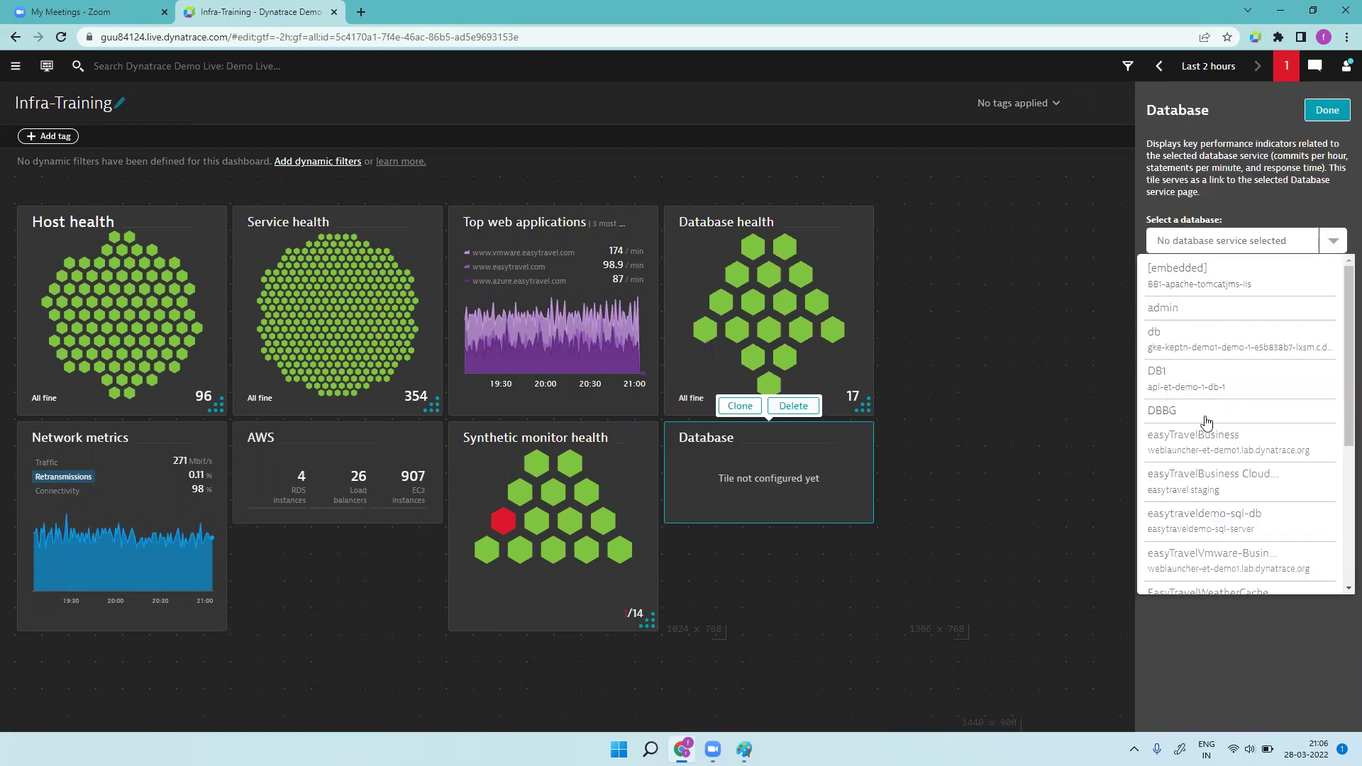
click(1202, 446)
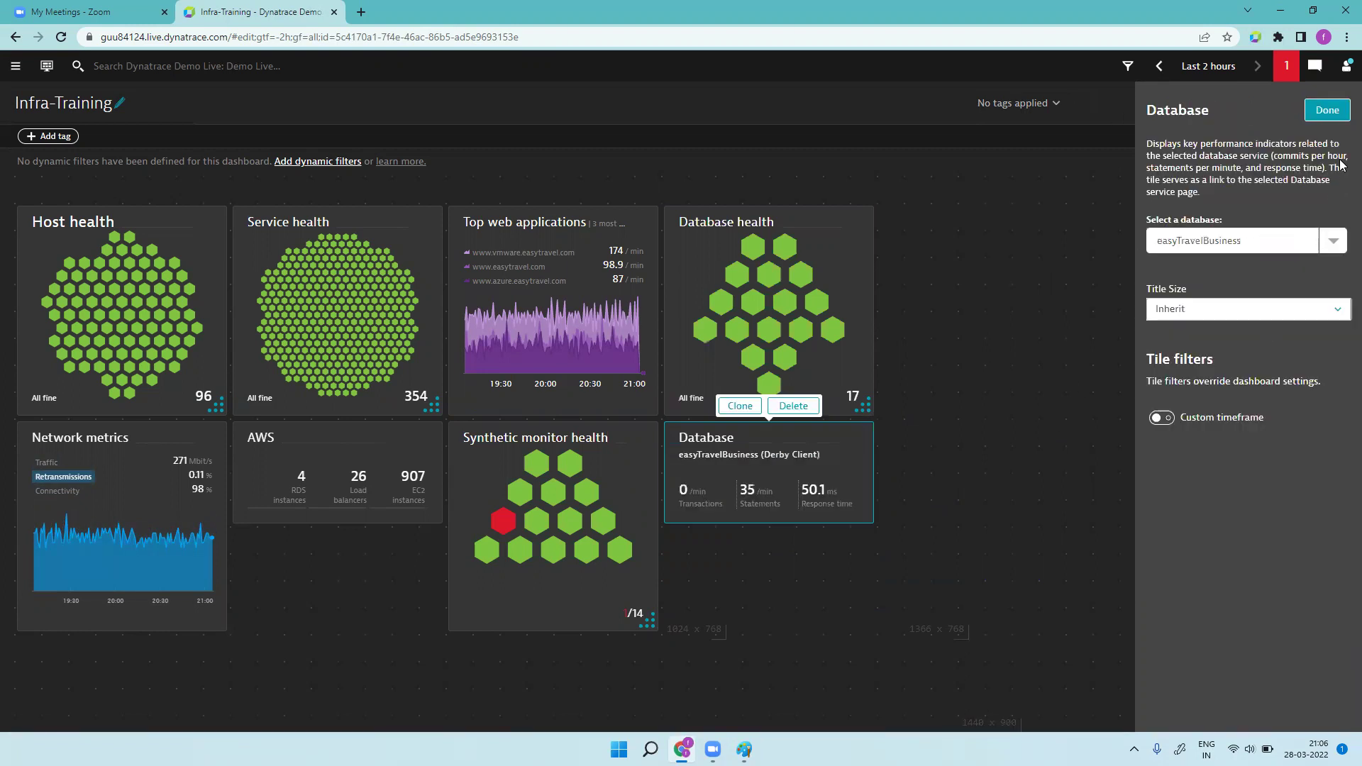
click(1001, 386)
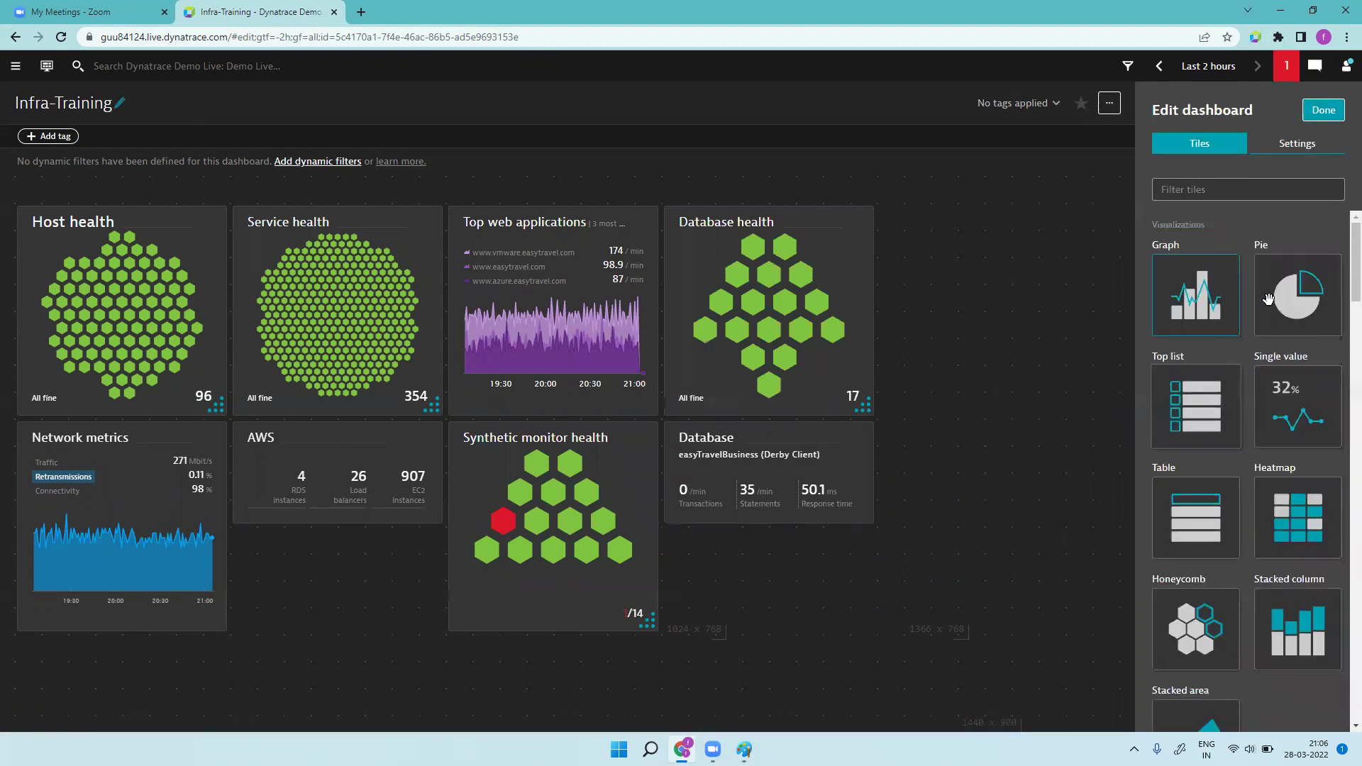
- Add a Browser monitor tile below the Database tile, choose the EasyTravel Full Booking - CloudAutomation monitor and finish editing
scroll(1238, 612, down, 5)
scroll(1237, 613, down, 5)
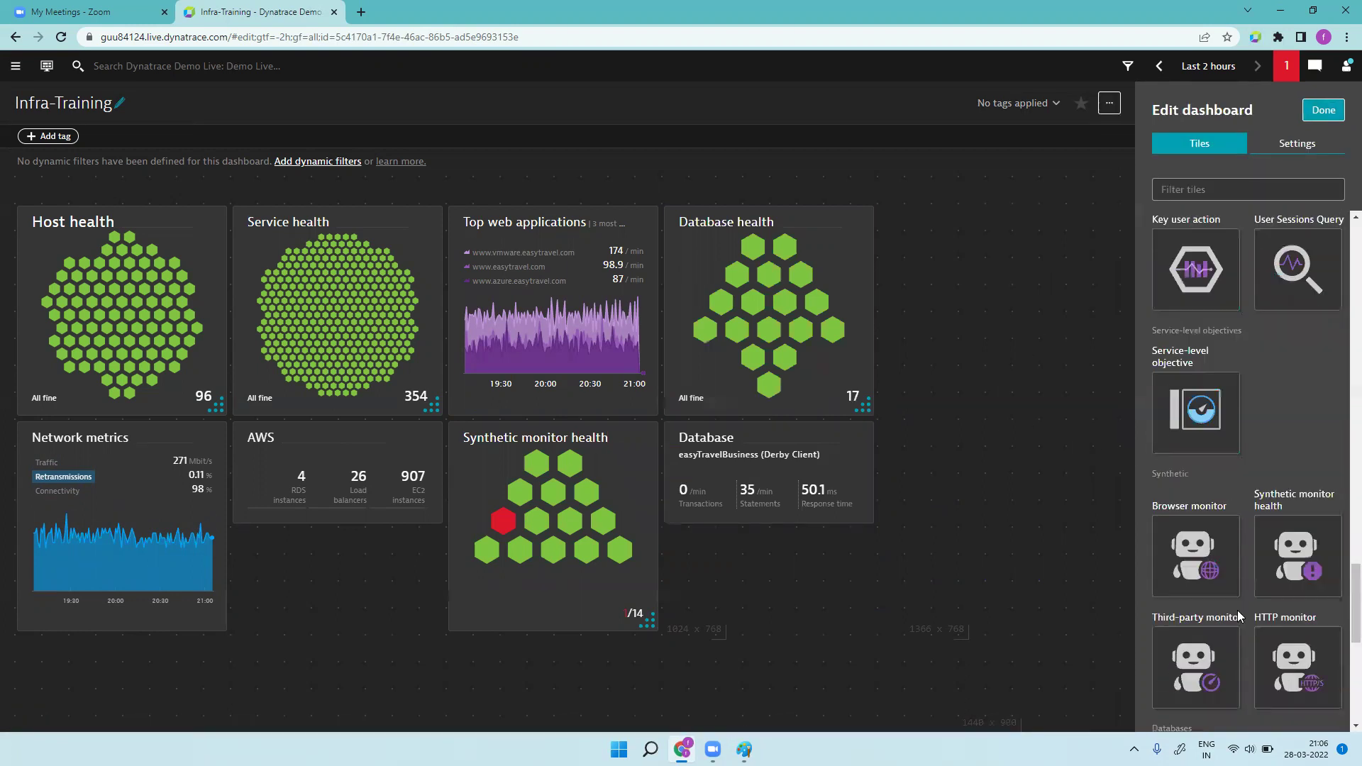
drag(1206, 589, 905, 612)
scroll(922, 611, down, 3)
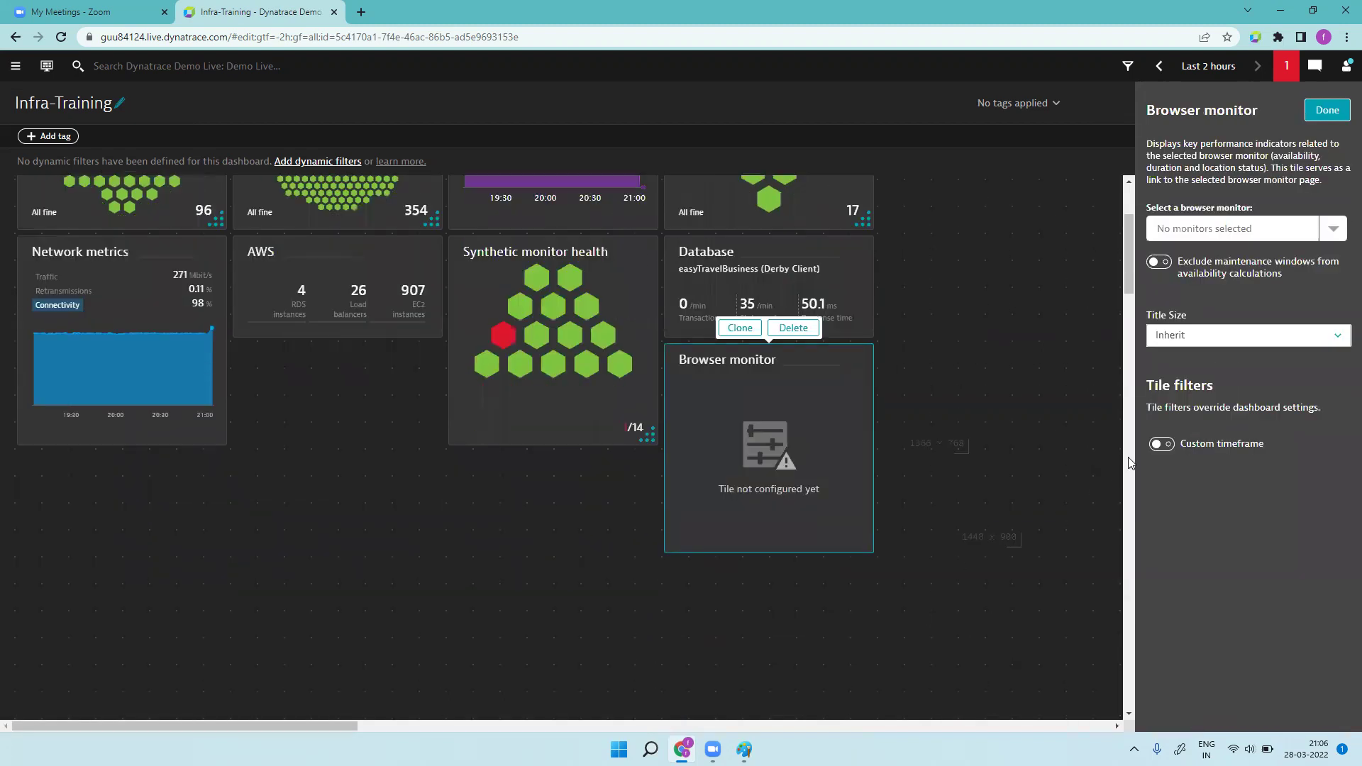
click(1332, 228)
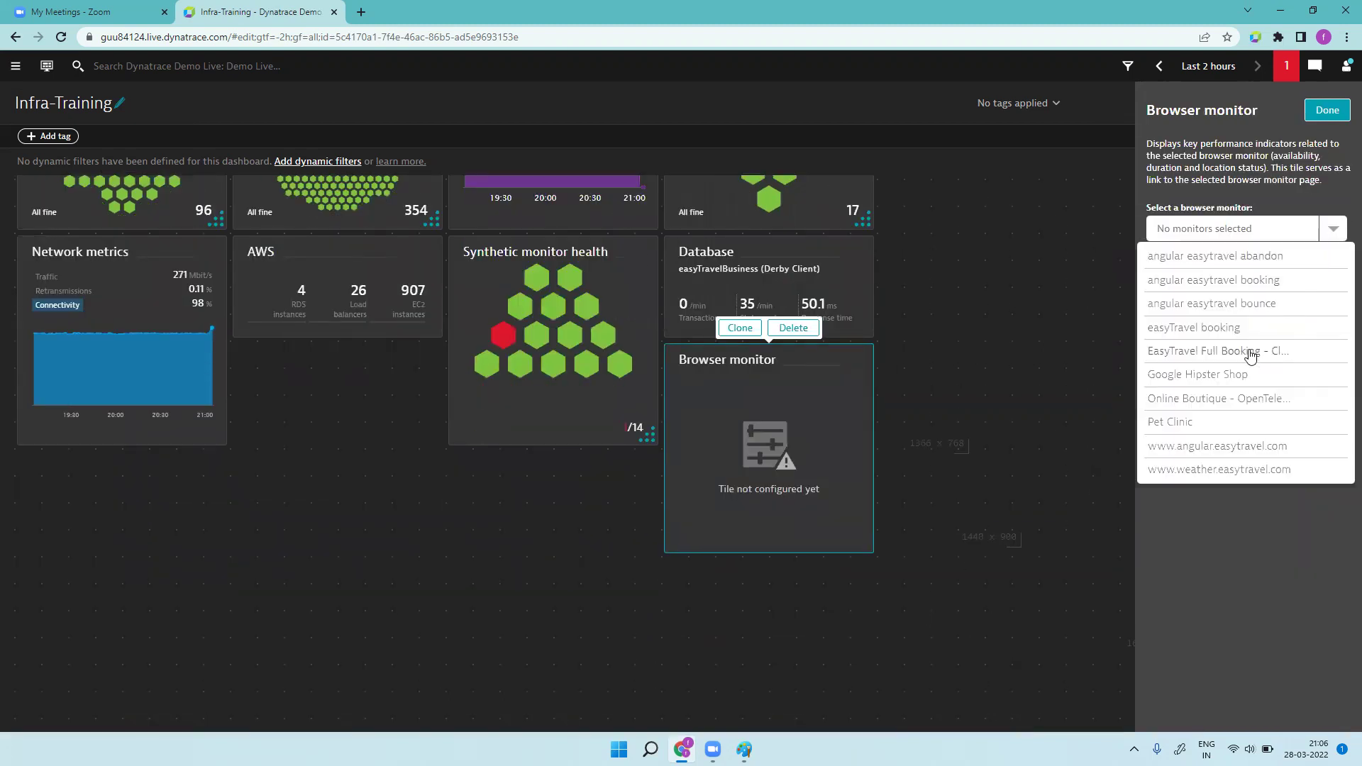
click(1249, 350)
click(1327, 111)
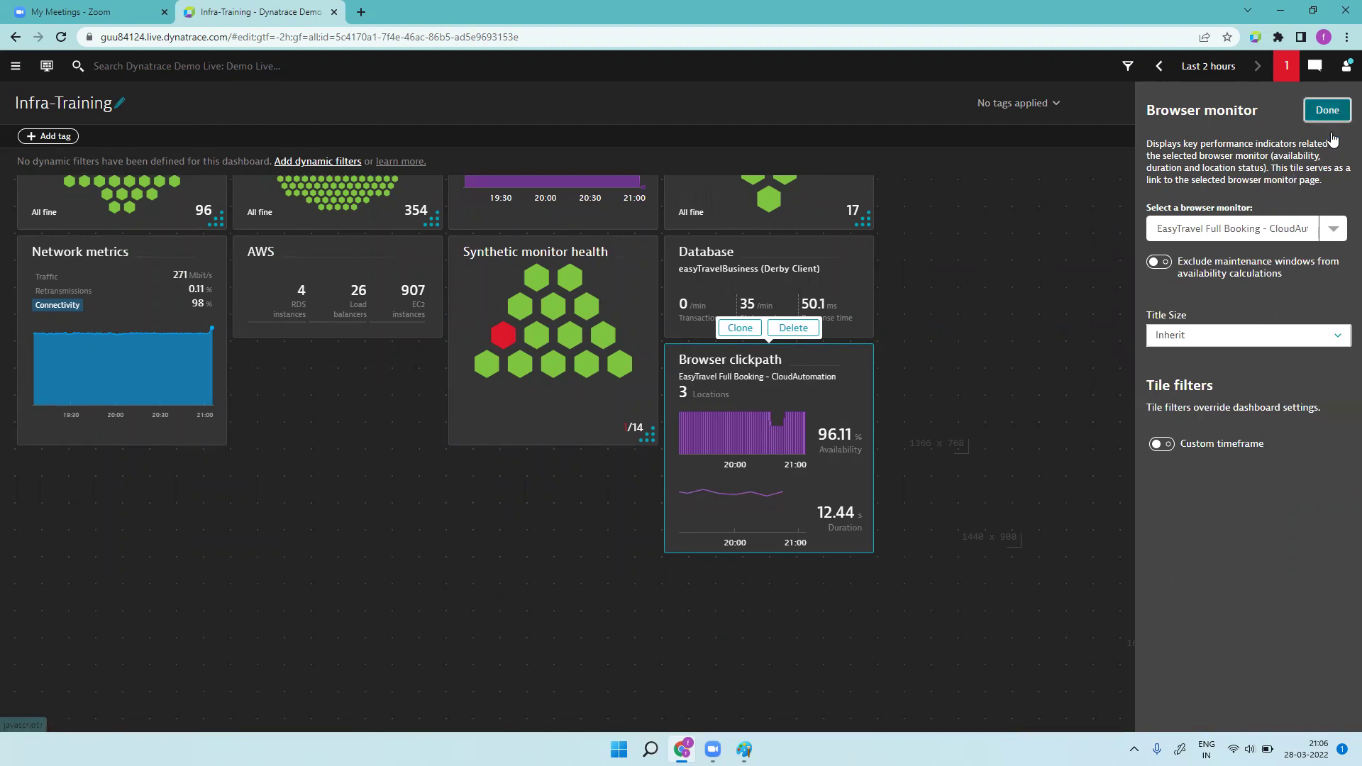
click(1327, 110)
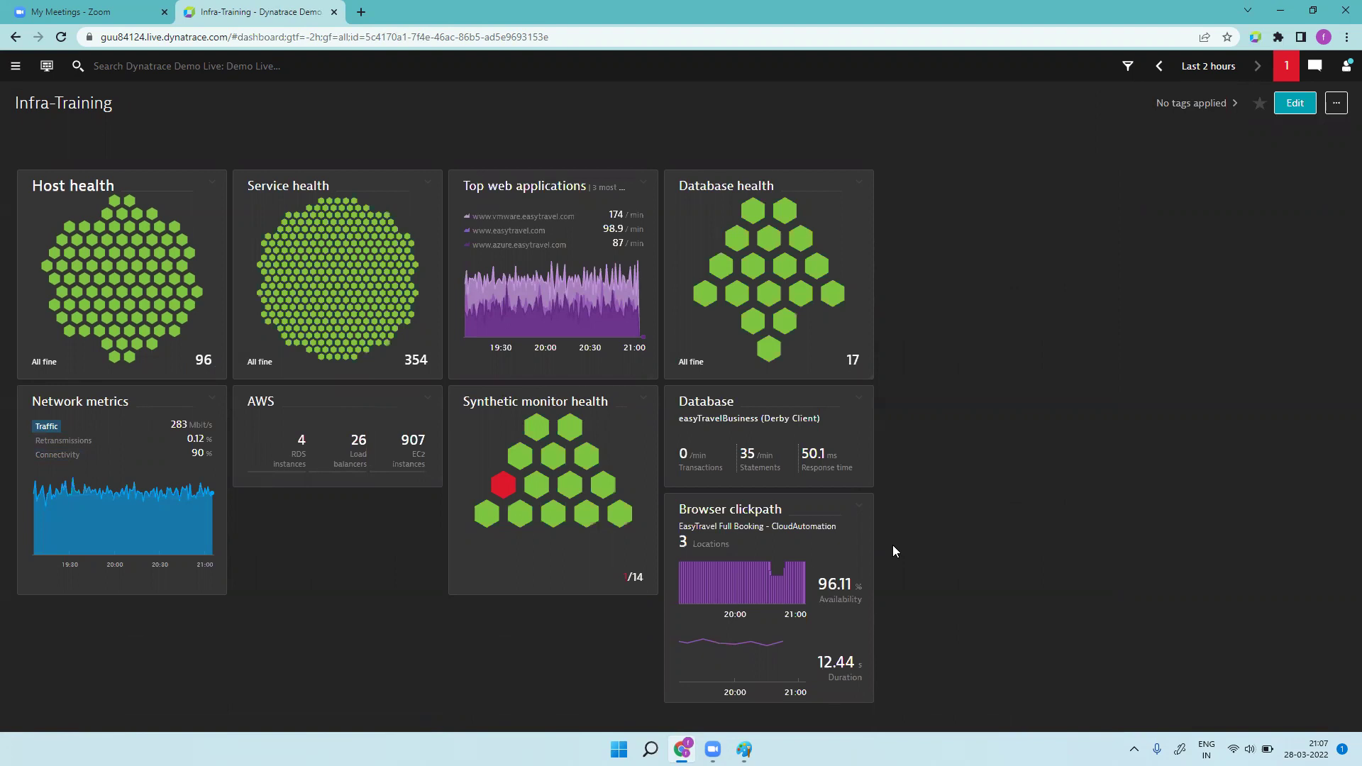
- Reopen the dashboard for editing and add a Problems tile directly below the AWS tile
click(1307, 106)
scroll(1242, 473, down, 10)
scroll(1255, 472, down, 4)
drag(1197, 574, 278, 578)
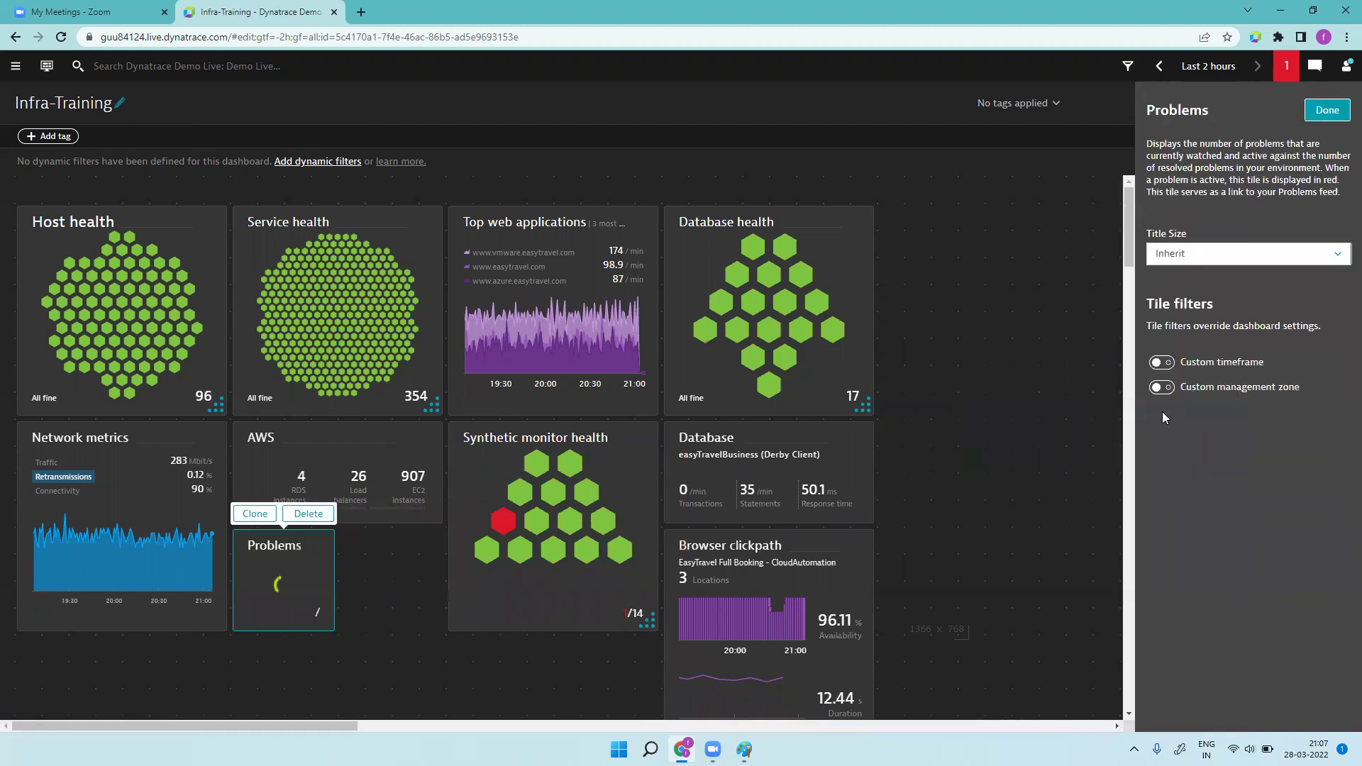
click(1013, 268)
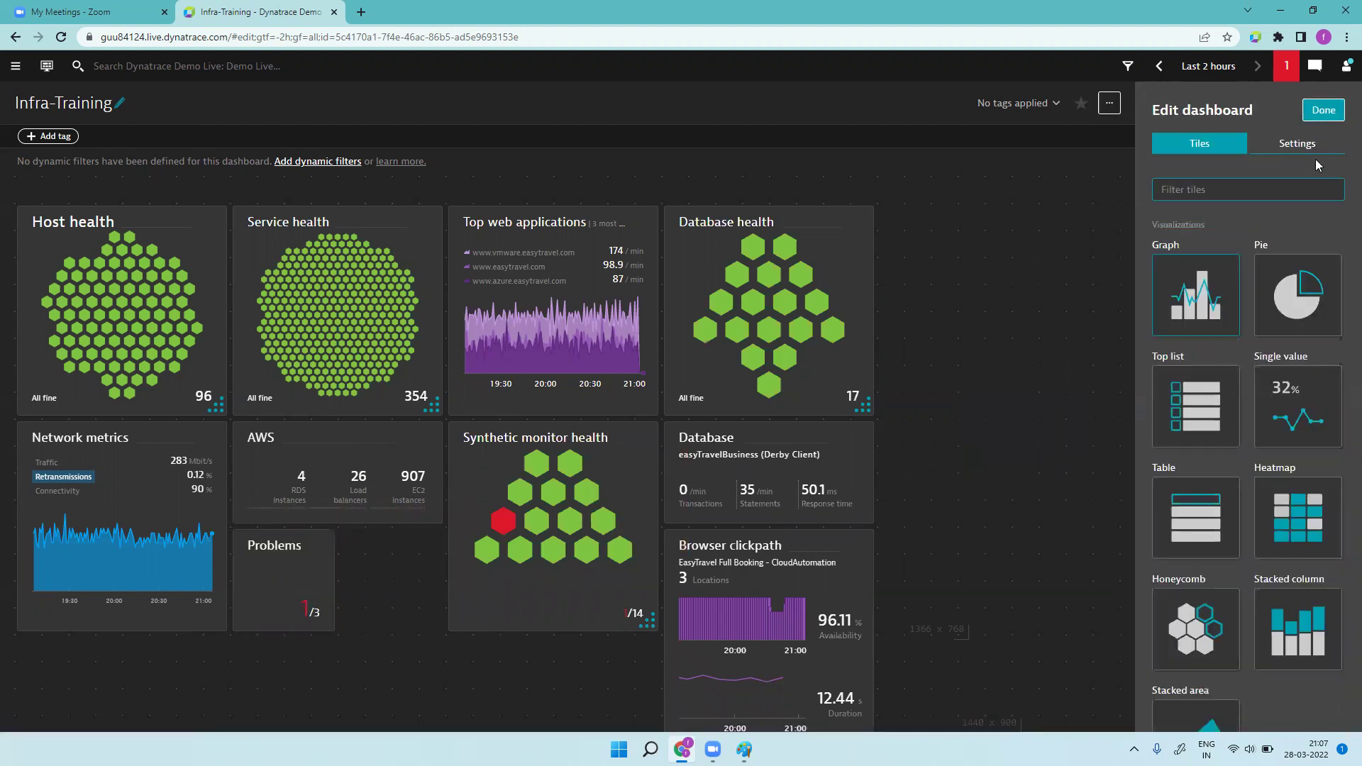
- Add a Smartscape tile directly below the Synthetic monitor health tile and finish editing the dashboard
scroll(1311, 637, down, 10)
mouse_move(1299, 588)
mouse_down()
mouse_move(511, 662)
mouse_move(260, 664)
mouse_move(495, 677)
mouse_move(545, 576)
mouse_up()
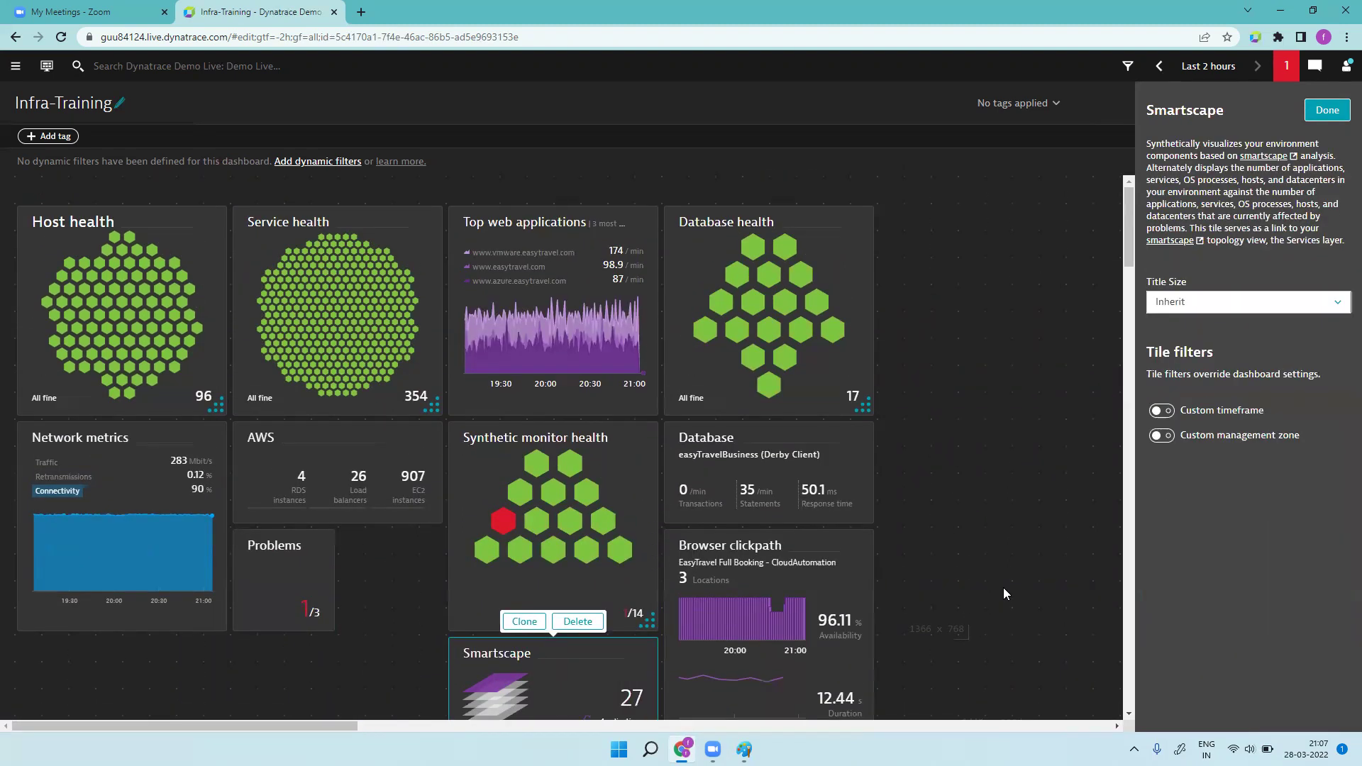
click(1328, 110)
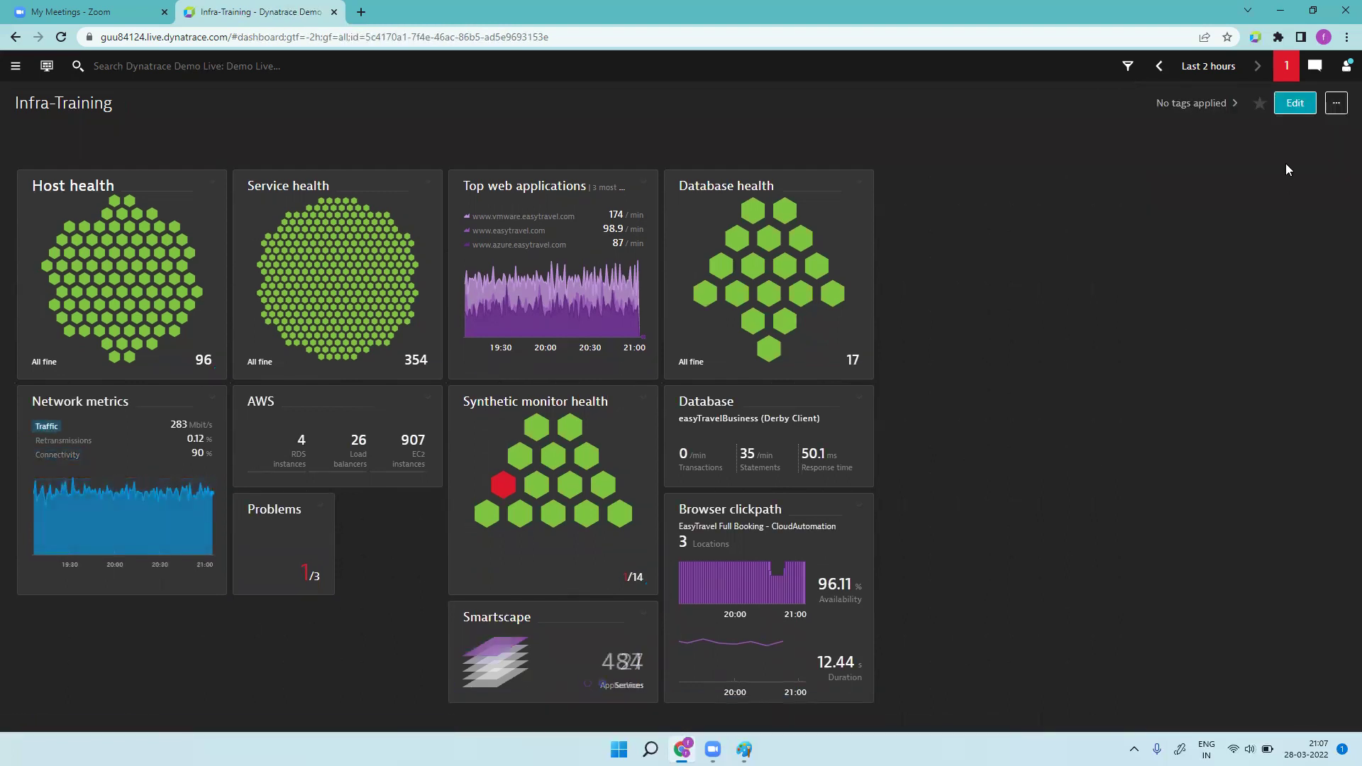
- Reopen the dashboard for editing and place a Header tile directly above the Host health tile
click(1296, 107)
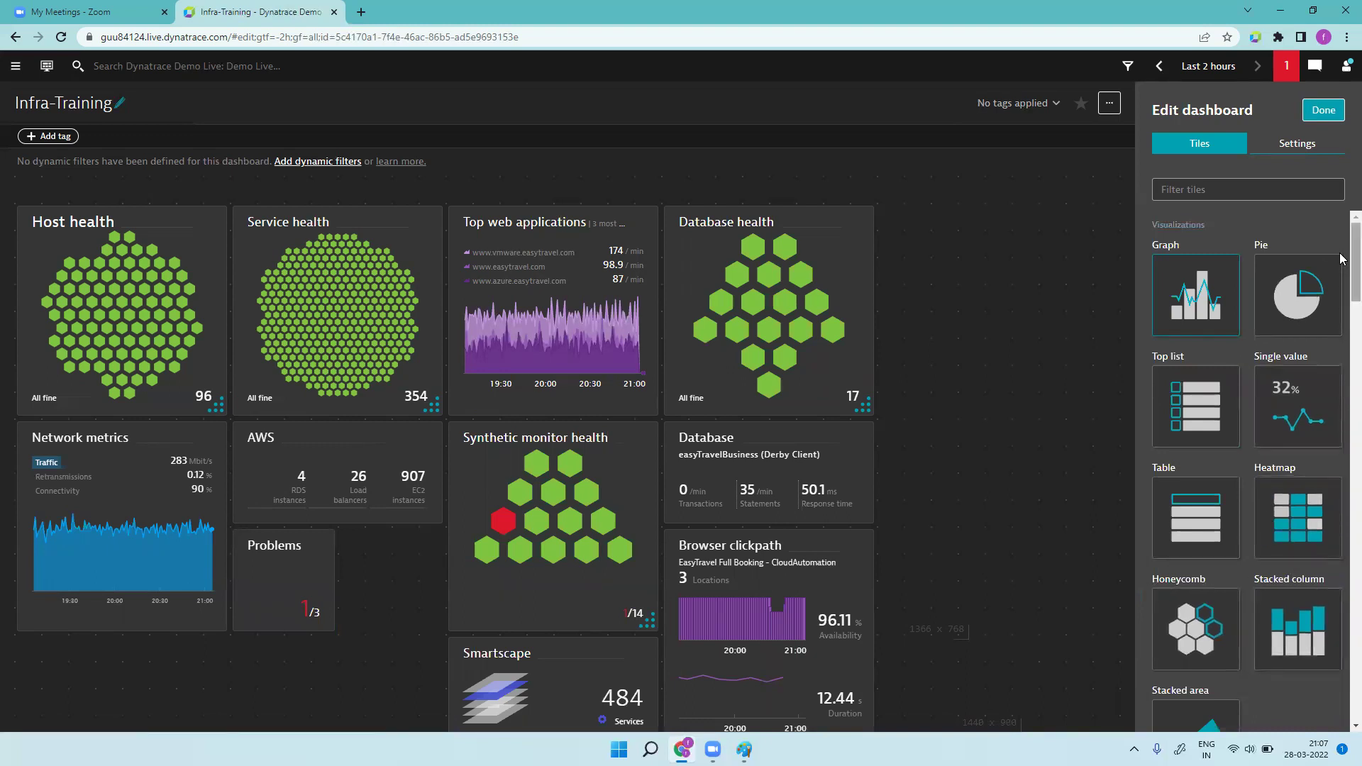
scroll(1341, 284, down, 2)
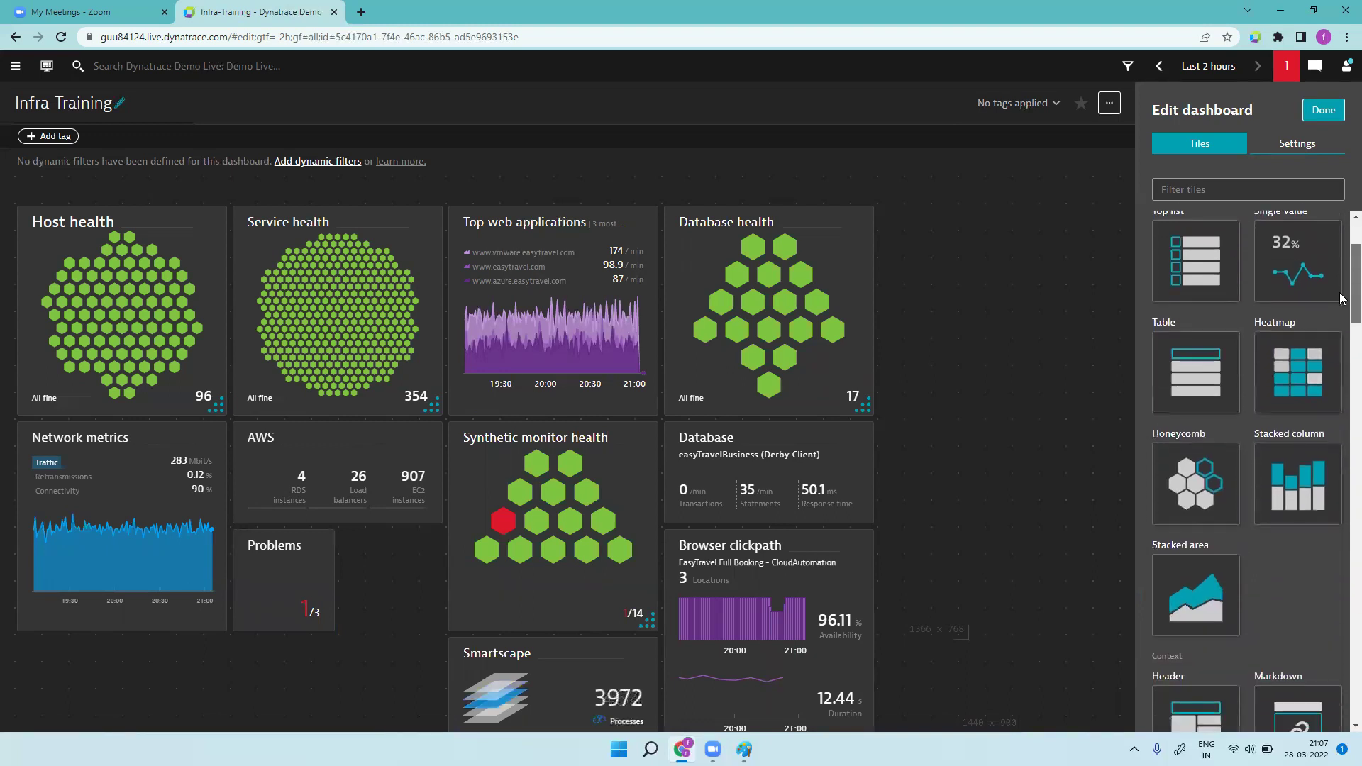
scroll(1341, 297, down, 3)
mouse_move(246, 321)
mouse_down()
mouse_move(103, 180)
mouse_move(133, 186)
mouse_move(77, 201)
mouse_up()
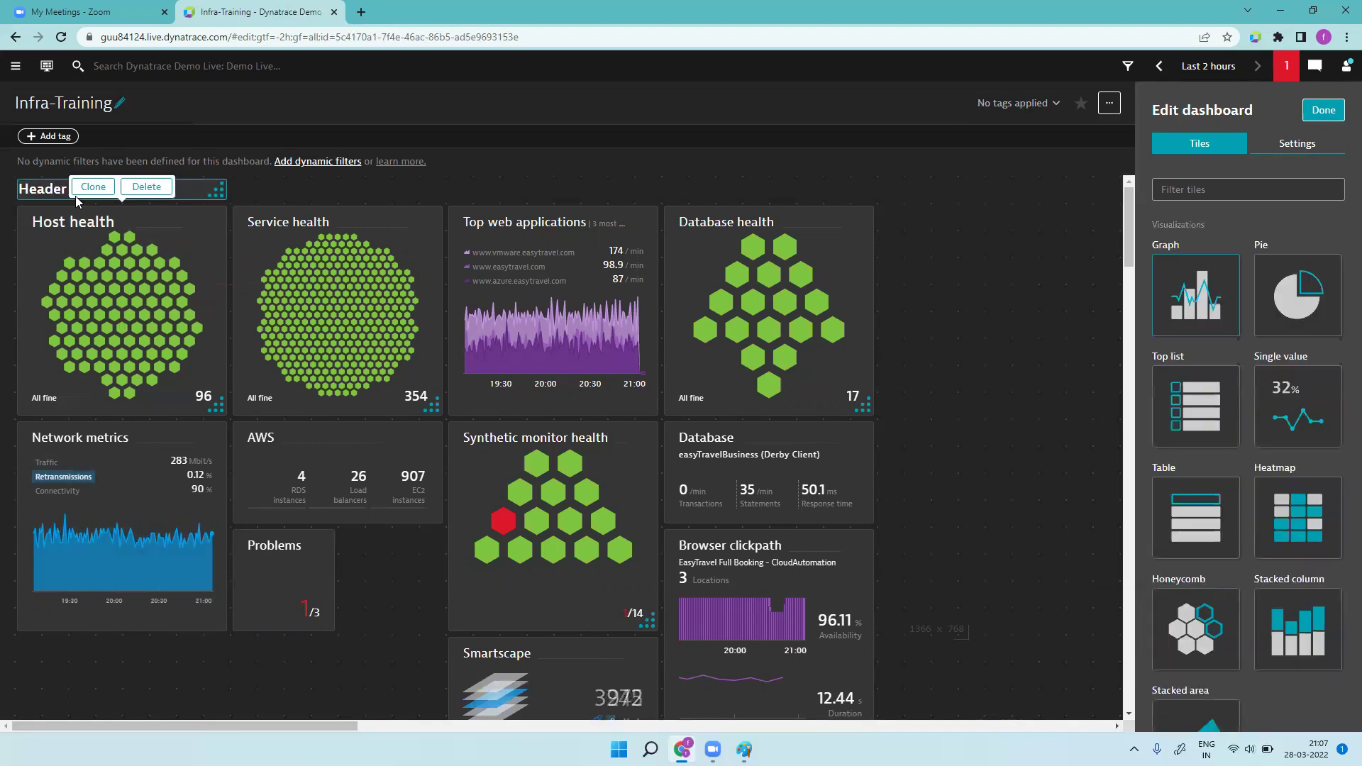
- Rename the header above the Host health tile to "Infrastructure"
click(55, 190)
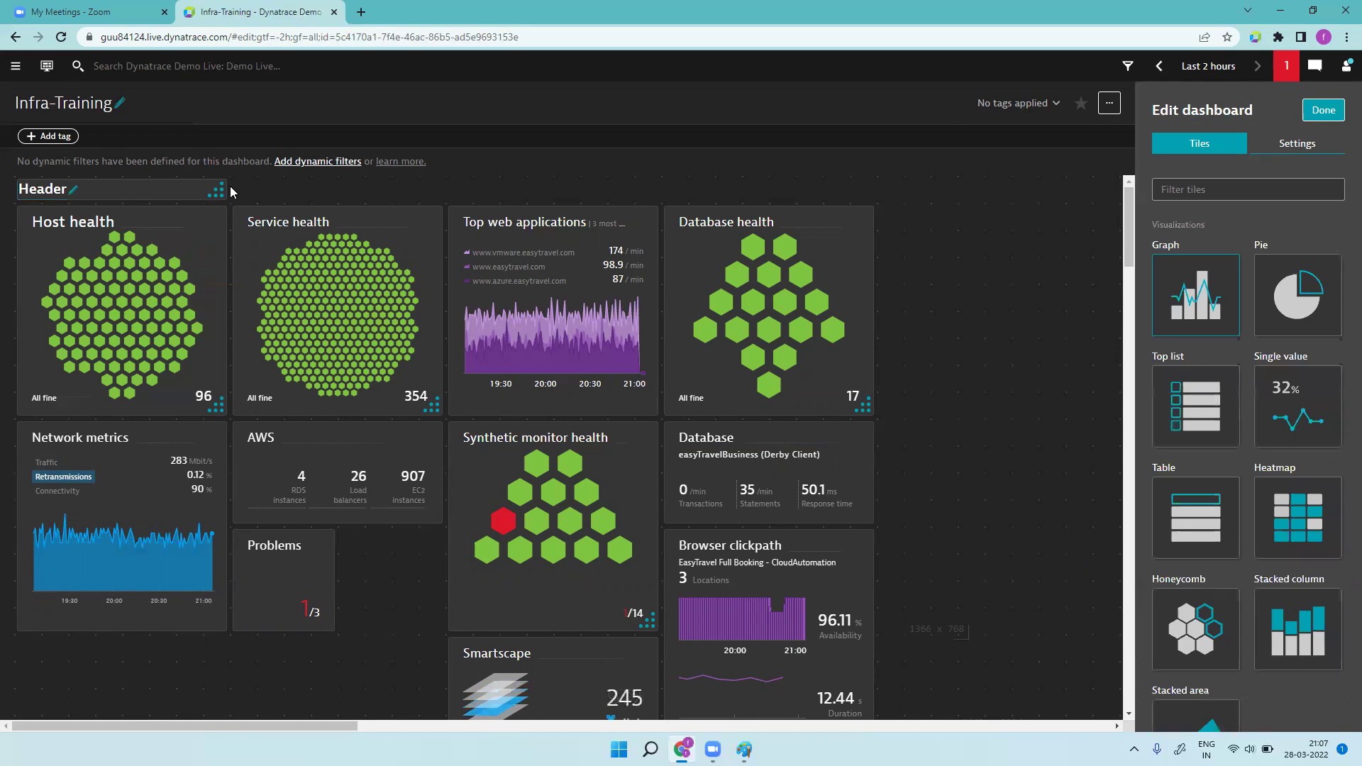
click(75, 189)
key(BackSpace)
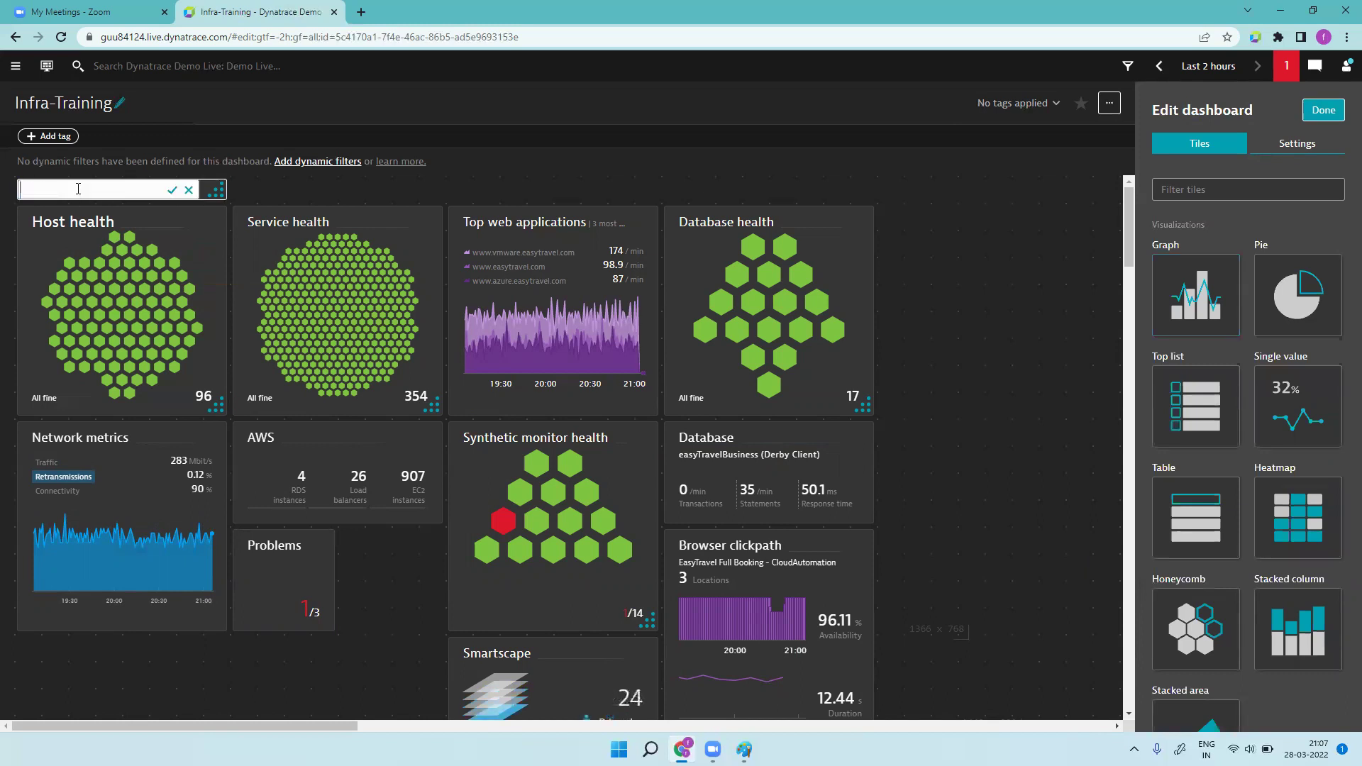
text(Infrastructure)
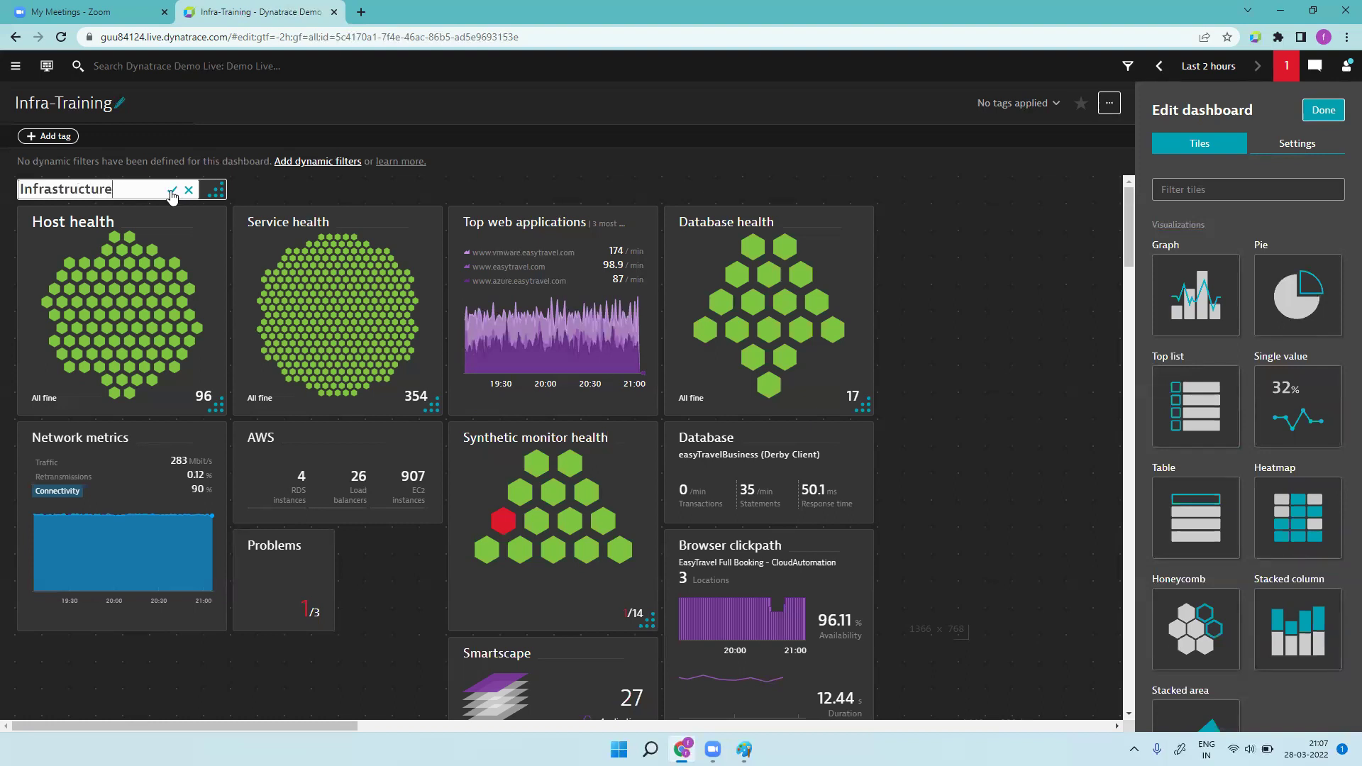
click(171, 192)
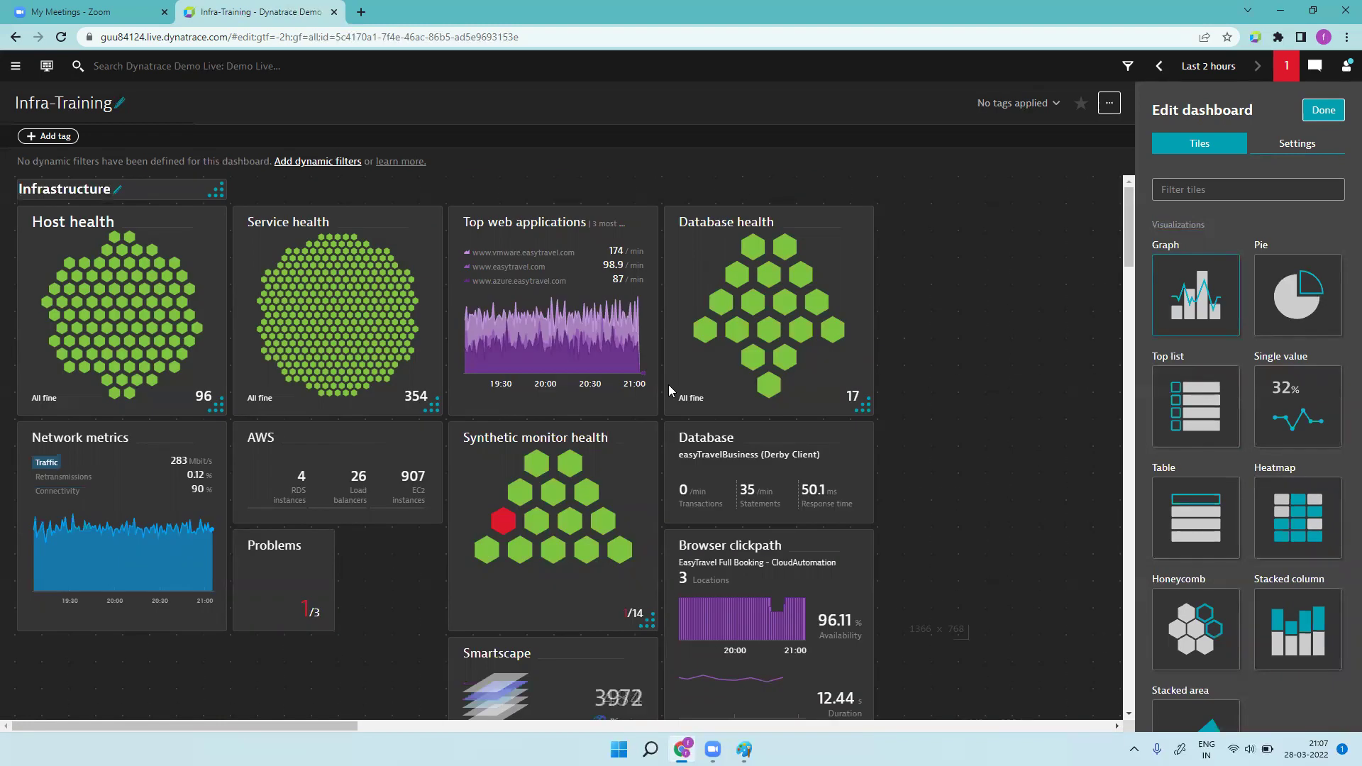
- Add a Graph tile beside the Database health tile, title it "CPU Usage in %" and finish editing the dashboard
drag(347, 730, 450, 738)
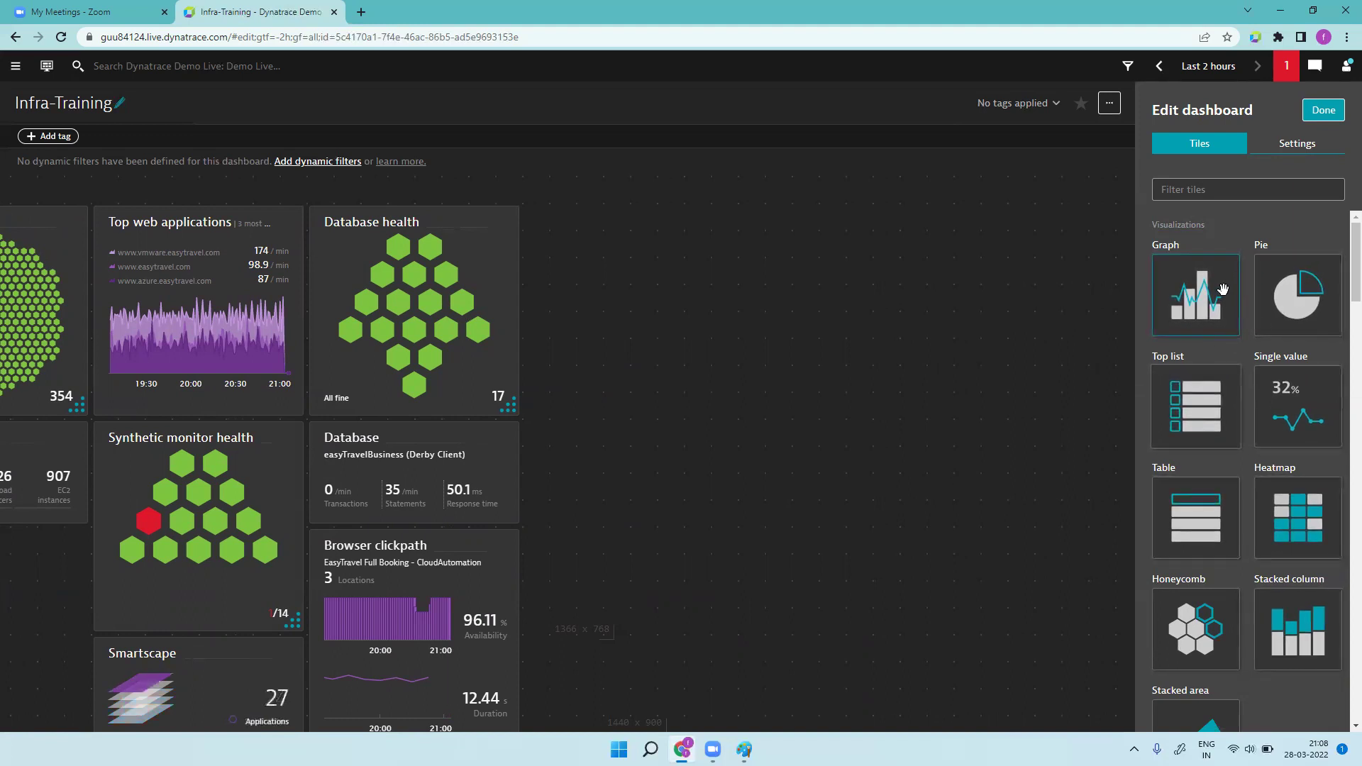
drag(1207, 306, 650, 312)
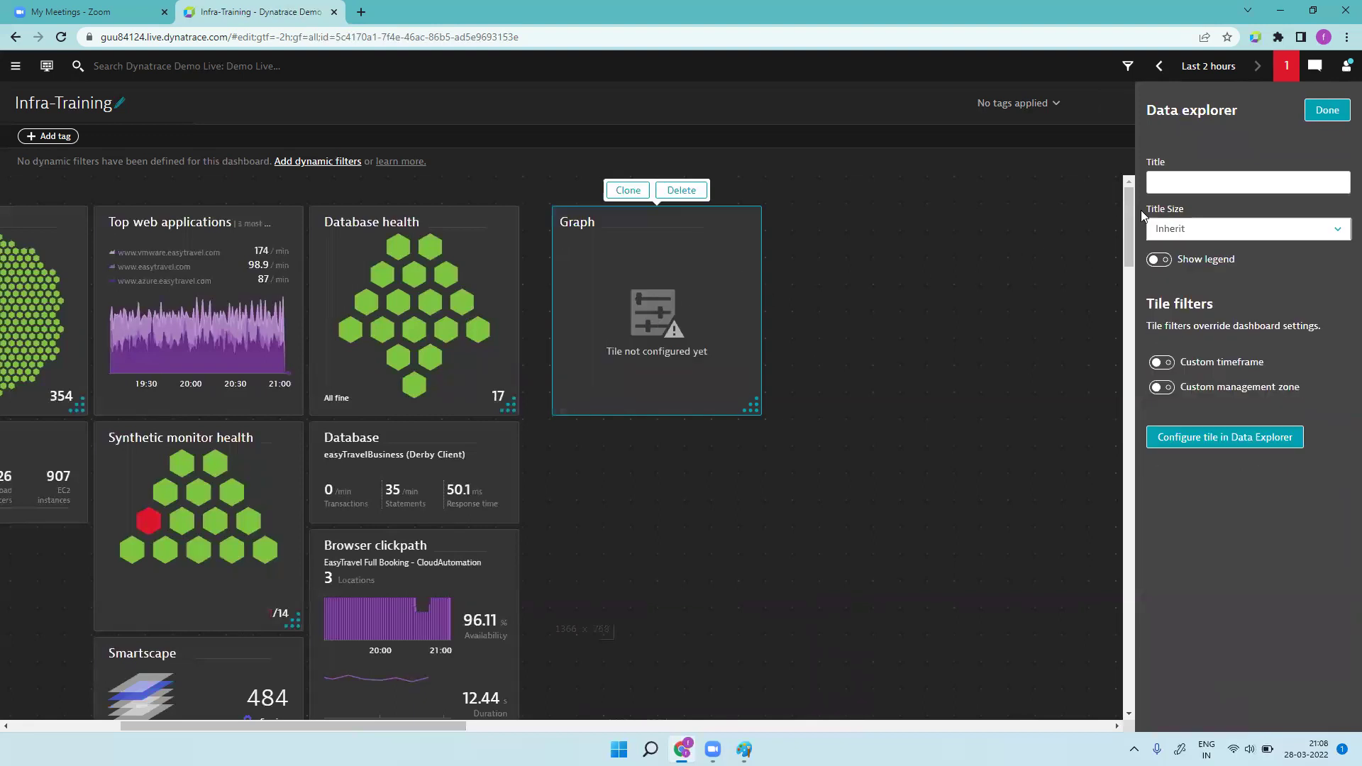
click(1232, 179)
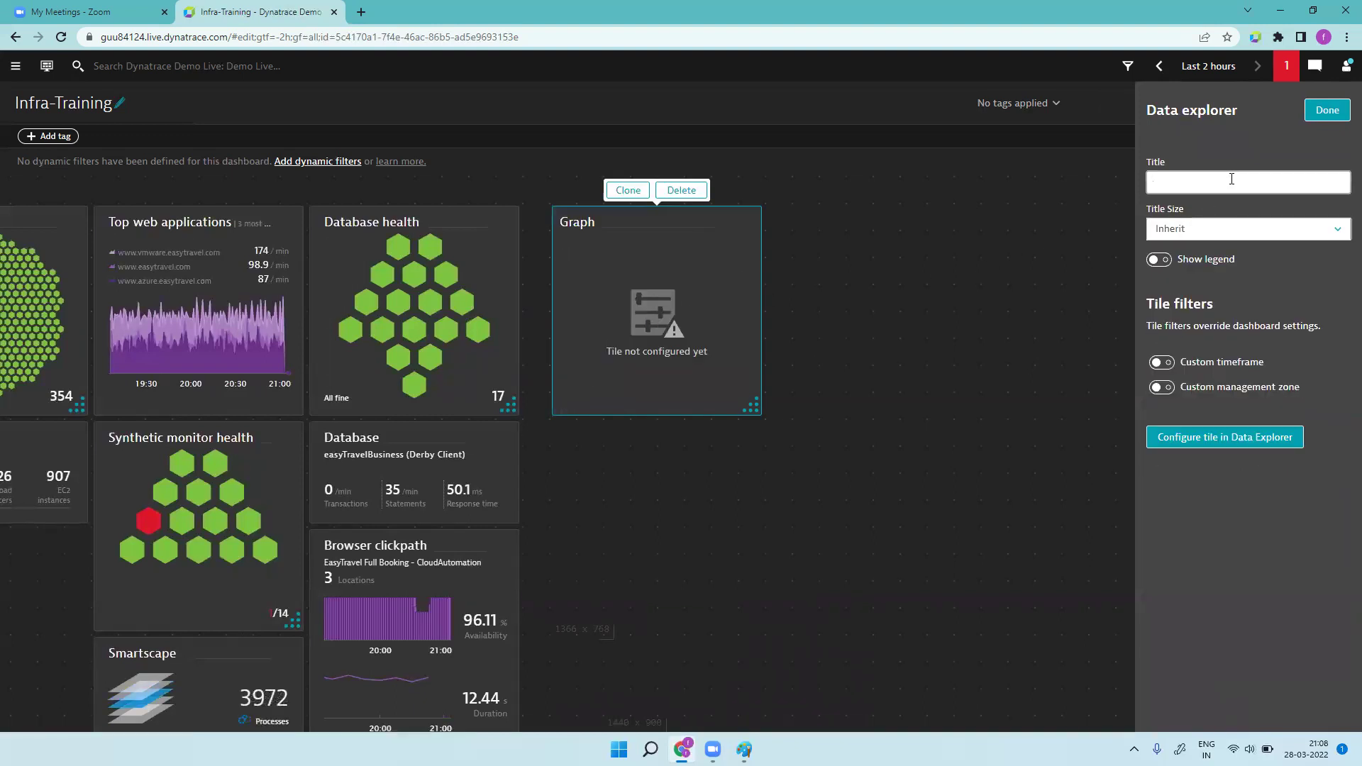
text(C)
key(BackSpace)
key(BackSpace)
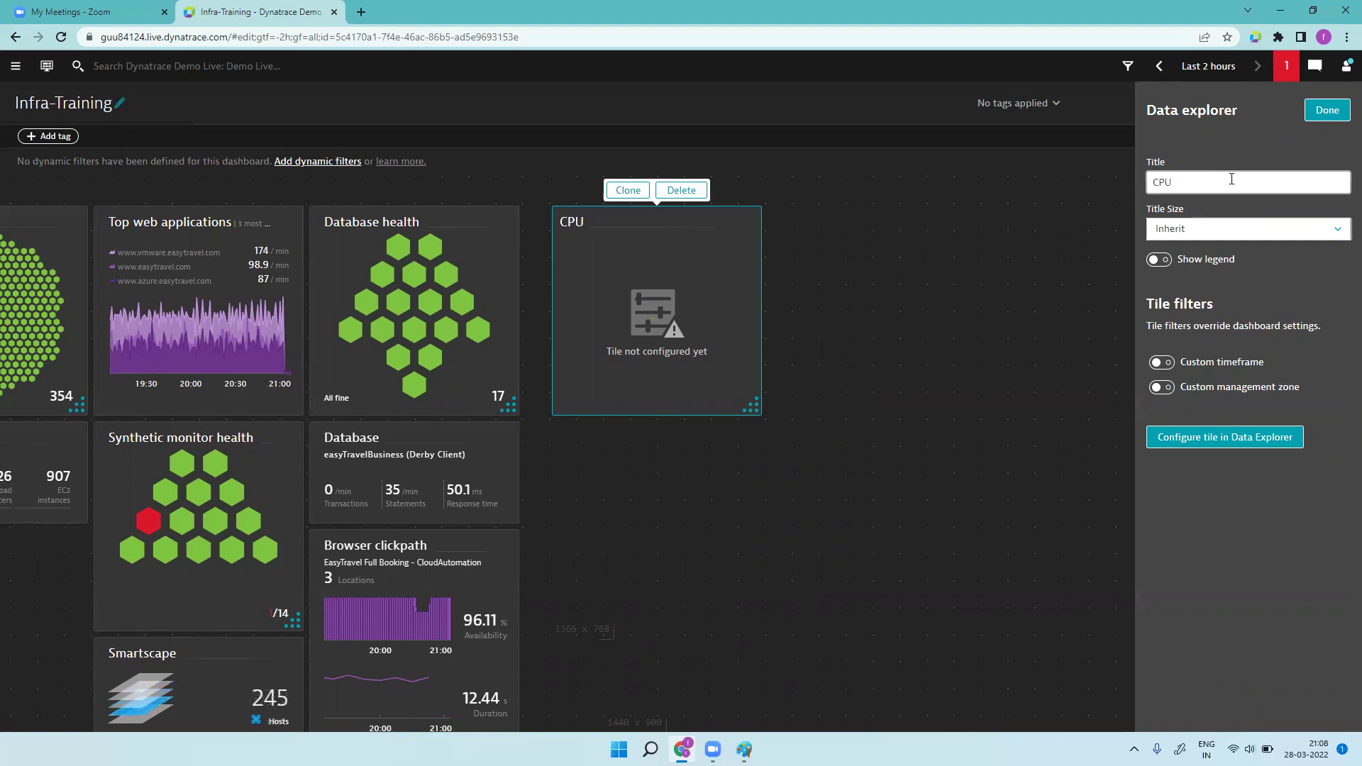
text(PU Usagein %)
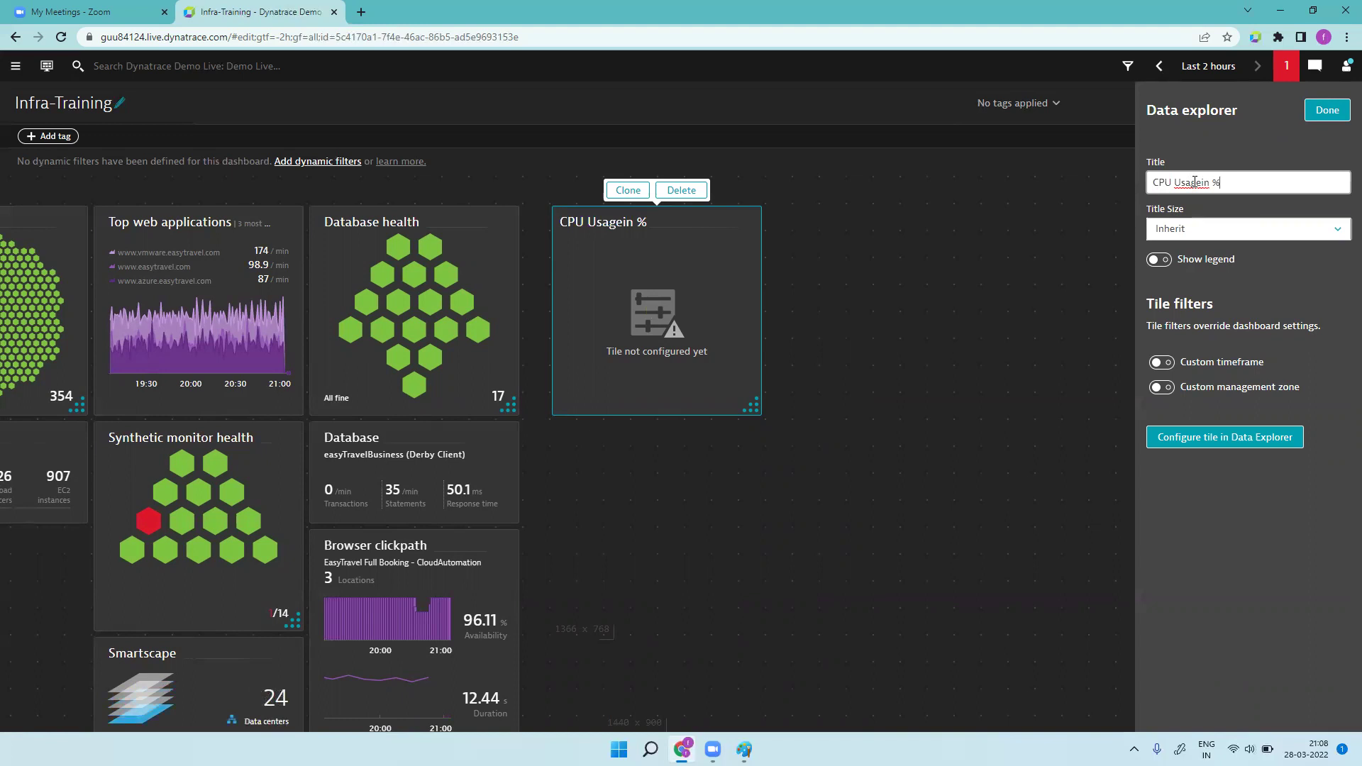
click(1201, 182)
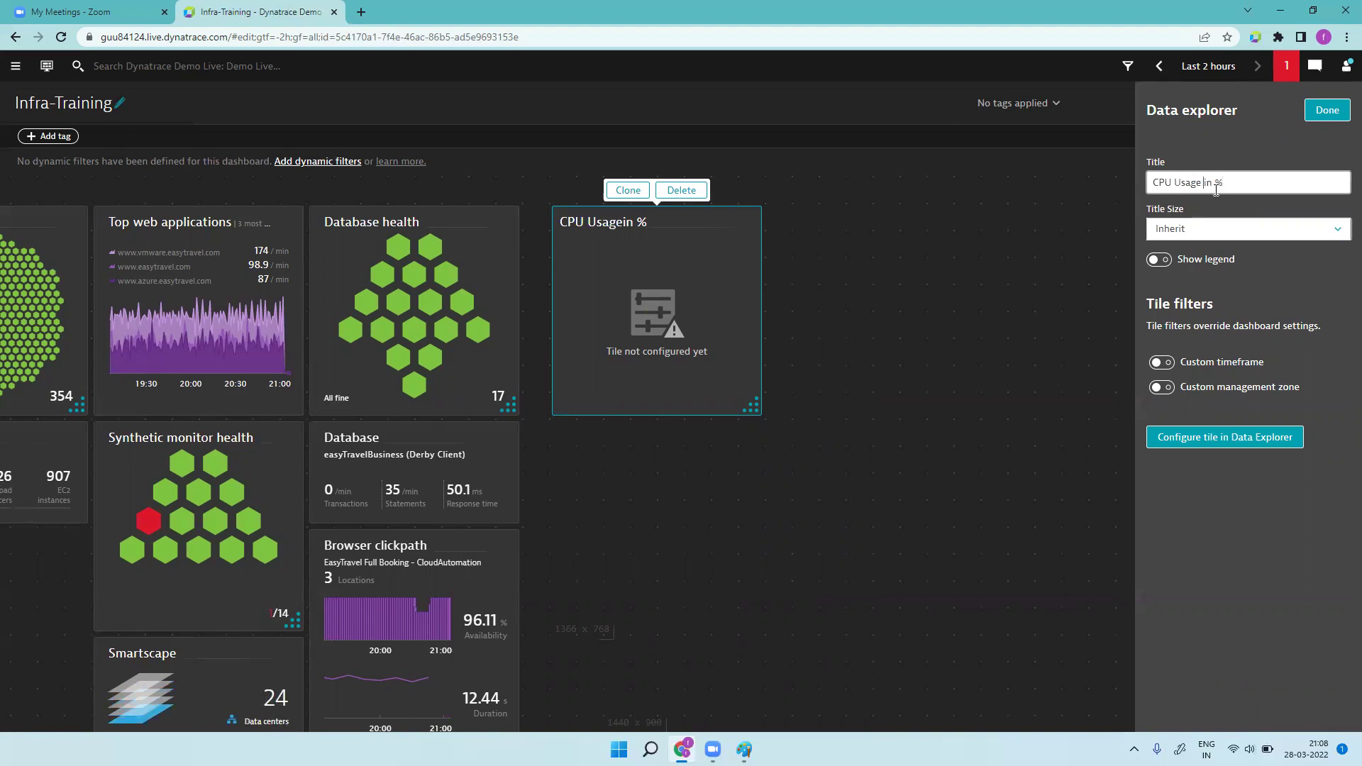
click(1325, 111)
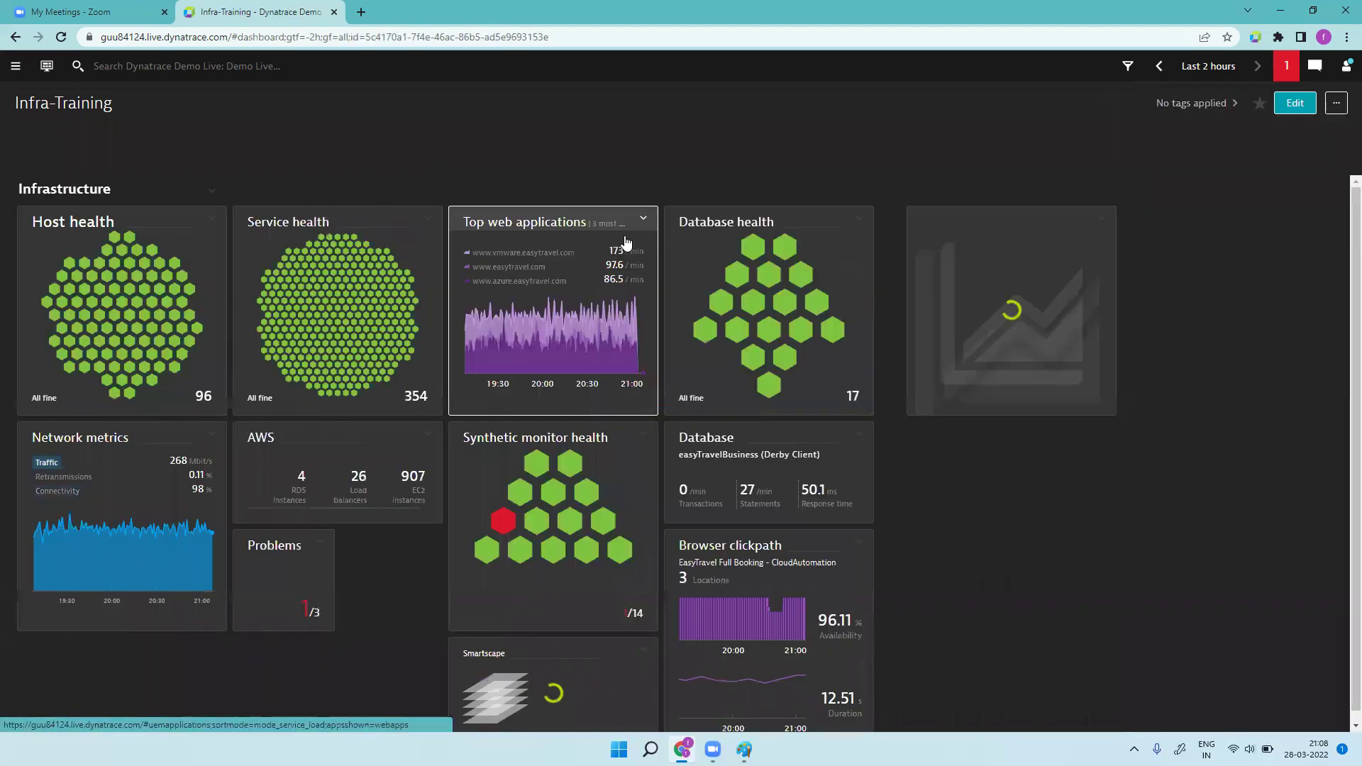
- Reopen the dashboard for editing and open the "CPU Usage in %" tile's configuration in the Data Explorer
click(1296, 103)
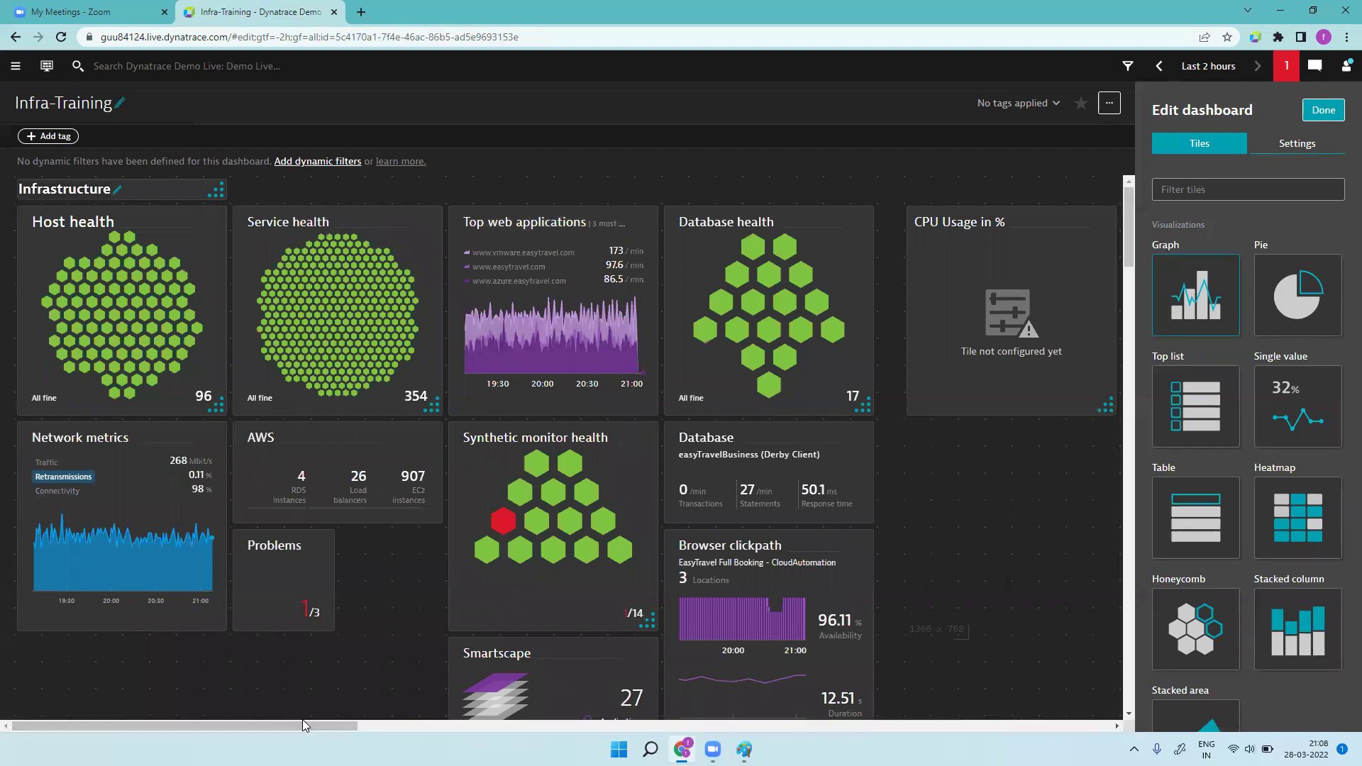
drag(339, 725, 418, 726)
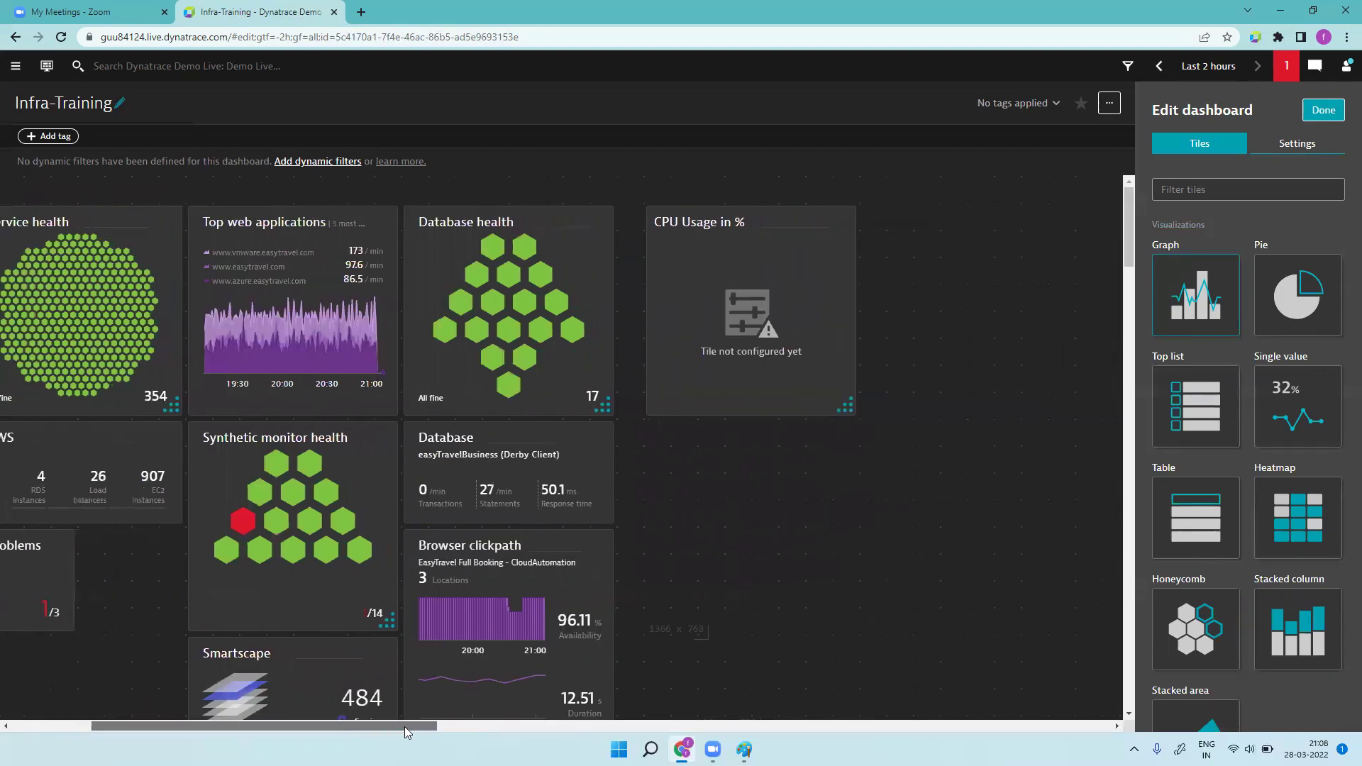
click(726, 353)
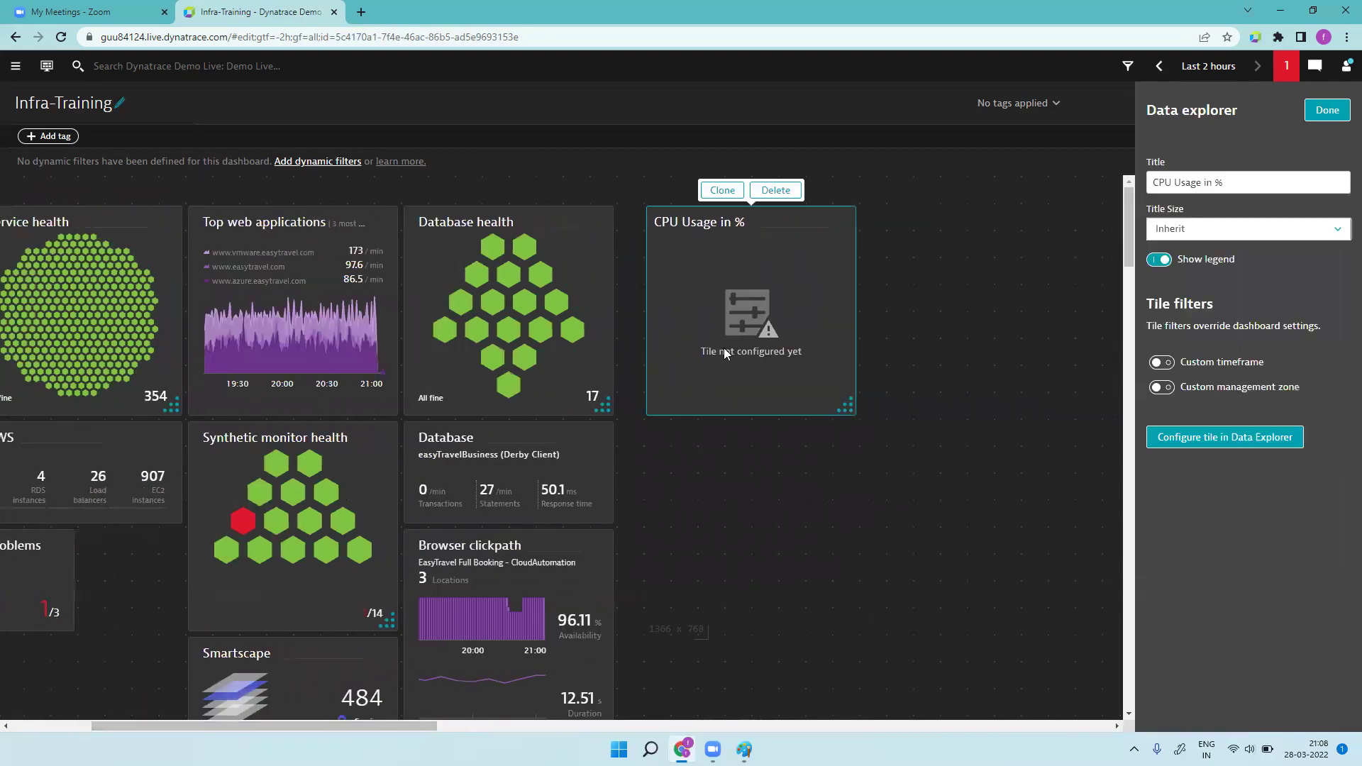
click(1252, 441)
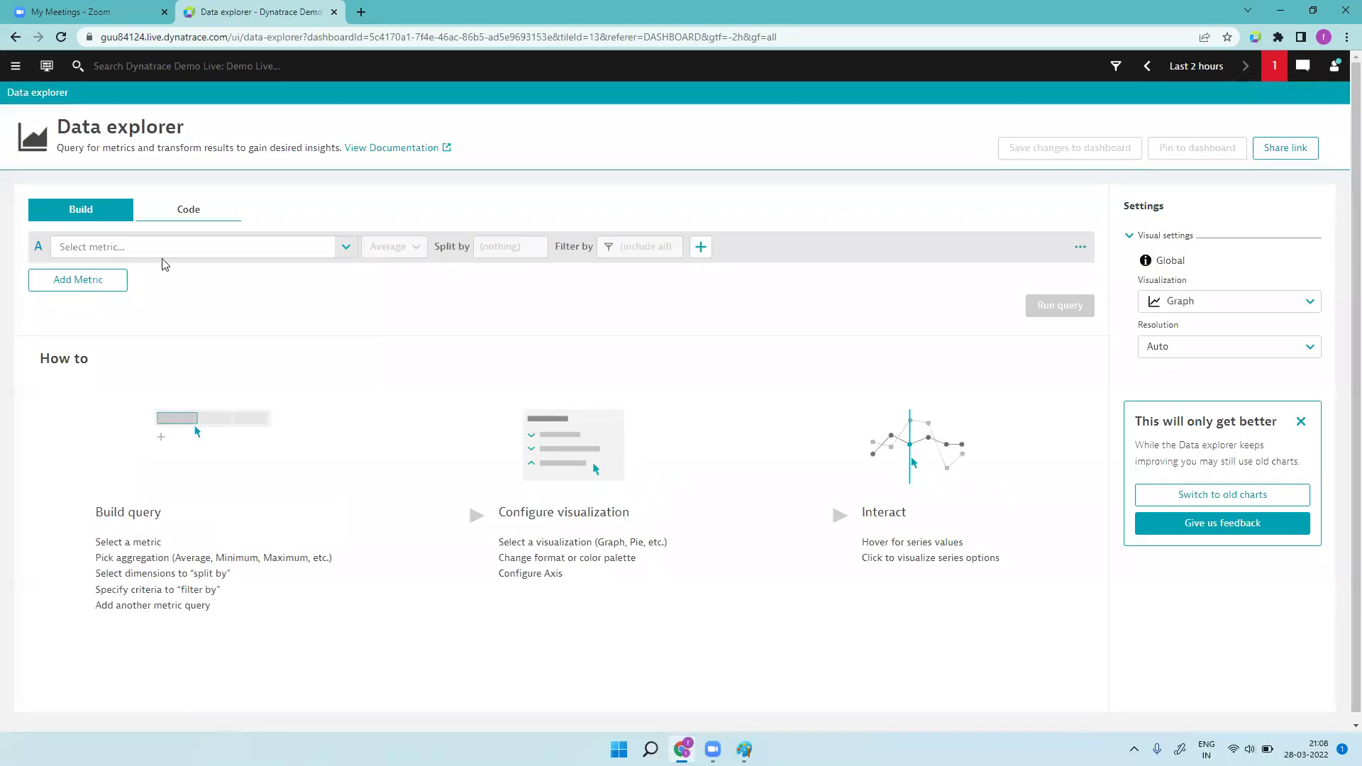
- Search the metrics for "cpu usage" and select the host metric CPU usage % (builtin:host.cpu.usage)
click(168, 247)
text(cpu)
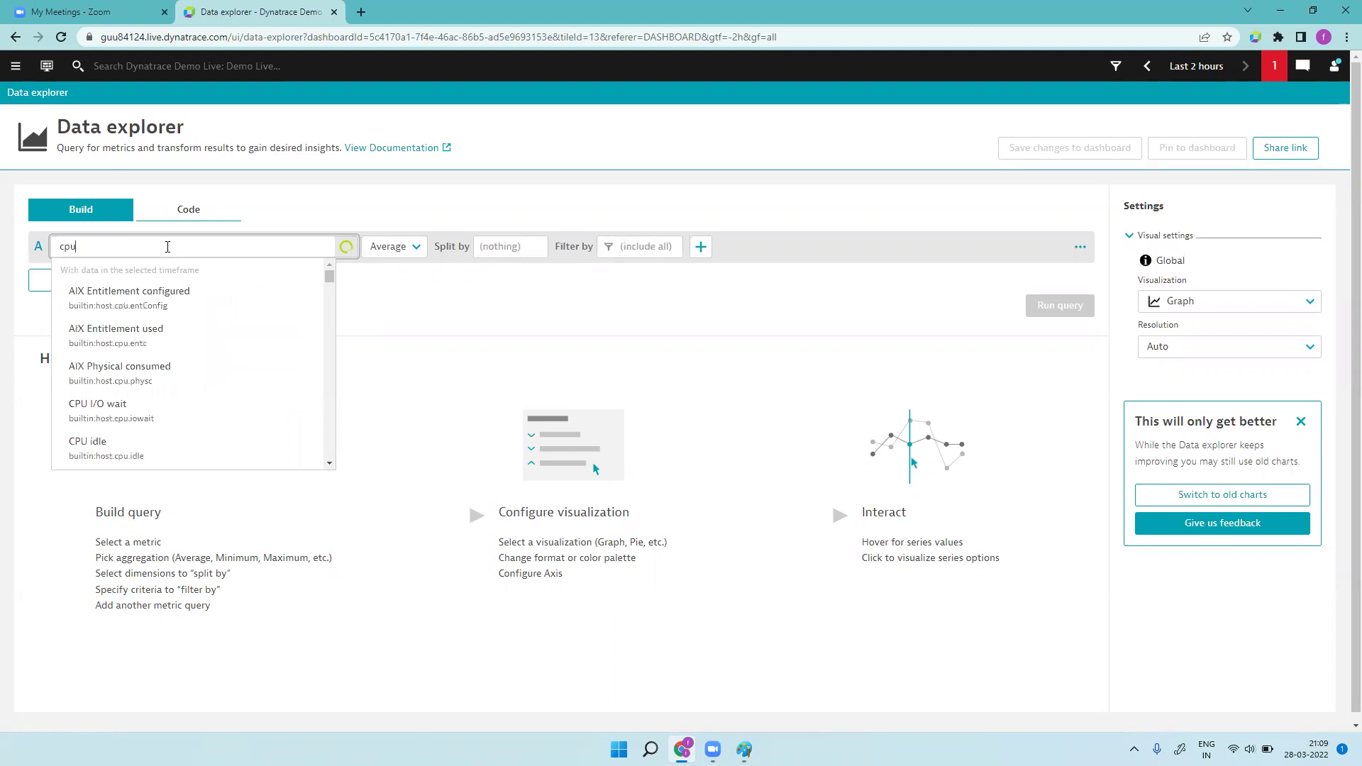
mouse_move(319, 298)
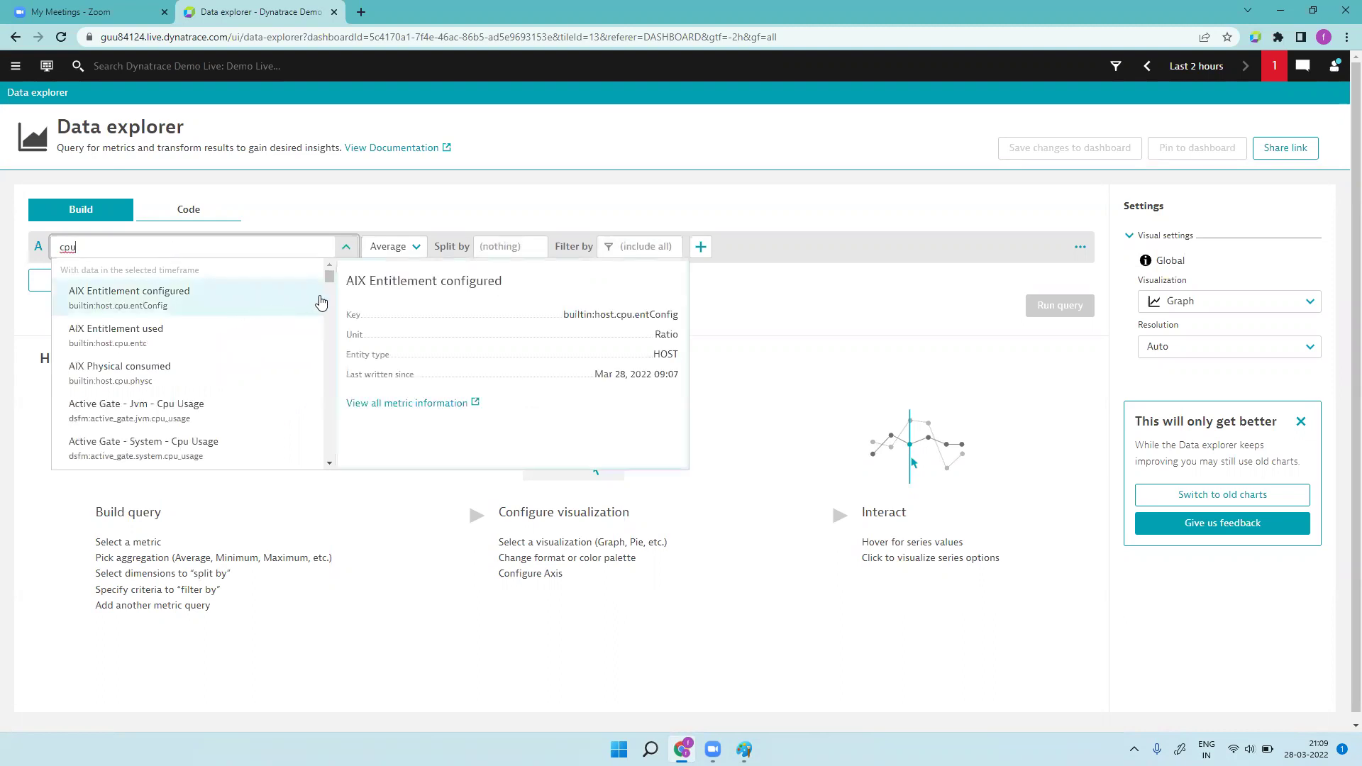
click(169, 251)
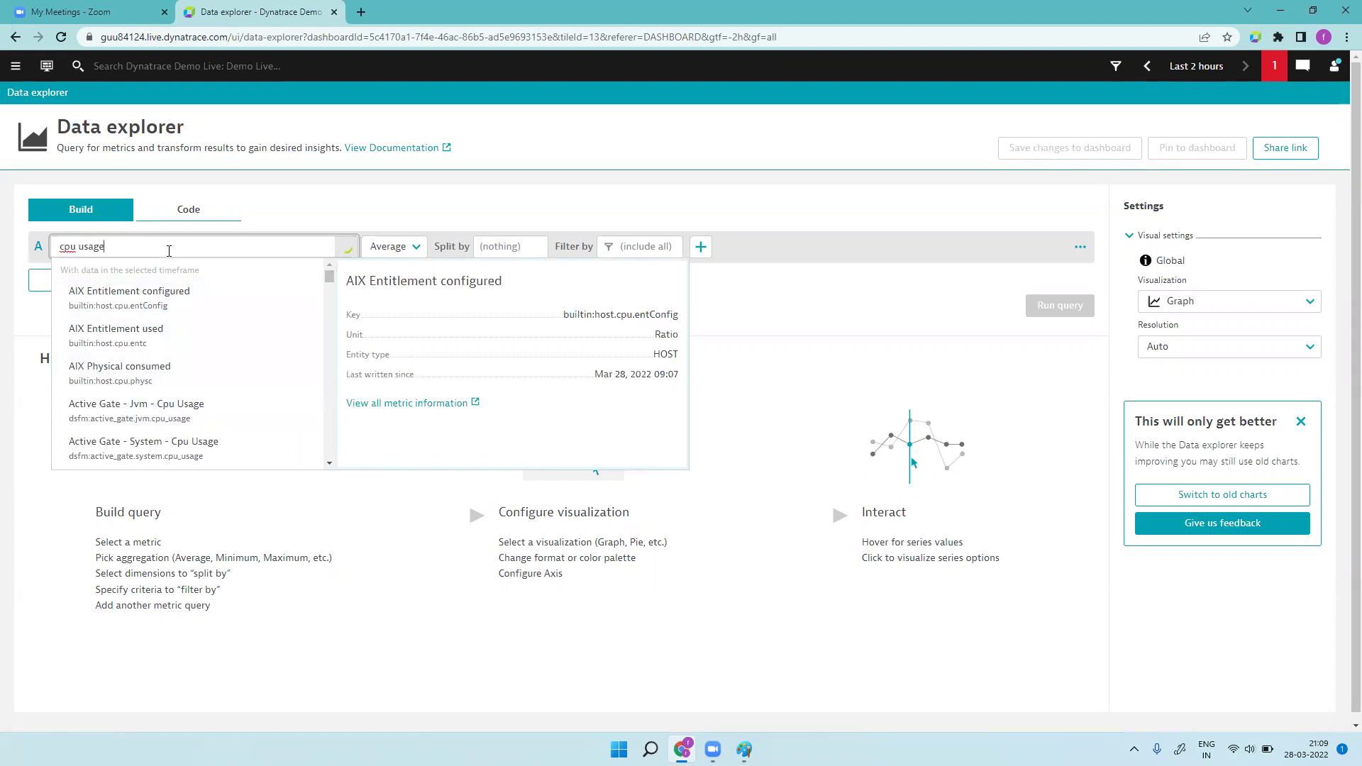
mouse_move(252, 314)
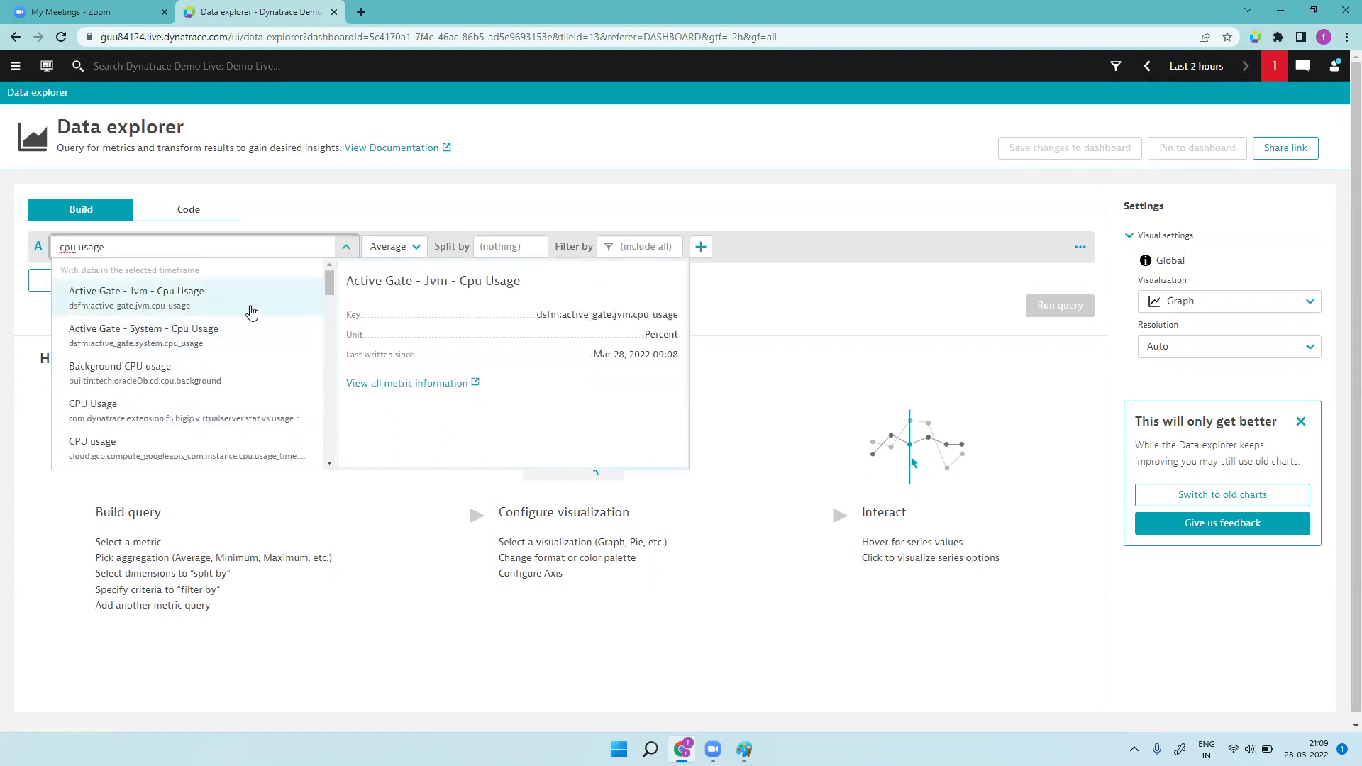
drag(329, 280, 330, 297)
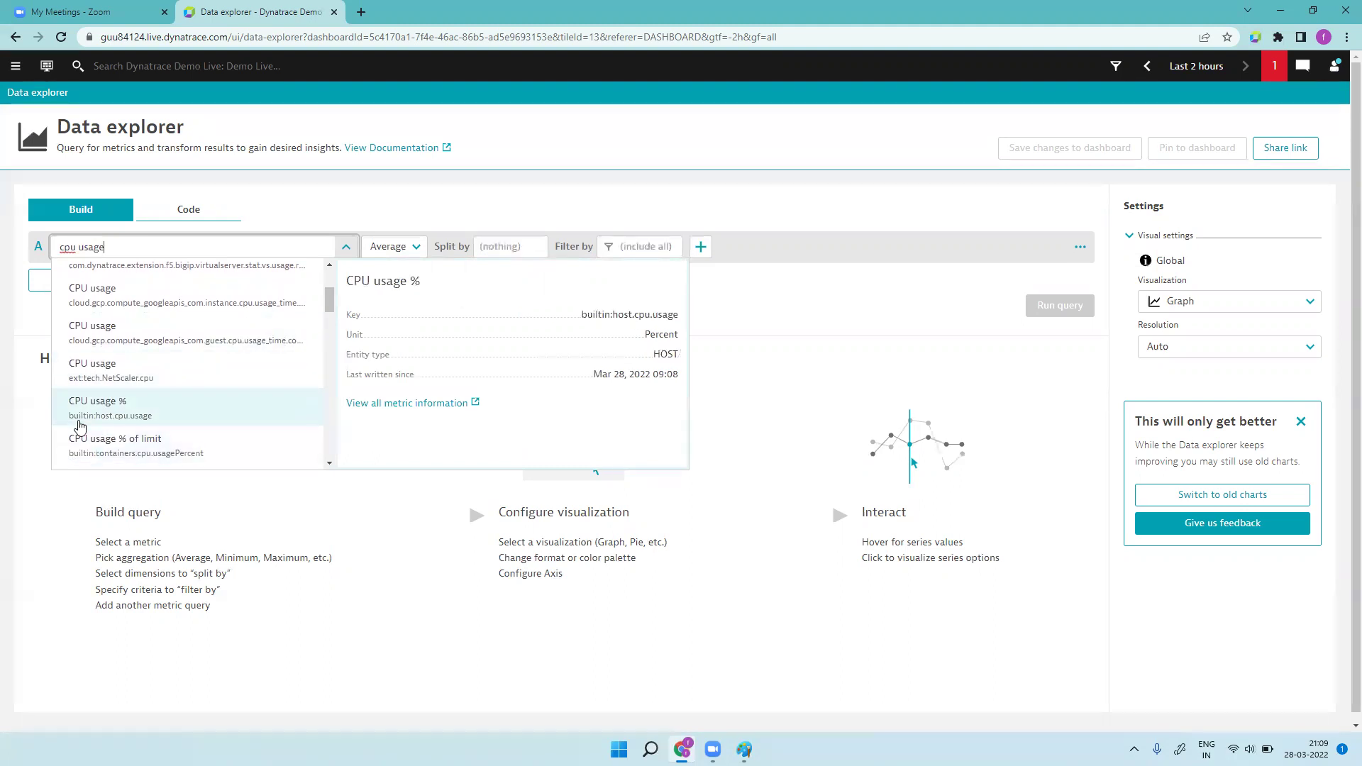
click(166, 408)
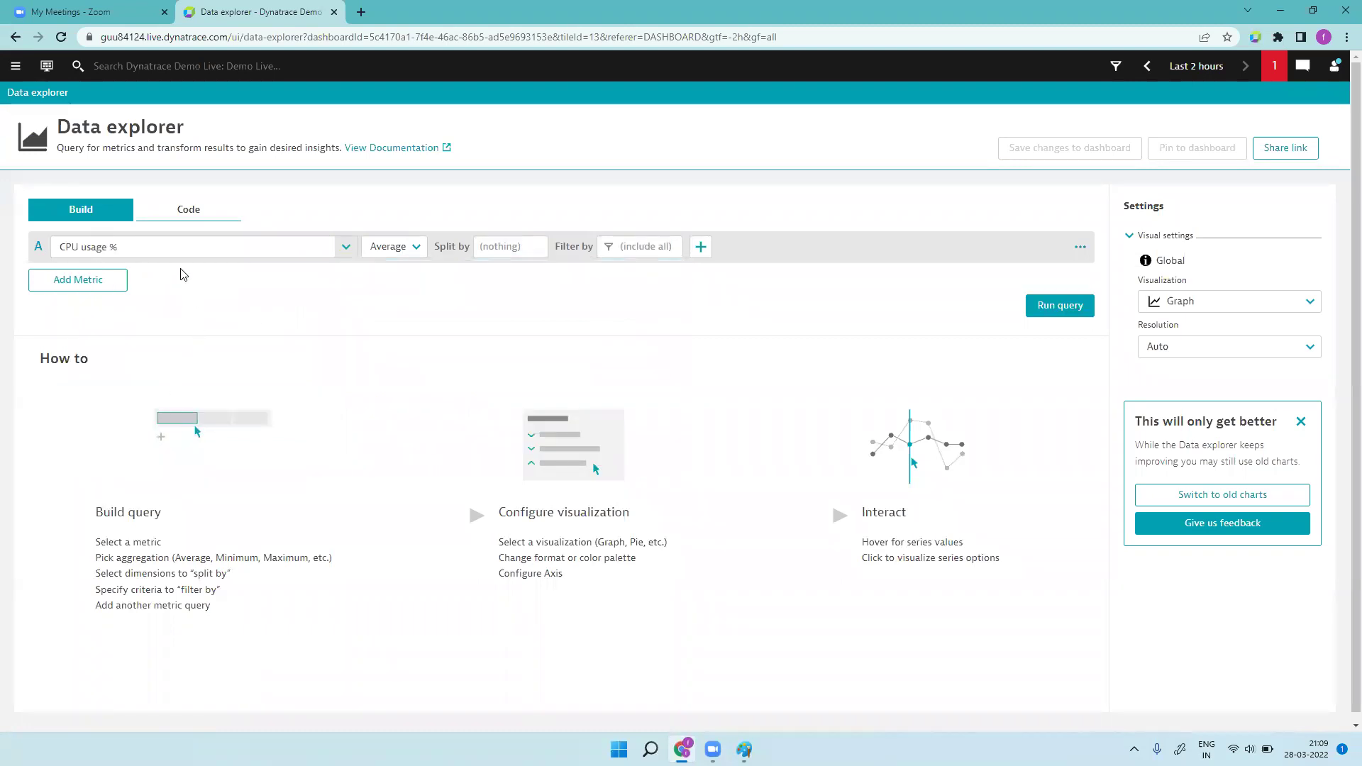
- Aggregate the CPU usage % metric by Average, split it by Host and run the query
click(414, 250)
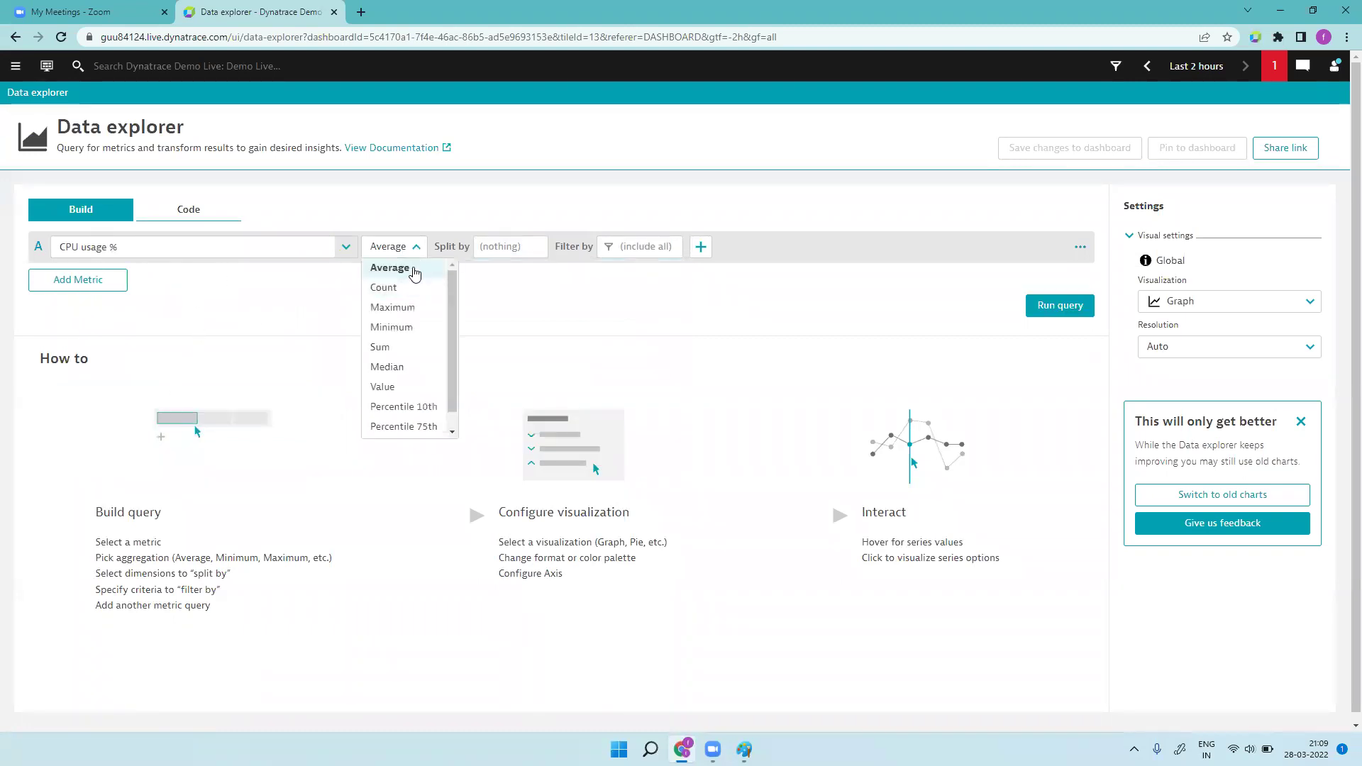
click(414, 269)
click(514, 246)
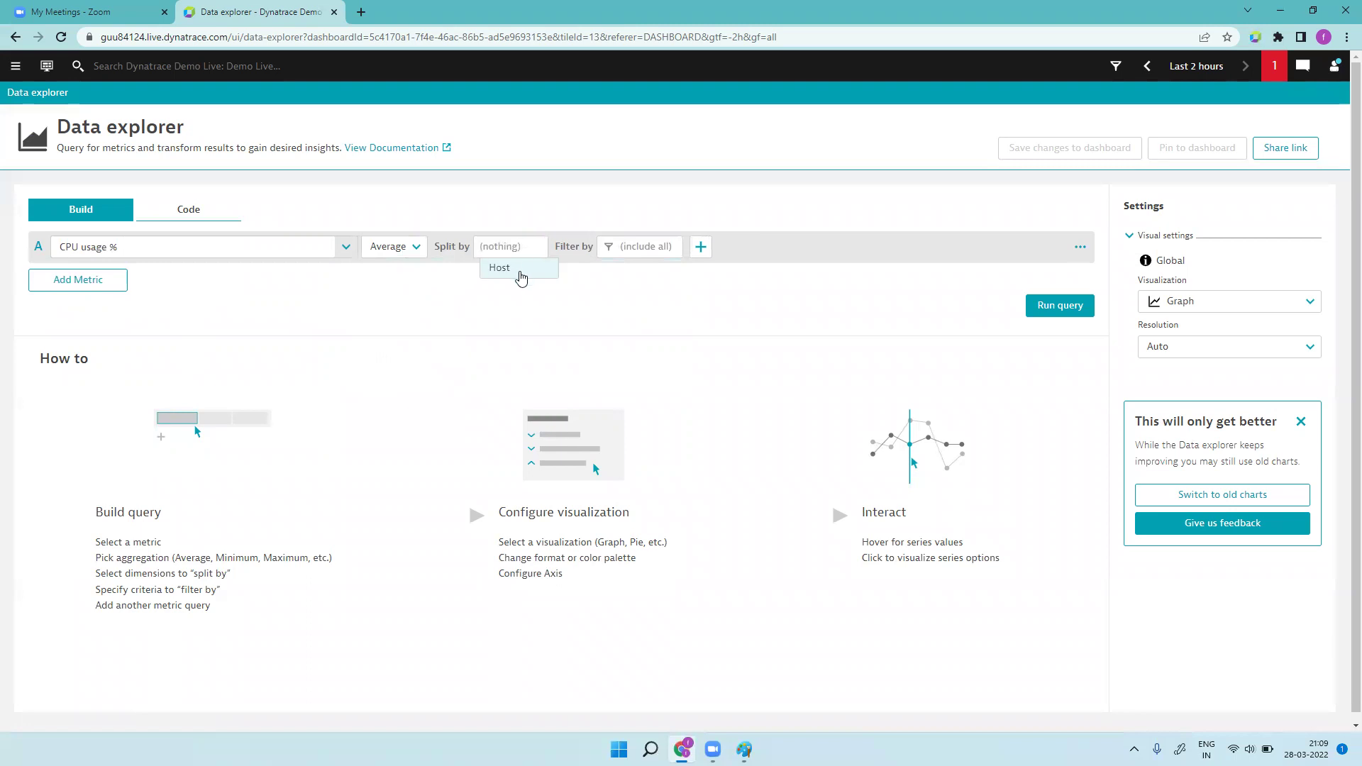
click(520, 269)
click(1059, 308)
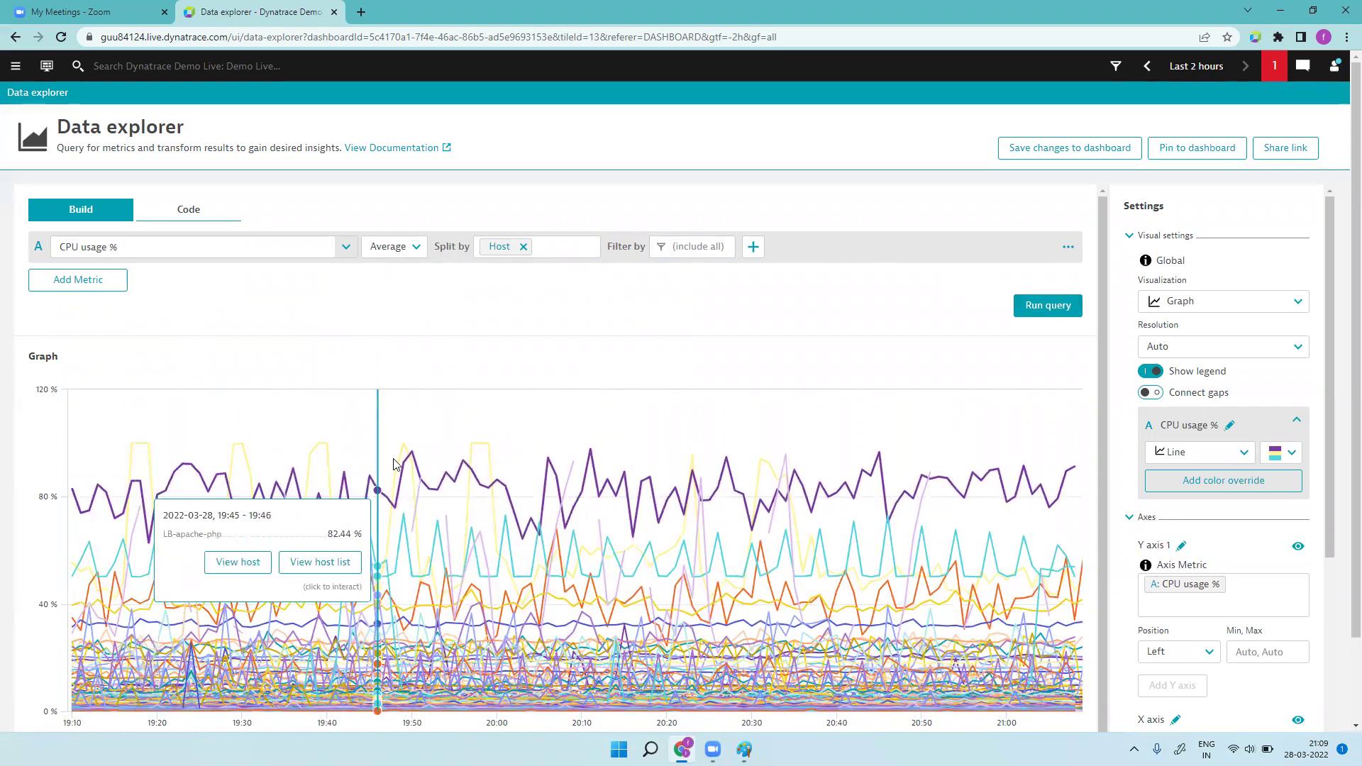
click(665, 698)
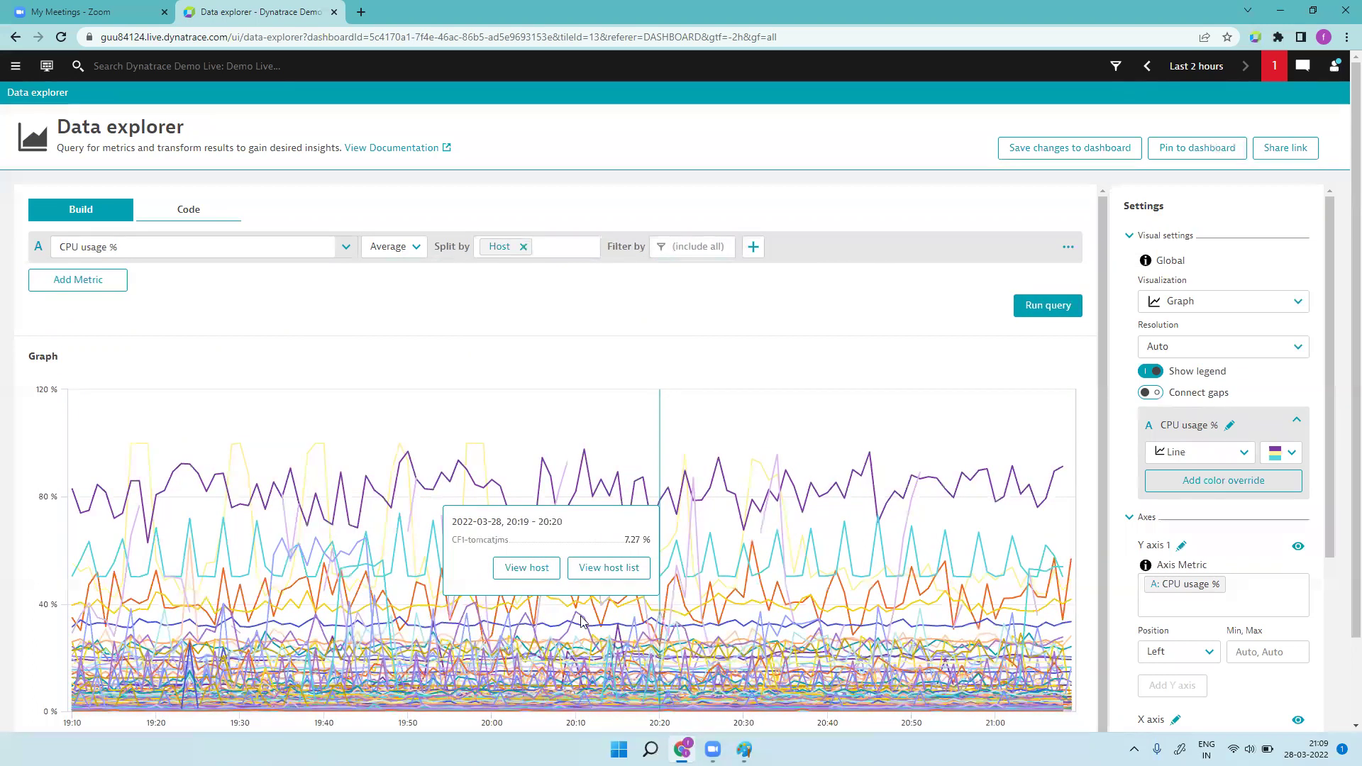
- Change the CPU usage visualization to Top list and look through the ranked hosts
click(1302, 304)
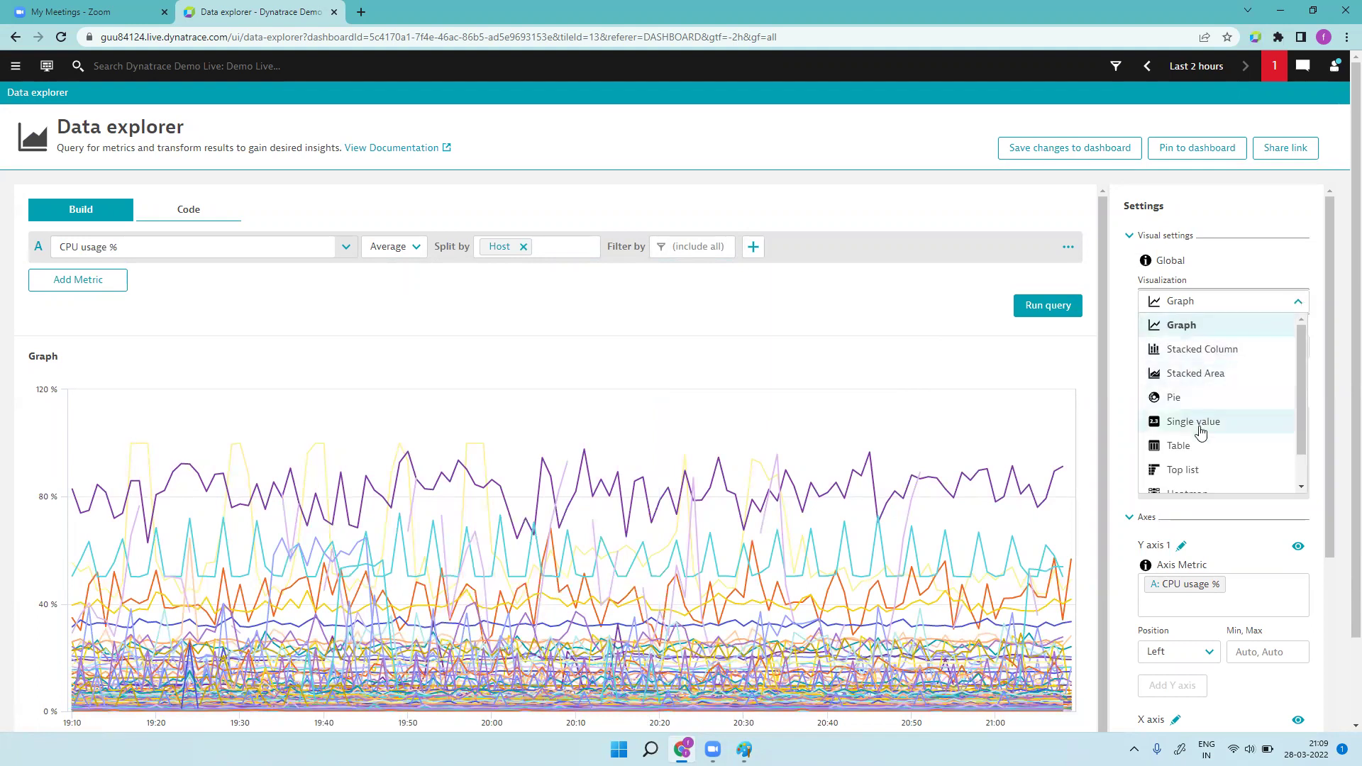
click(1209, 470)
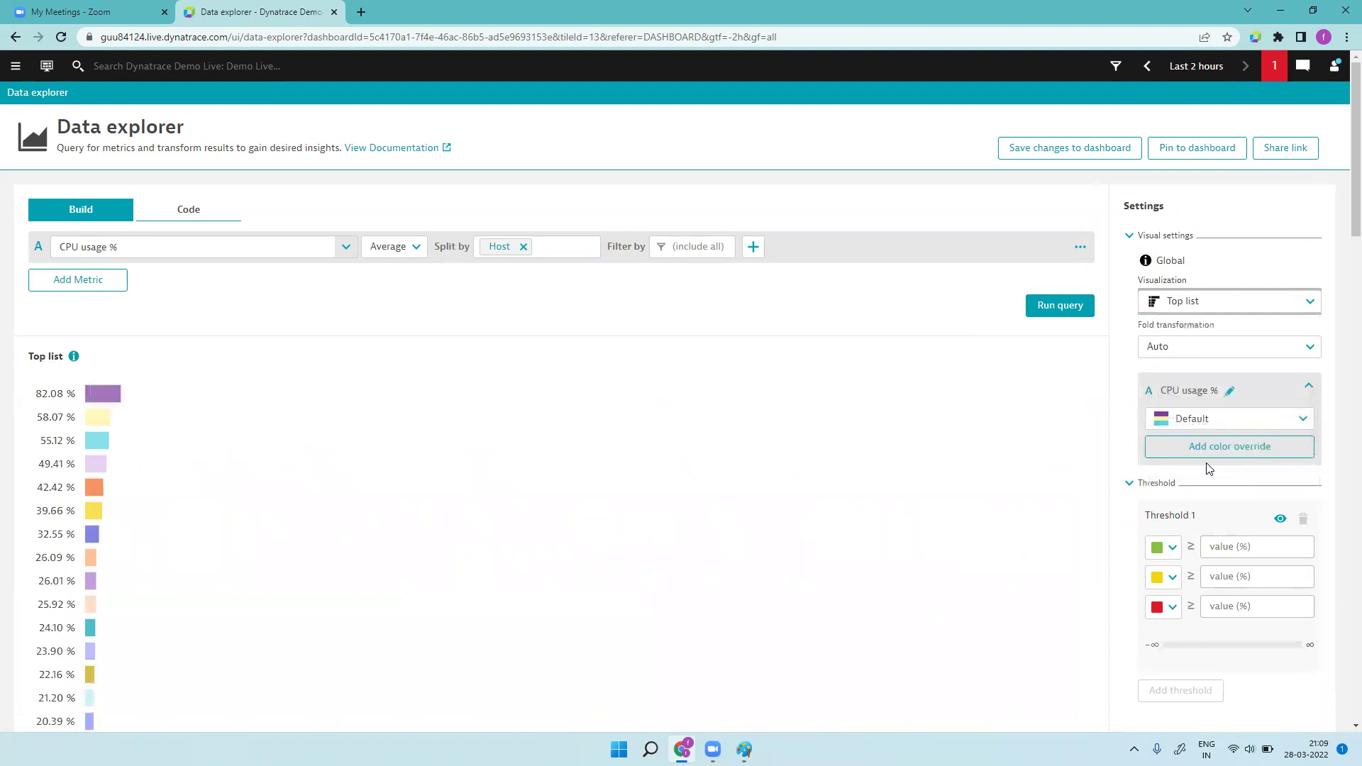
mouse_move(607, 463)
scroll(586, 469, down, 15)
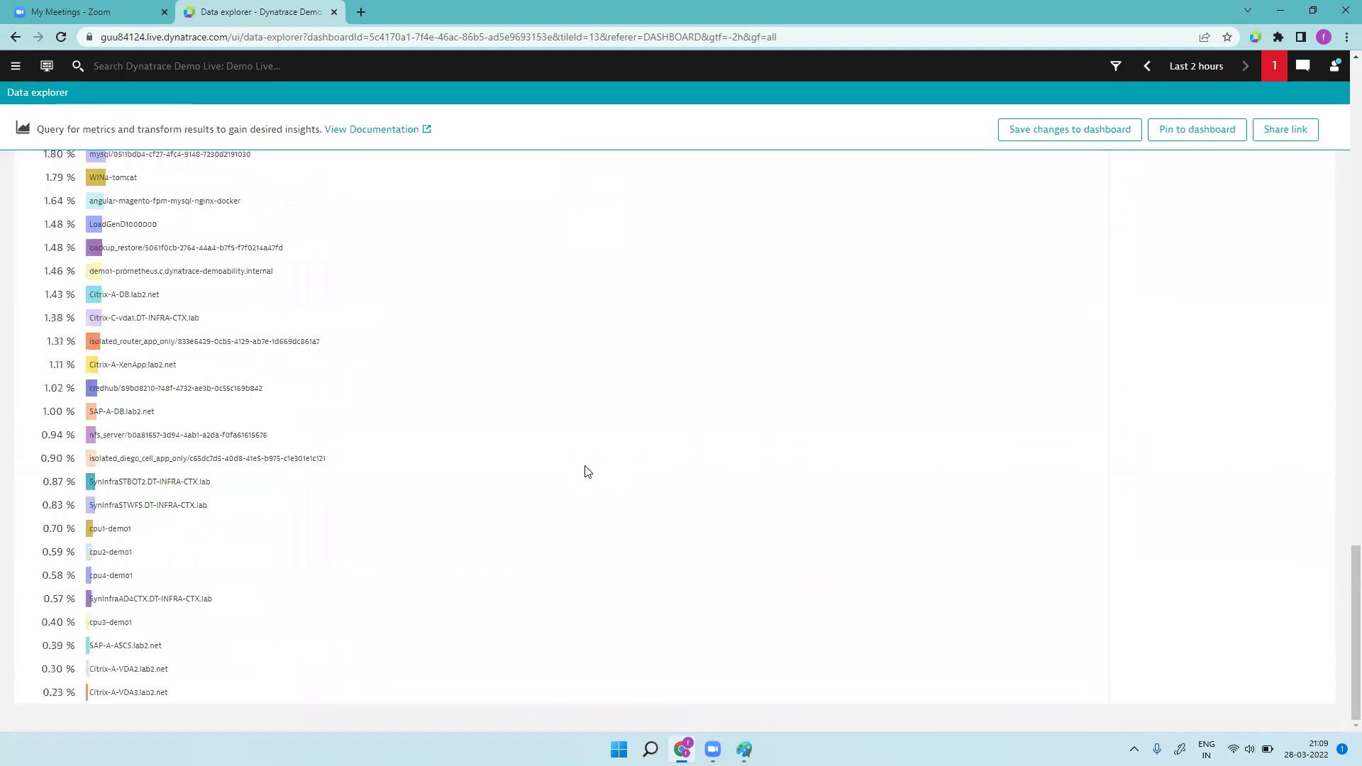
scroll(586, 470, up, 15)
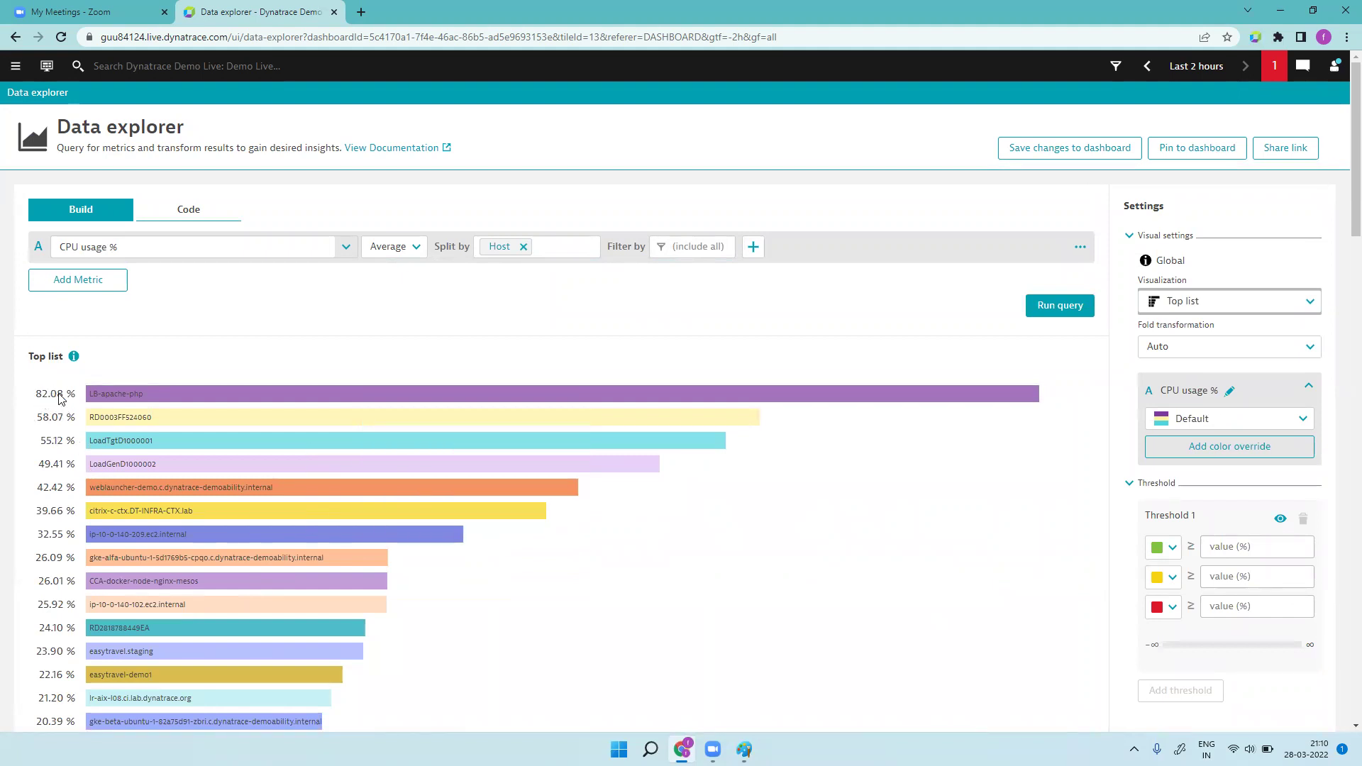
mouse_move(125, 396)
- Set the limit in the CPU usage query's code to 20, run the query and review the resulting list
click(190, 211)
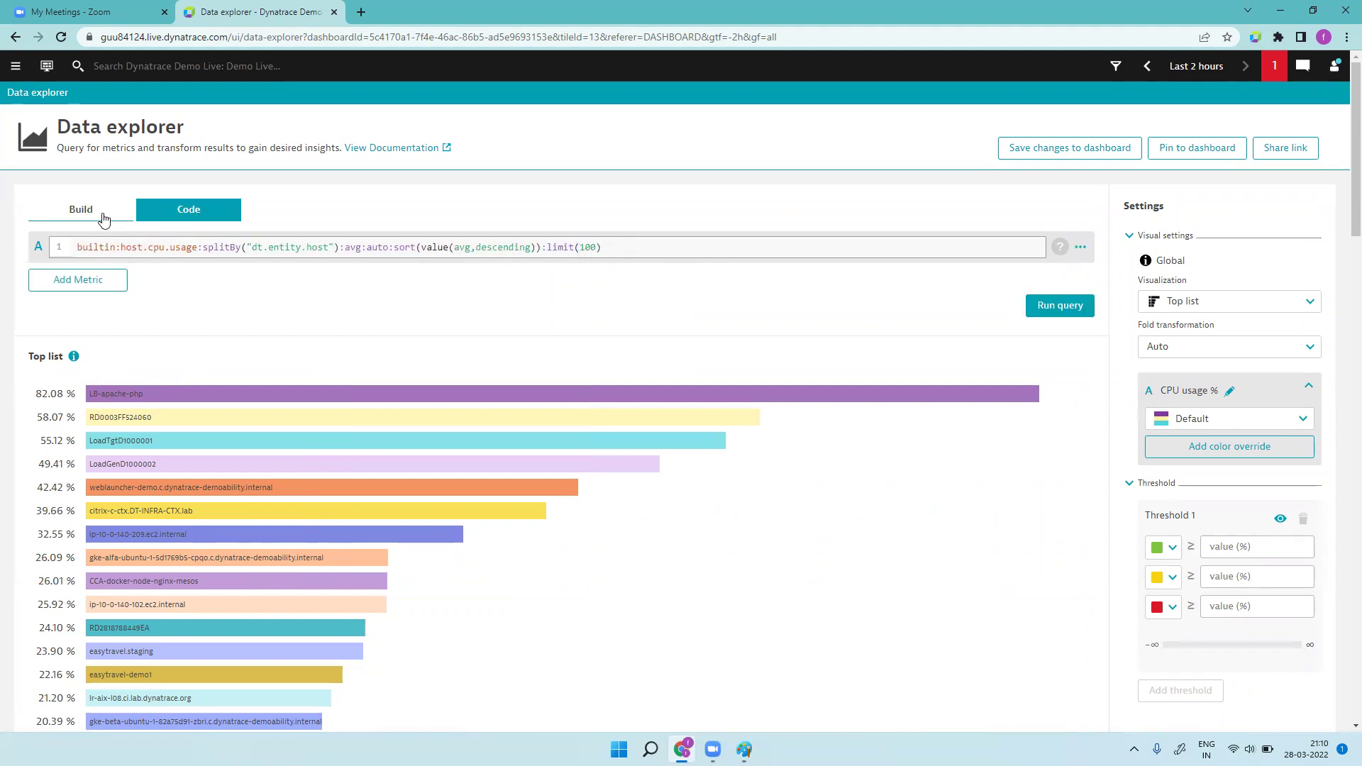
scroll(278, 427, down, 20)
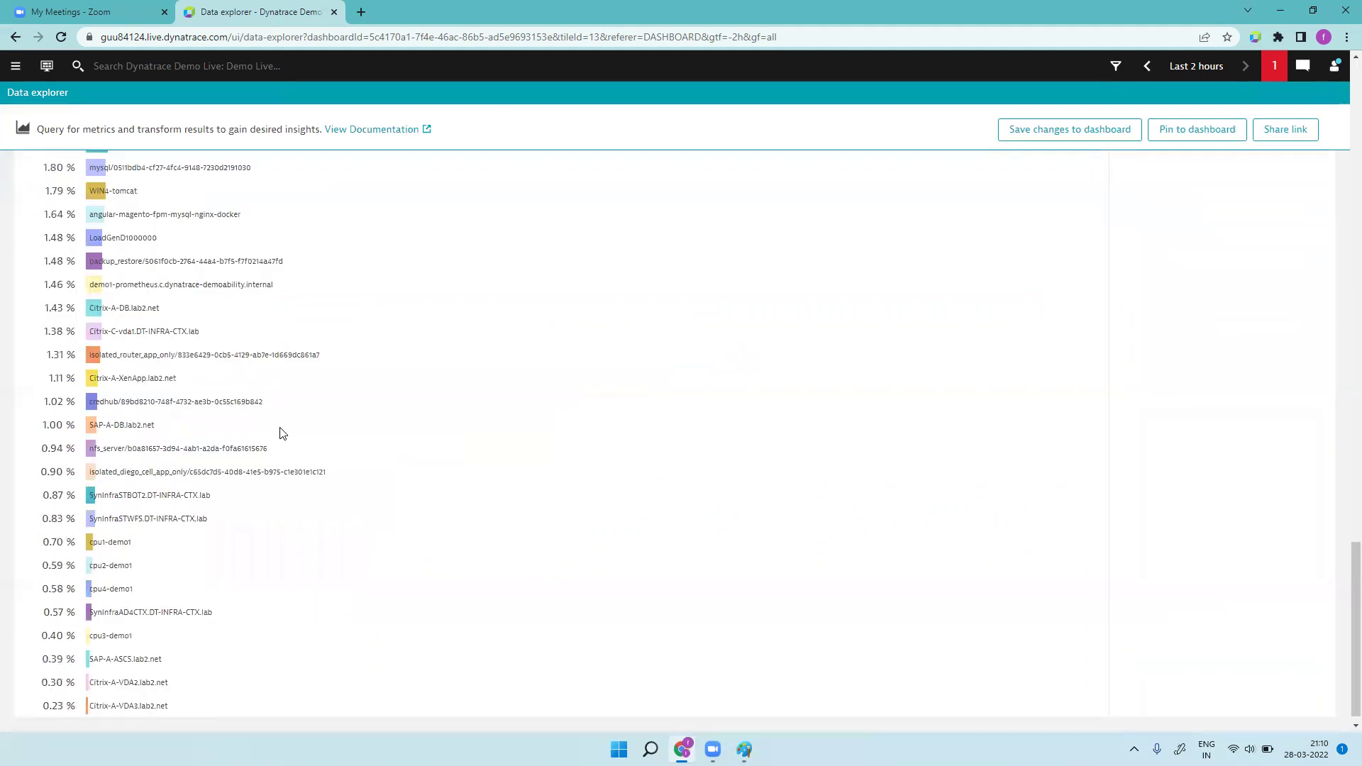
scroll(238, 476, up, 20)
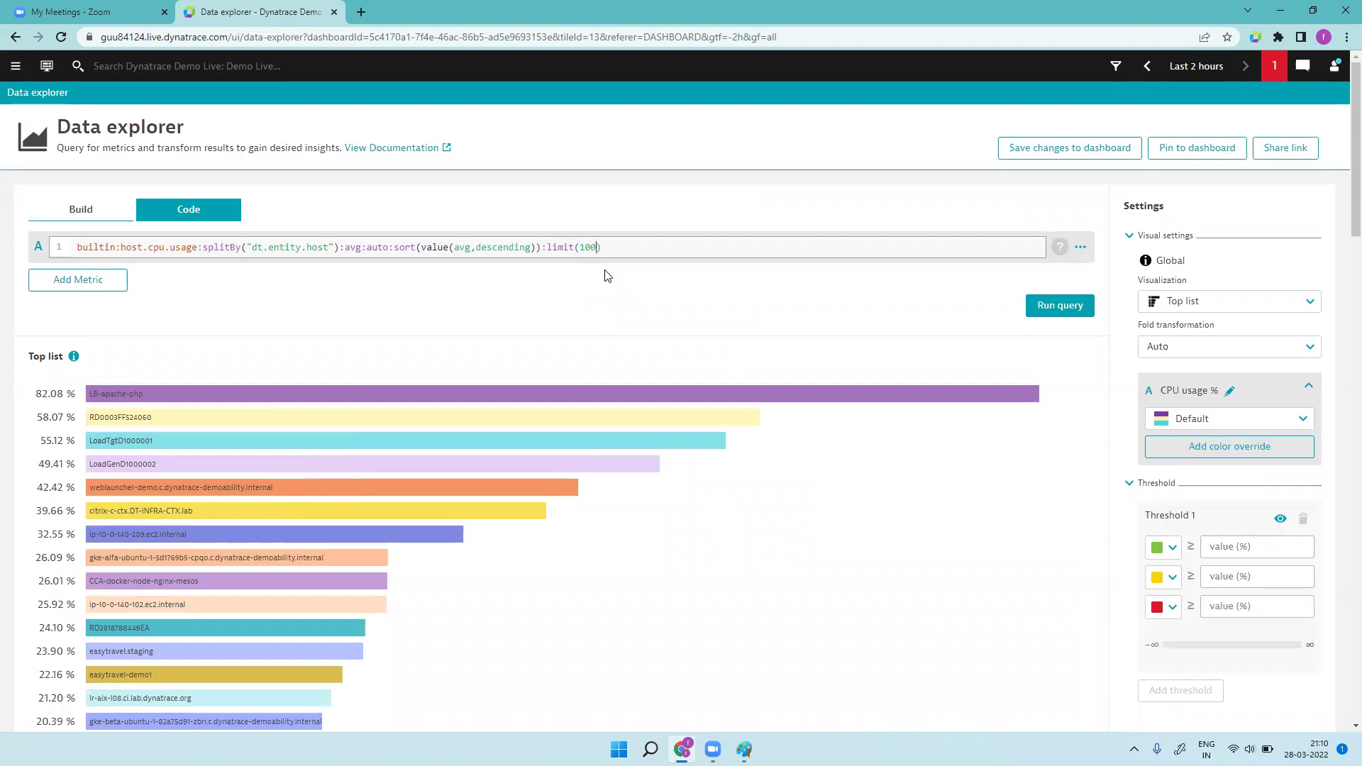
text(20)
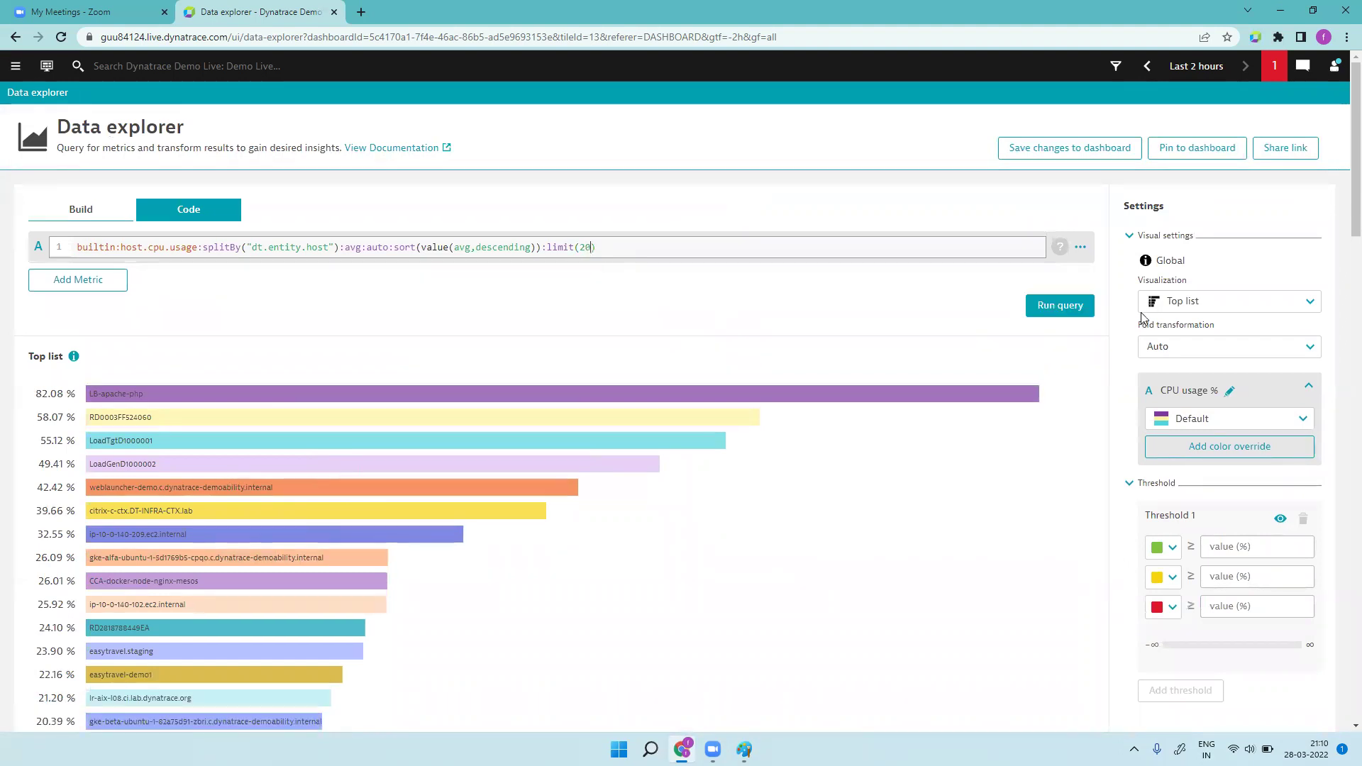
click(1074, 308)
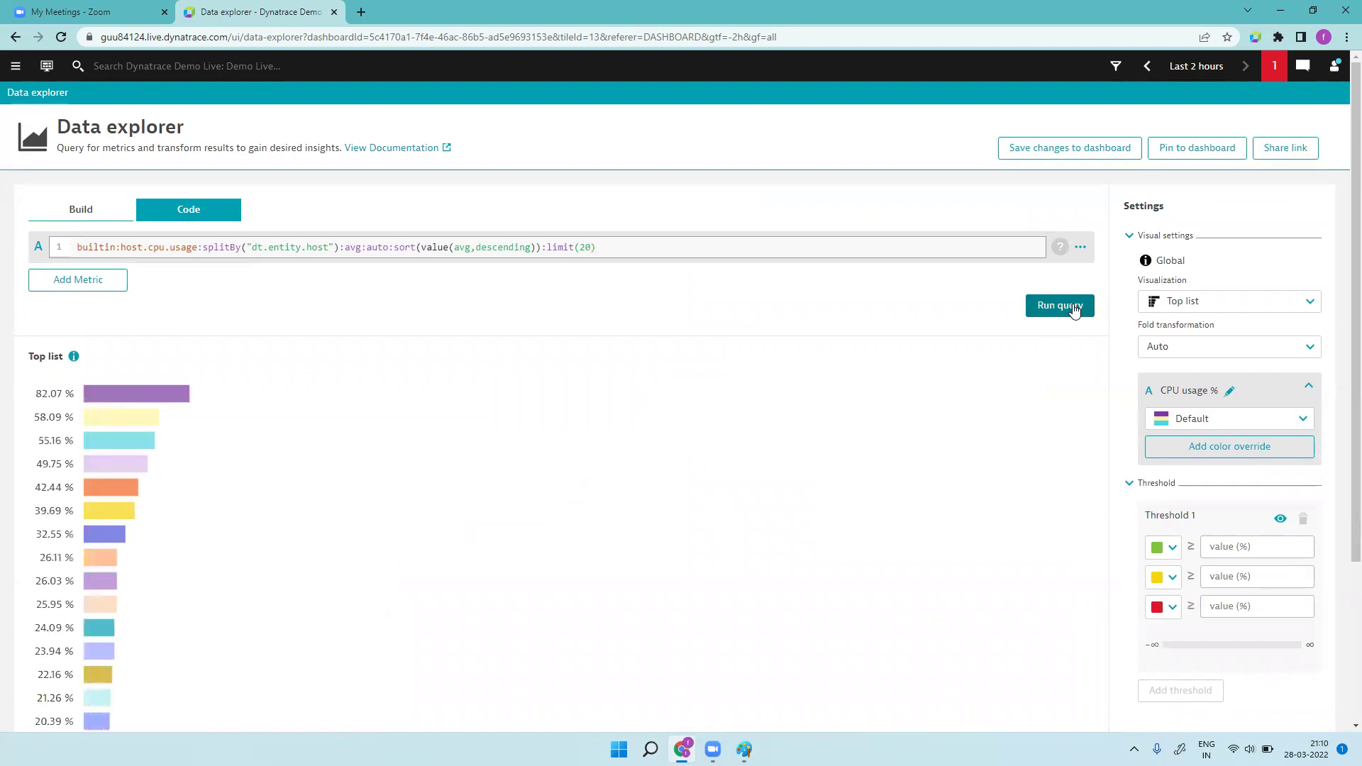
scroll(745, 447, down, 3)
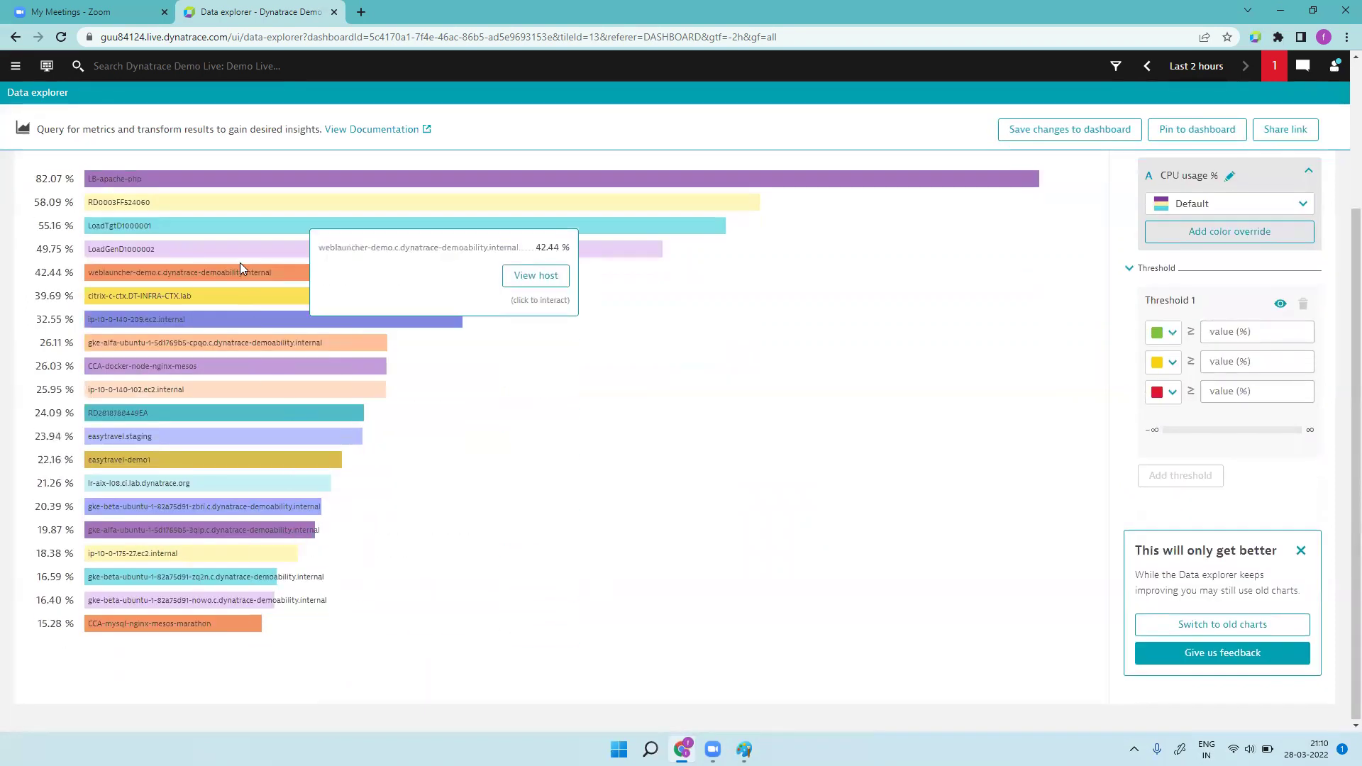
scroll(290, 362, up, 2)
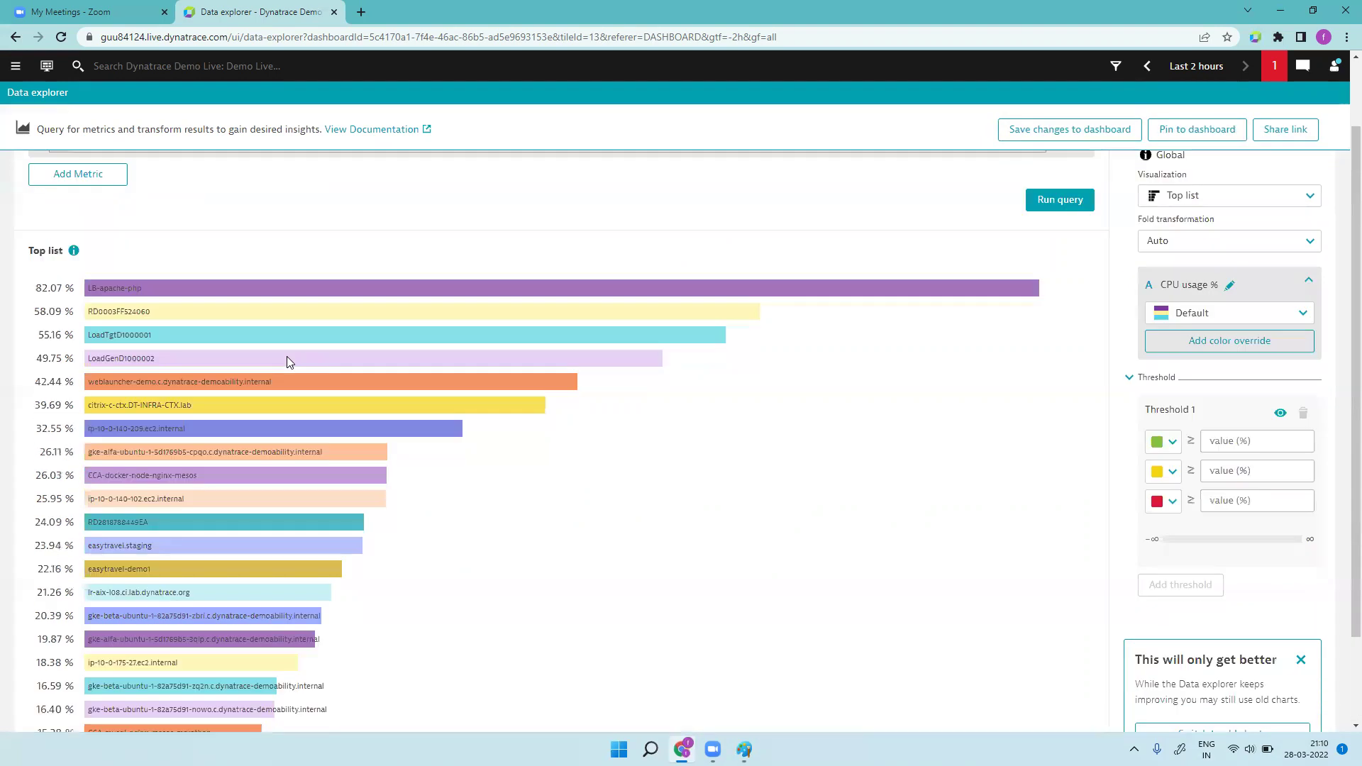
scroll(290, 362, up, 2)
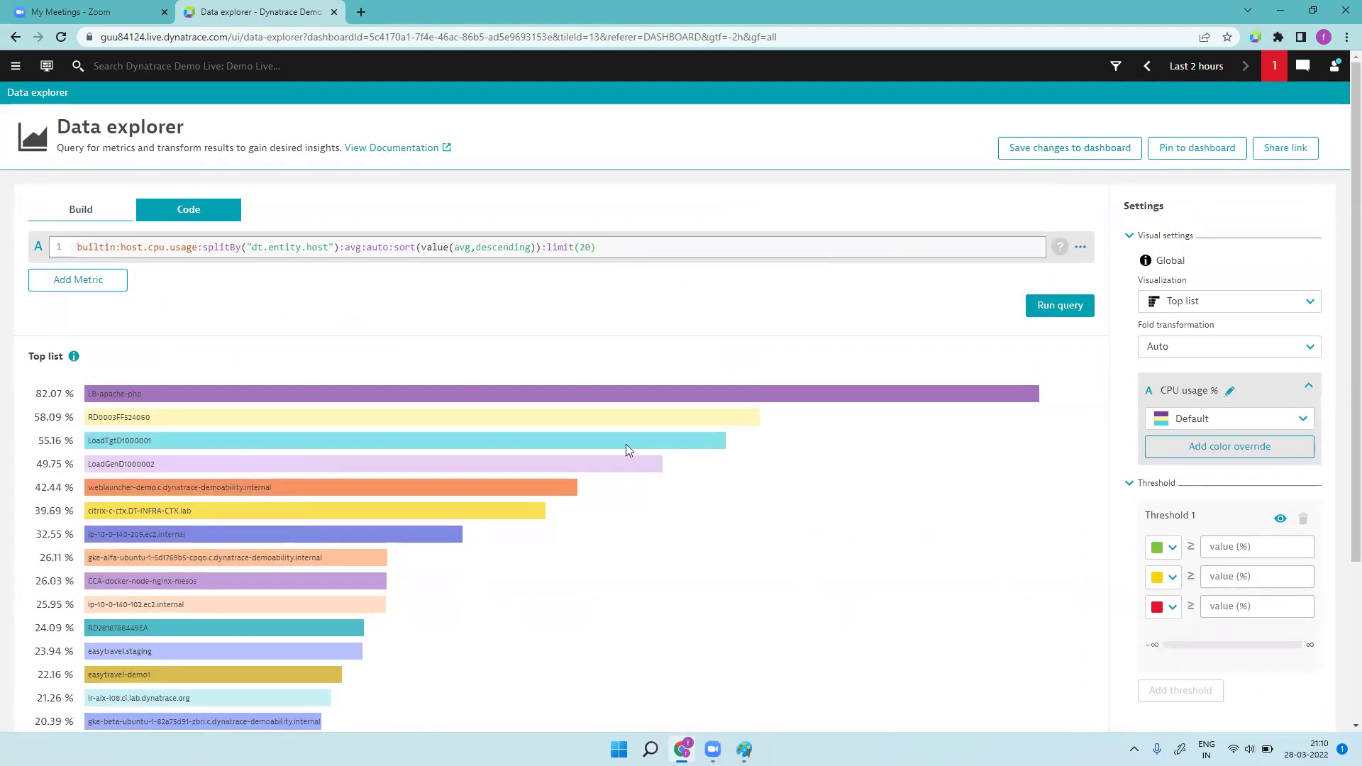
- Save the CPU usage top list to the dashboard and bring its tile into view
click(1082, 149)
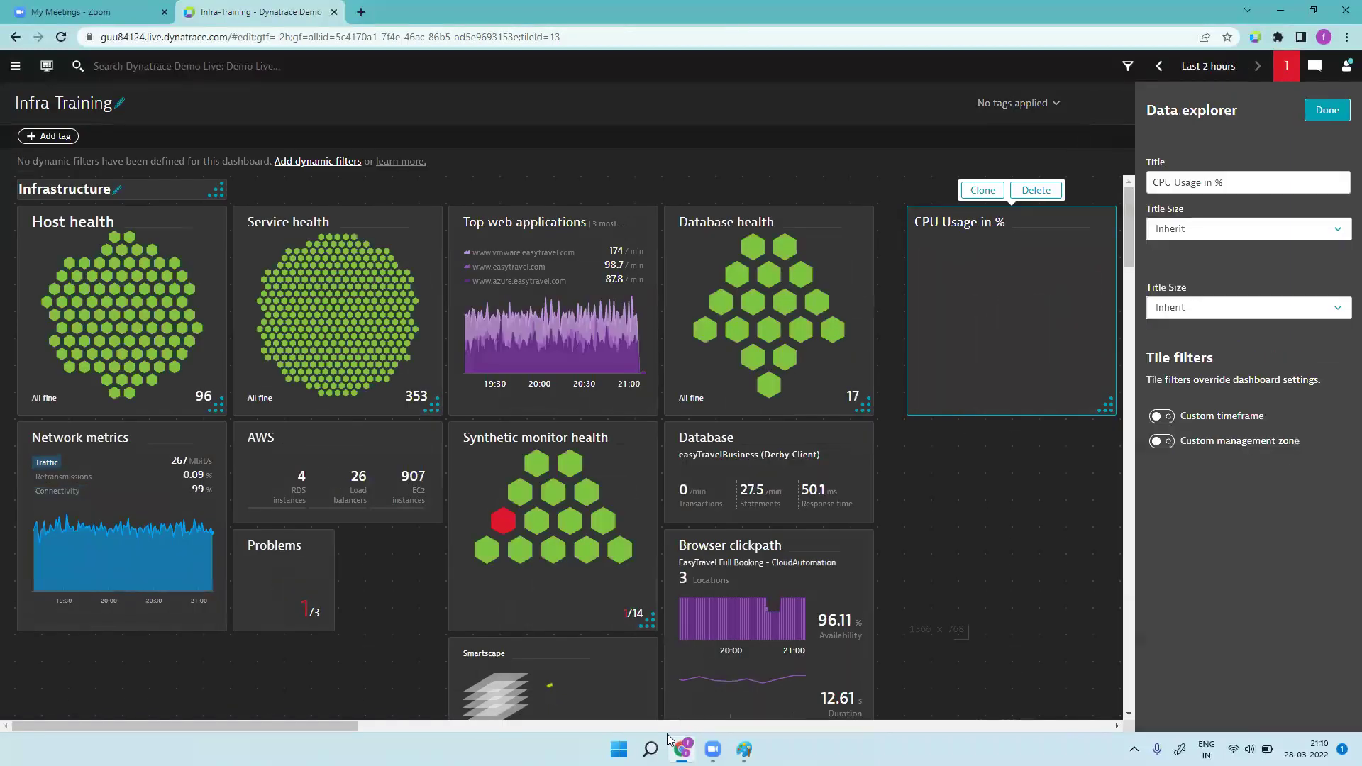
drag(215, 726, 298, 727)
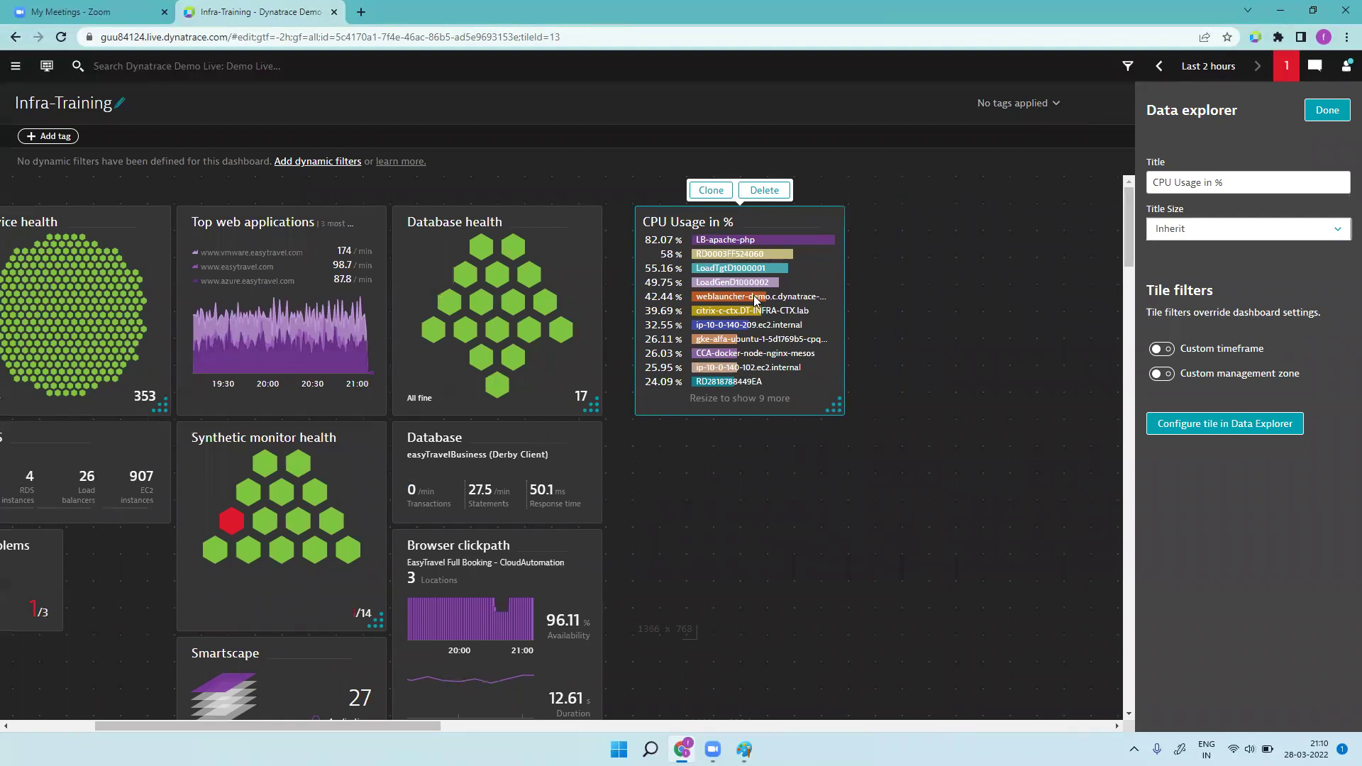
- Set the CPU usage tile's thresholds to 70 for green, 80 for yellow and 90 for red, and save the changes to the dashboard
click(1178, 426)
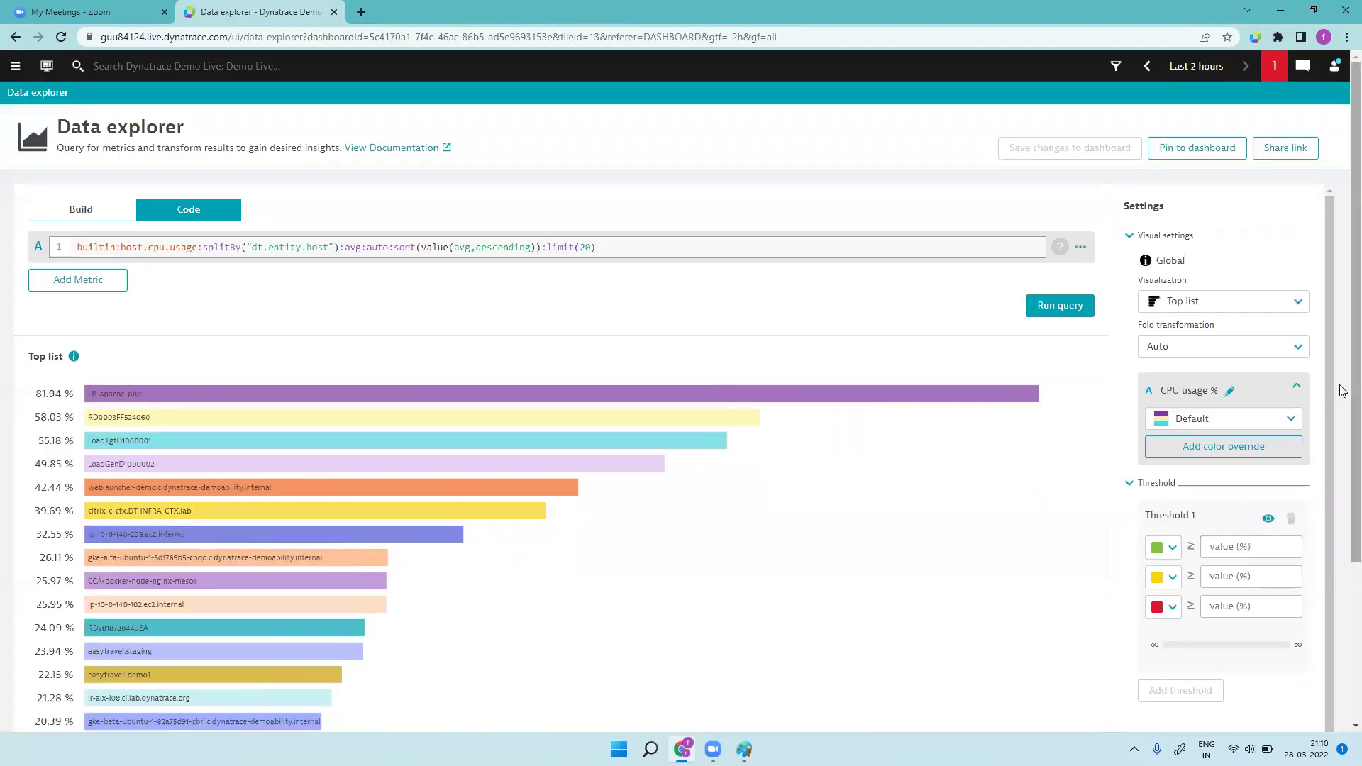
click(1232, 547)
text(70)
click(1227, 575)
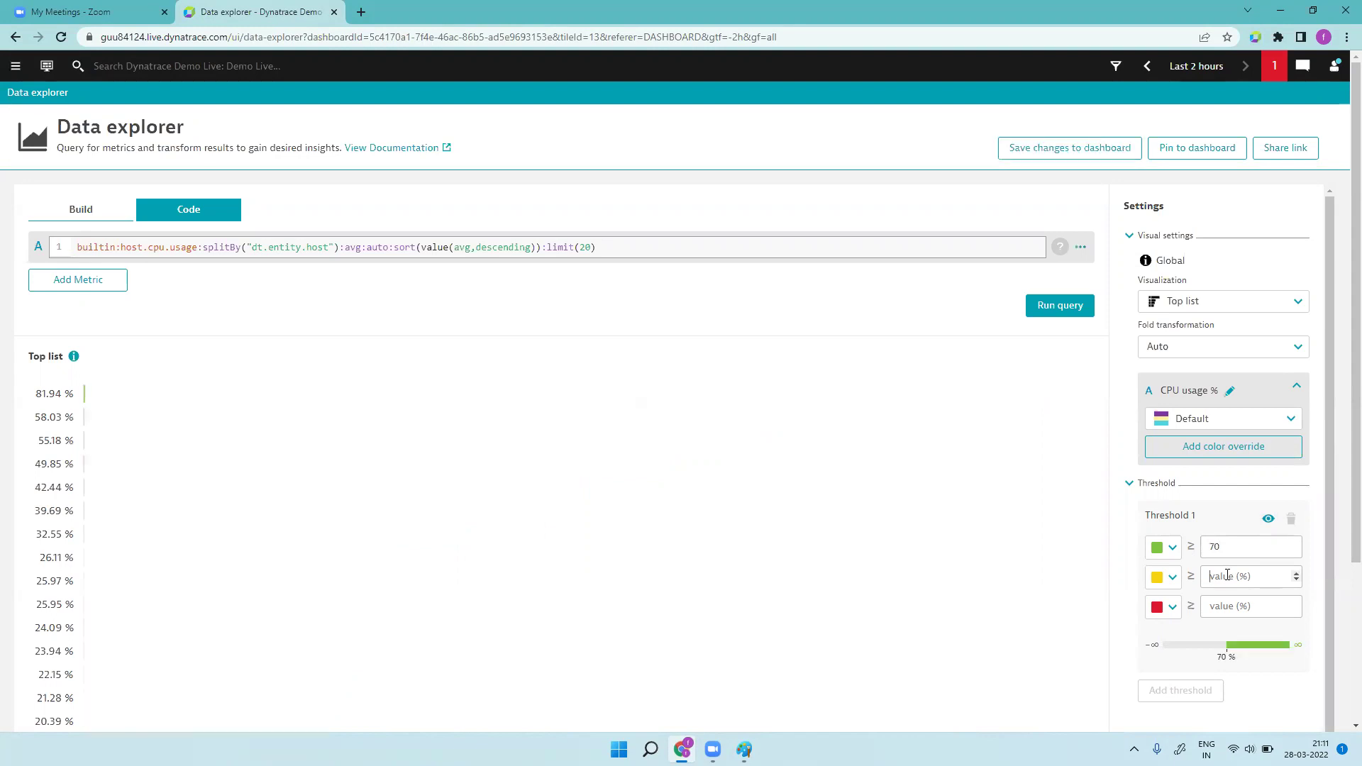
text(8)
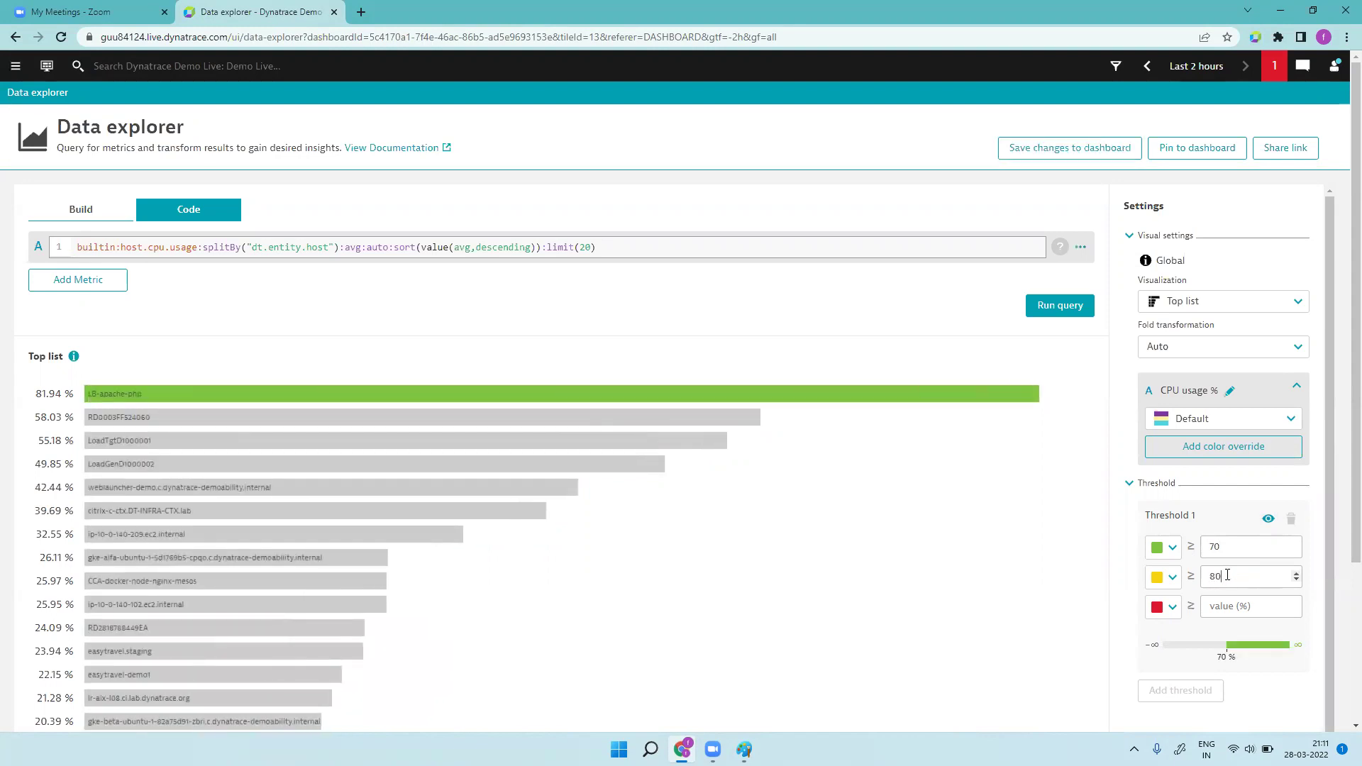
text(0)
click(1226, 601)
text(90)
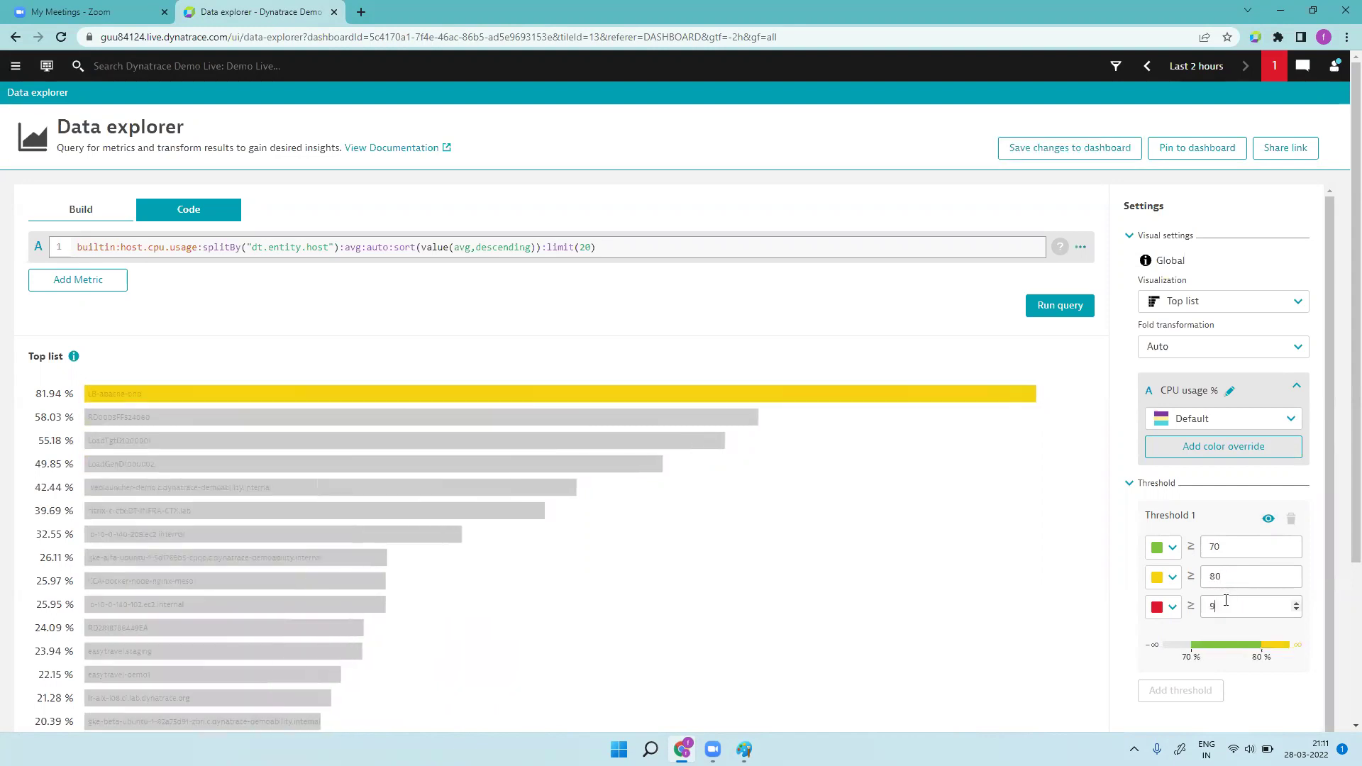
click(1049, 604)
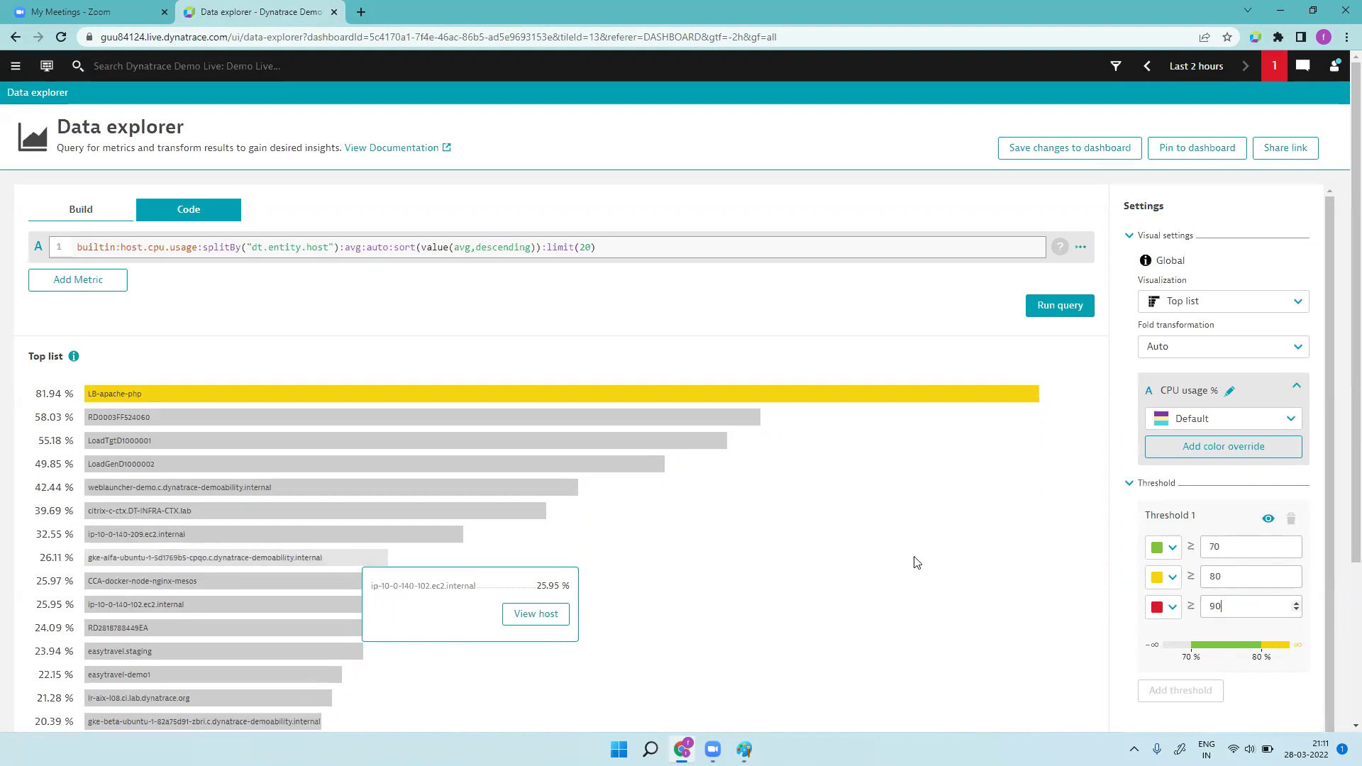
scroll(985, 563, down, 2)
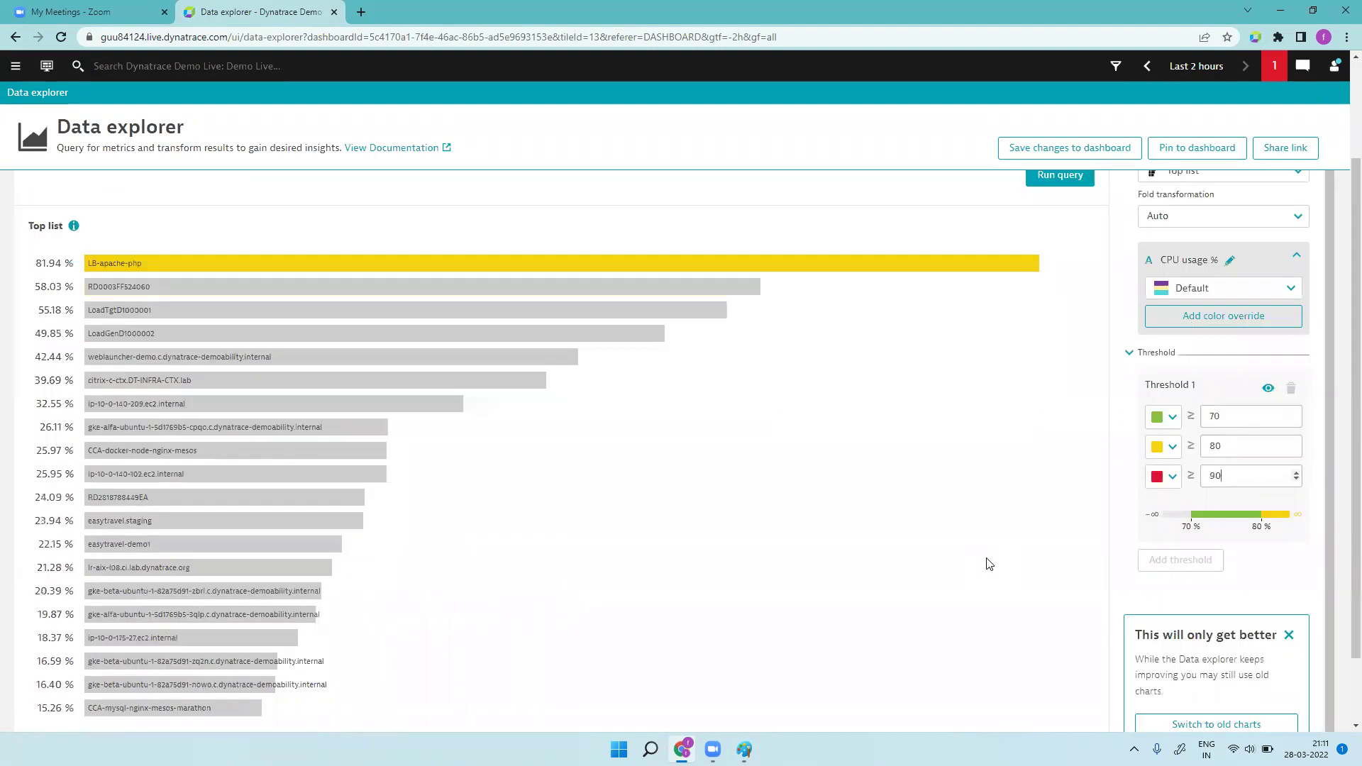
scroll(995, 521, up, 2)
click(1078, 147)
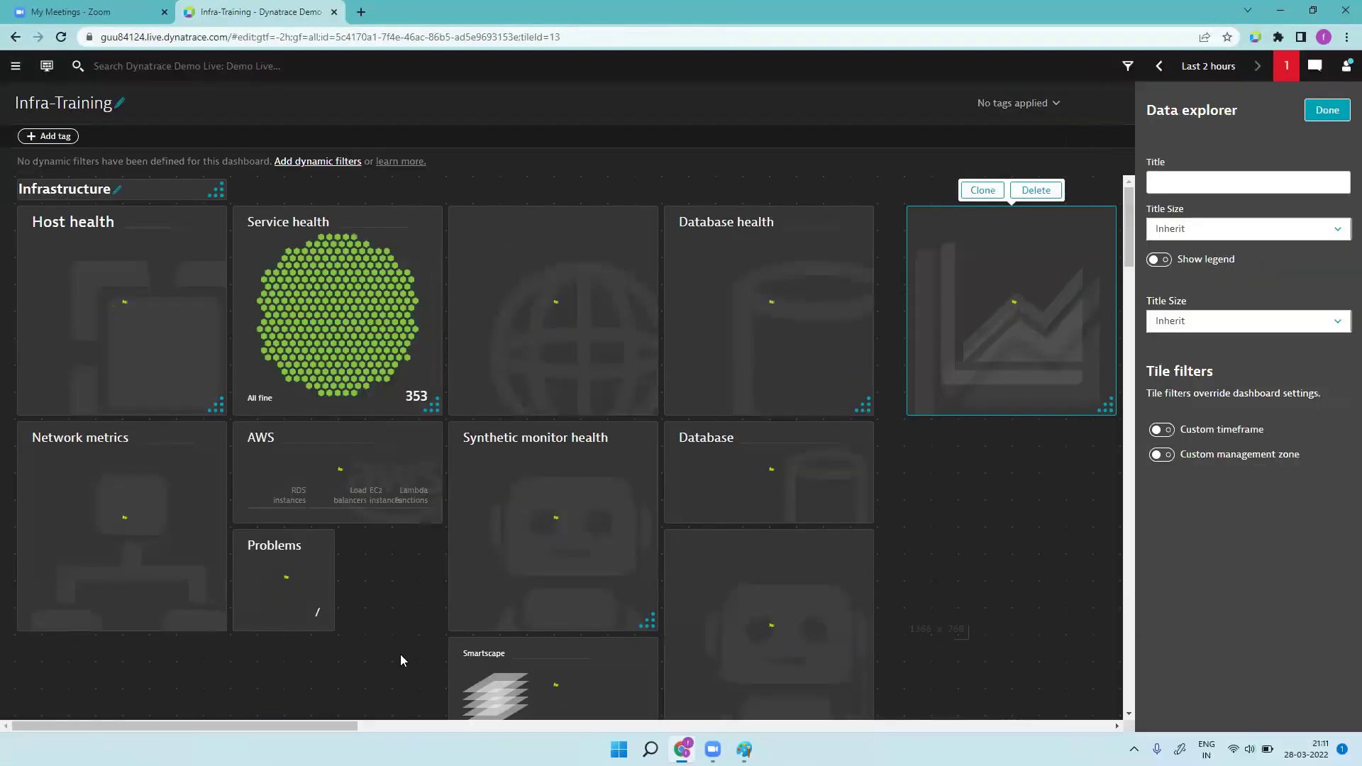
- Enlarge the CPU usage tile until the whole host list fits, and finish editing the dashboard
drag(294, 724, 396, 735)
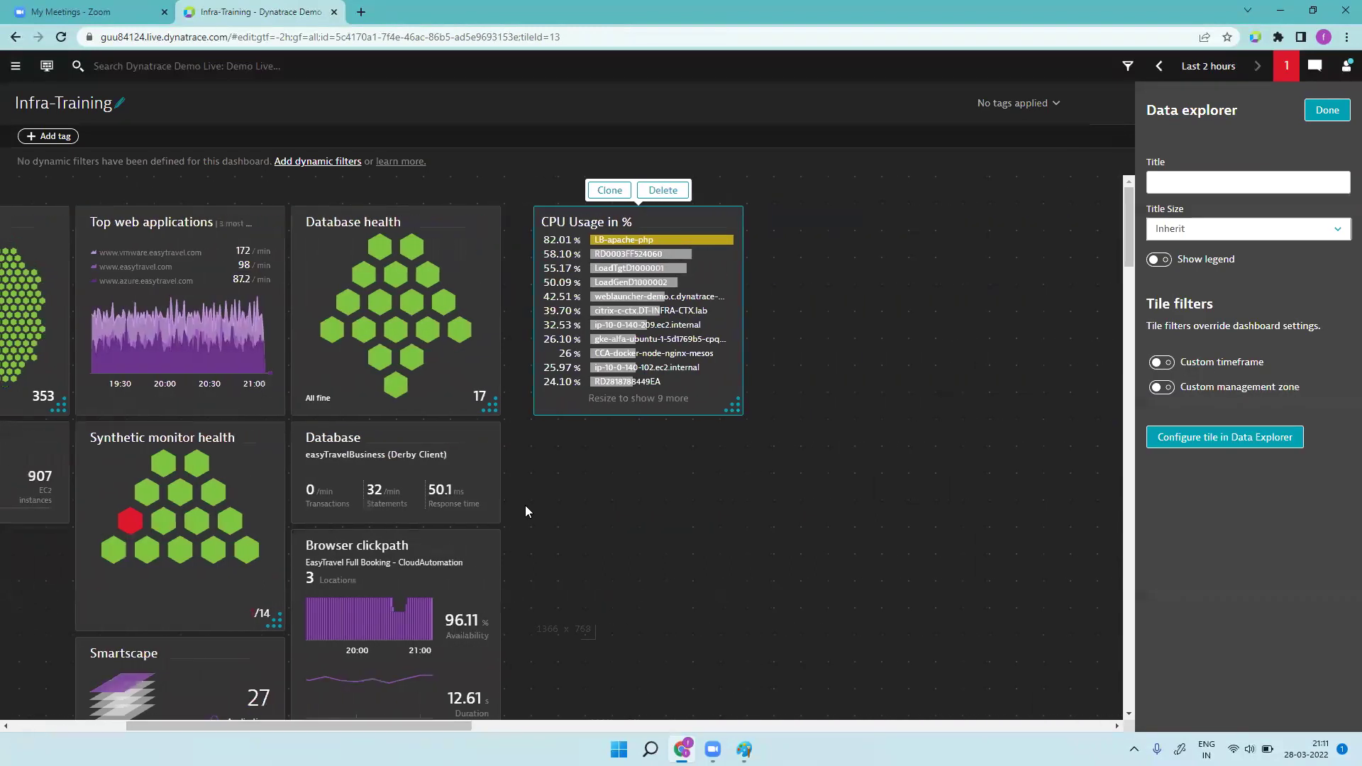
mouse_move(729, 408)
mouse_down()
mouse_move(697, 713)
mouse_move(714, 713)
mouse_up()
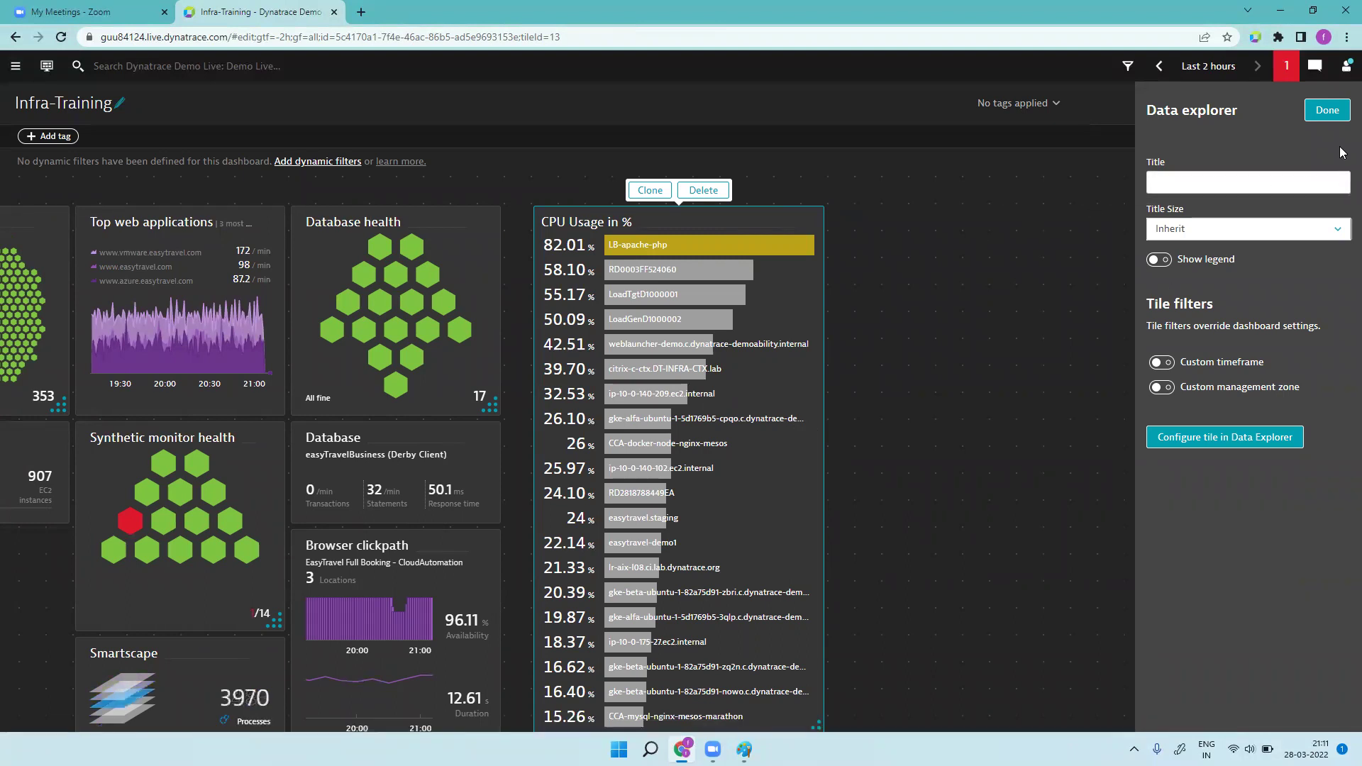
click(1329, 112)
click(1326, 108)
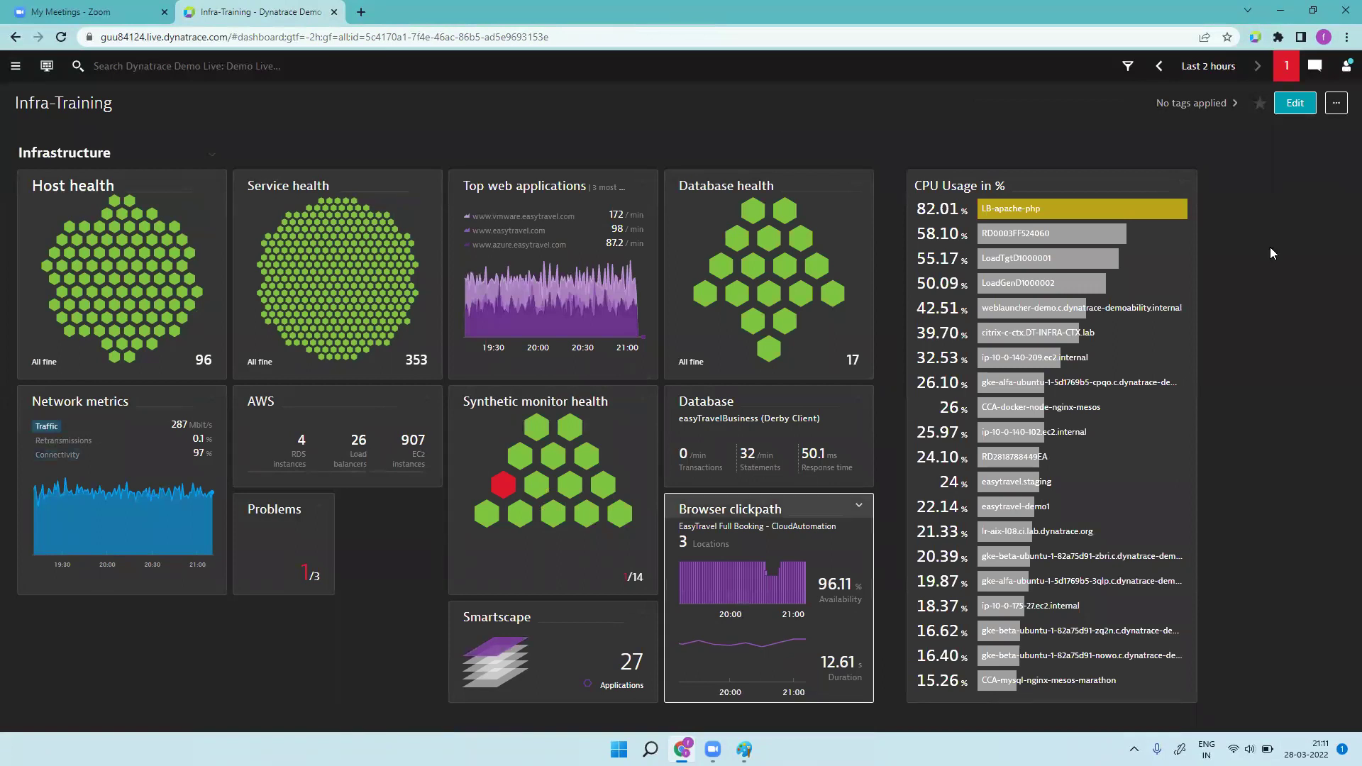
- Reopen the Infra-Training dashboard for editing and bring the free space beside the CPU usage tile into view
click(1293, 108)
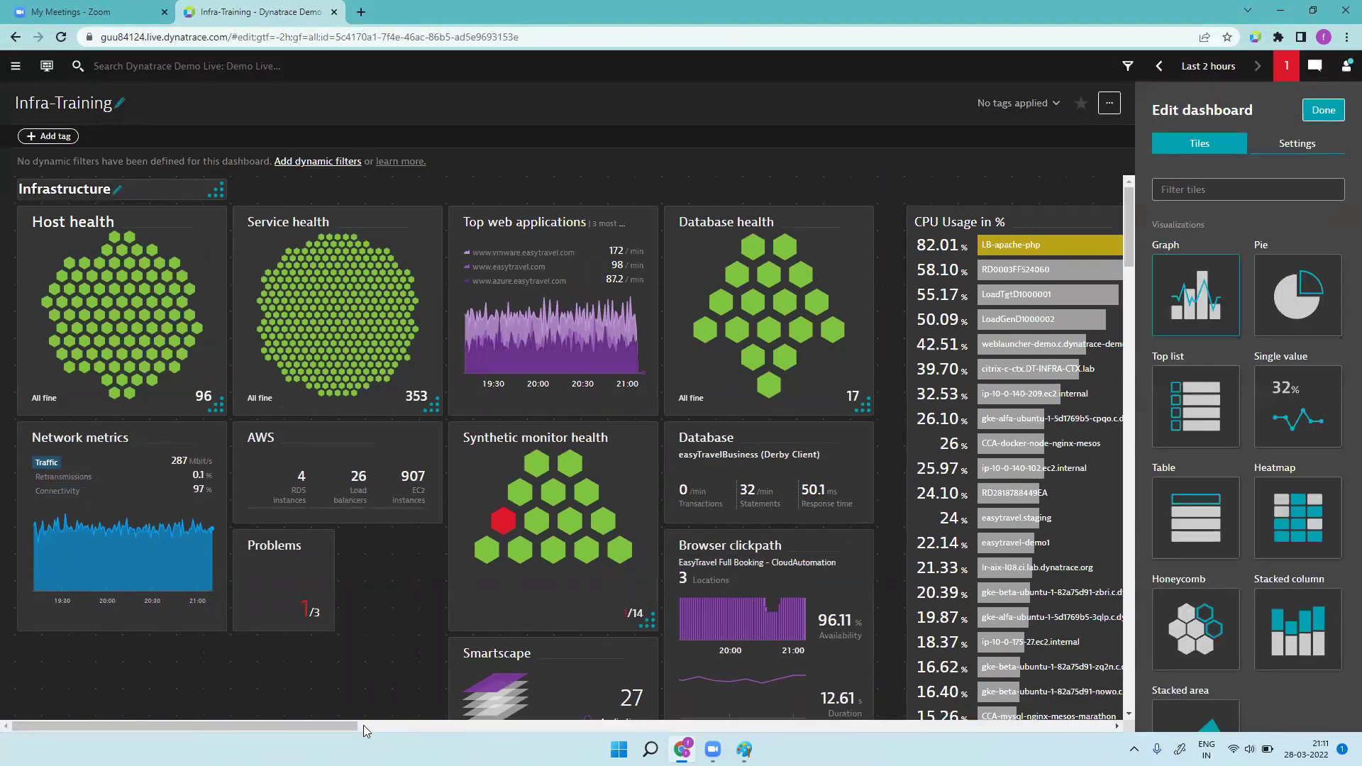
drag(329, 729, 483, 729)
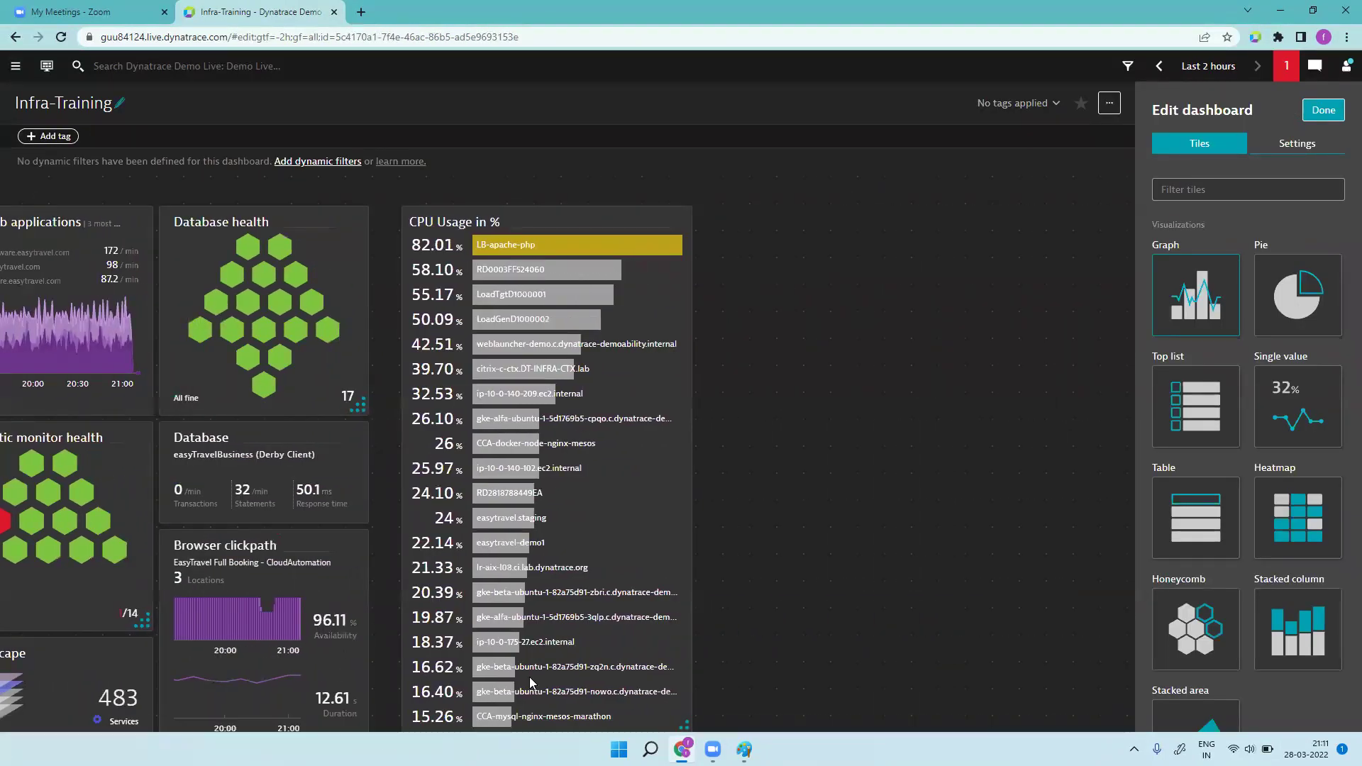
click(1186, 186)
text(memory)
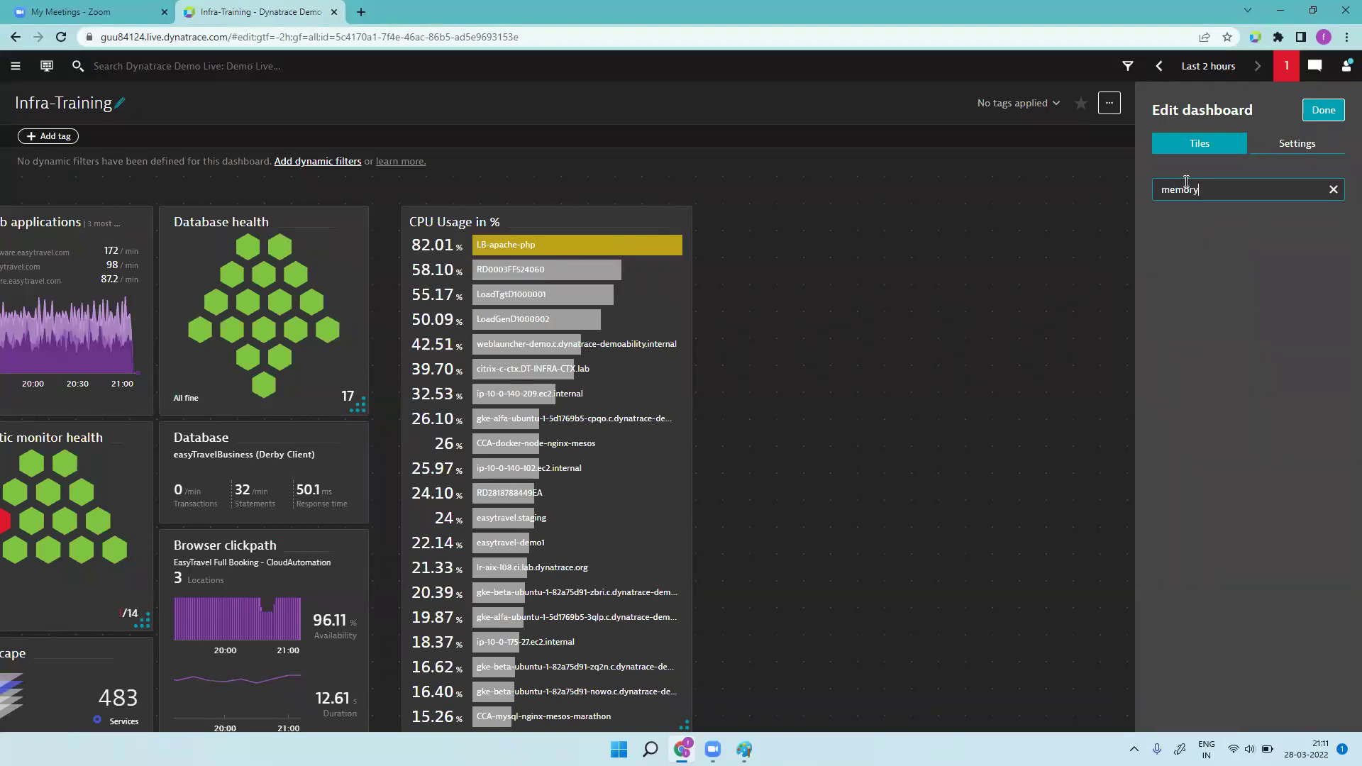
key(BackSpace)
key(BackSpace)
key(BackSpace)
key(BackSpace)
key(BackSpace)
key(BackSpace)
- Place a Graph tile beside the CPU usage tile, title it "Memory Usage" and open its configuration in Data explorer
drag(1196, 294, 813, 309)
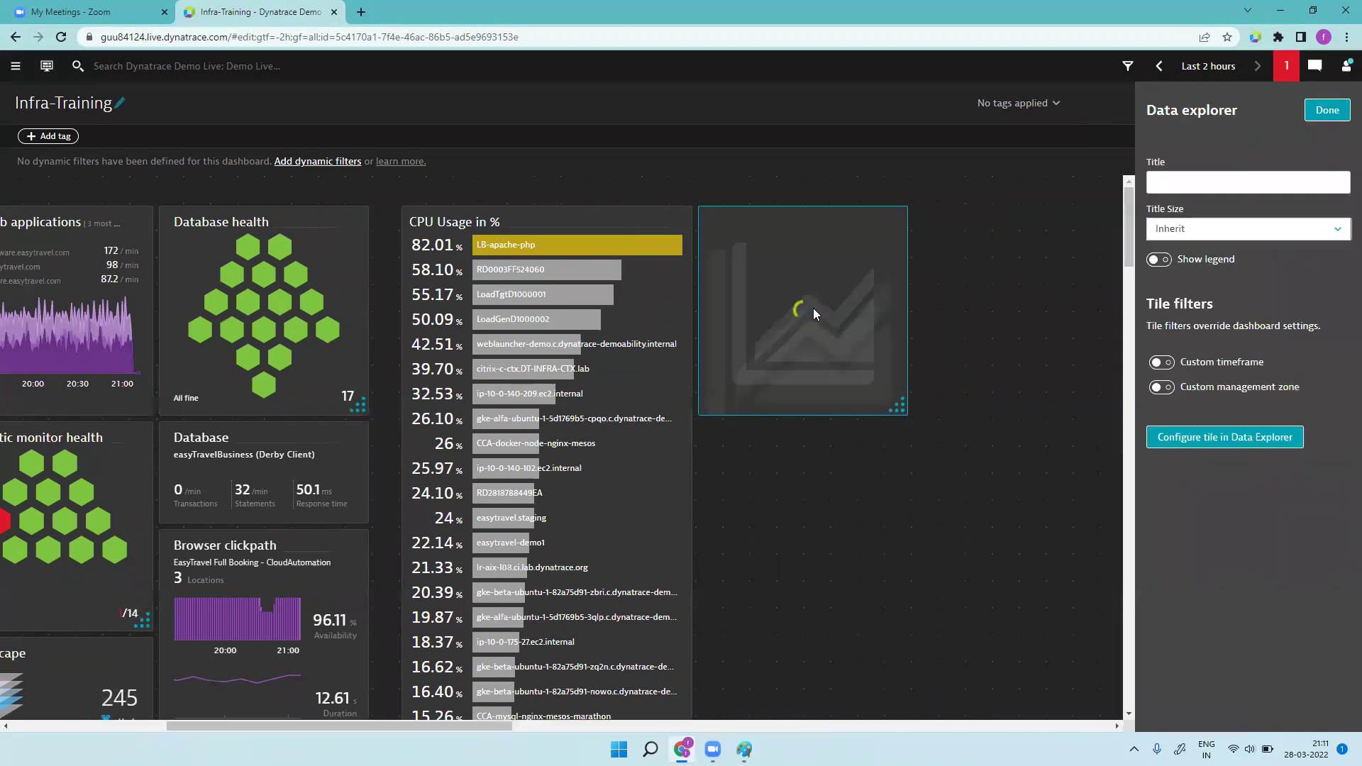
click(1199, 182)
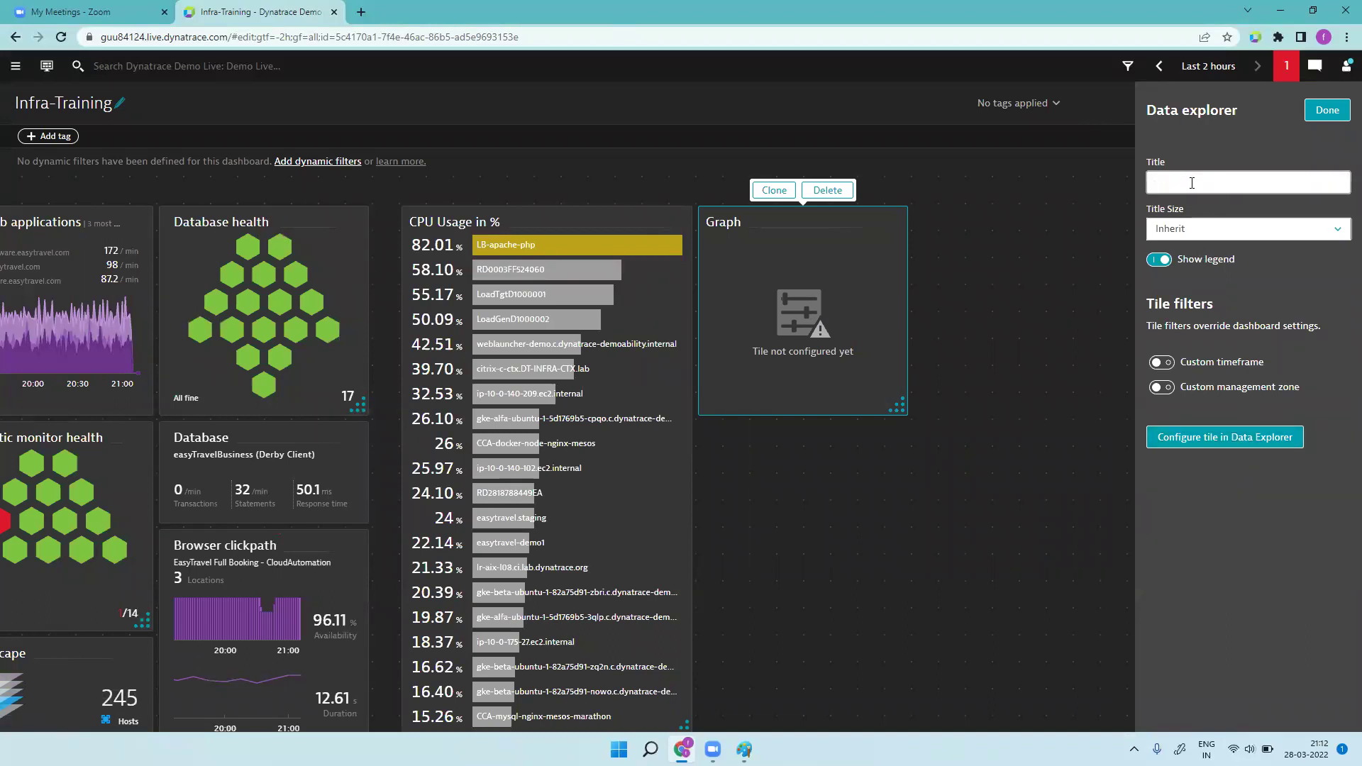
text(Memory Usage)
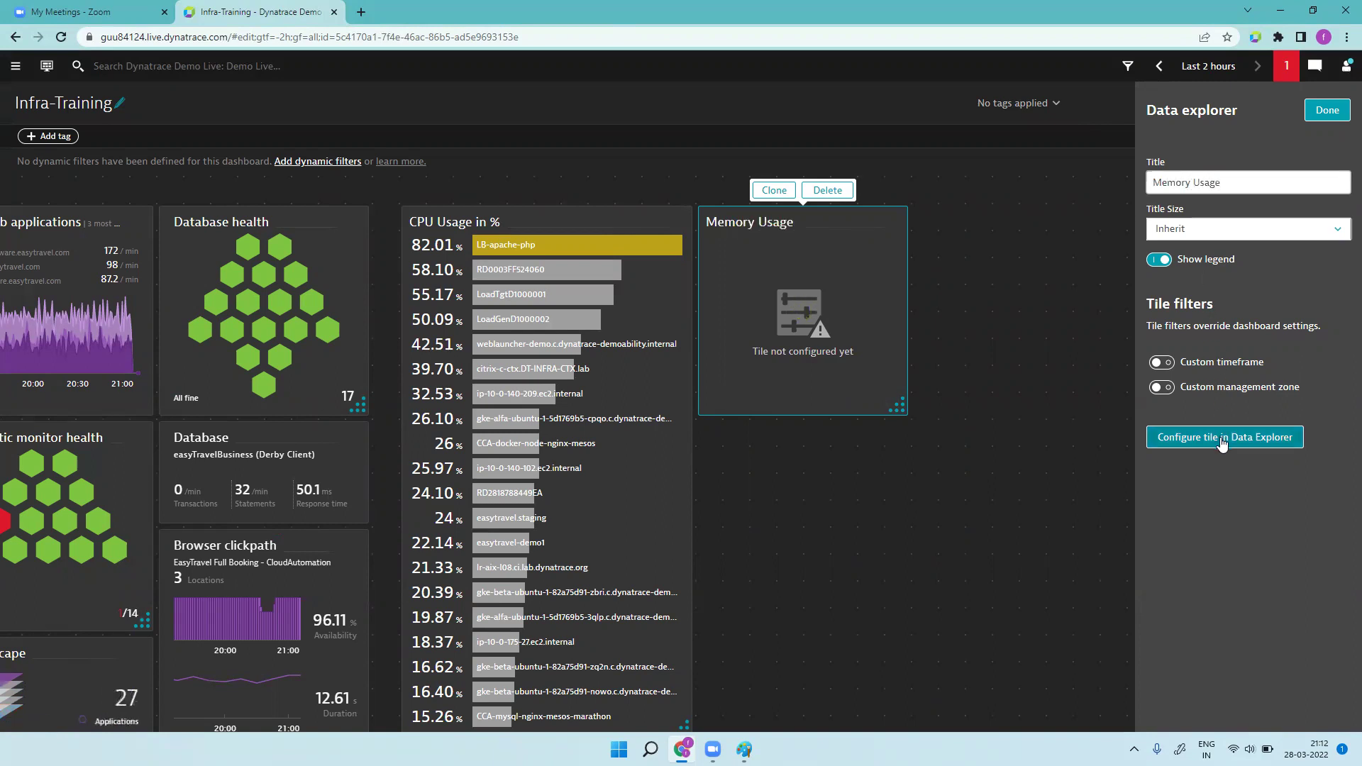
click(1222, 439)
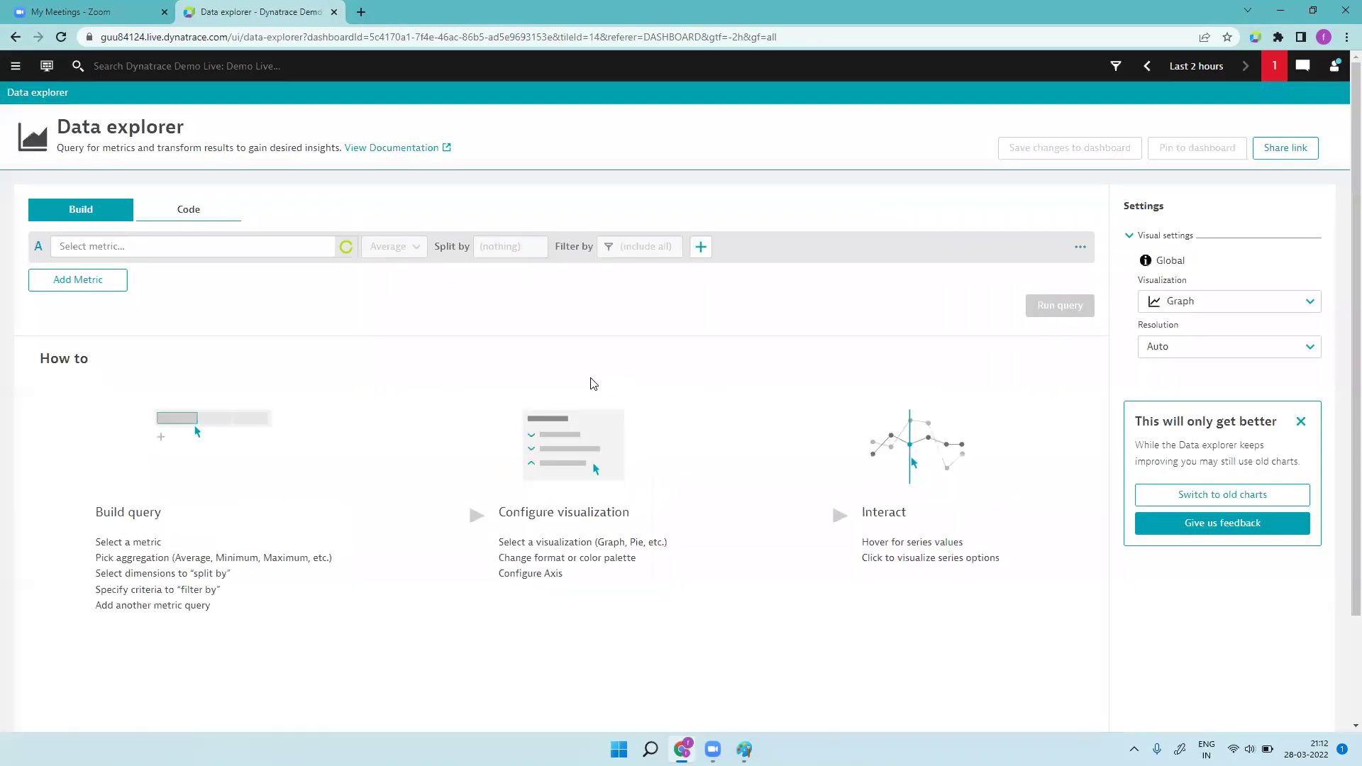
click(224, 248)
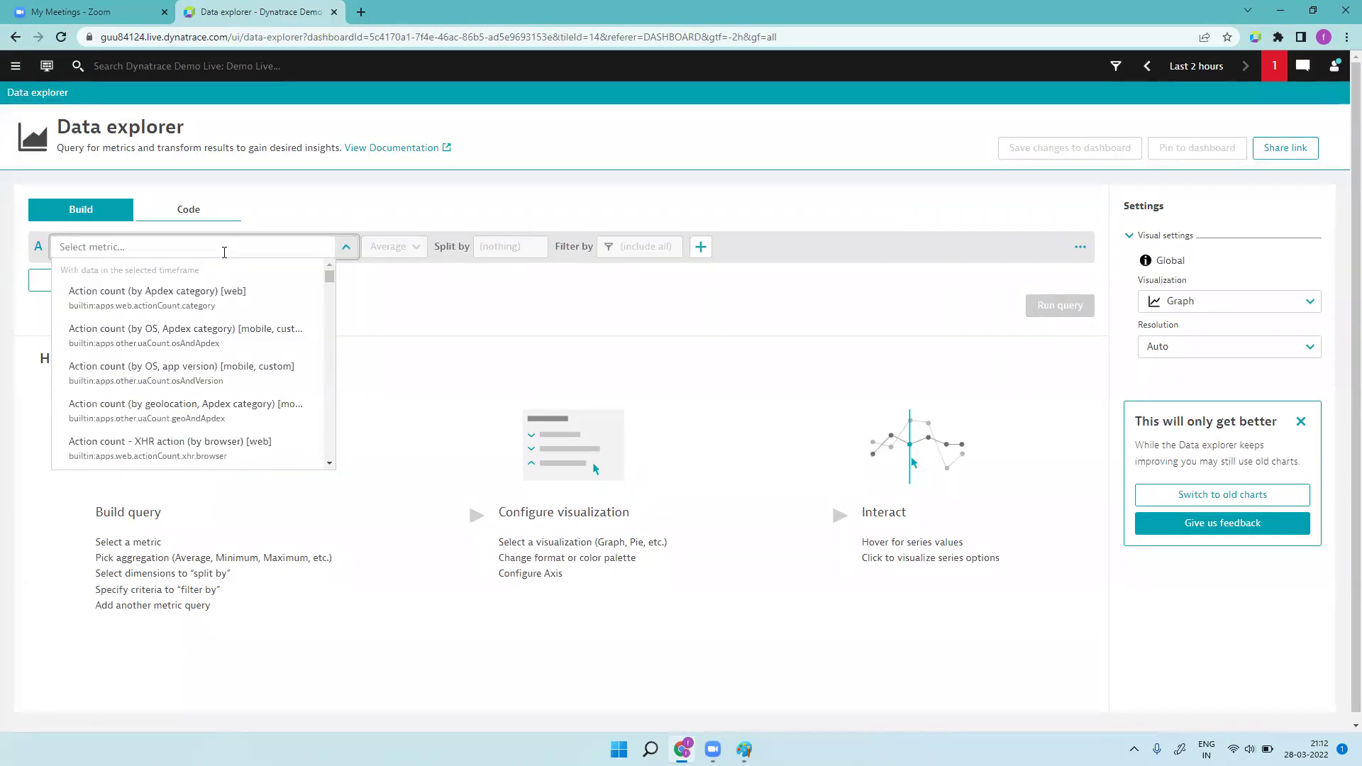
text(me)
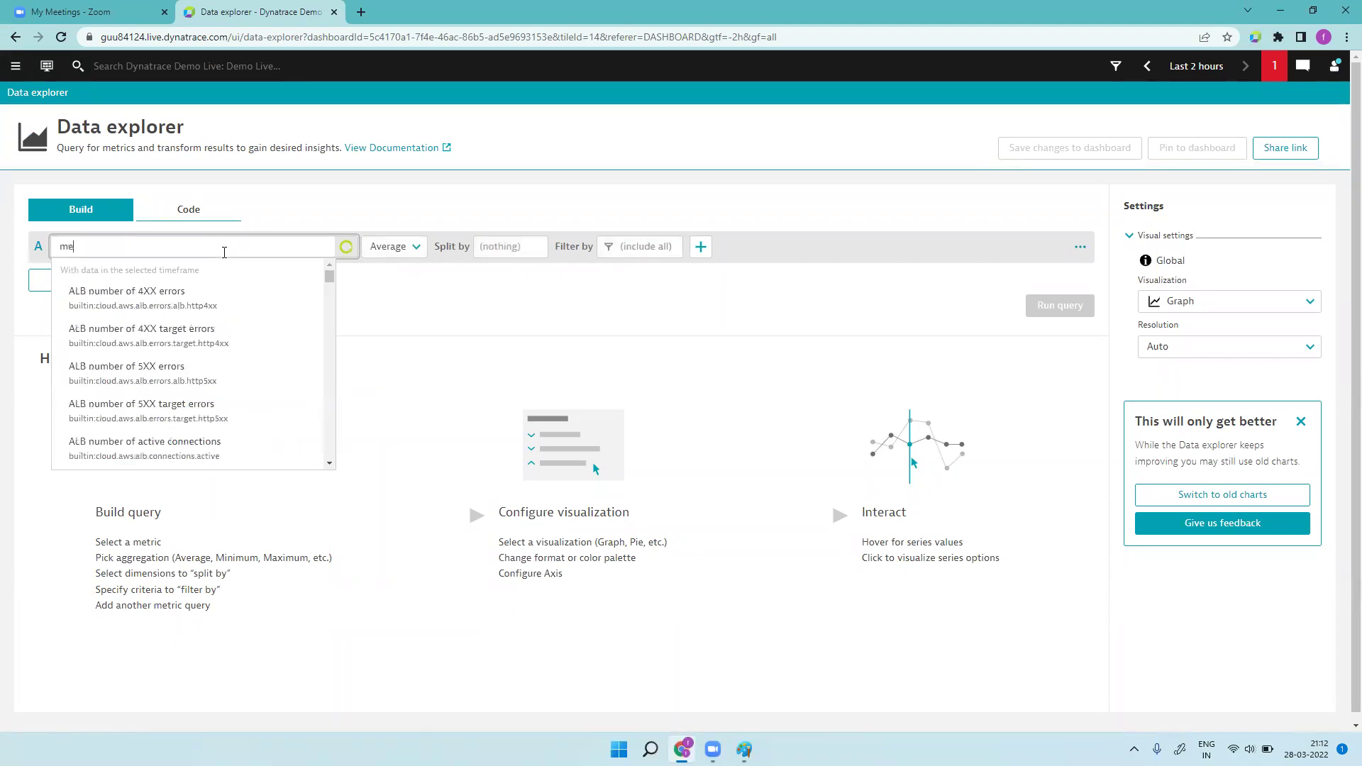
text(mory)
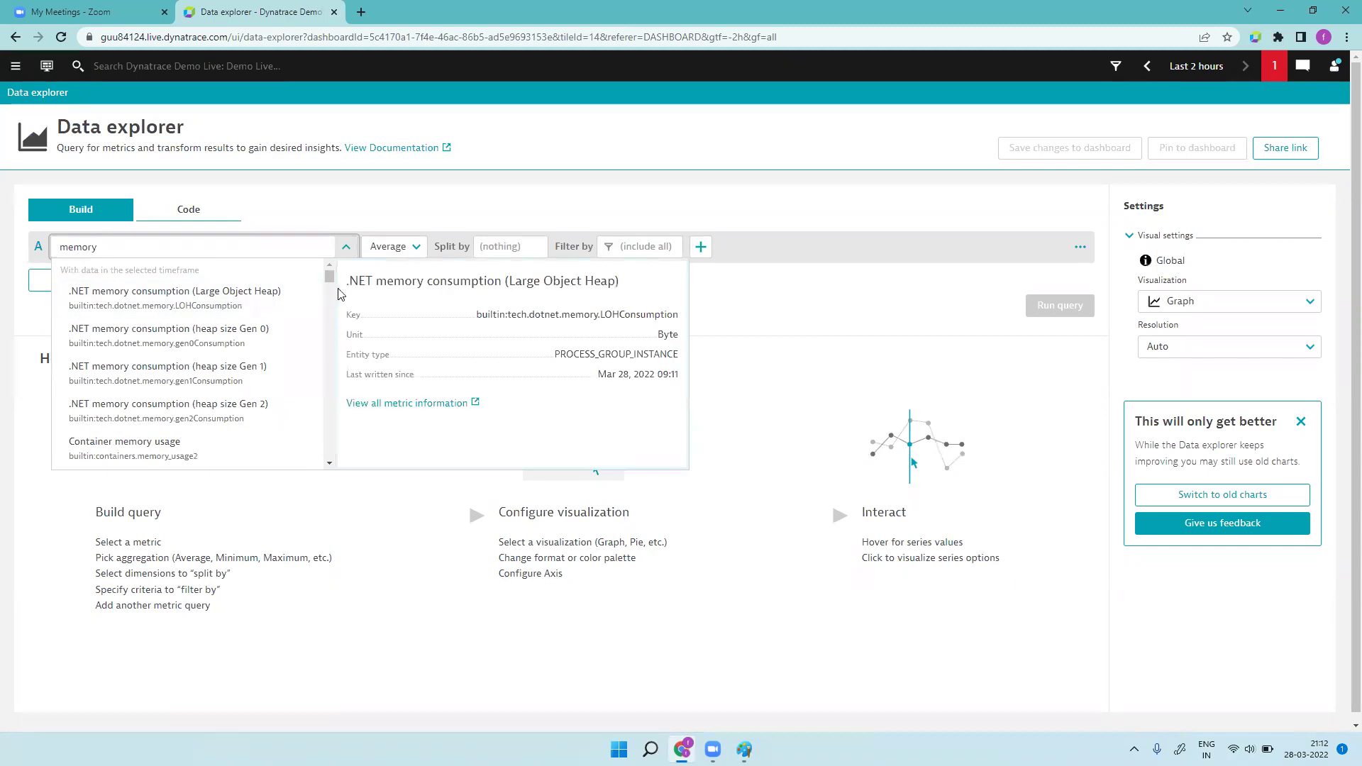
drag(331, 277, 331, 332)
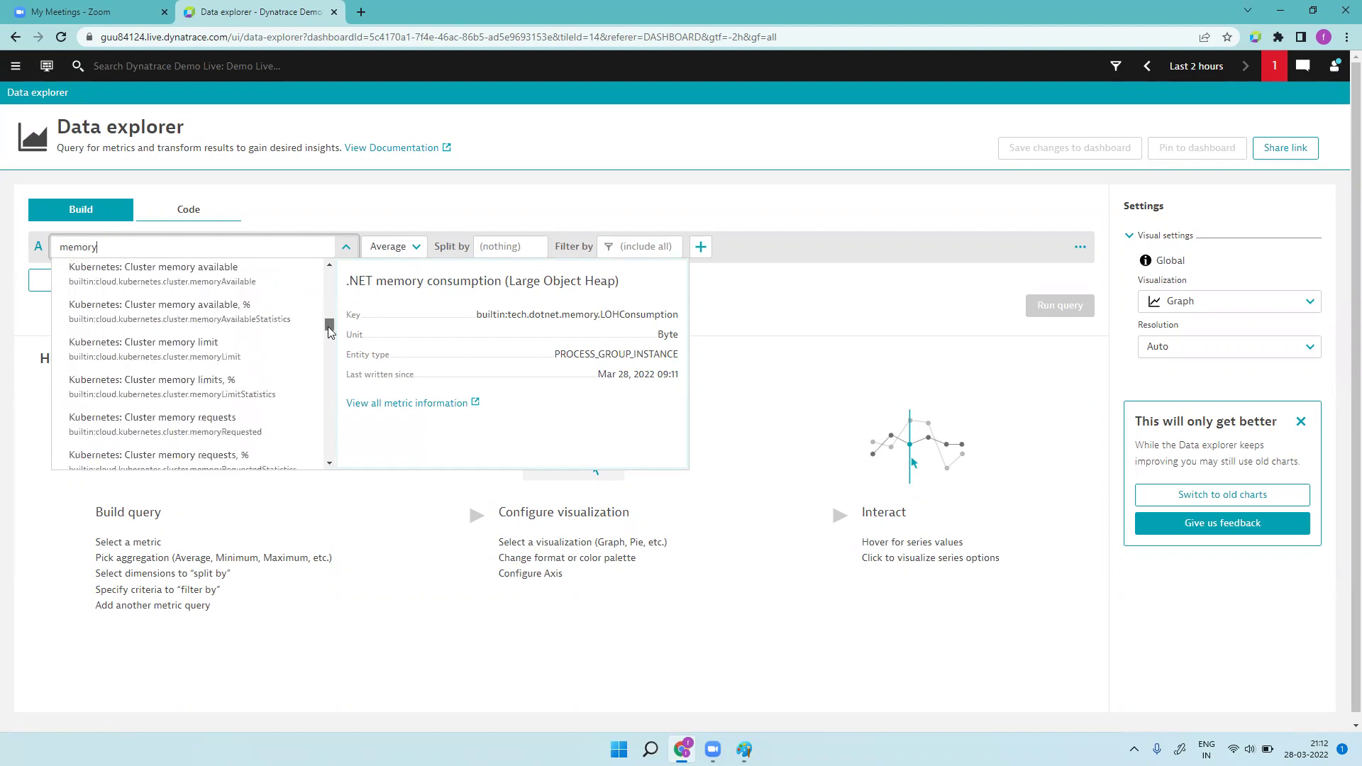
key(BackSpace)
key(BackSpace)
key(BackSpace)
key(BackSpace)
key(BackSpace)
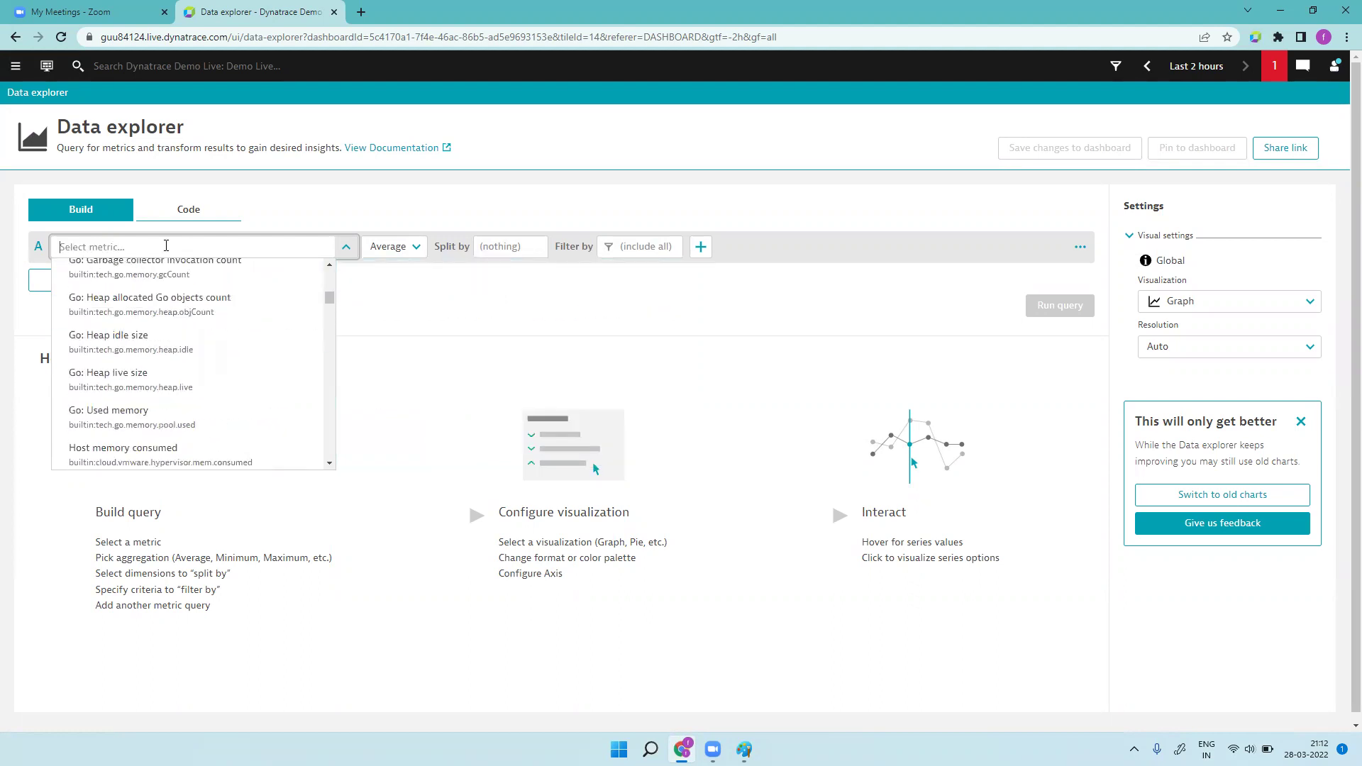
- Search the metrics for "used memory" and select the host metric Memory used % (builtin:host.mem.usage)
text(used mem)
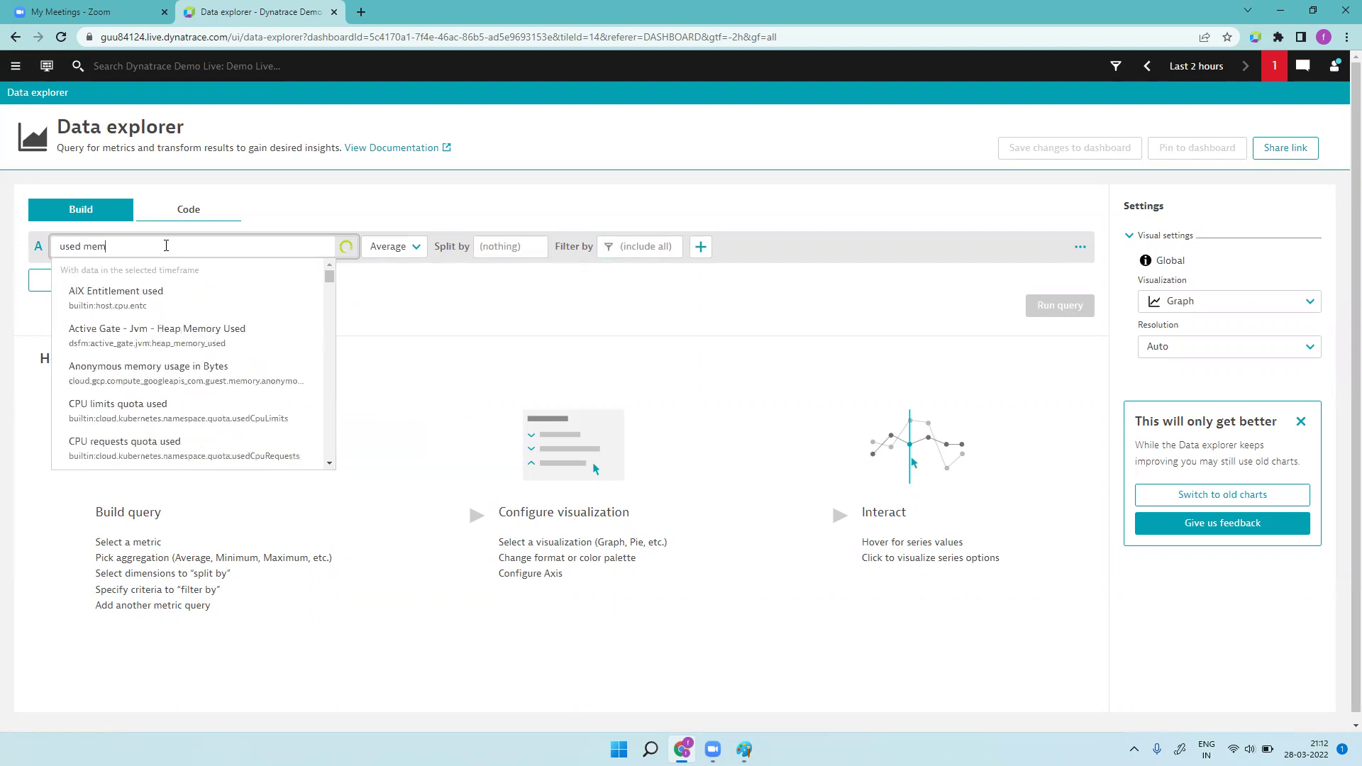
text(oru)
key(BackSpace)
text(y)
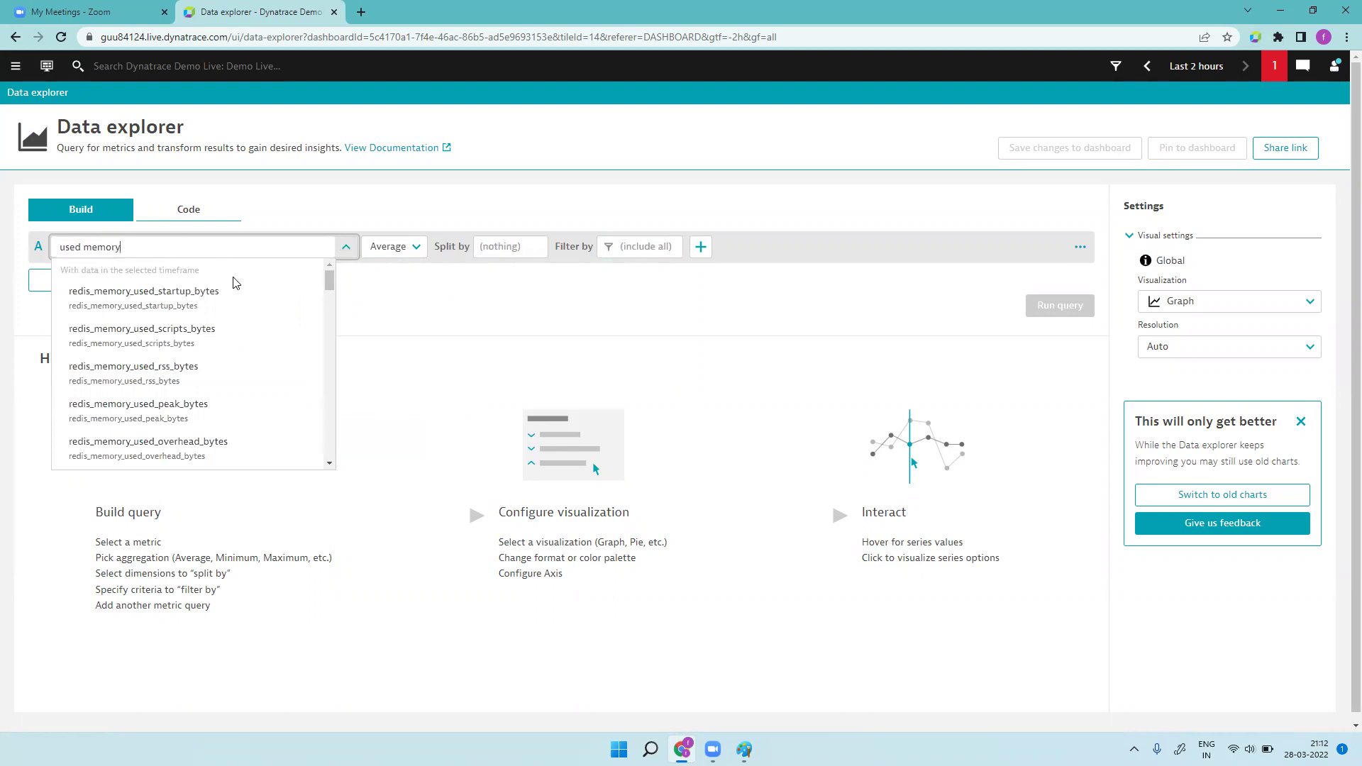
mouse_move(289, 359)
scroll(328, 465, down, 5)
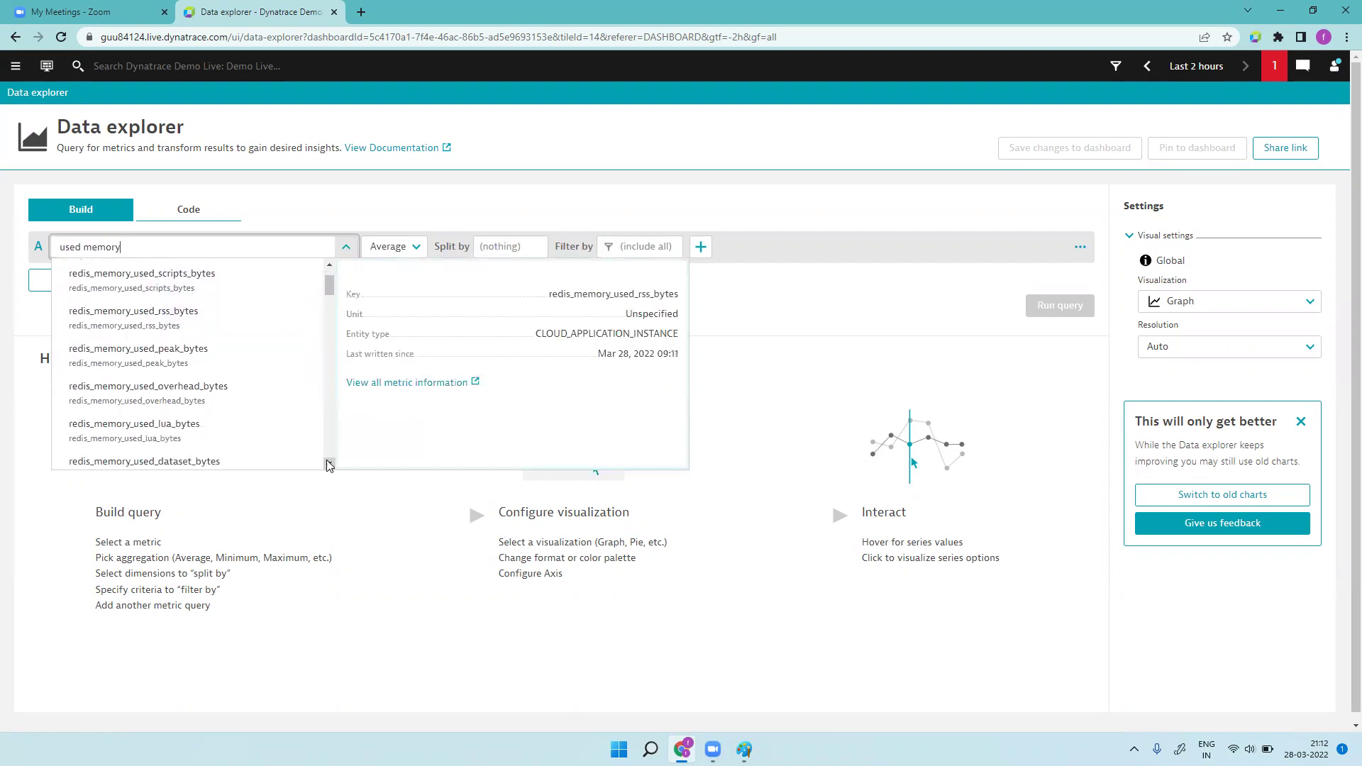
scroll(329, 464, down, 4)
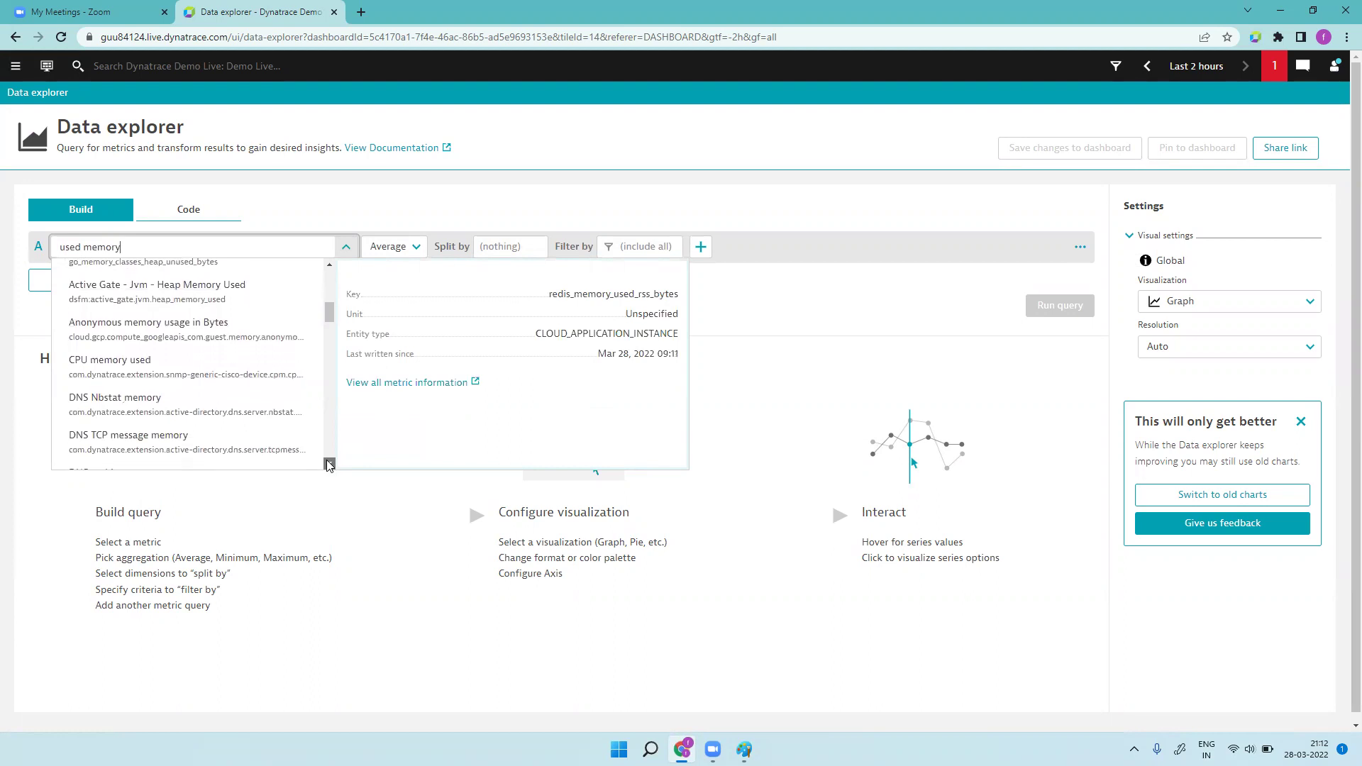
scroll(328, 465, down, 3)
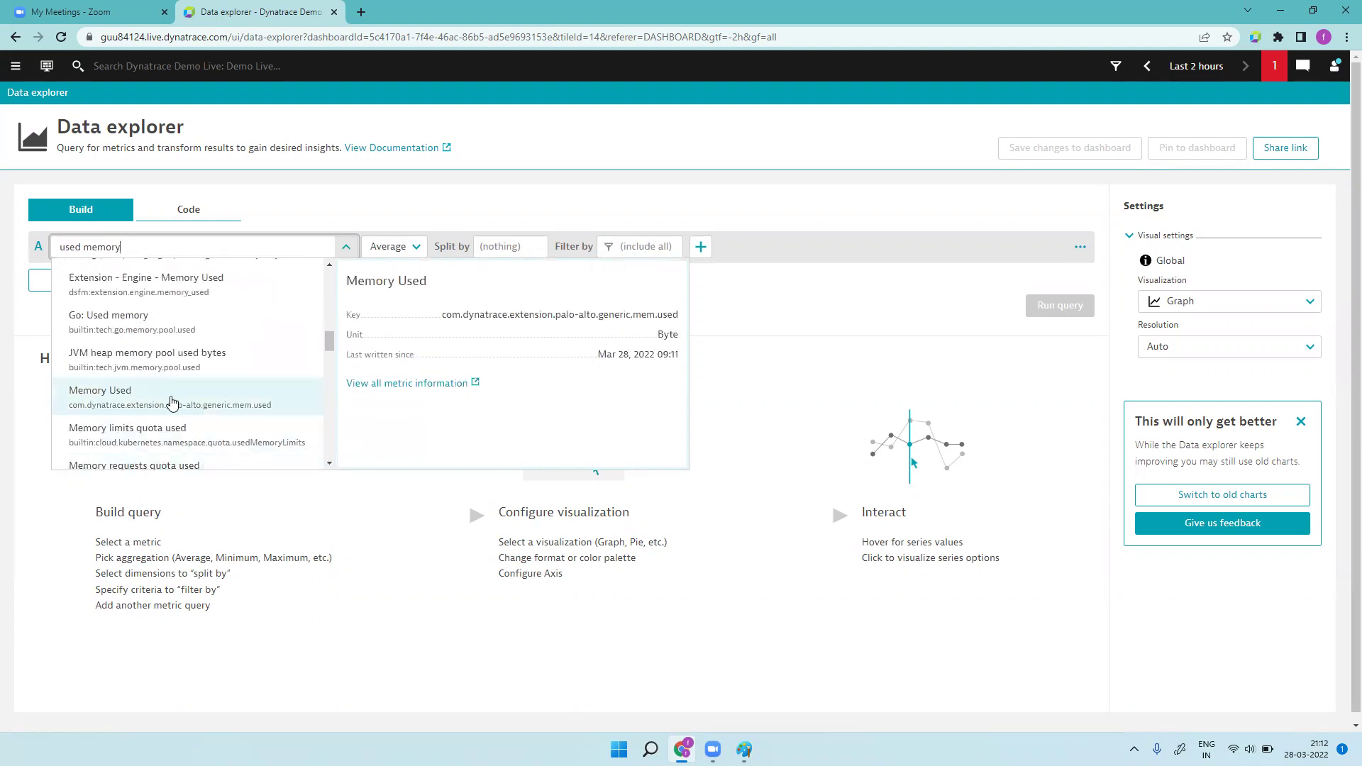
click(329, 464)
scroll(328, 465, down, 3)
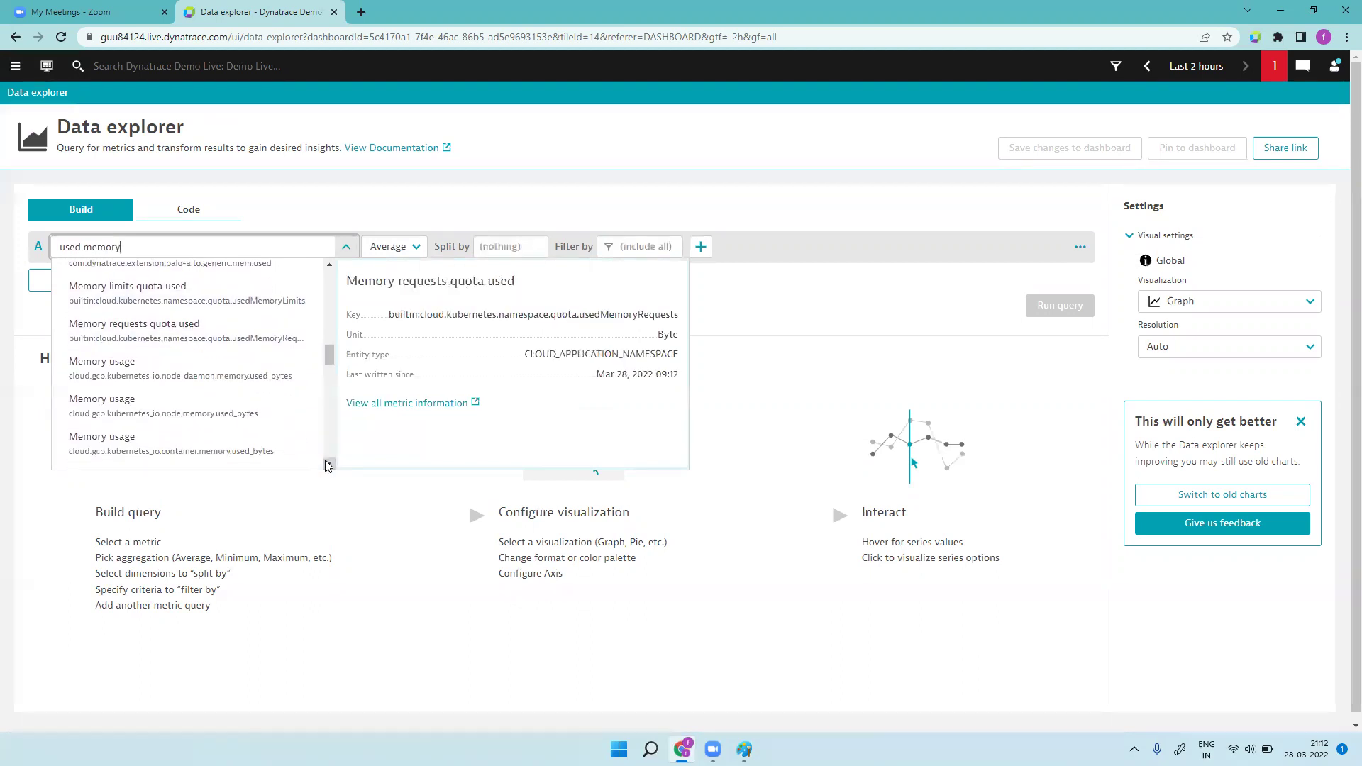
scroll(328, 464, down, 4)
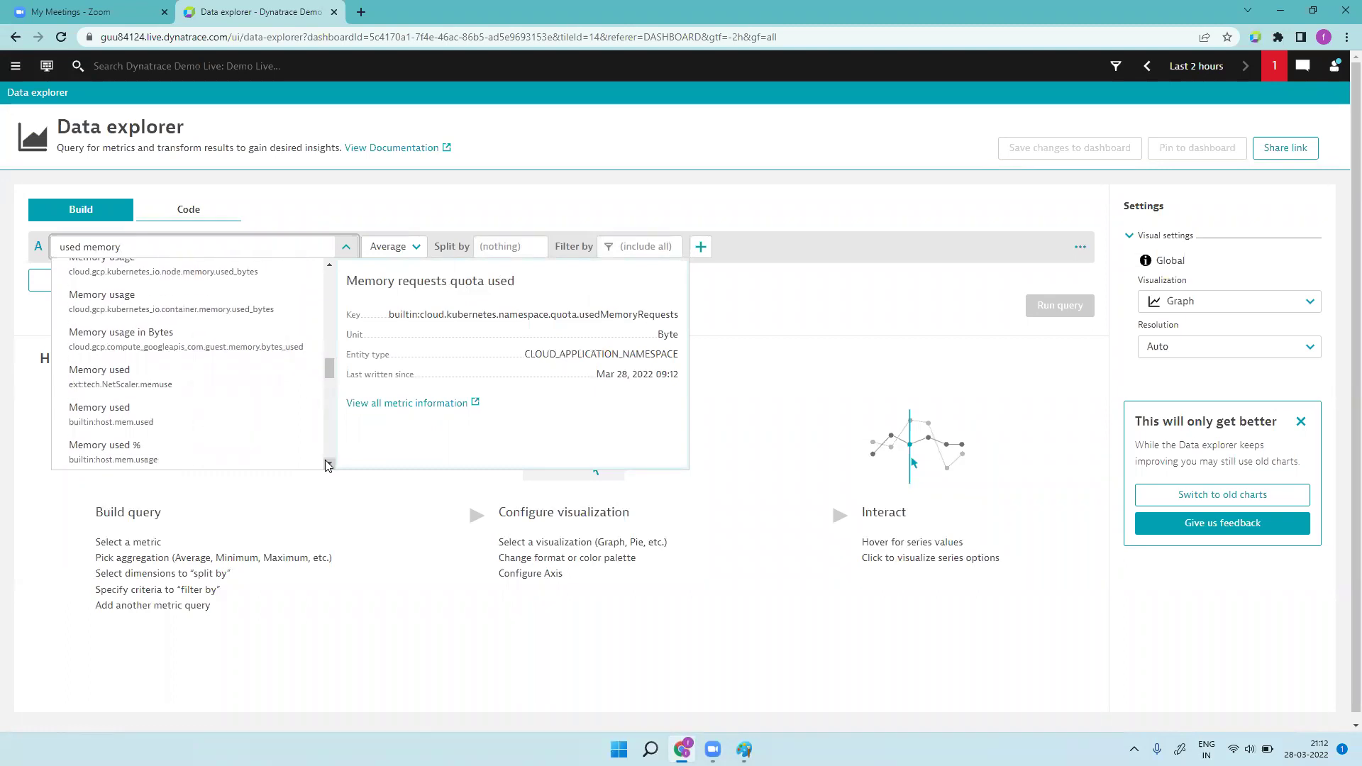
scroll(328, 465, down, 1)
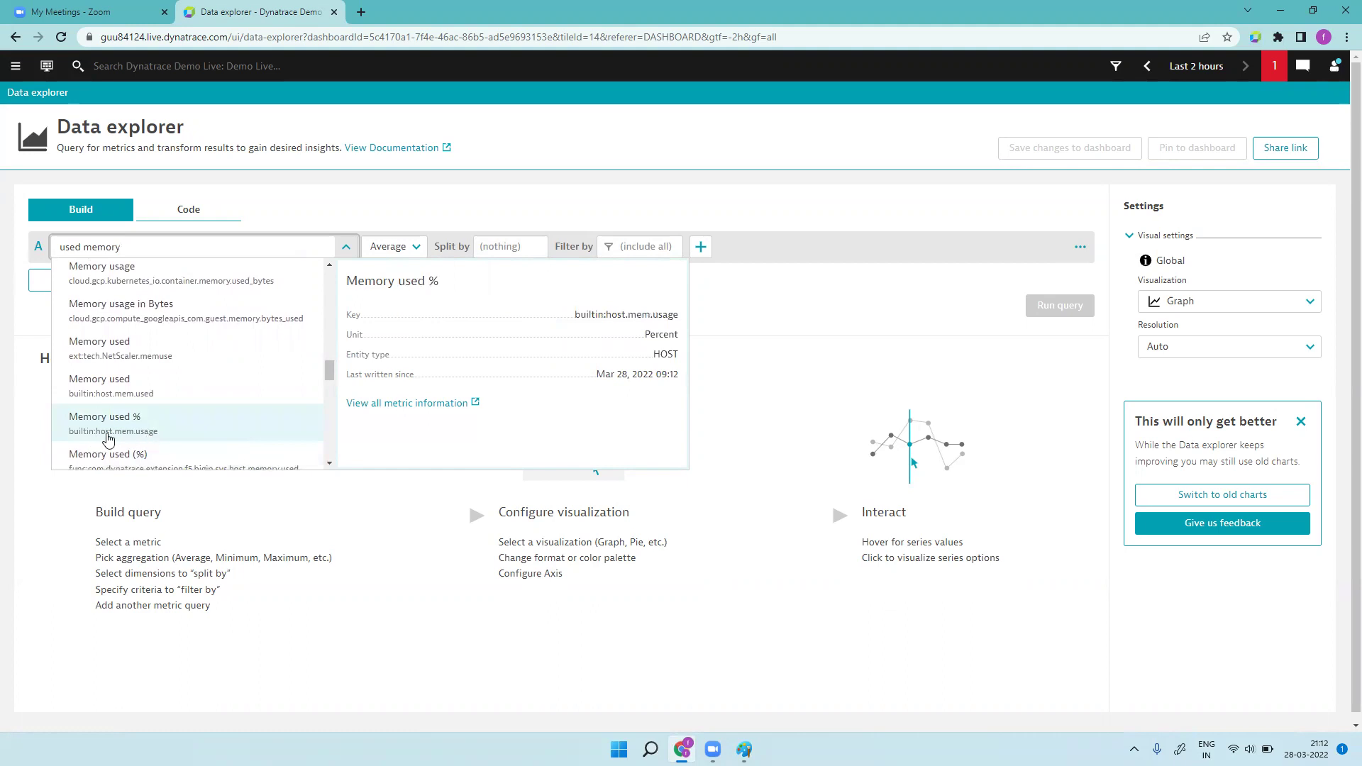
click(193, 424)
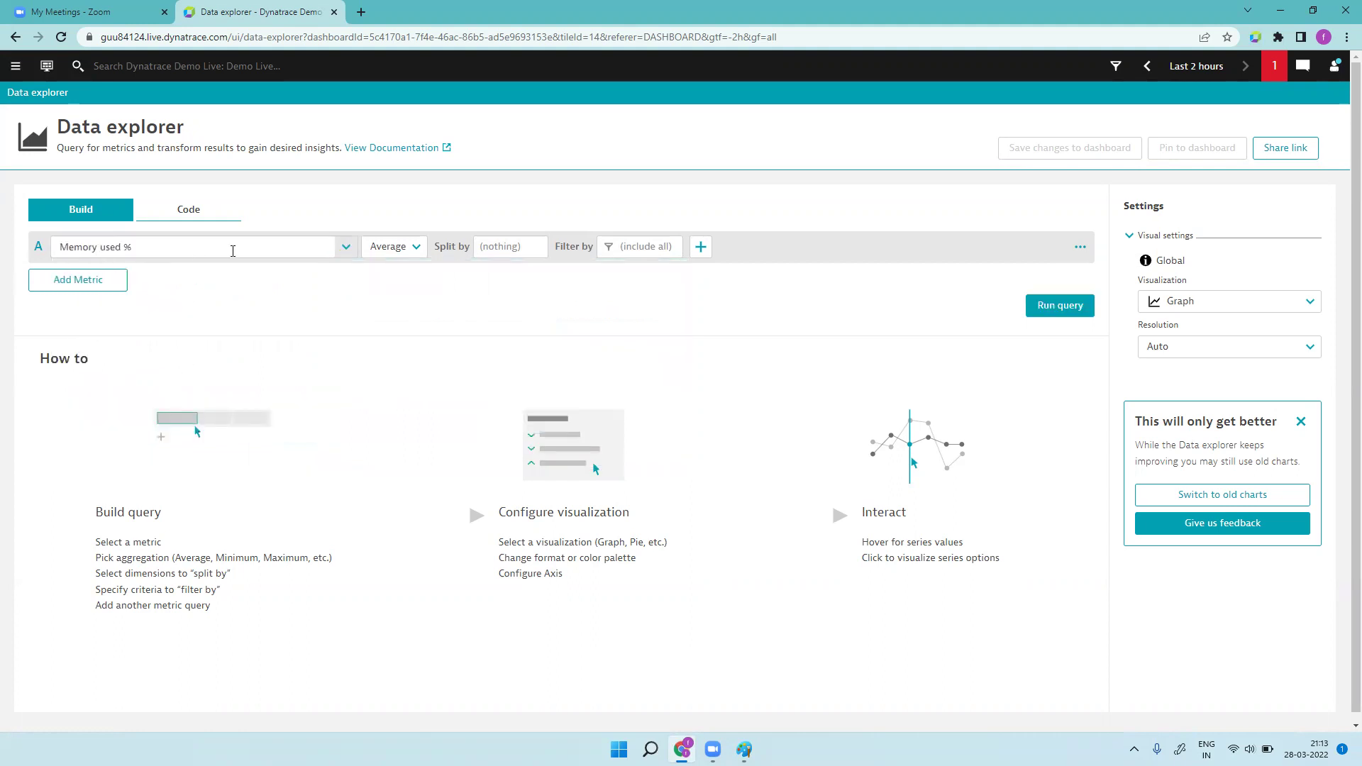
- Run the Memory used % query split by Host and change its visualization to Top list
click(503, 244)
click(509, 274)
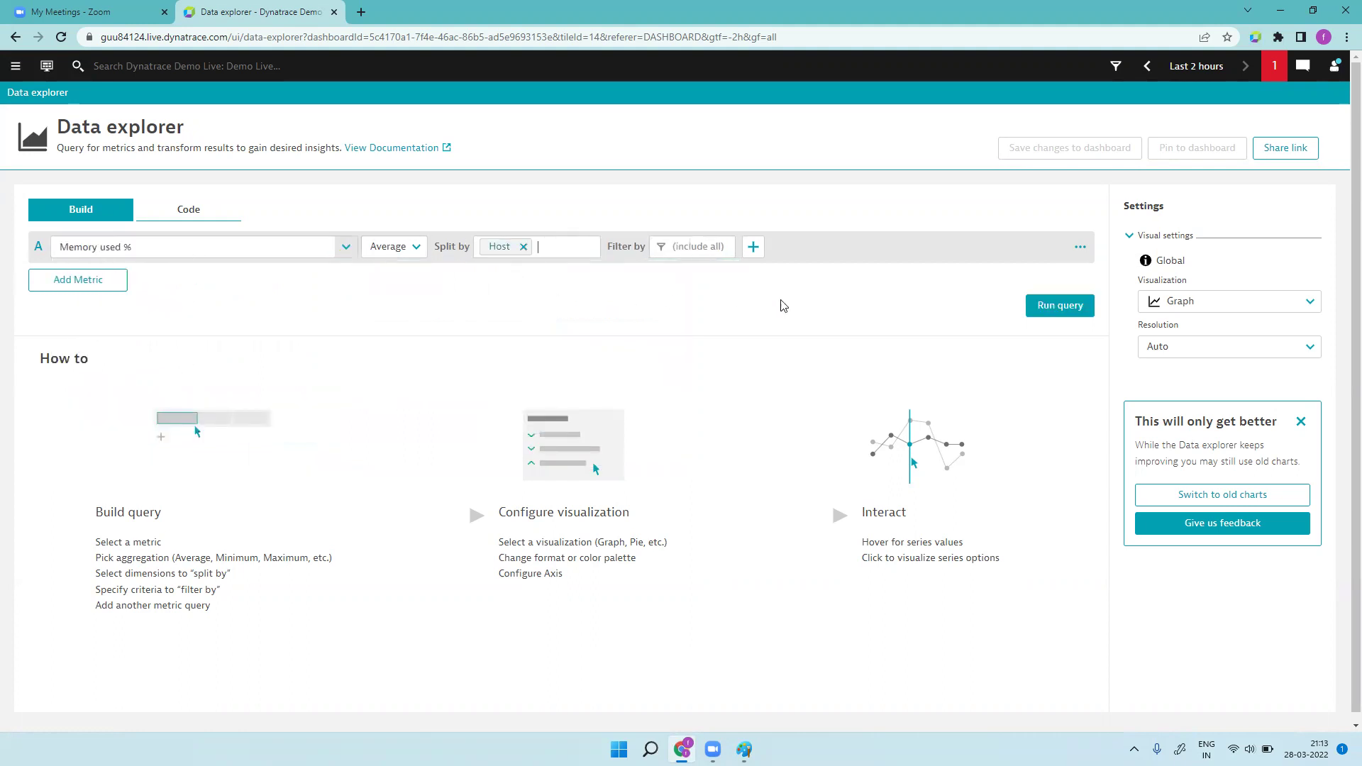
click(1053, 305)
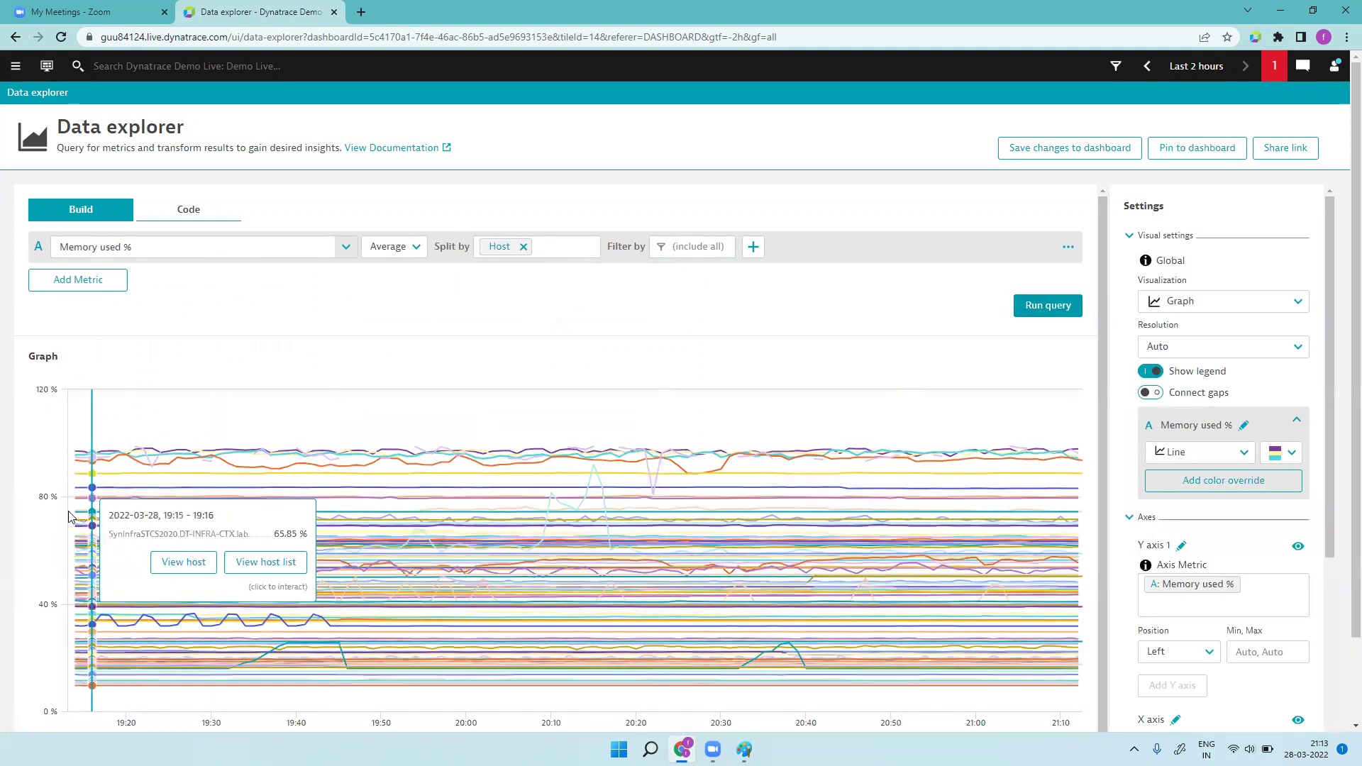
click(1219, 306)
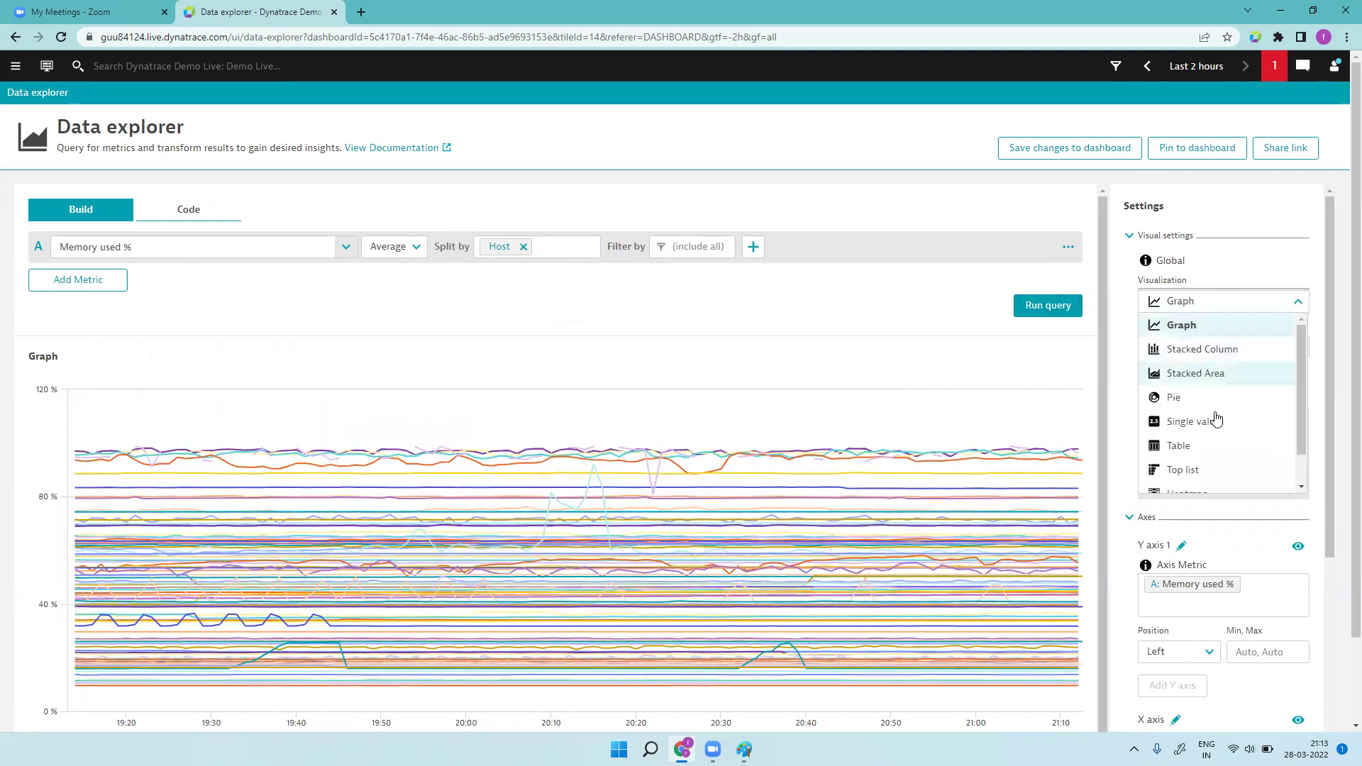
click(1203, 469)
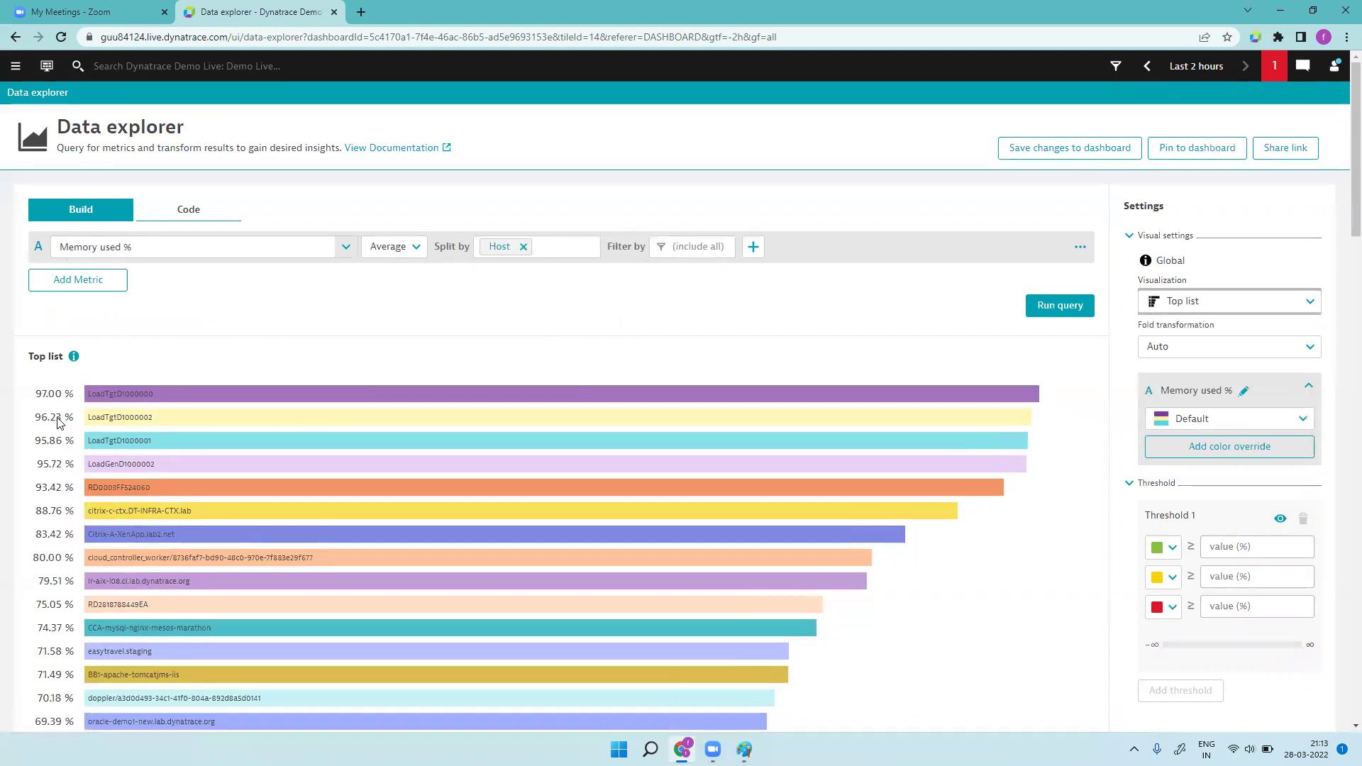
- Set the memory top list's thresholds to 70% for green, 80% for yellow and 90% for red
click(1243, 550)
text(70)
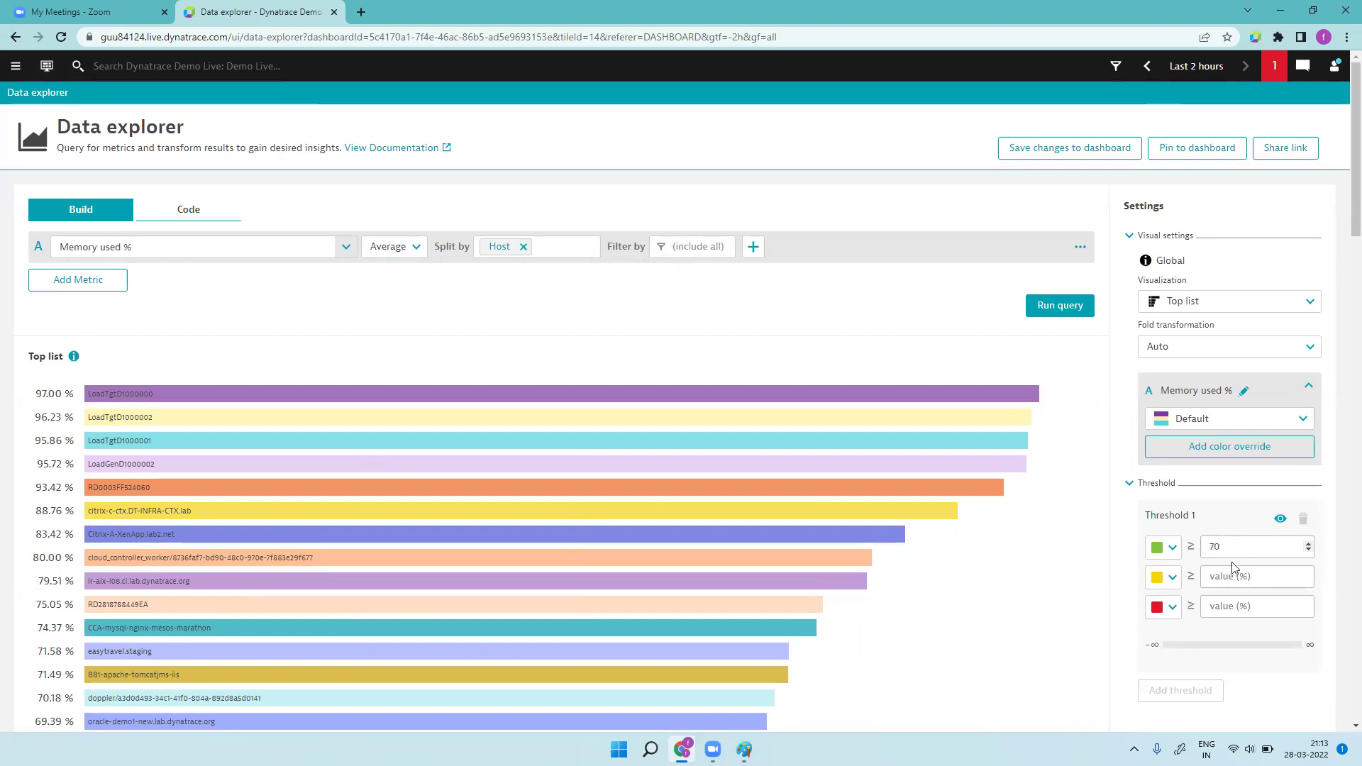
click(1228, 576)
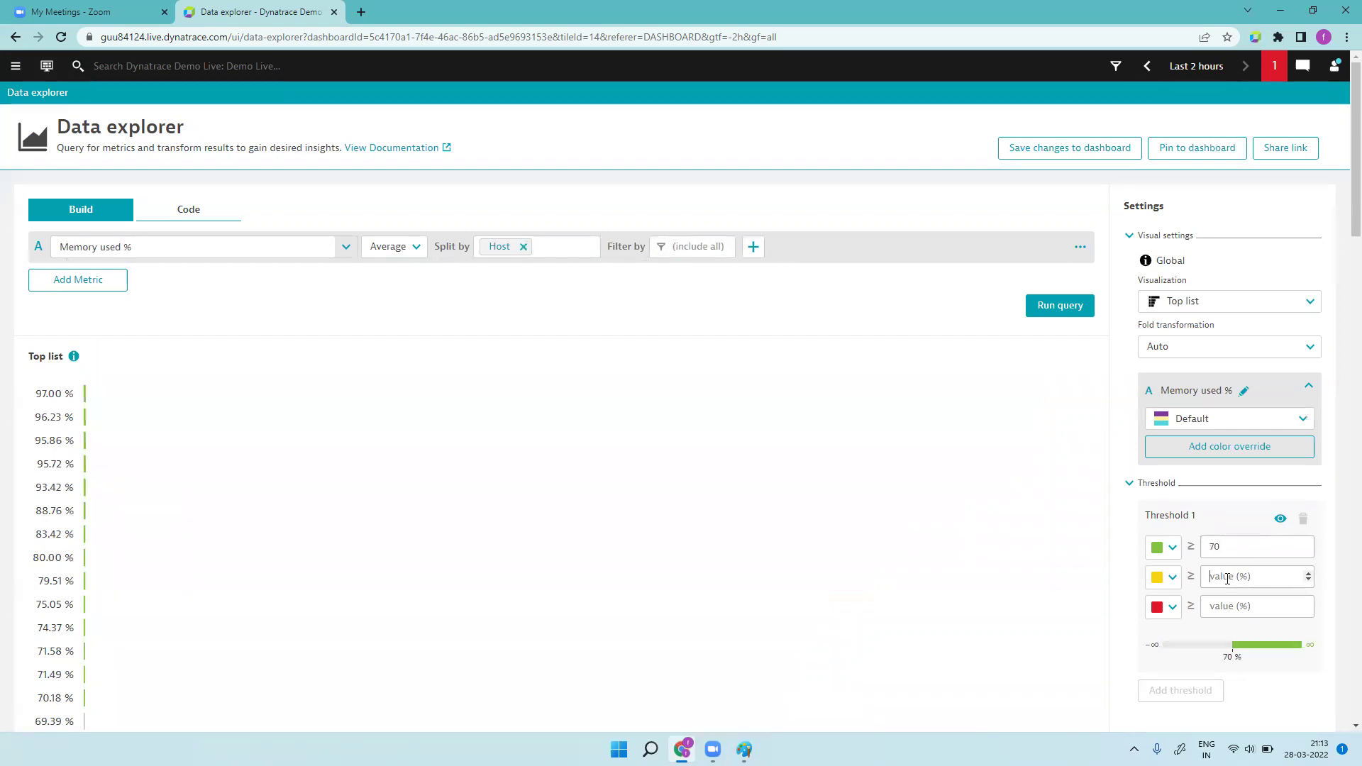
text(80)
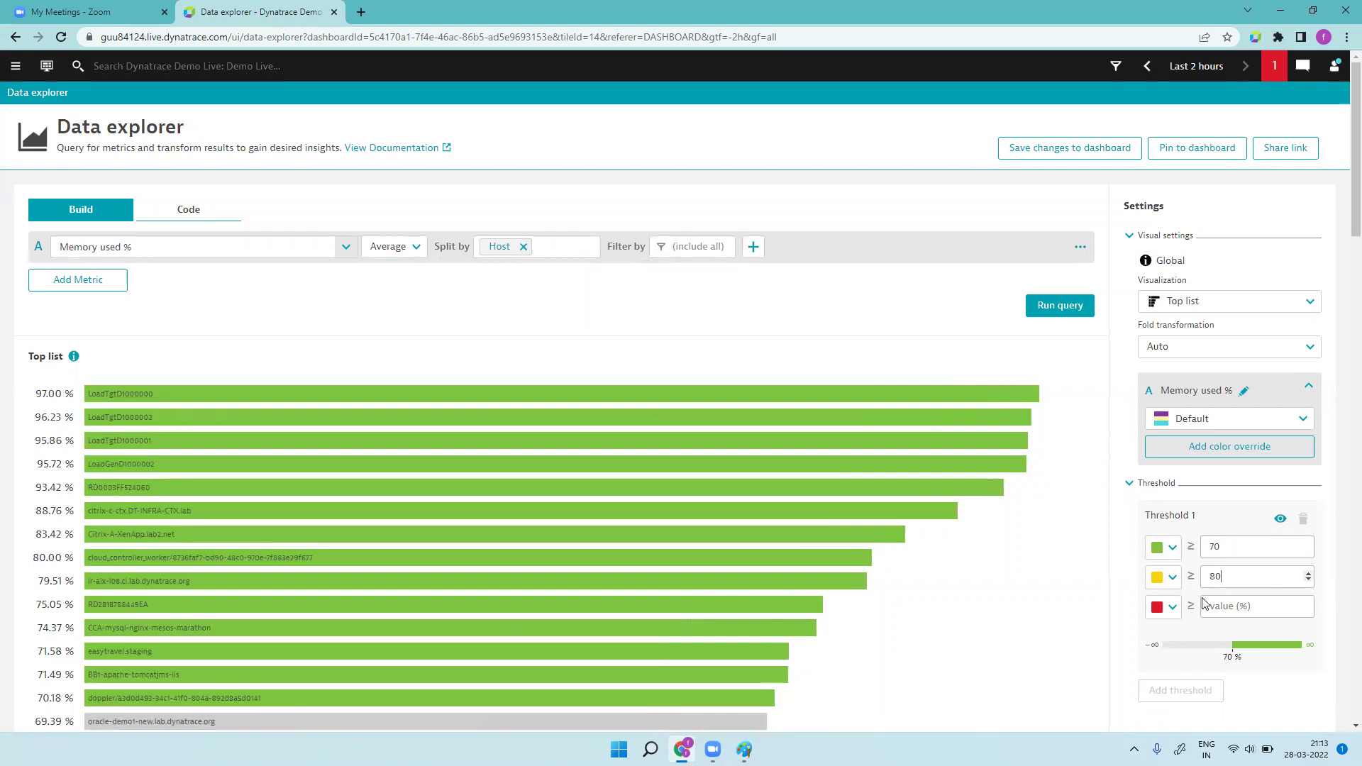
click(1211, 607)
text(90)
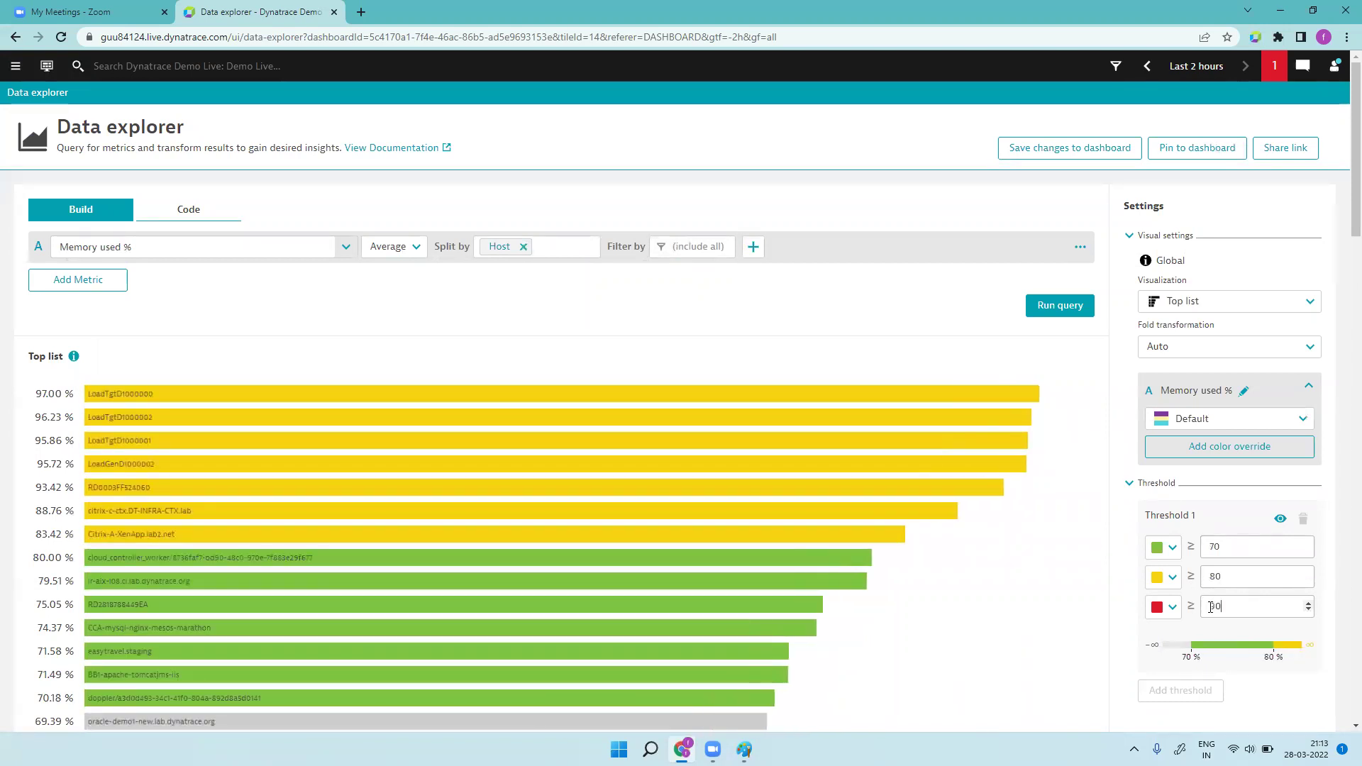
scroll(560, 521, down, 10)
scroll(560, 522, up, 10)
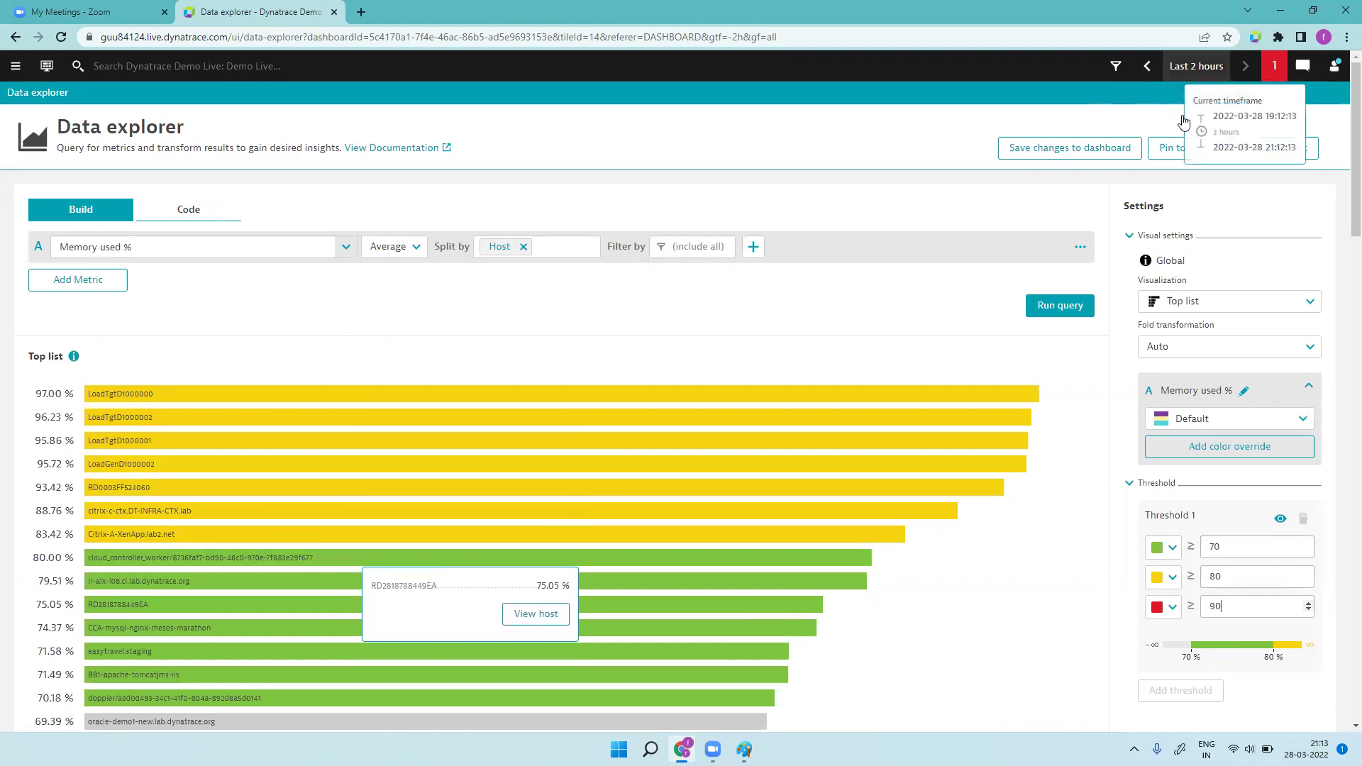
click(1177, 71)
click(898, 124)
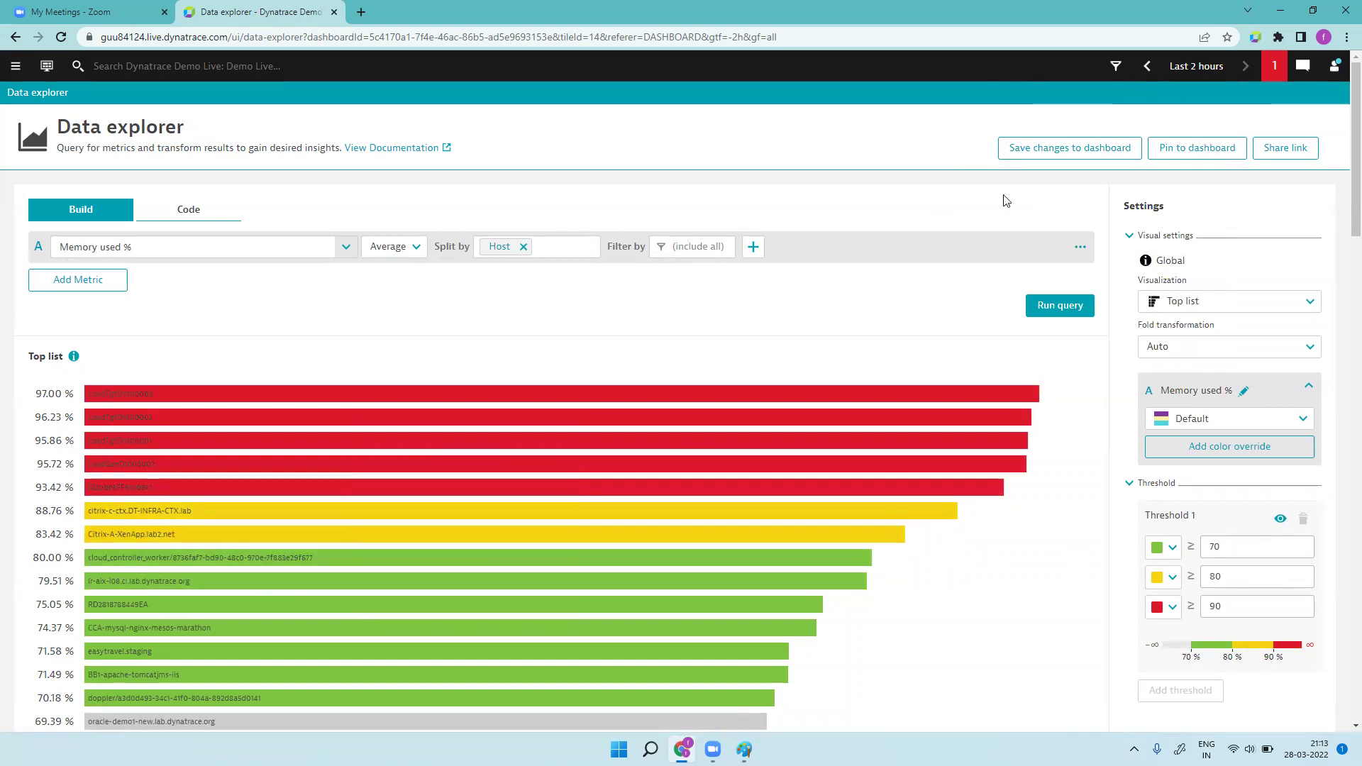
- Save the memory list to the dashboard and enlarge the Memory Usage tile in width and height to show more hosts
click(1104, 149)
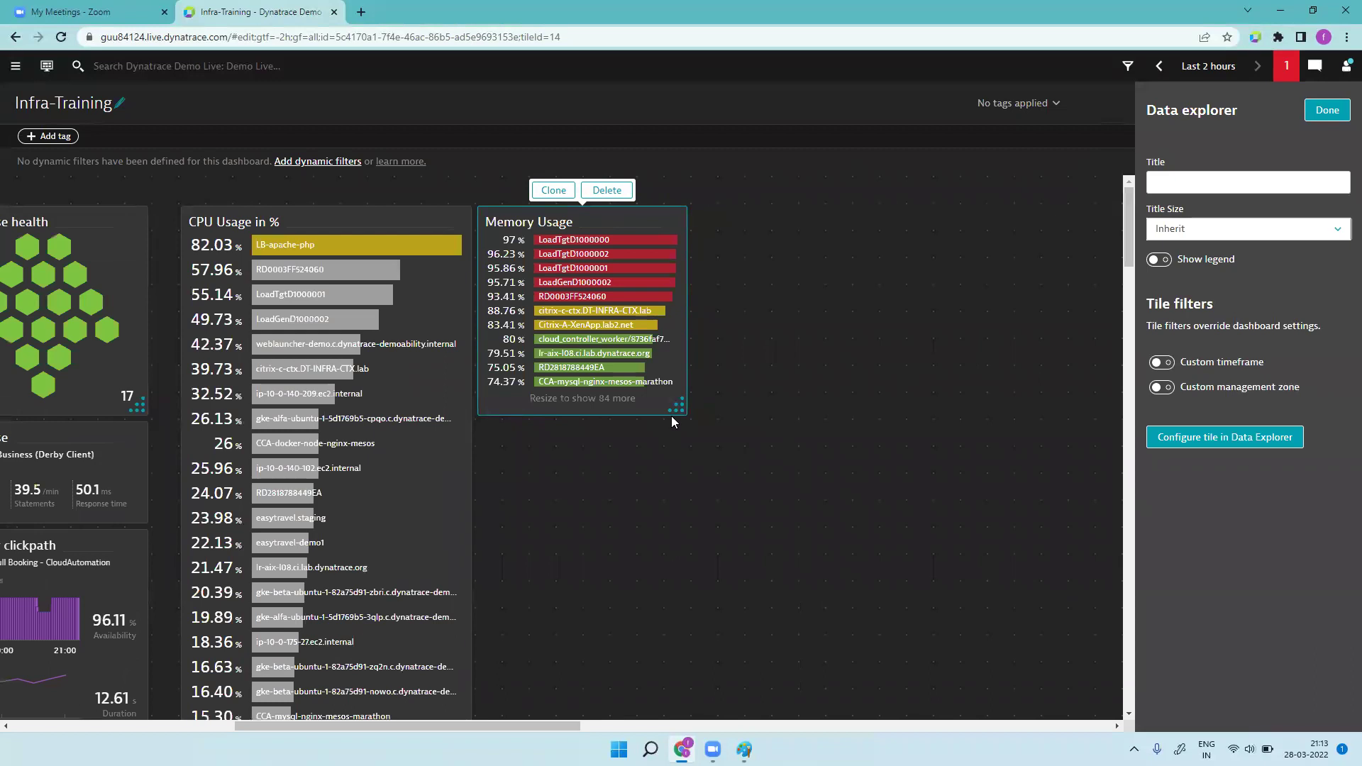
drag(677, 595, 851, 611)
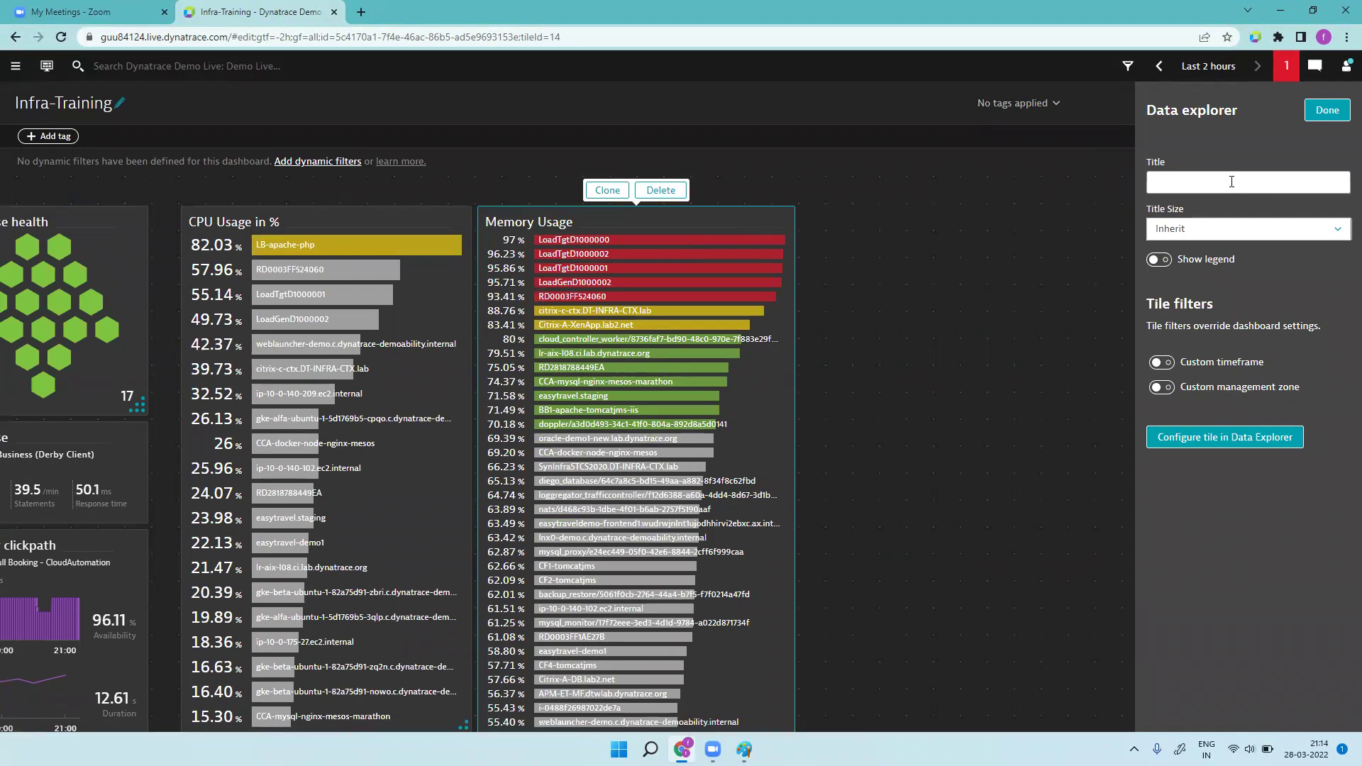
click(1326, 111)
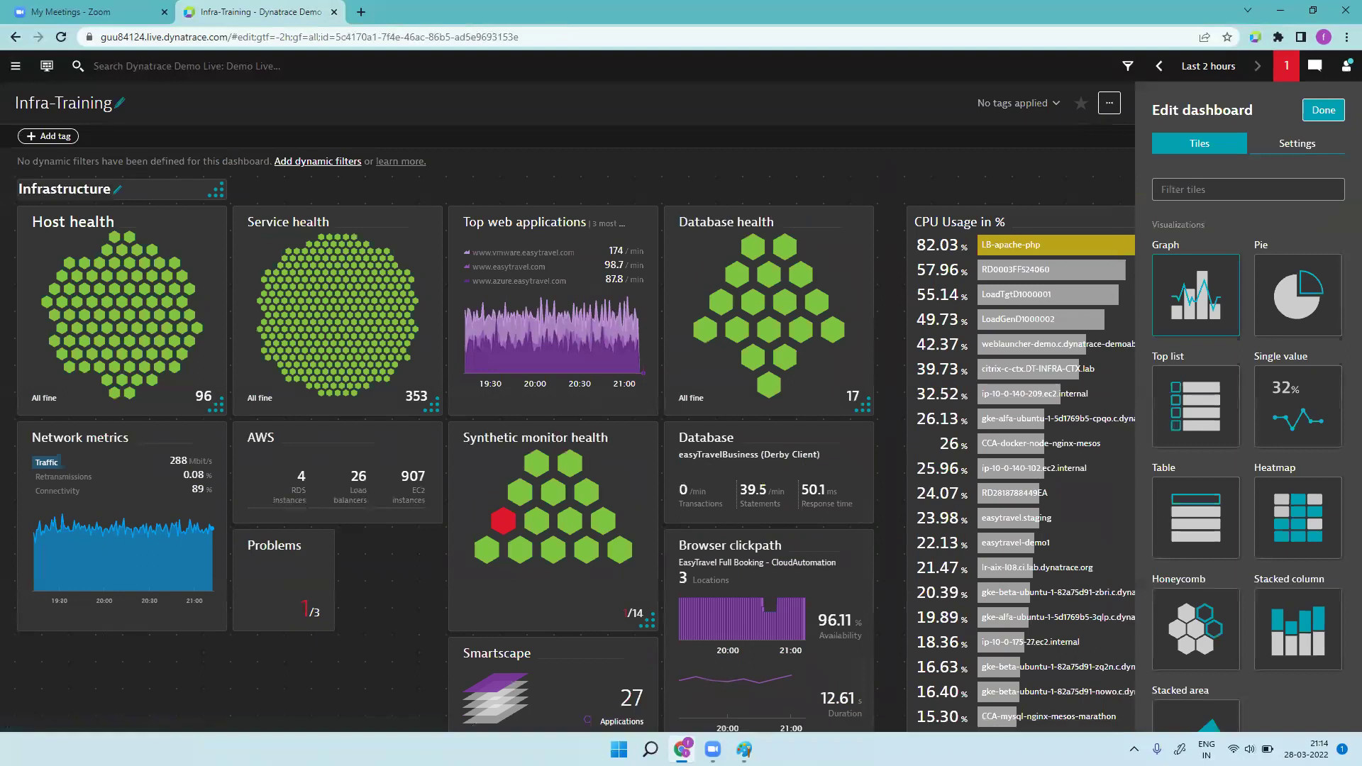
drag(348, 726, 638, 727)
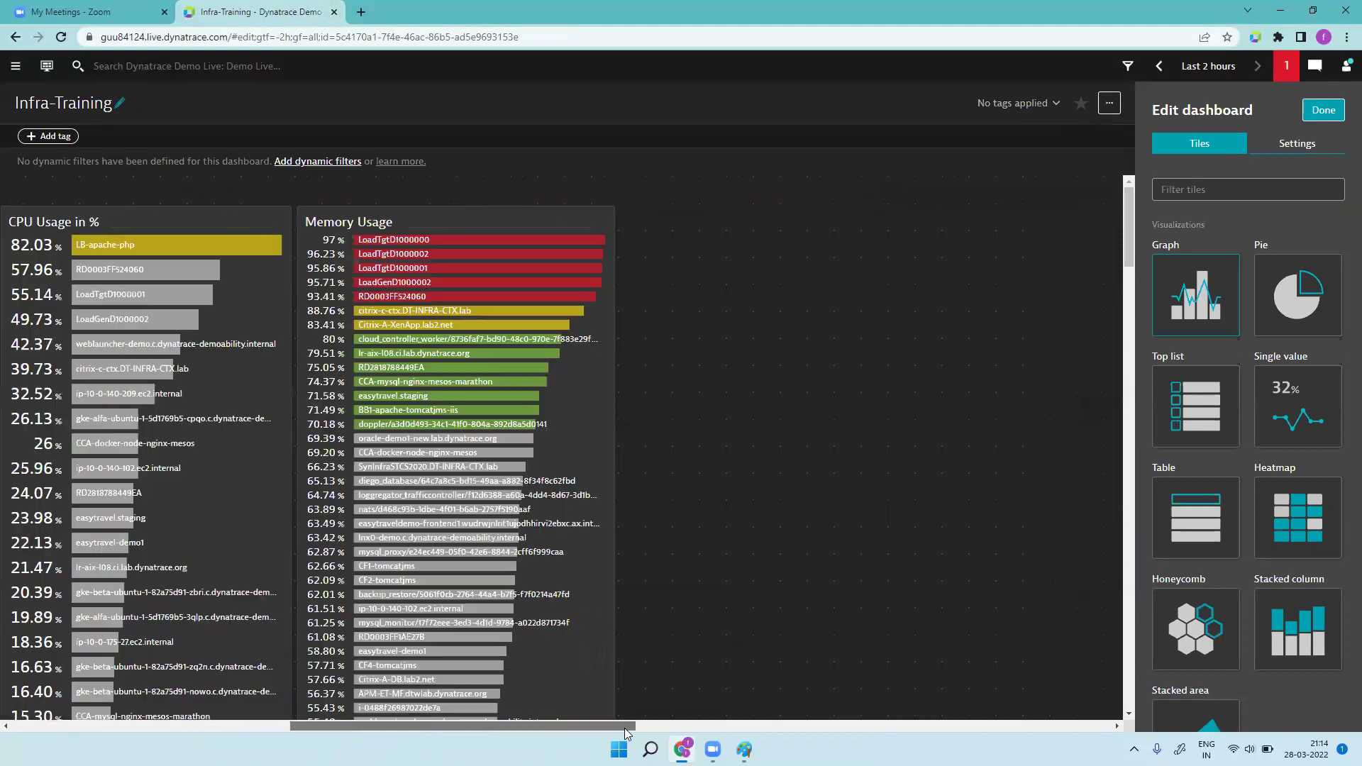
click(1178, 191)
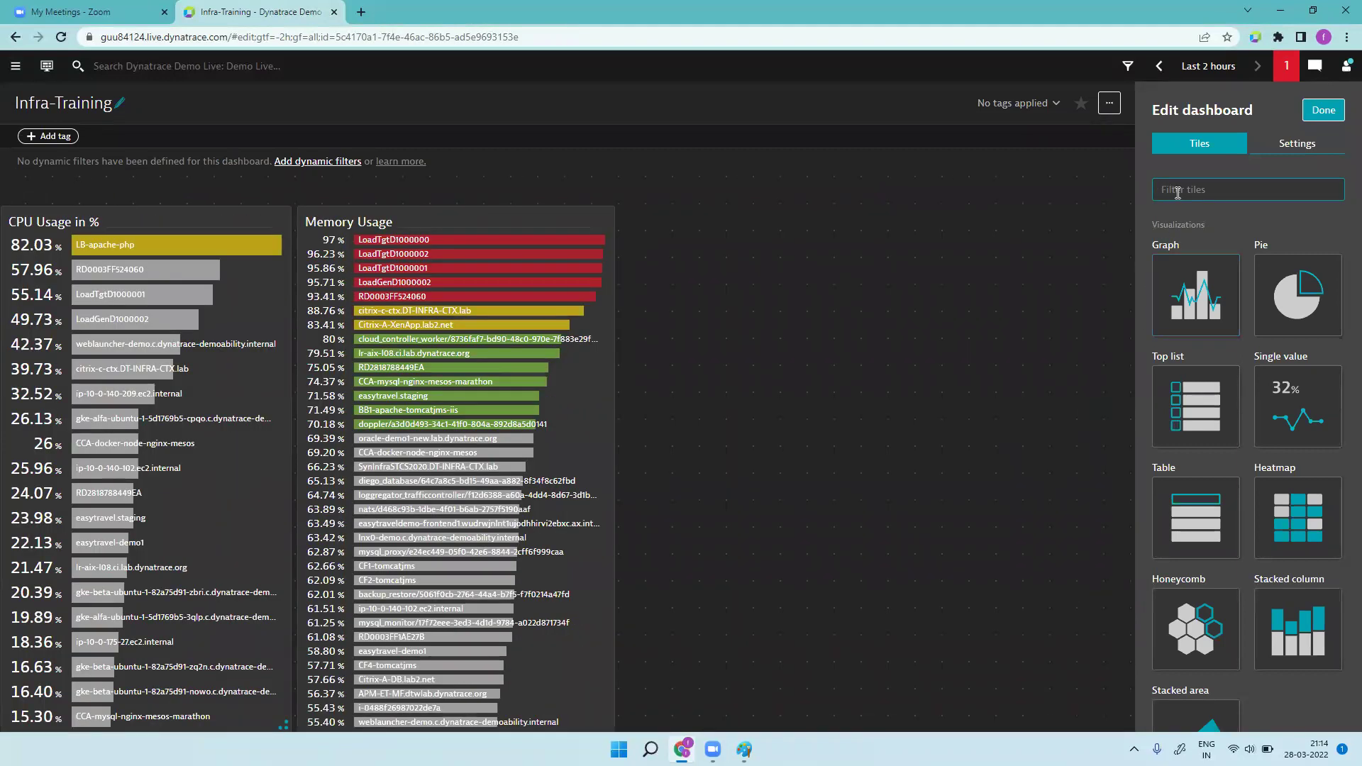
text(disk)
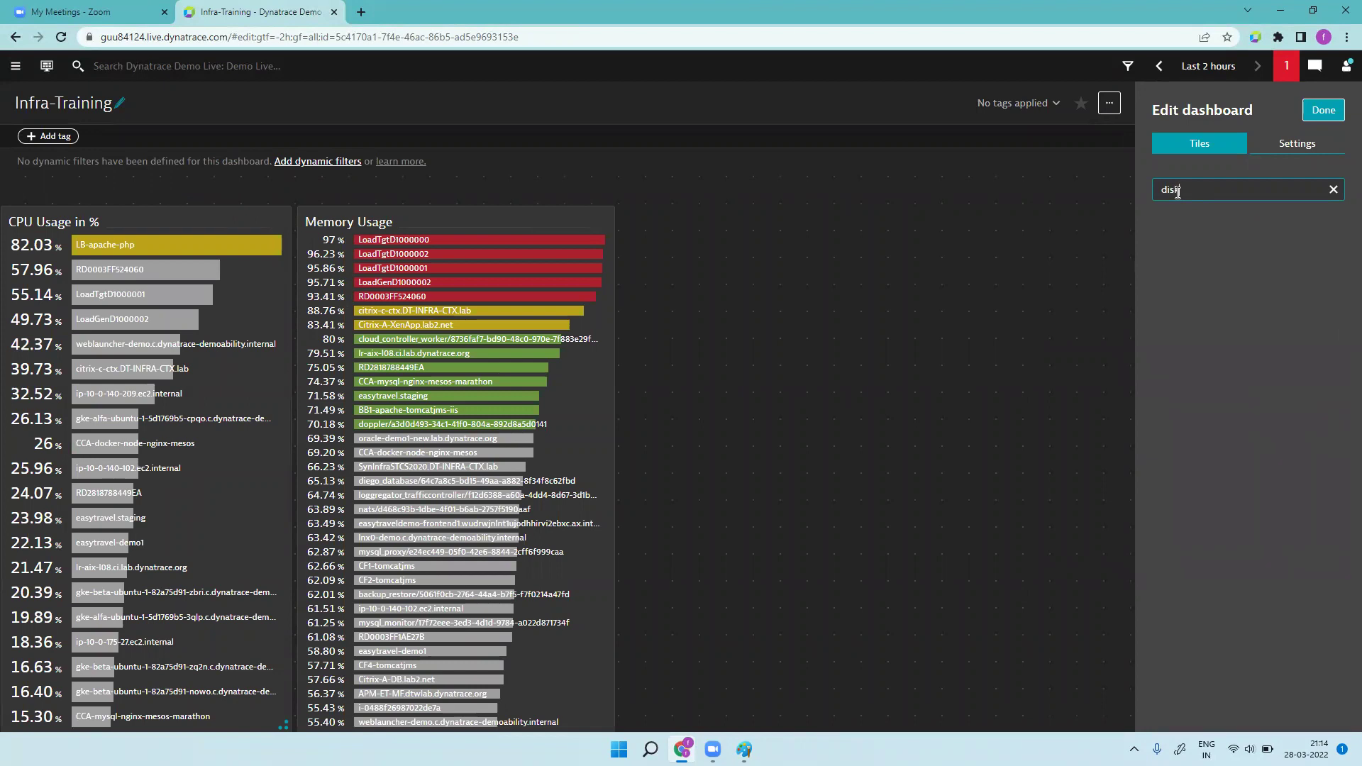
key(BackSpace)
key(BackSpace)
key(BackSpace)
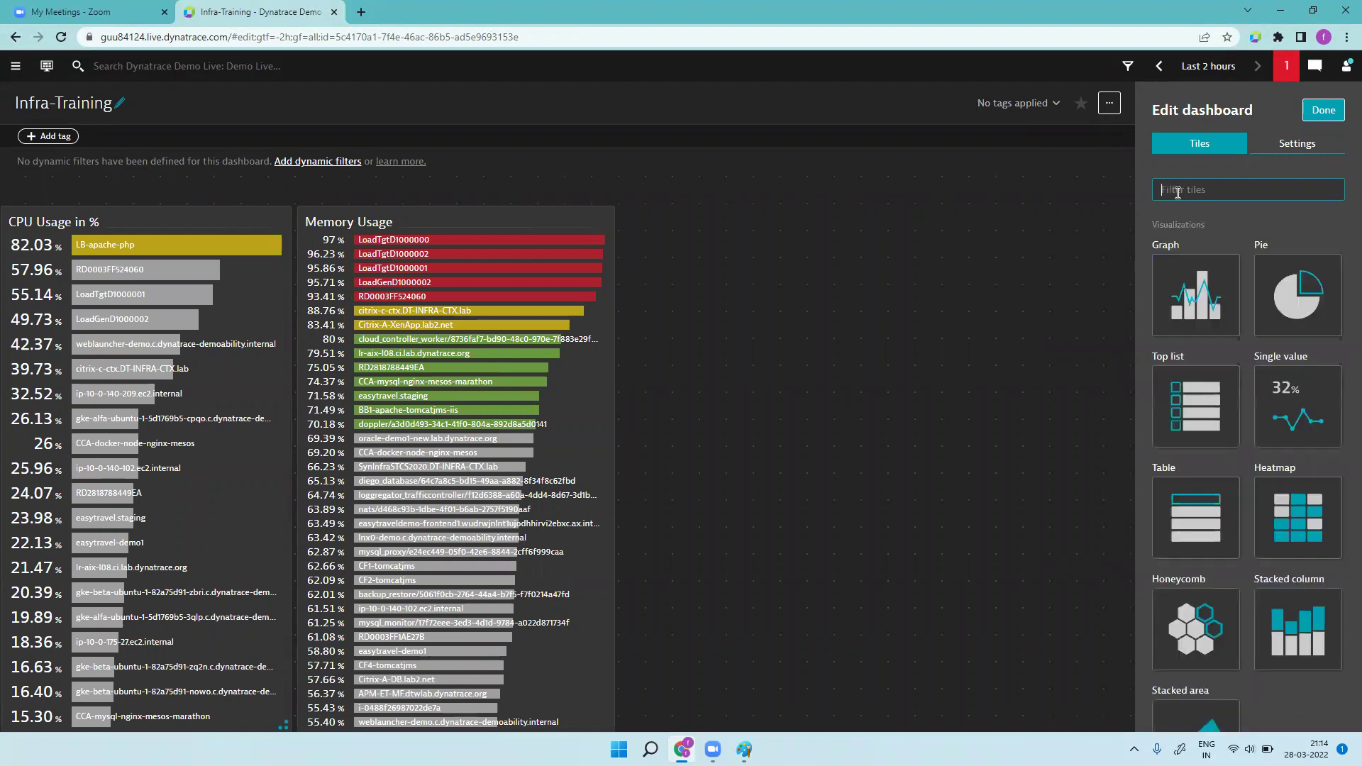
- Place a Graph tile beside the Memory Usage tile, title it "disk usage" and open its configuration in Data explorer
drag(1196, 295, 755, 301)
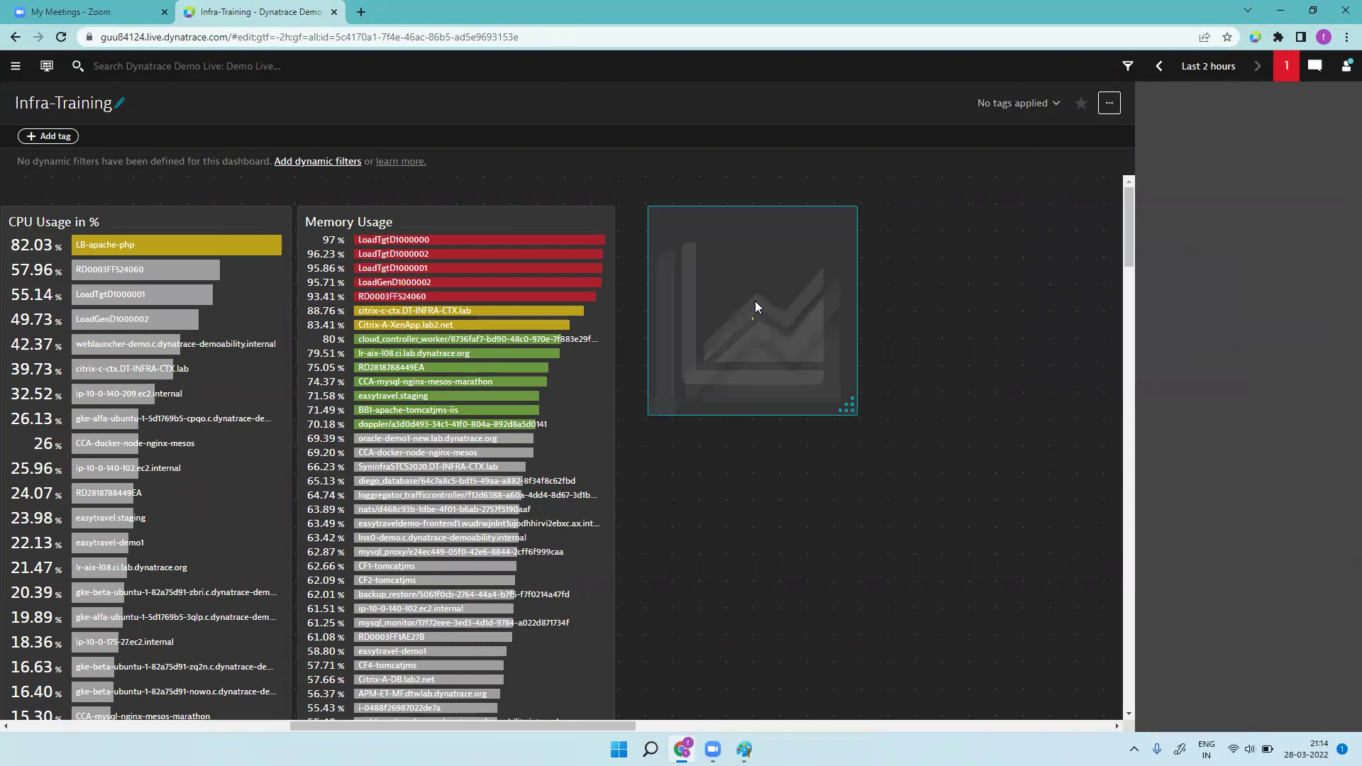
click(1179, 182)
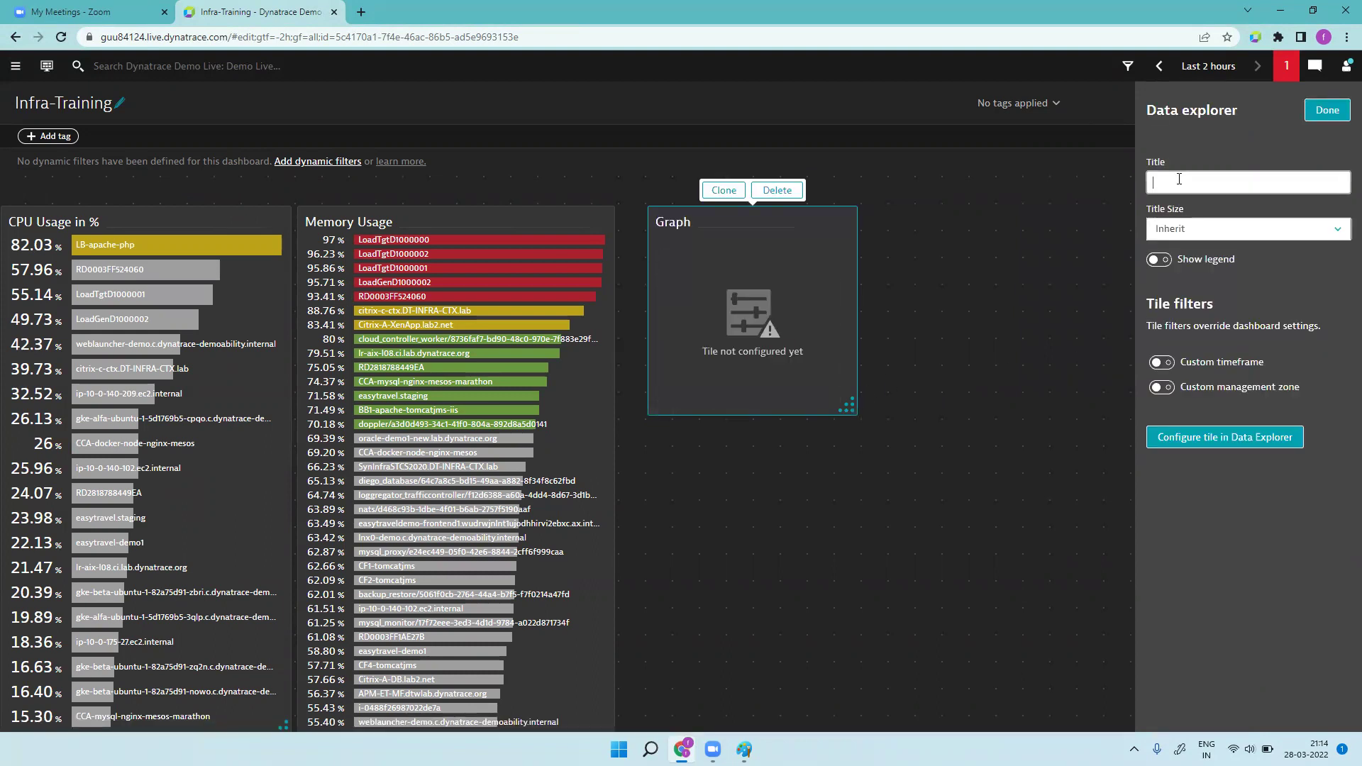
text(disk usage)
click(1280, 435)
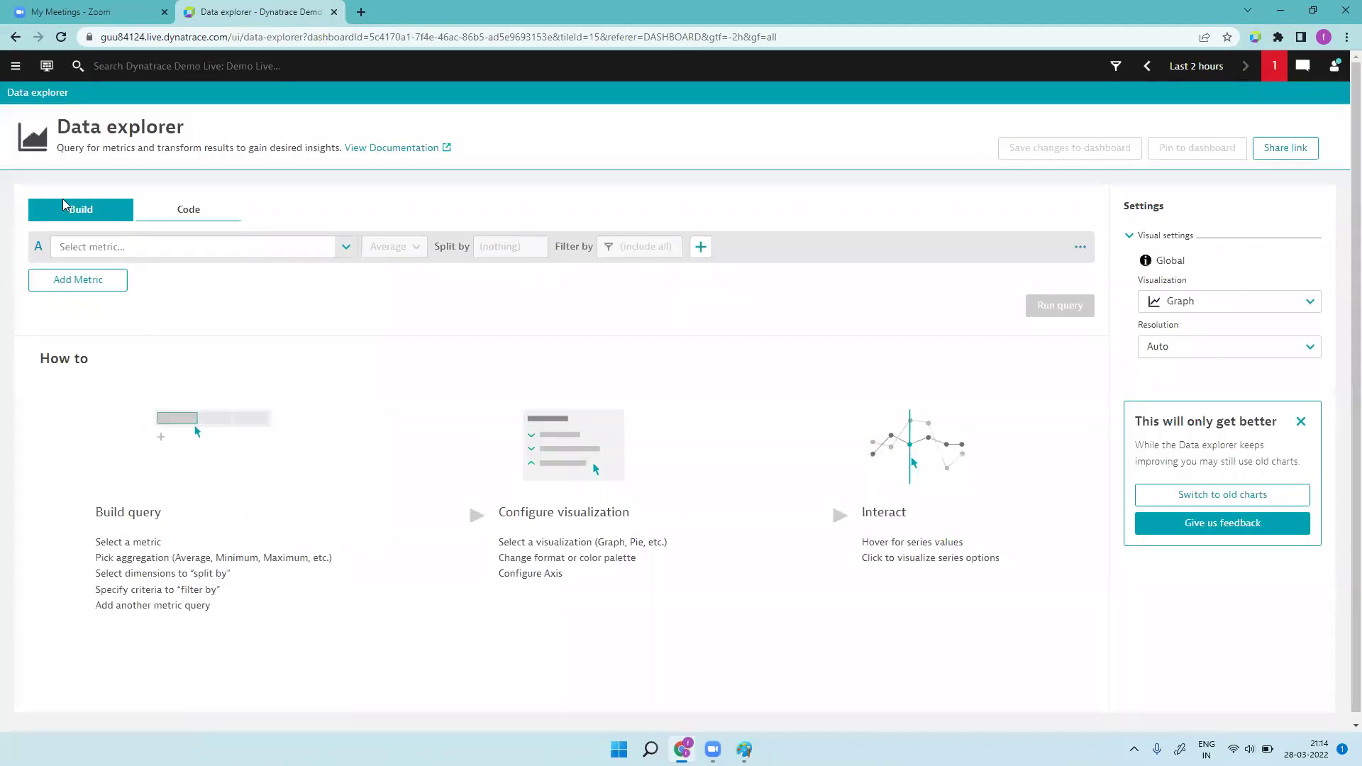
- Search the metrics for "disk used" and select the host metric Disk used (builtin:host.disk.used)
click(213, 244)
text(disk used)
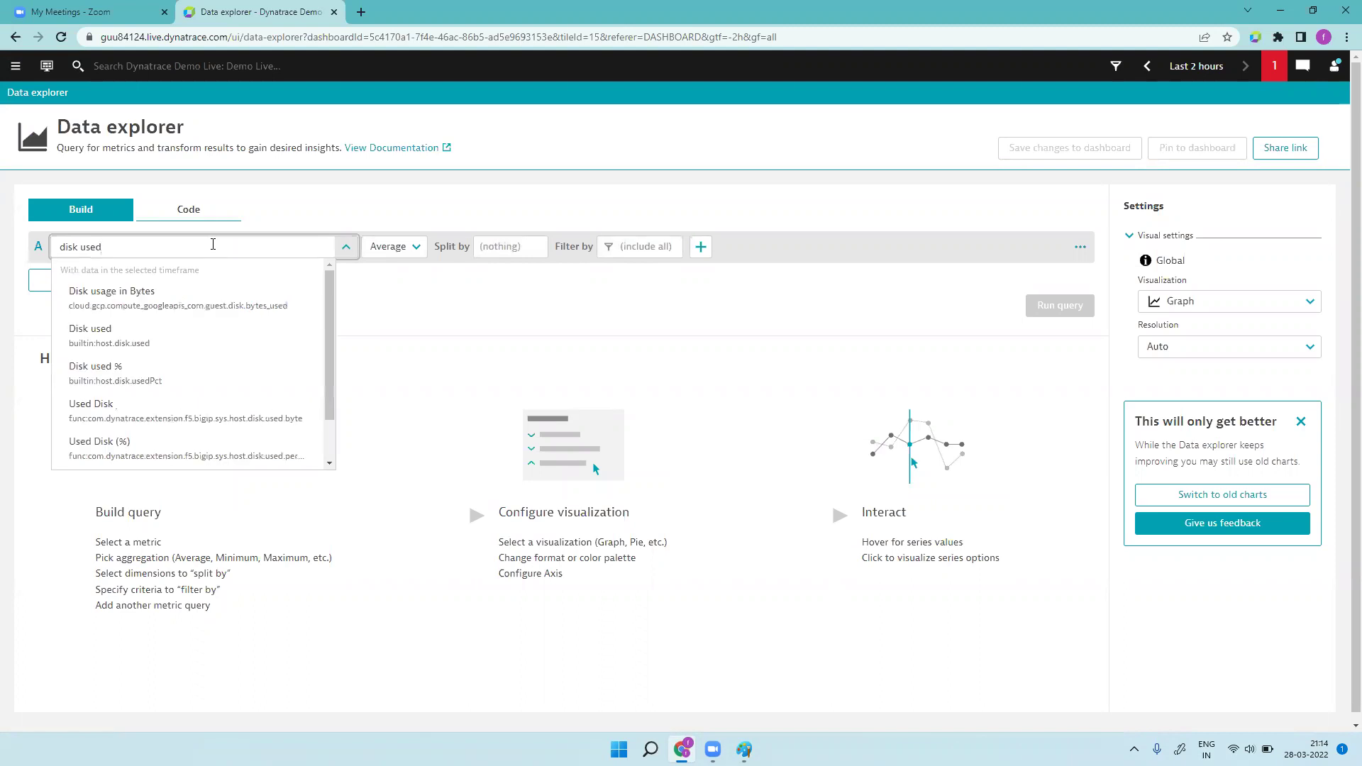
mouse_move(202, 352)
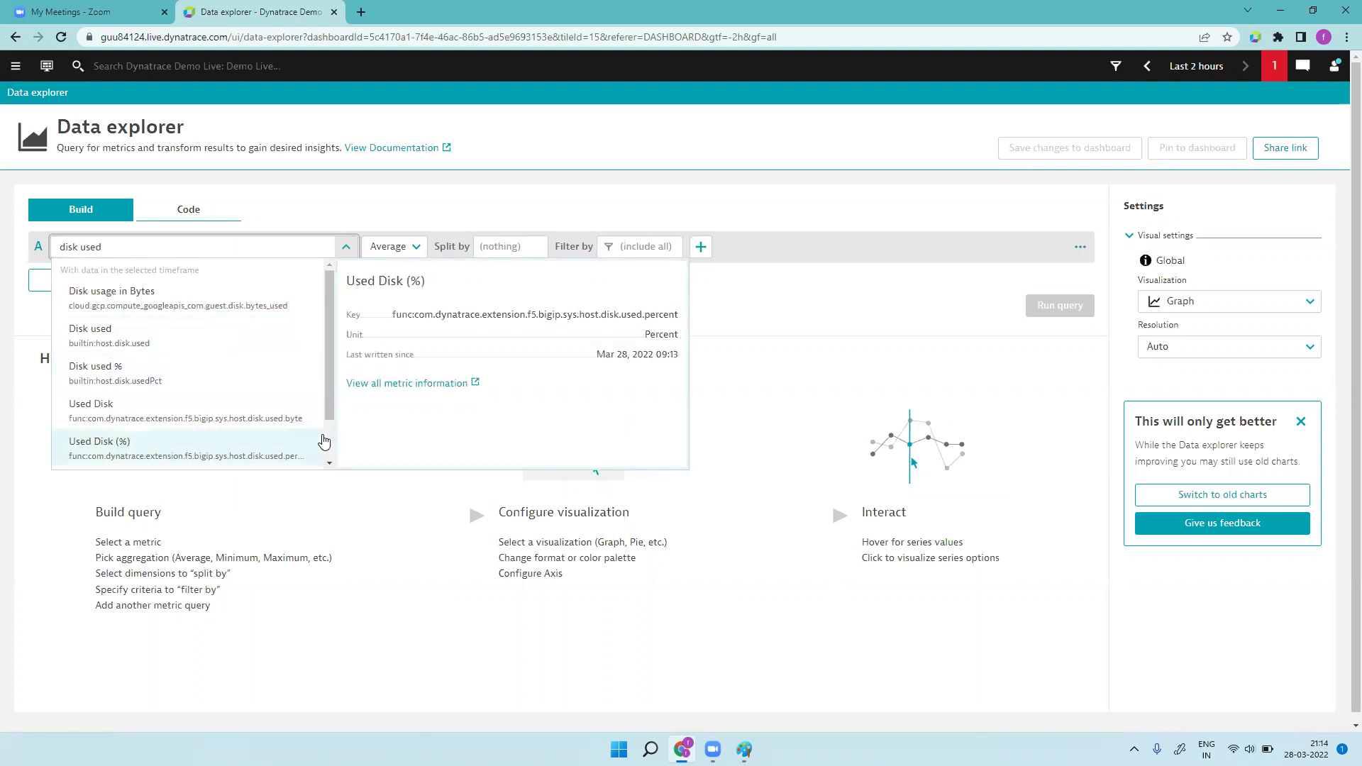
click(329, 464)
click(329, 465)
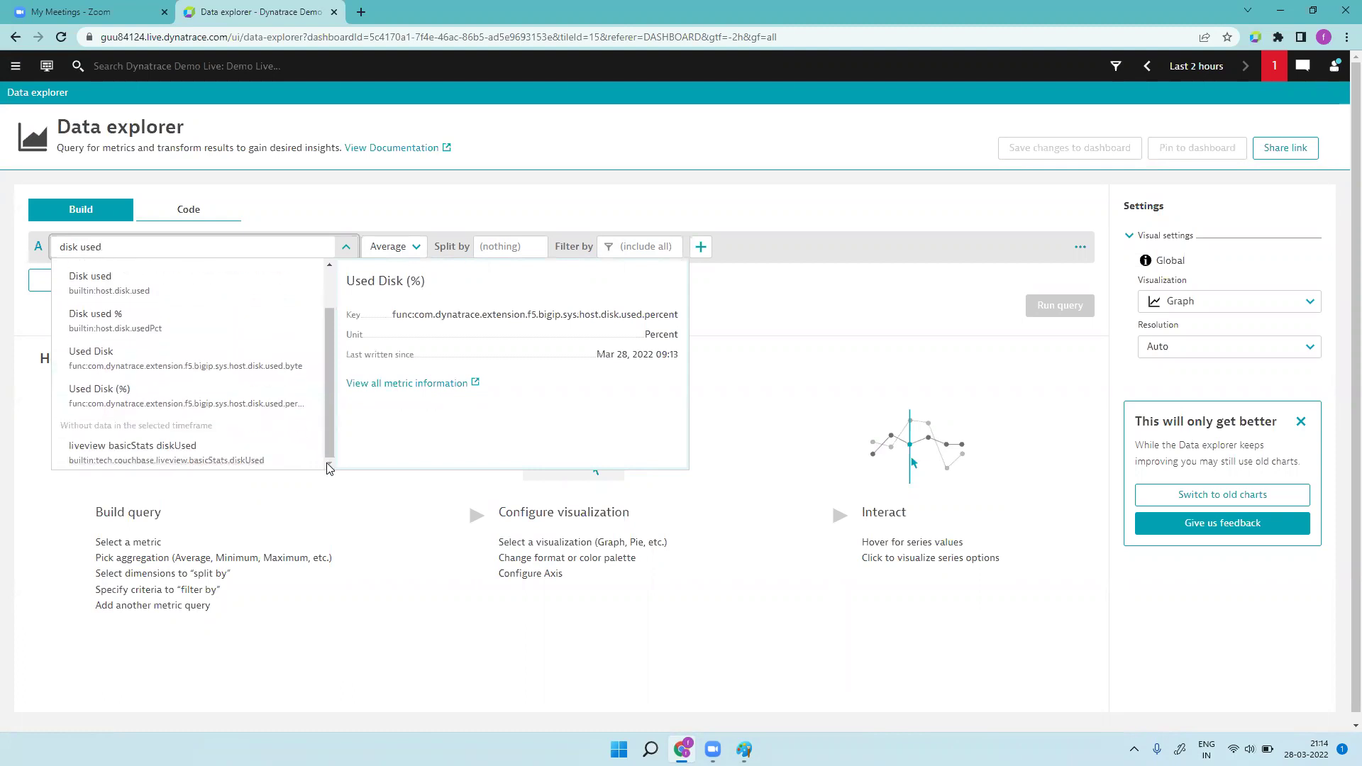
drag(328, 418, 329, 362)
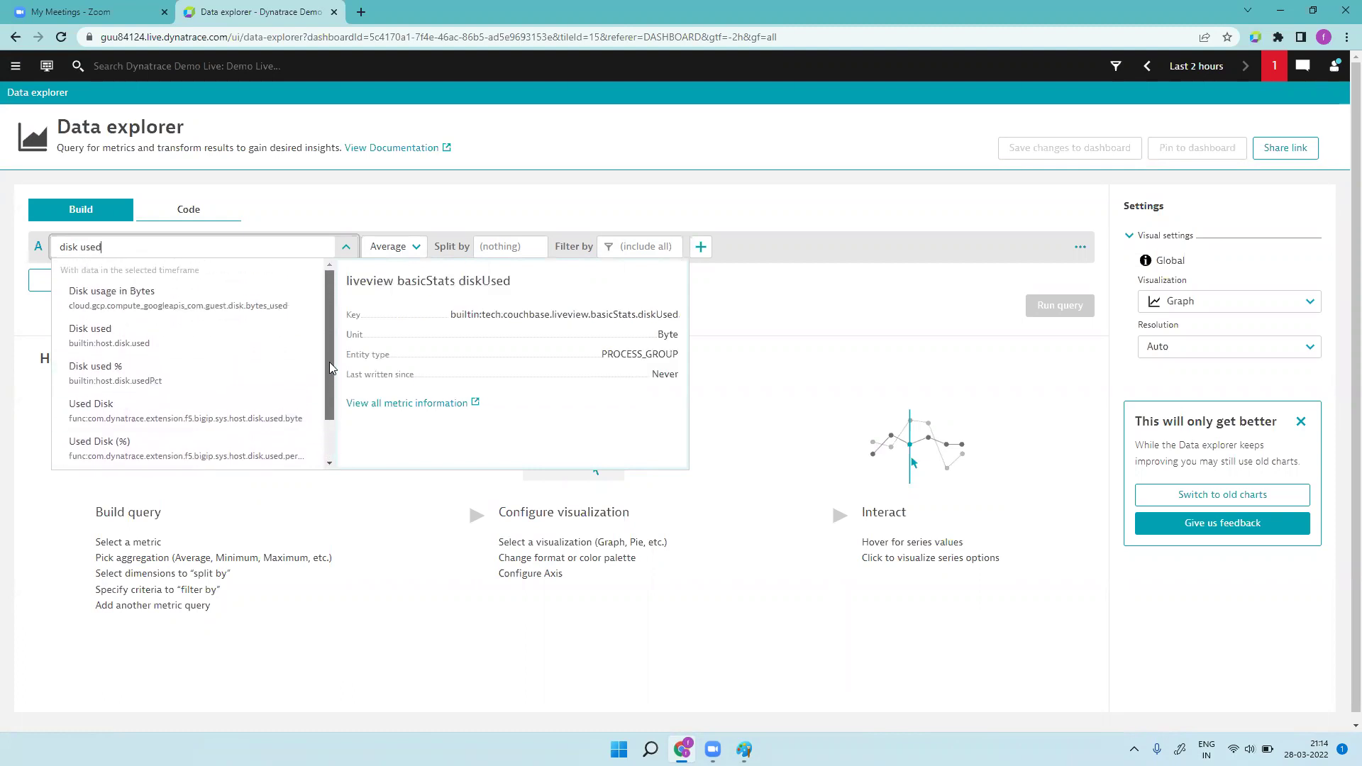
click(192, 333)
- Run the Disk used query split by Host and Disk and change its visualization to Top list
click(509, 246)
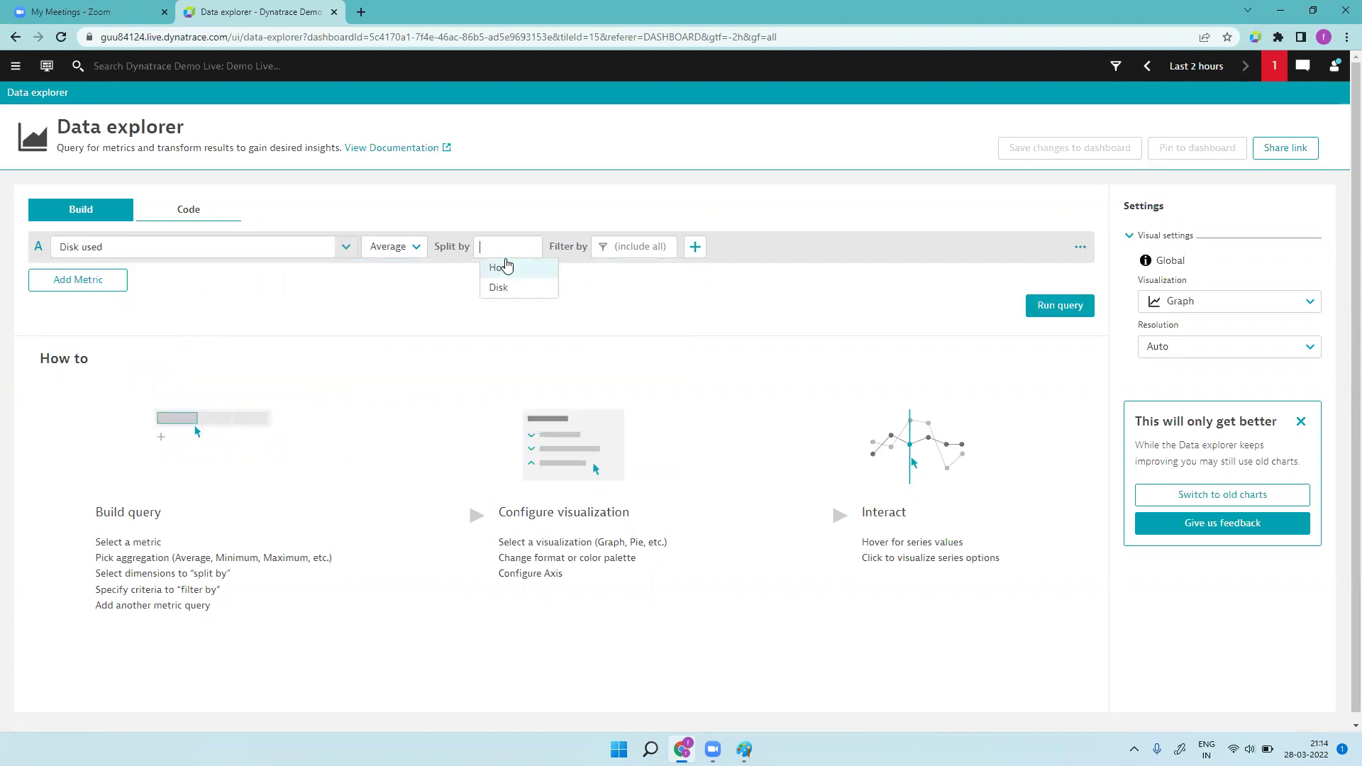
click(502, 267)
click(556, 266)
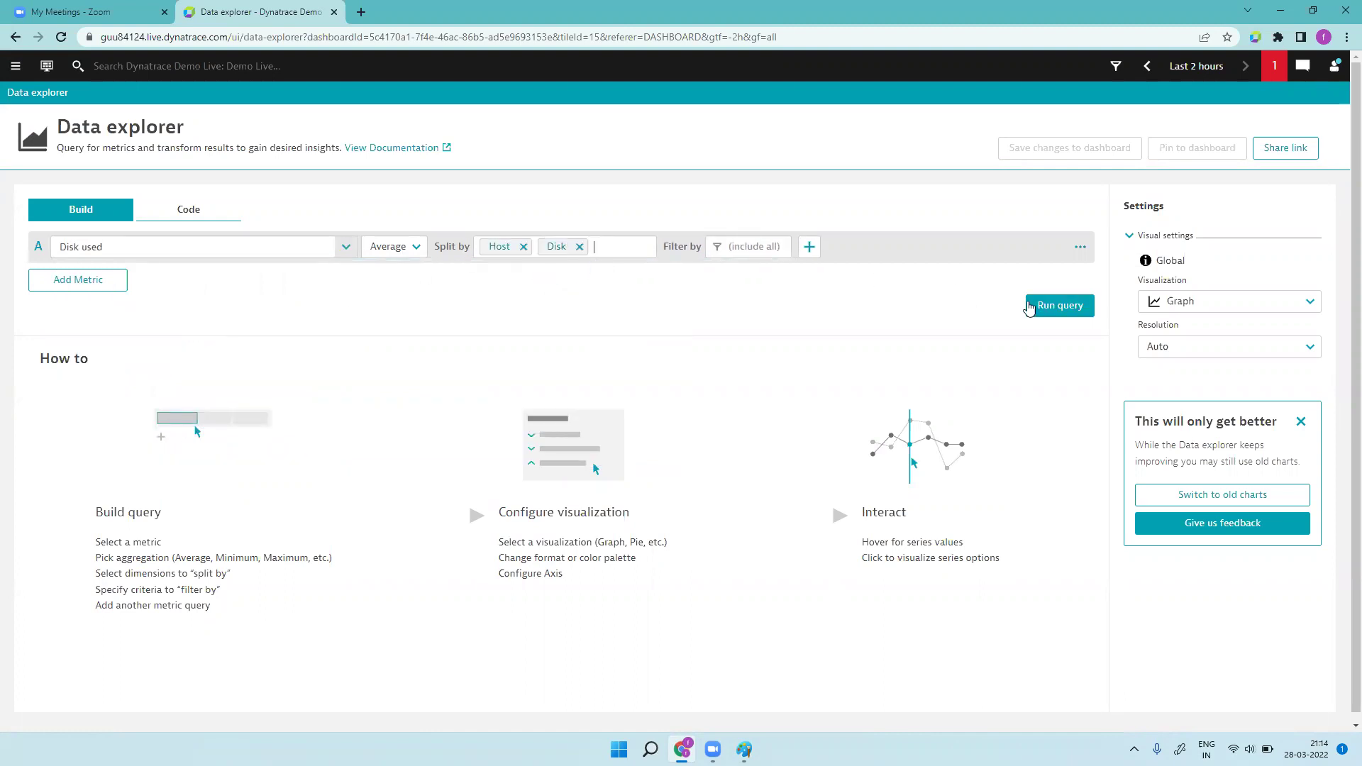
click(1035, 307)
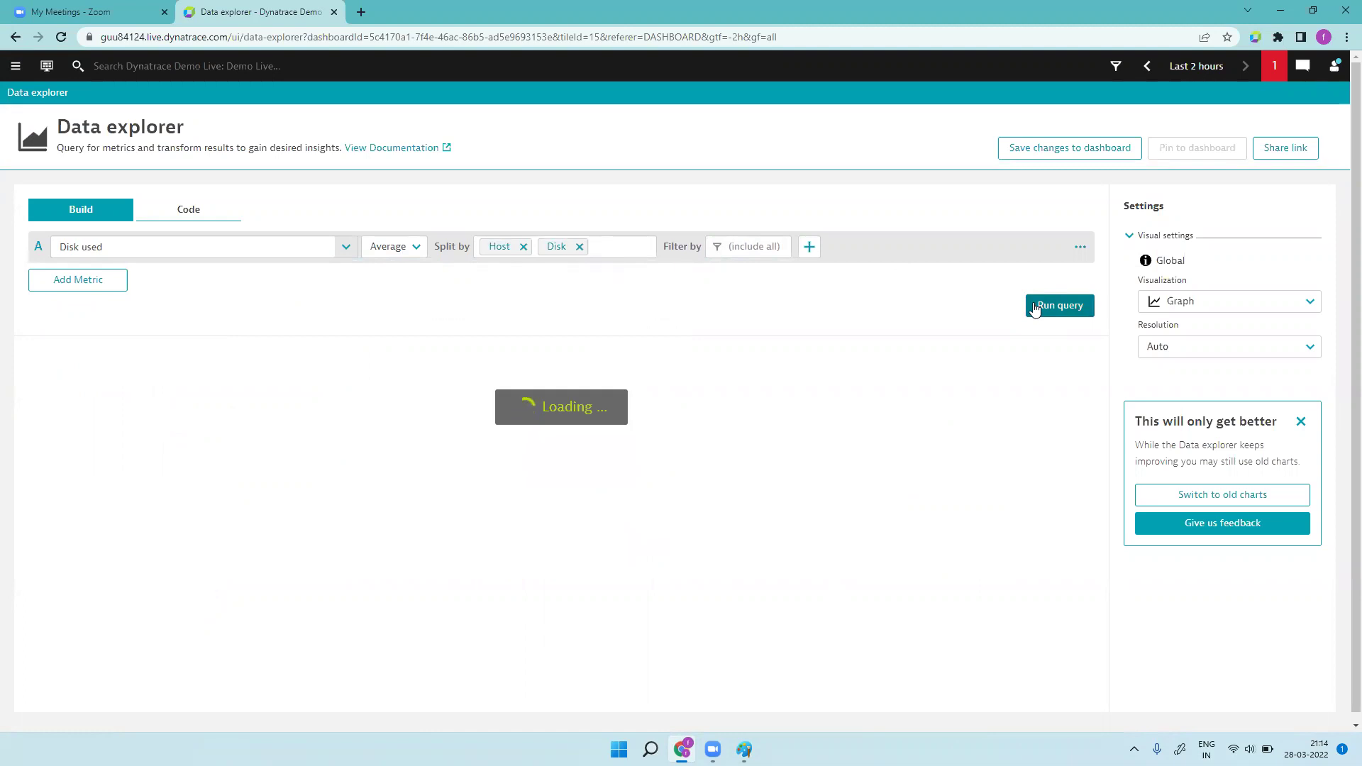
click(1277, 314)
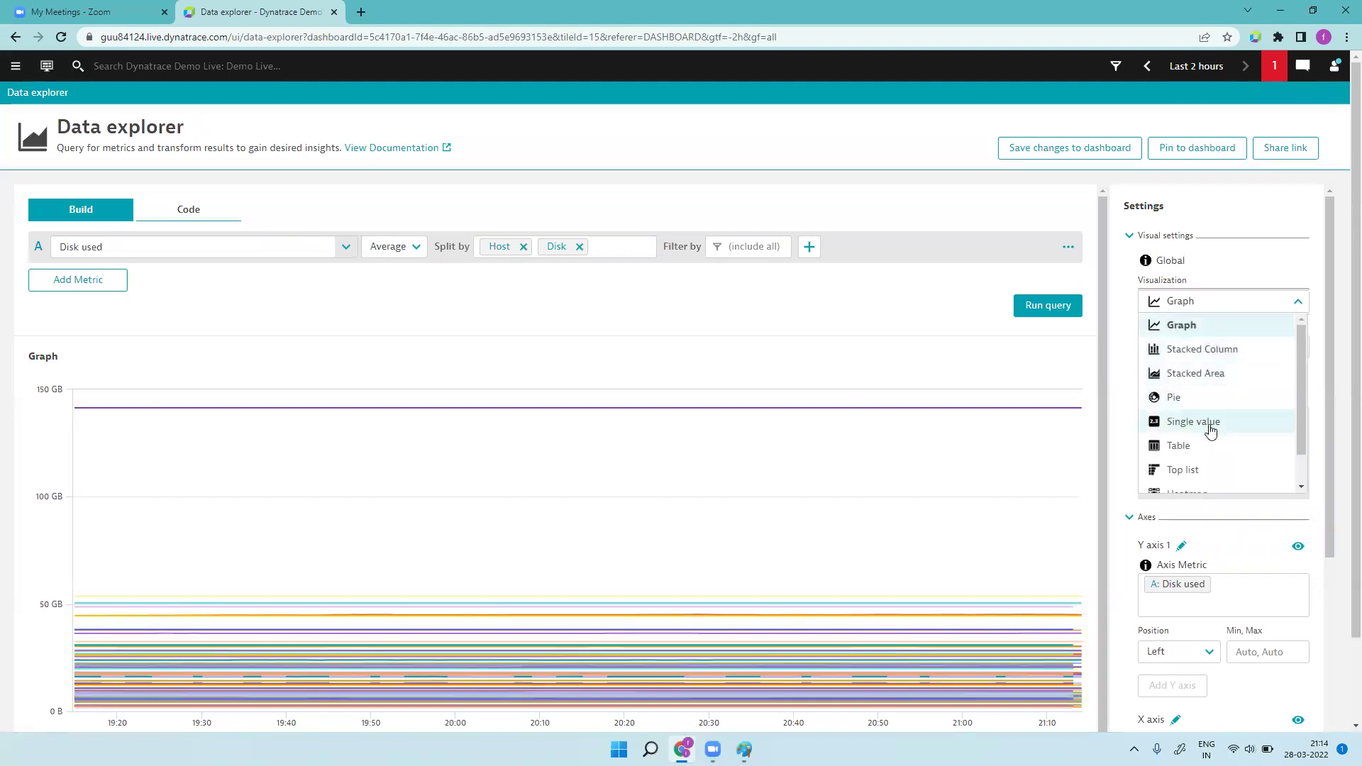
click(1184, 472)
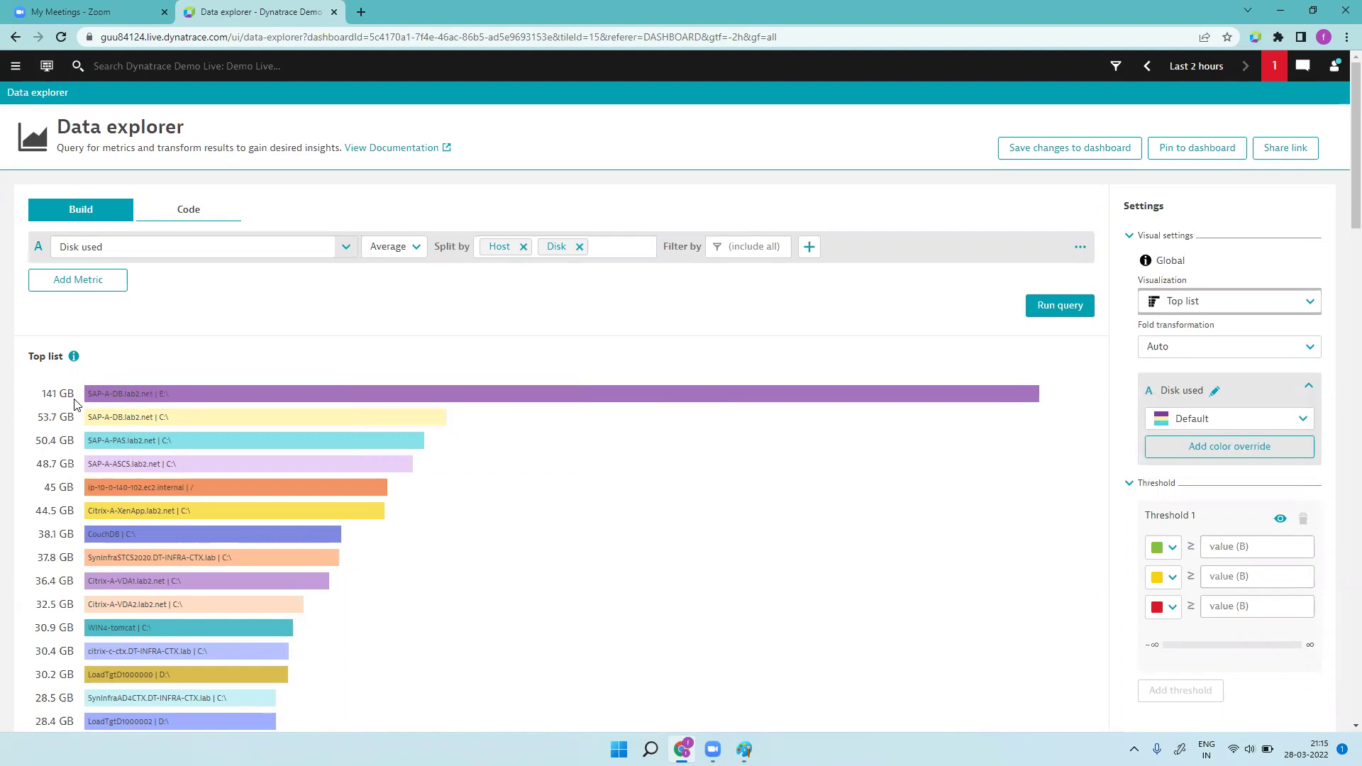
- Replace the query's metric with the host metric Disk used % (builtin:host.disk.usedPct)
click(229, 246)
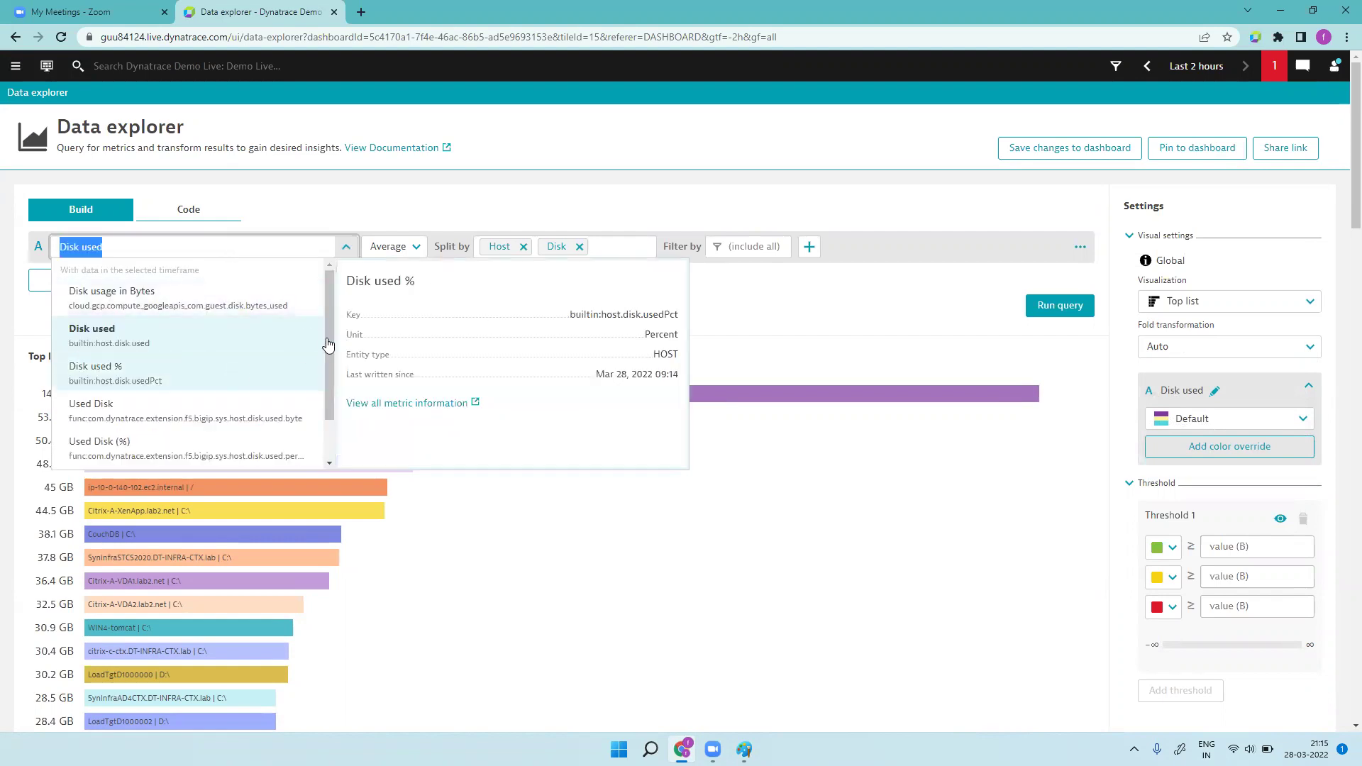
drag(328, 308, 332, 392)
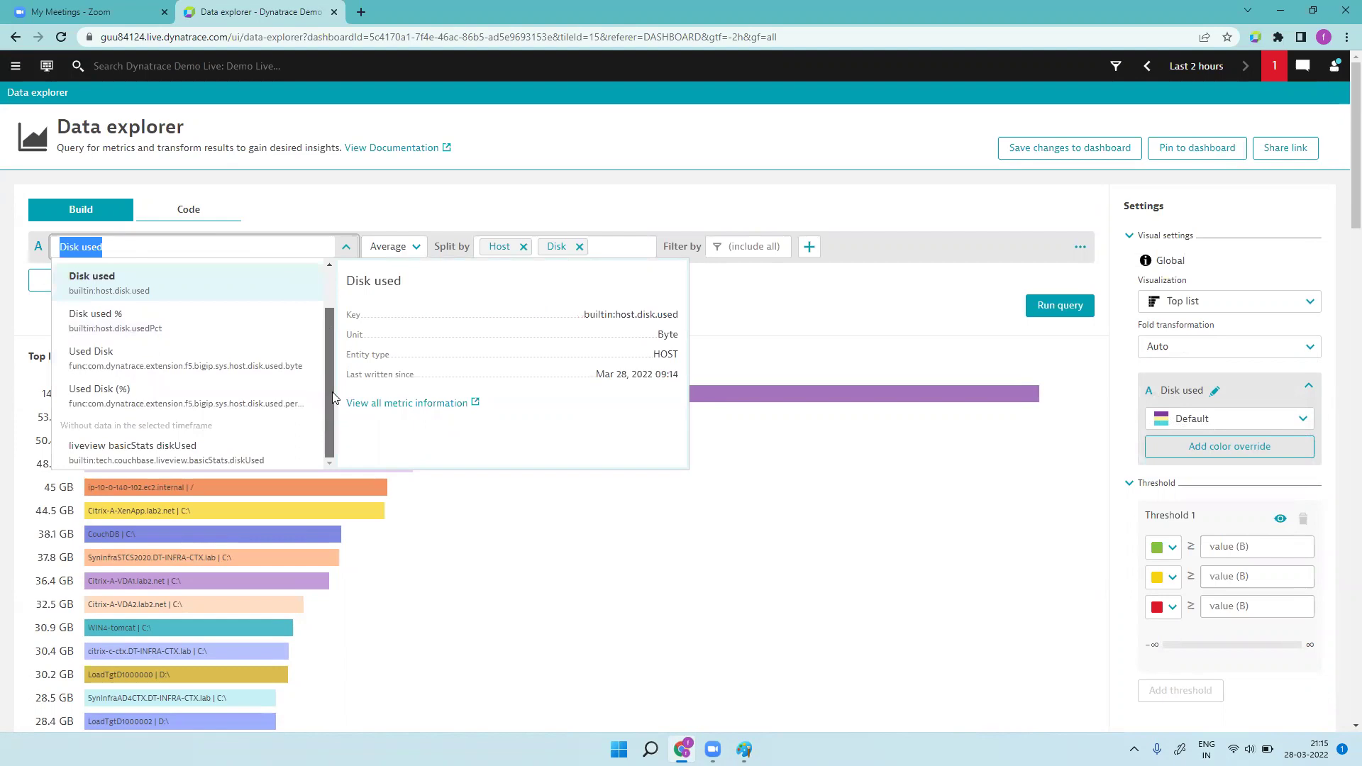
scroll(330, 329, up, 1)
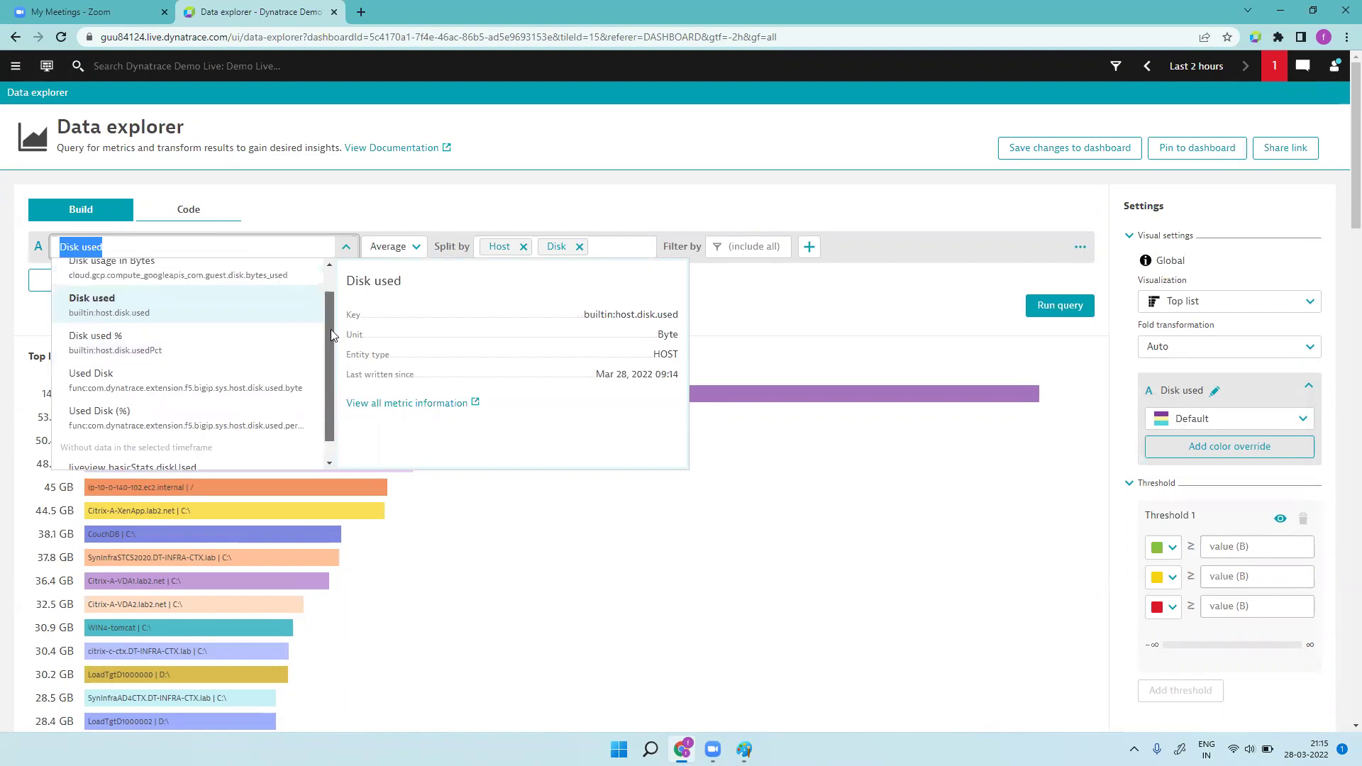
click(223, 348)
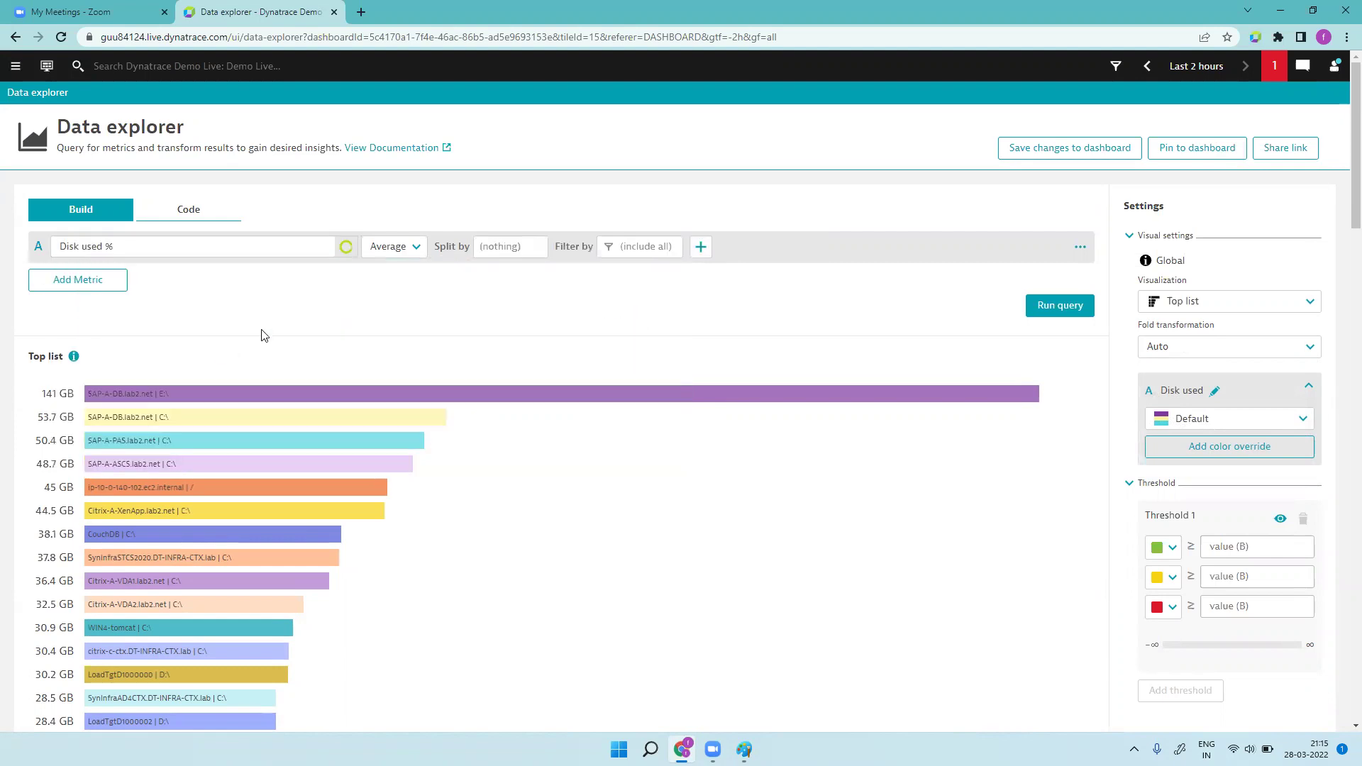
- Split the Disk used % query by Host and Disk and run it
click(632, 249)
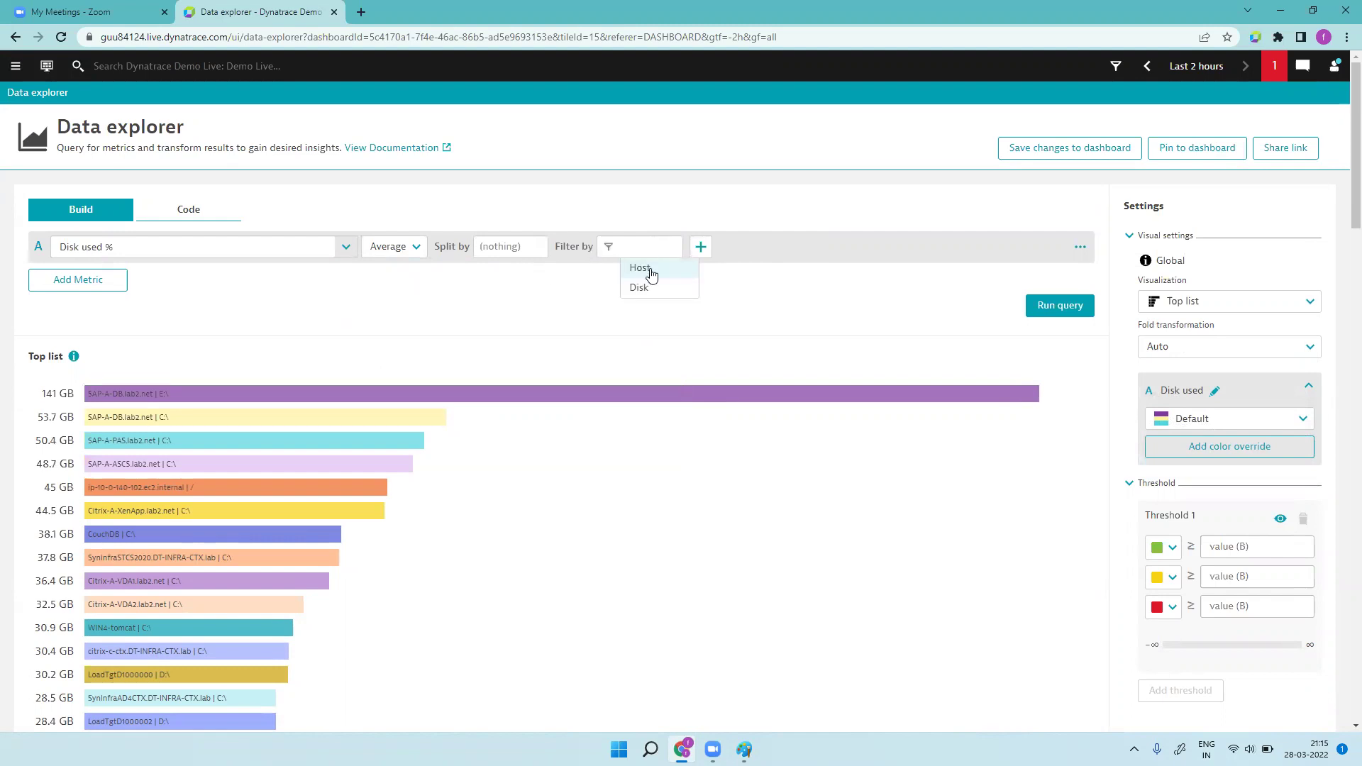
click(505, 246)
click(505, 269)
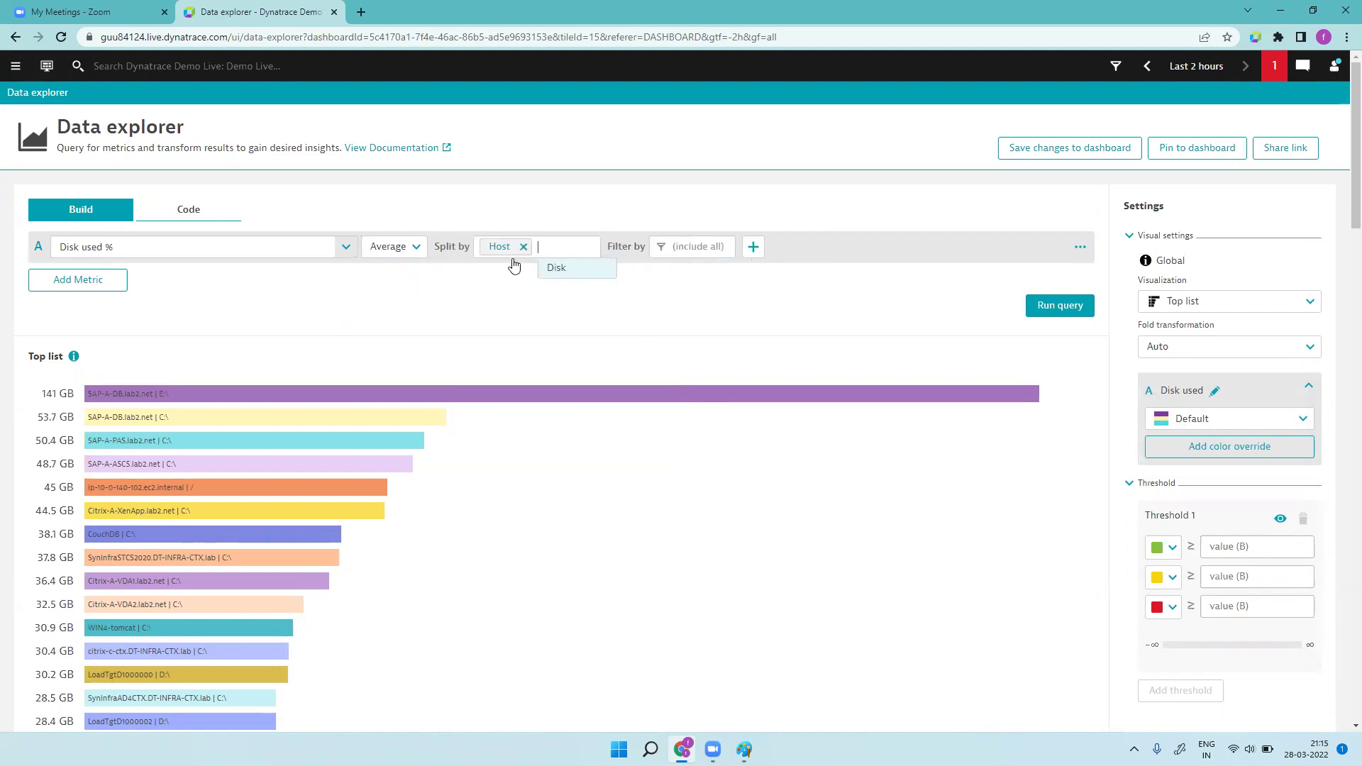
click(558, 268)
click(1030, 311)
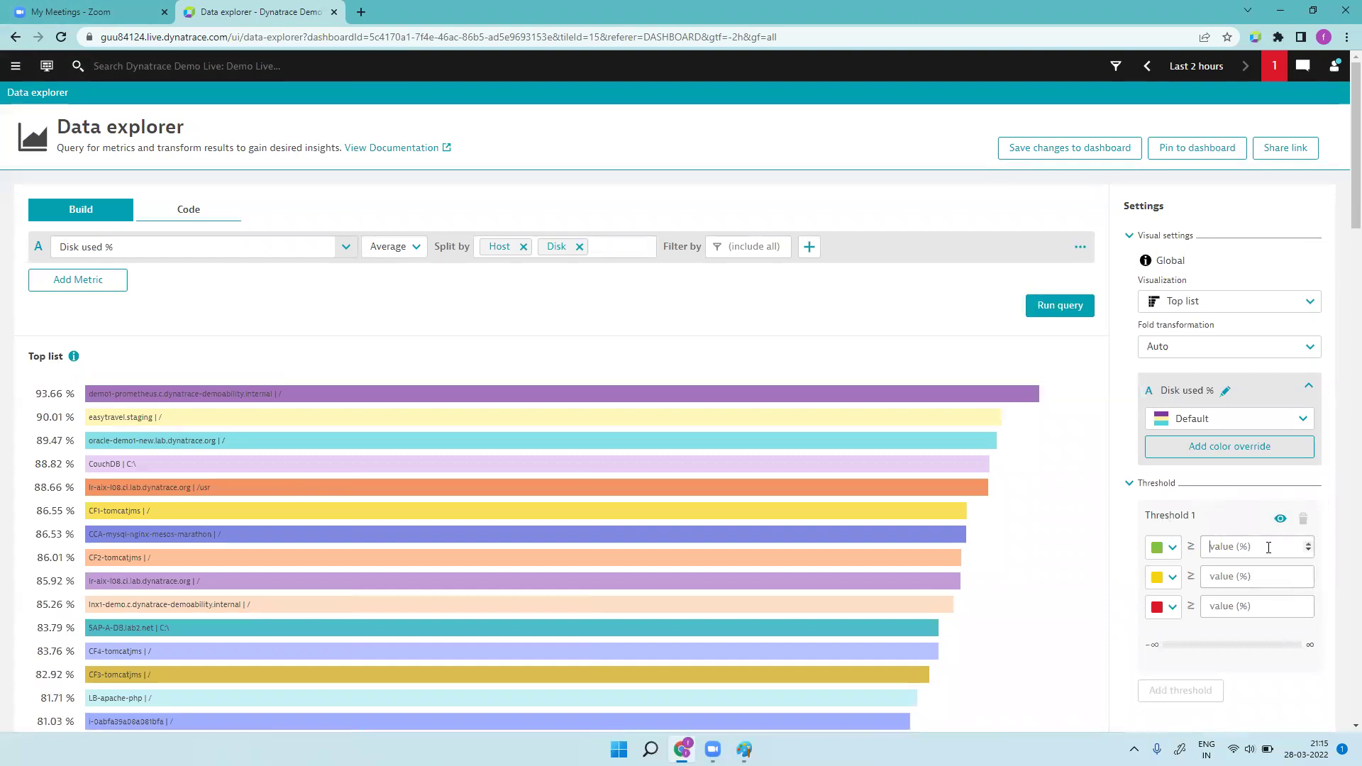
- Set the disk top list's thresholds to 70% for green, 80% for yellow and 90% for red
text(70)
click(1257, 567)
text(8)
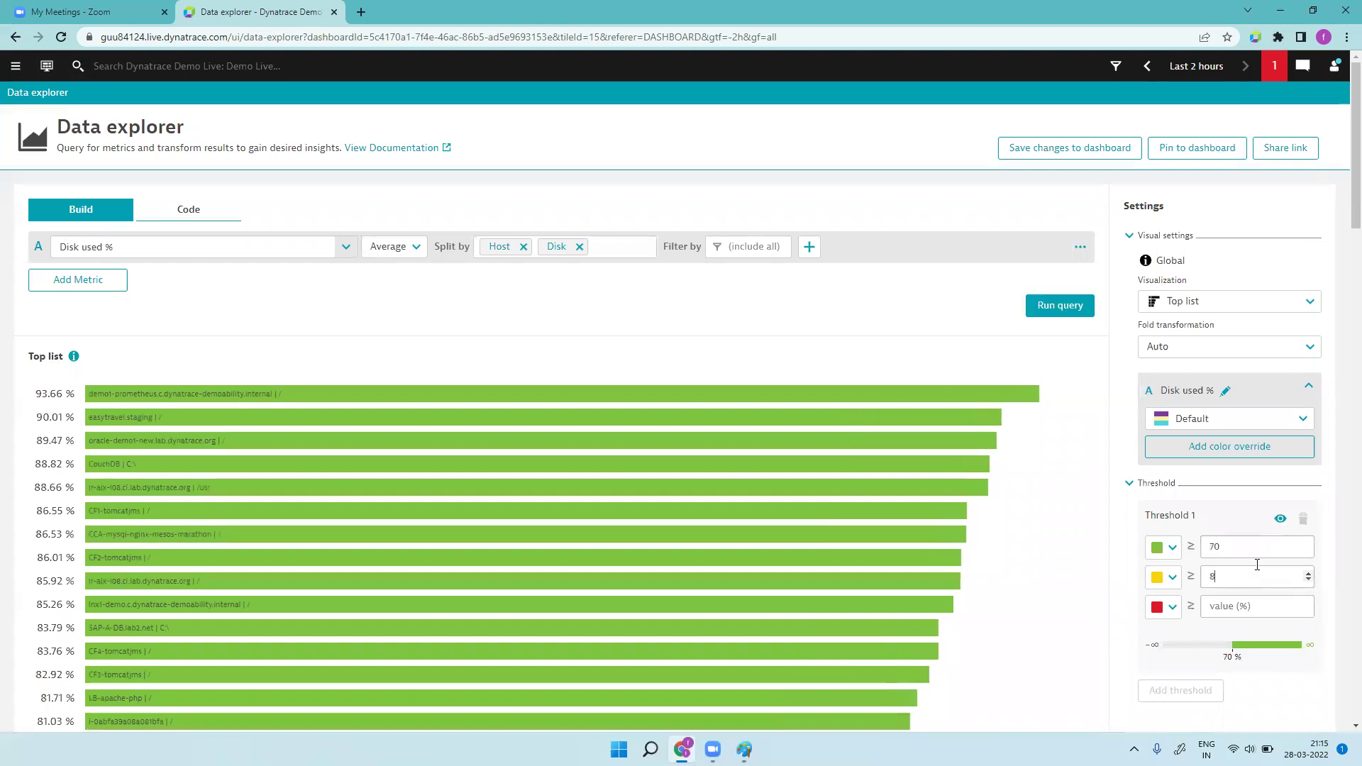
text(0)
click(1243, 600)
text(9)
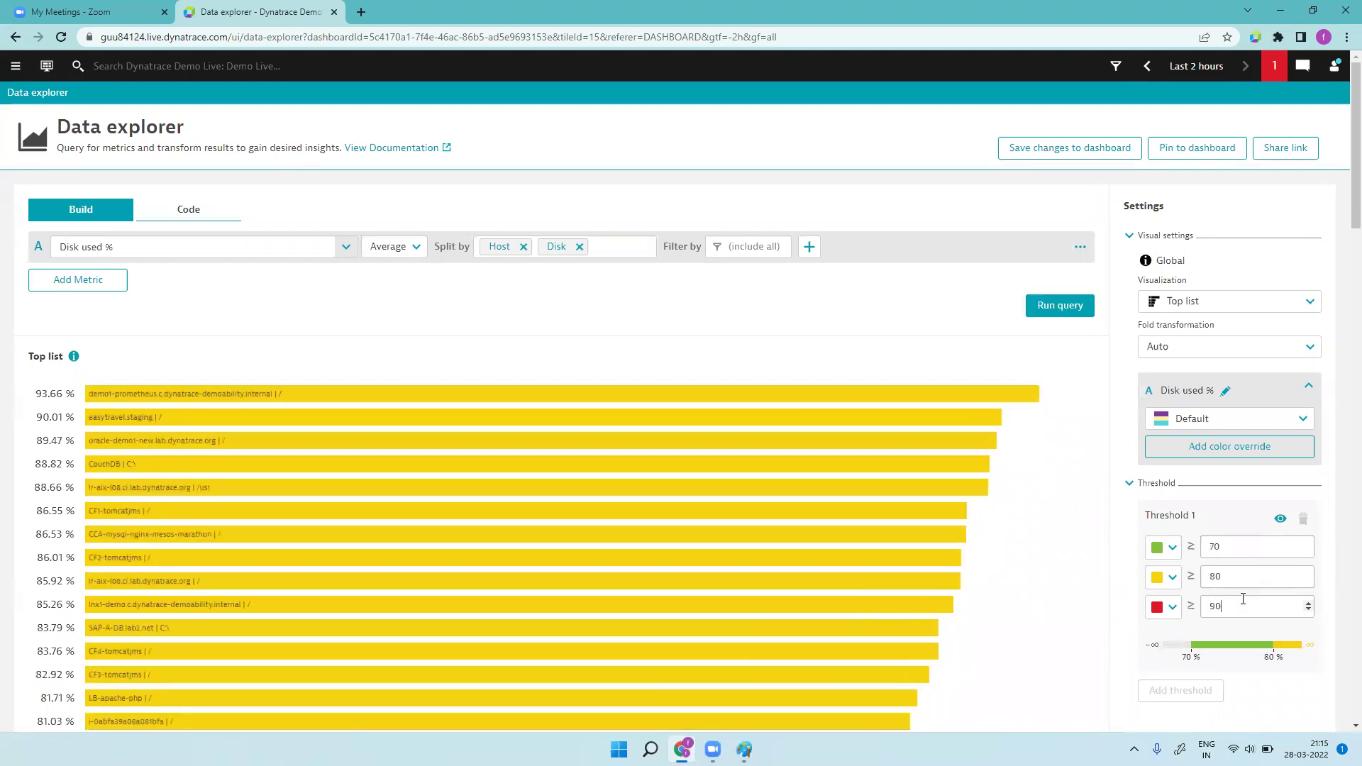
click(1012, 561)
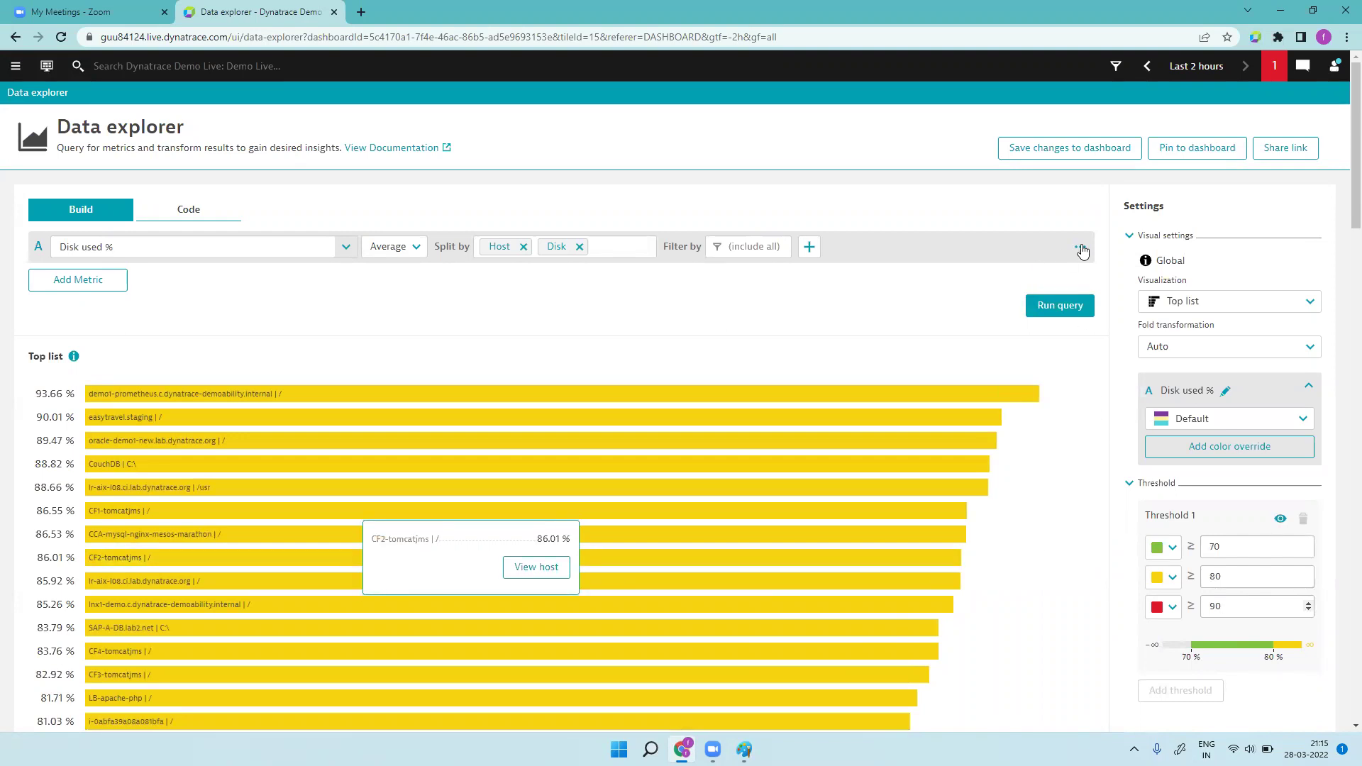
- Save the disk top list to the dashboard, enlarge the disk usage tile and finish editing
click(1086, 149)
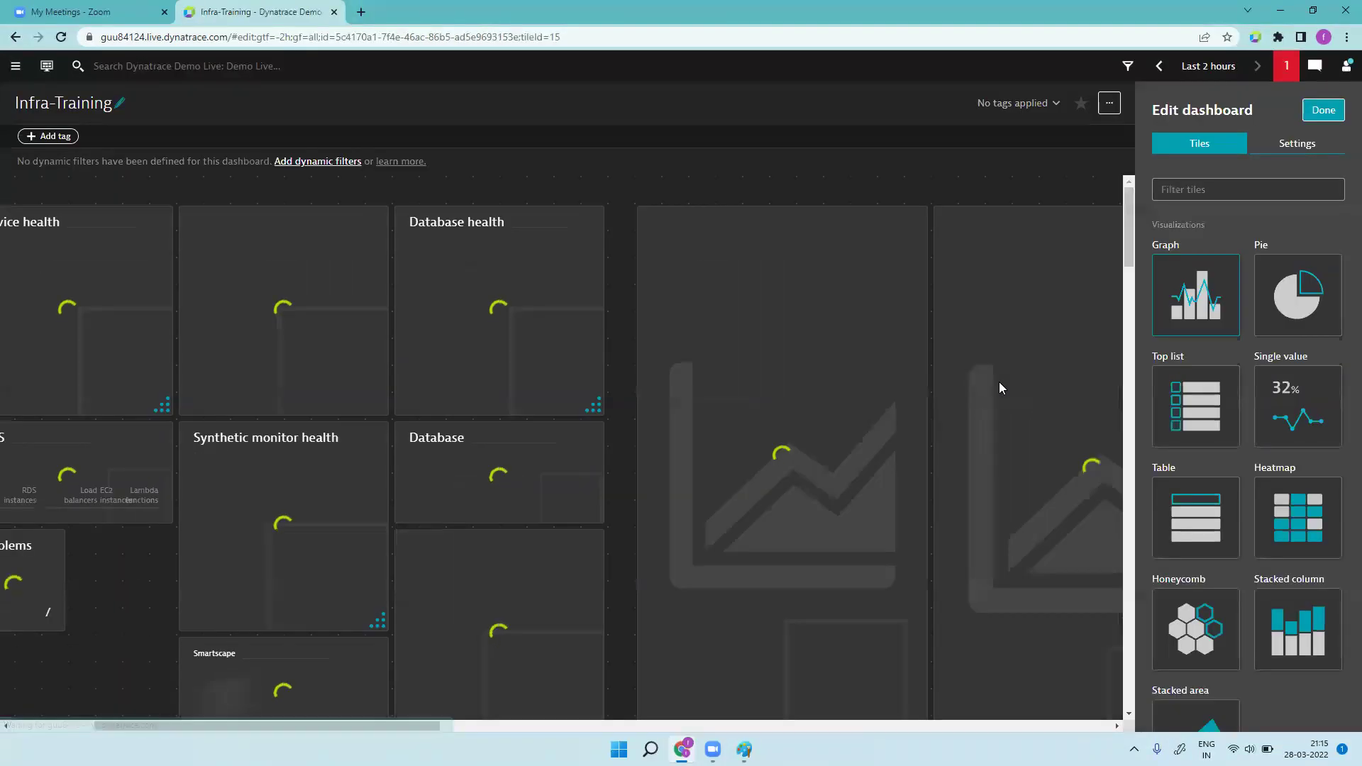
mouse_move(669, 407)
mouse_down()
mouse_move(681, 720)
mouse_move(736, 721)
mouse_up()
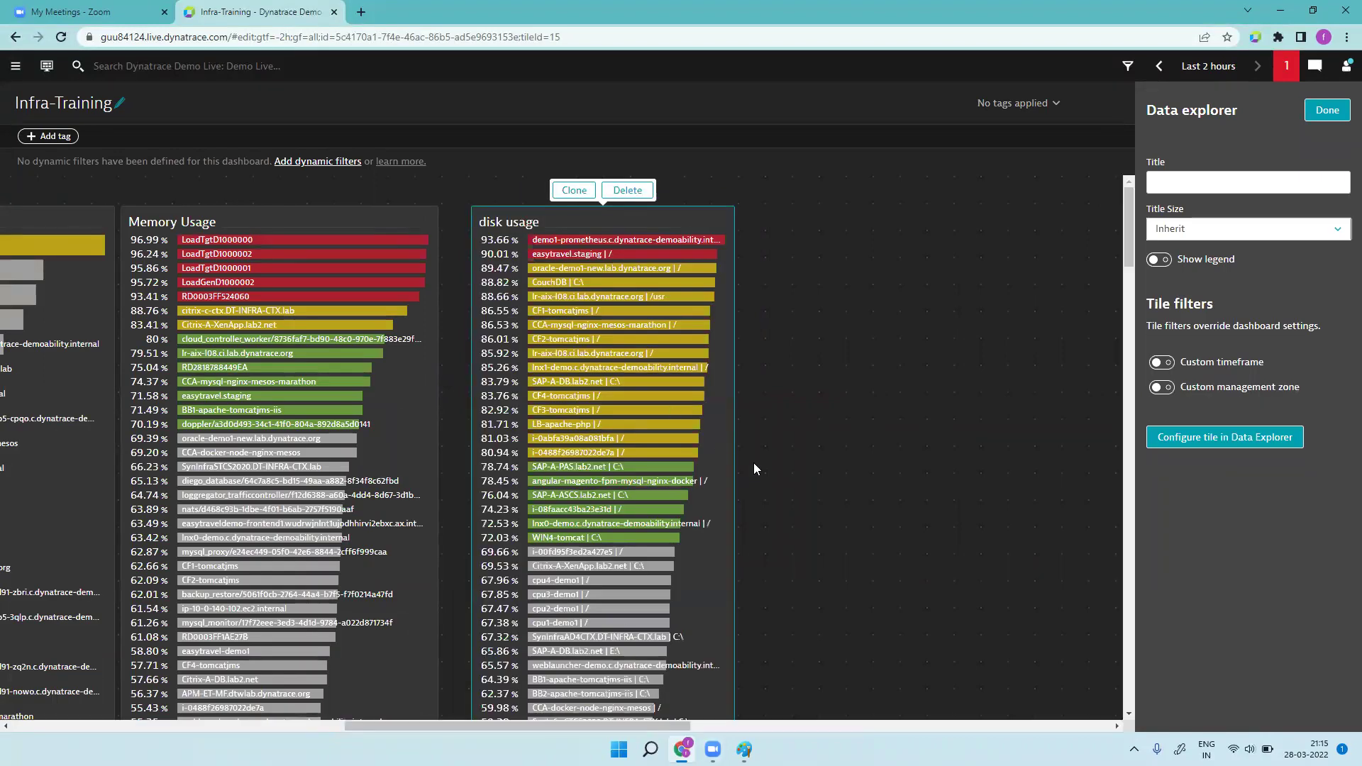
click(1327, 112)
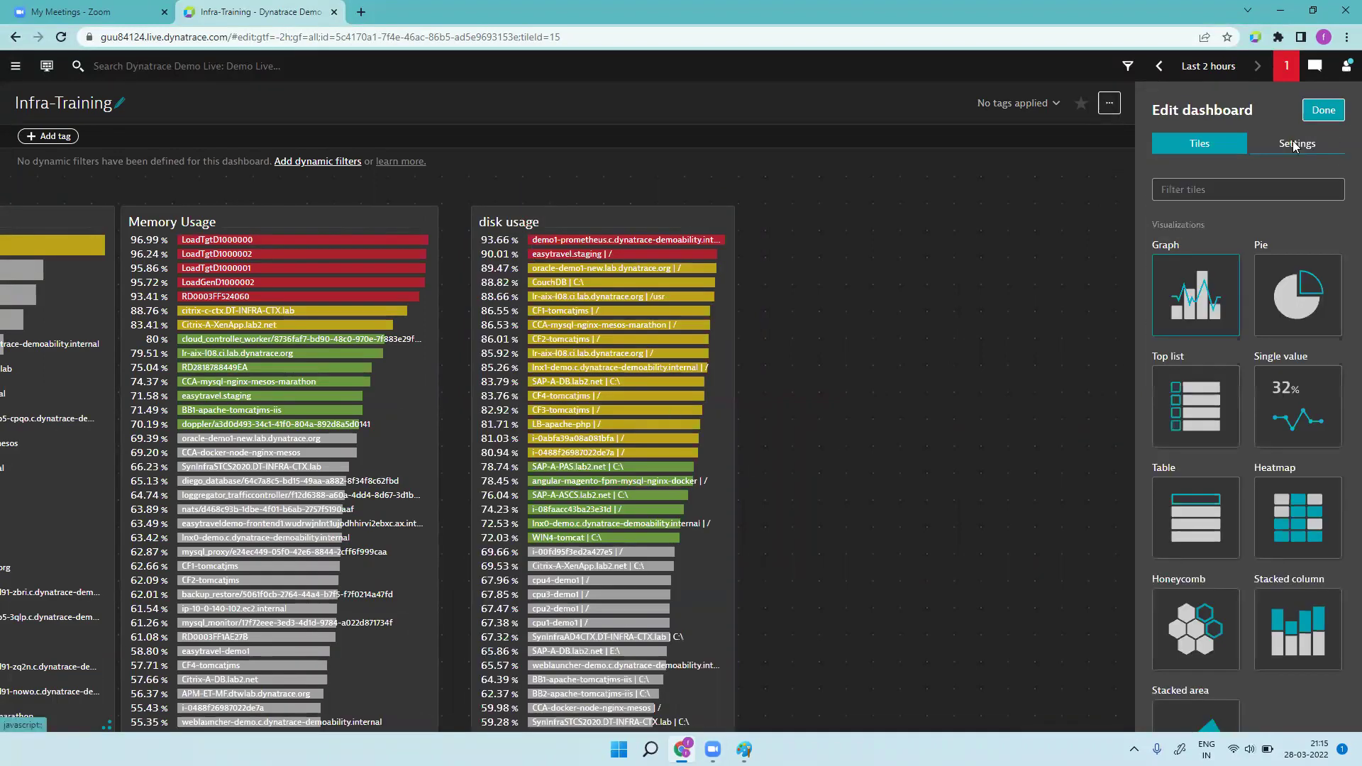
click(1324, 110)
- Reopen the dashboard for editing and shorten the Memory Usage tile to line up with the CPU Usage tile's lower edge
click(1293, 102)
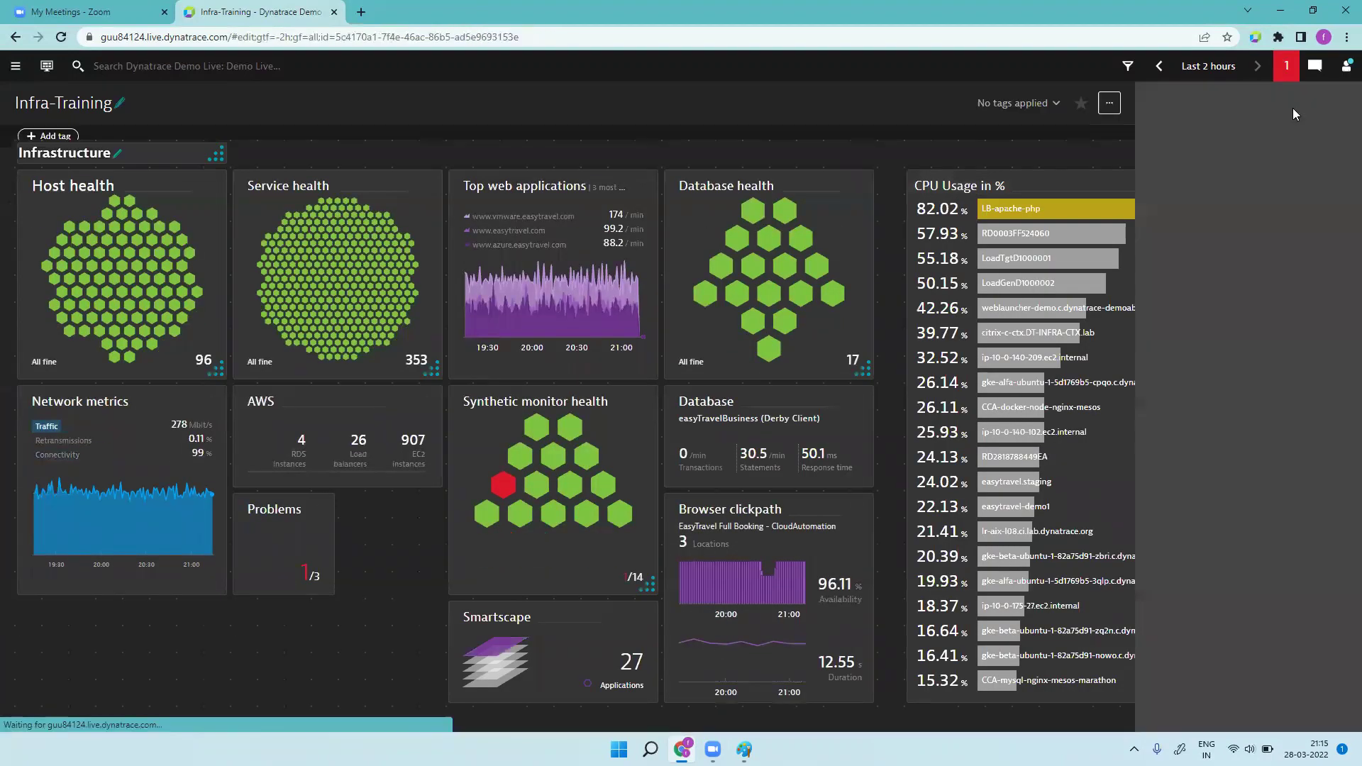
click(372, 726)
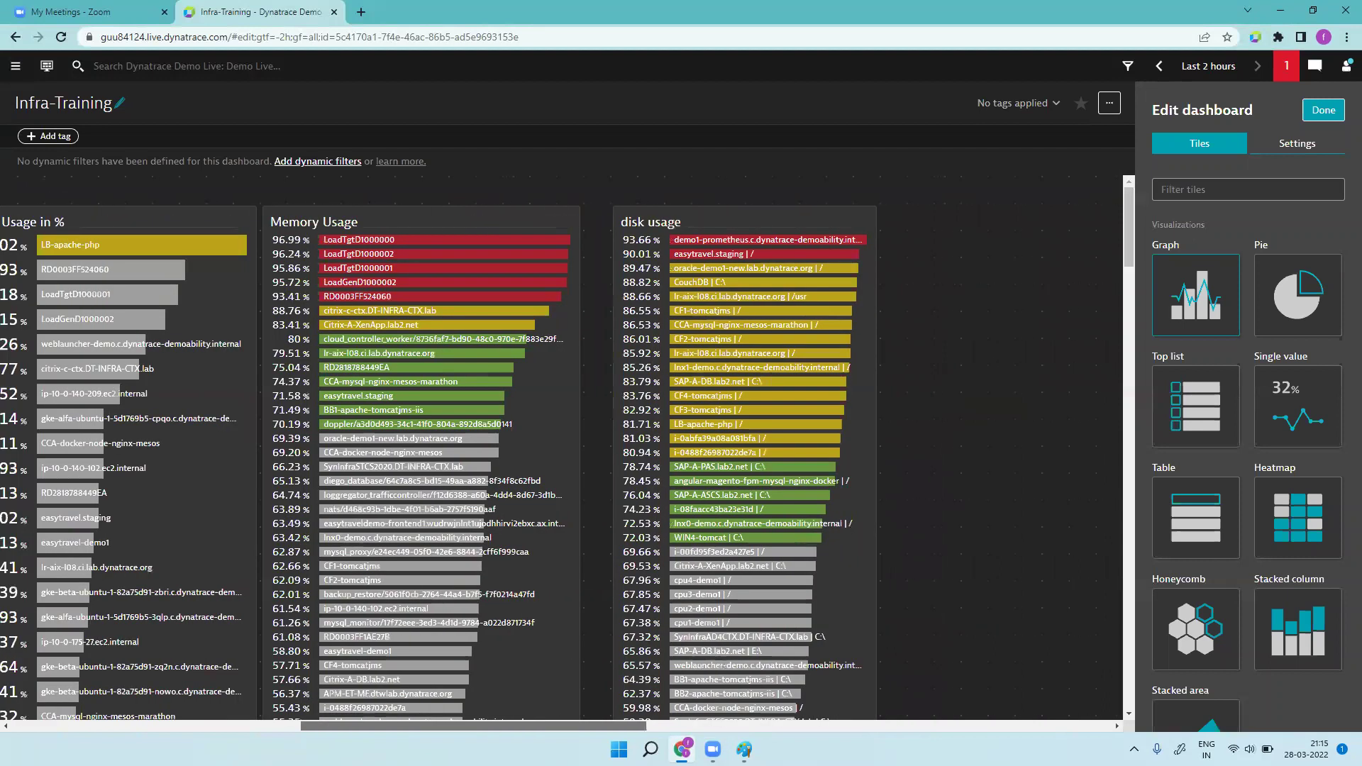
click(1127, 253)
drag(578, 726, 471, 731)
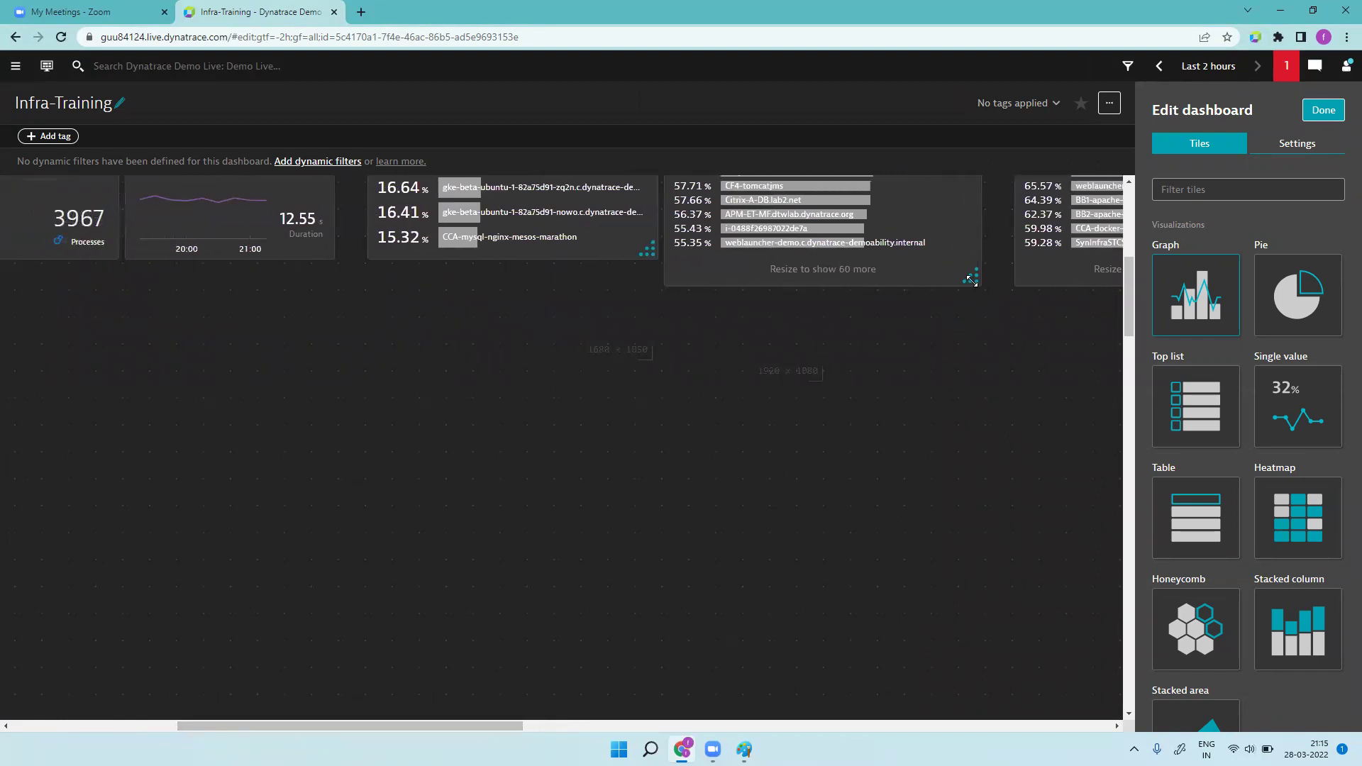
click(970, 278)
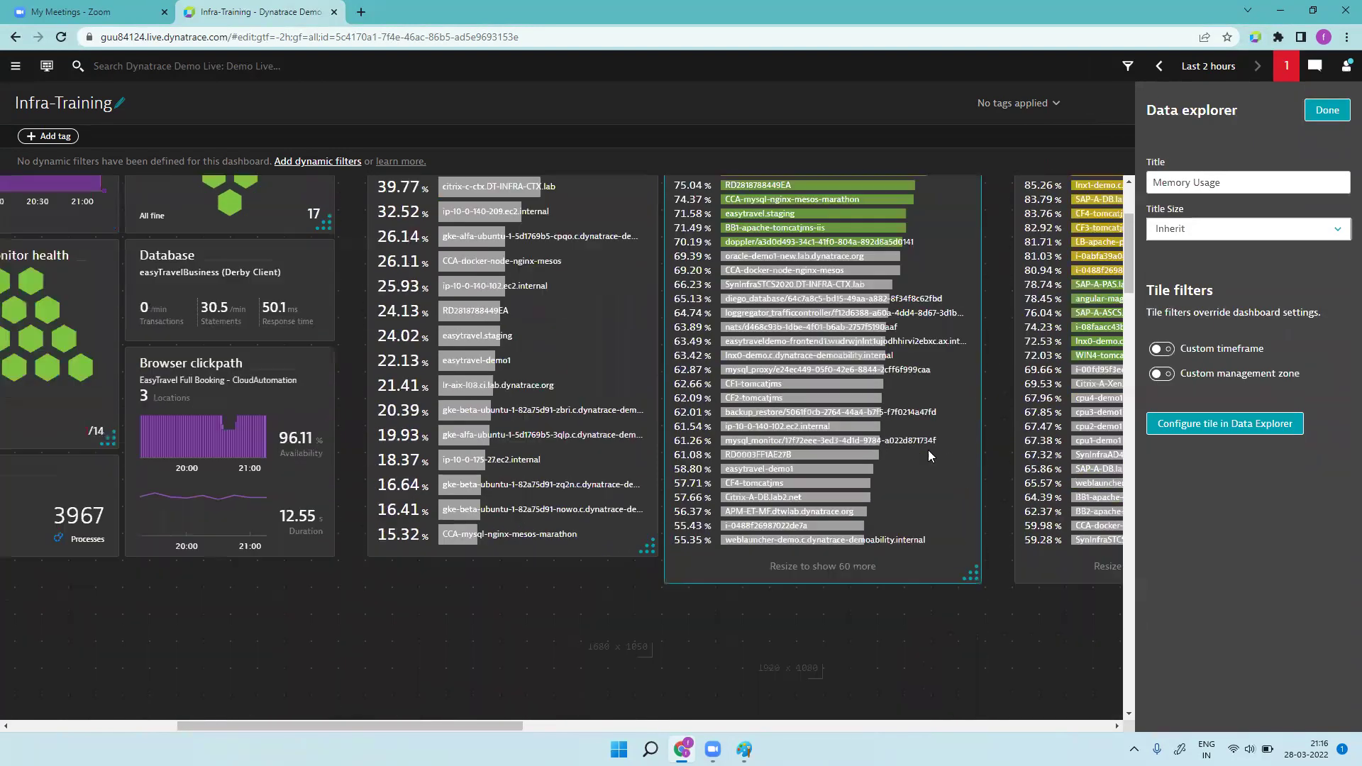
scroll(931, 456, down, 3)
drag(966, 353, 965, 331)
- Shorten the disk usage tile so its lower edge lines up with the Memory Usage tile
drag(511, 728, 606, 730)
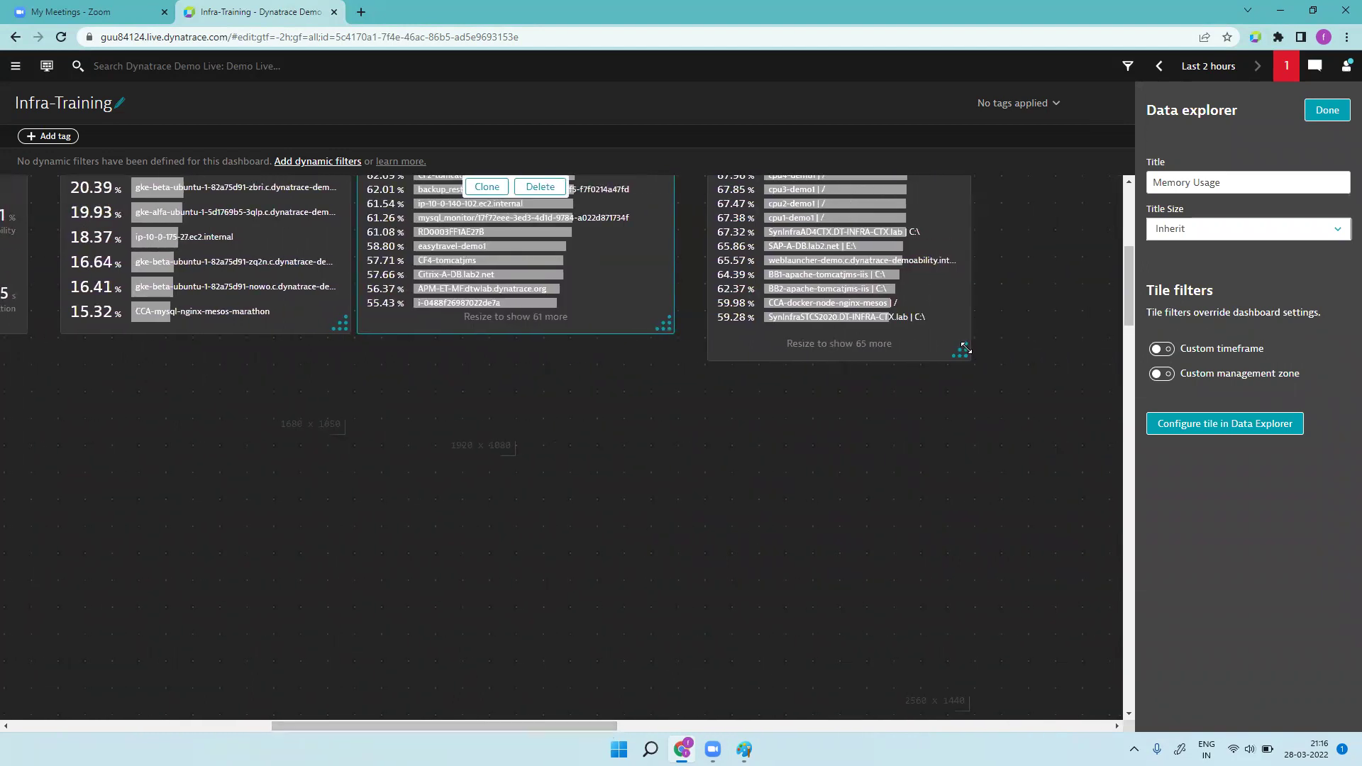
drag(965, 338, 963, 332)
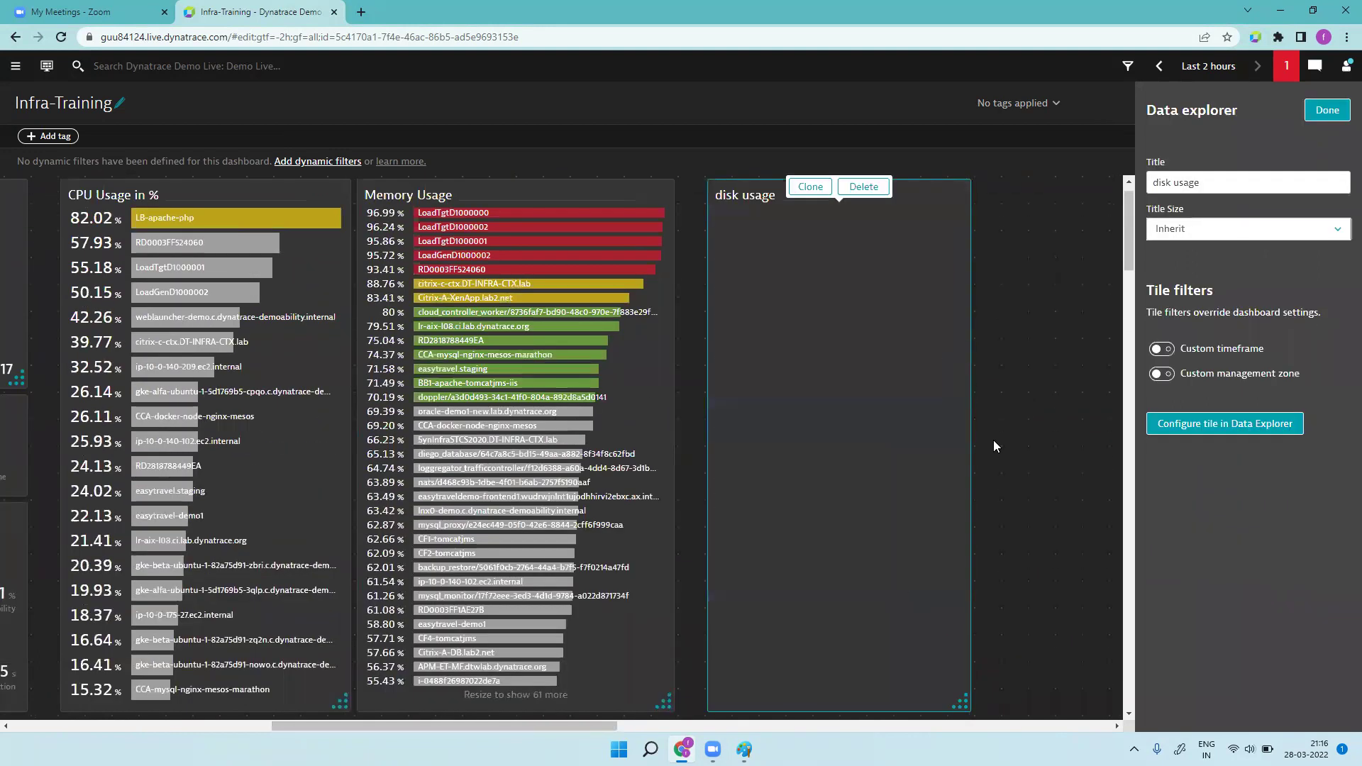
click(637, 485)
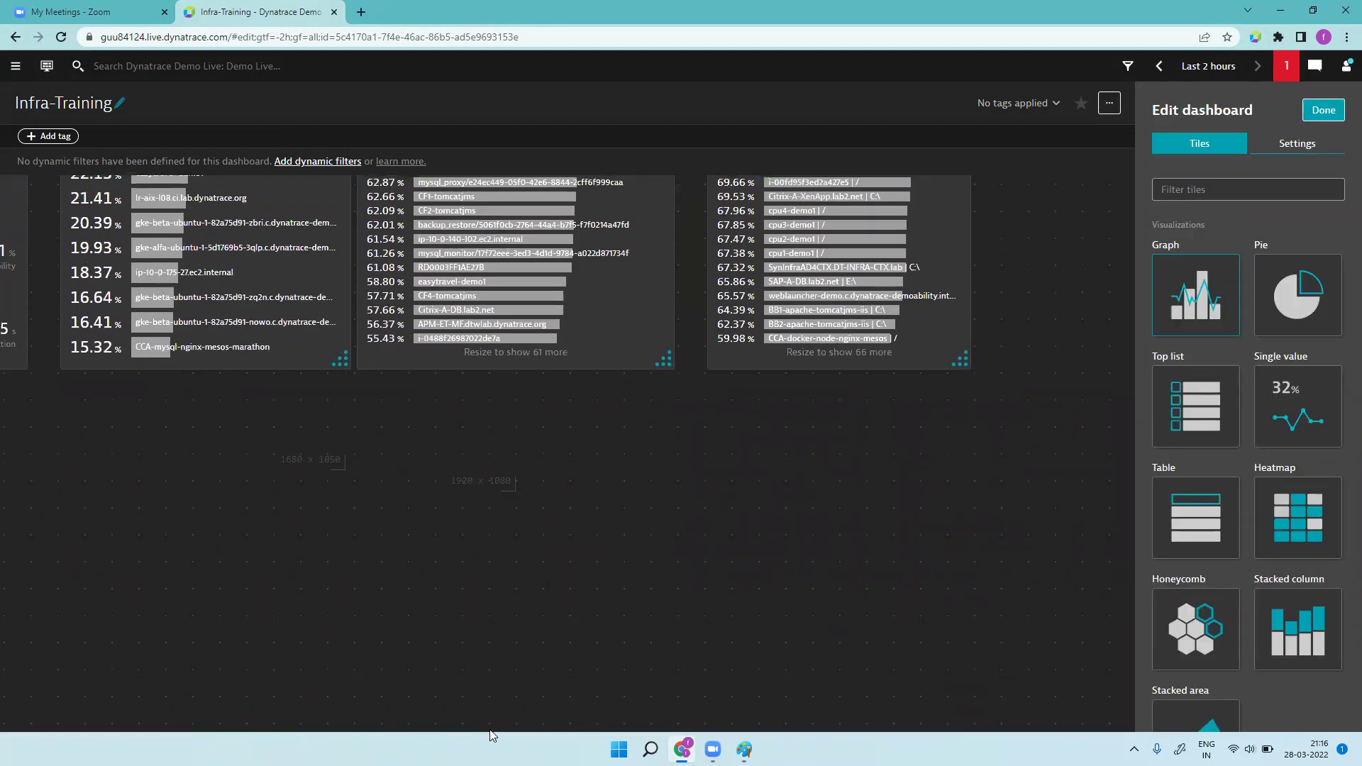
- Add a Graph tile below the CPU Usage tile and title it "process CPU Usage"
drag(475, 725, 375, 721)
mouse_move(1202, 312)
mouse_down()
mouse_move(611, 462)
mouse_move(592, 486)
mouse_move(557, 486)
mouse_move(593, 487)
mouse_move(568, 488)
mouse_up()
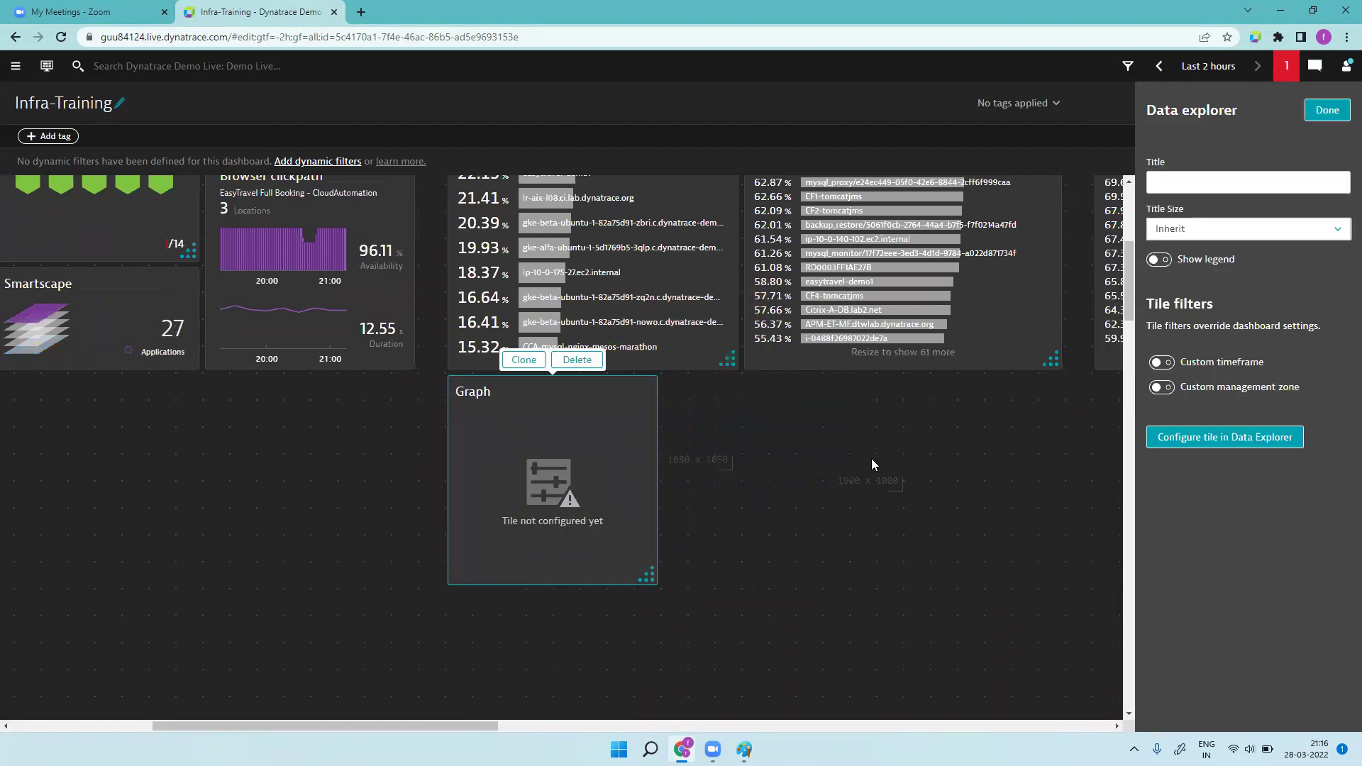
click(1228, 189)
text(process)
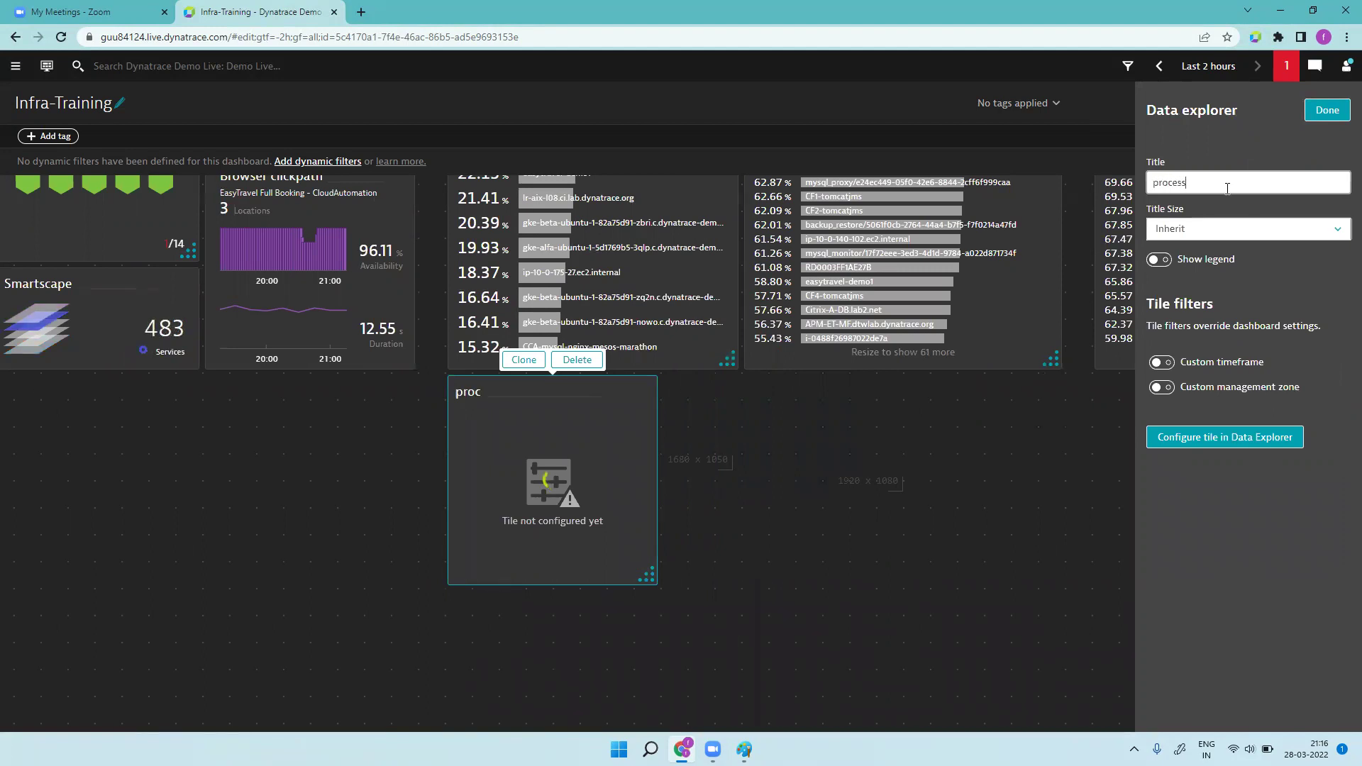
text( CPU USAGE)
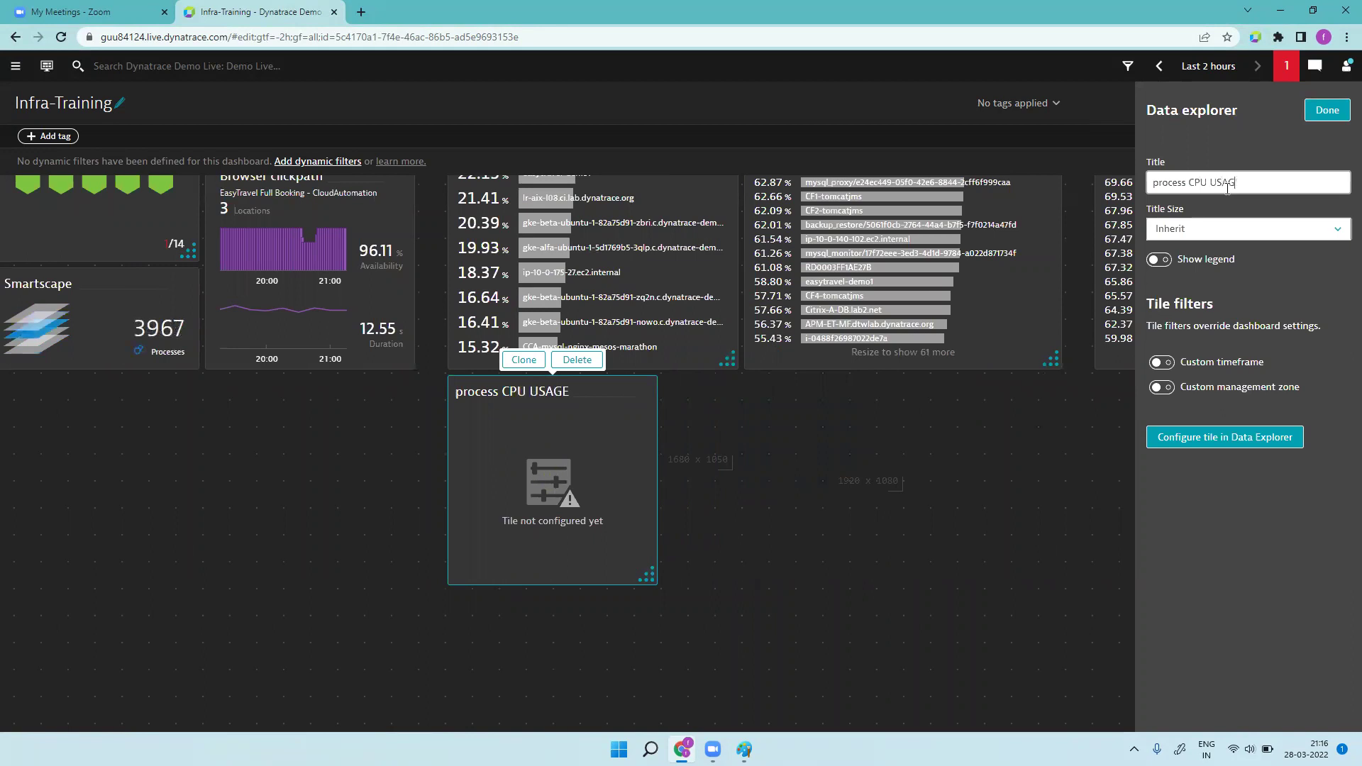
key(BackSpace)
text(sage)
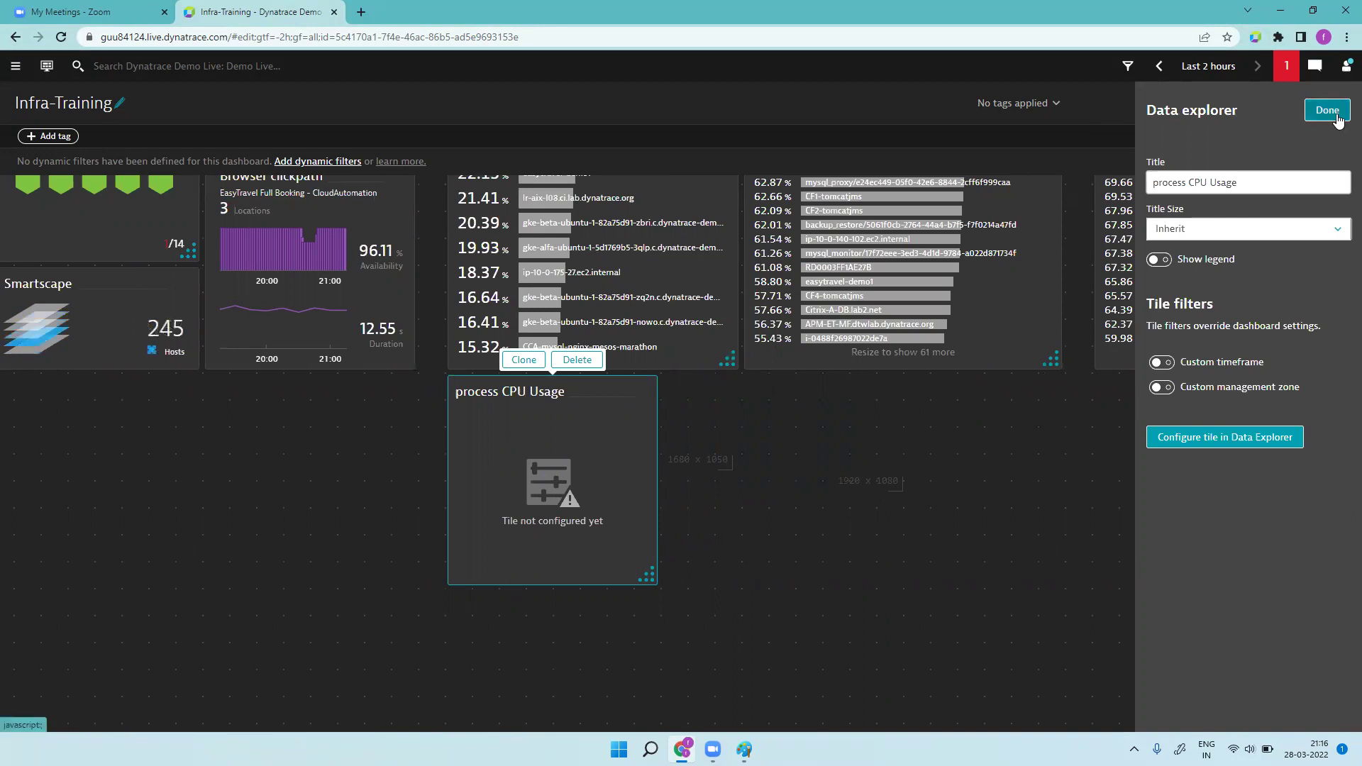
- Configure the process CPU Usage tile in Data explorer with the metric Process CPU usage (builtin:tech.generic.cpu.usage)
click(1226, 440)
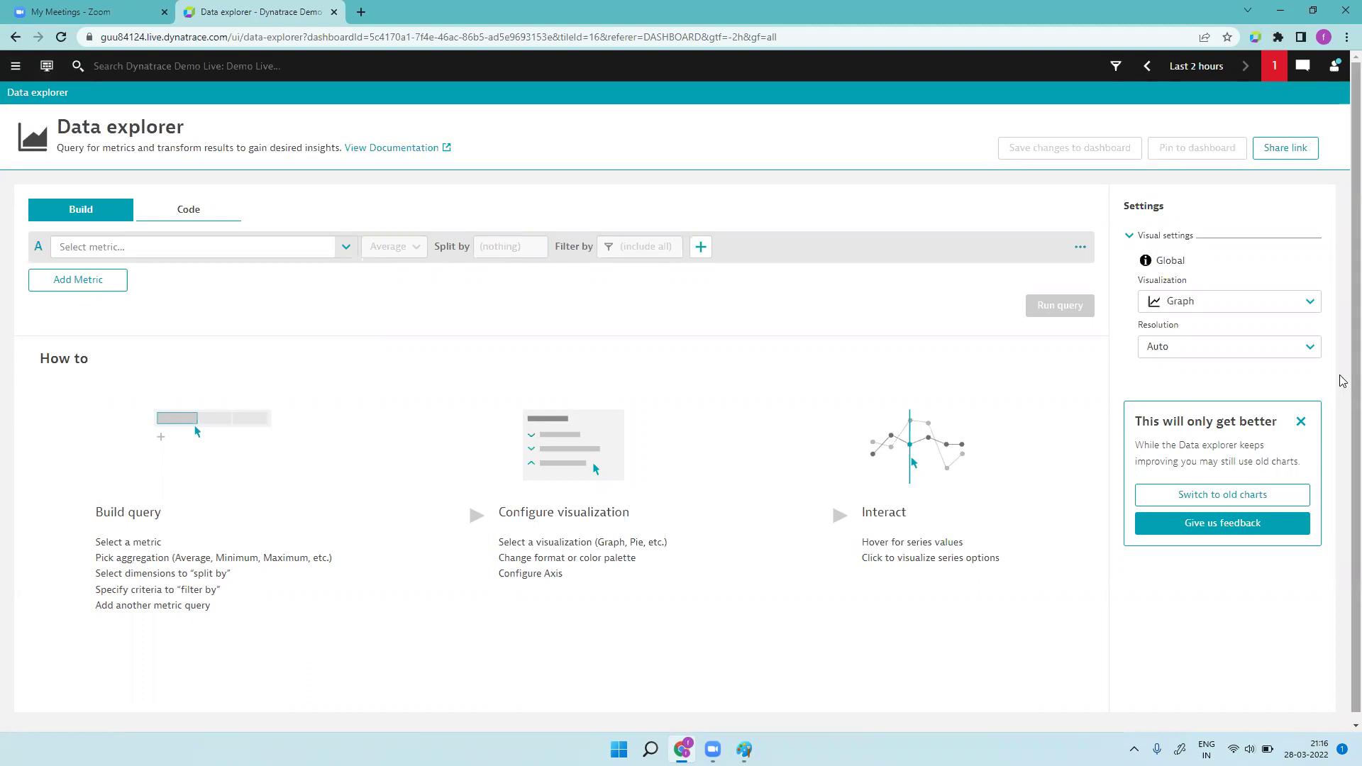
click(293, 243)
text(proce)
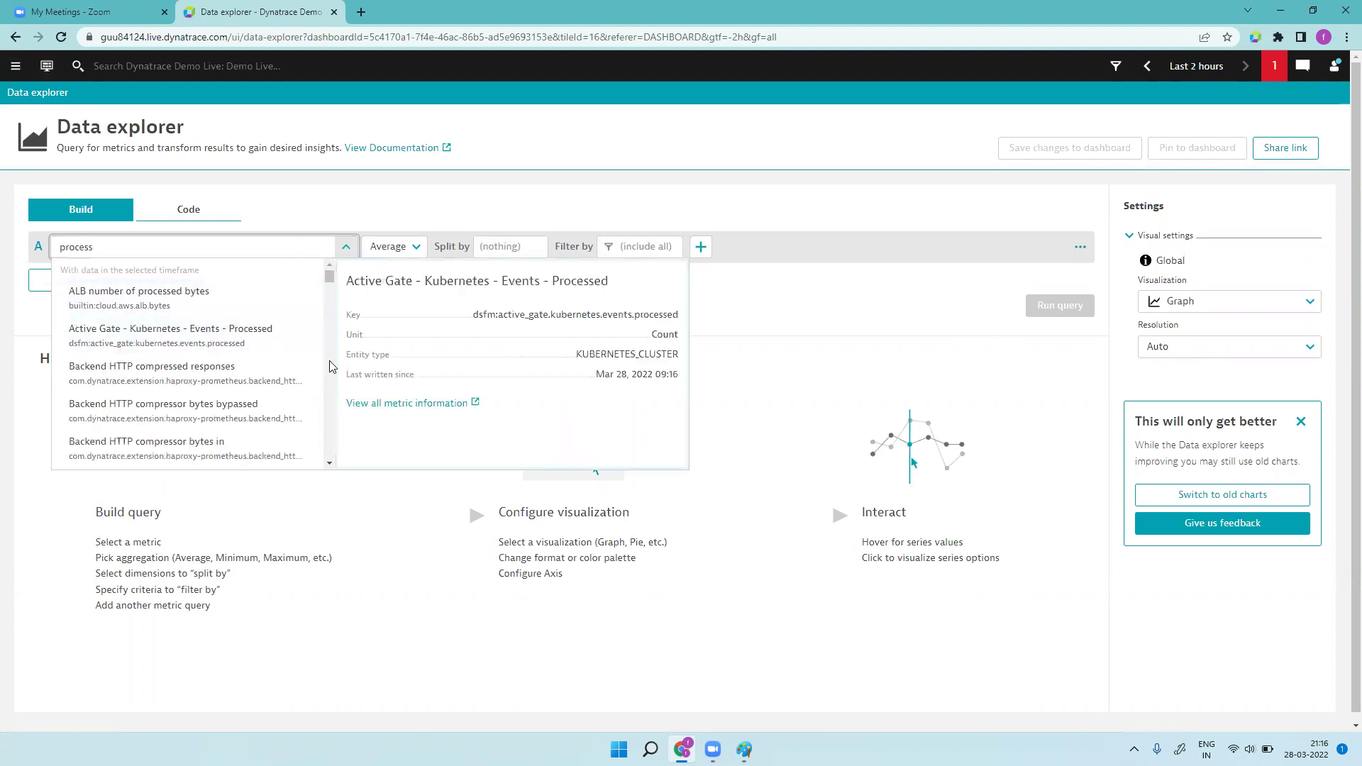
text(ss cpu )
text(sagw)
key(BackSpace)
key(BackSpace)
key(BackSpace)
key(BackSpace)
text(usage)
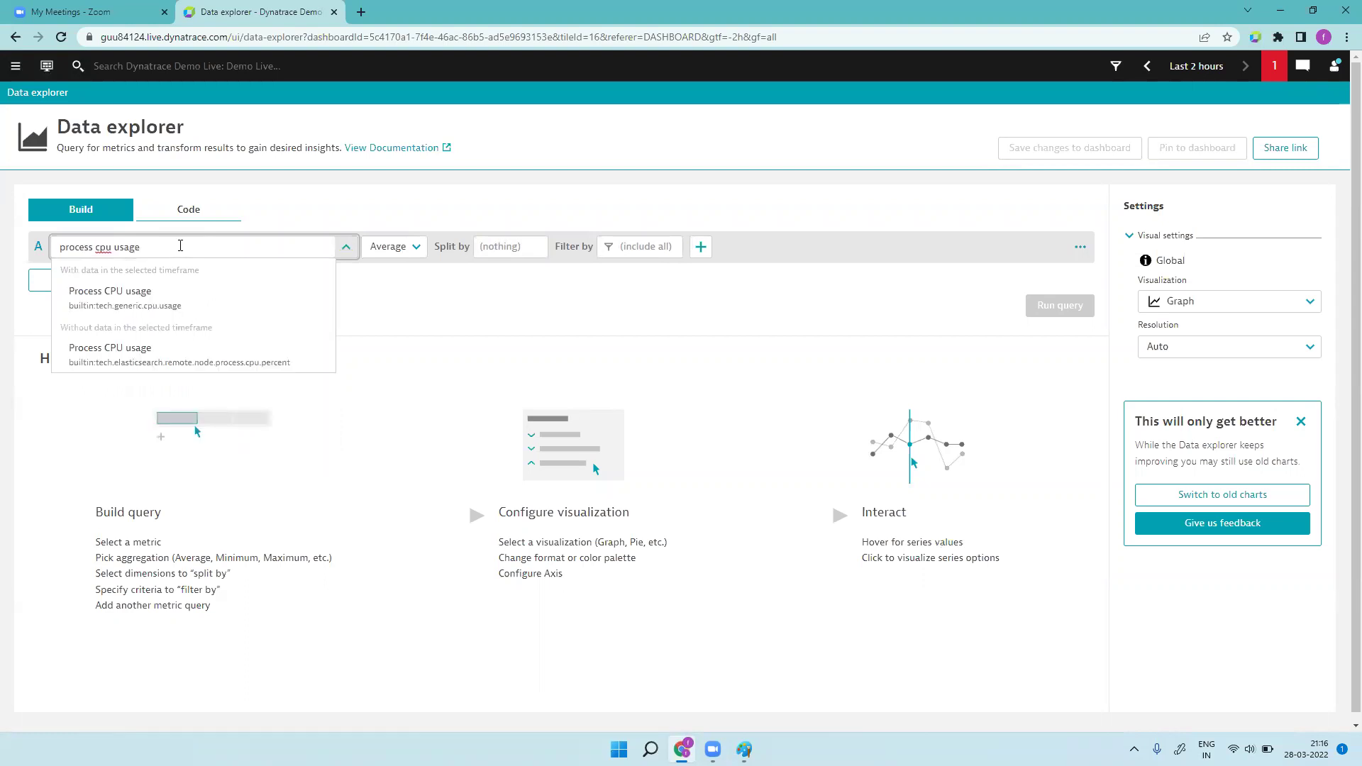
mouse_move(191, 307)
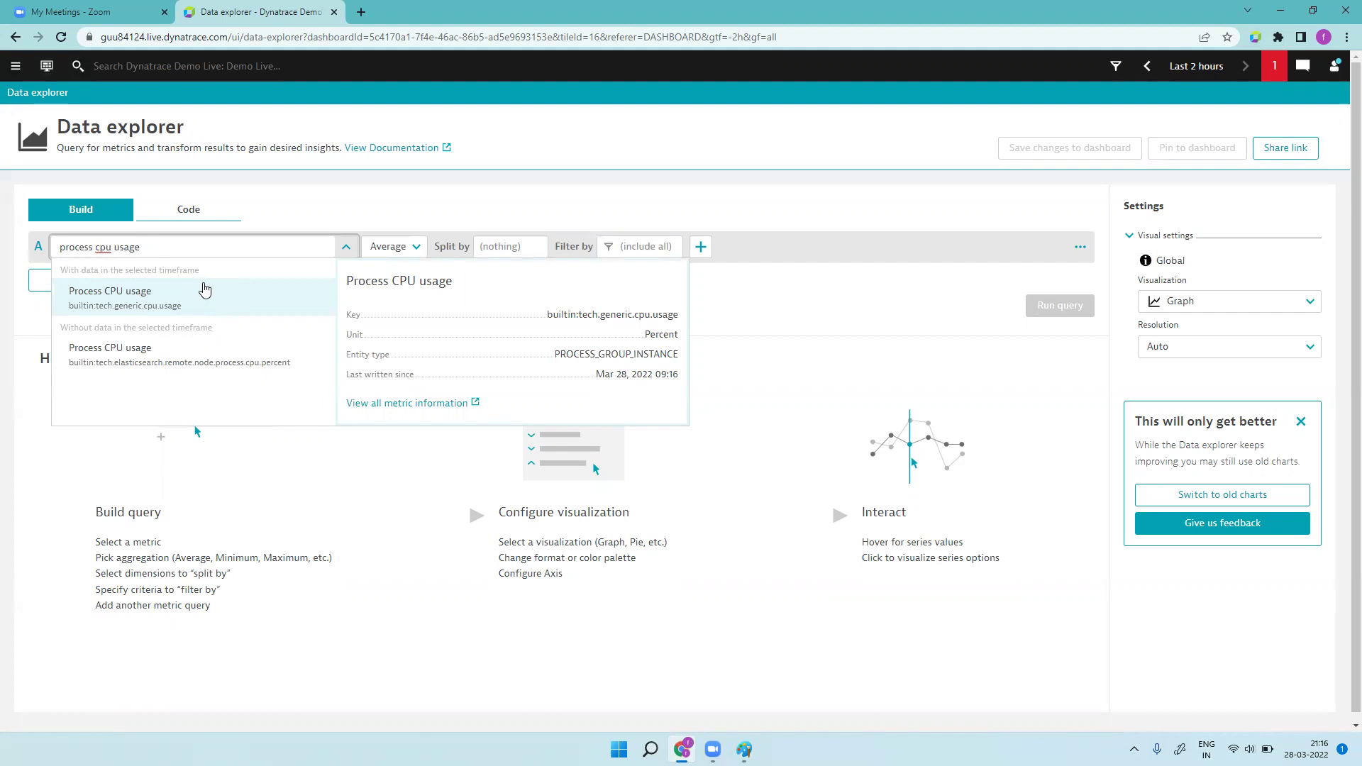
click(205, 288)
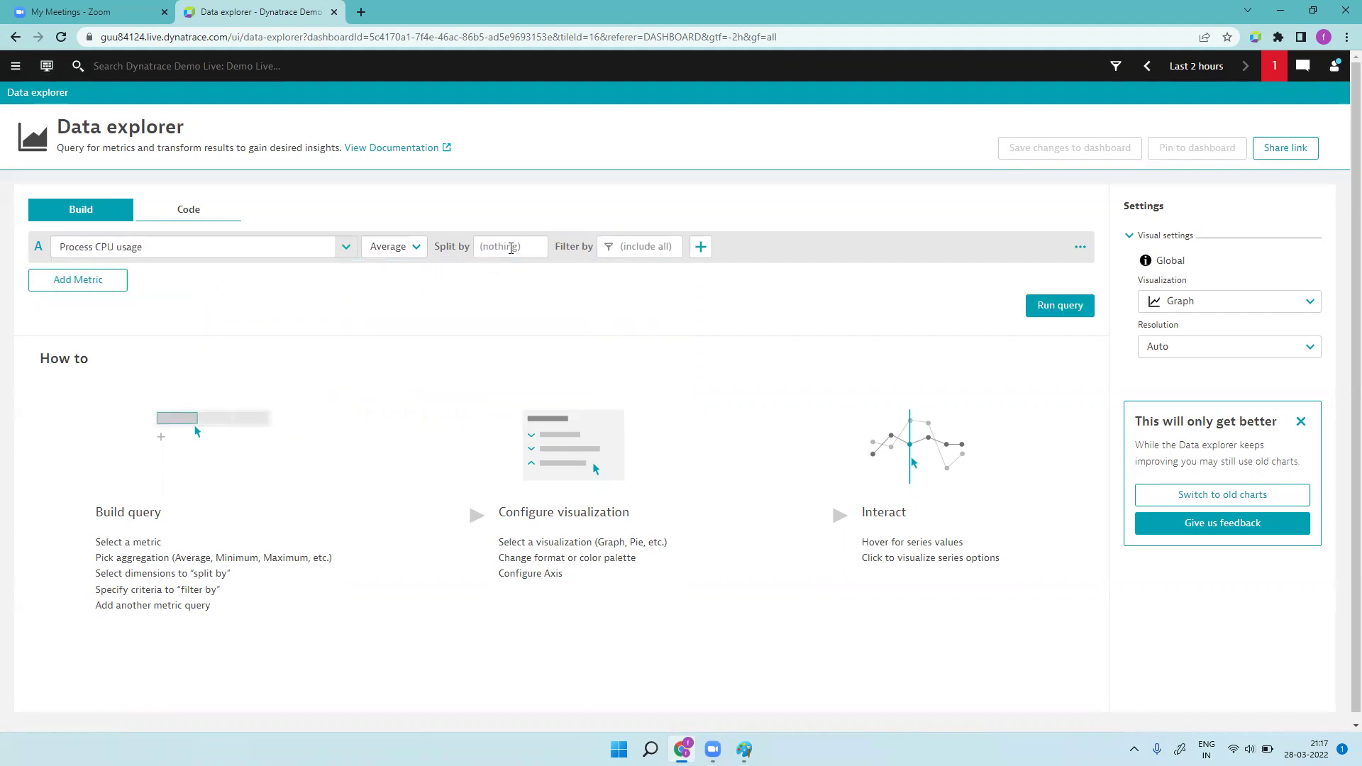
- Split the Process CPU usage query by Process, run it and change its visualization to Top list
click(511, 248)
click(507, 269)
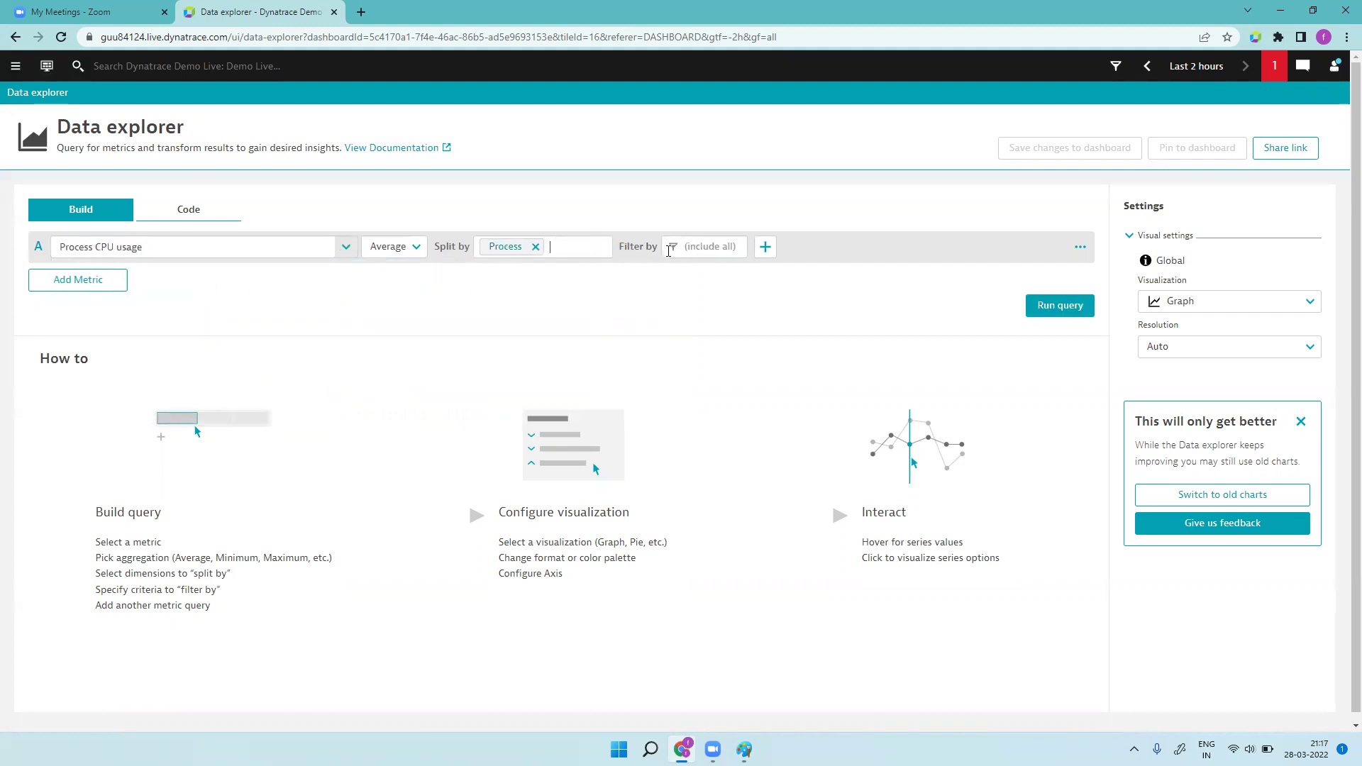
click(1083, 306)
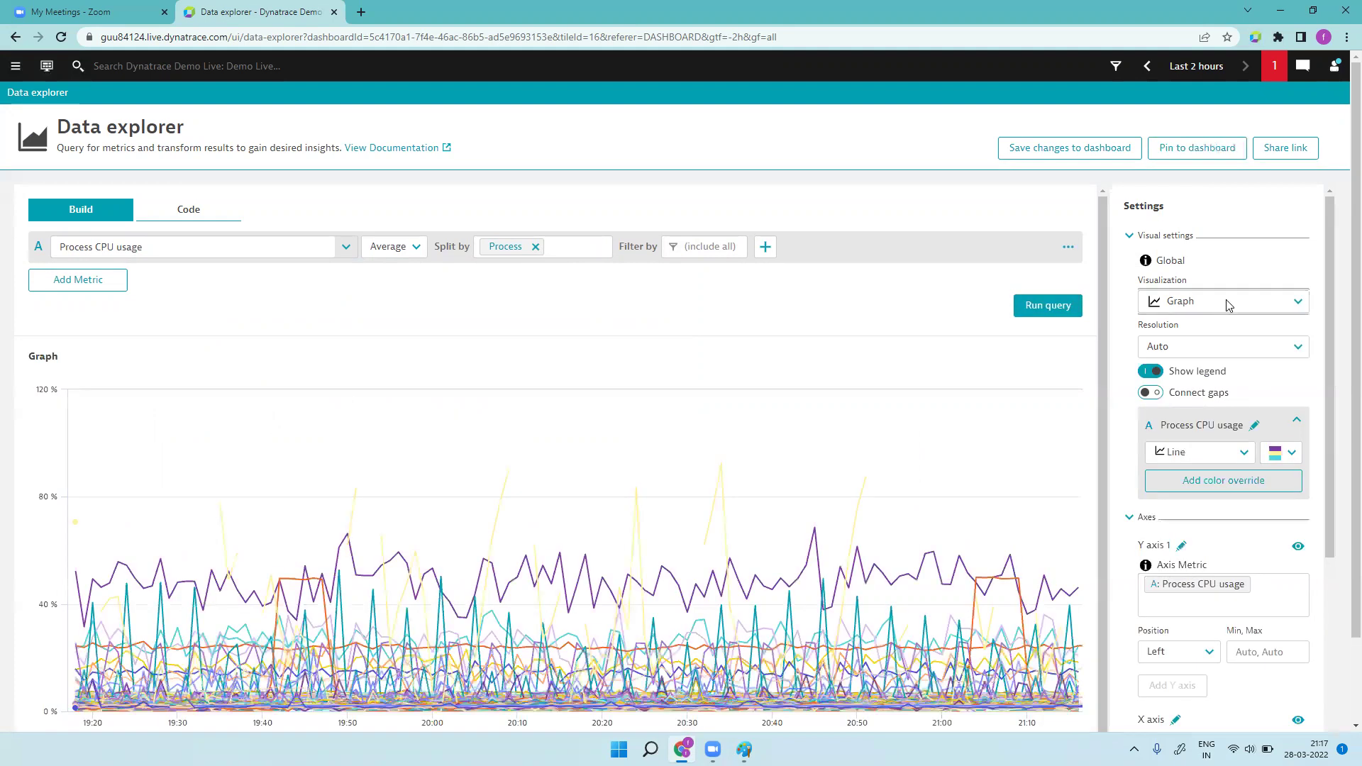
click(1226, 304)
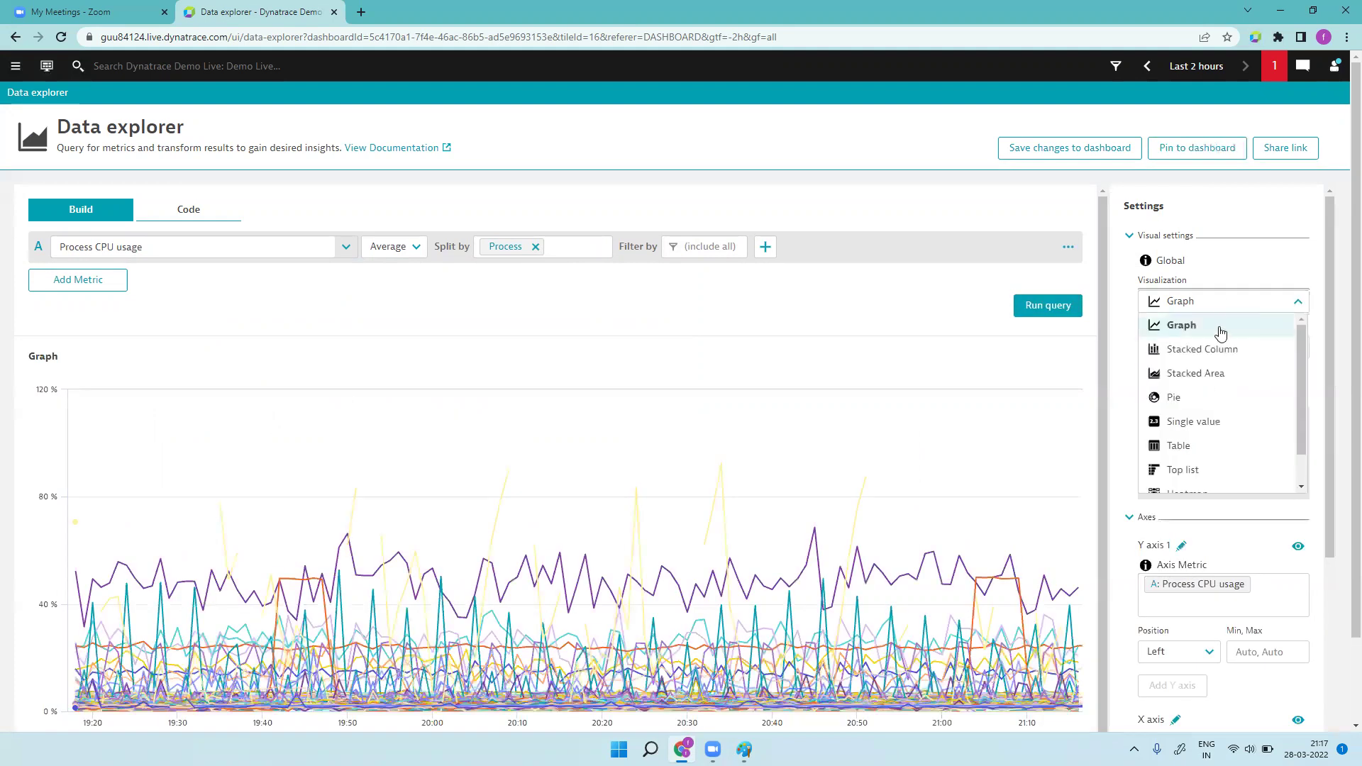
click(1195, 470)
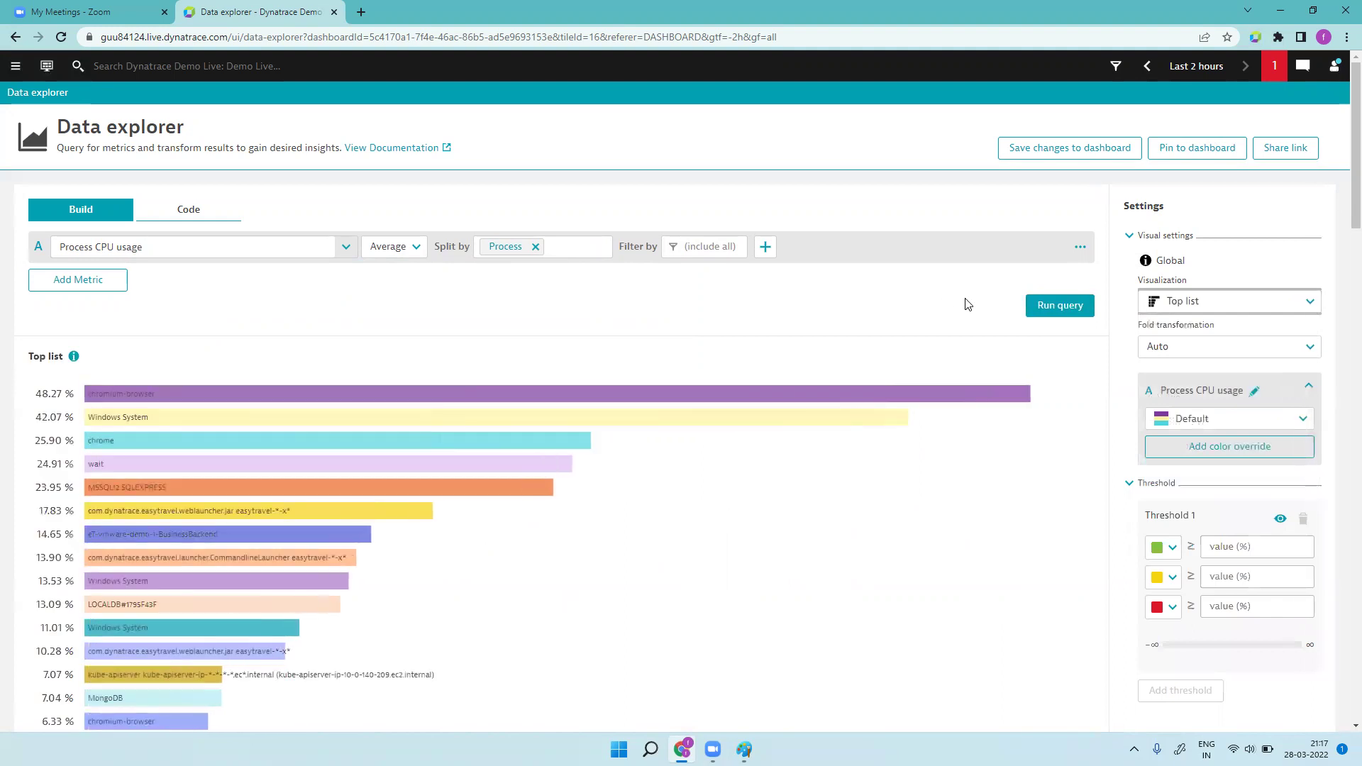
- Save the process CPU top list to the dashboard and enlarge its tile to the width of the CPU Usage tile
click(1086, 151)
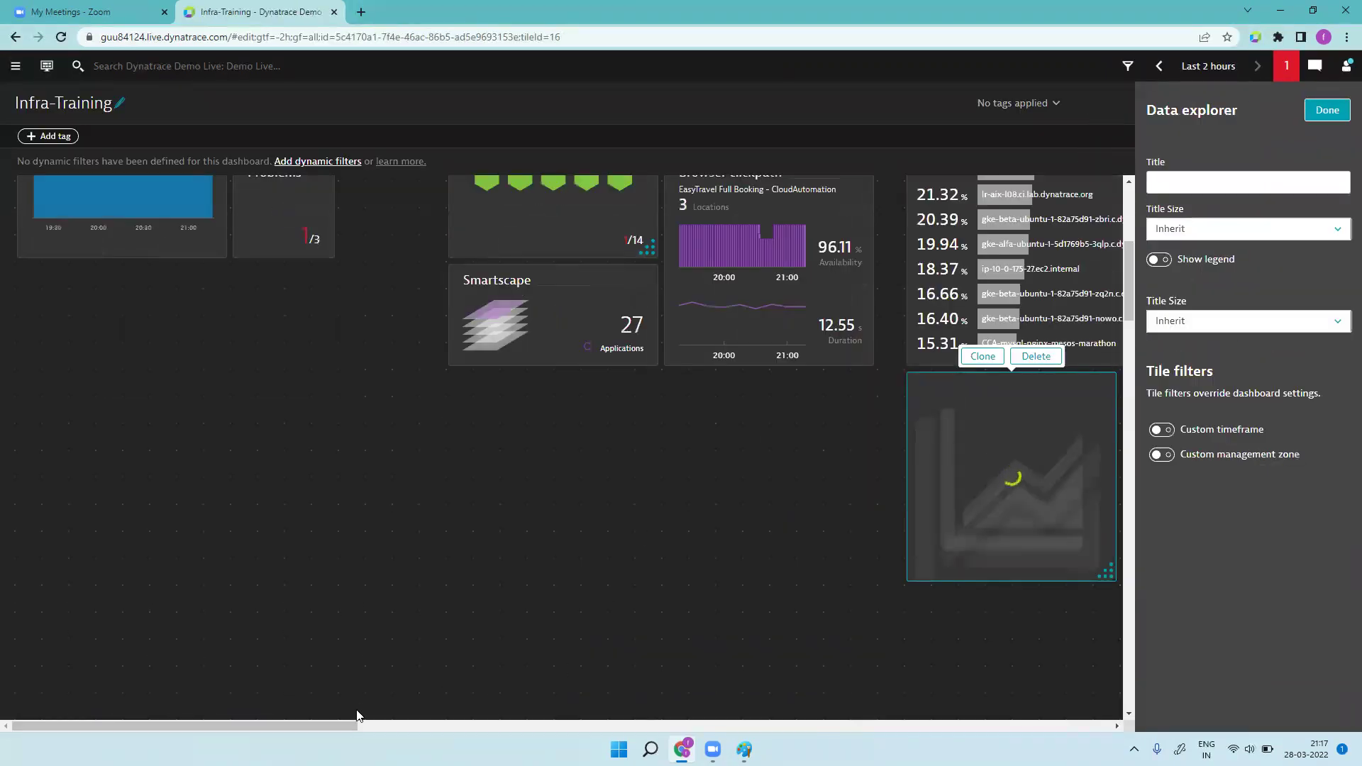
drag(331, 722, 461, 725)
mouse_move(672, 575)
mouse_down()
mouse_move(732, 576)
mouse_move(755, 710)
mouse_up()
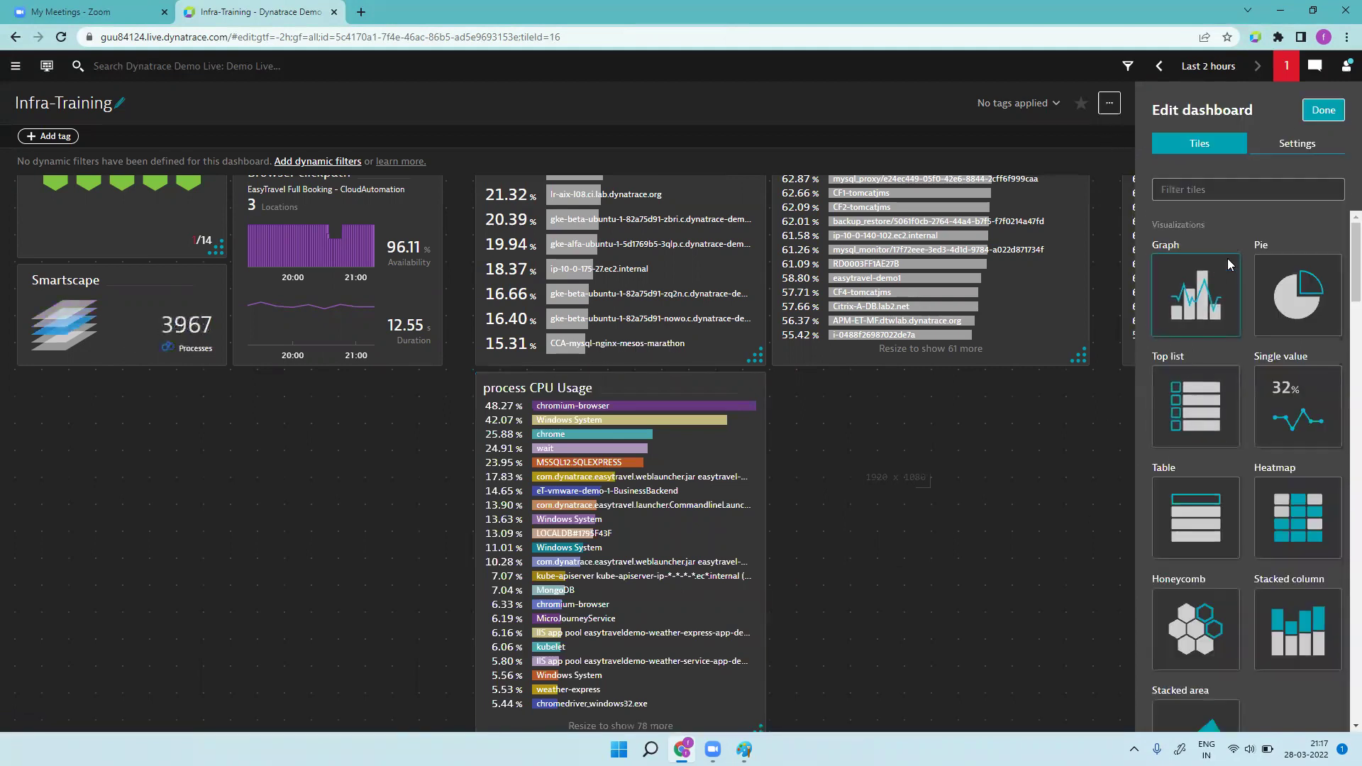
- Add a Graph tile below the Memory Usage tile and give it the metric Process memory (builtin:tech.generic.mem.workingSetSize)
mouse_move(1217, 283)
mouse_down()
mouse_move(902, 496)
mouse_move(885, 481)
mouse_up()
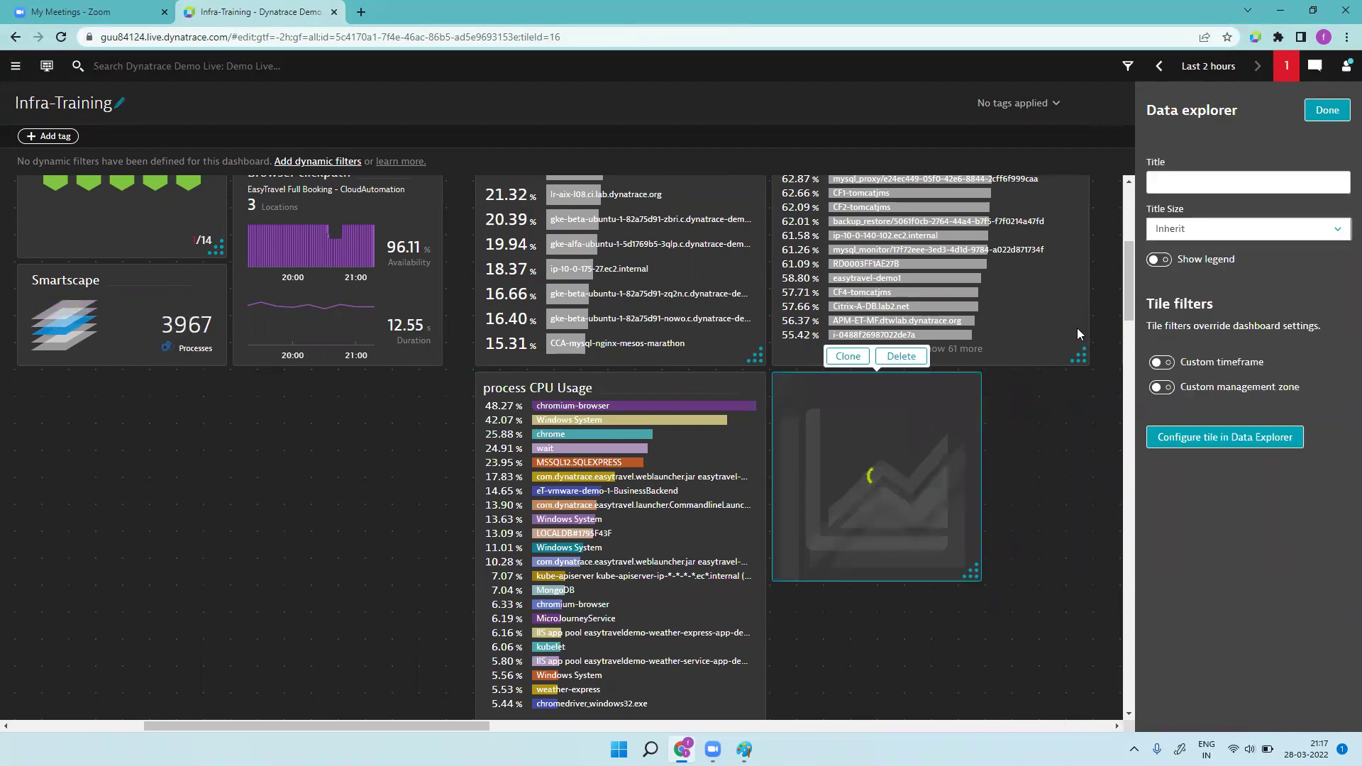
click(1225, 437)
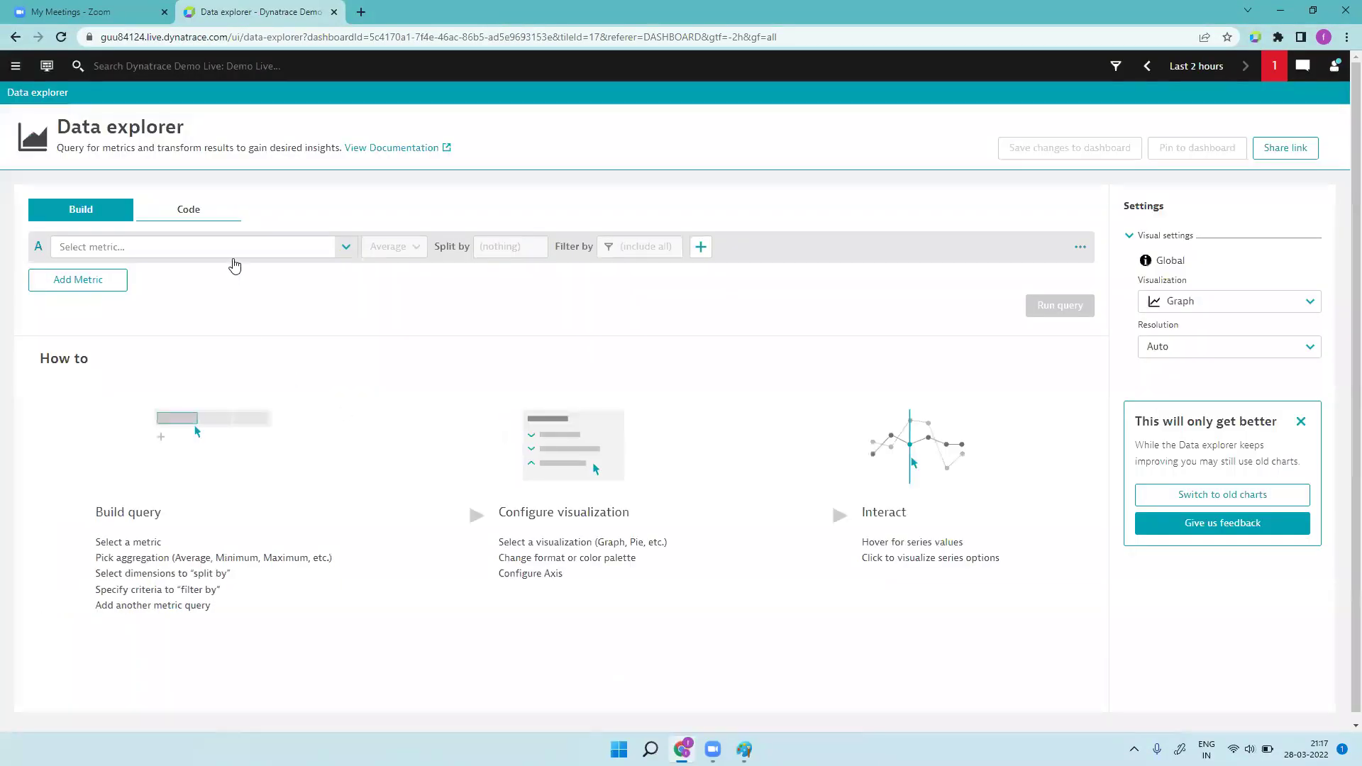
click(234, 249)
text(proces)
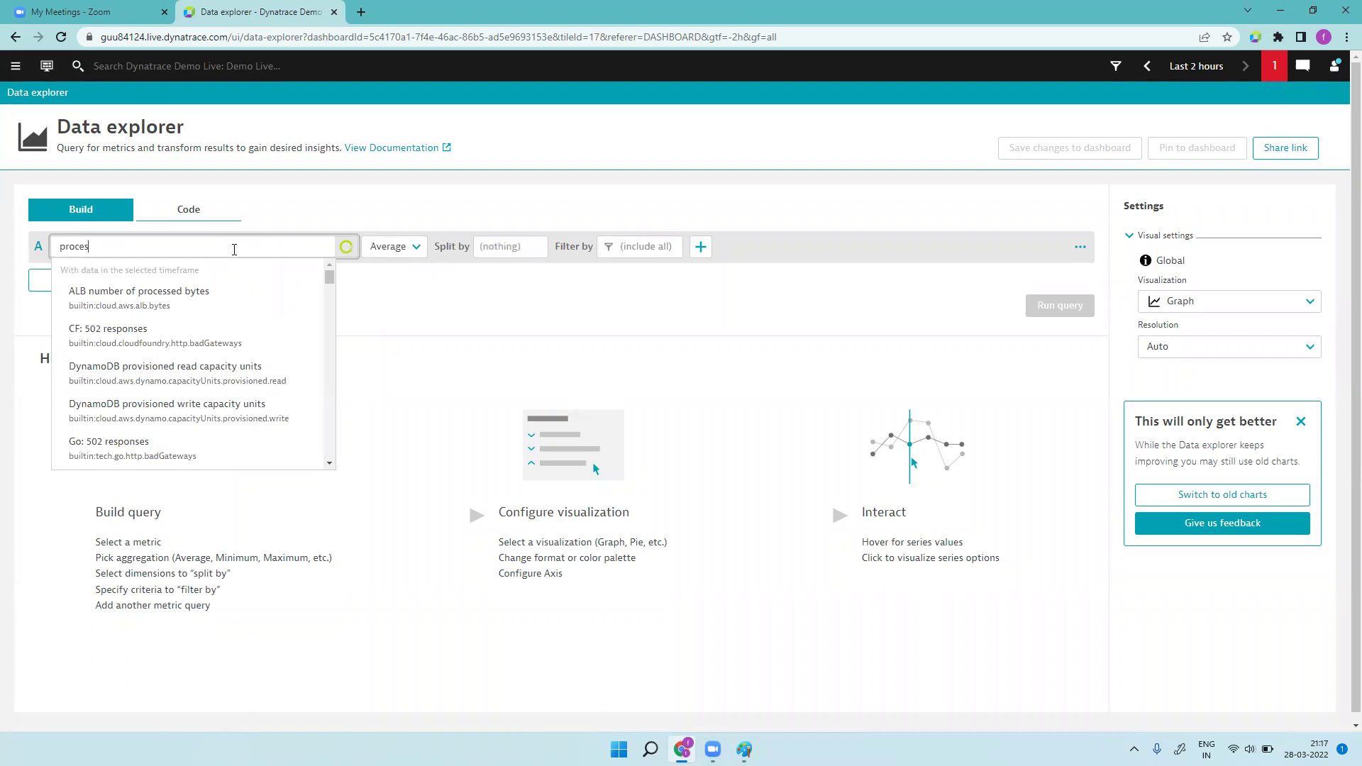
text(s memory)
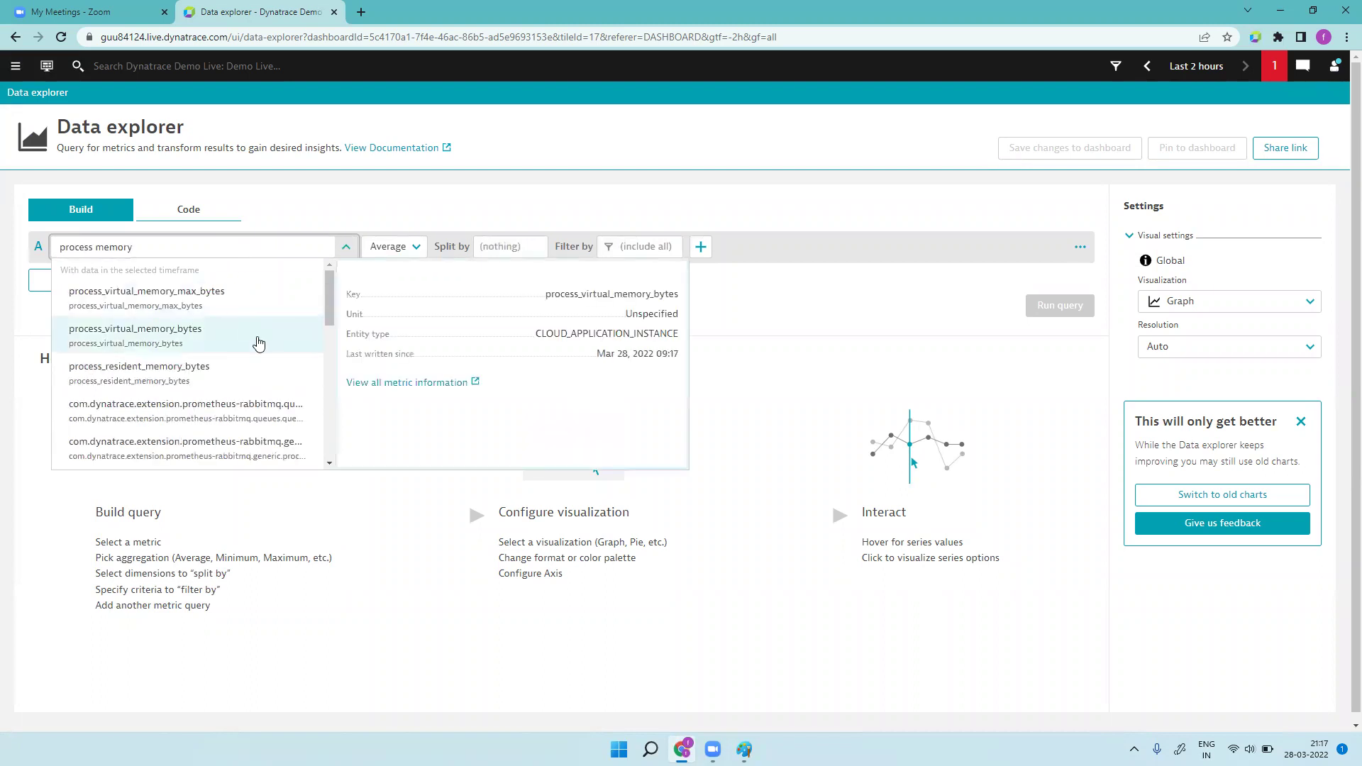
click(329, 464)
click(329, 464)
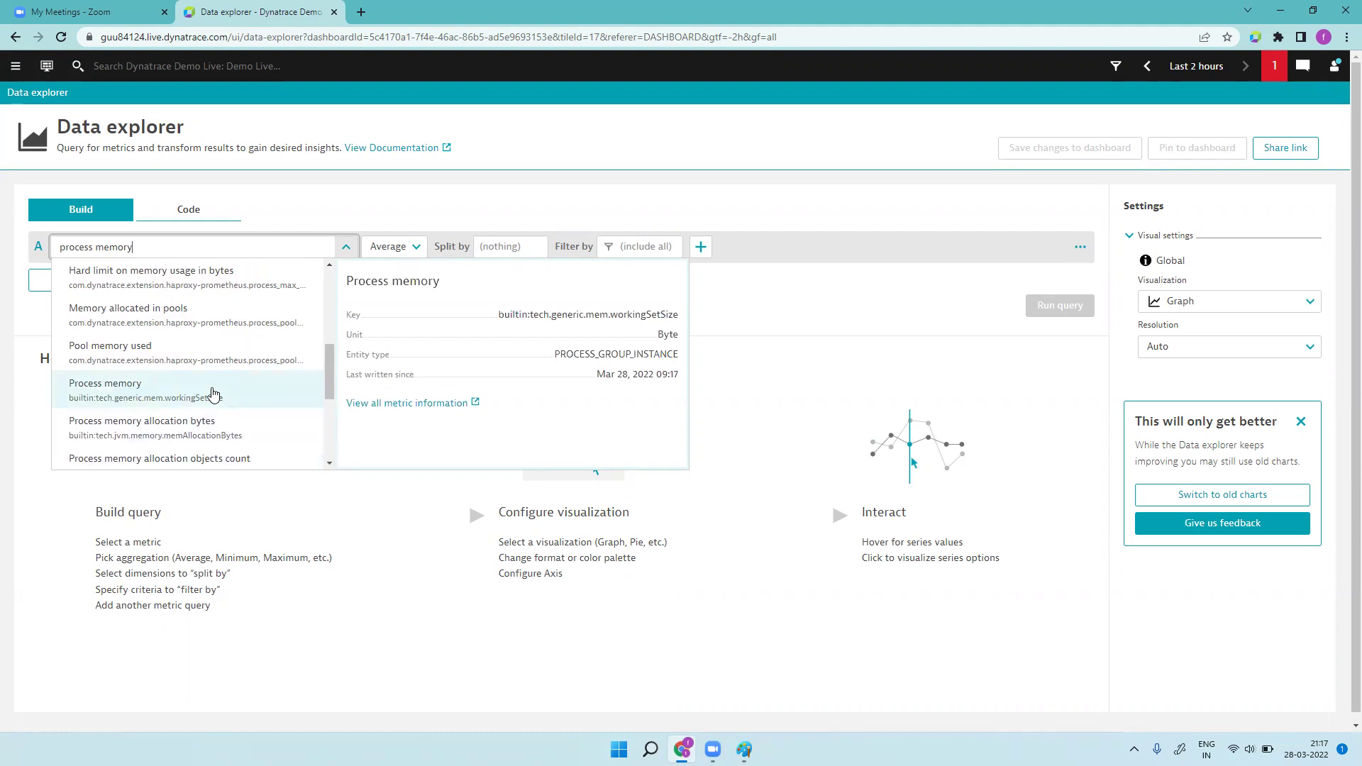
click(201, 389)
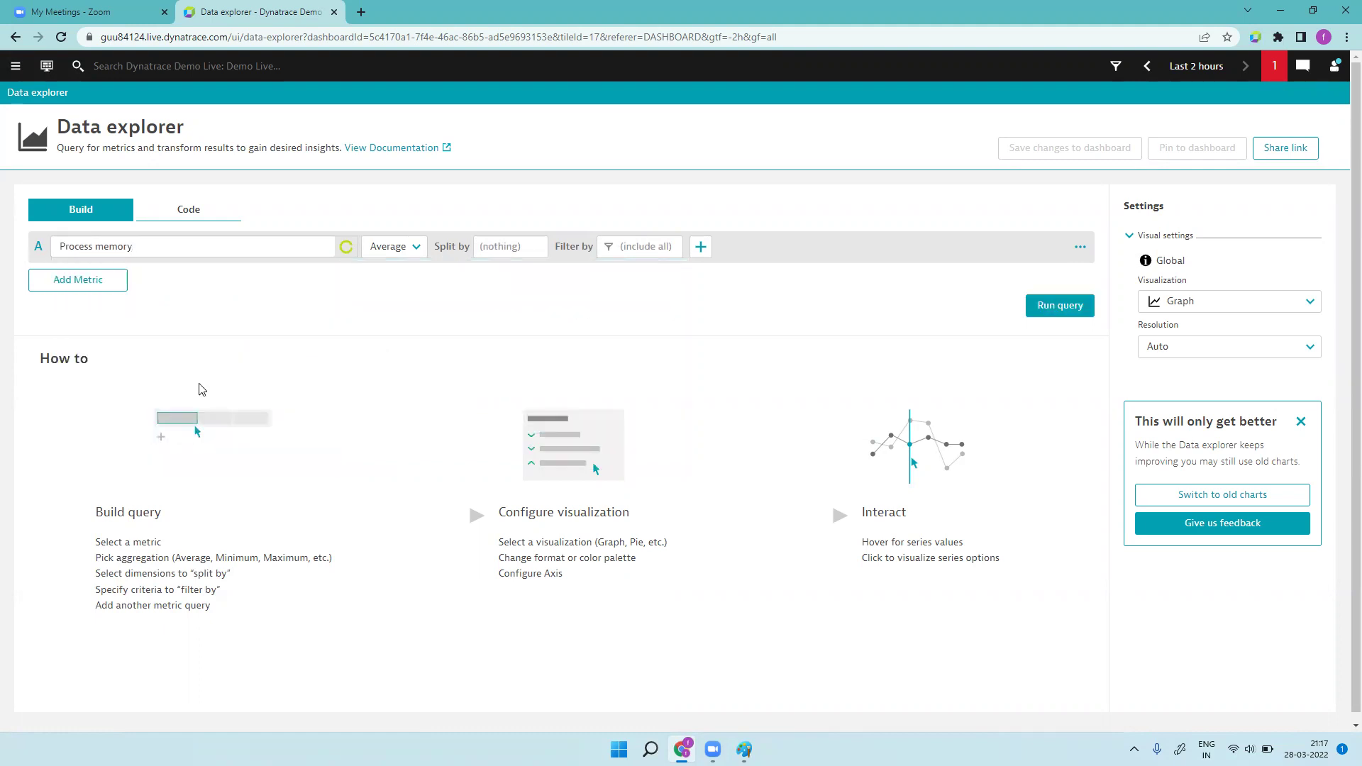
- Split the Process memory query by Process and run it
click(502, 250)
click(504, 269)
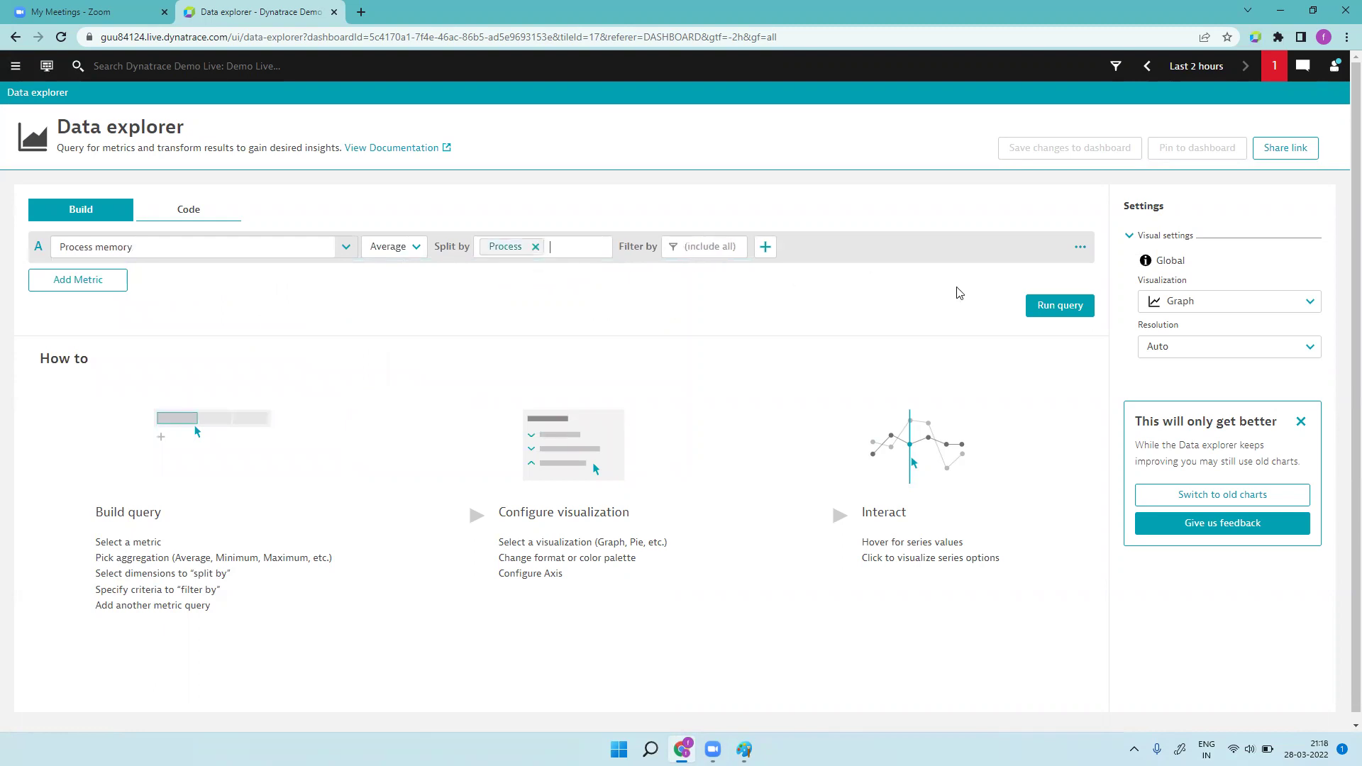
click(1037, 308)
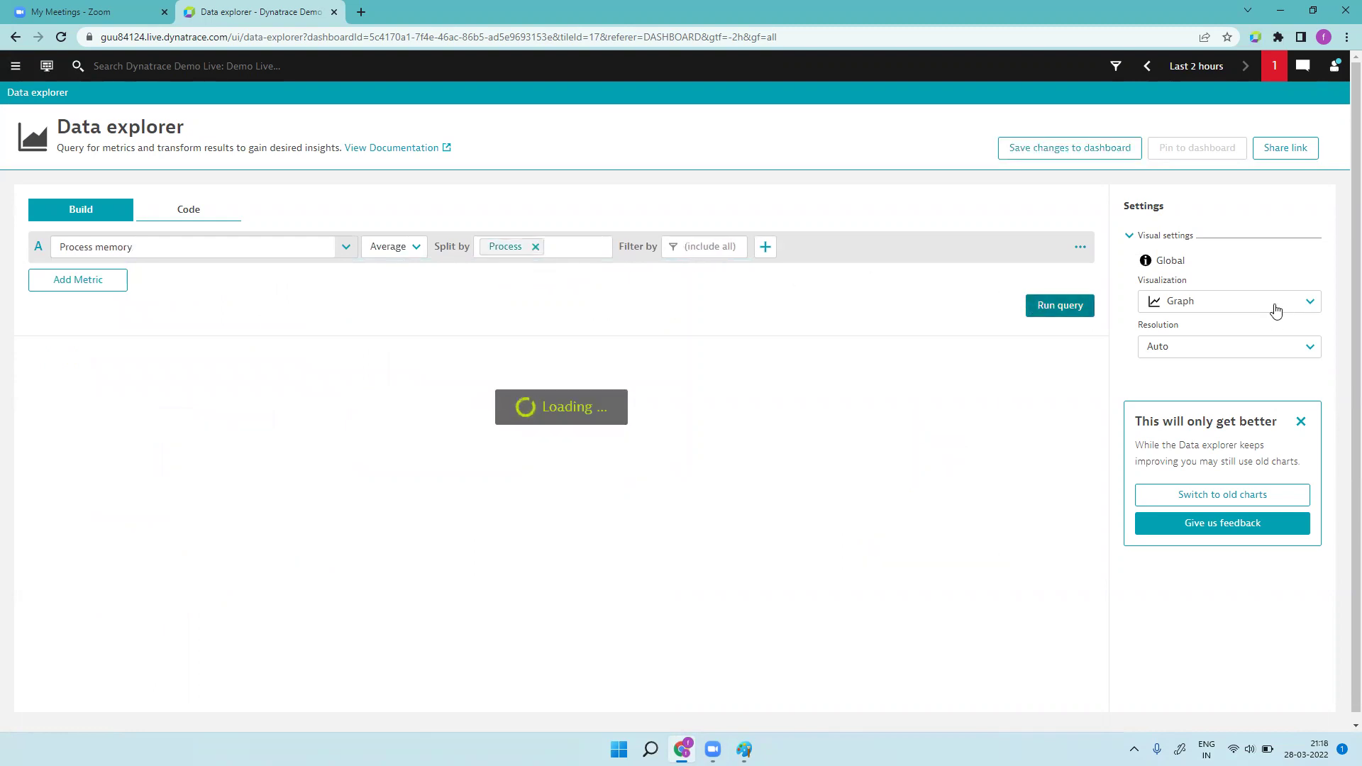
click(1248, 311)
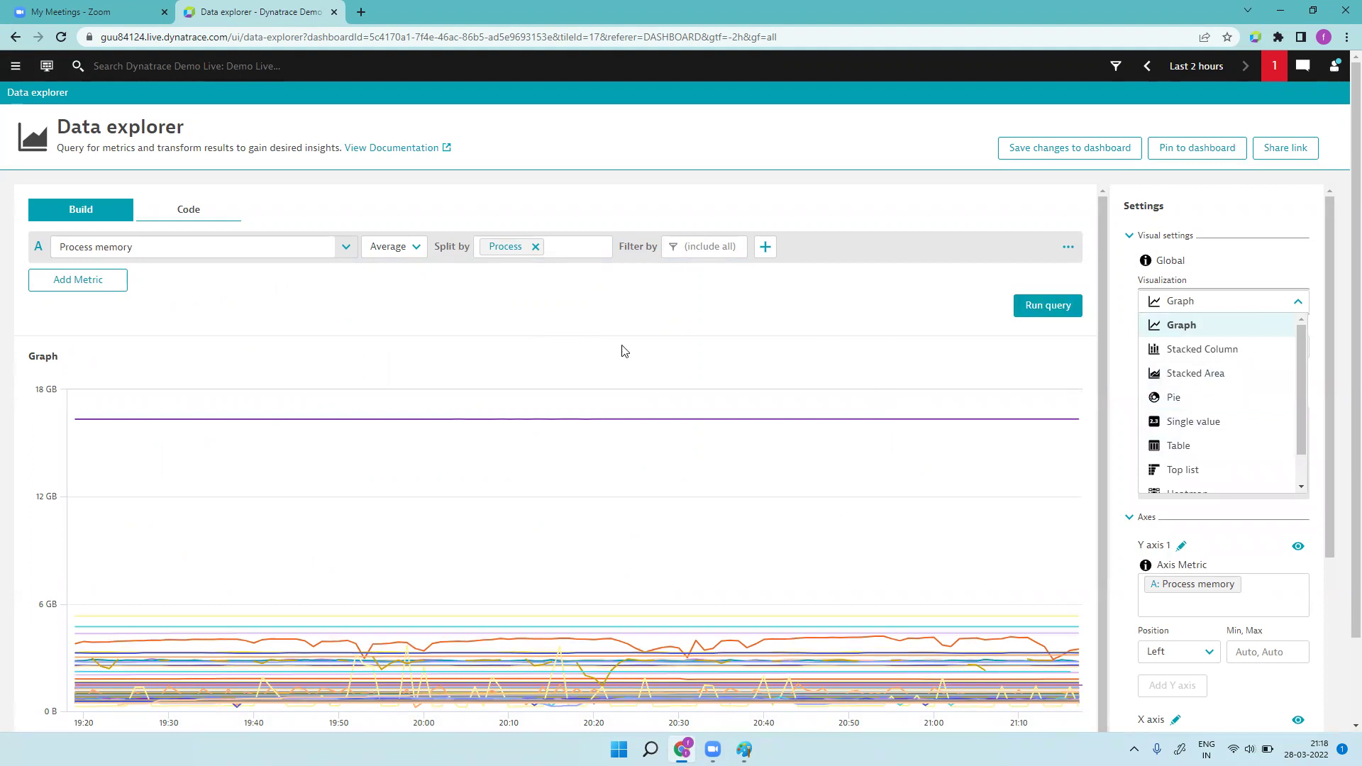
- Change the query's metric to Process memory usage (builtin:tech.generic.mem.usage)
click(347, 250)
click(267, 247)
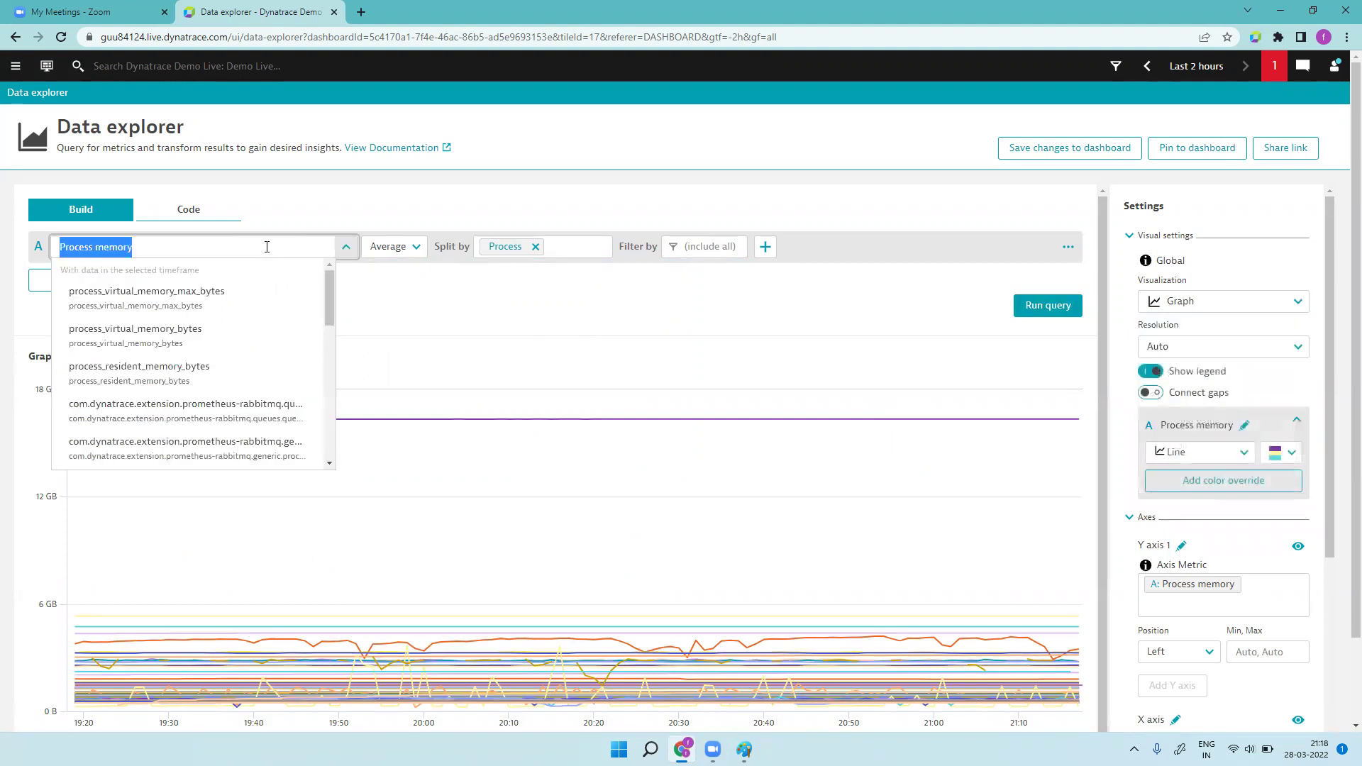
click(329, 464)
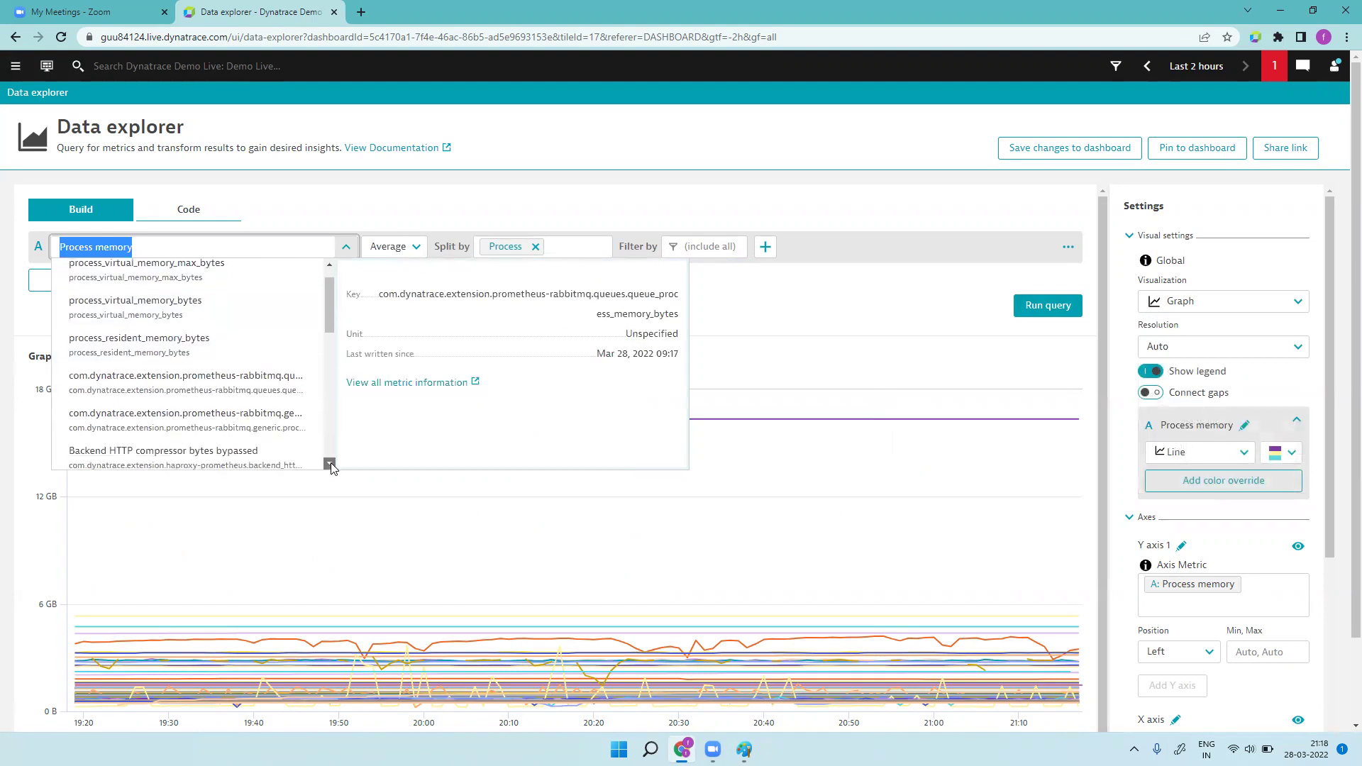
drag(331, 468, 332, 468)
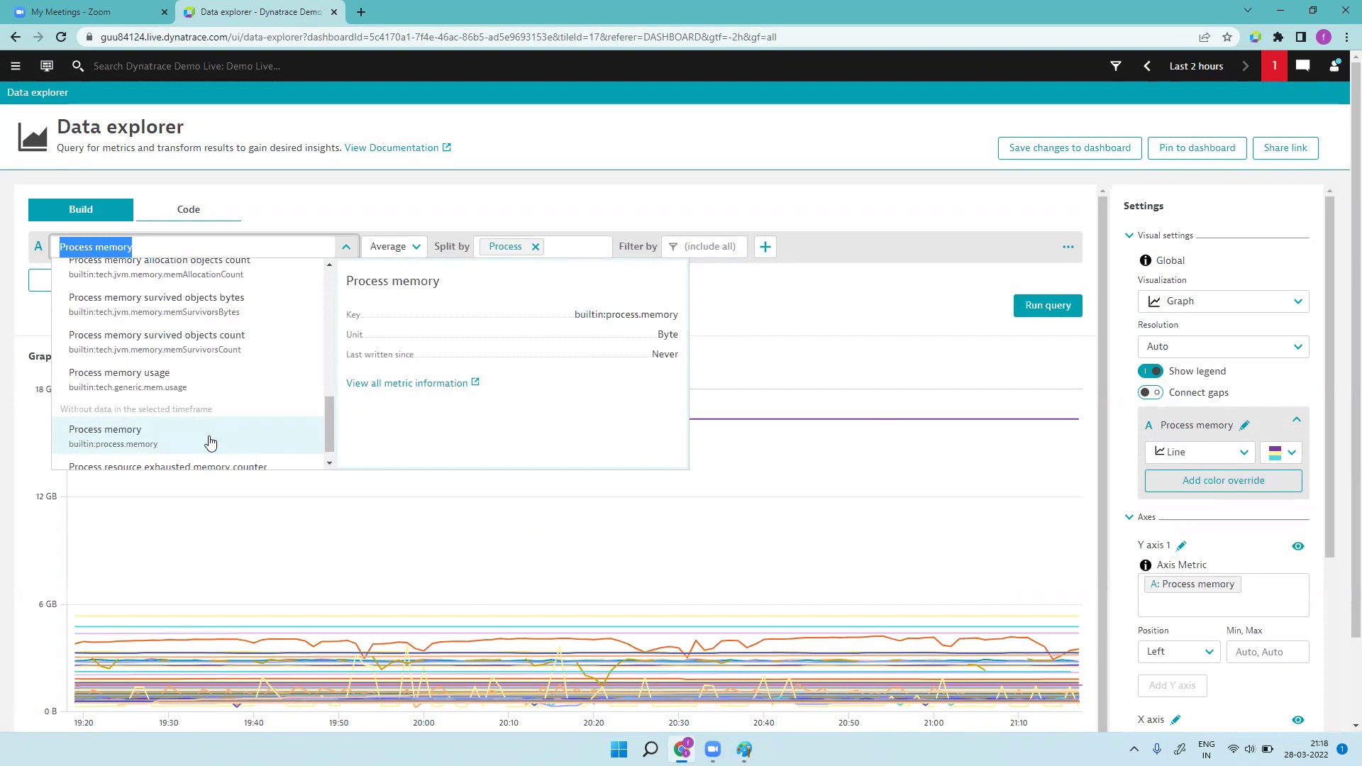
scroll(329, 429, down, 1)
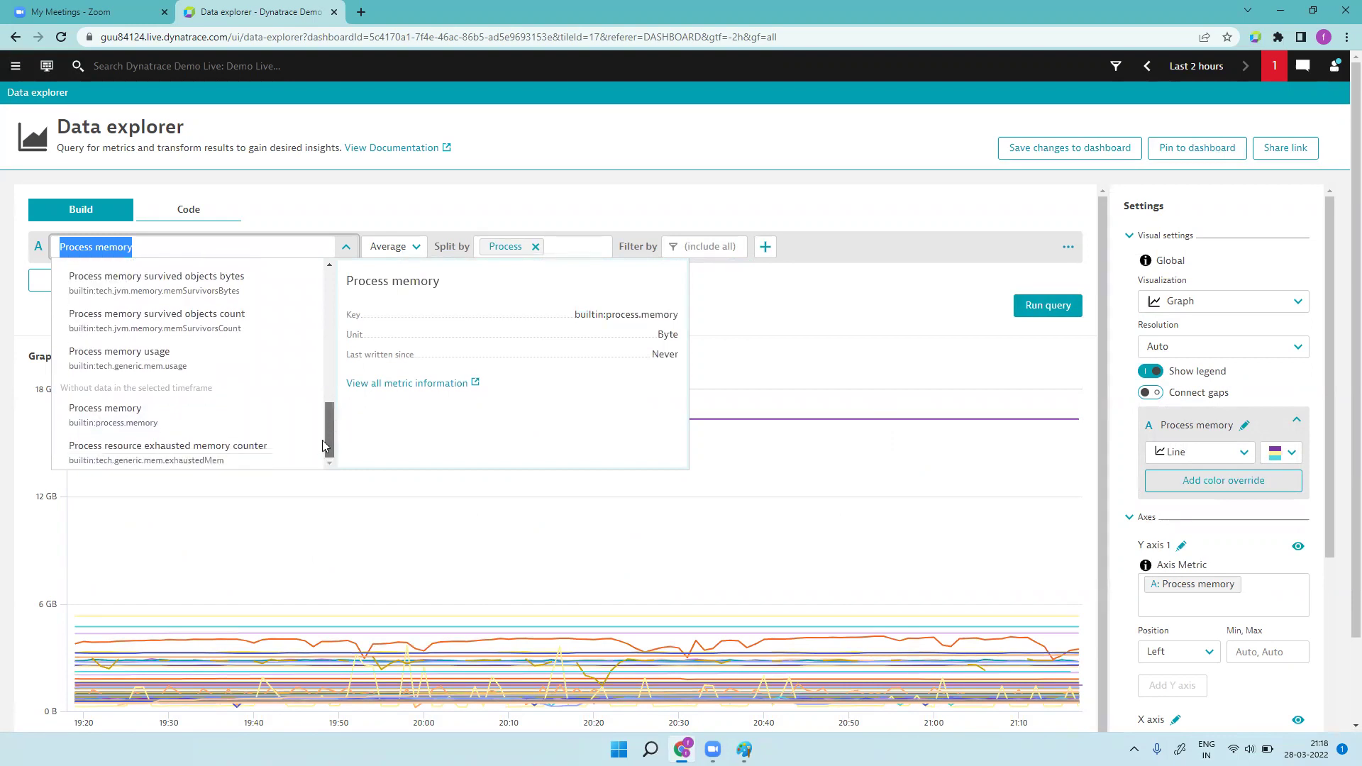
click(219, 365)
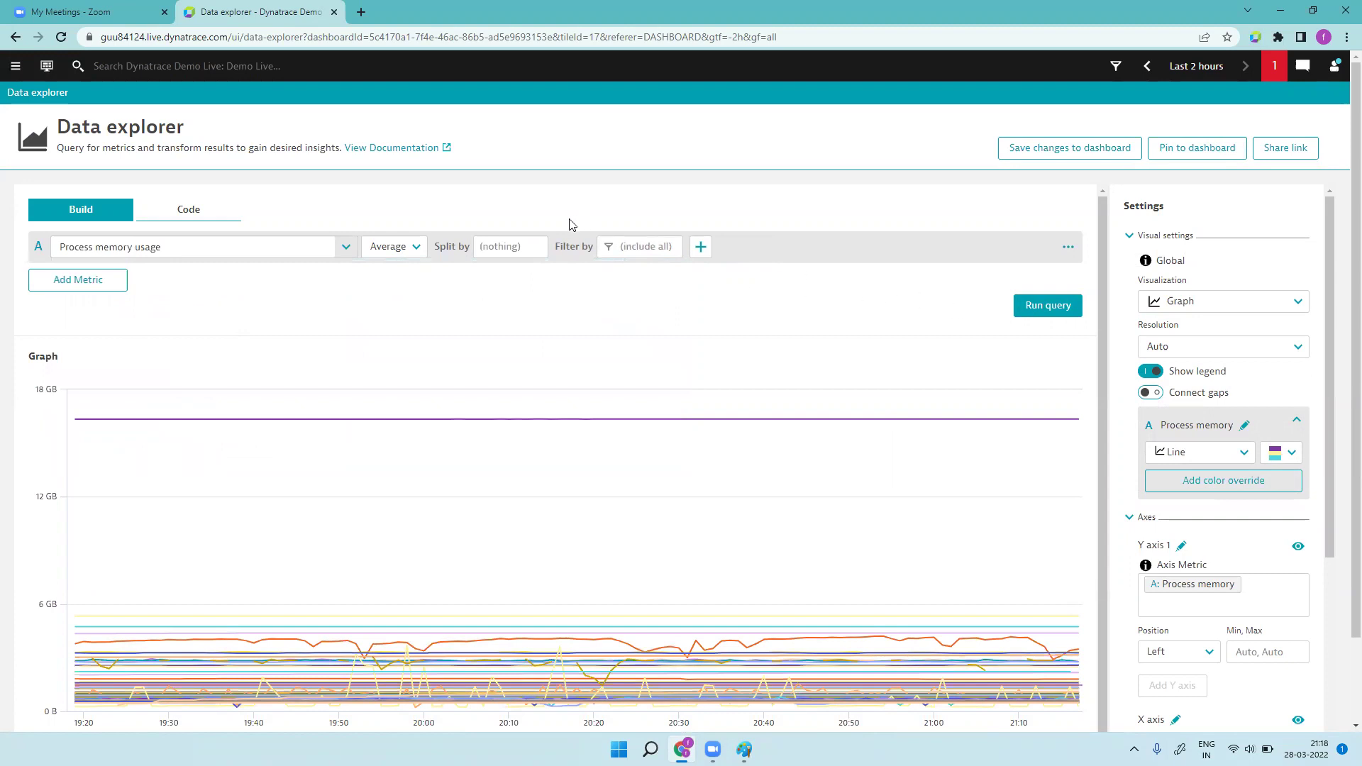
- Split the Process memory usage query by Process, run it and change its visualization to Top list
click(510, 246)
click(512, 268)
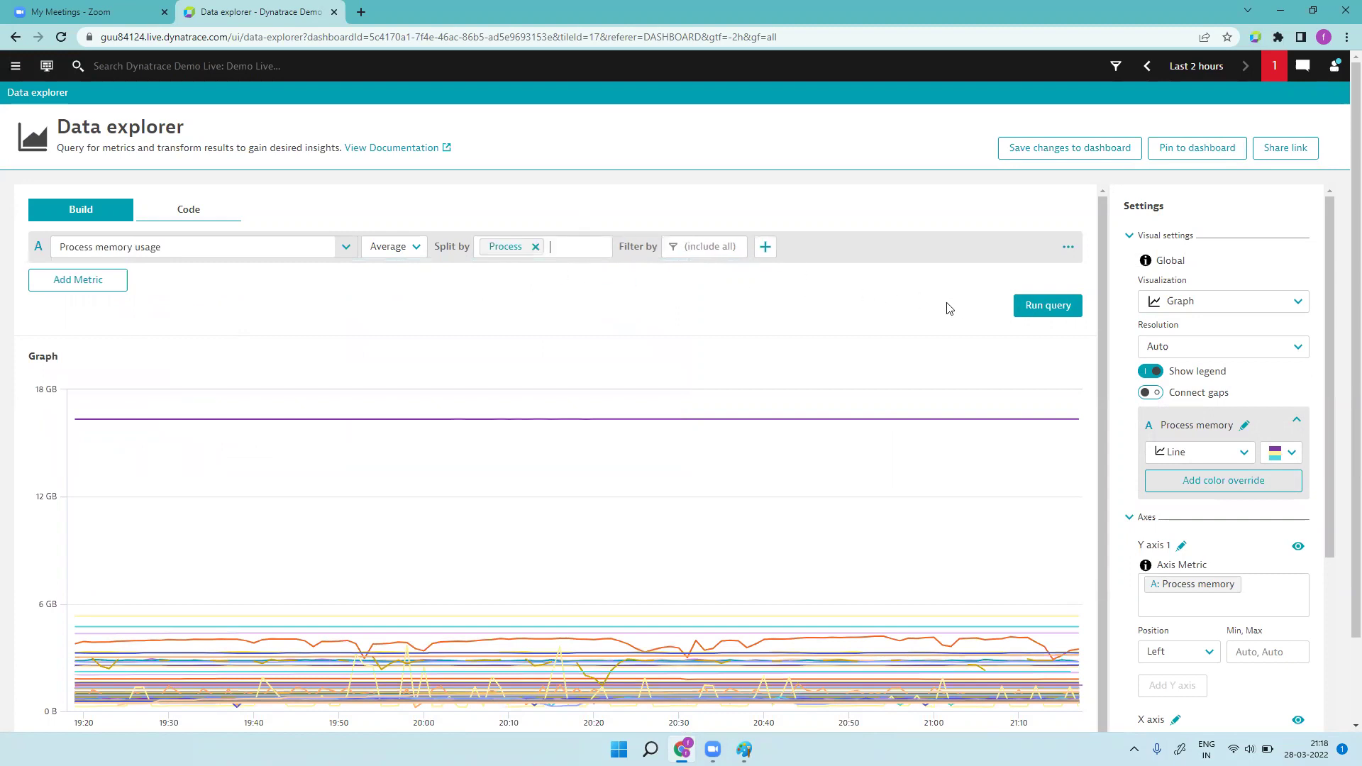
click(1037, 309)
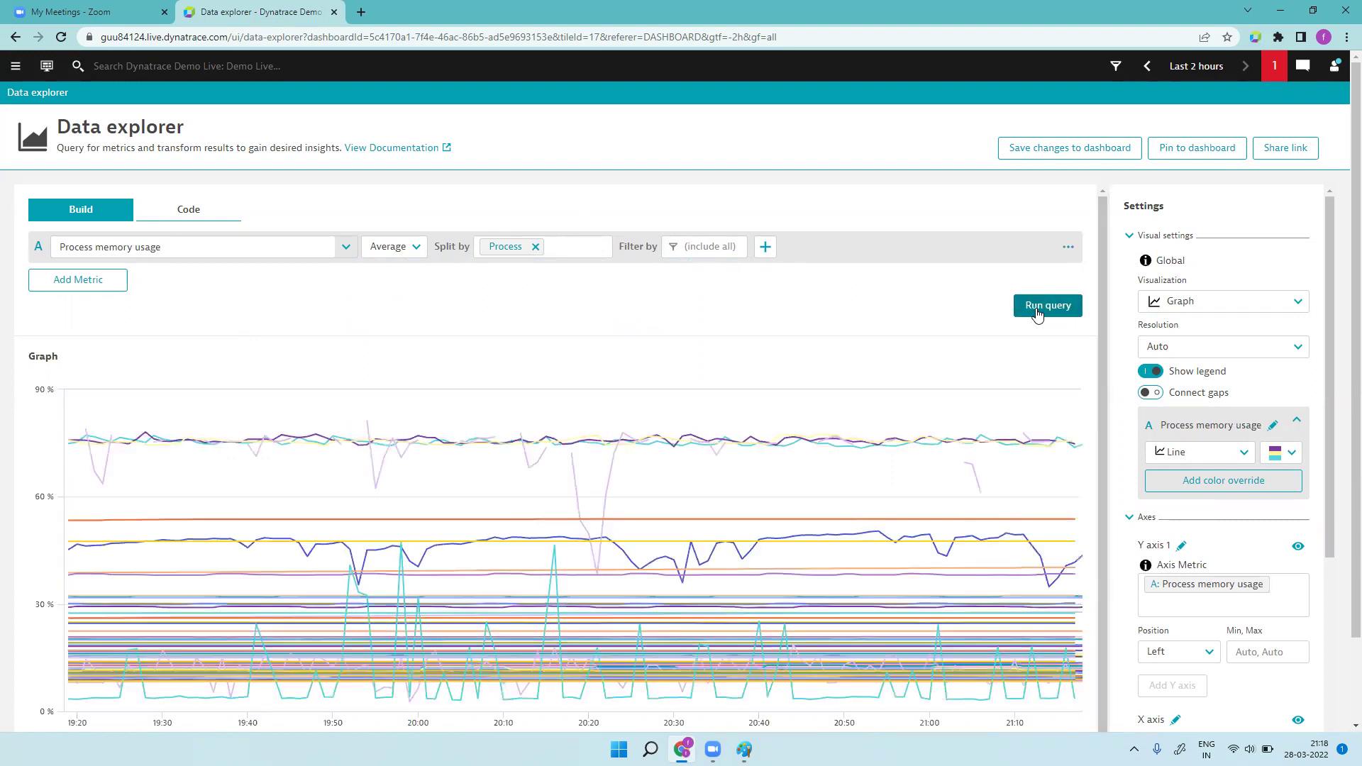
click(1274, 304)
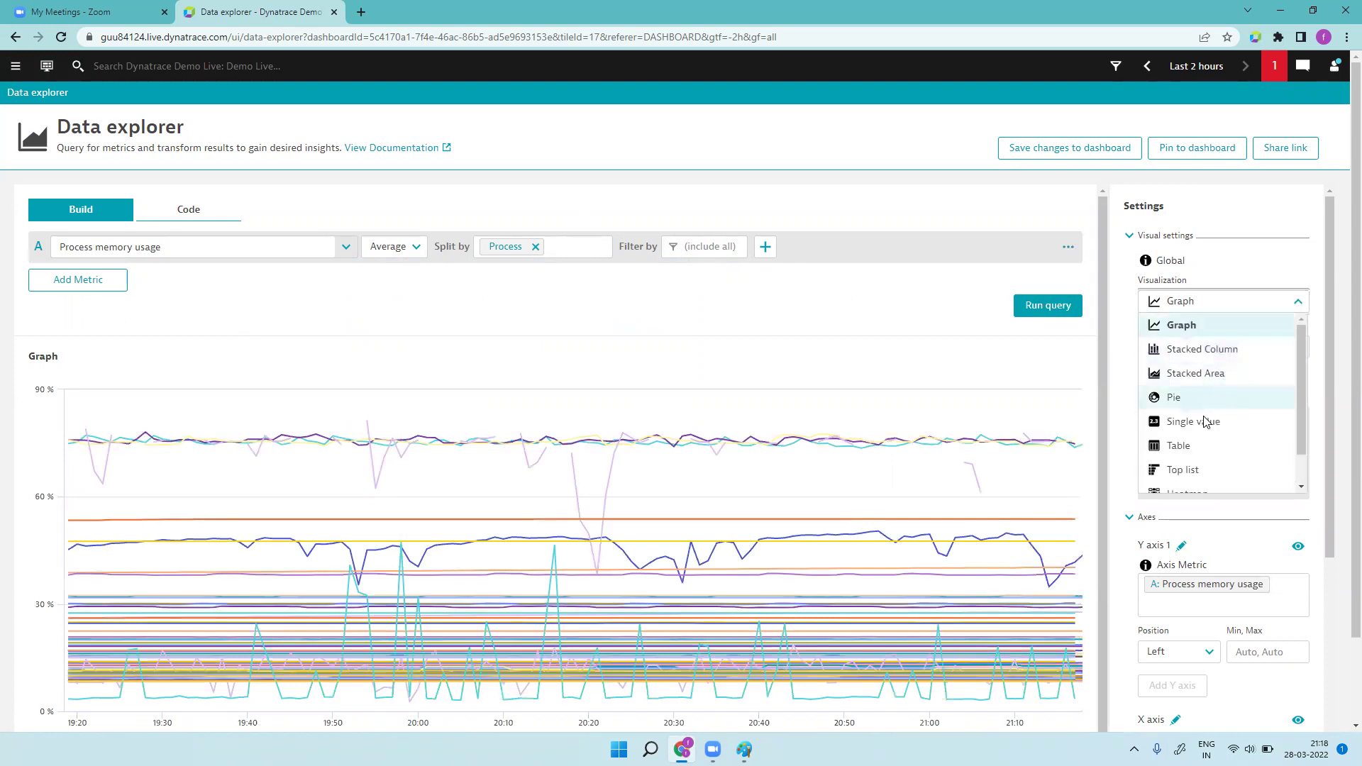
click(1199, 470)
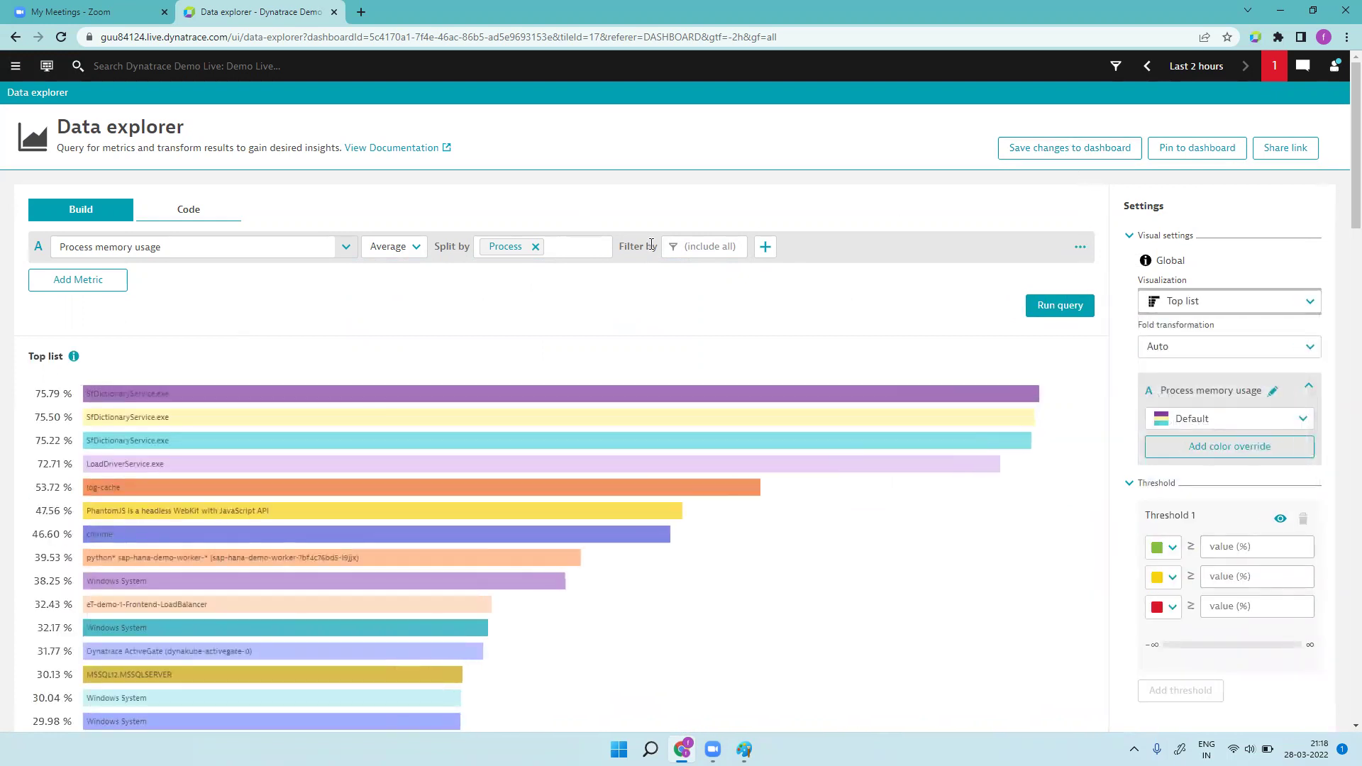
- Limit the Process memory usage query to 10 results in its code, run it and save the changes to the dashboard
click(204, 214)
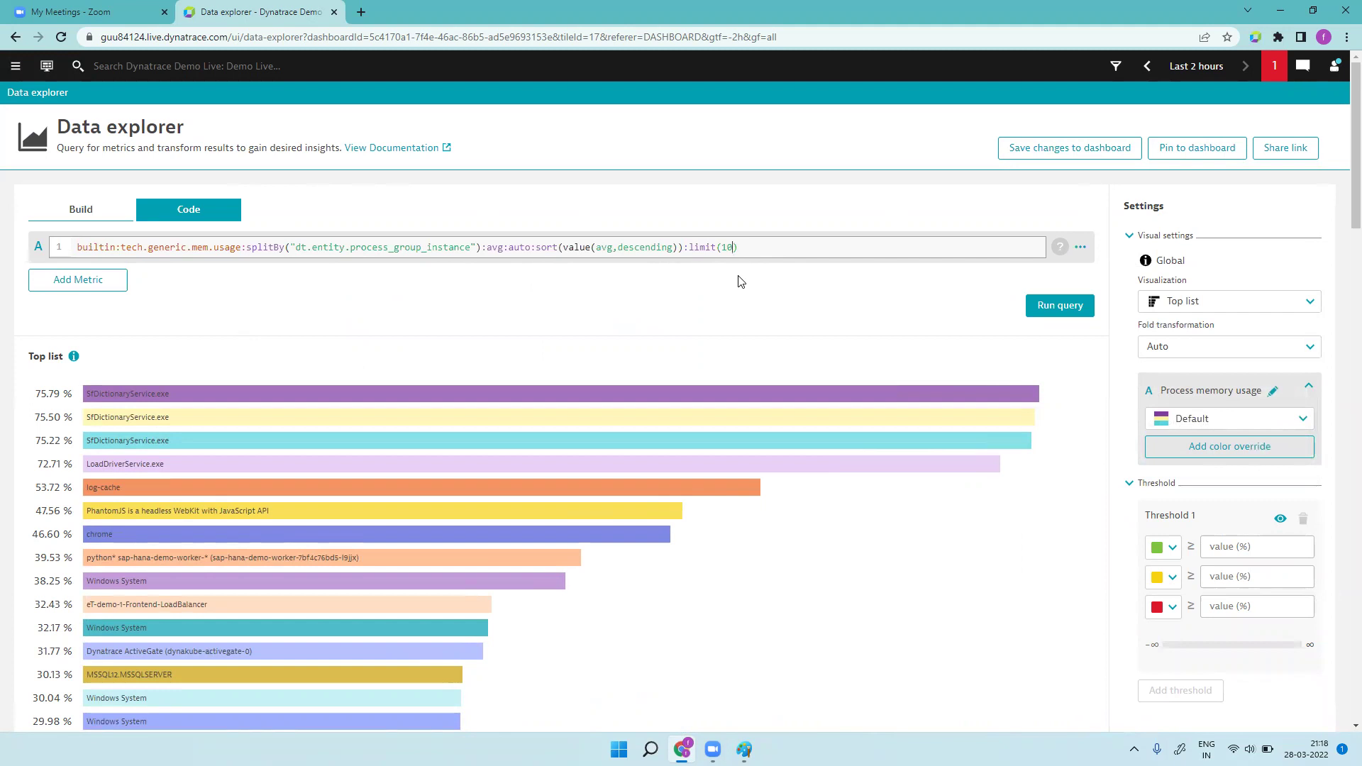
click(1038, 313)
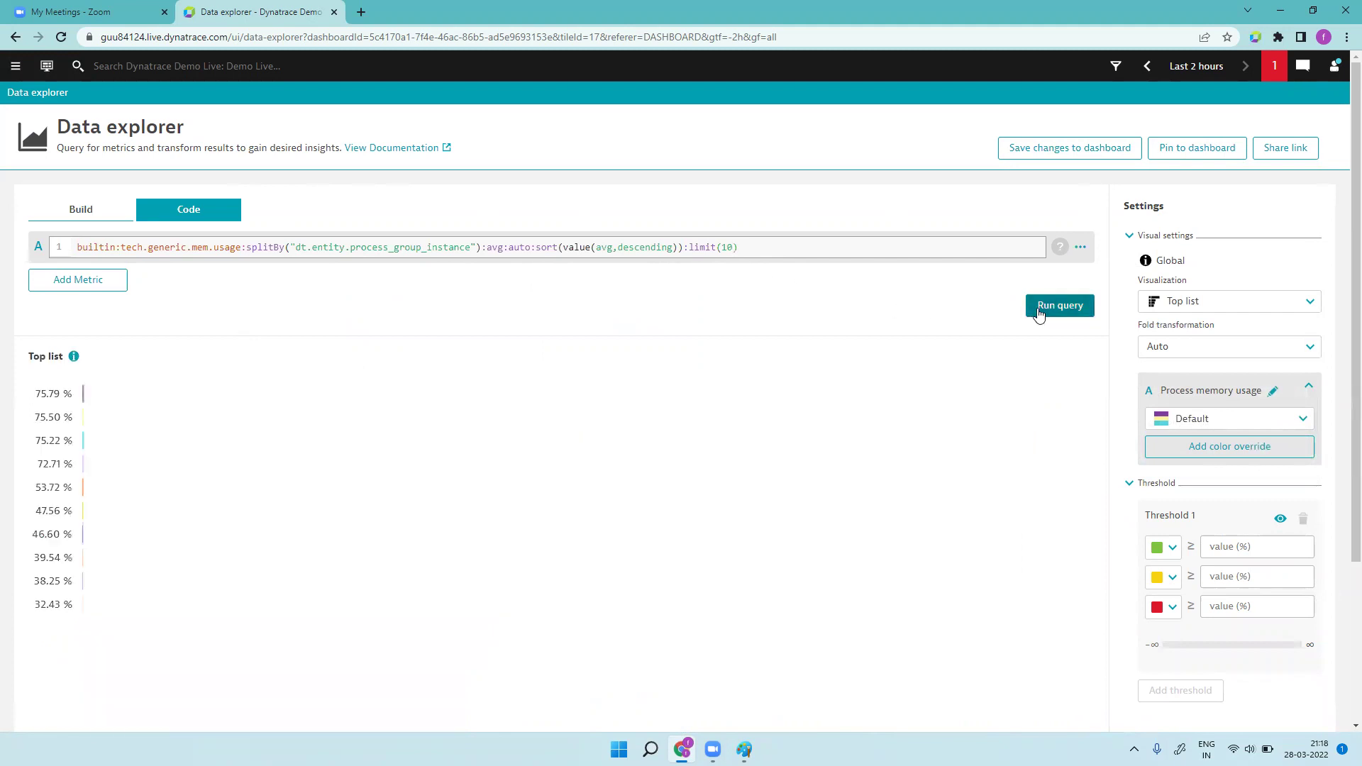
click(1090, 147)
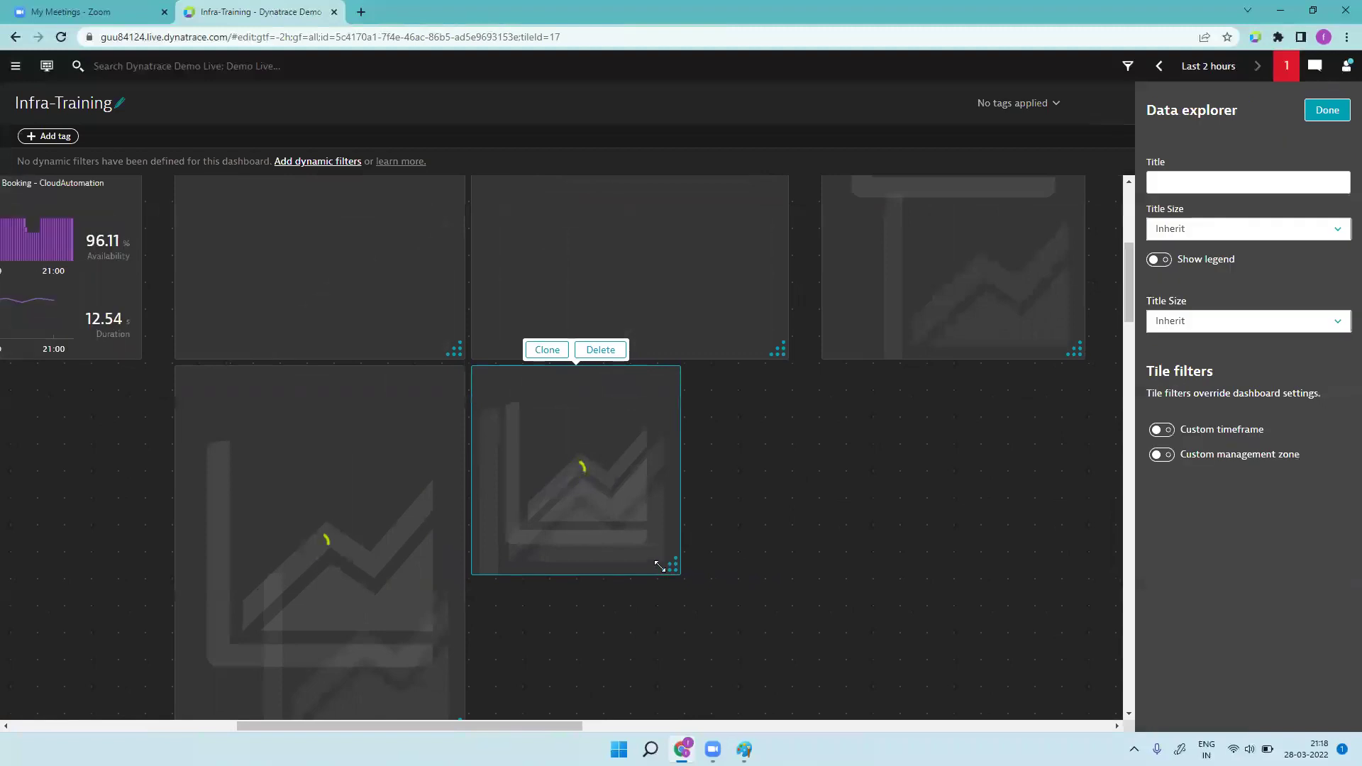
- Title the new memory top list tile "process memory usage" and finish editing it
click(1196, 183)
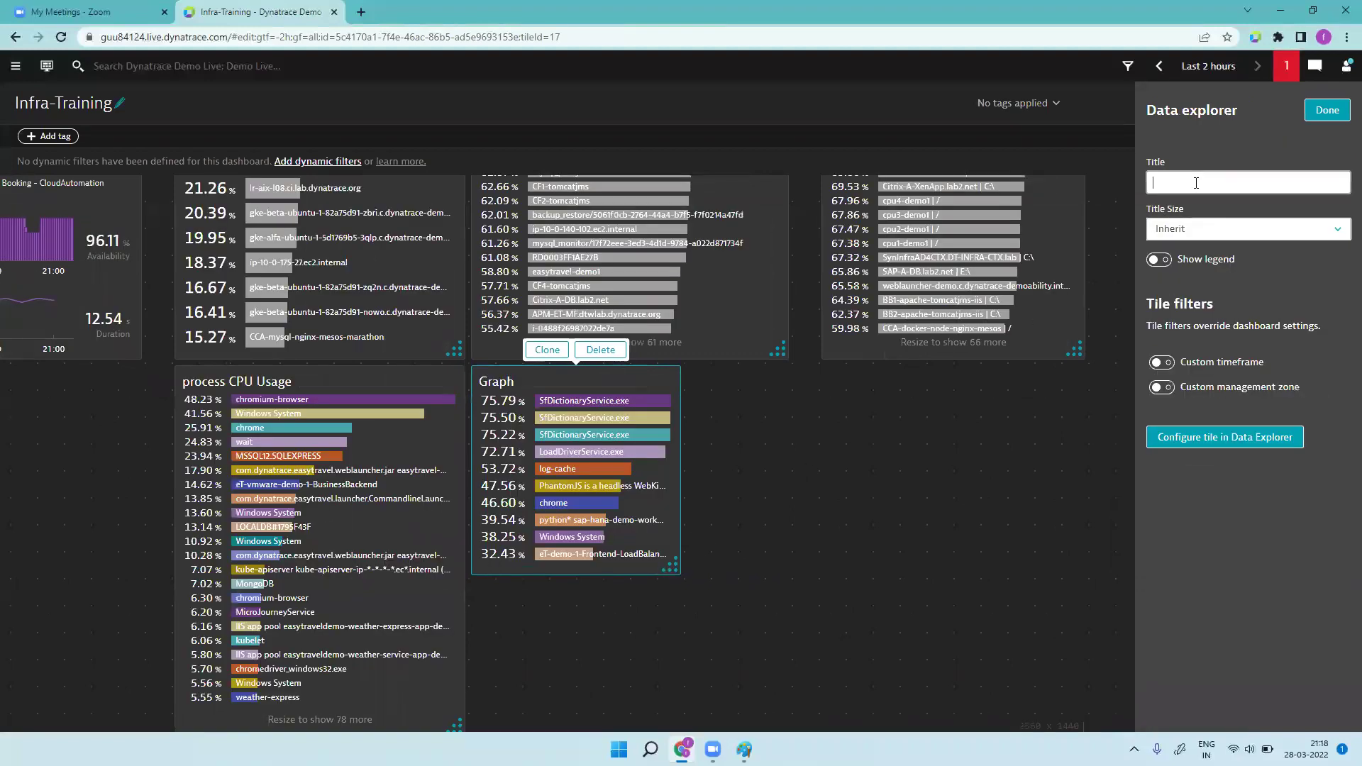
text(process memory usage)
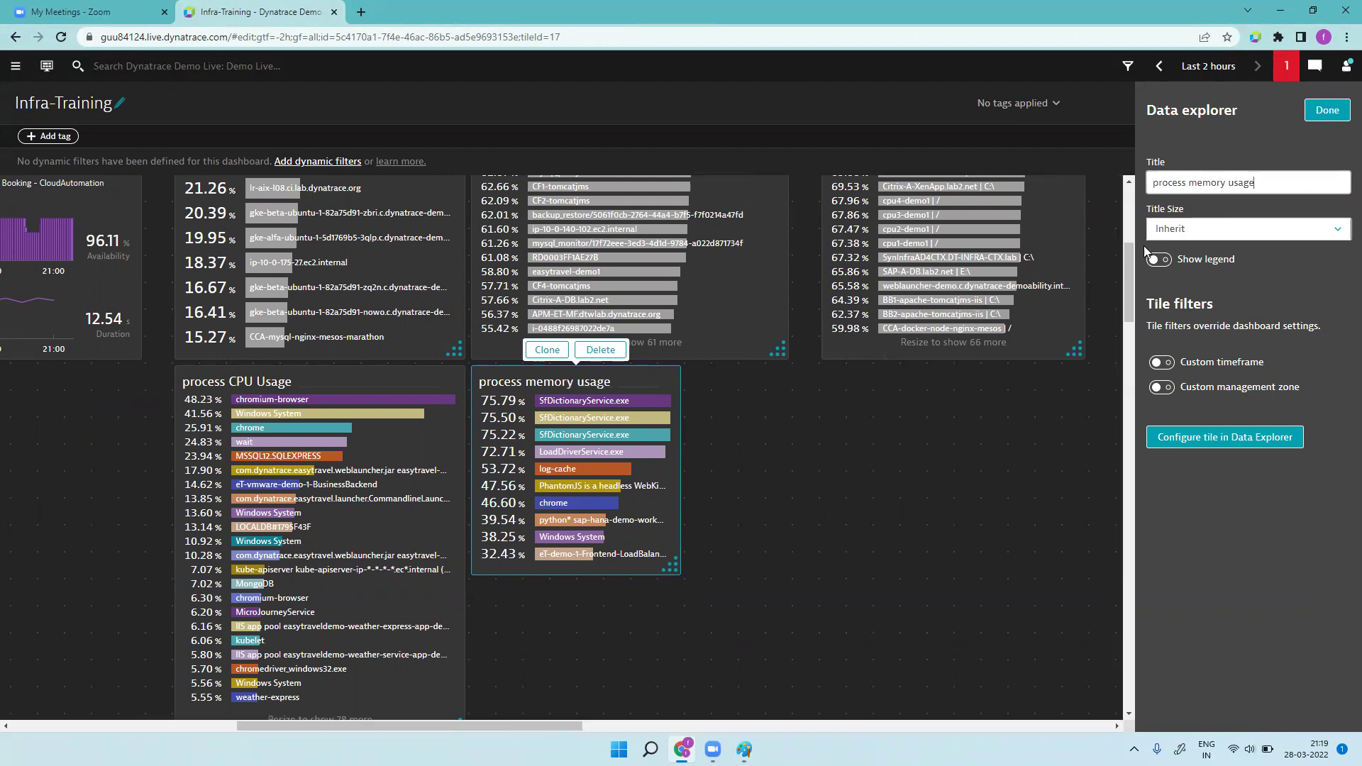
click(1325, 112)
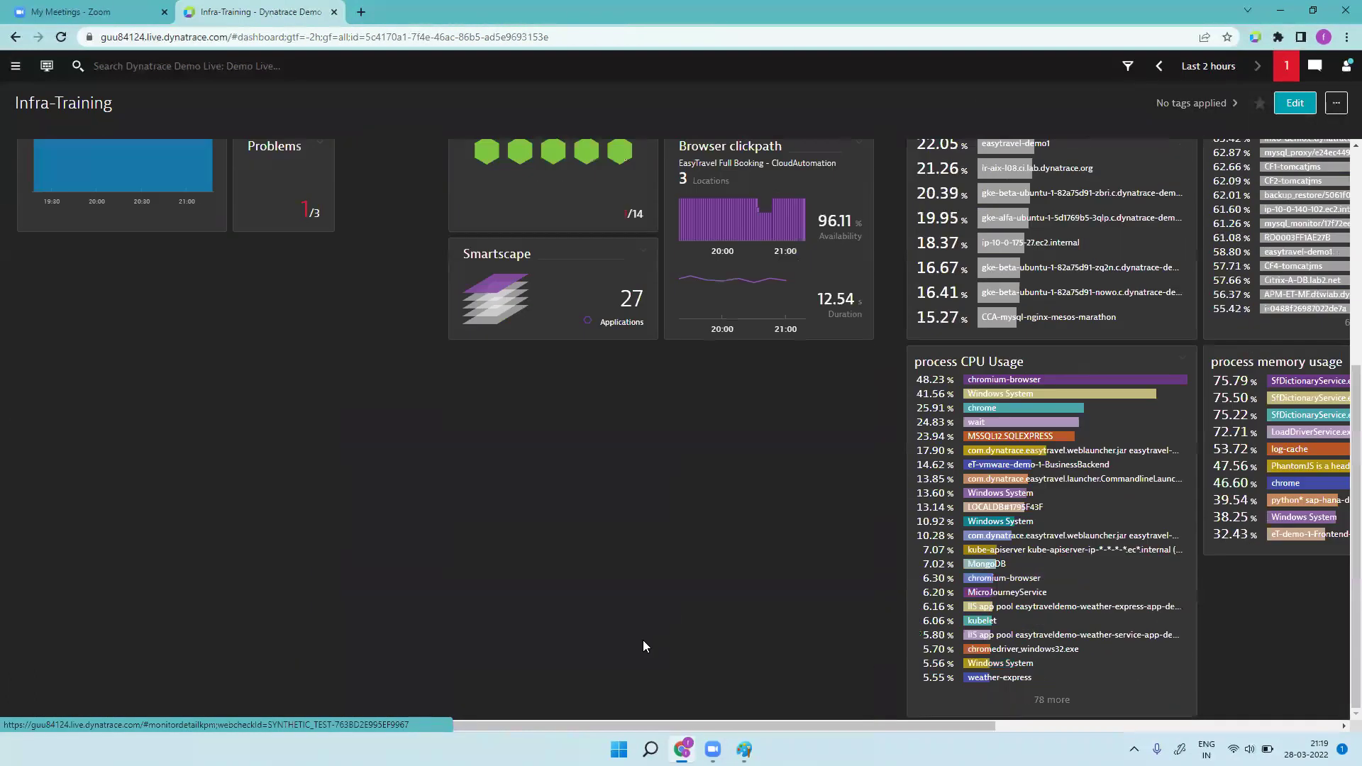
- Enlarge the process memory usage tile to the width of the Memory Usage tile above and finish editing the dashboard
drag(497, 725, 844, 738)
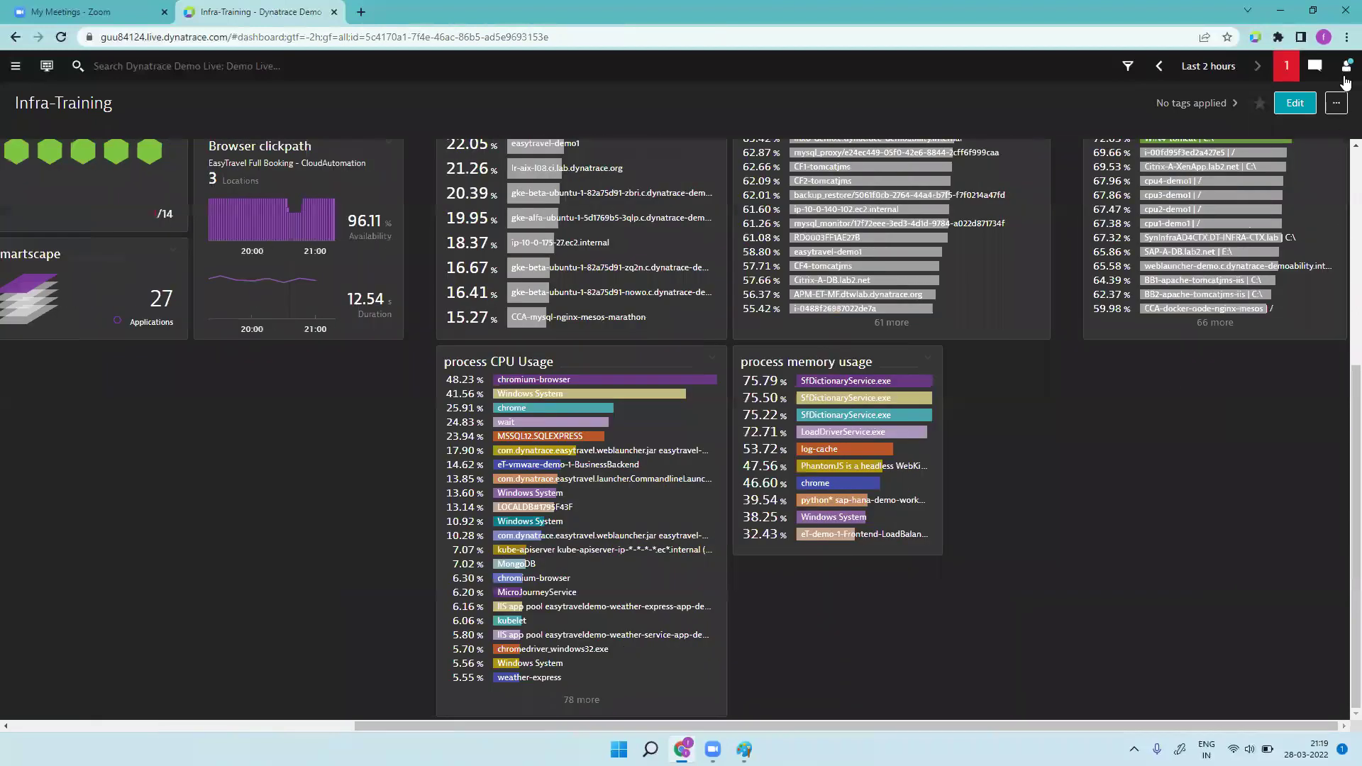
click(1295, 104)
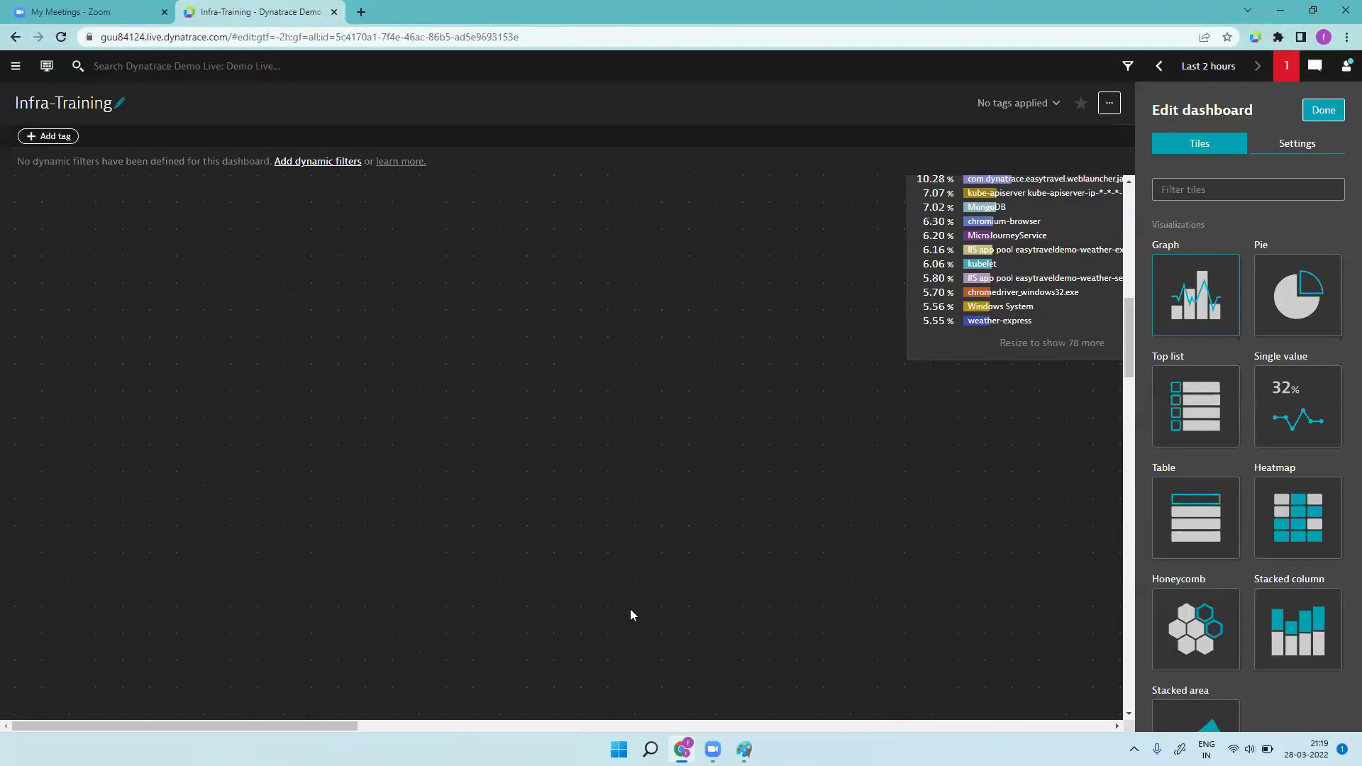
drag(325, 724, 511, 724)
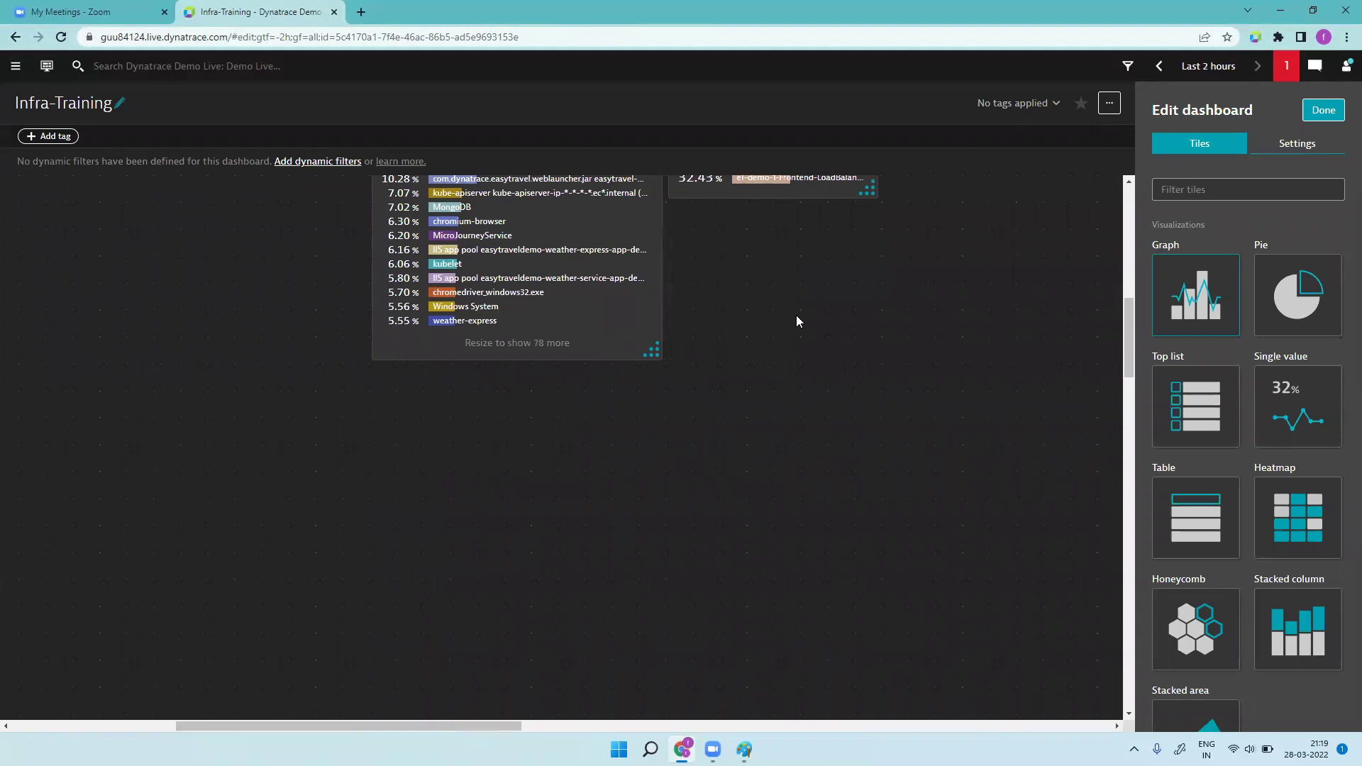
scroll(892, 391, up, 5)
mouse_move(877, 275)
mouse_down()
mouse_move(892, 391)
mouse_move(961, 400)
mouse_move(983, 440)
mouse_up()
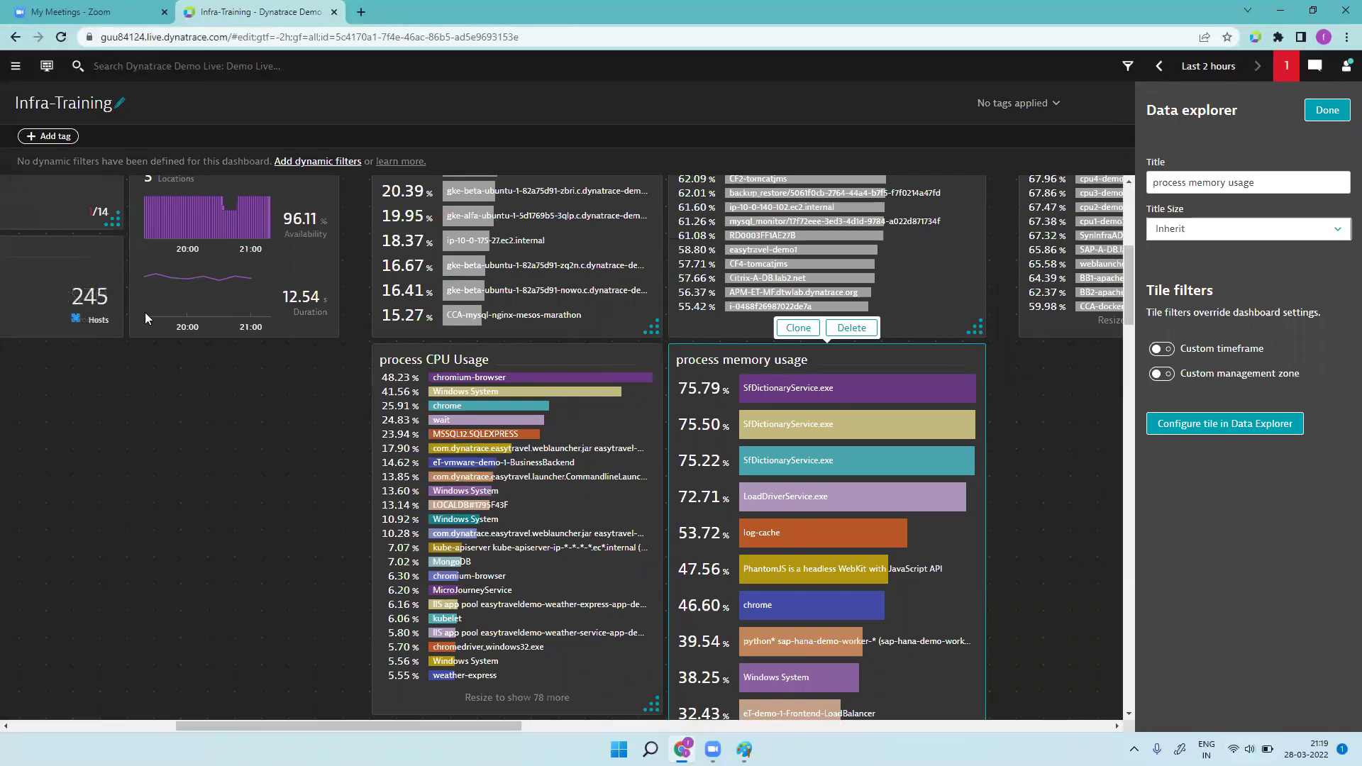
click(1328, 113)
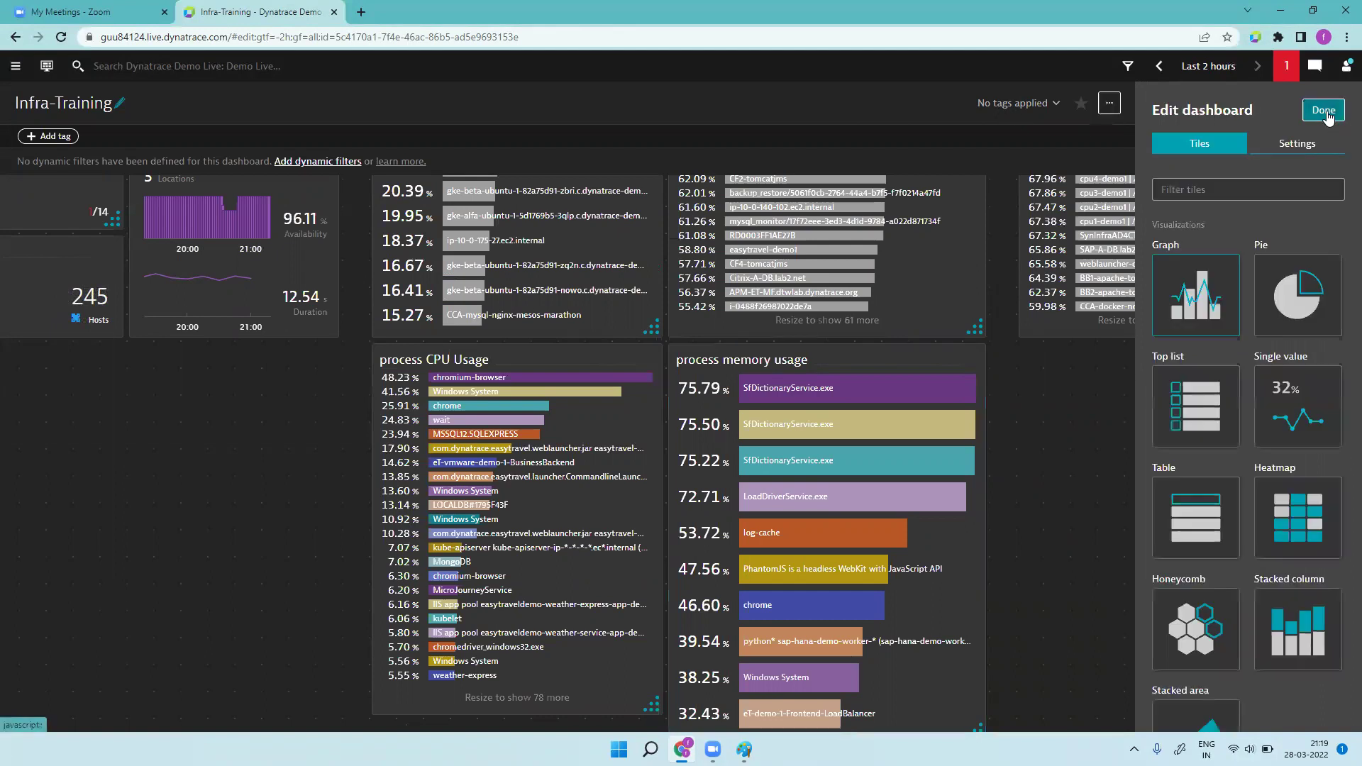
click(1324, 111)
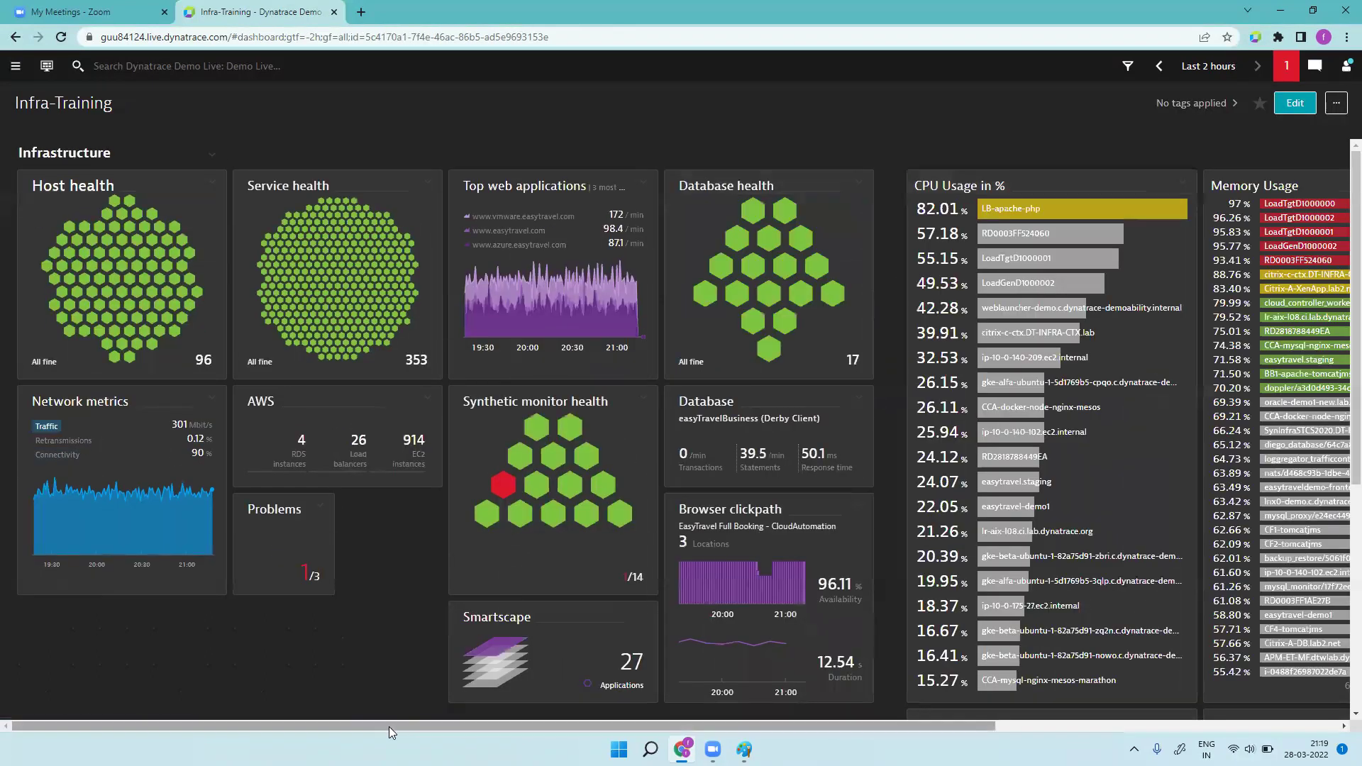
- Add a Graph tile below the Network metrics tile and open its configuration in Data Explorer
drag(387, 725, 732, 723)
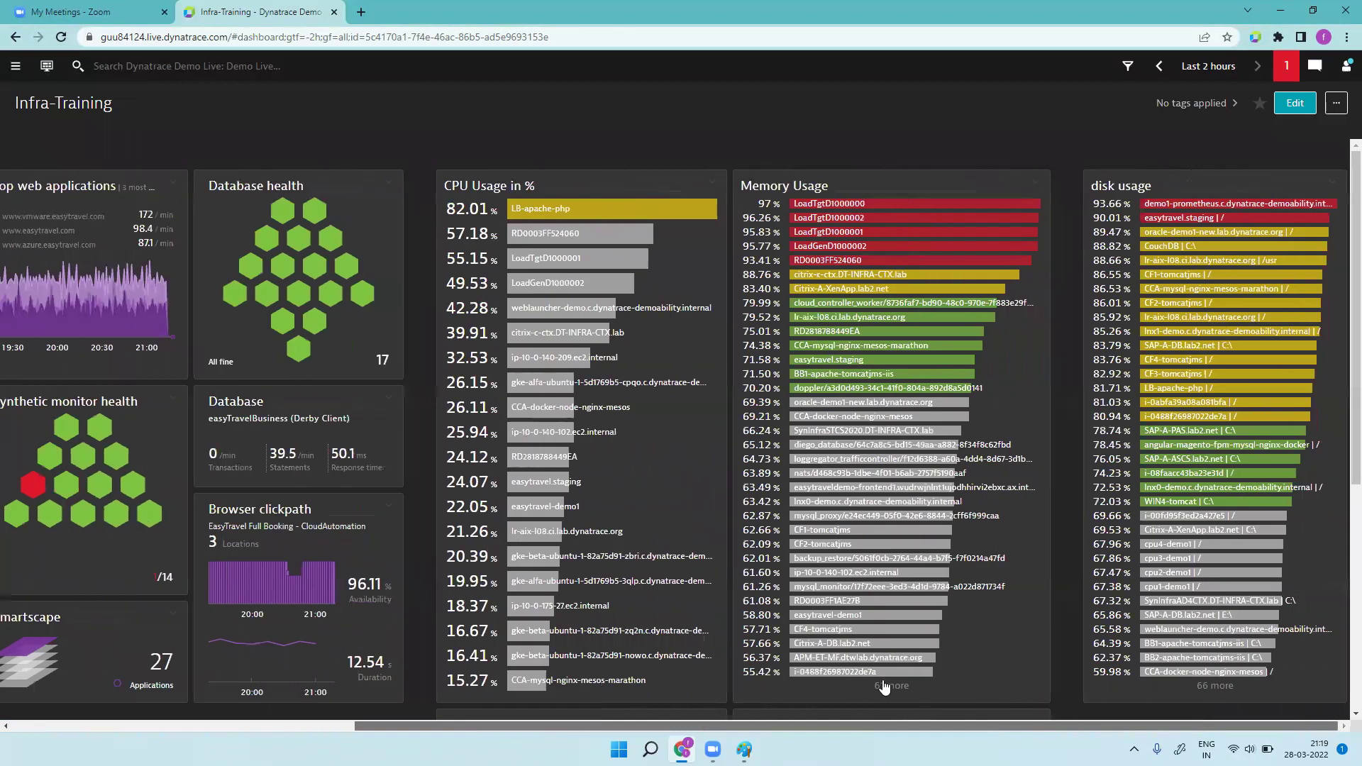
click(1295, 103)
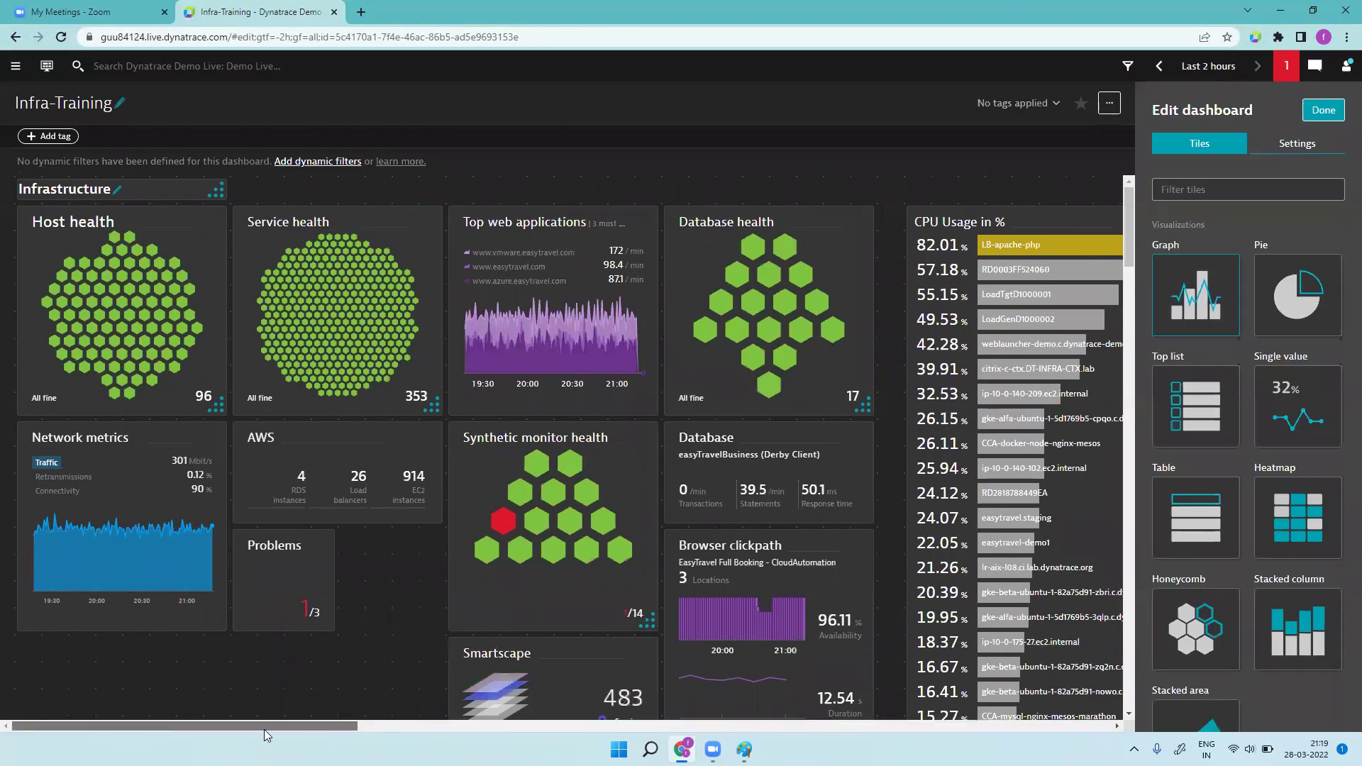
mouse_move(455, 602)
mouse_down()
mouse_move(134, 681)
mouse_move(117, 616)
mouse_up()
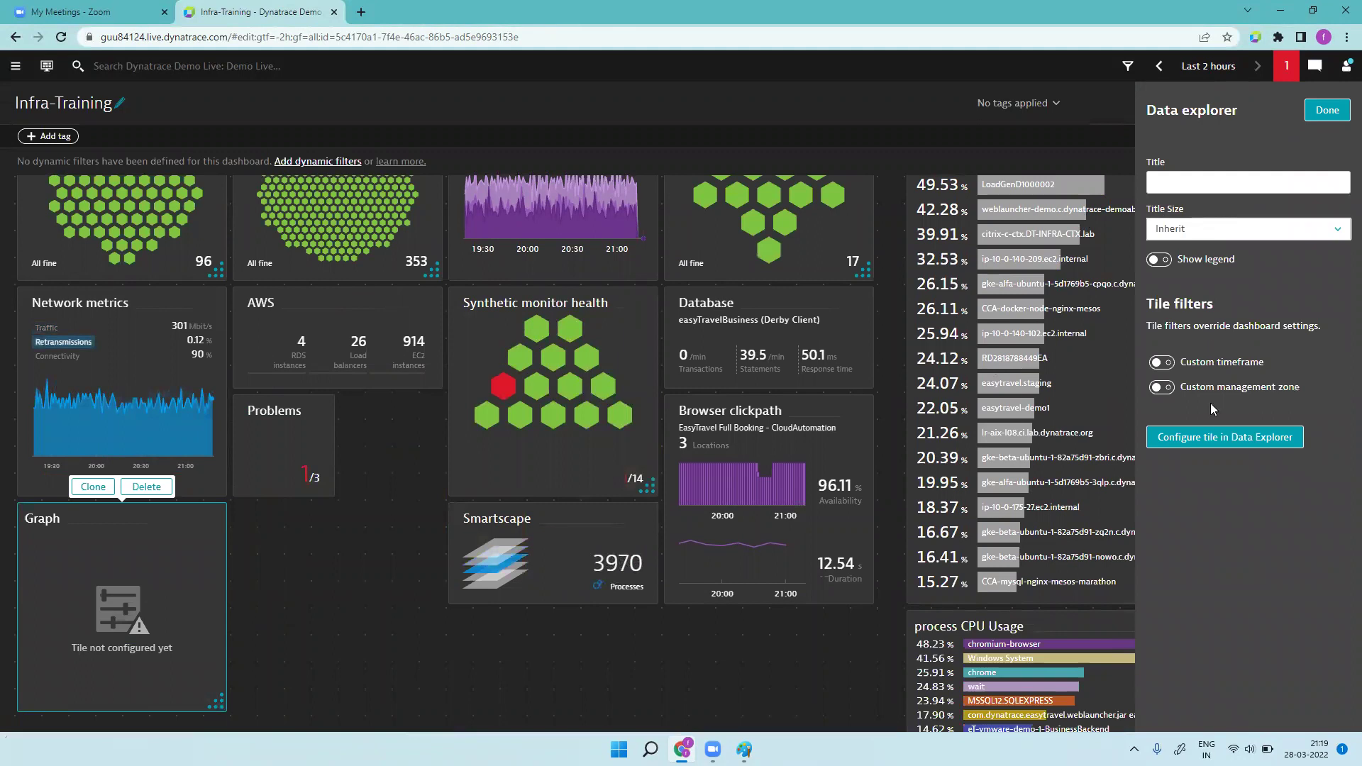
click(1212, 437)
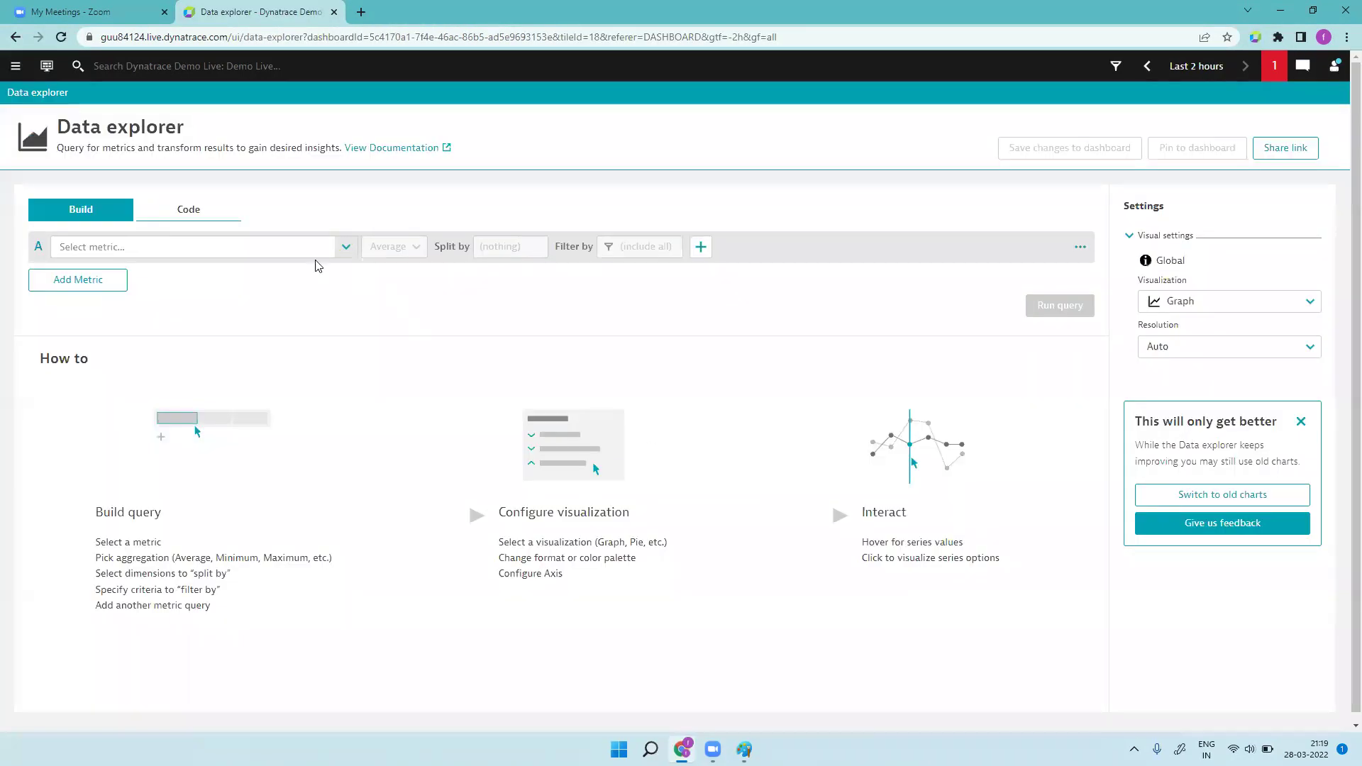
- Search the metrics for "heap memory" and choose JVM heap memory pool used bytes (builtin:tech.jvm.memory.pool.used)
click(278, 245)
text(hea)
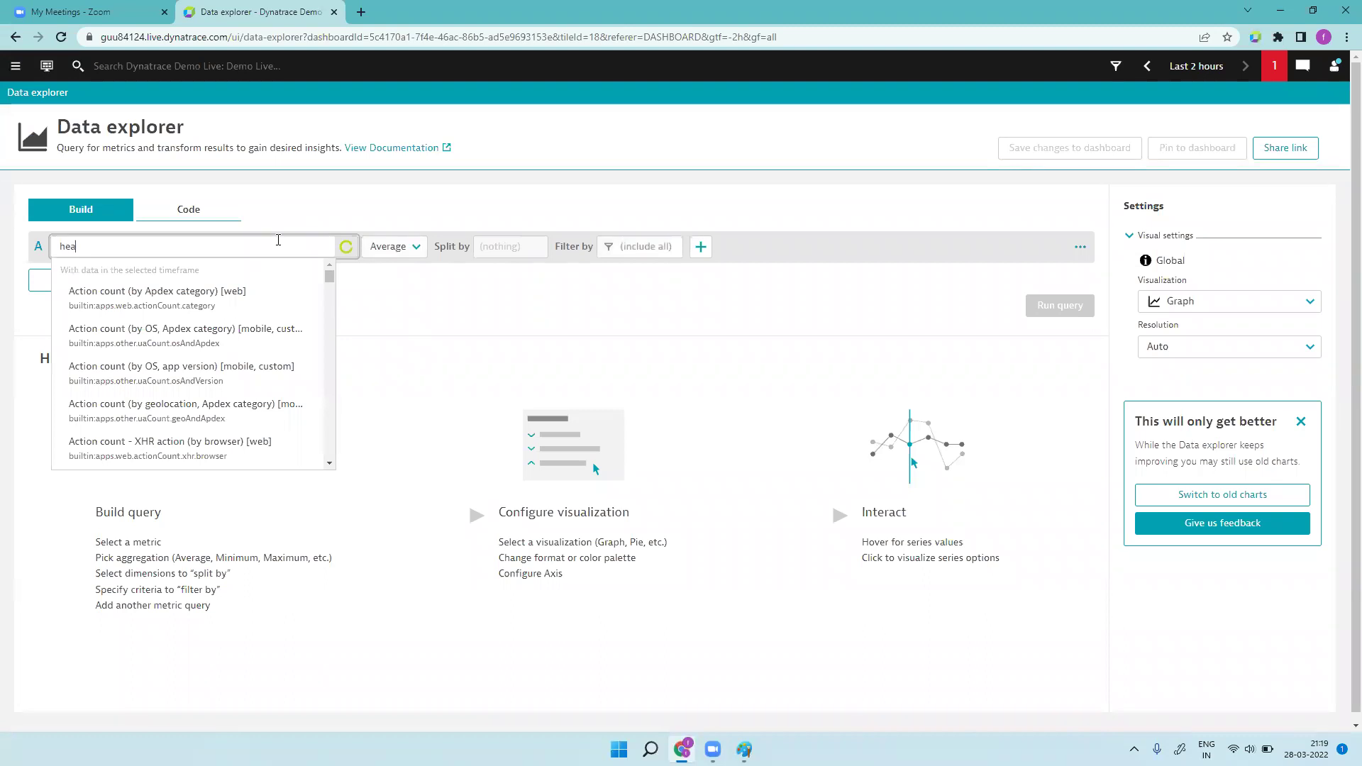
text(p me)
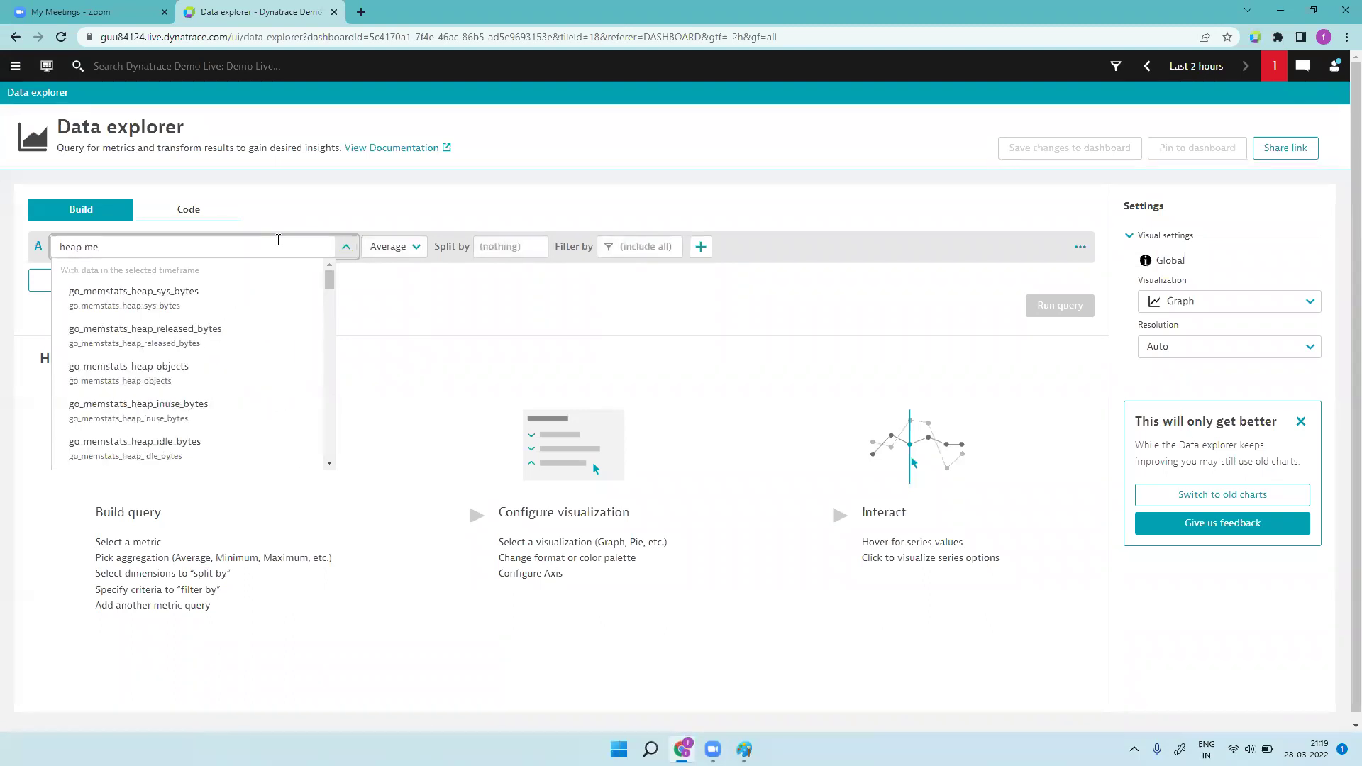
text(mory)
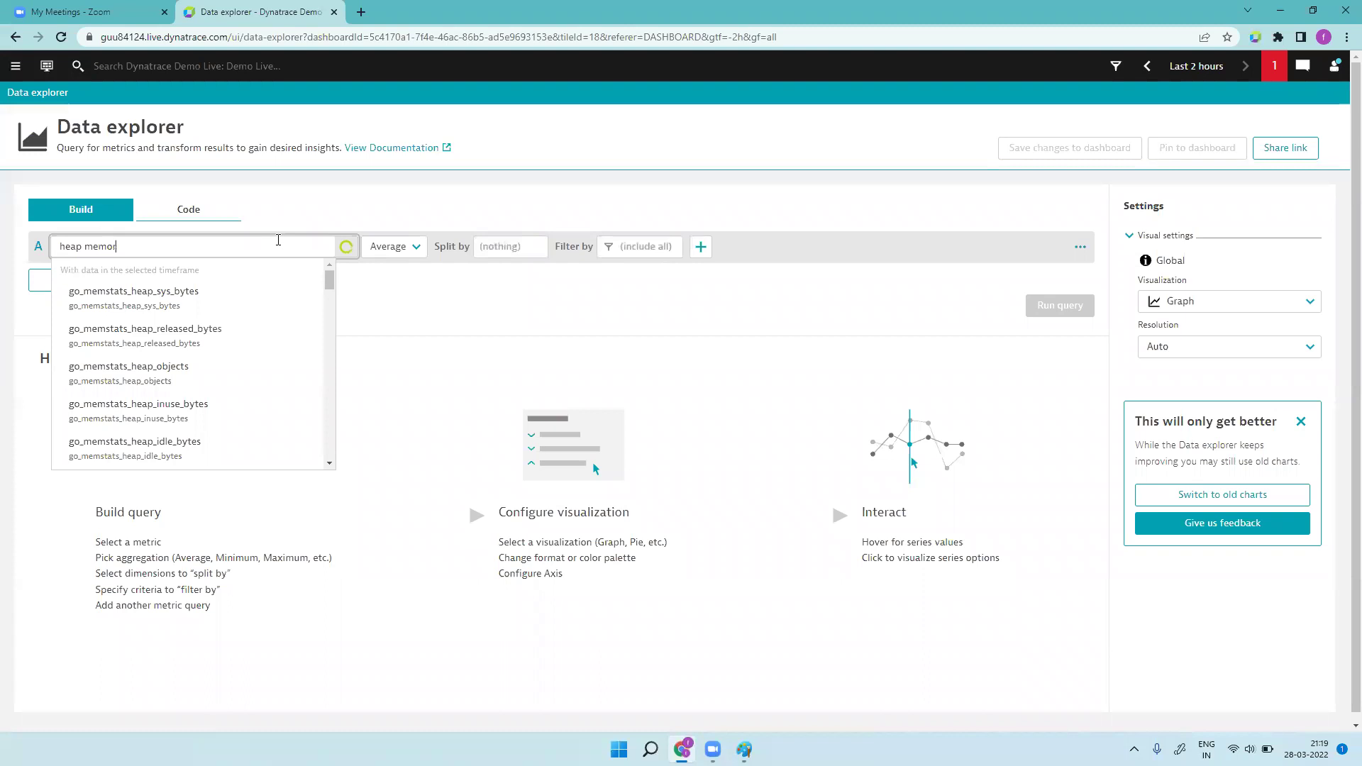
click(328, 464)
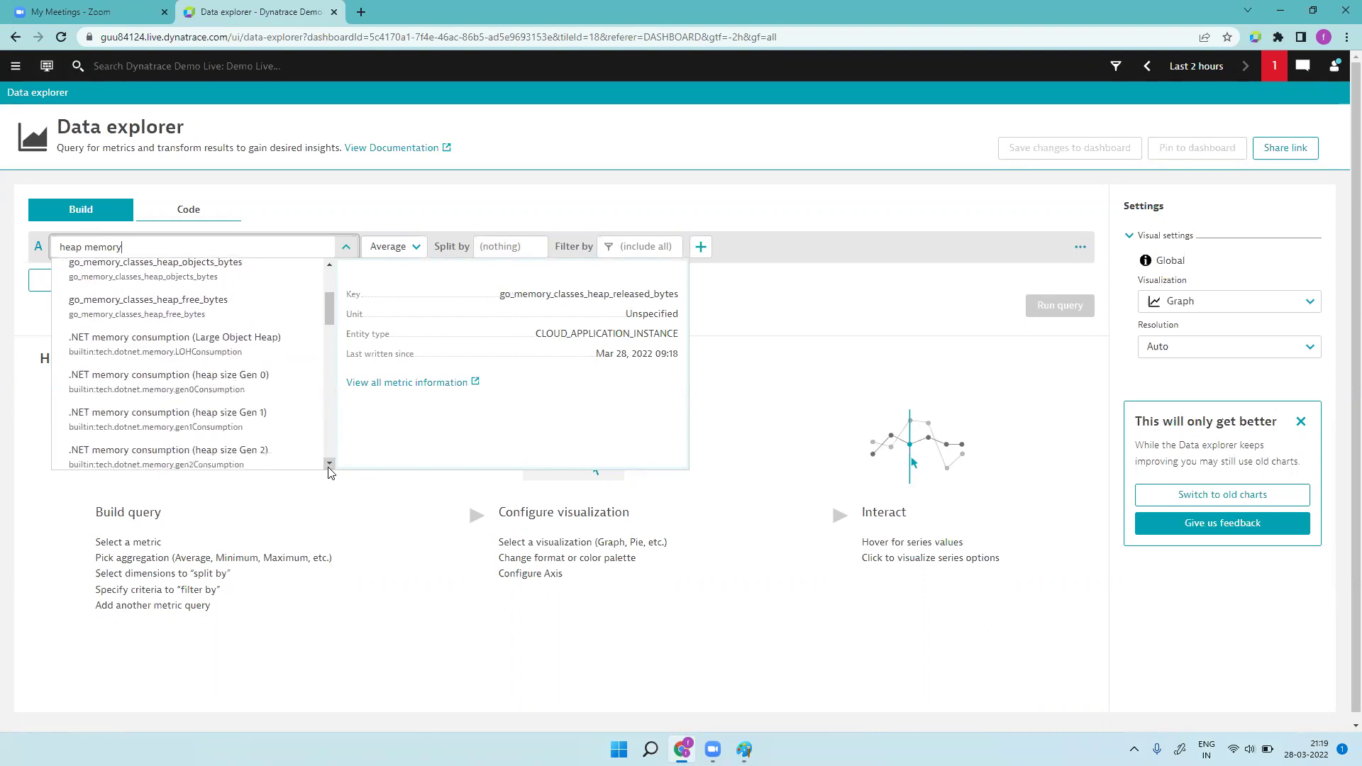
click(329, 464)
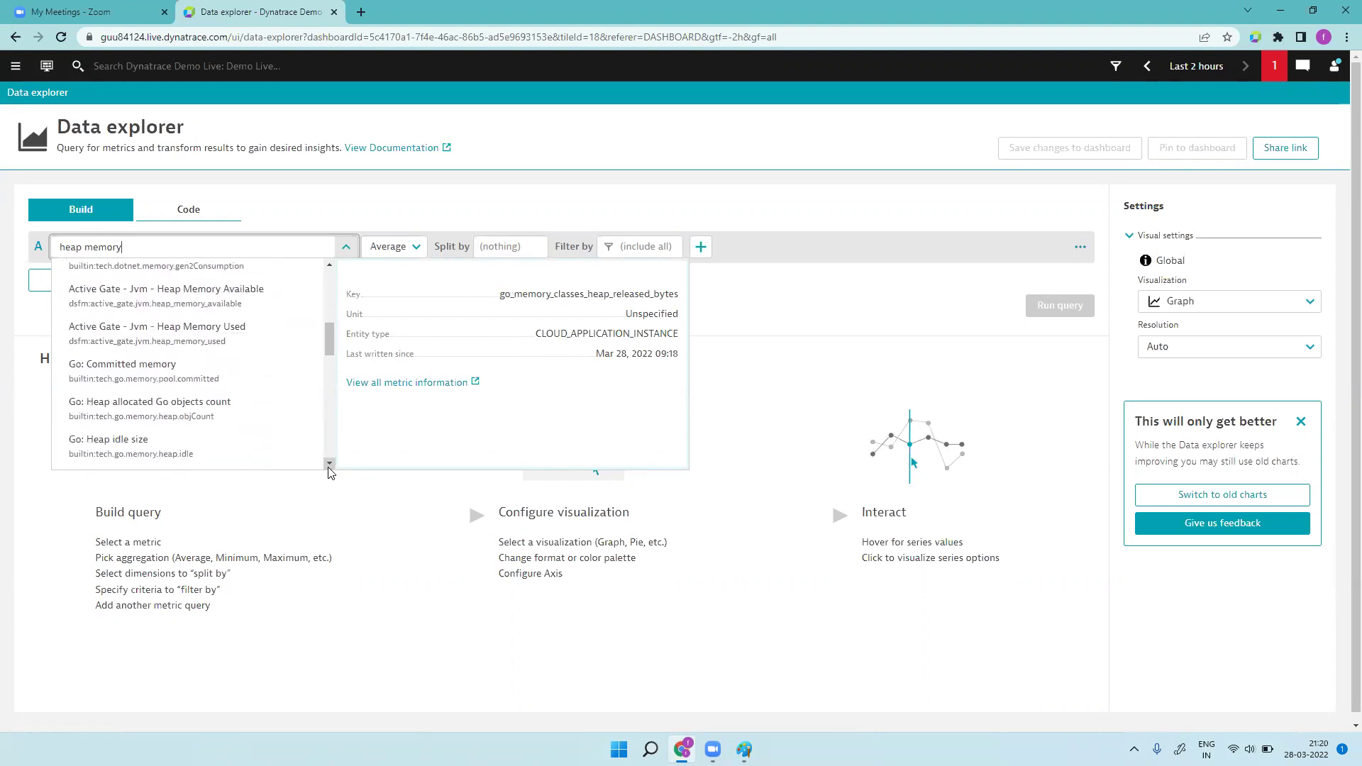
click(328, 465)
click(328, 465)
click(328, 465)
click(329, 465)
click(329, 464)
click(328, 465)
click(329, 464)
click(328, 465)
click(328, 465)
click(329, 465)
click(329, 464)
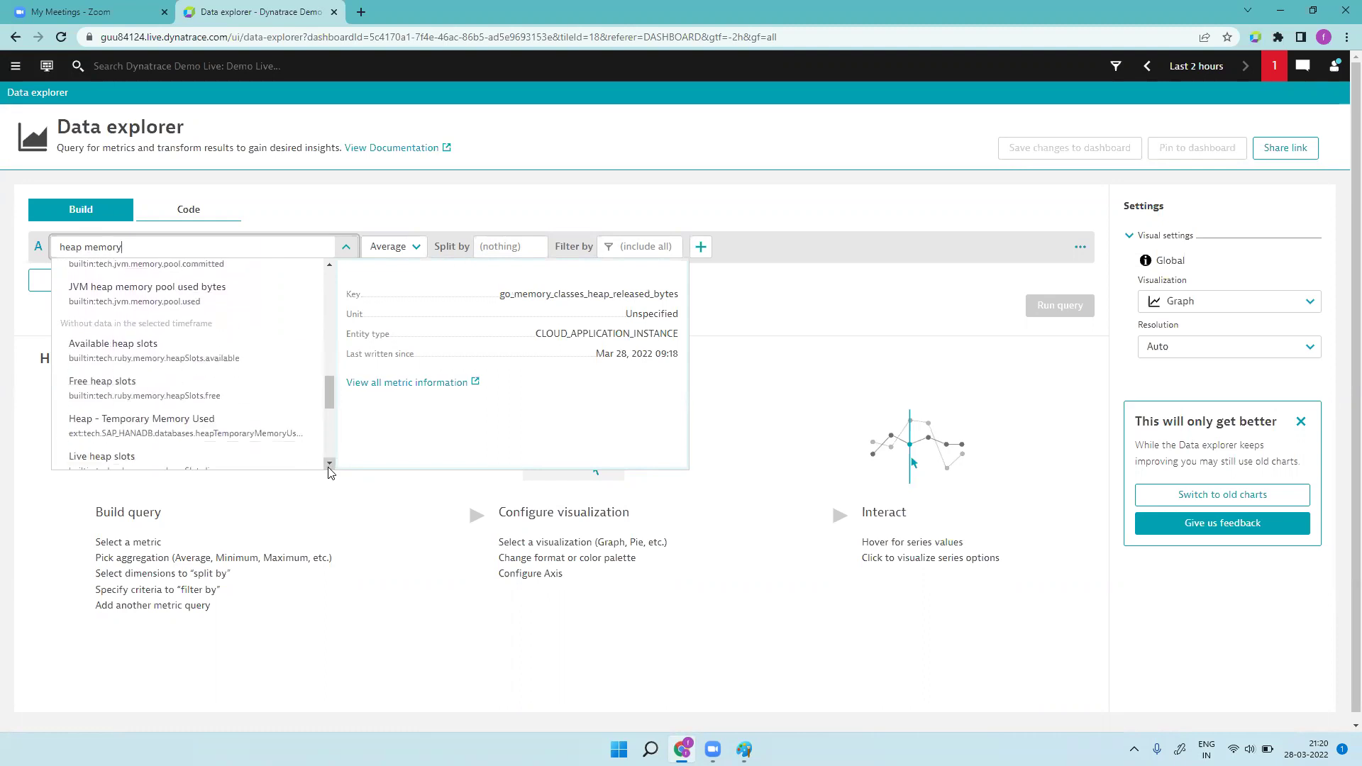
click(329, 465)
click(329, 464)
click(329, 465)
click(328, 465)
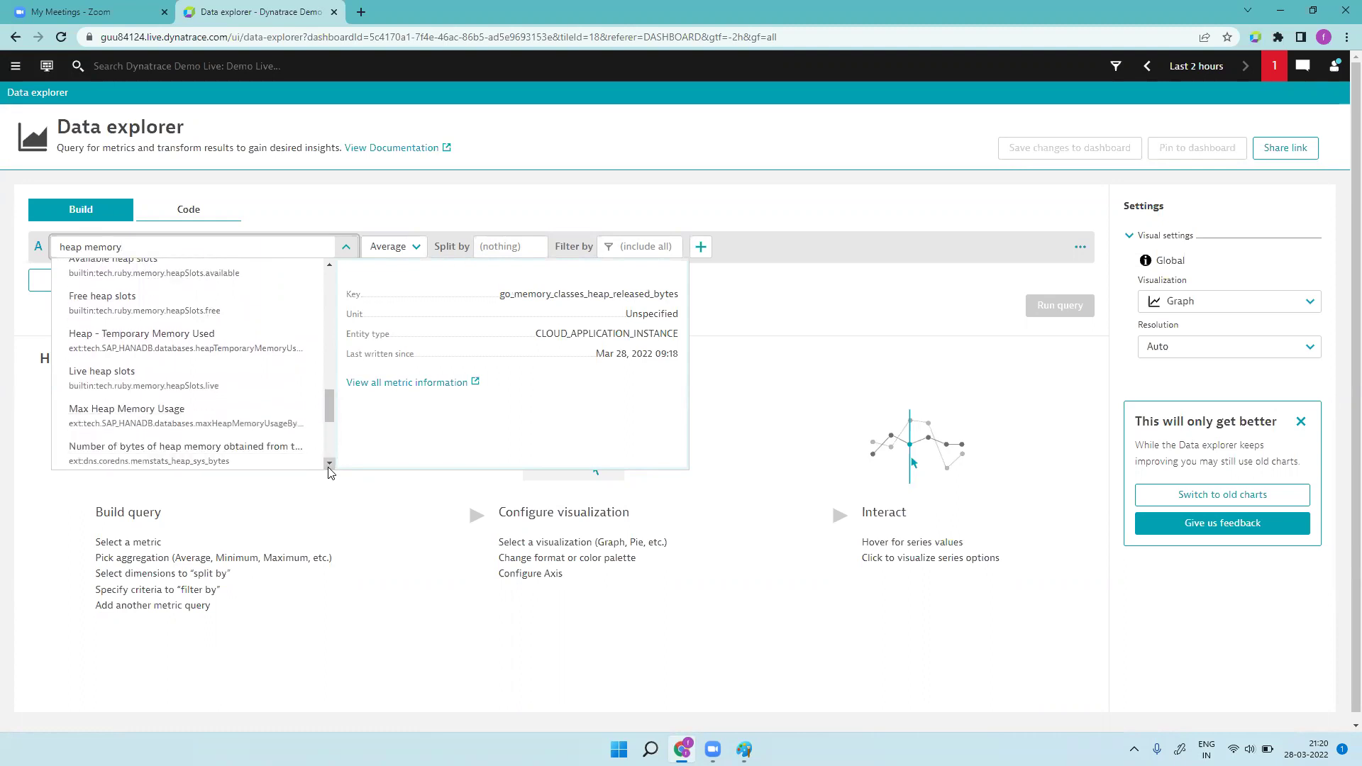
click(328, 465)
click(329, 465)
click(329, 465)
click(328, 465)
click(329, 465)
click(328, 464)
click(329, 464)
click(328, 465)
drag(328, 444, 328, 386)
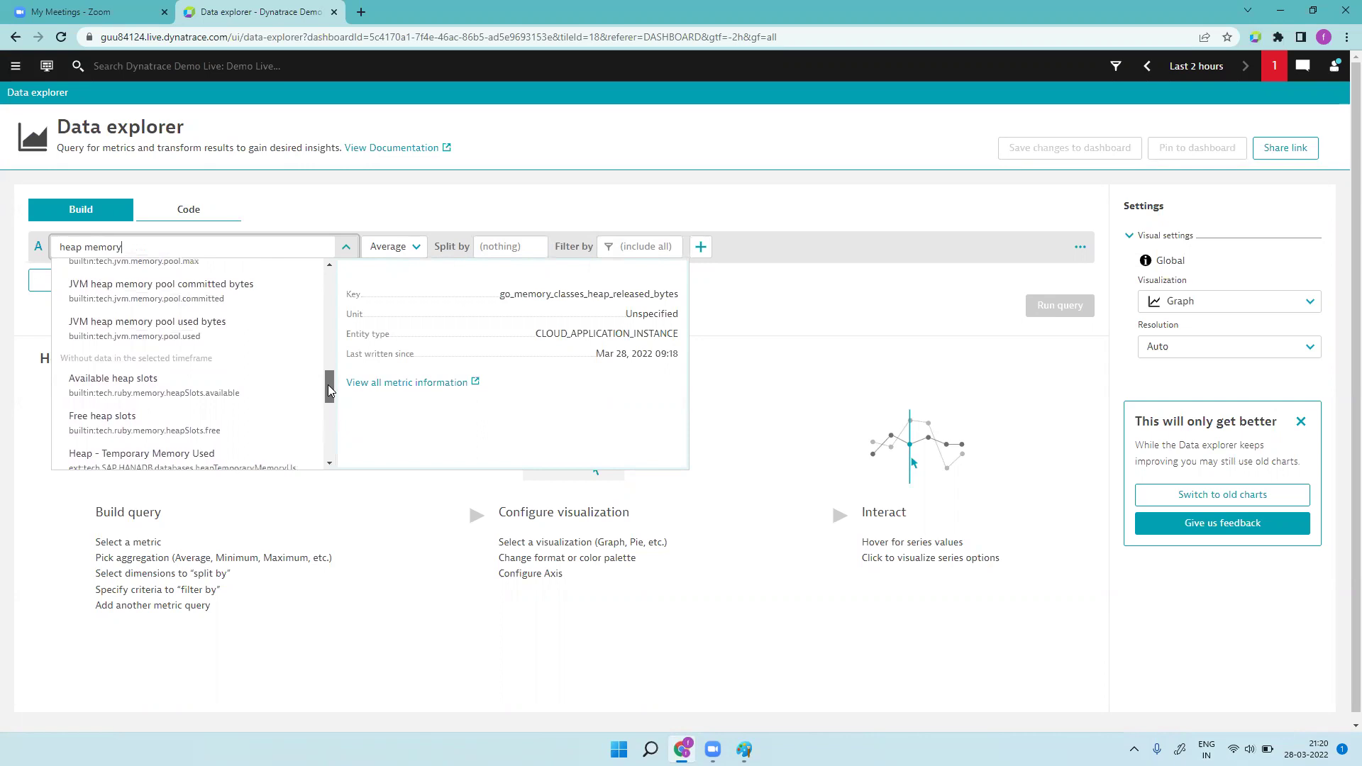
click(213, 332)
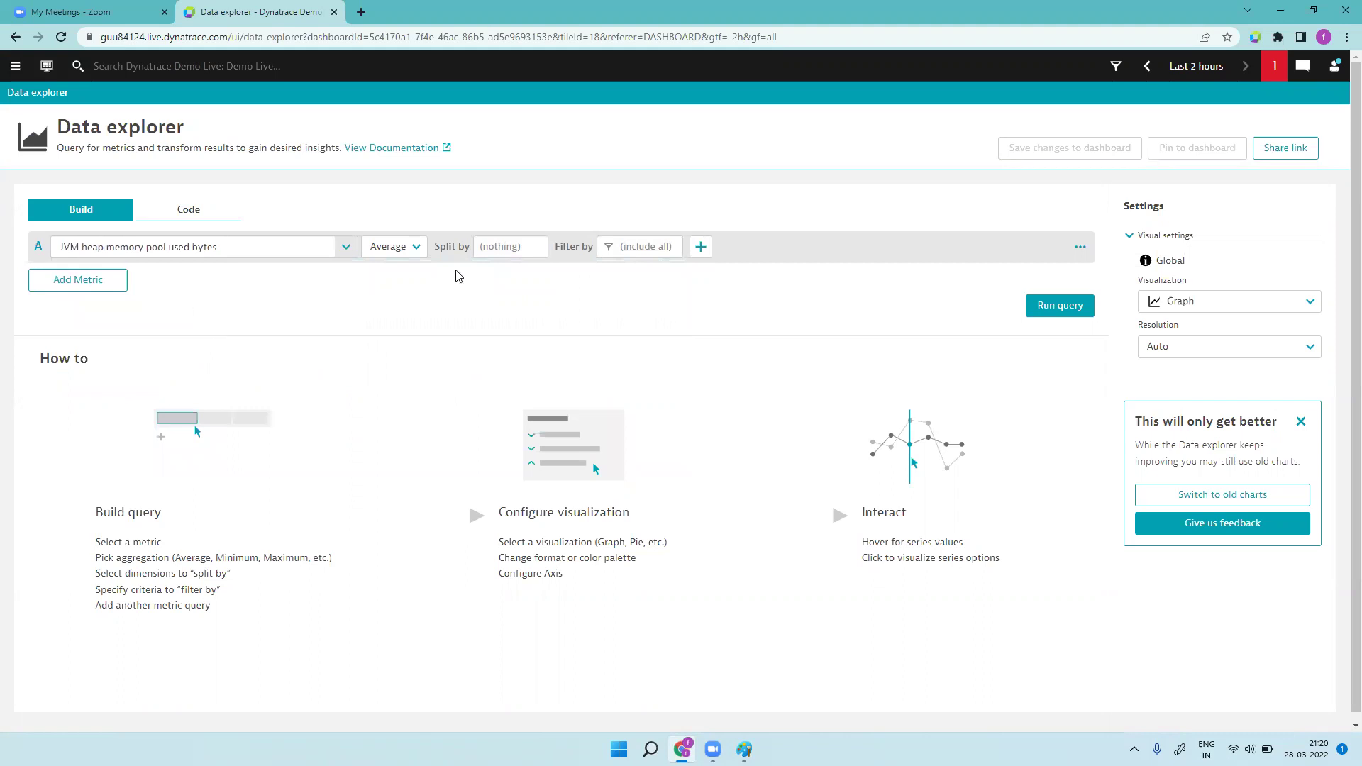
- Split the JVM heap memory pool used bytes query by Process and poolname
click(494, 246)
click(525, 274)
click(586, 288)
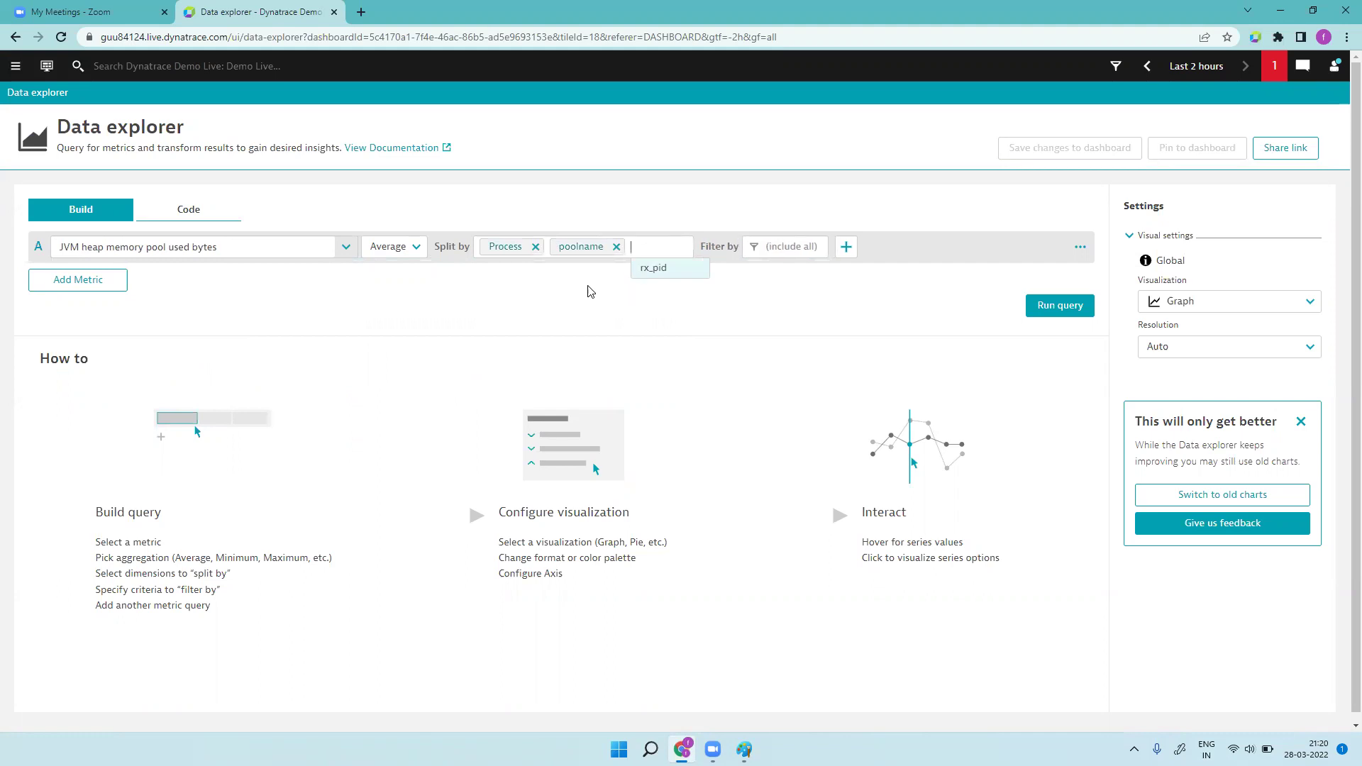
- Add rx_pid to the JVM heap memory query's split, run the query, and display the result as a Top list
click(657, 269)
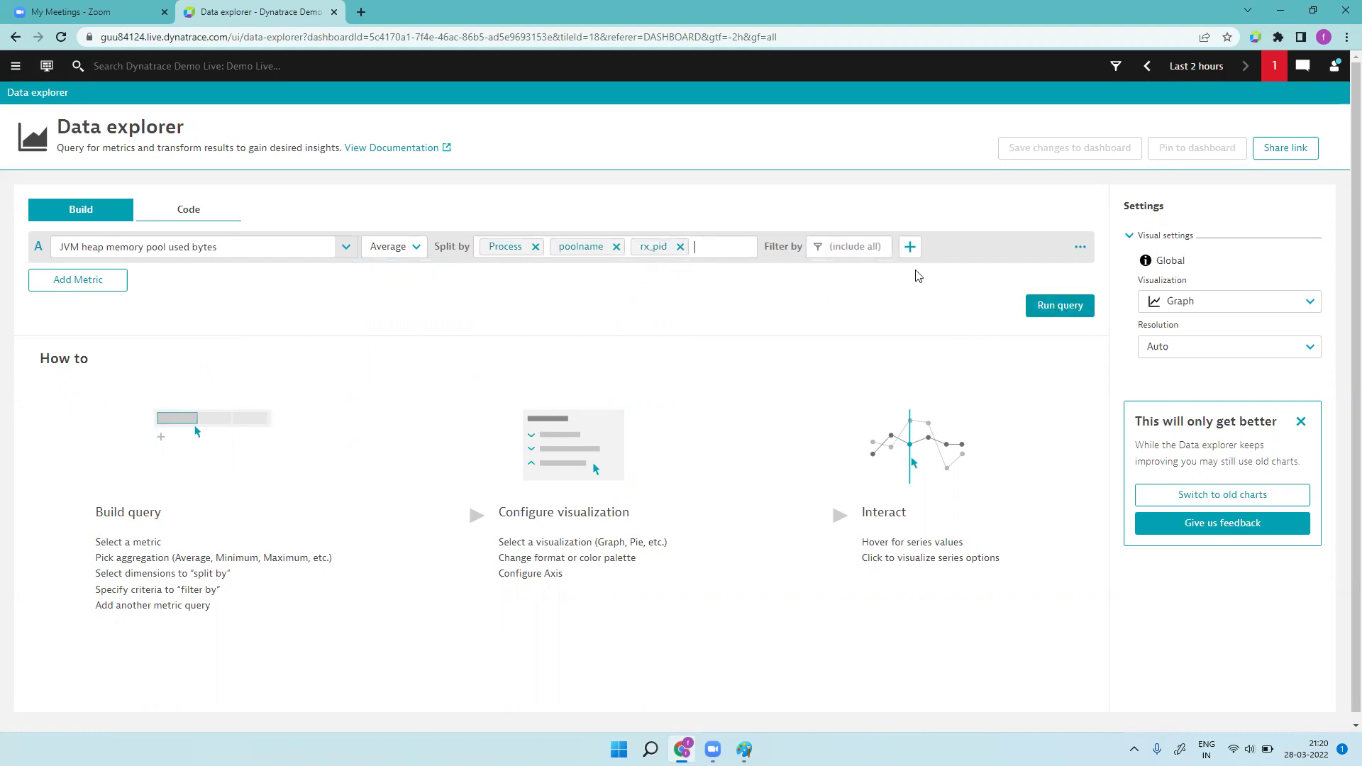
click(846, 248)
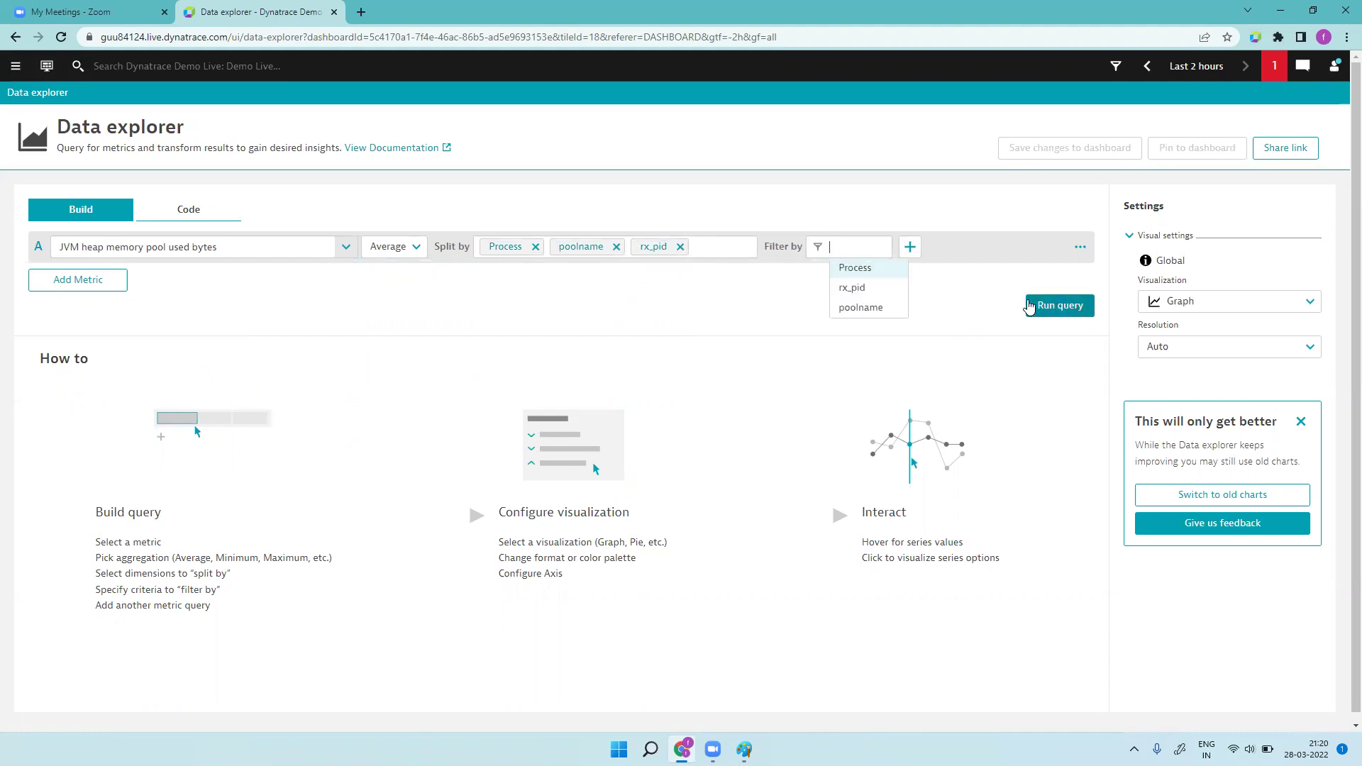
click(1053, 305)
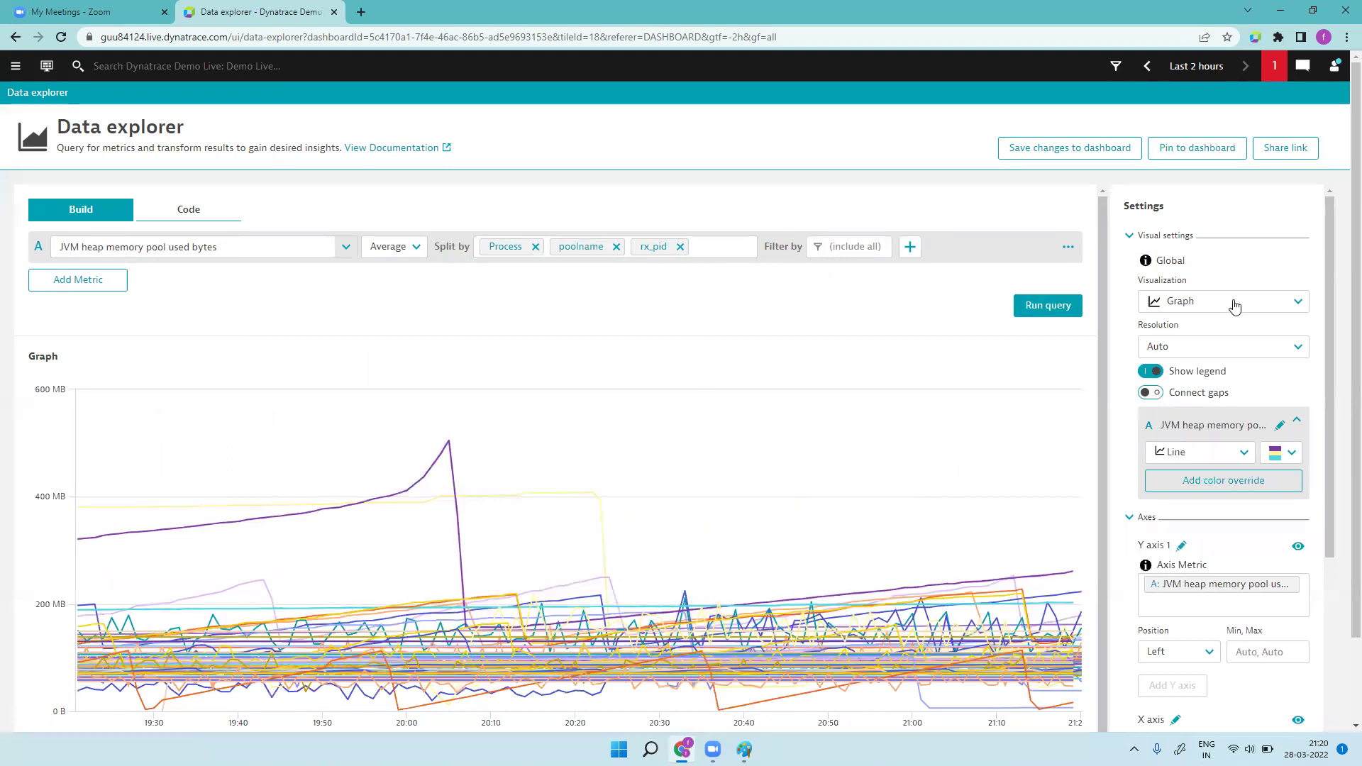
click(1199, 301)
click(1199, 471)
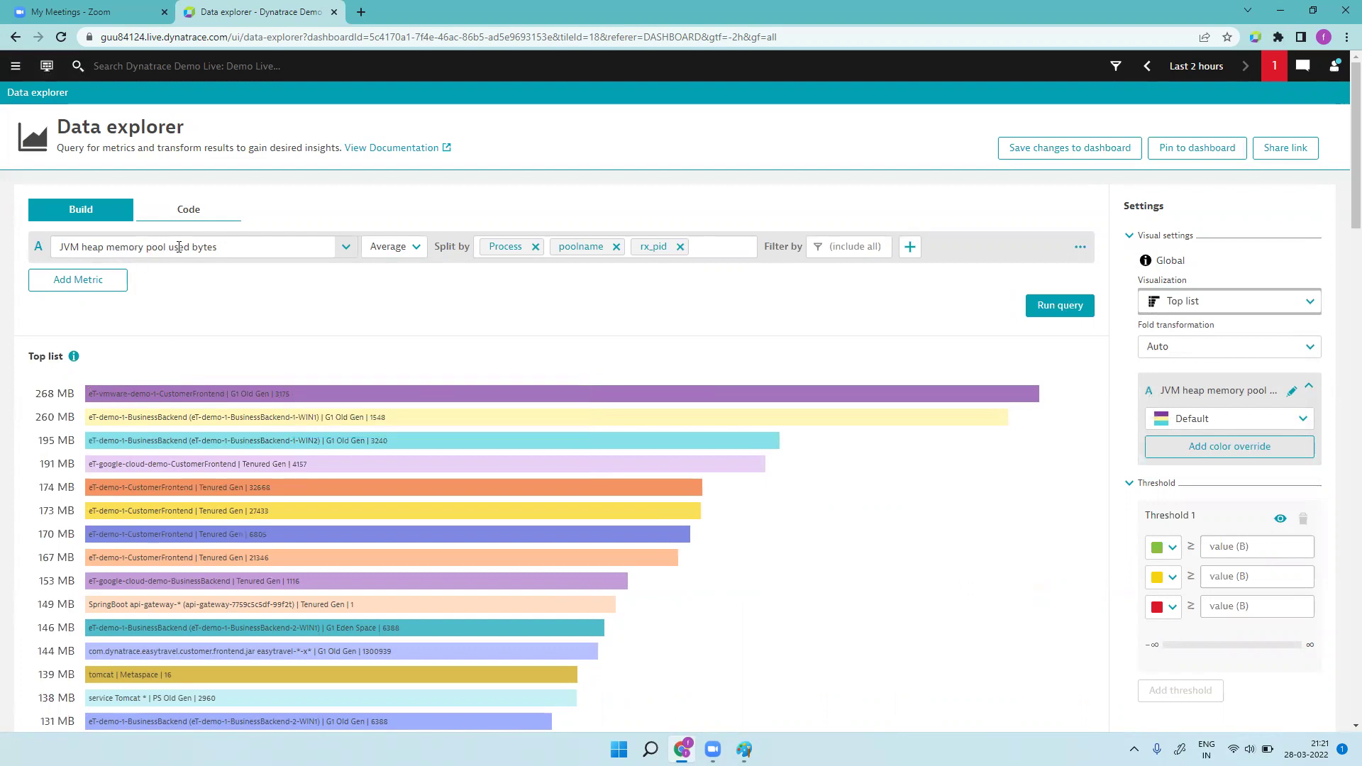
- Save the heap memory query to the dashboard and title its tile "JVM heap memory pool used bytes"
click(219, 247)
key(ctrl+c)
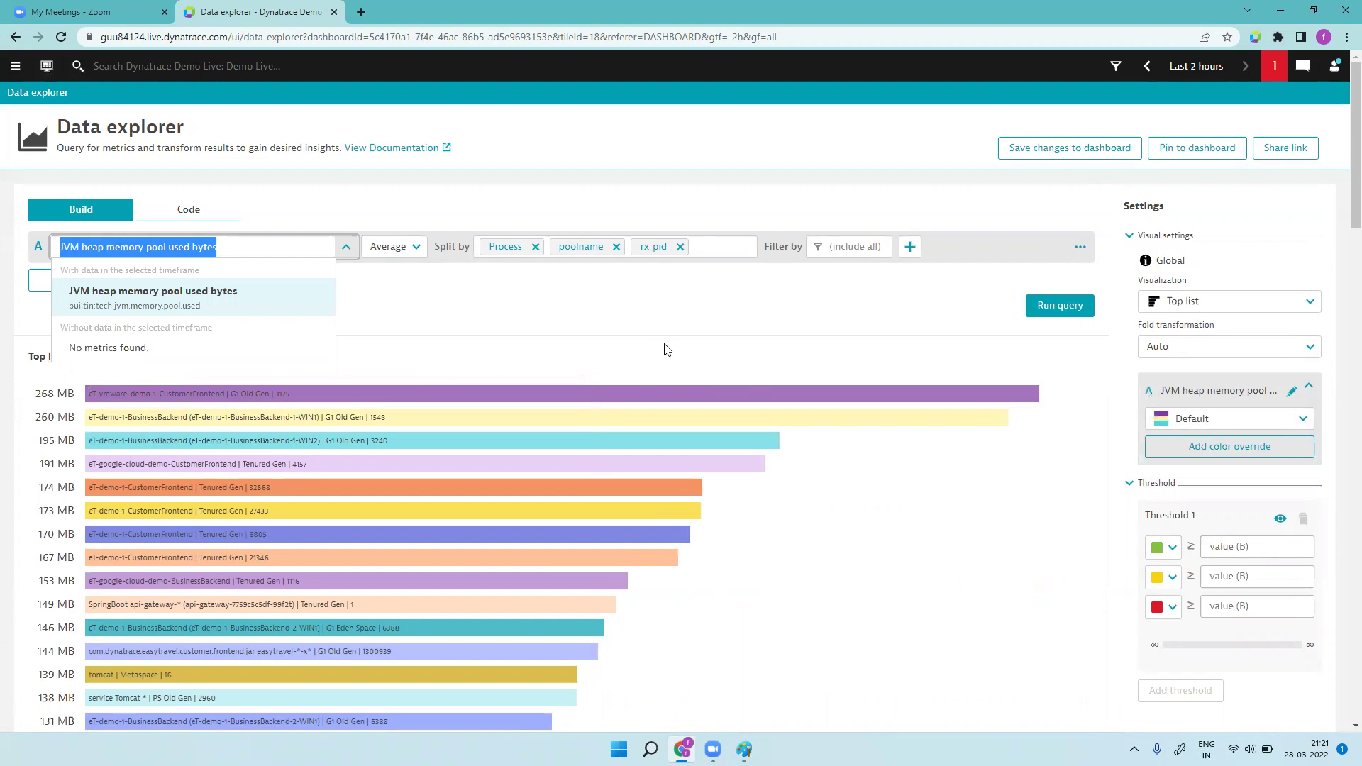
click(720, 324)
click(1077, 150)
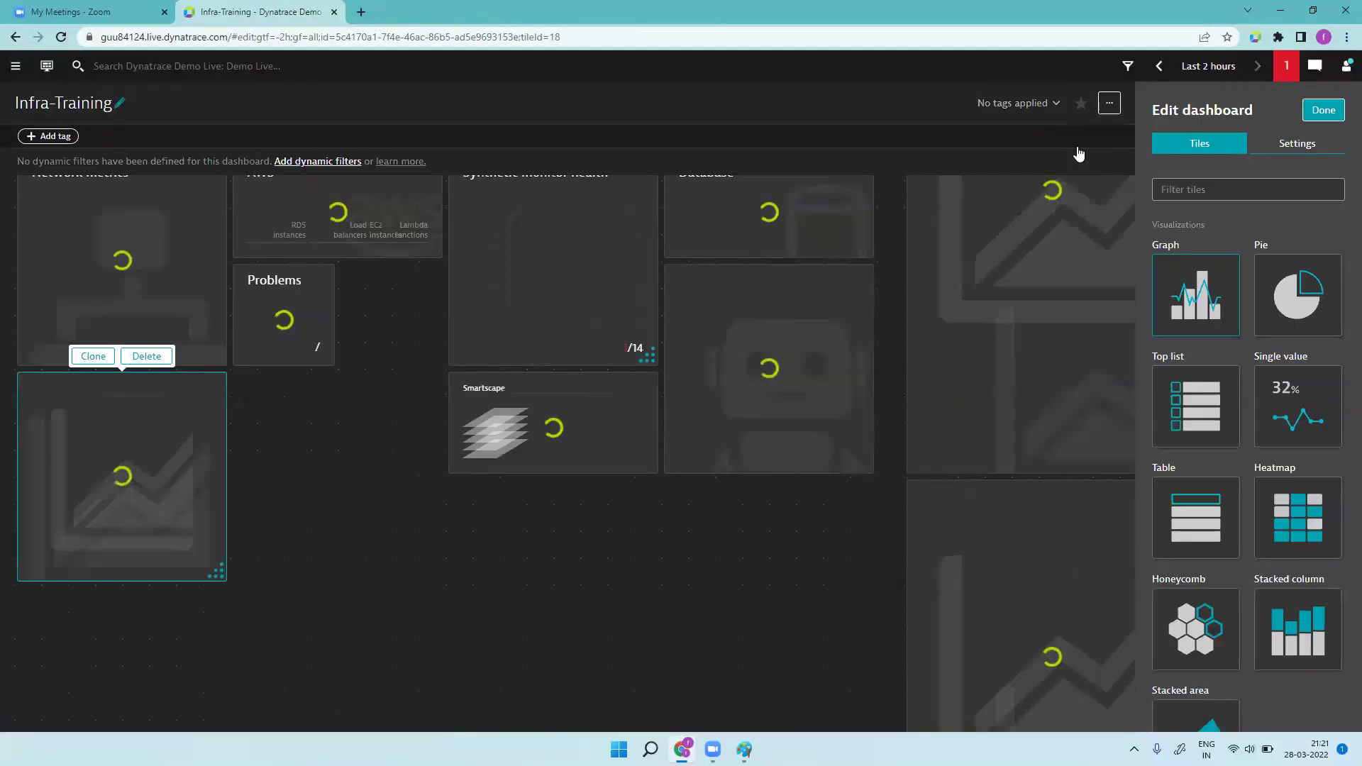
click(1173, 183)
key(ctrl+v)
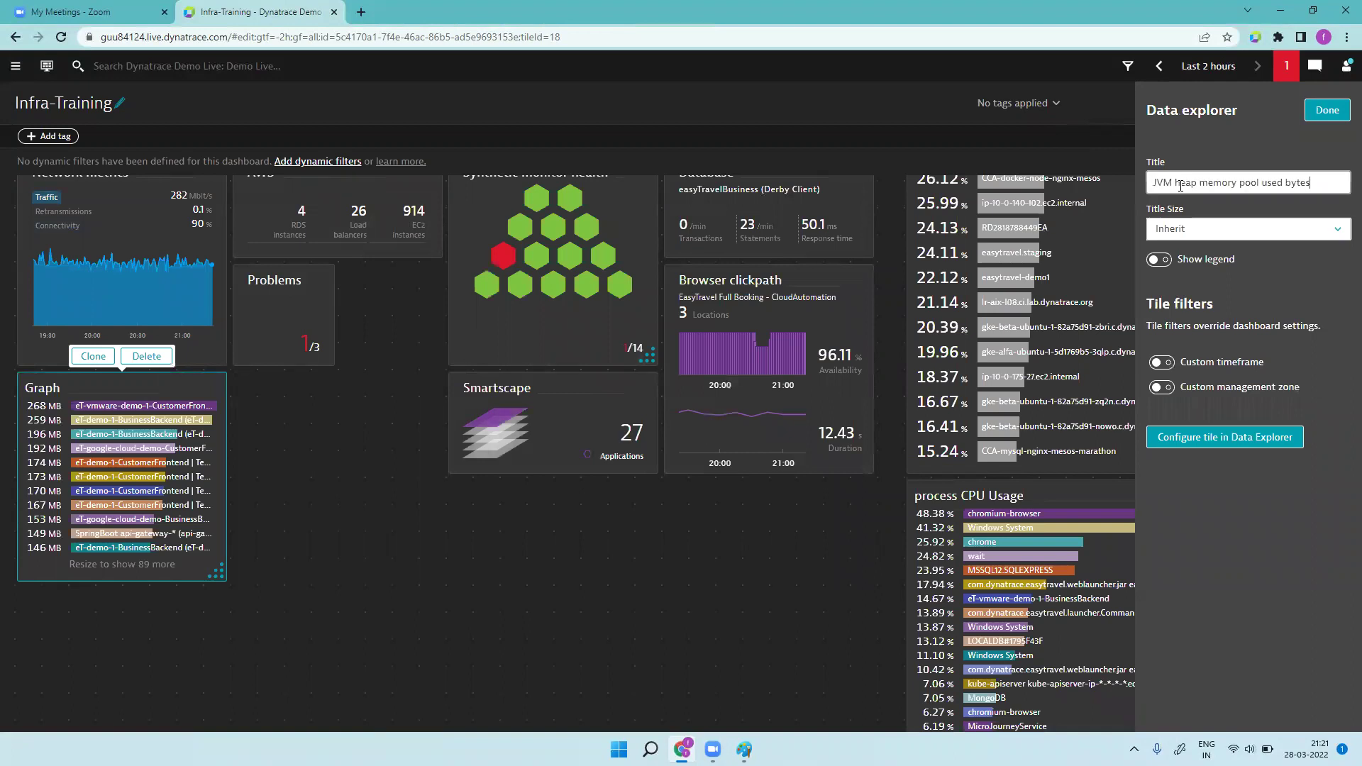
click(1328, 110)
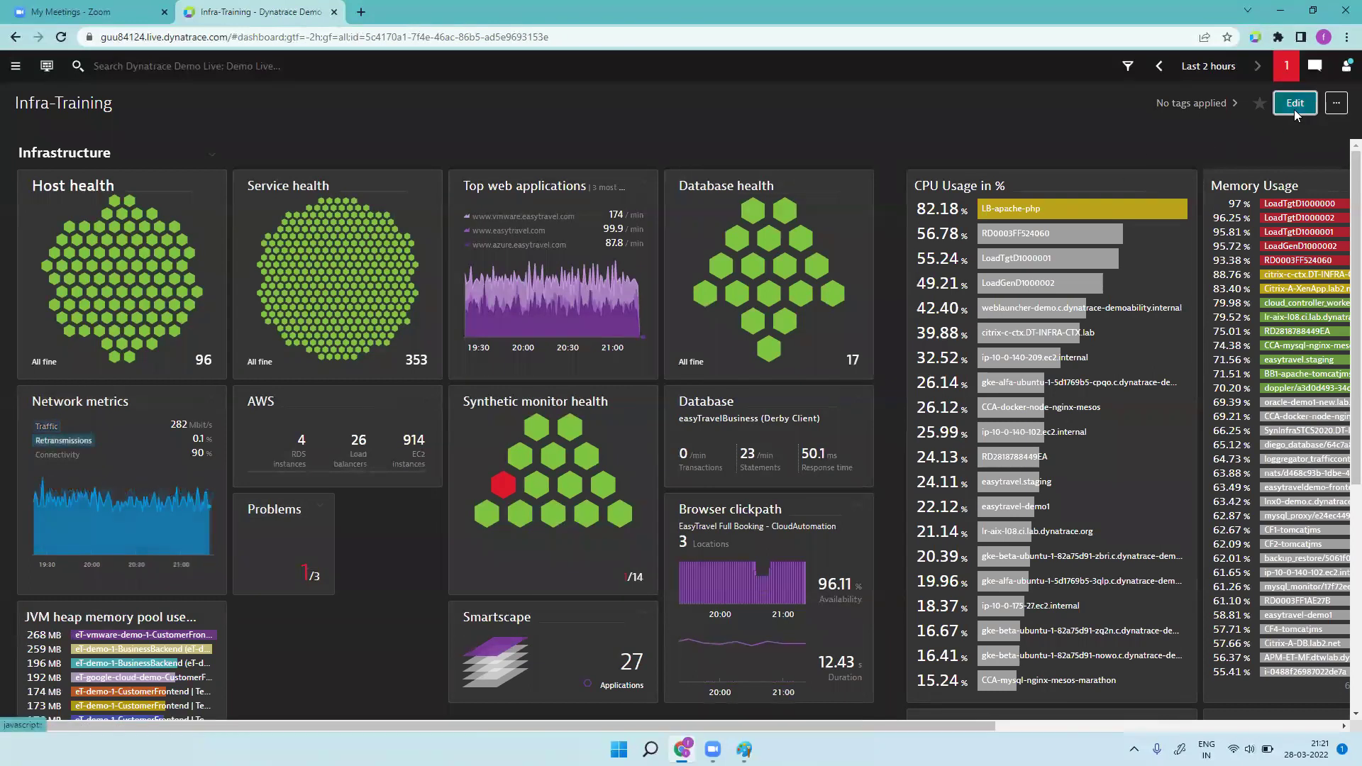
- Widen the JVM heap memory tile to nearly the combined width of the Network metrics and AWS tiles, and finish editing the dashboard
click(1294, 108)
scroll(271, 466, down, 5)
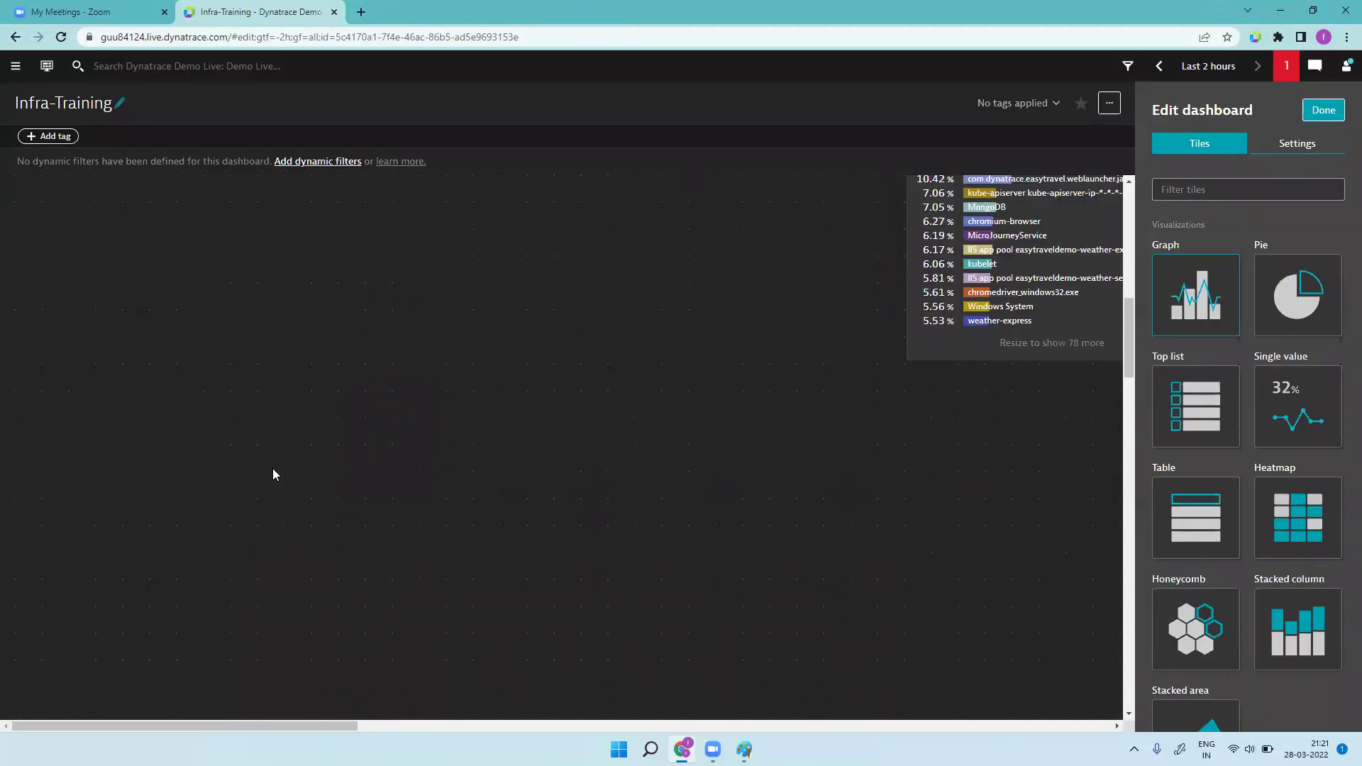
mouse_move(215, 462)
mouse_down()
mouse_move(369, 468)
mouse_move(401, 580)
mouse_move(406, 459)
mouse_up()
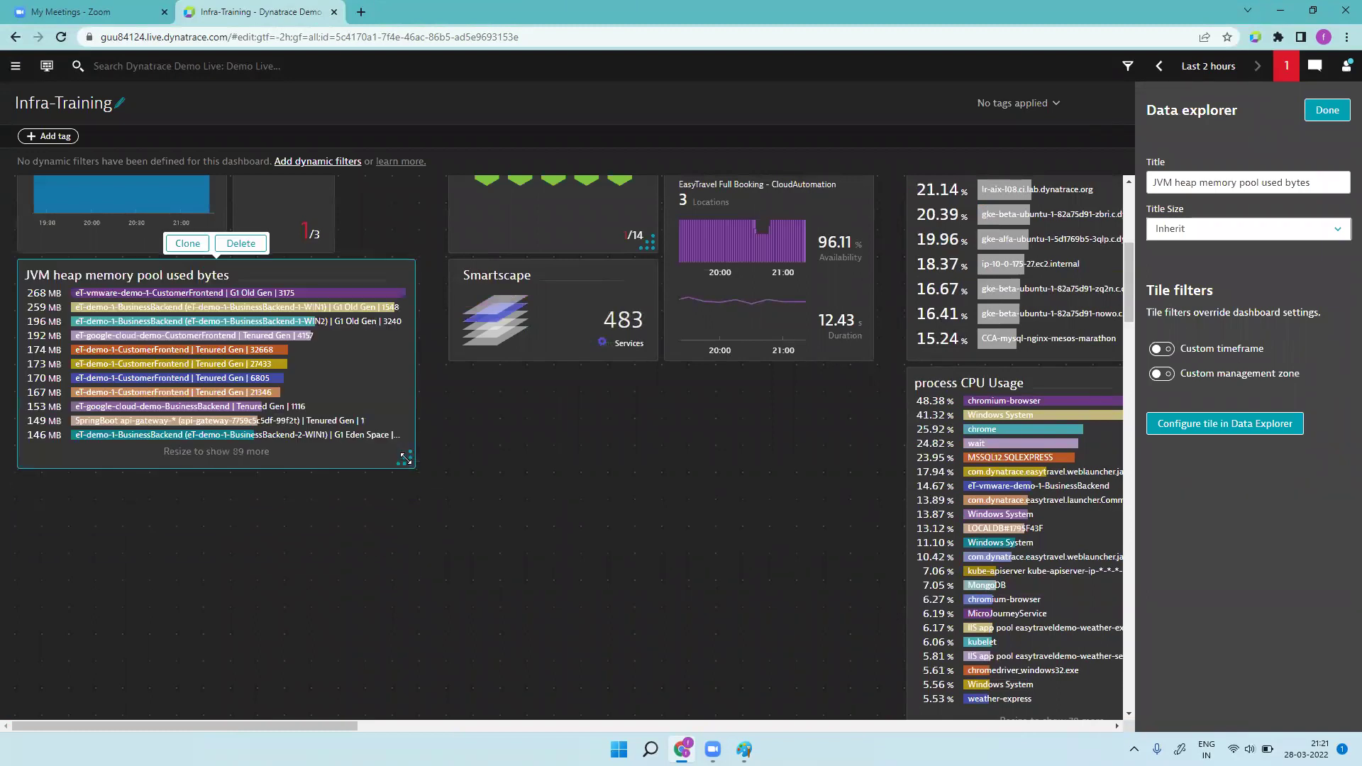
click(1321, 112)
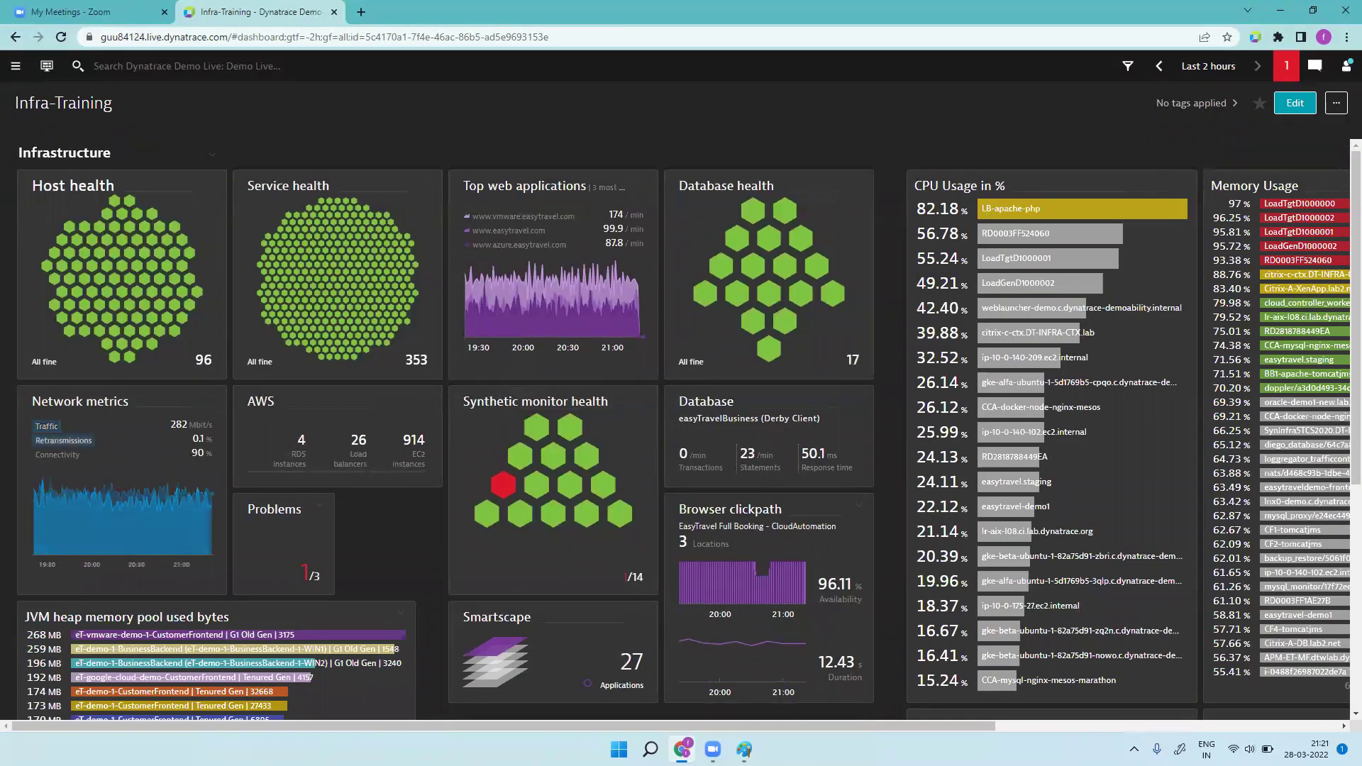
drag(433, 726, 312, 720)
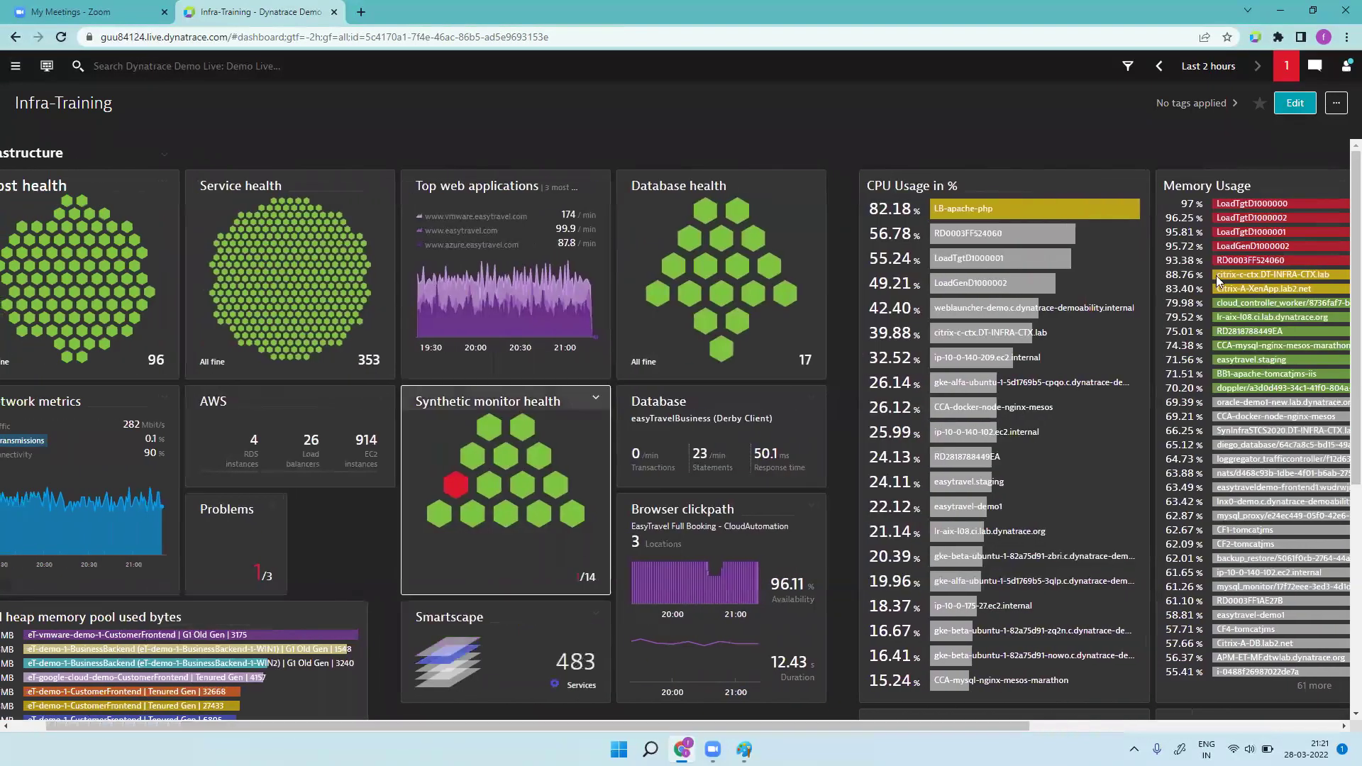
click(1295, 103)
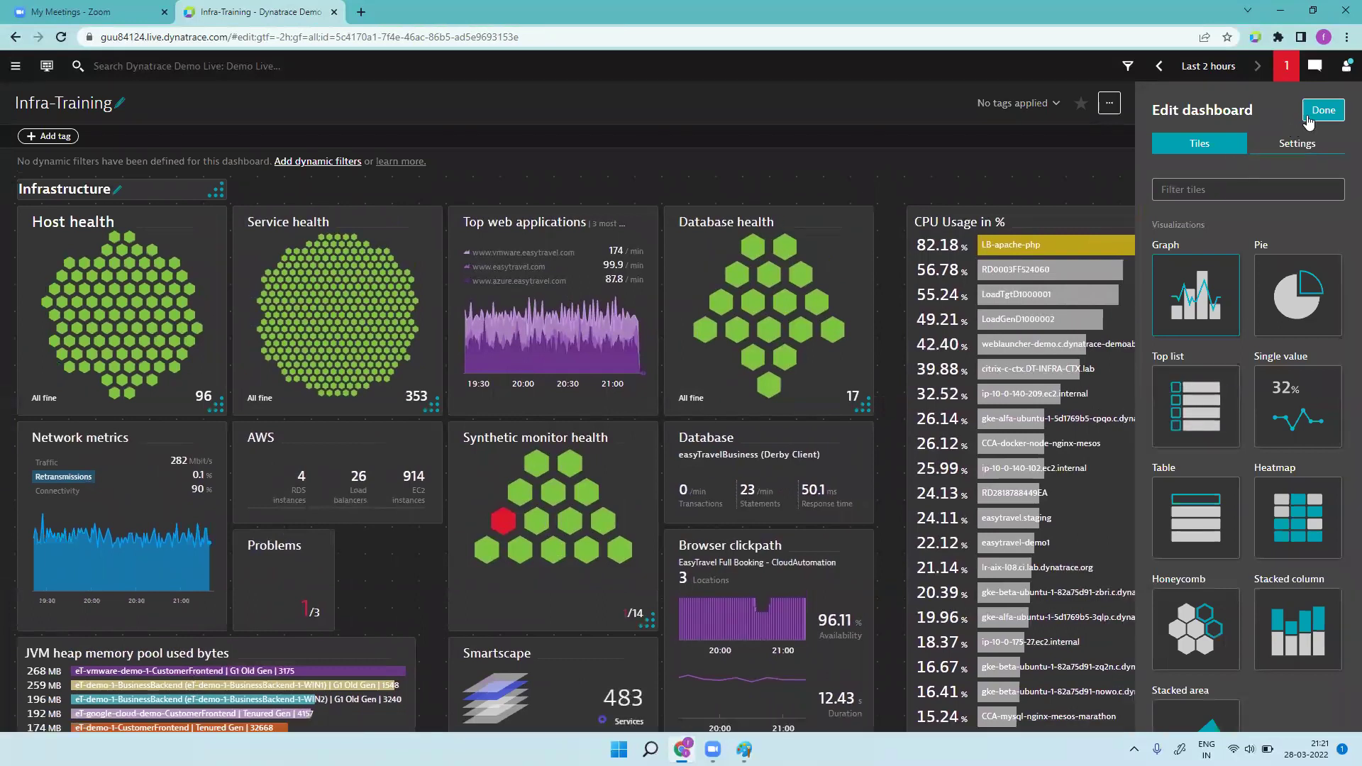
click(1323, 110)
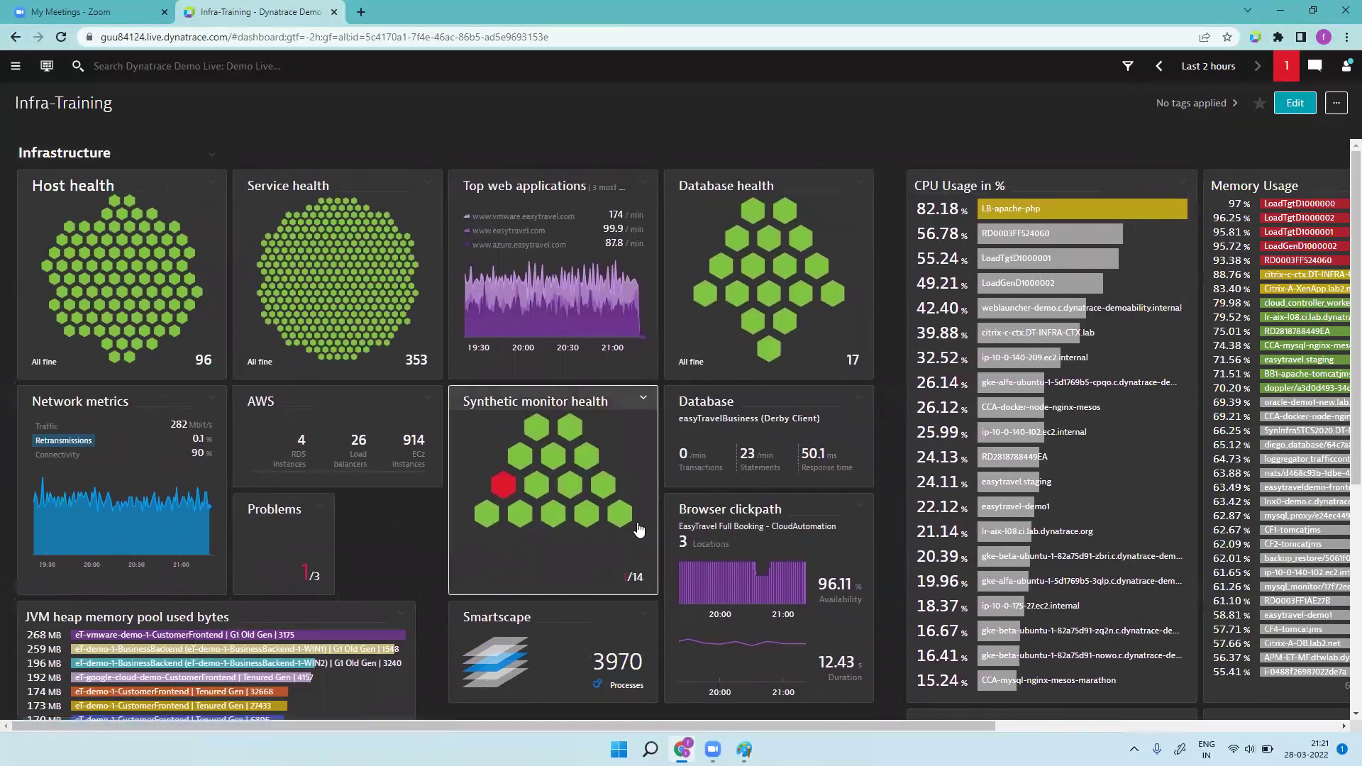
scroll(637, 522, down, 5)
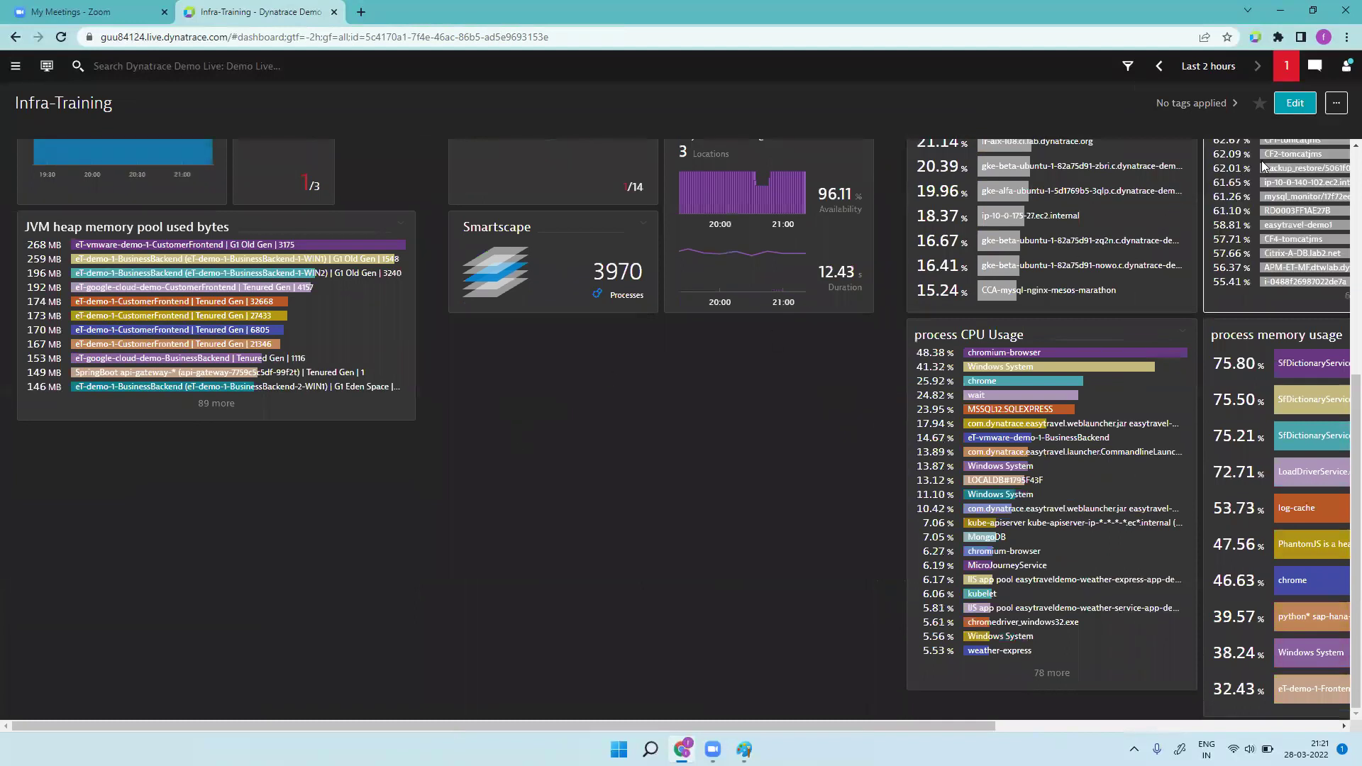
- Reopen the dashboard for editing and add a Markdown tile in the empty area below the Smartscape tile
click(1296, 103)
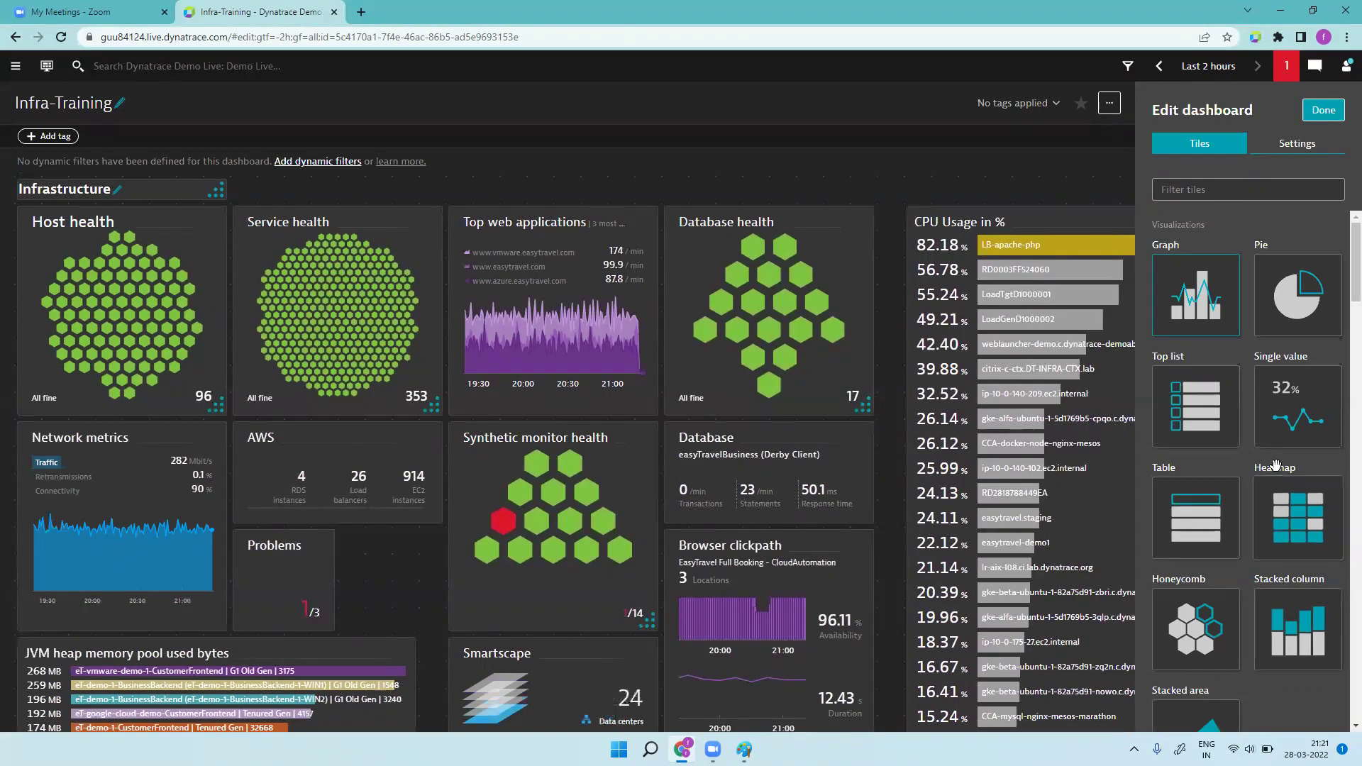
click(1219, 185)
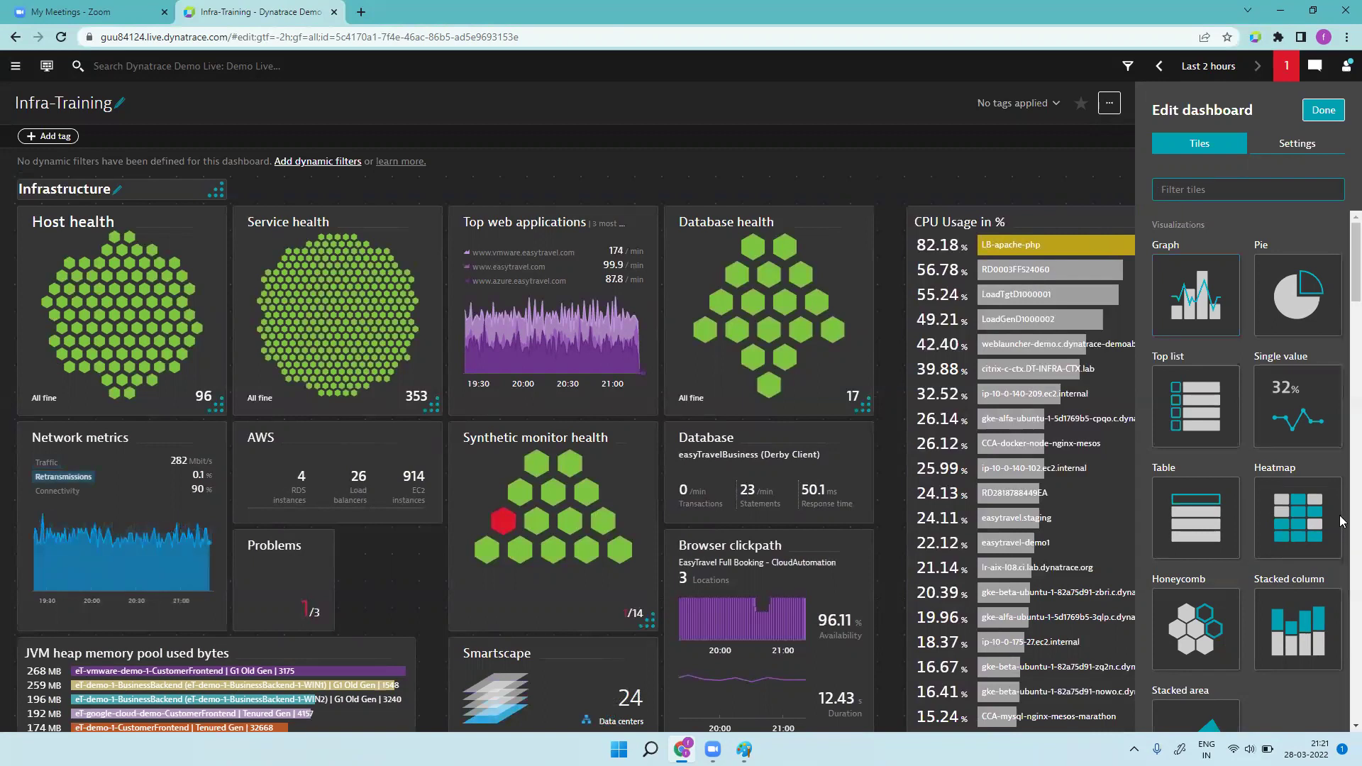
scroll(1343, 321, down, 2)
scroll(1342, 321, down, 4)
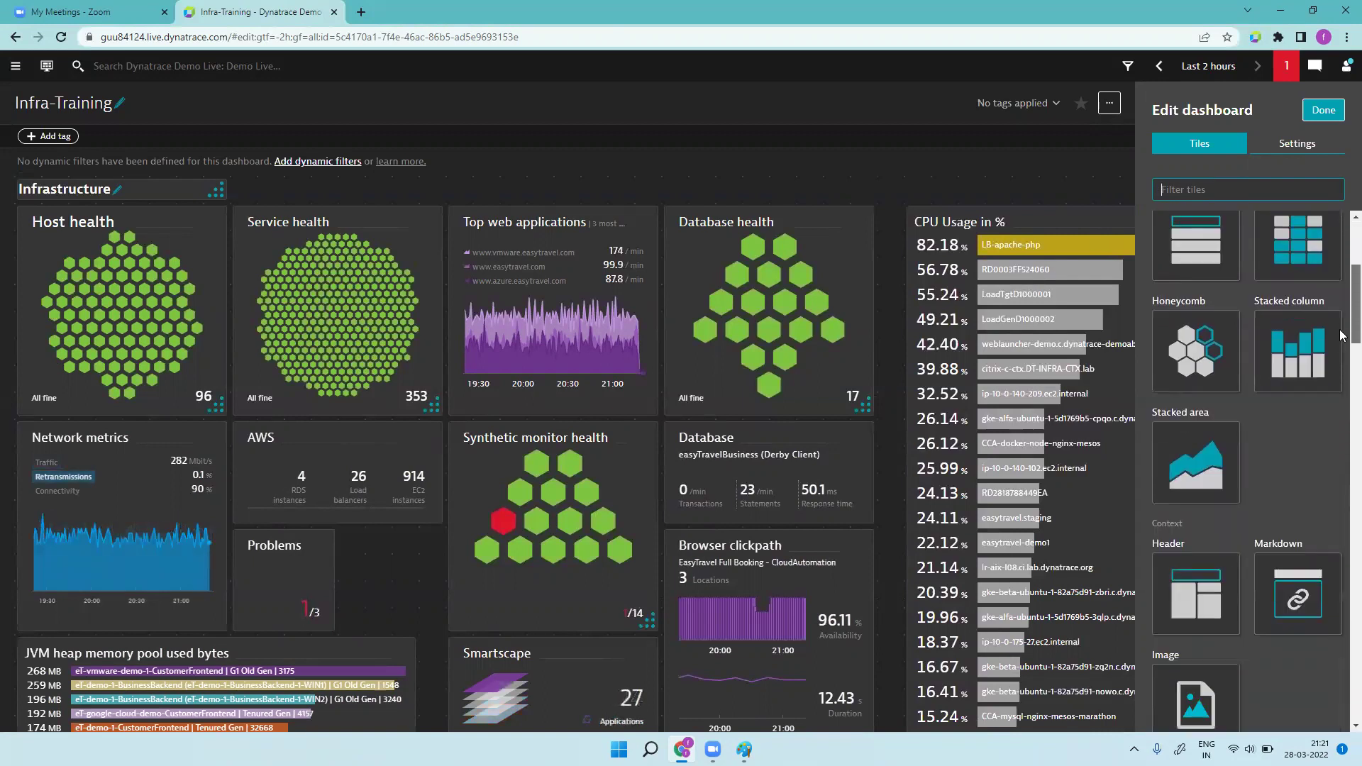
mouse_move(1298, 495)
mouse_down()
mouse_move(705, 627)
mouse_move(418, 734)
mouse_move(554, 588)
mouse_move(580, 578)
mouse_up()
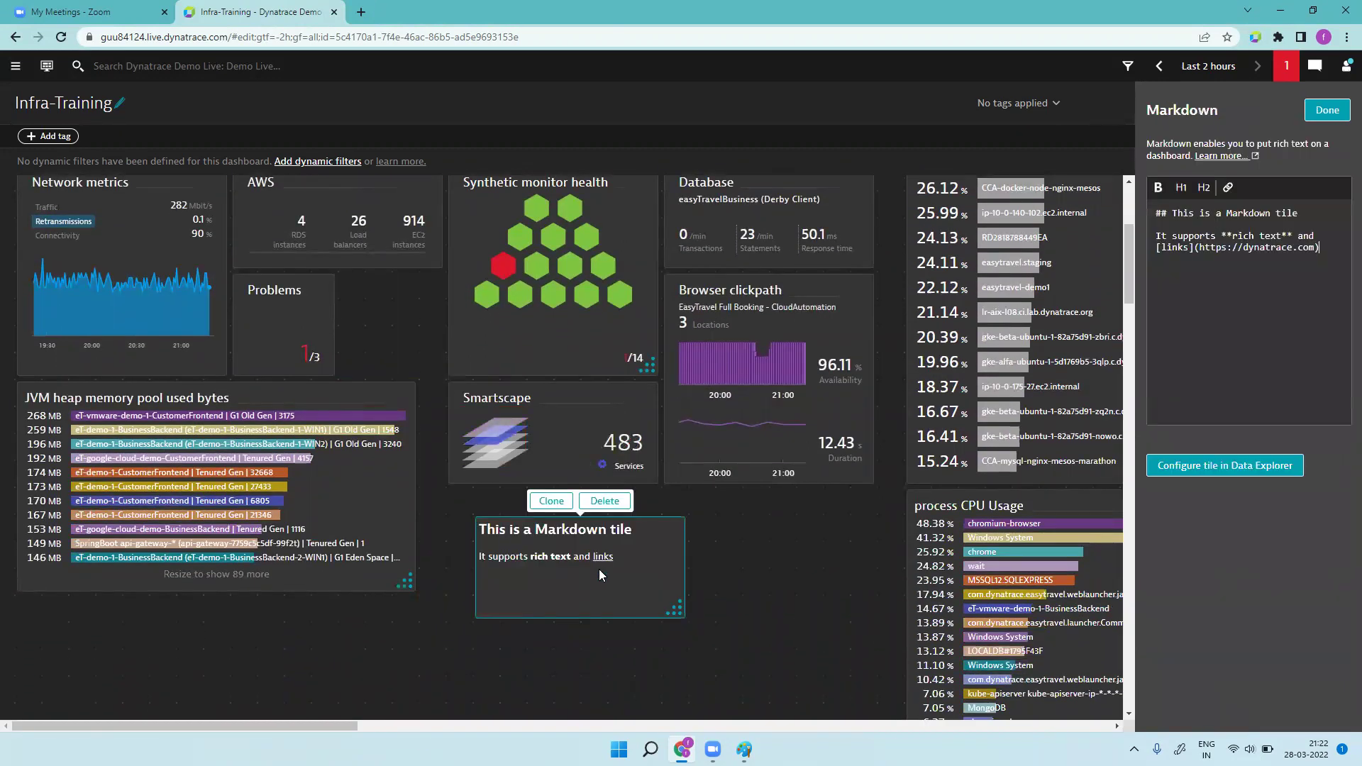
- Open the Synthetic page from Applications & Microservices in a new browser tab and switch to it
click(15, 69)
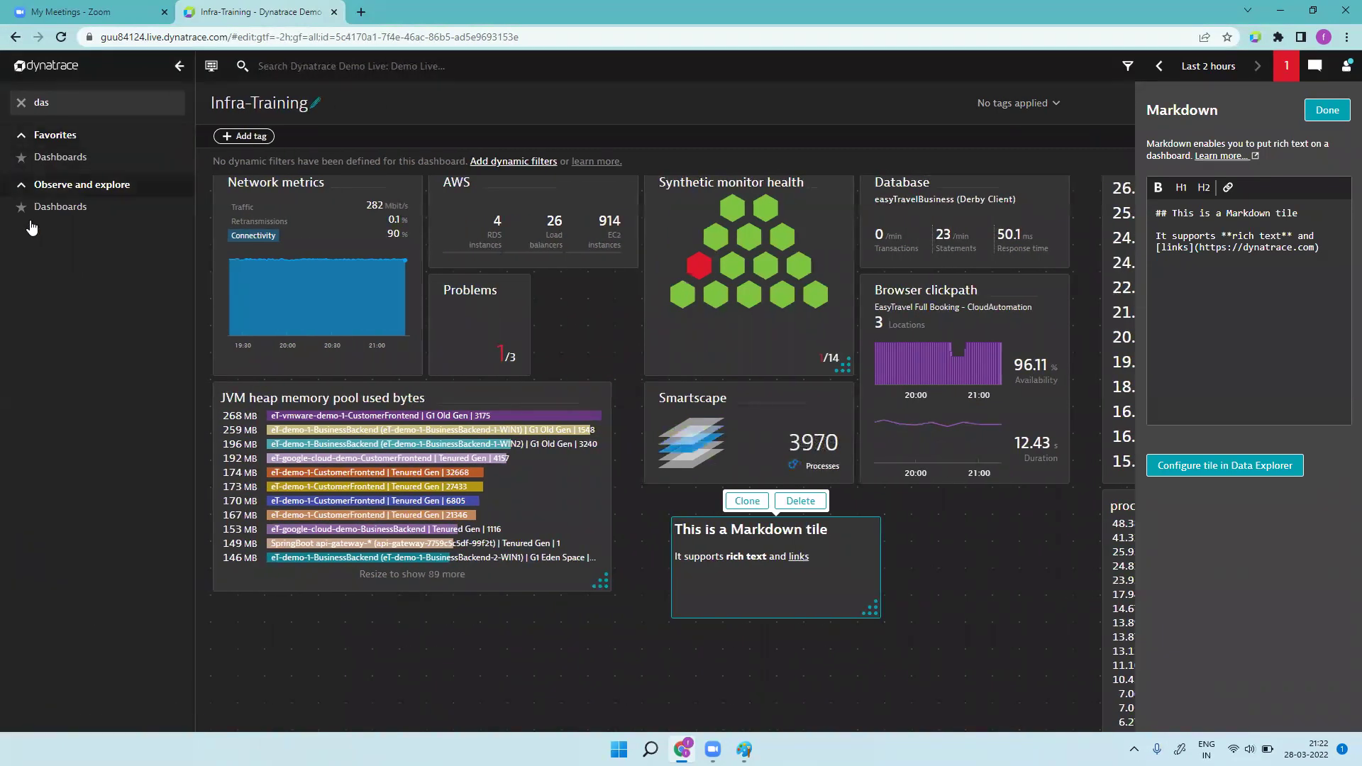
click(20, 104)
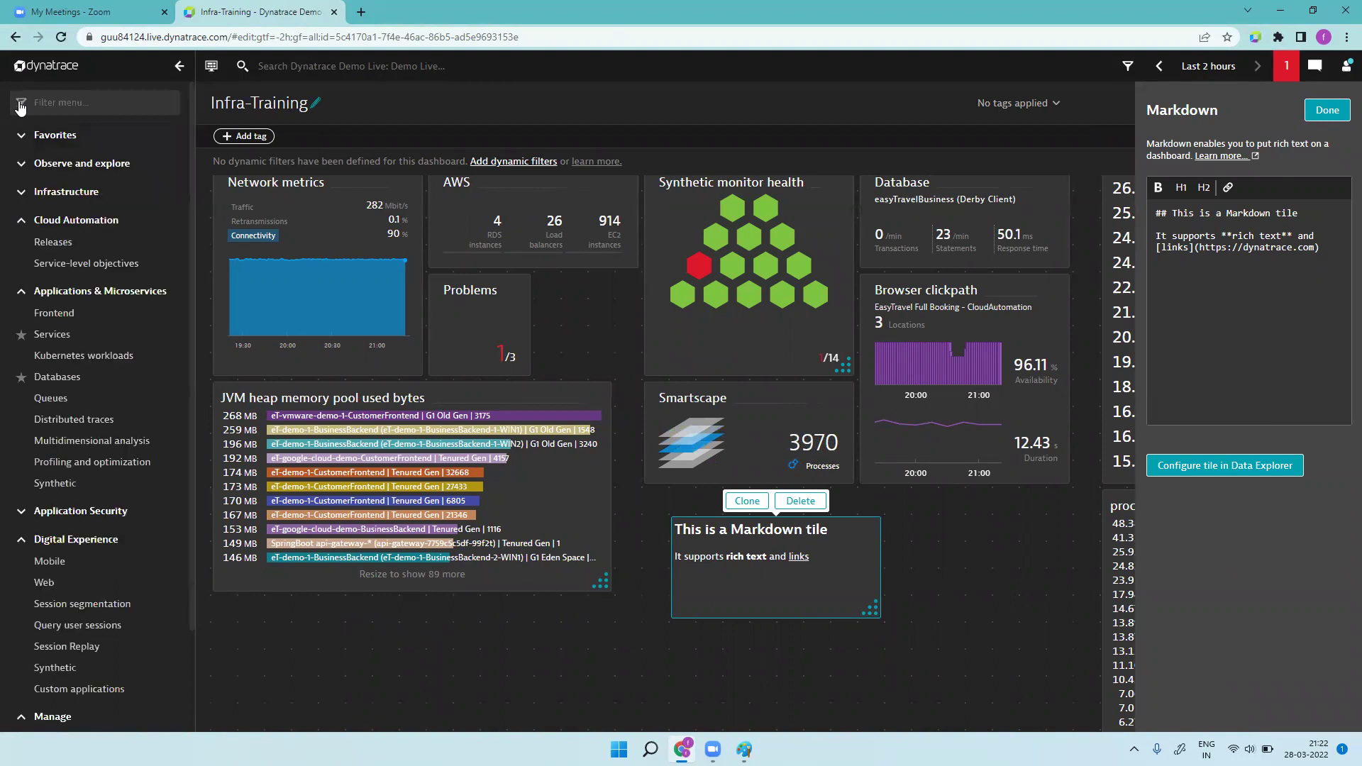
right_click(75, 490)
click(103, 496)
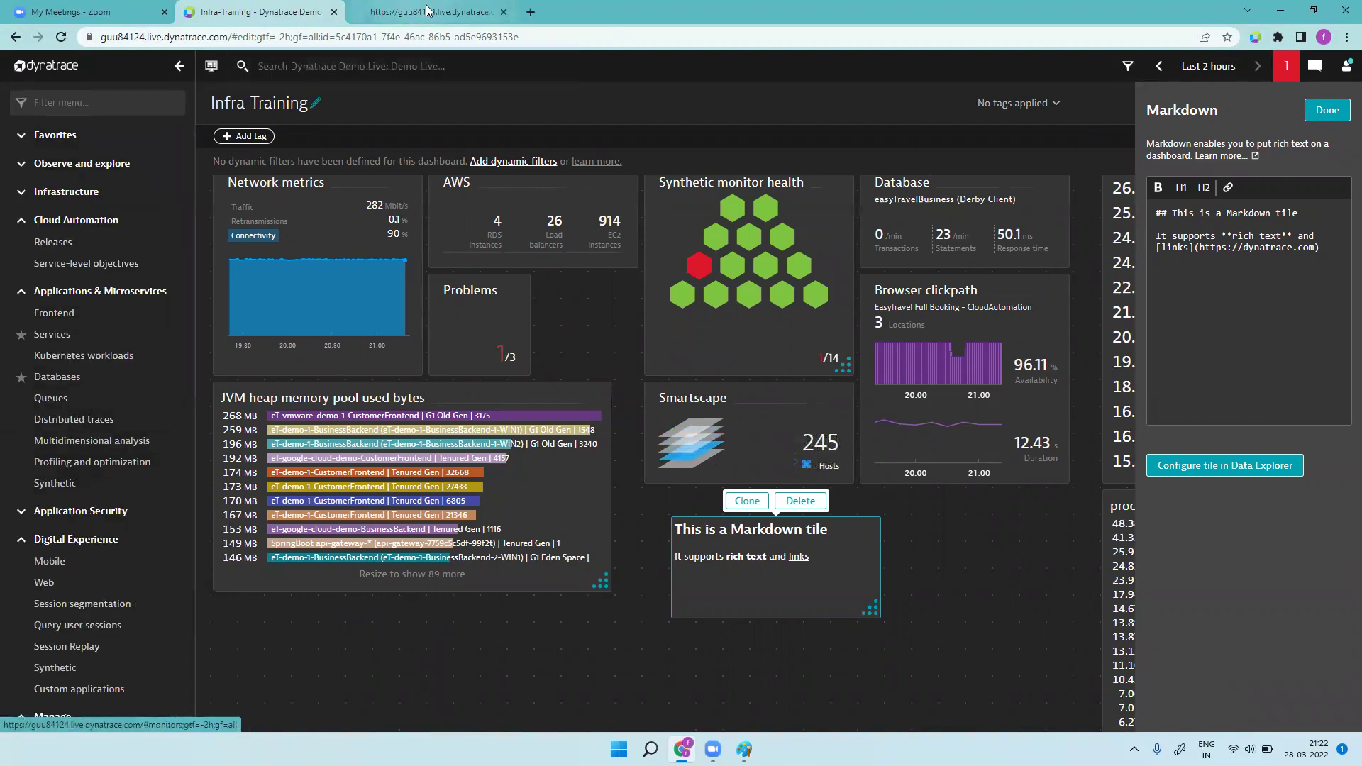
click(454, 12)
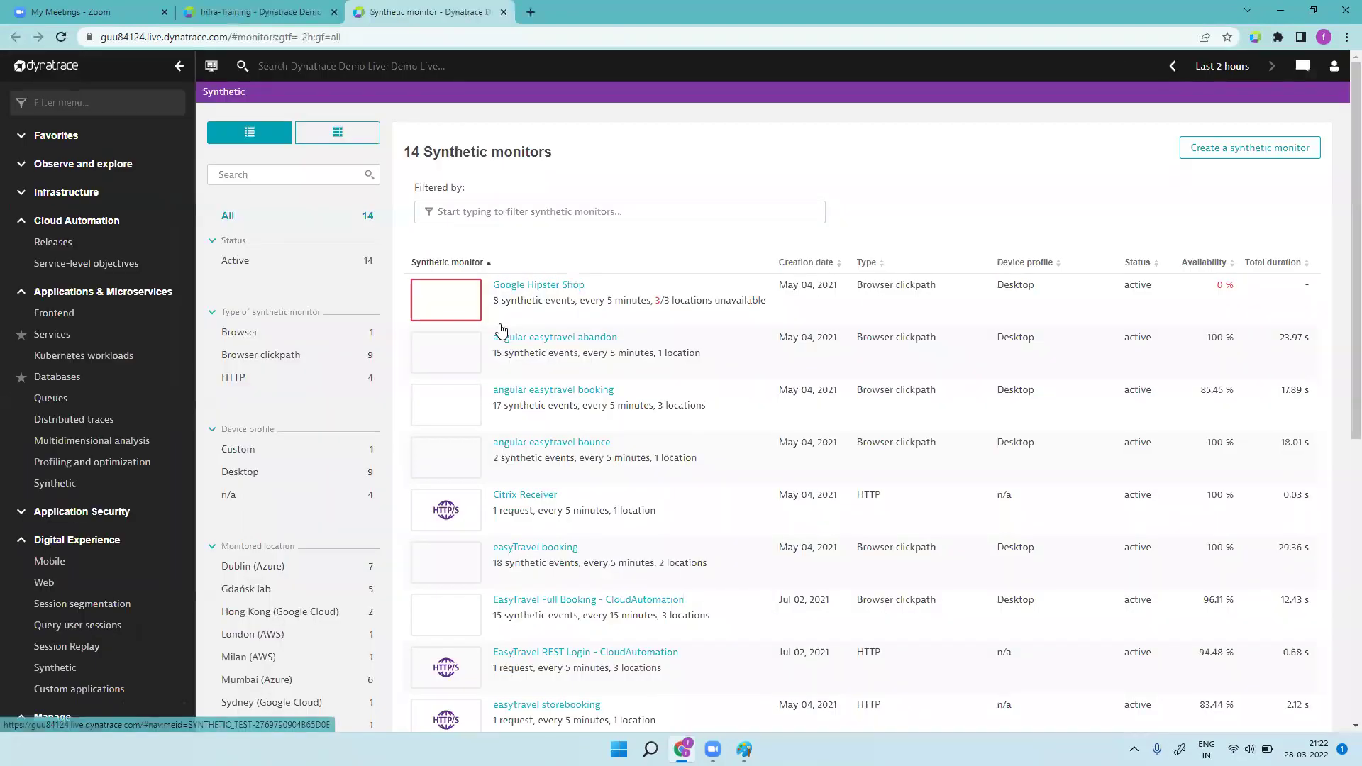
click(520, 212)
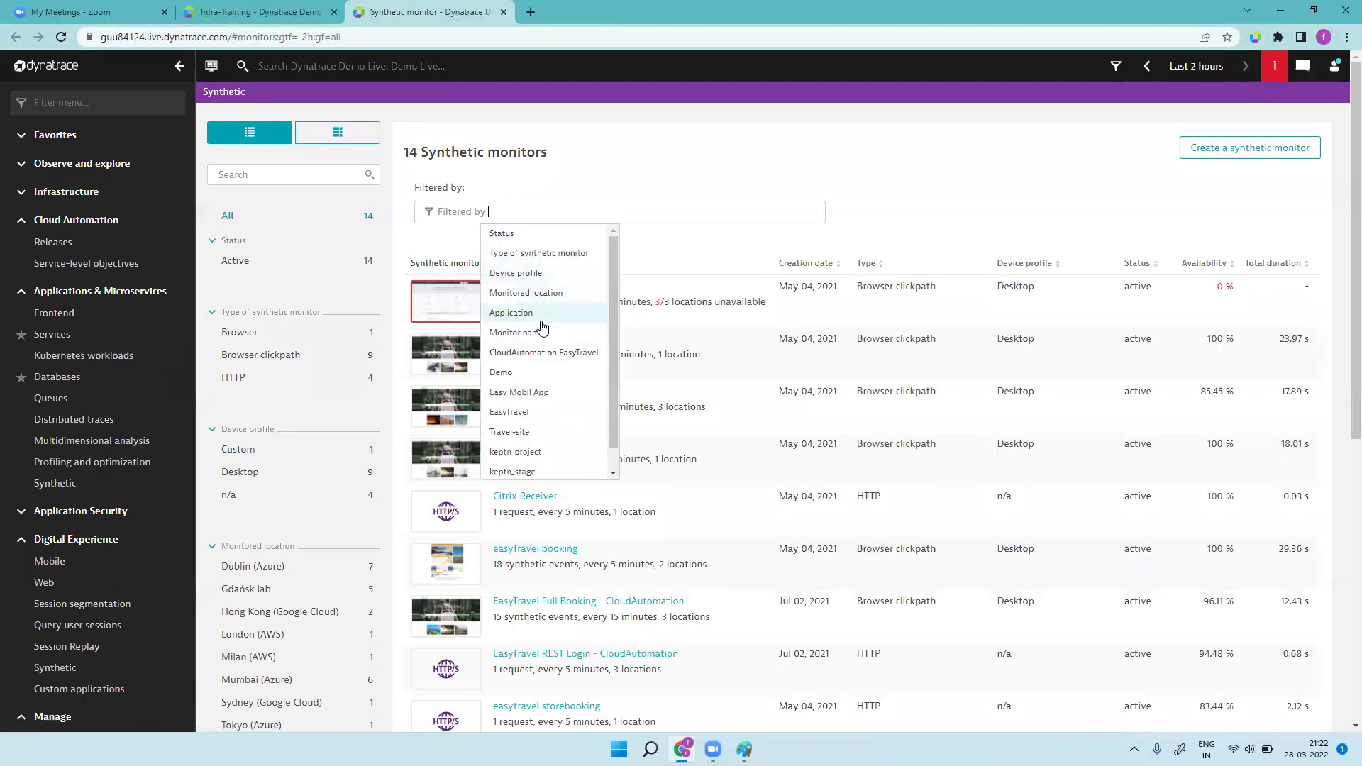
scroll(614, 333, down, 1)
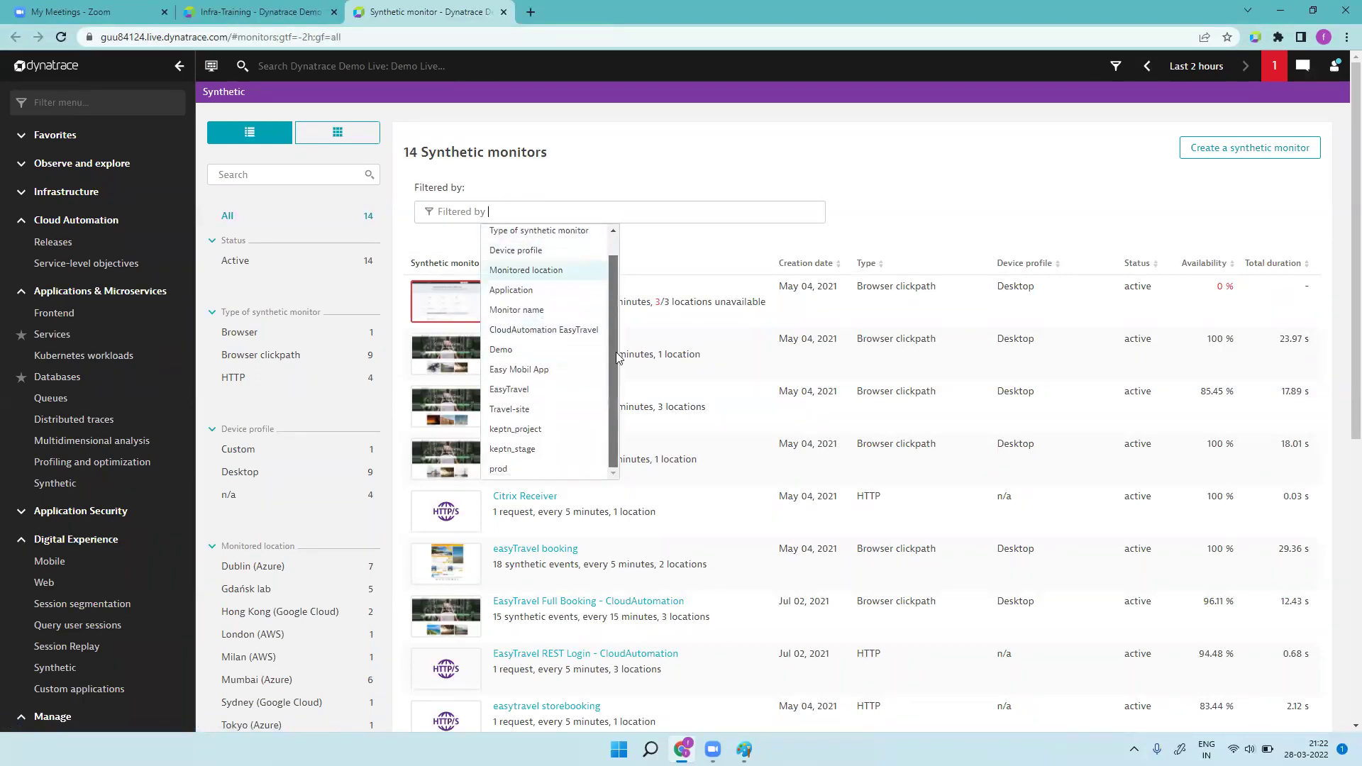
scroll(615, 309, up, 1)
click(529, 303)
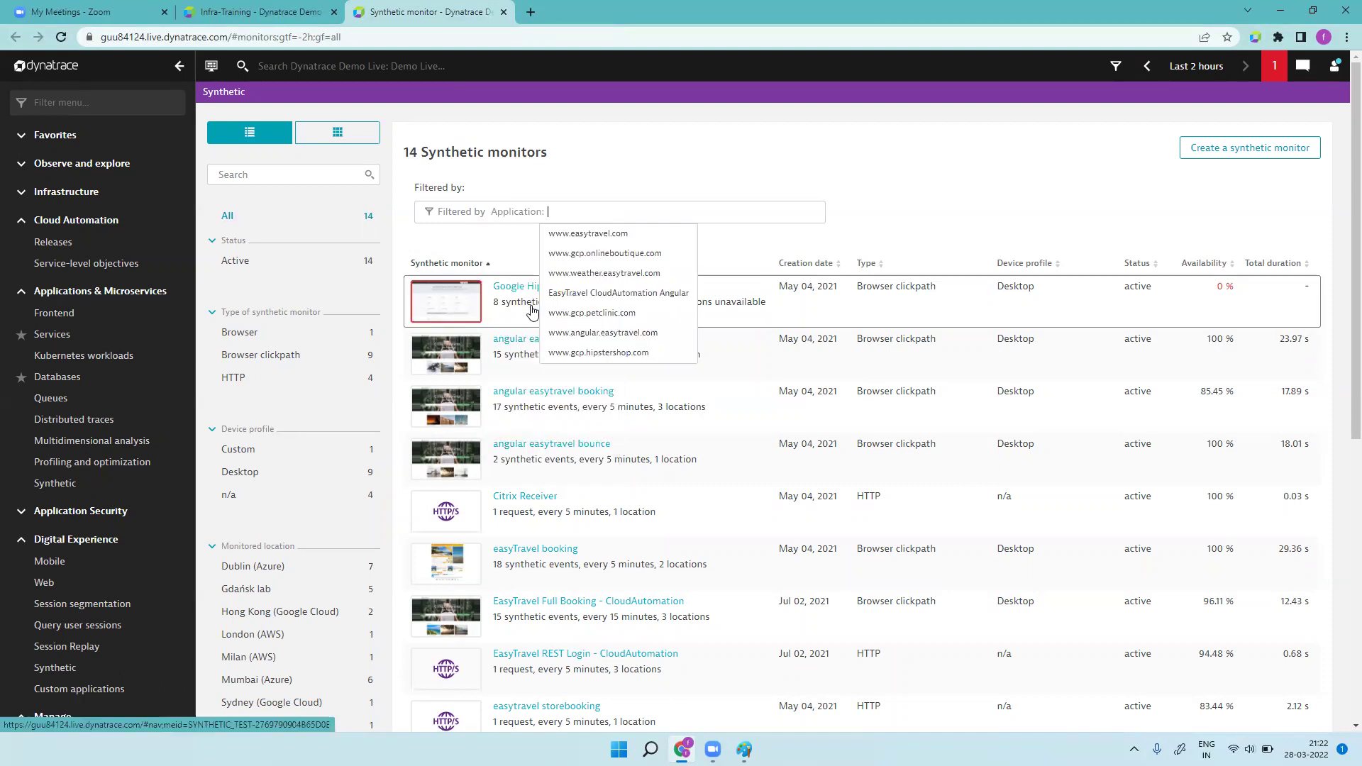
click(602, 235)
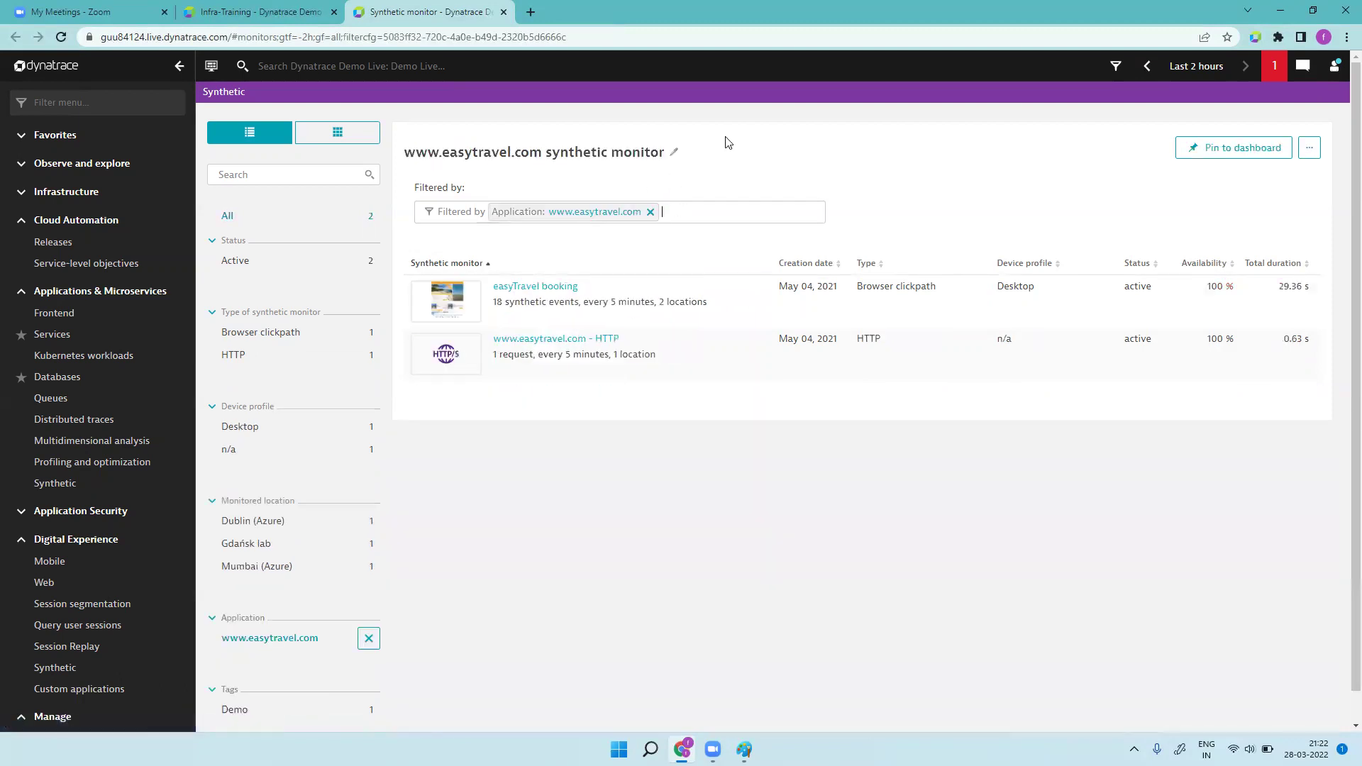
click(581, 34)
key(ctrl+c)
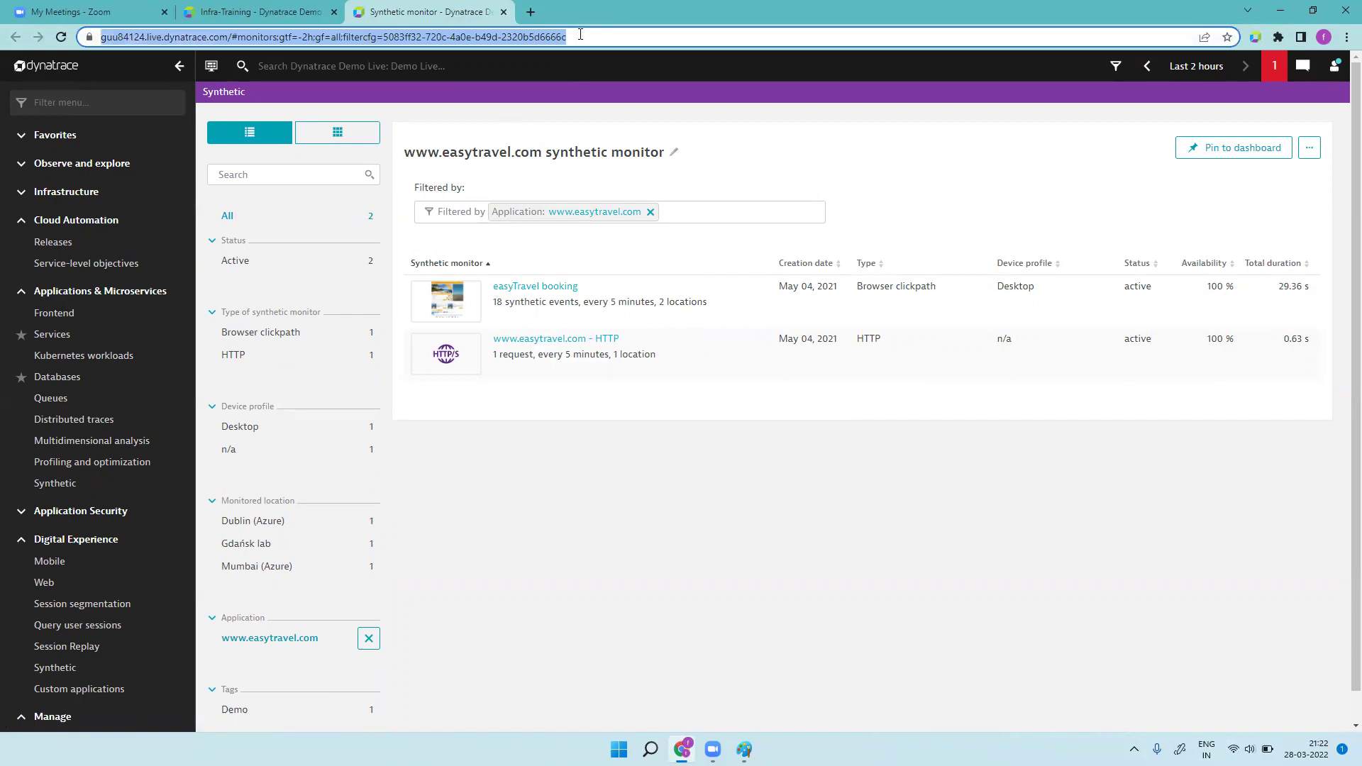
click(257, 7)
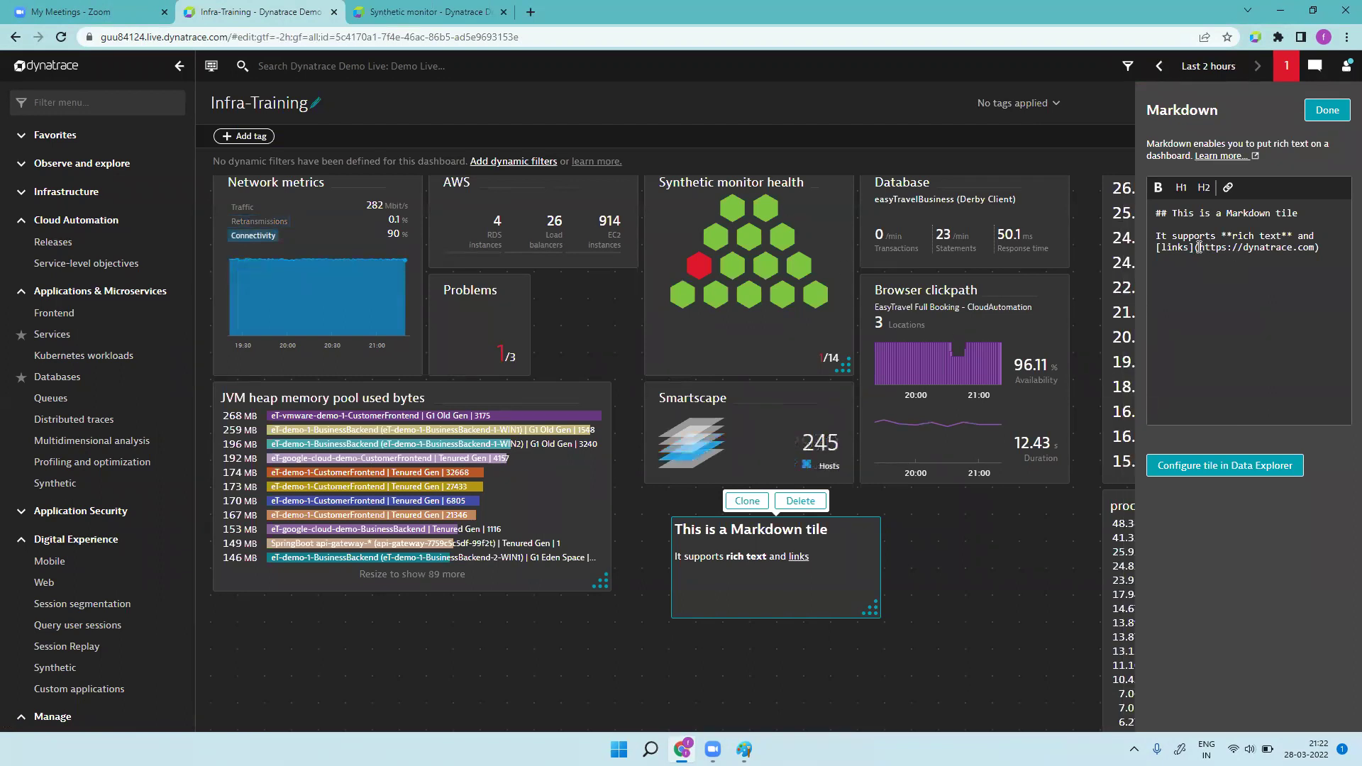
drag(1199, 247, 1314, 245)
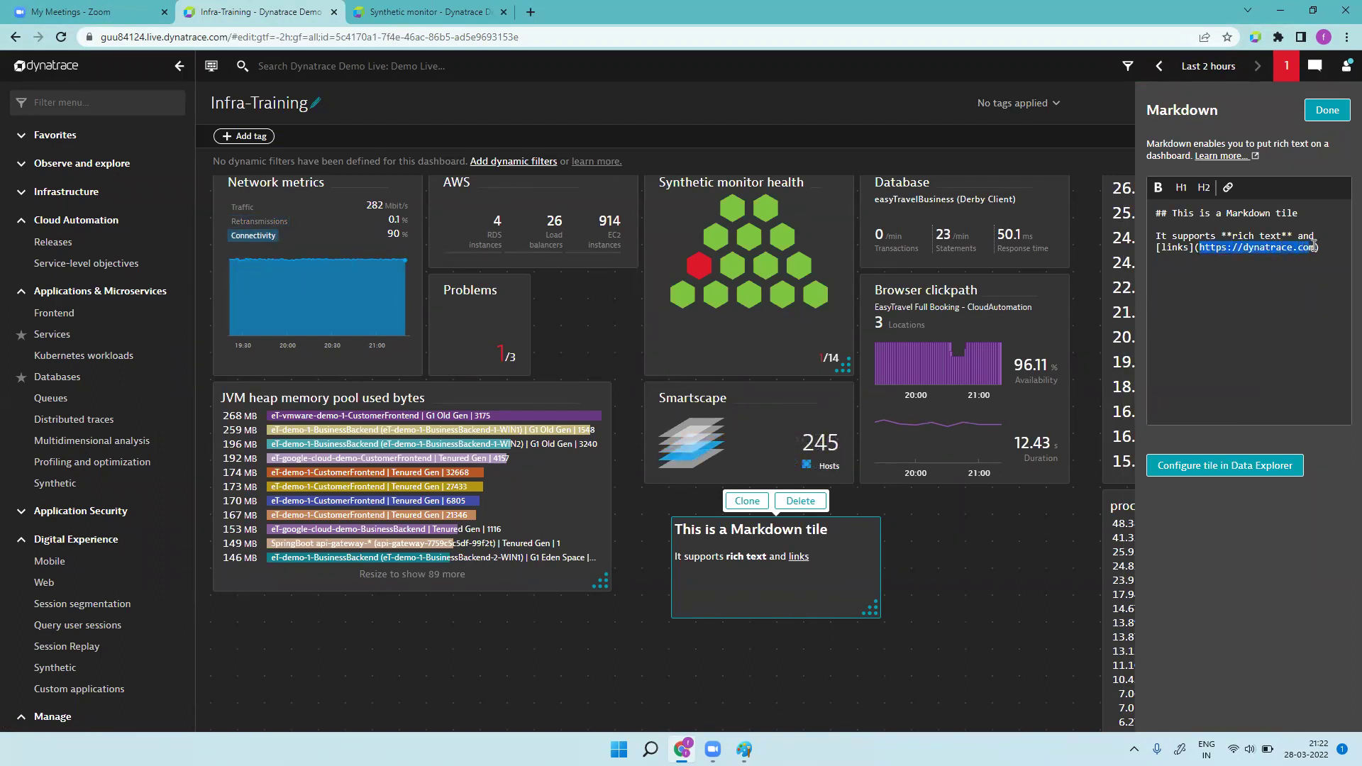
key(ctrl+v)
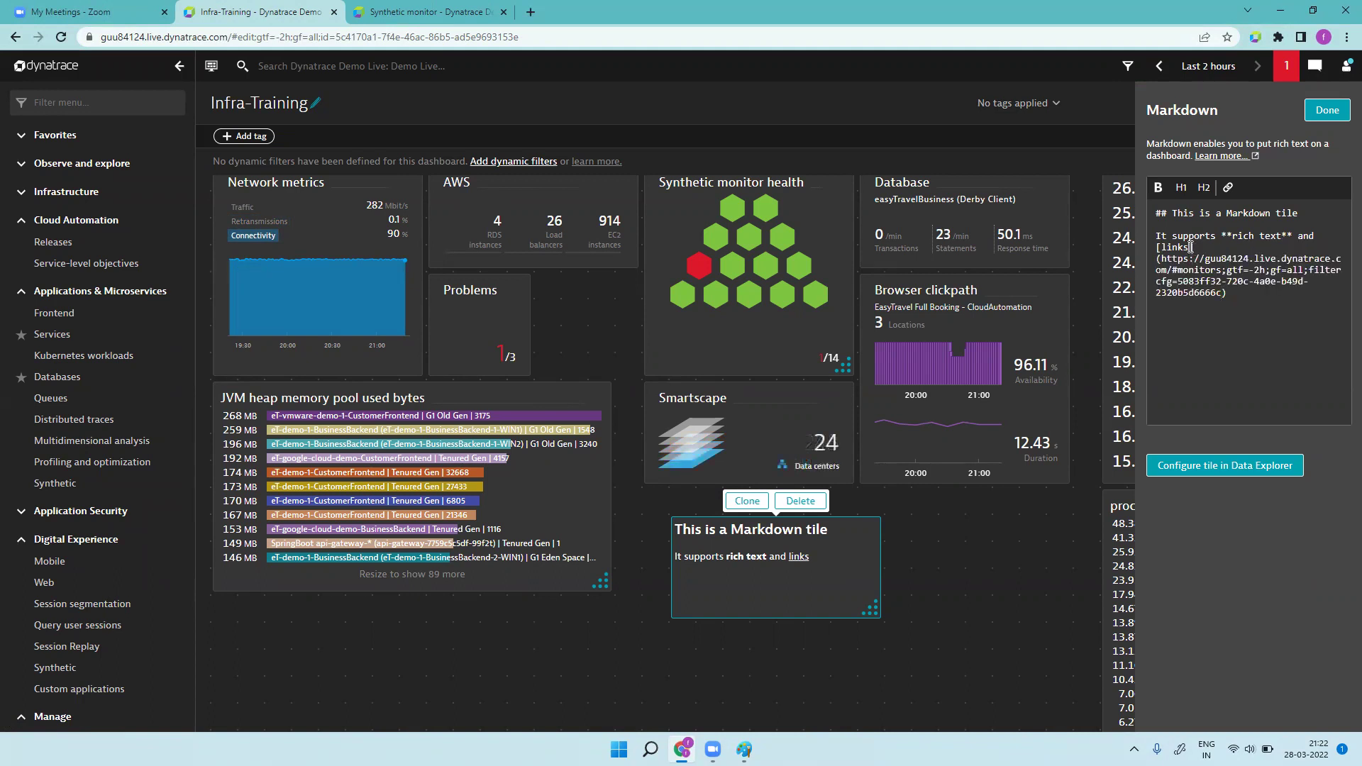
- Replace the Markdown tile's link text with "easy travel synthetic"
key(BackSpace)
key(BackSpace)
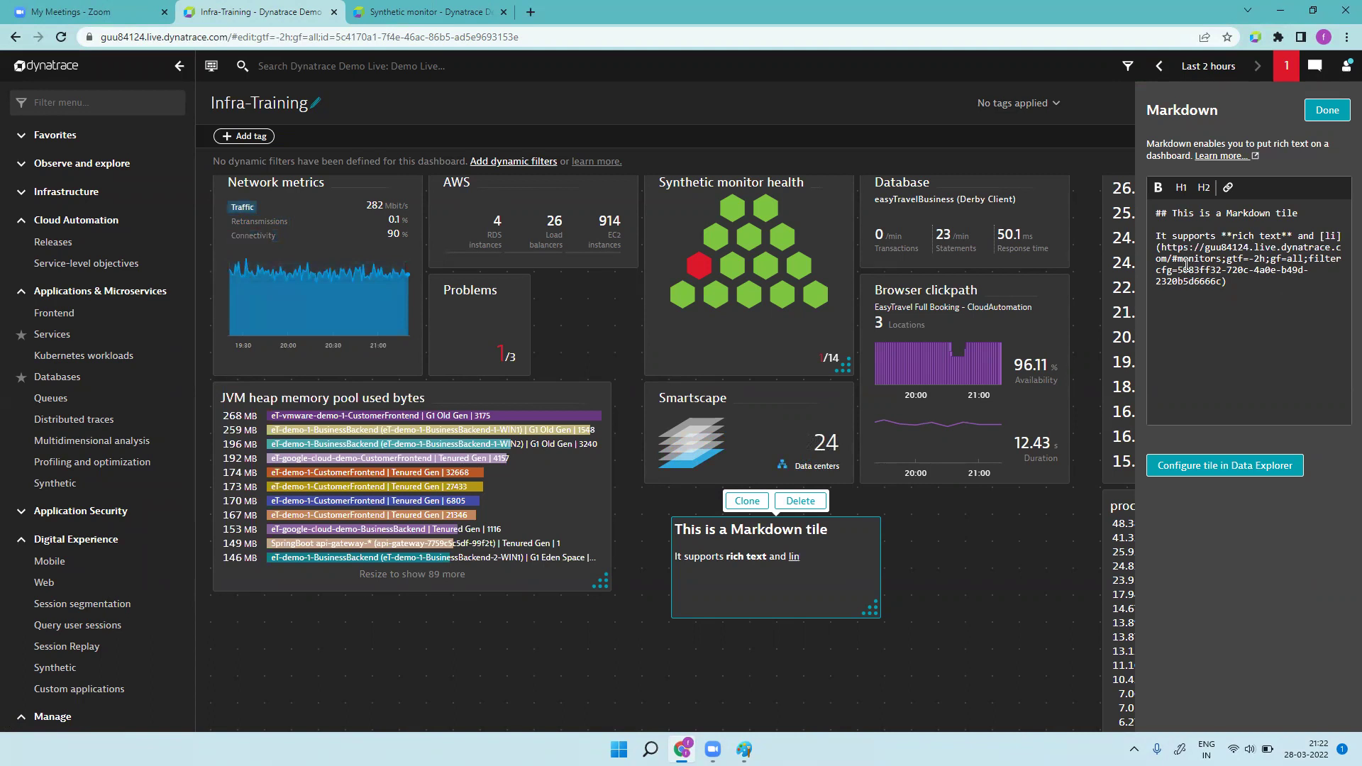
text(eas)
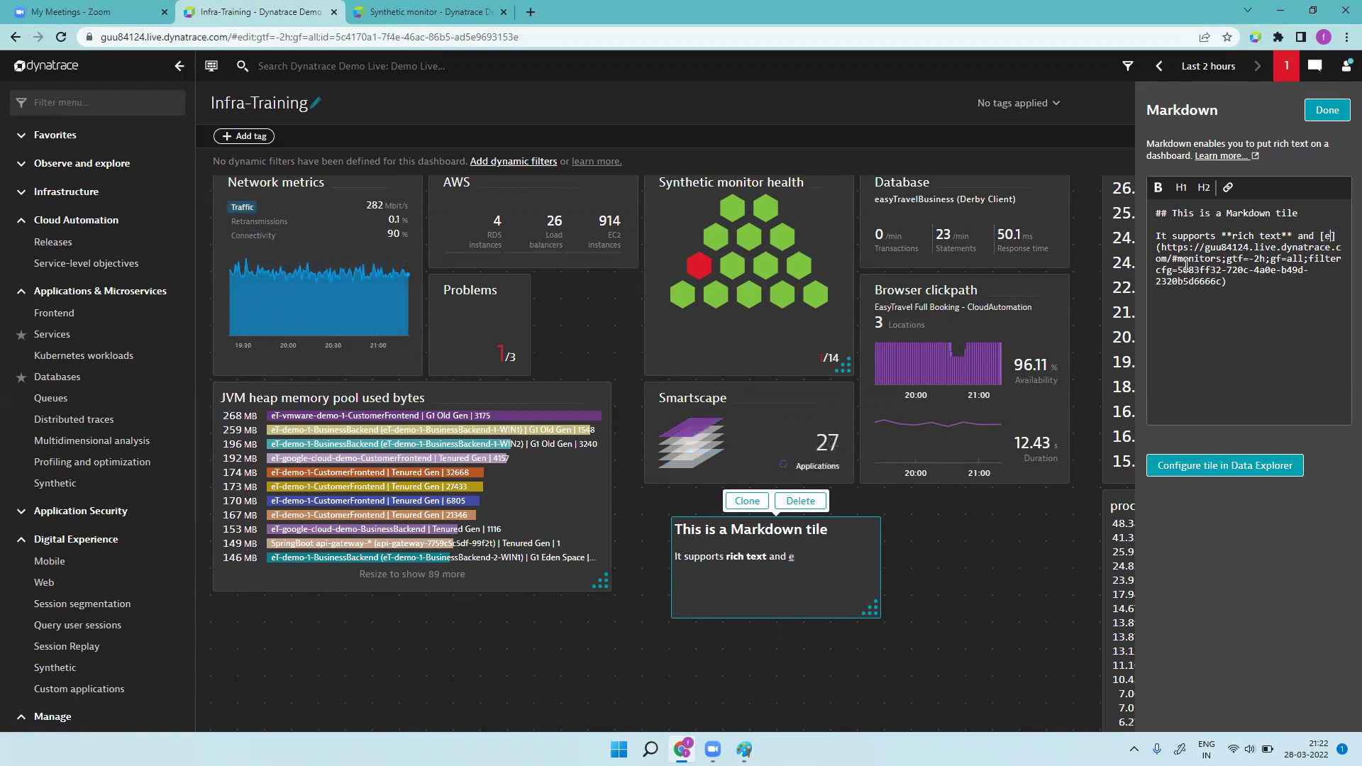
text(y travel)
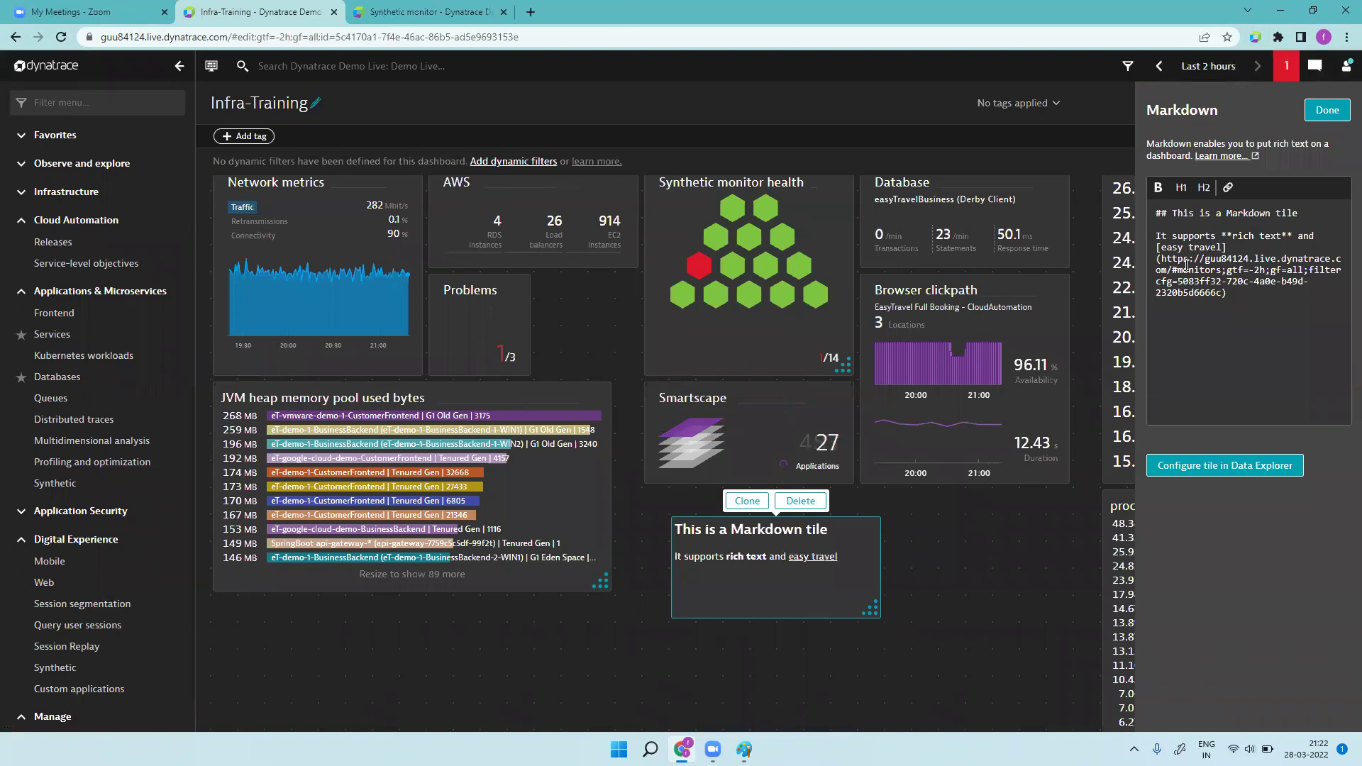
text( synthetic)
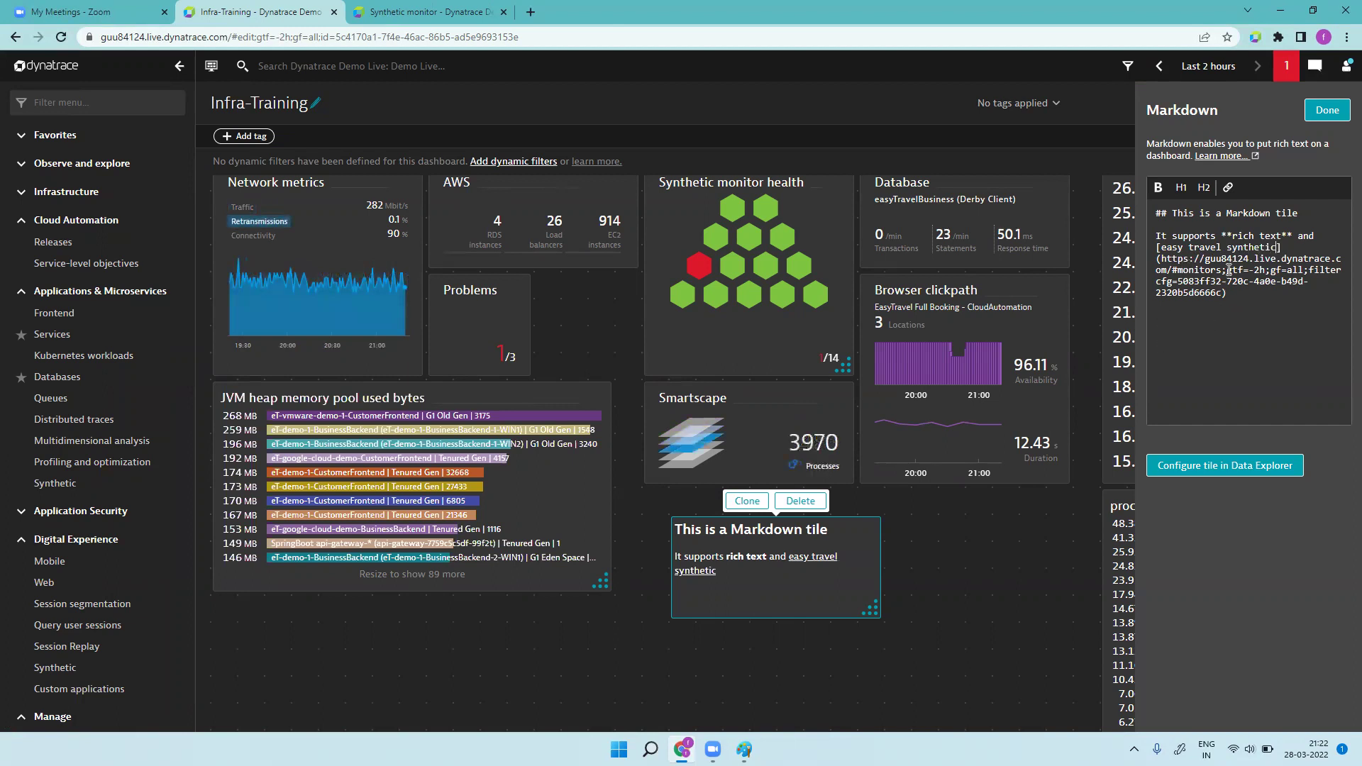
- Delete the "It supports **rich text** and" text and the blank line above the link in the Markdown tile
mouse_move(1228, 247)
mouse_down()
mouse_move(1177, 248)
mouse_move(1223, 247)
mouse_up()
click(1227, 300)
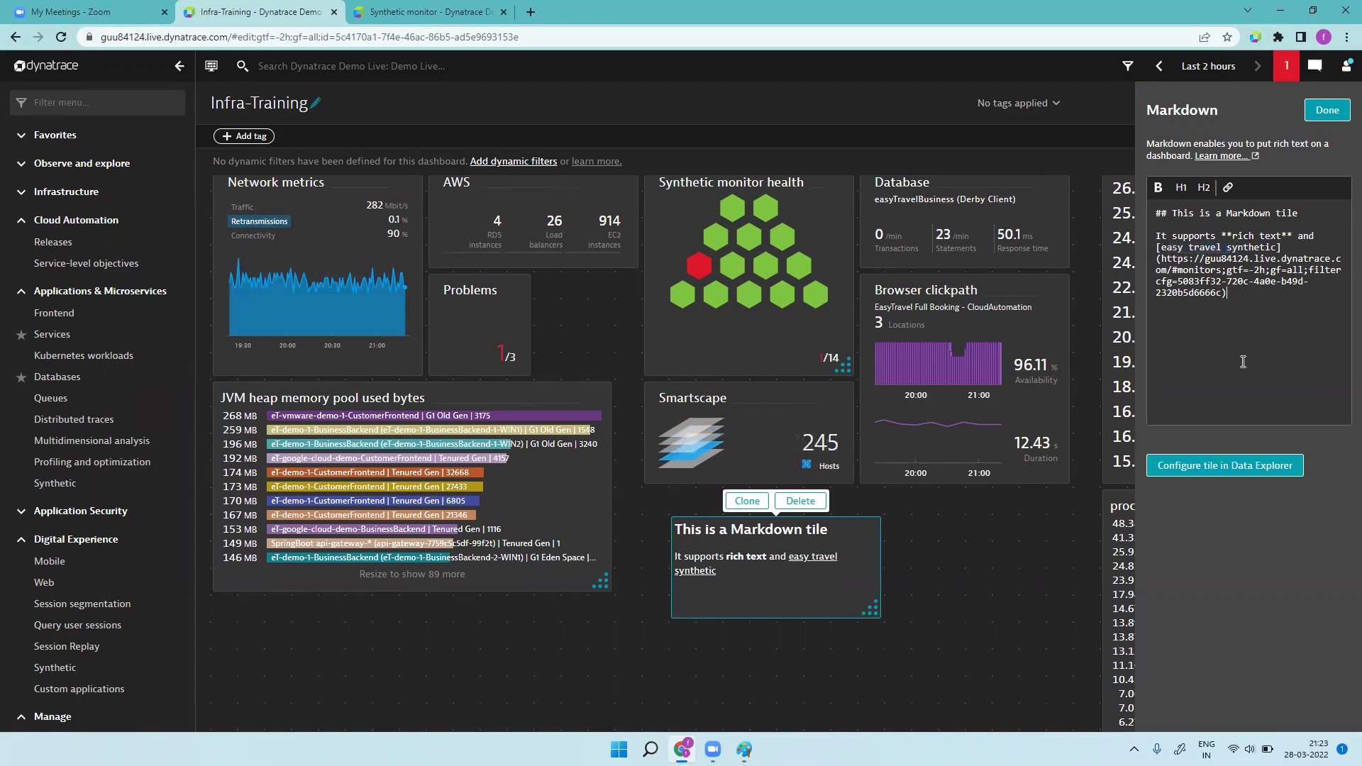
drag(1332, 234, 1161, 234)
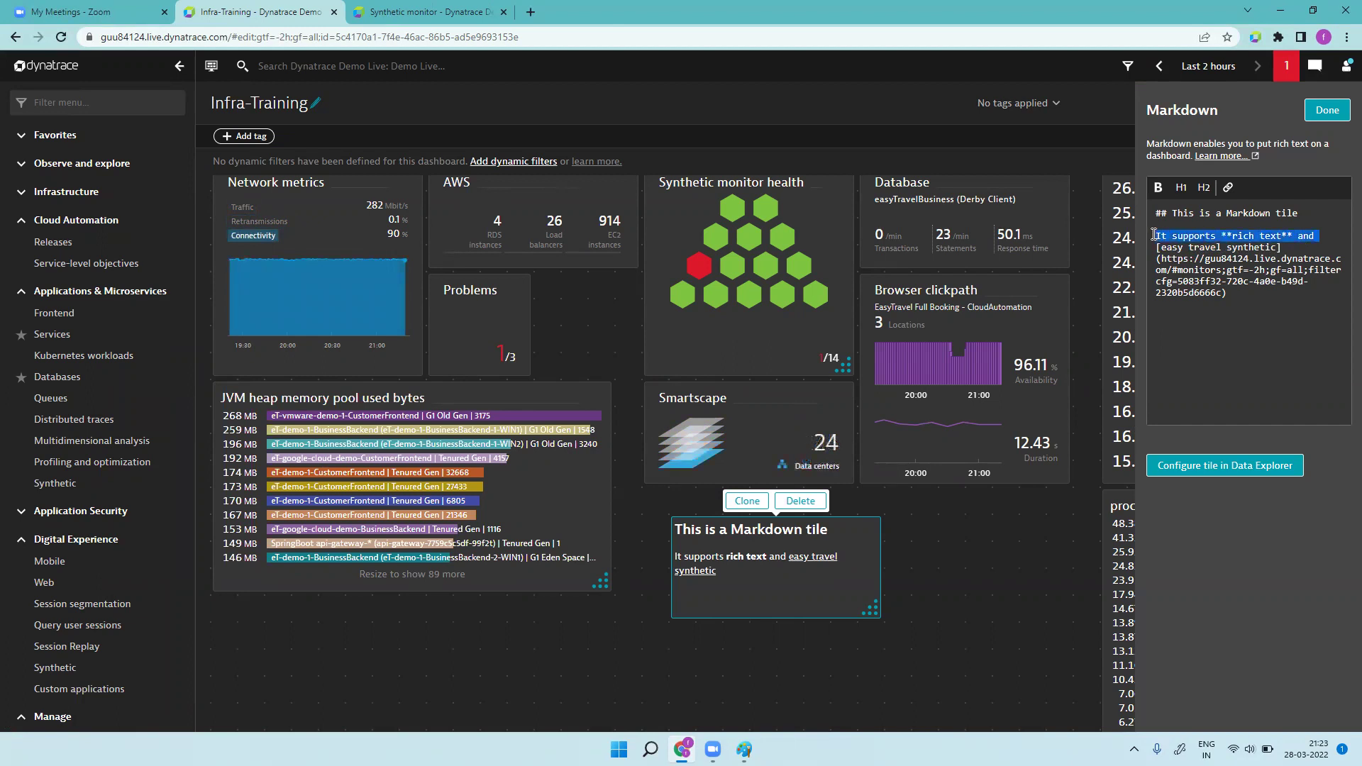
key(BackSpace)
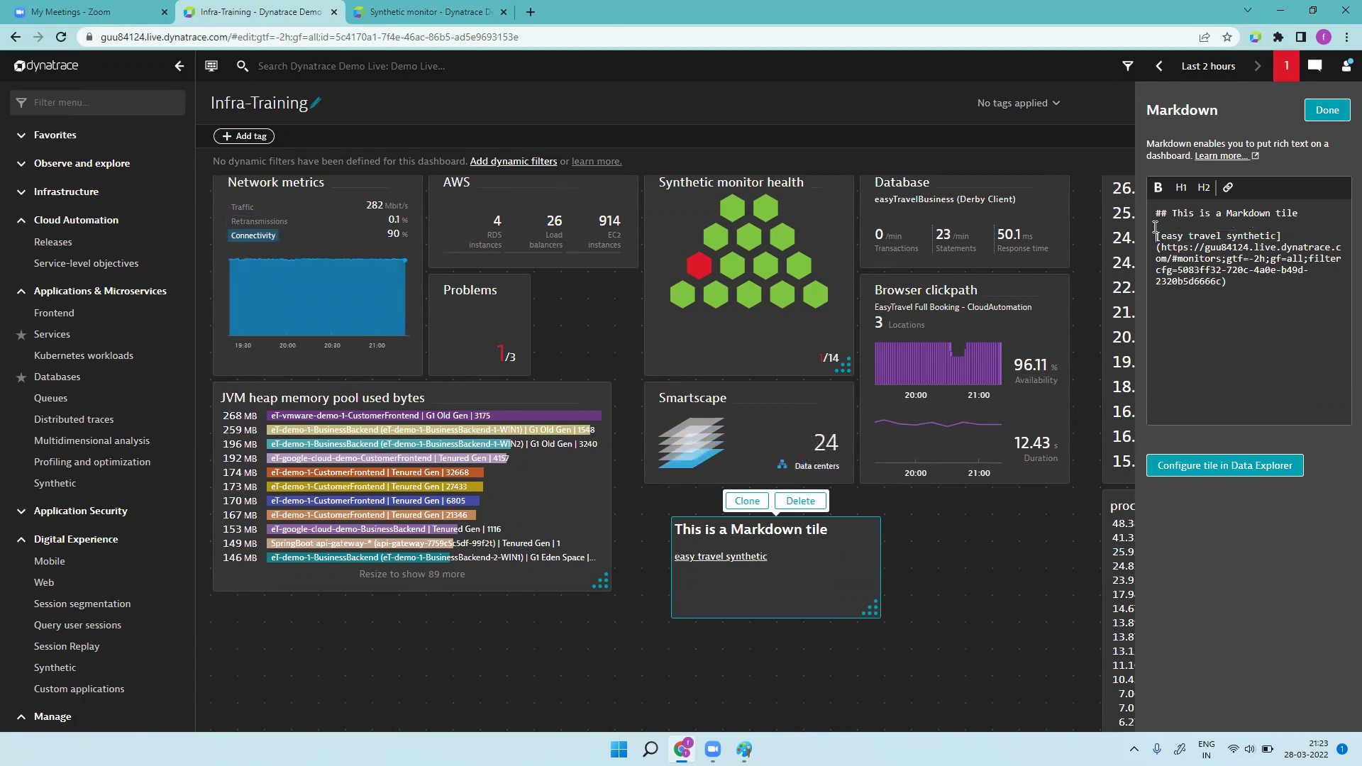
key(BackSpace)
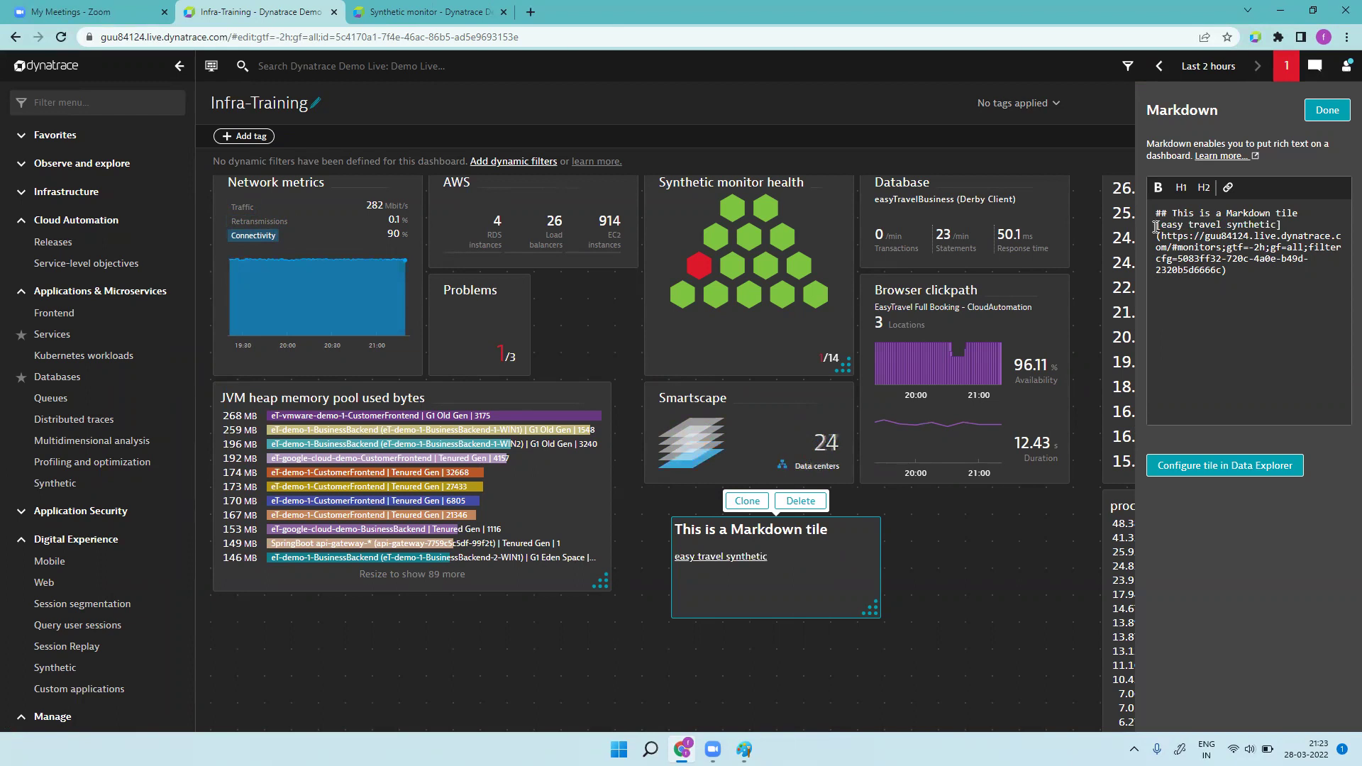
- Remove the "## This is a Markdown tile" heading and its empty line so the Markdown tile starts with the link
drag(1297, 213, 1179, 212)
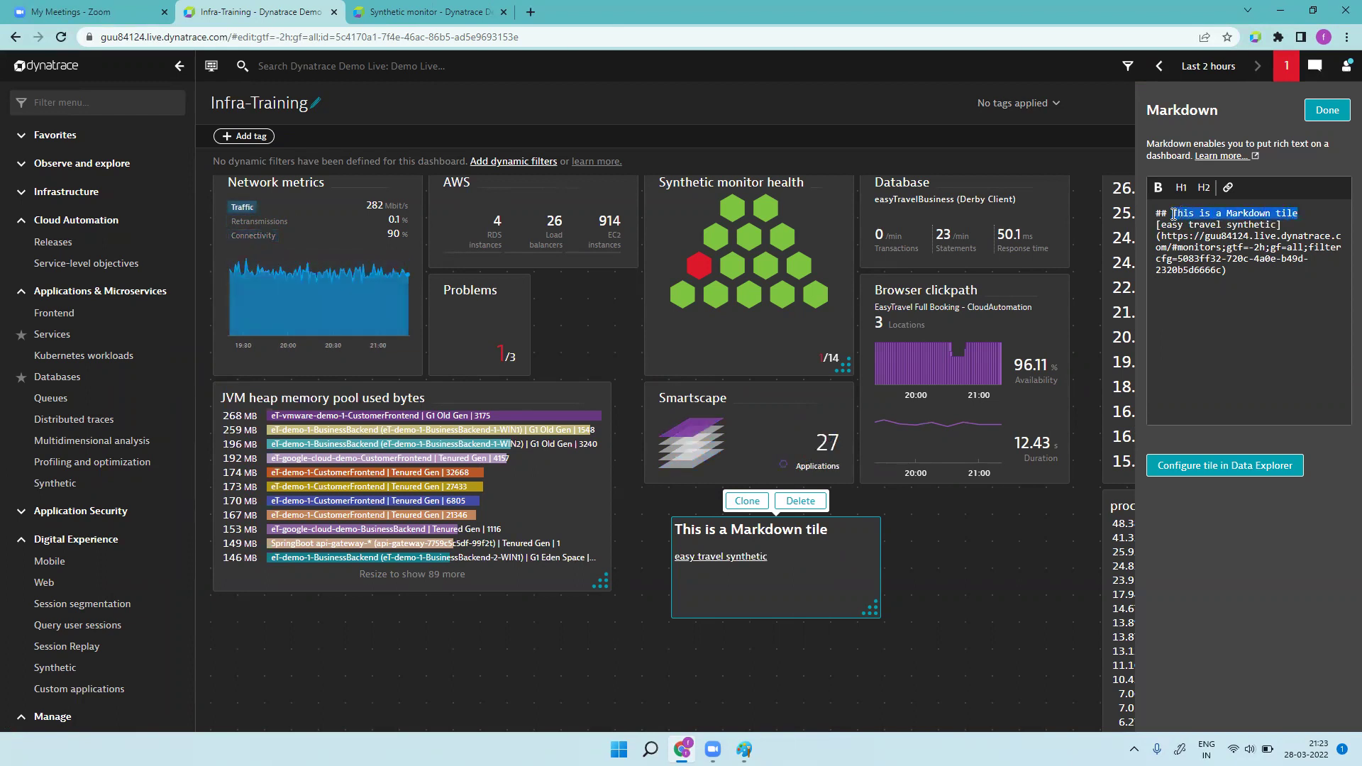
key(BackSpace)
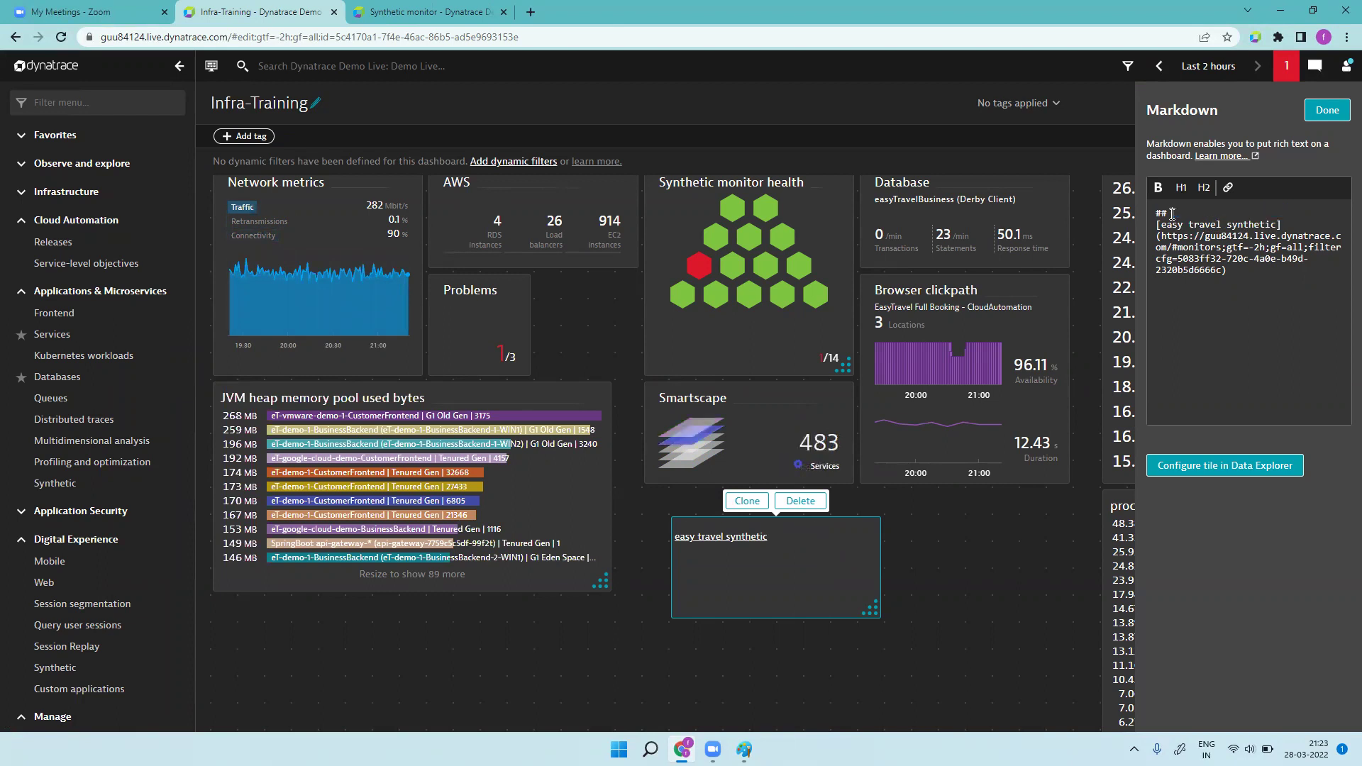
key(BackSpace)
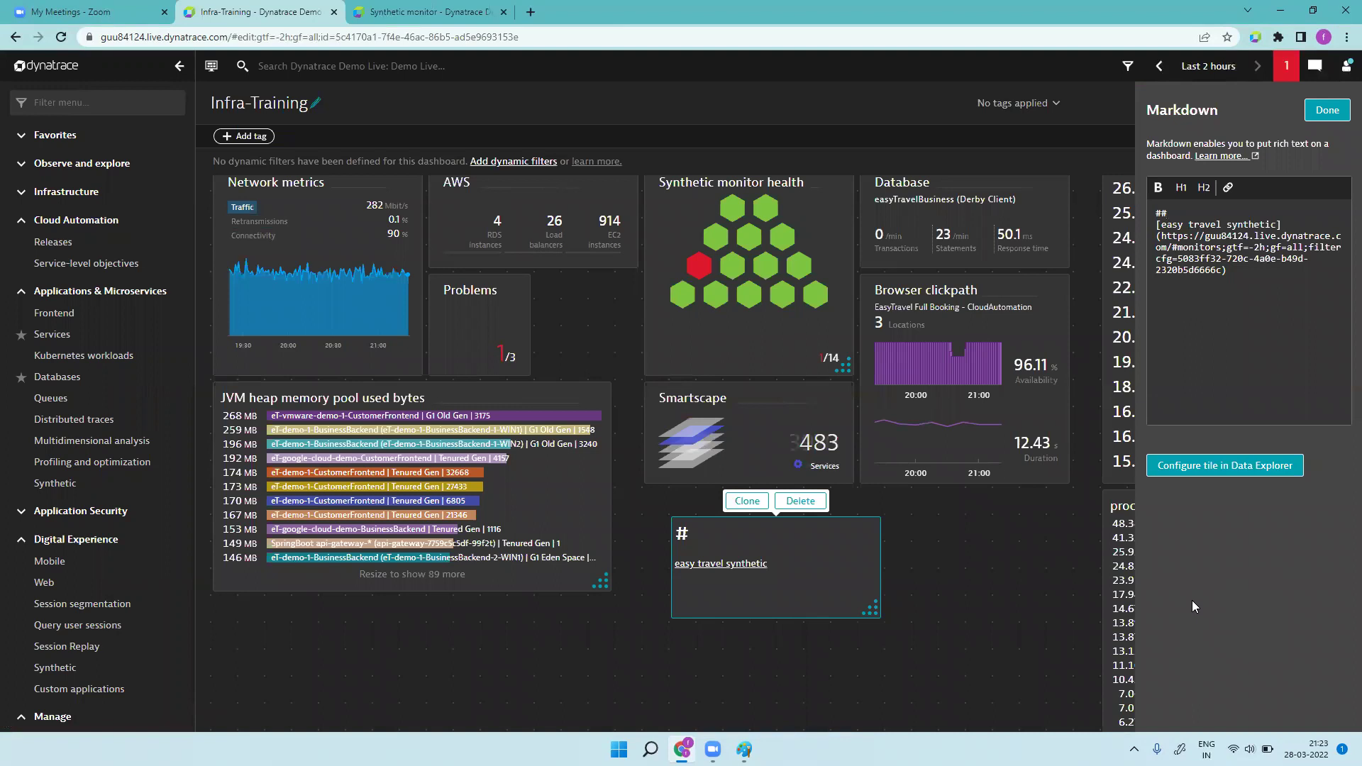
key(BackSpace)
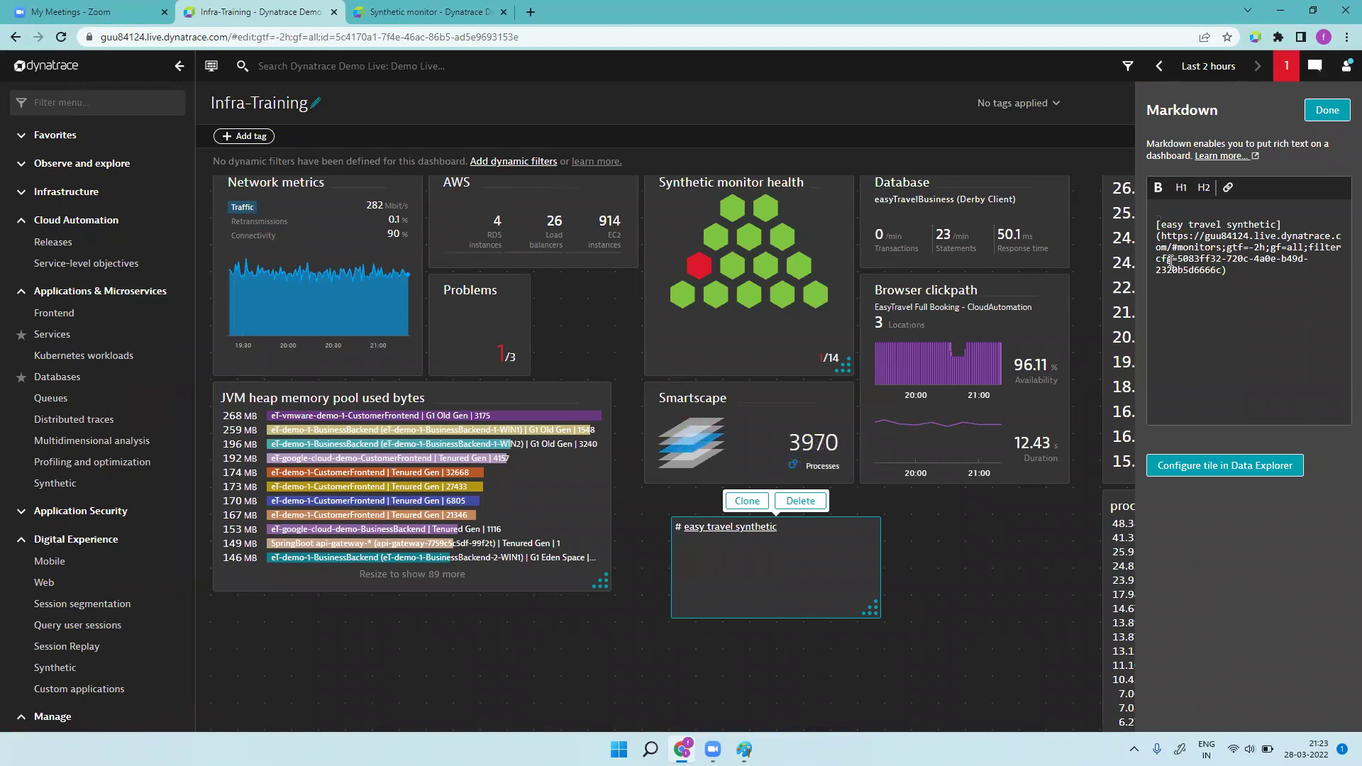
key(Delete)
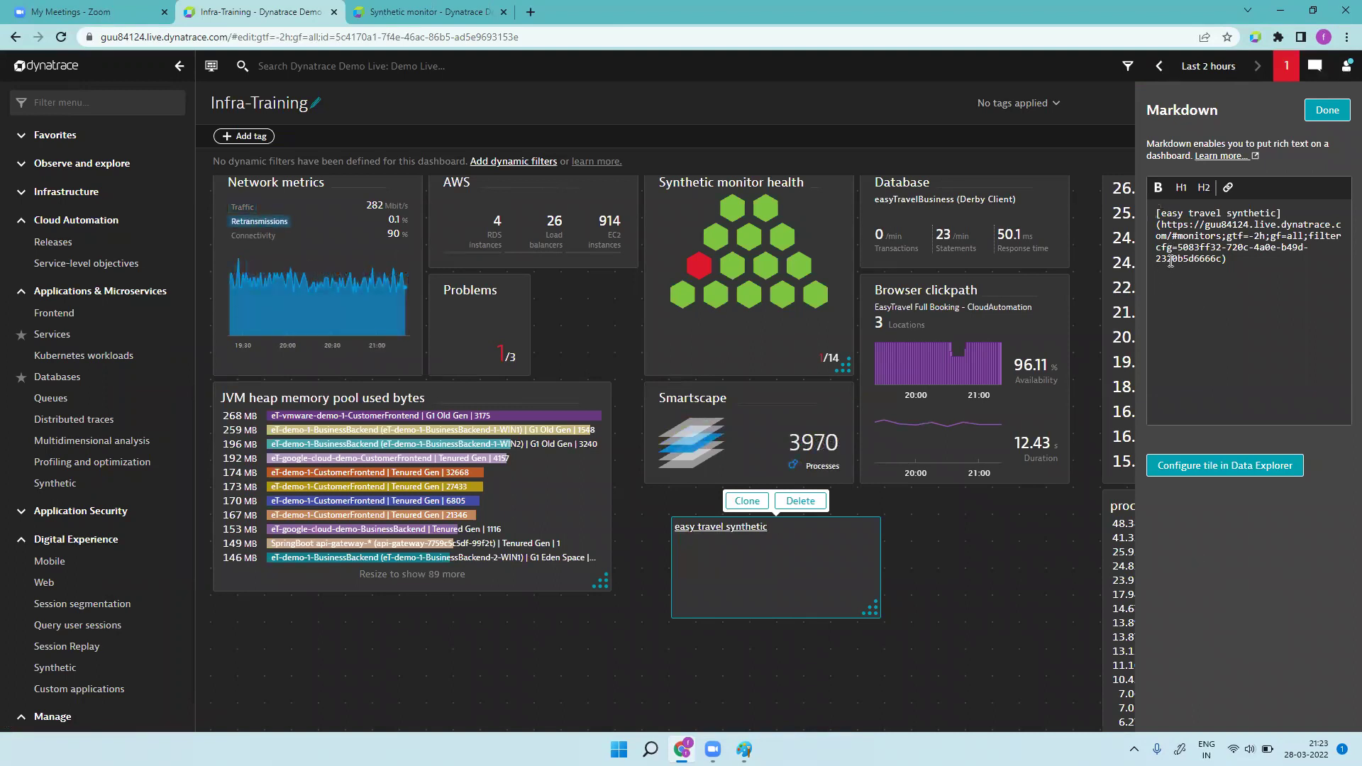
- Format the easy travel synthetic link as a first-level heading with # and finish editing the dashboard
text(##)
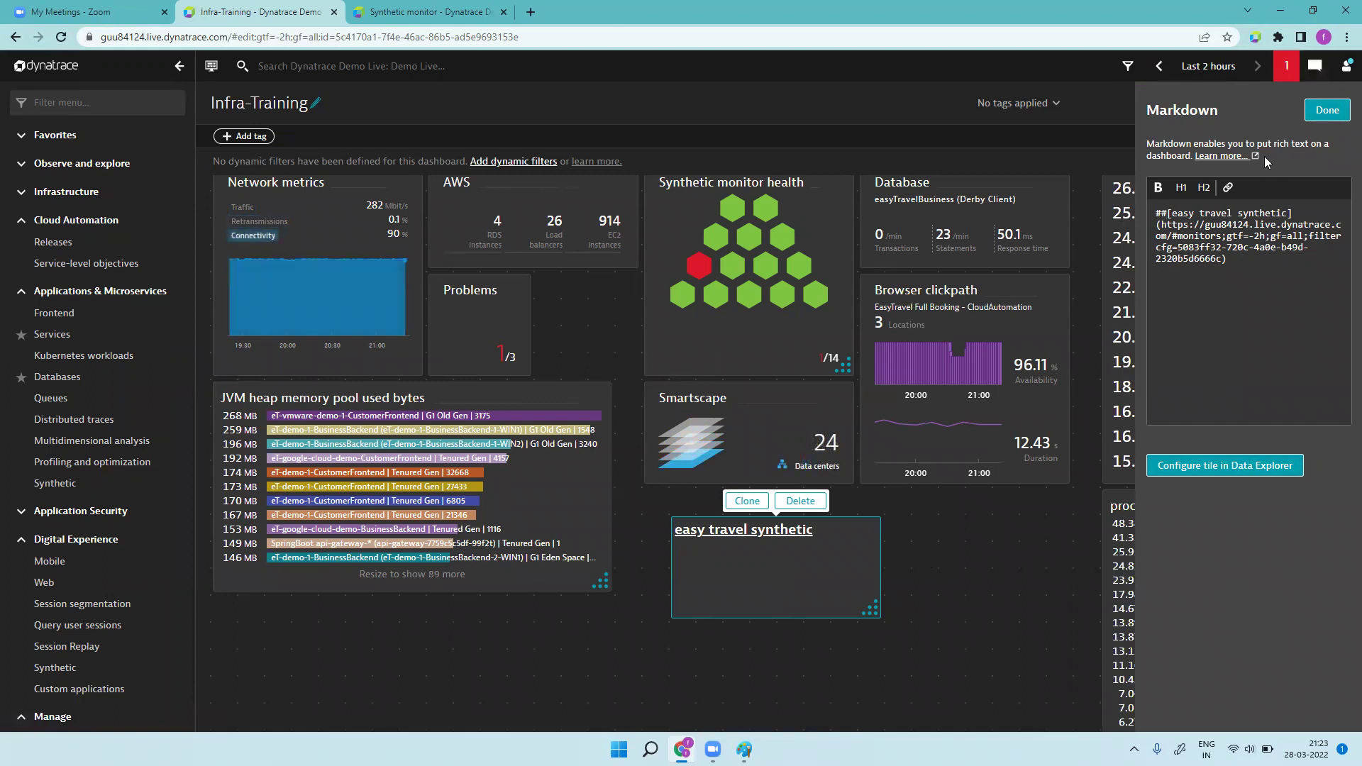
key(BackSpace)
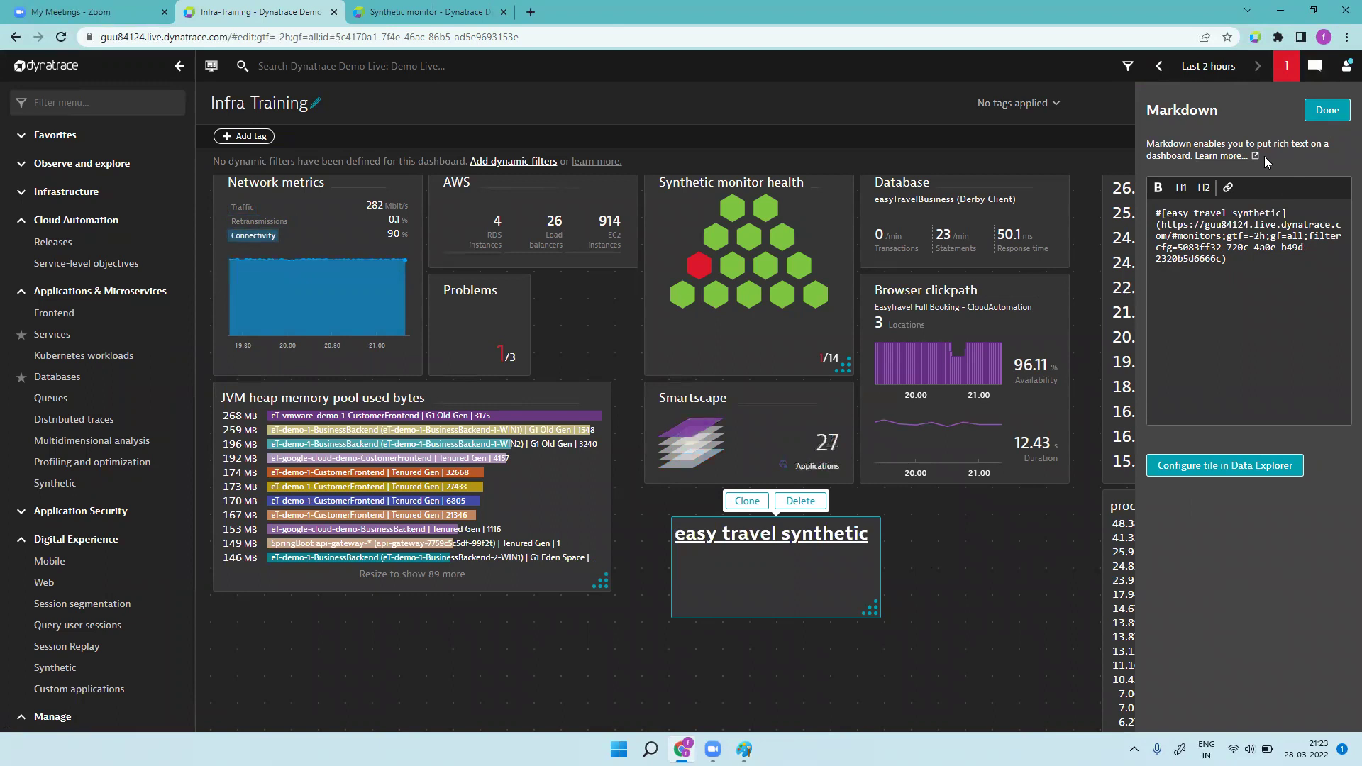
click(1327, 110)
scroll(849, 504, down, 5)
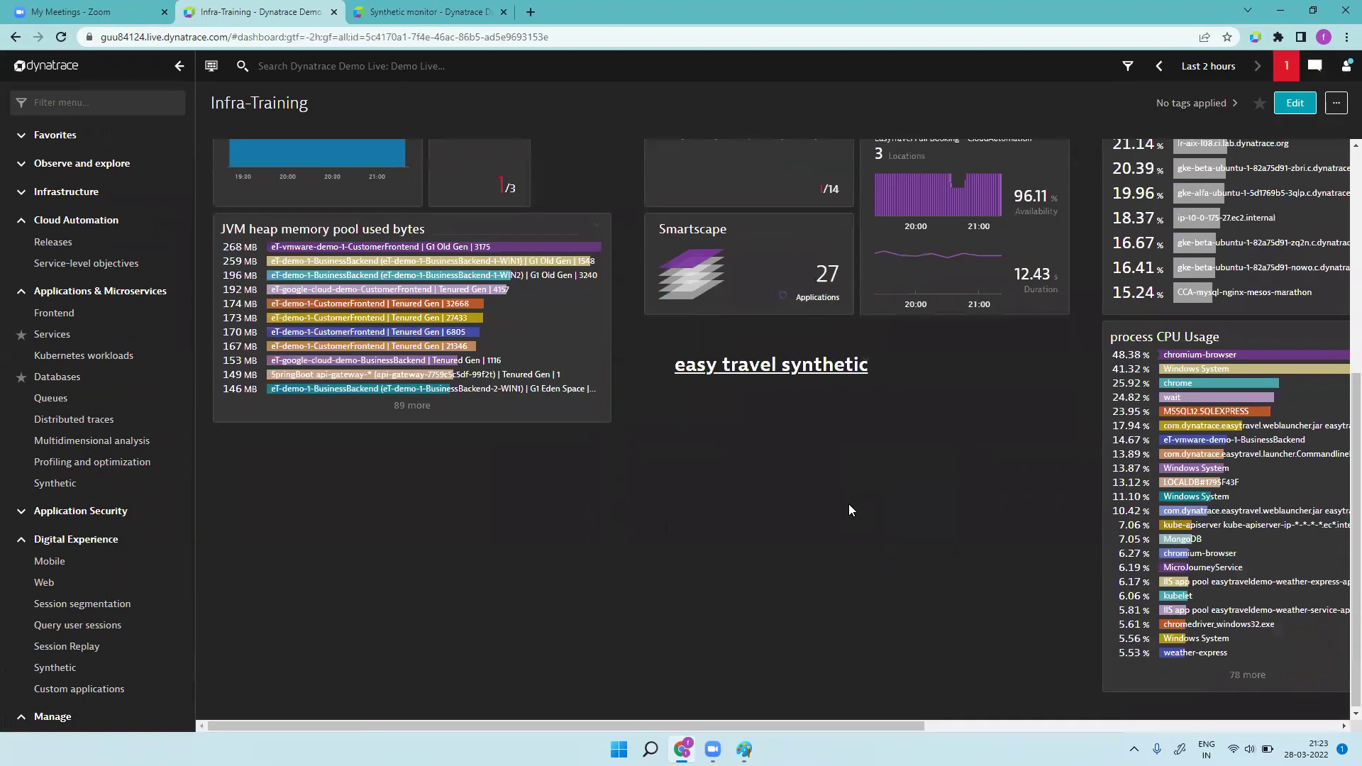
click(793, 366)
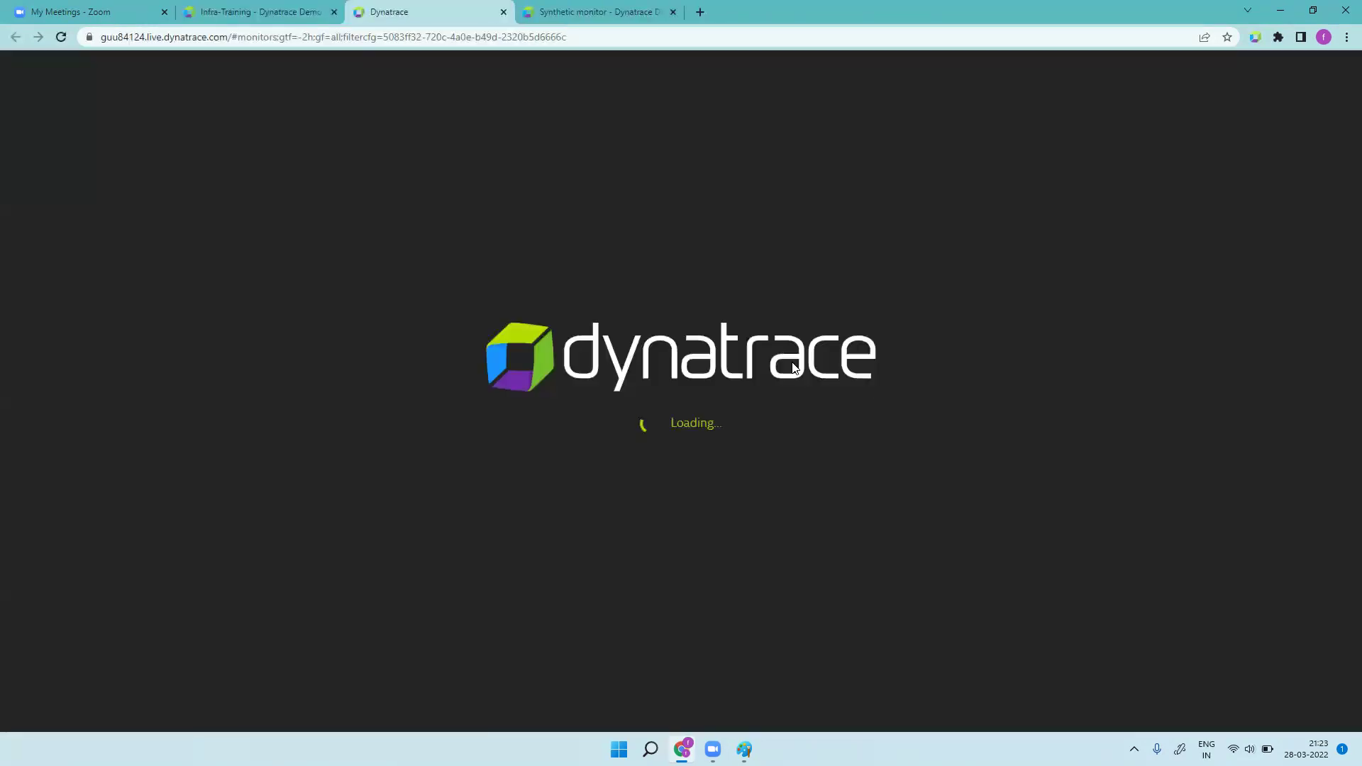
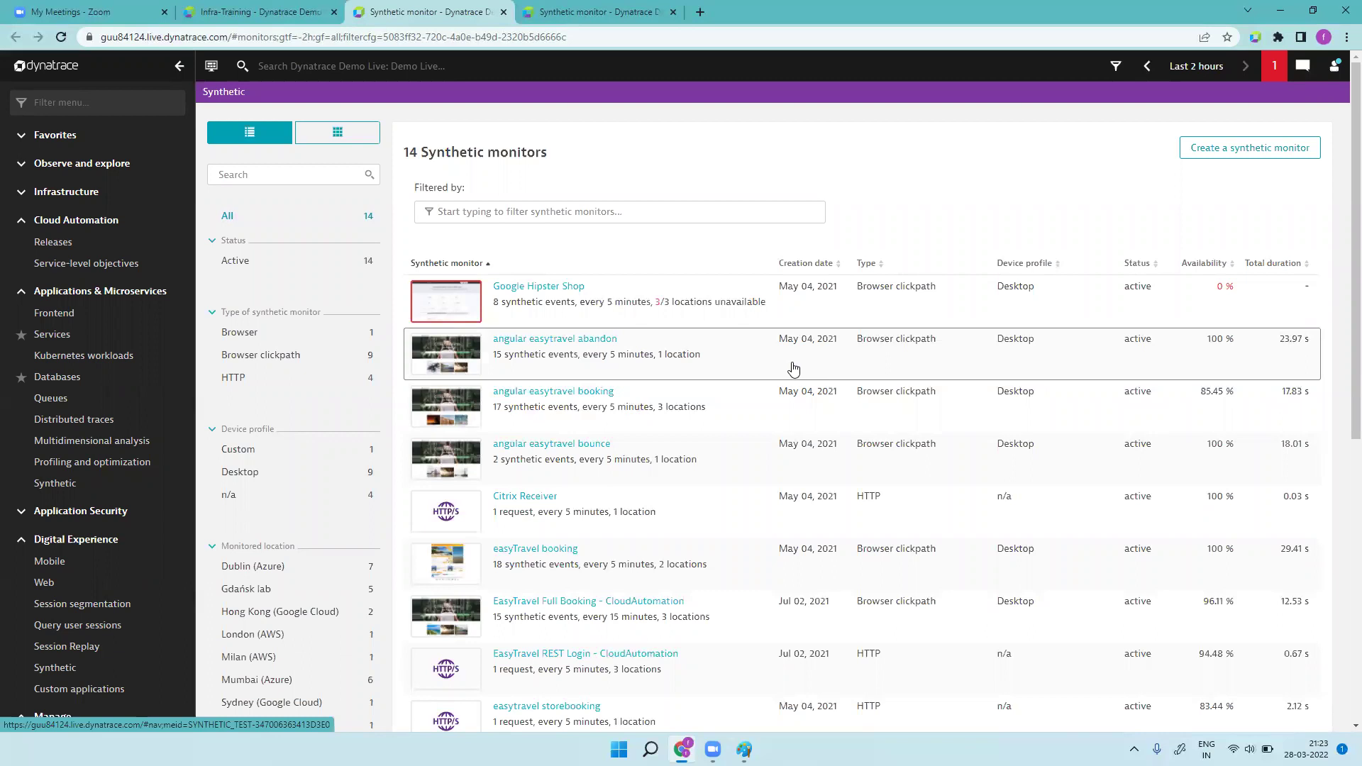
click(575, 220)
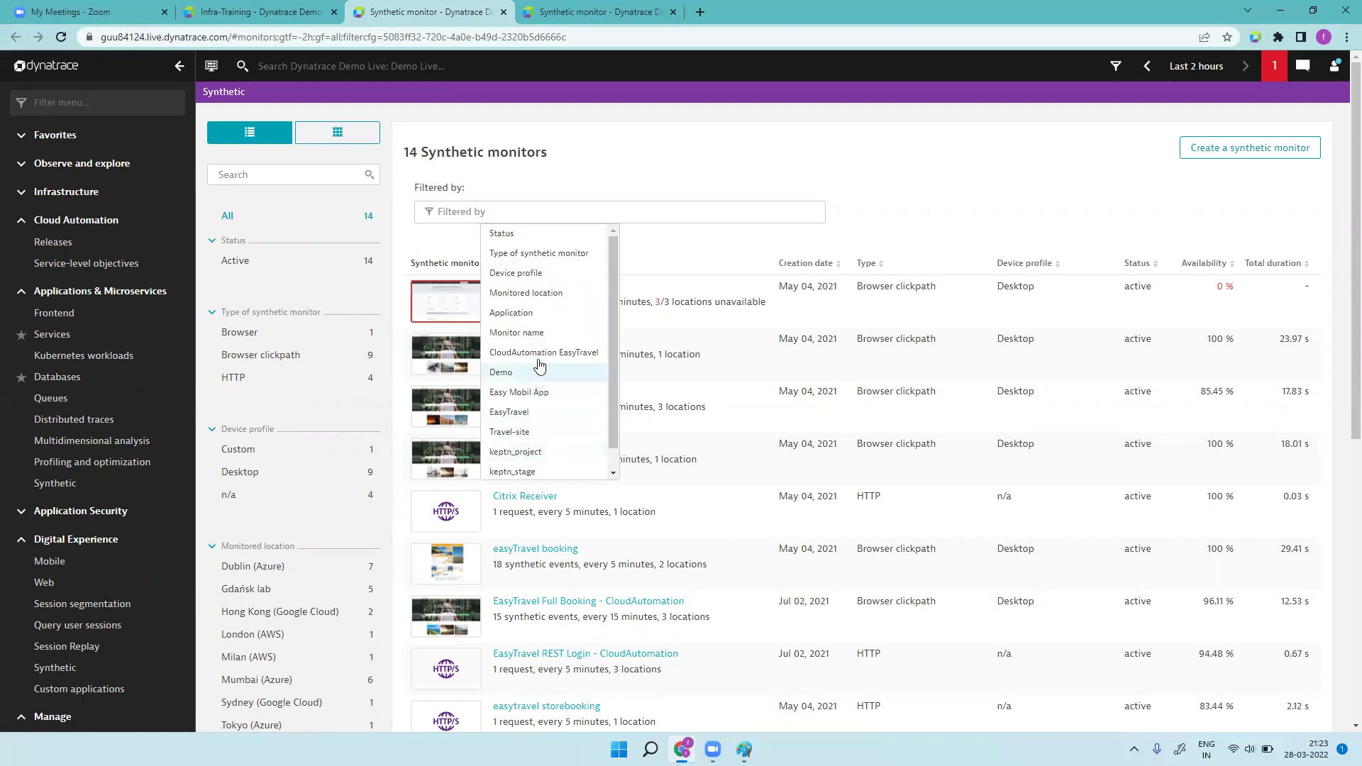
click(543, 313)
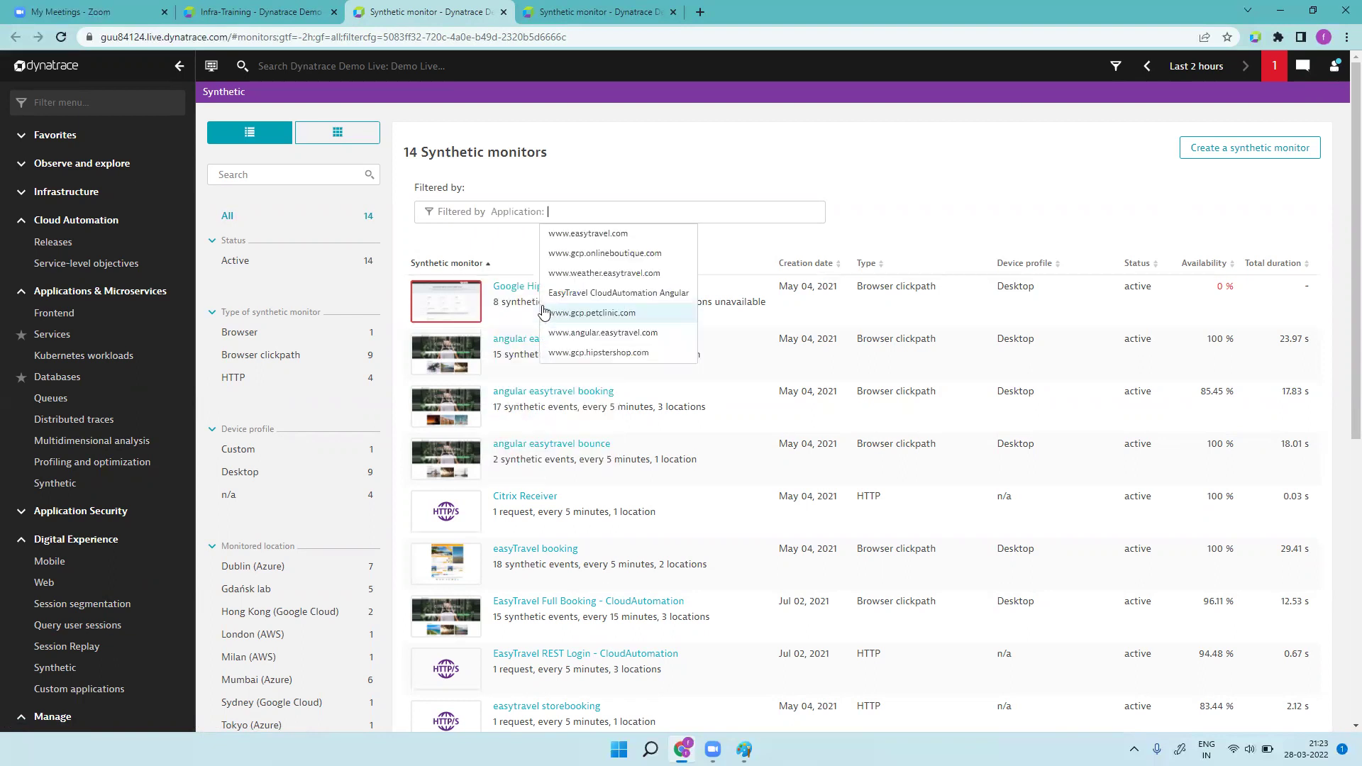
click(615, 234)
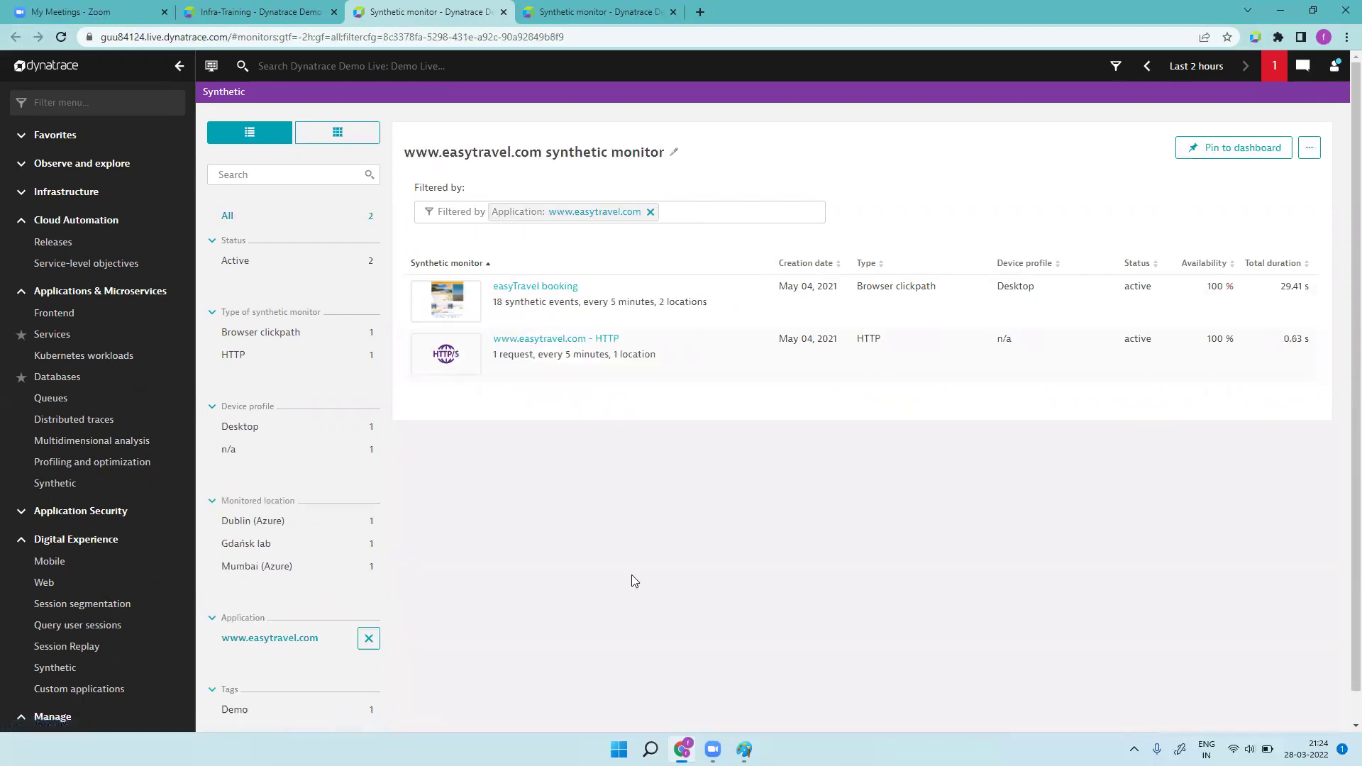
- Copy the filtered synthetic monitors page's URL and reopen the Infra-Training dashboard's Markdown tile for editing
click(583, 37)
key(ctrl+c)
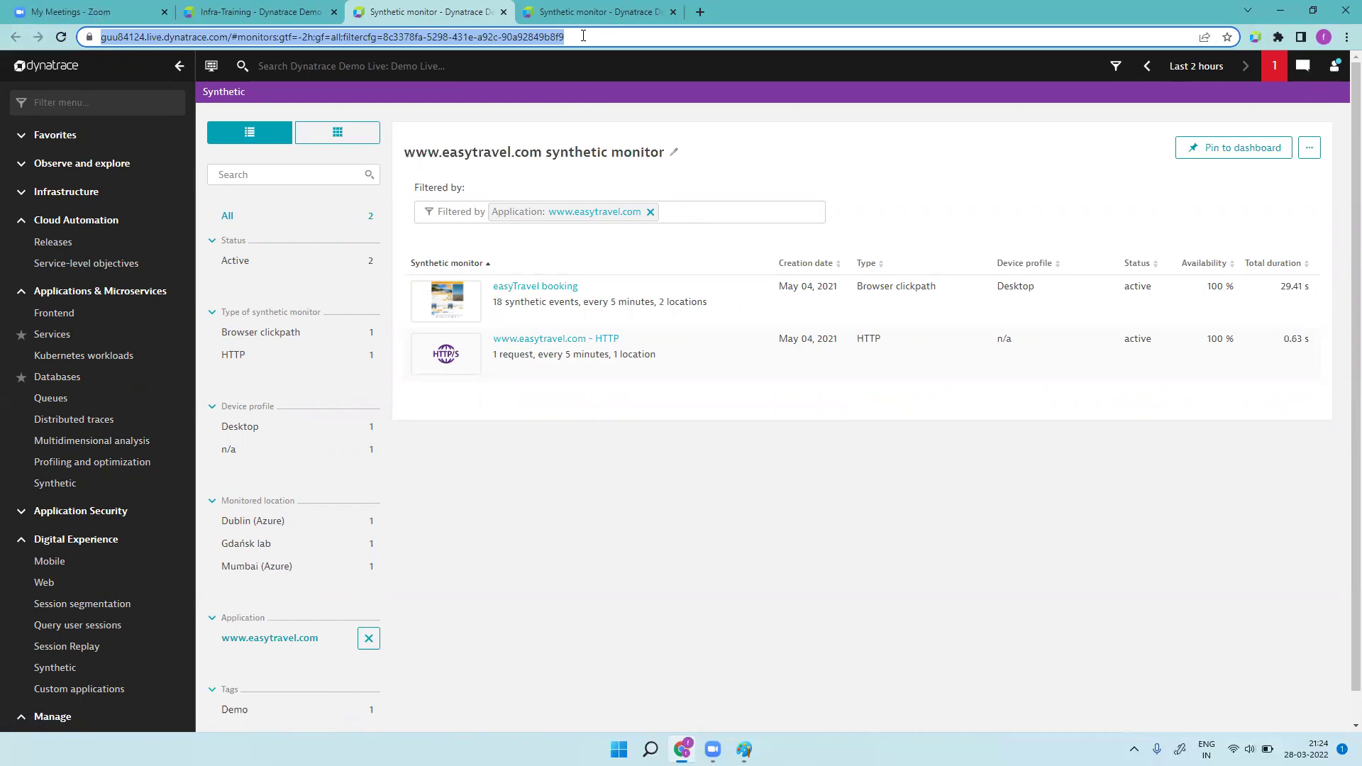
click(250, 12)
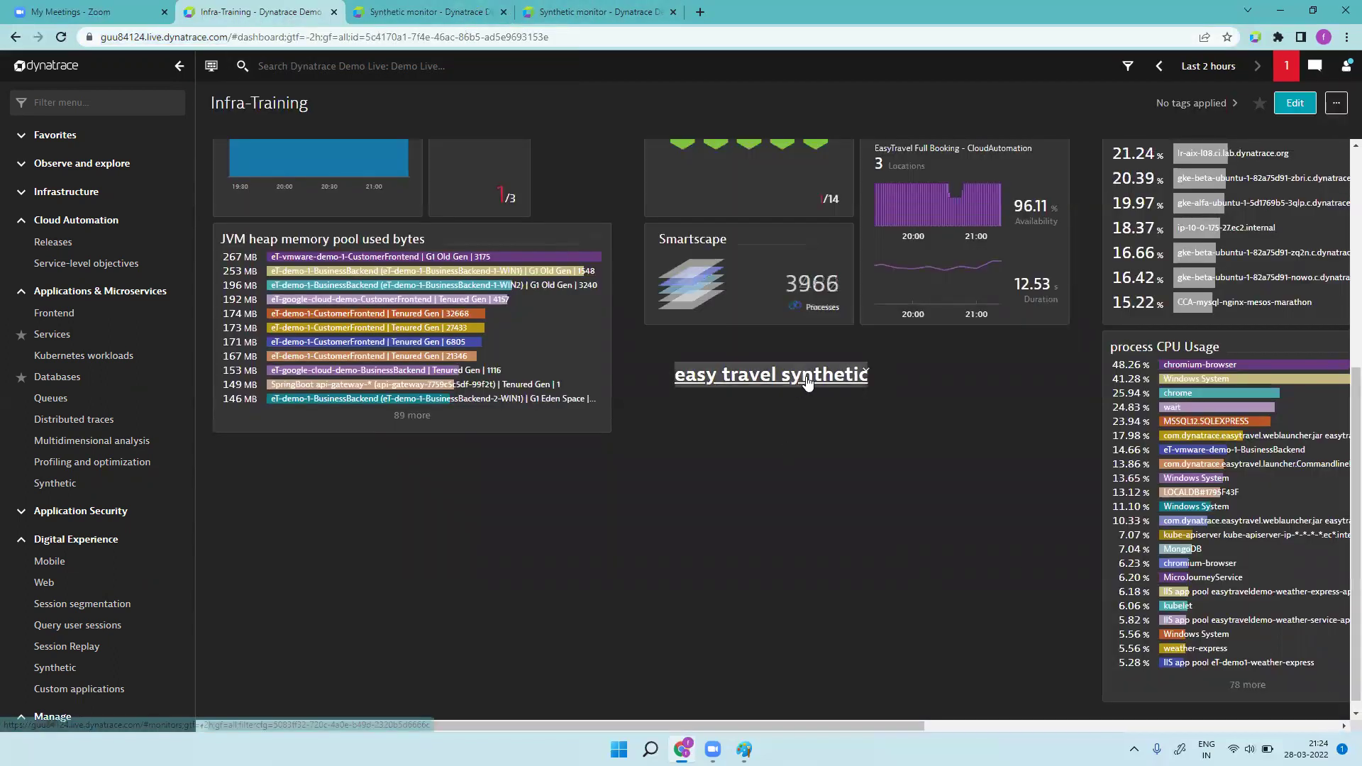
click(1293, 104)
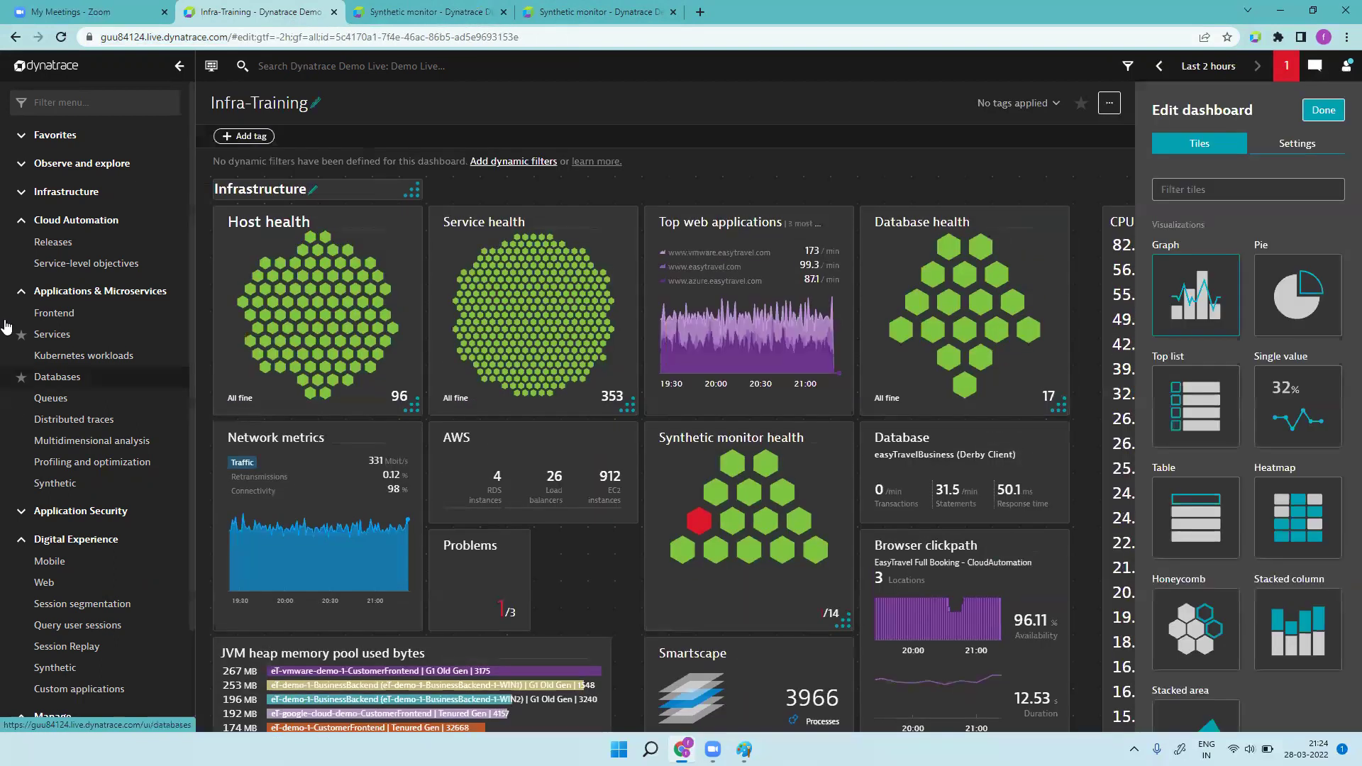
scroll(776, 433, down, 5)
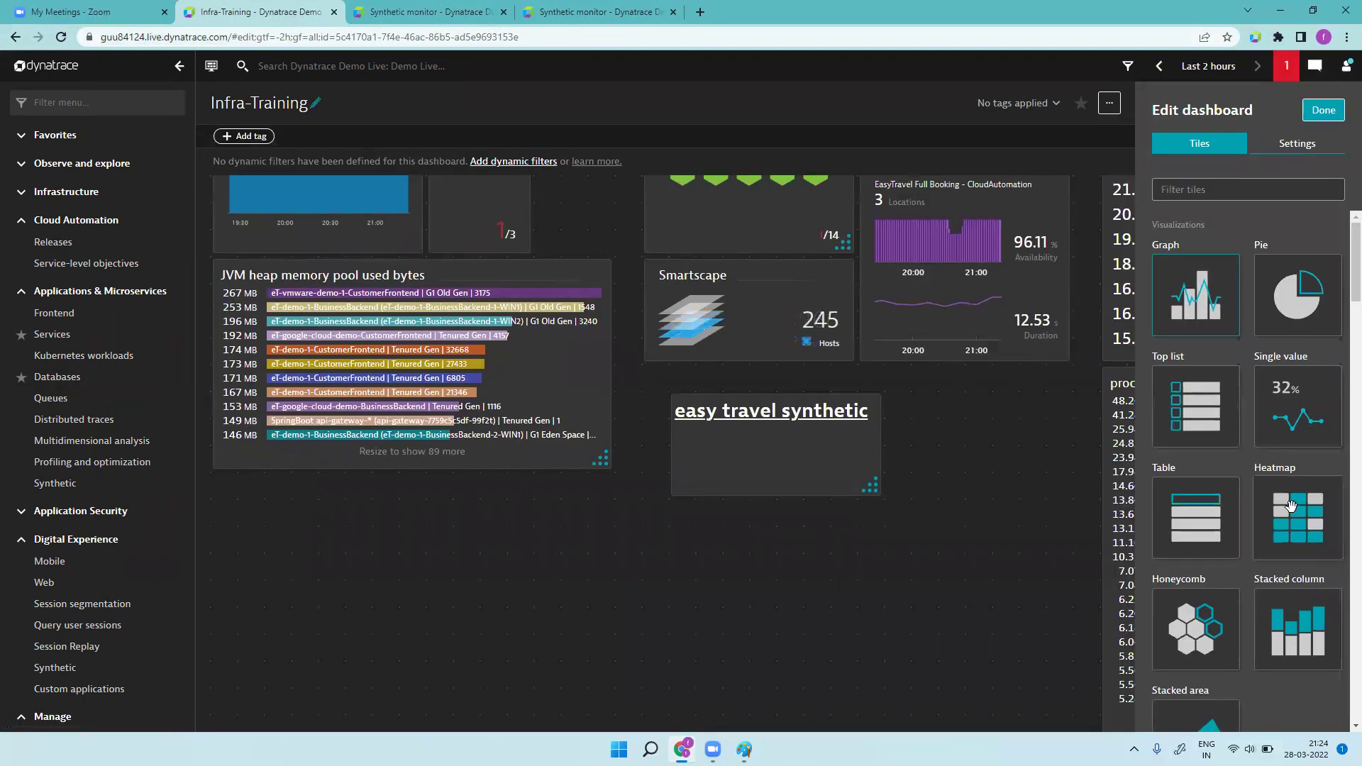
click(807, 473)
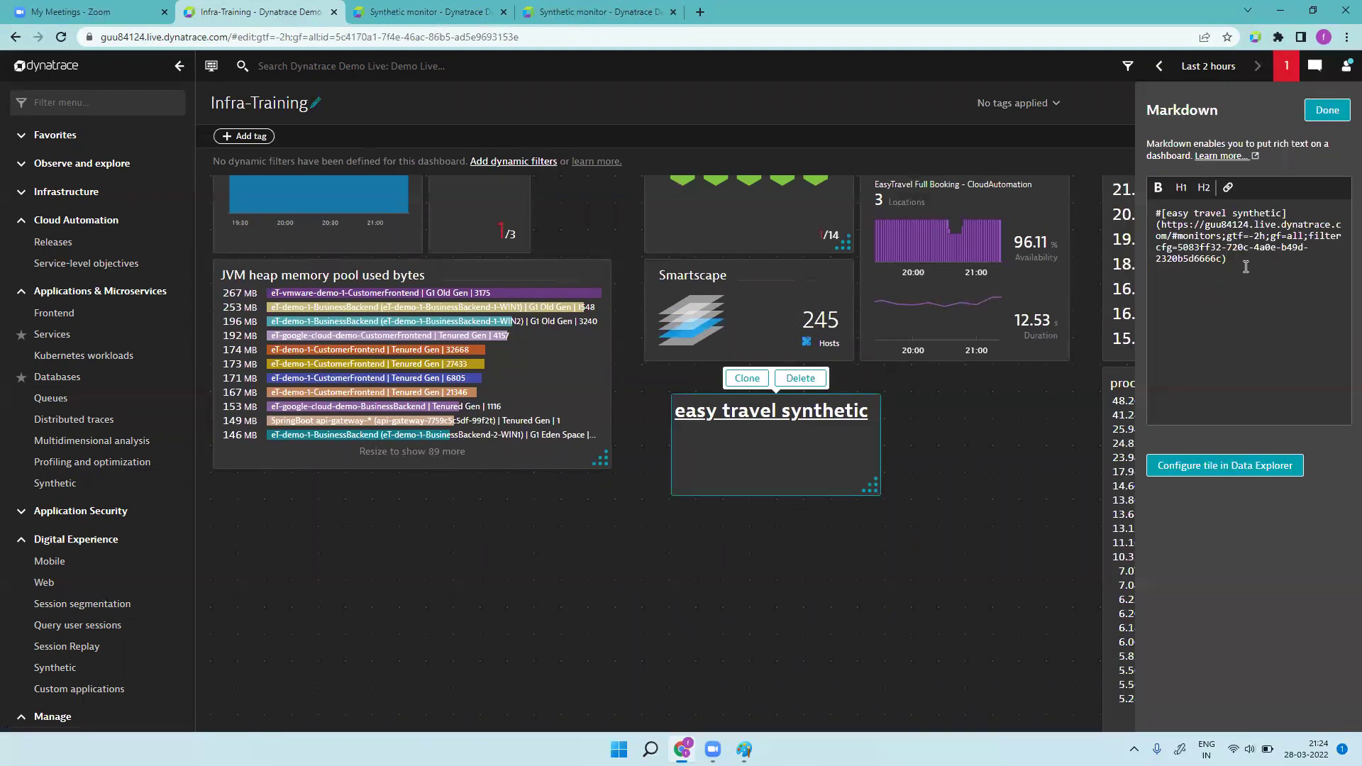
- Add a second entry below the heading link, with (synthetic) followed by the copied URL in square brackets
mouse_move(1246, 264)
mouse_down()
mouse_move(1160, 212)
mouse_move(1206, 244)
mouse_move(1249, 249)
mouse_move(1233, 258)
mouse_up()
key(Return)
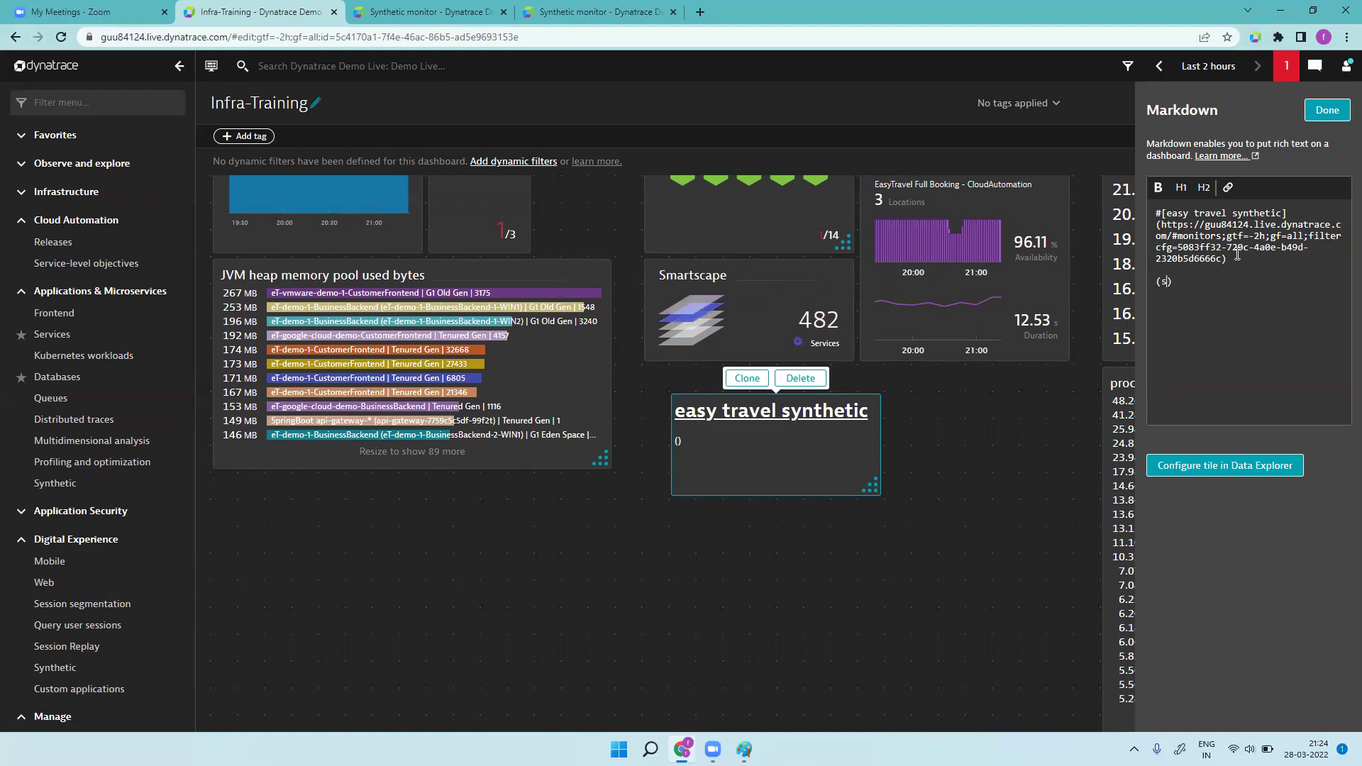
text(nthetic)
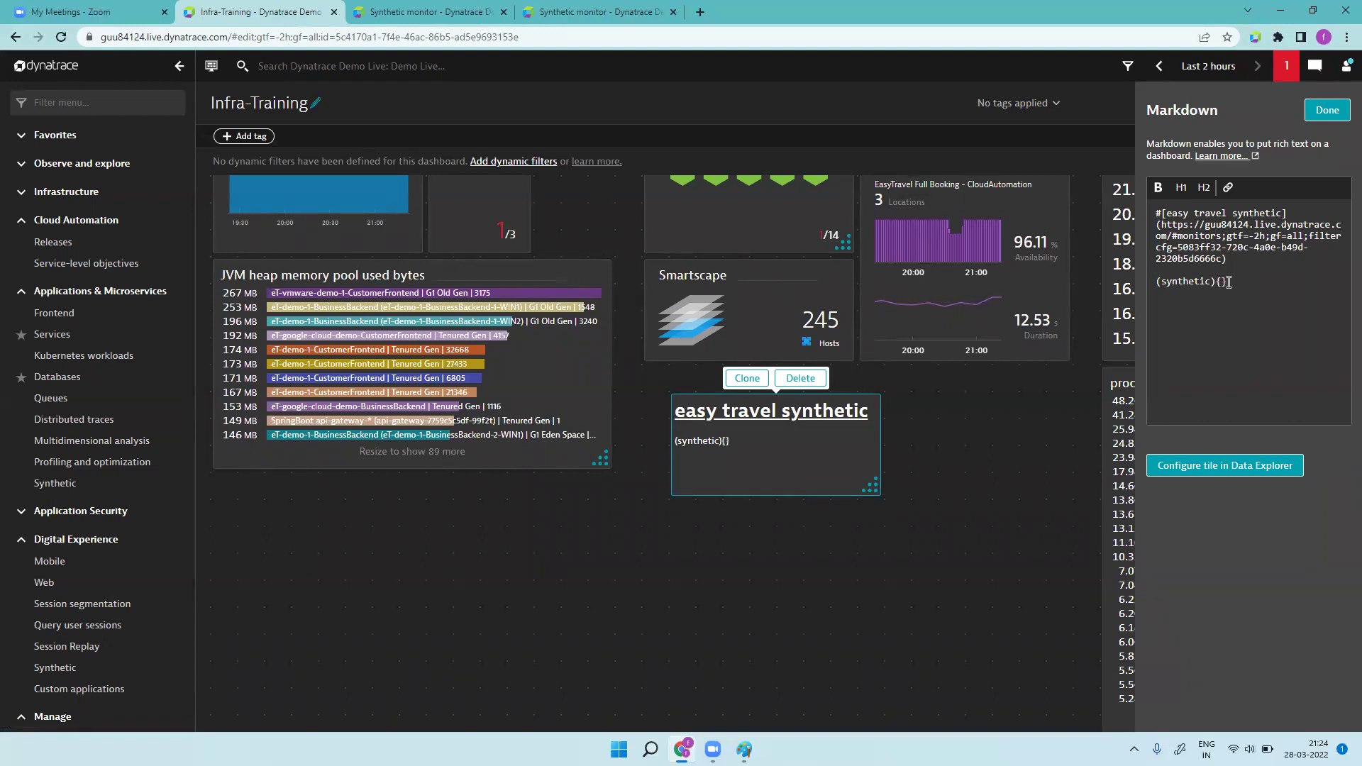
text([)
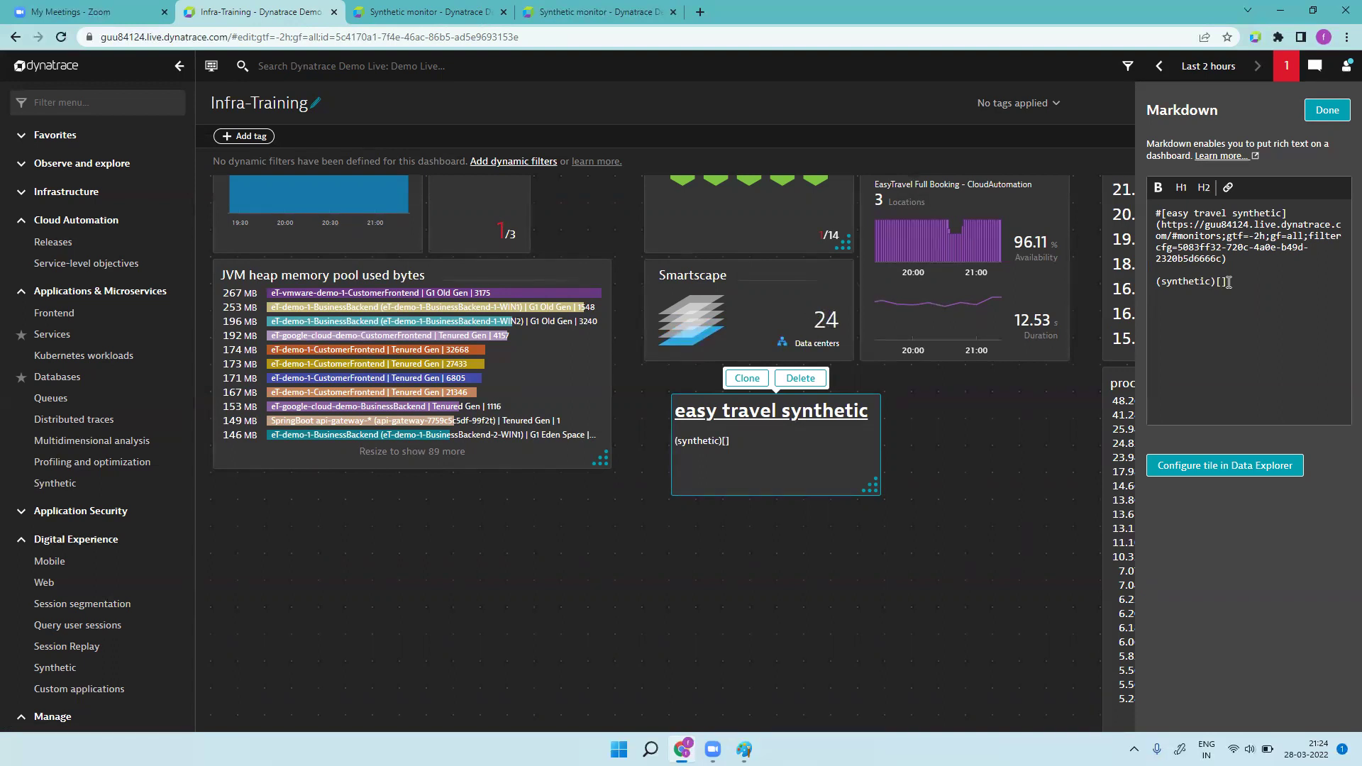
key(ctrl+v)
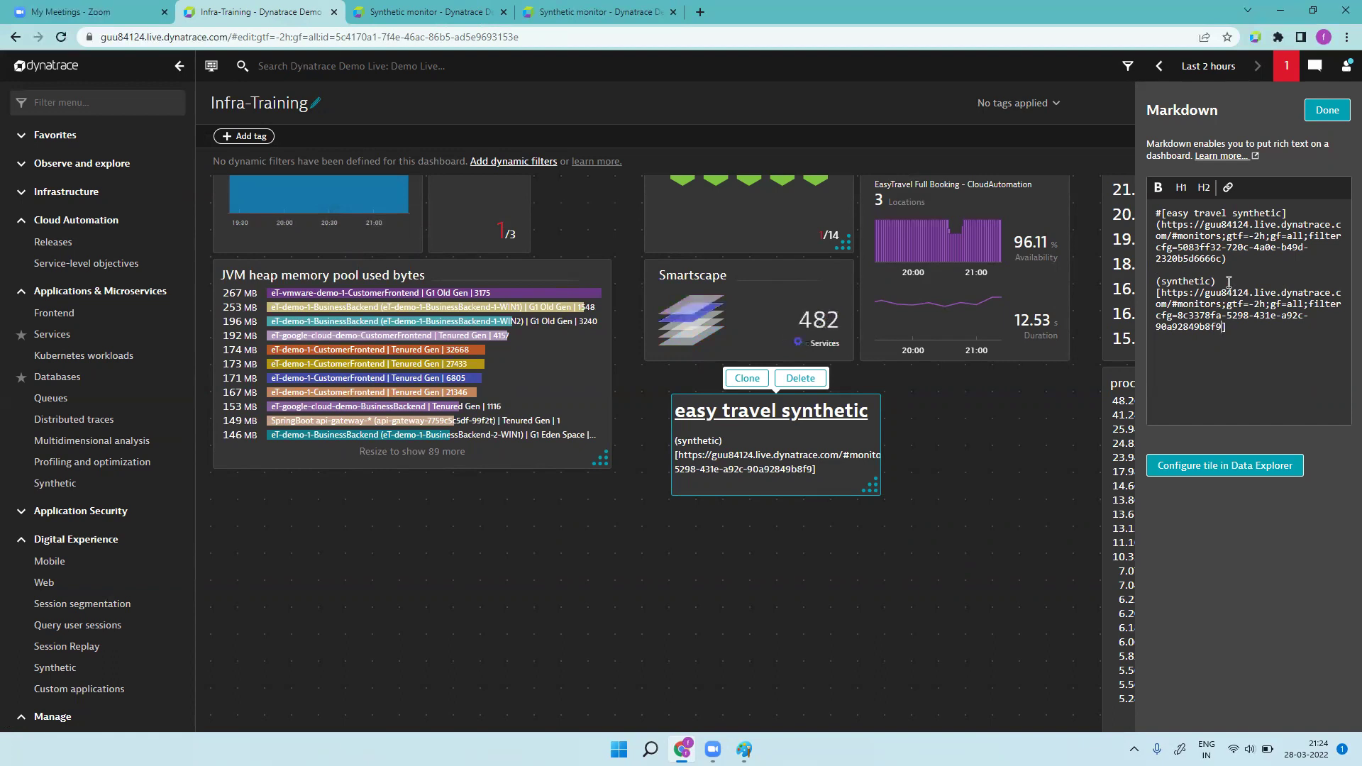
- Replace the parentheses around the second entry's text "synthetic" with square brackets
click(1223, 282)
key(Delete)
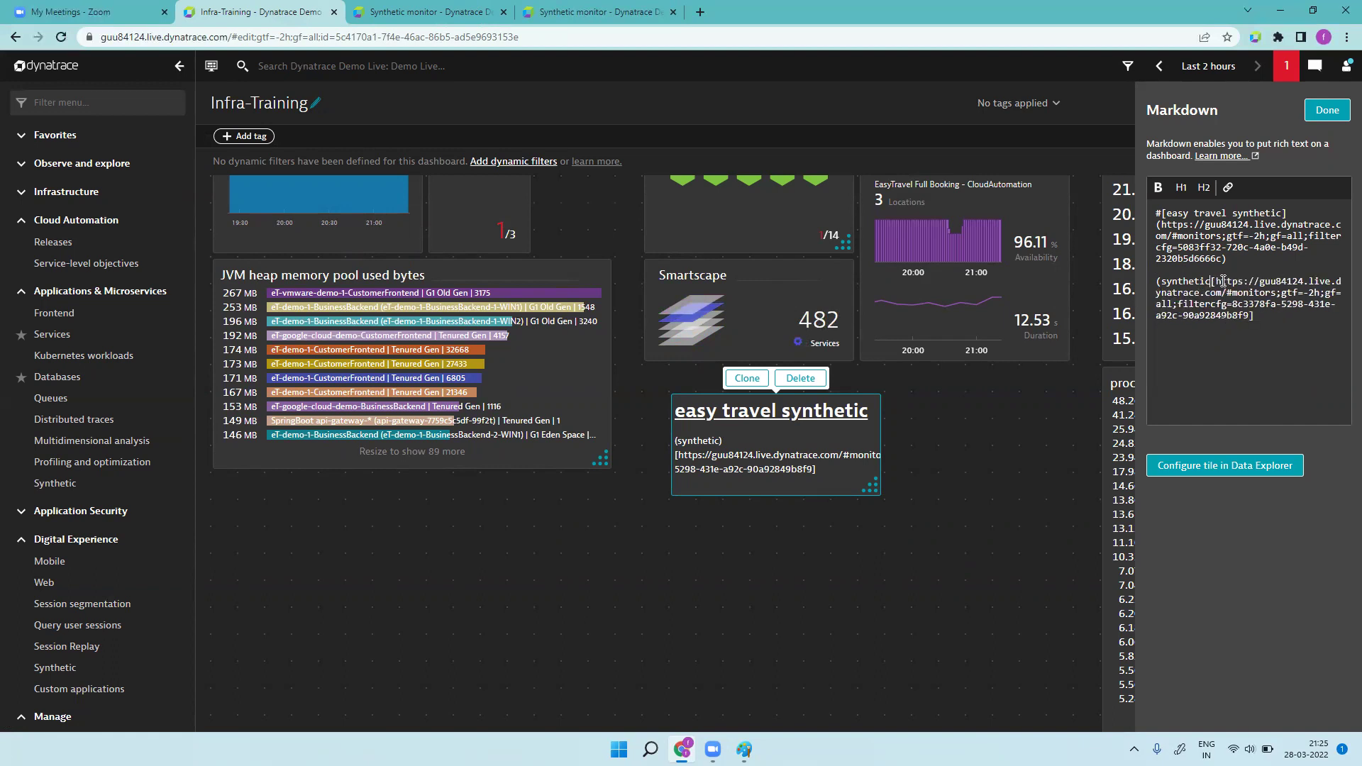
key(Return)
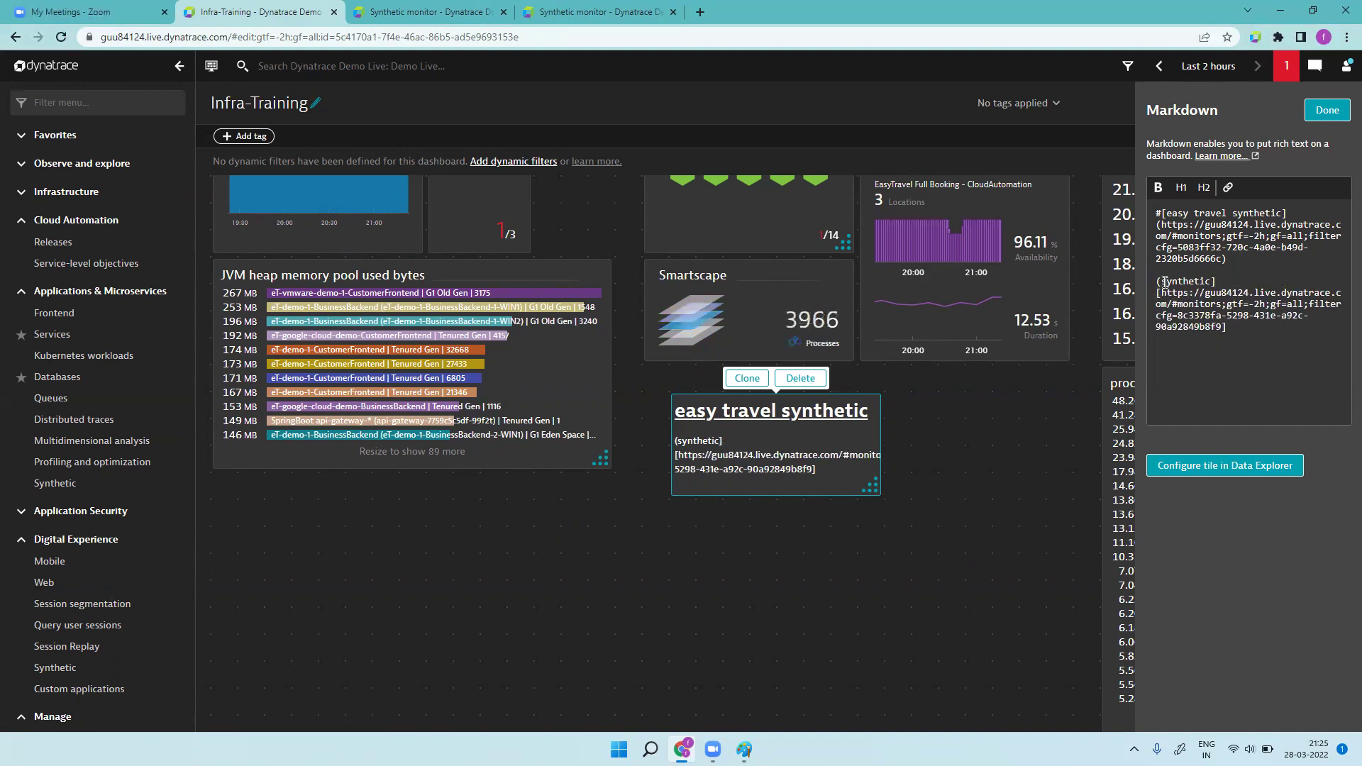
key(Delete)
- Replace the square brackets around the second entry's URL with parentheses to form a valid Markdown link
click(1243, 393)
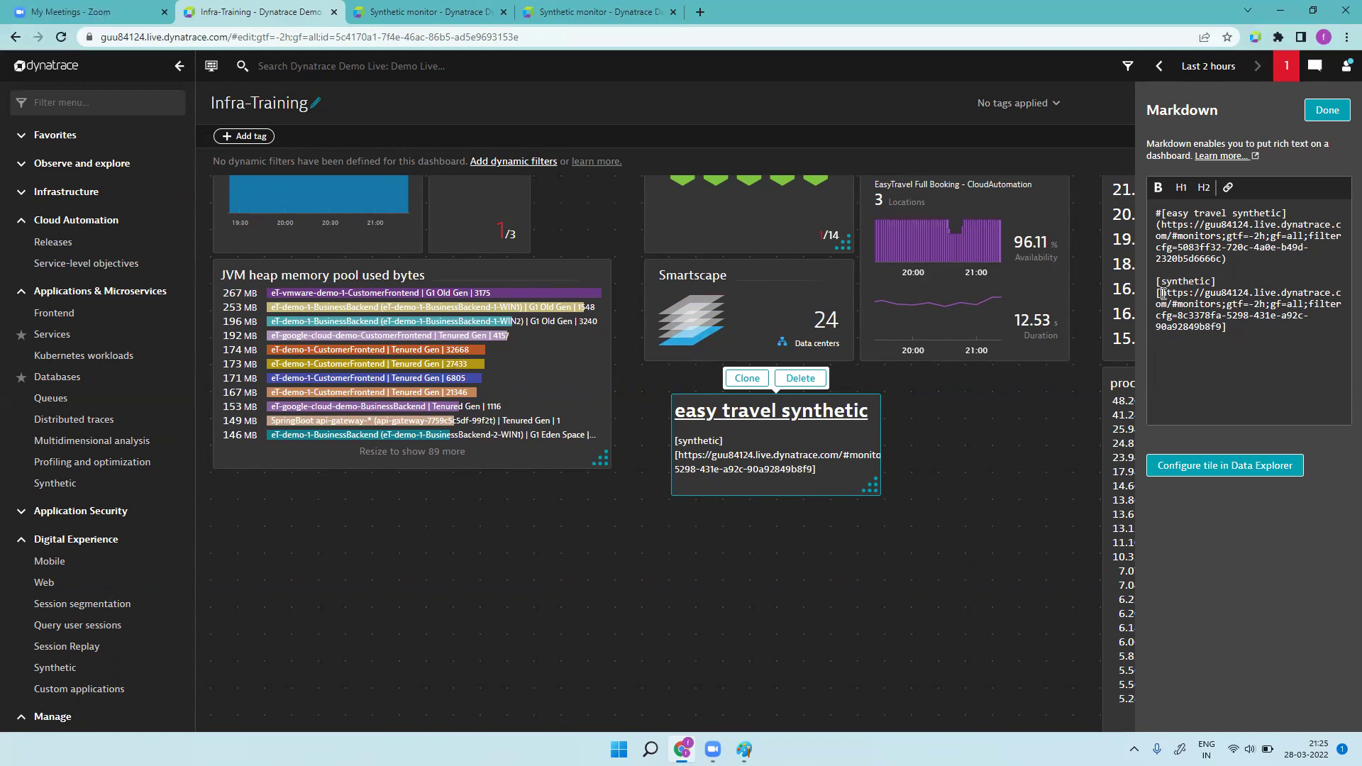
key(BackSpace)
key(BackSpace)
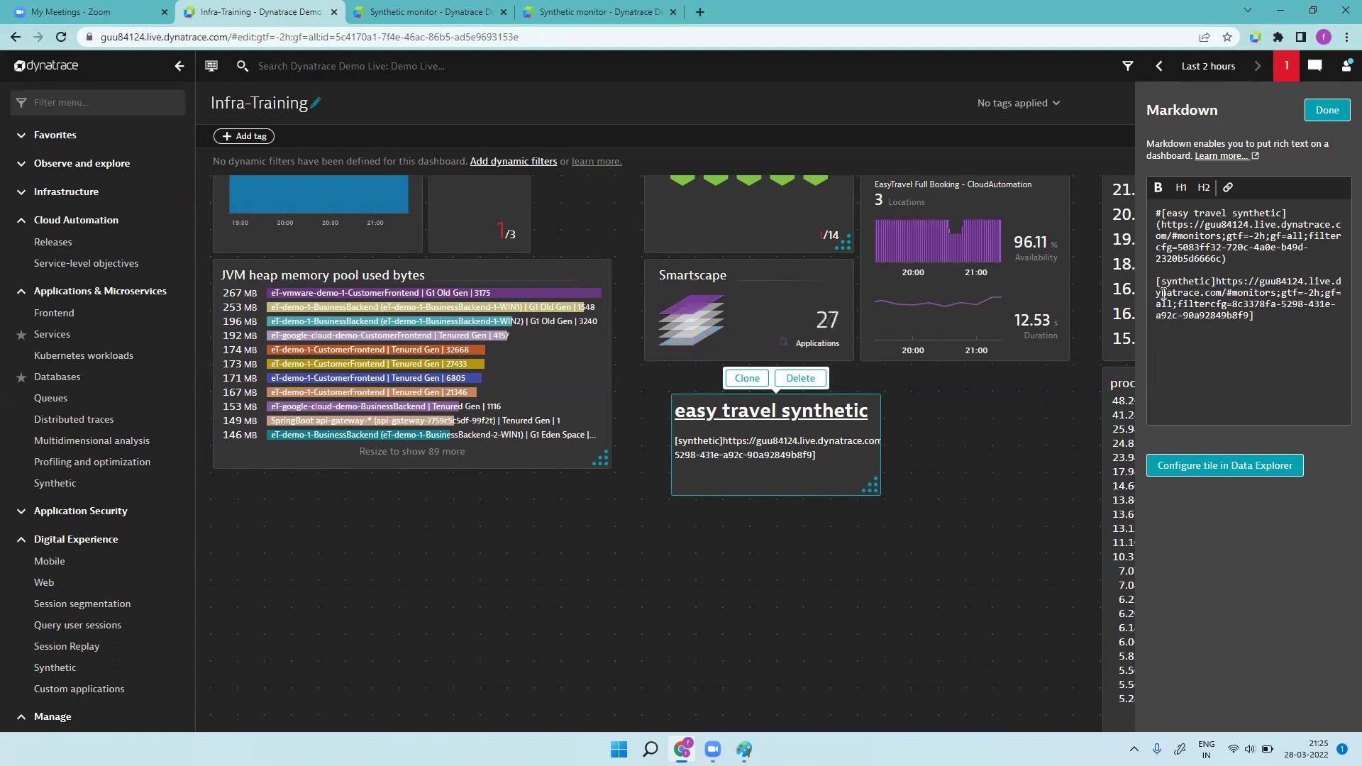
text(()
click(1251, 332)
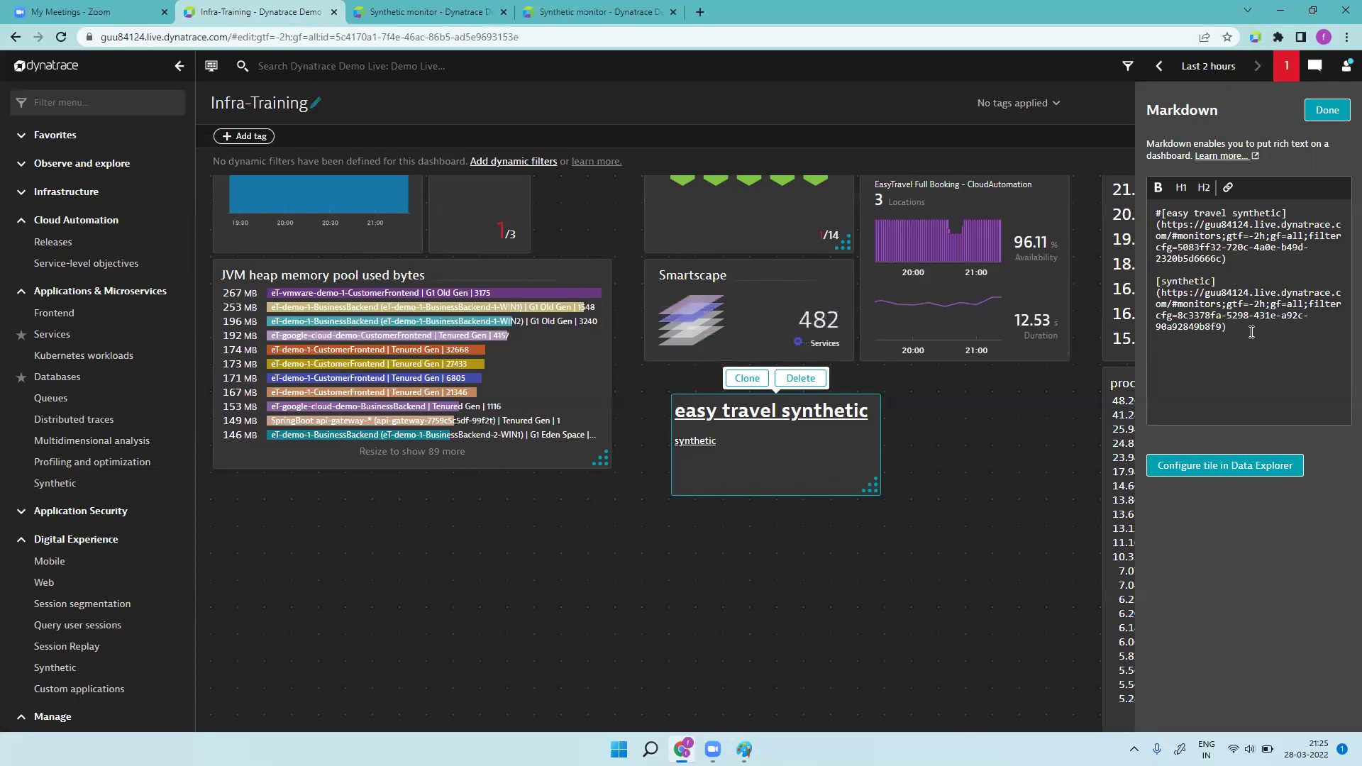
- Finish editing the dashboard and open the synthetic link in the Markdown tile to test it
click(1069, 488)
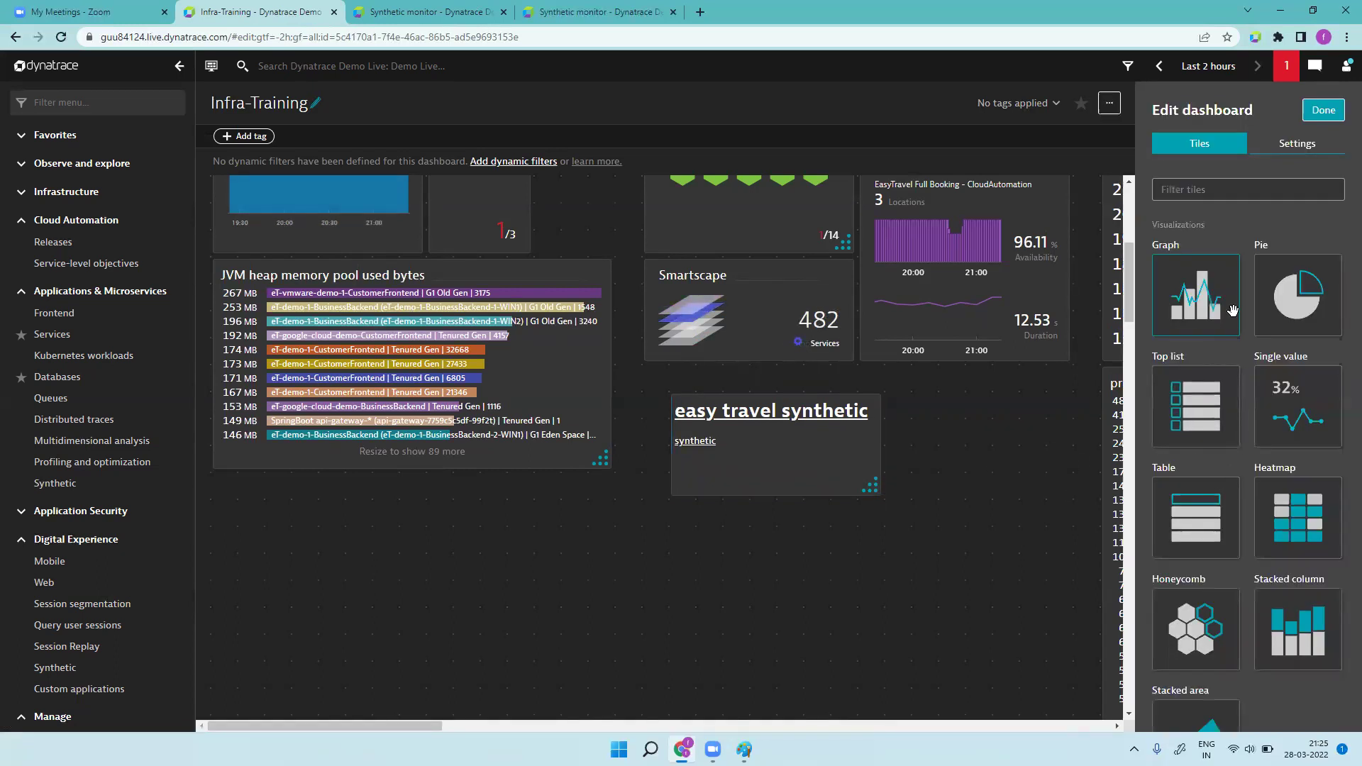
click(1323, 111)
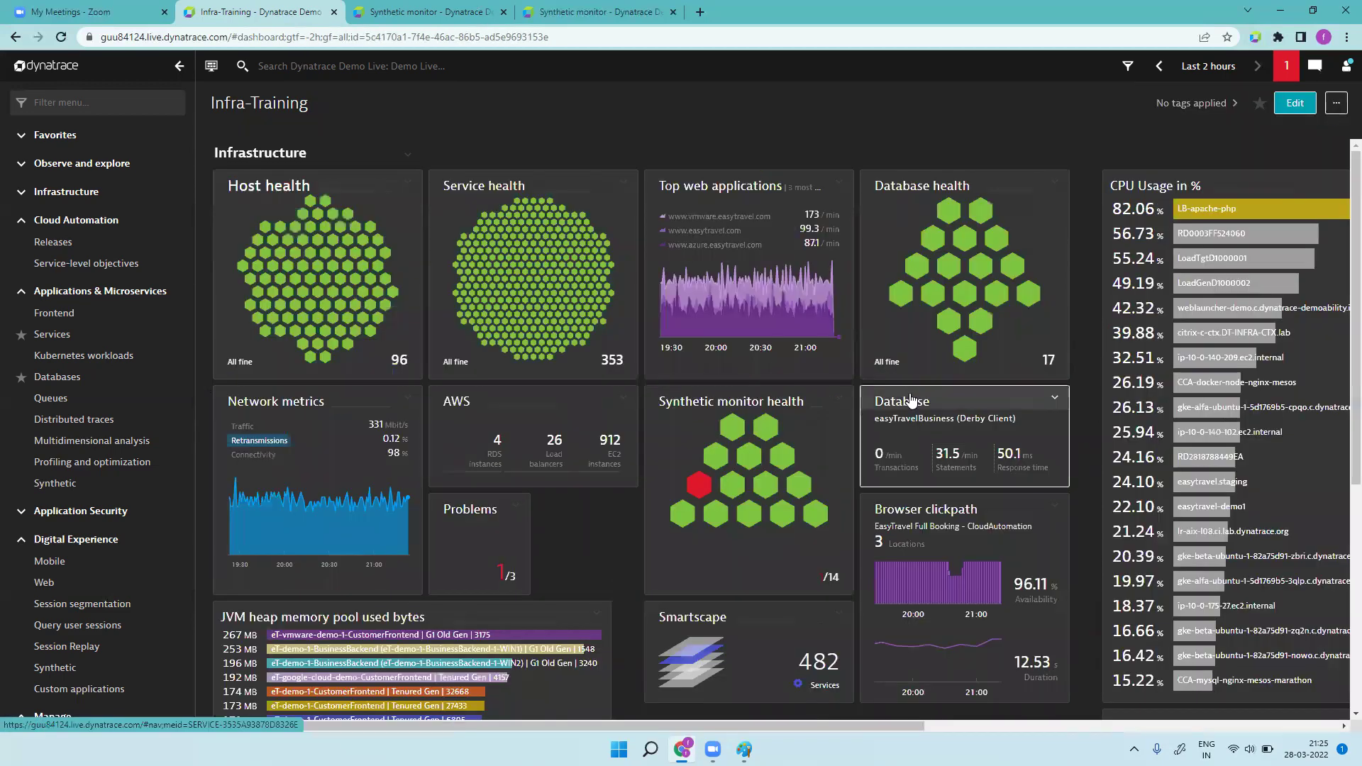
scroll(864, 400, down, 5)
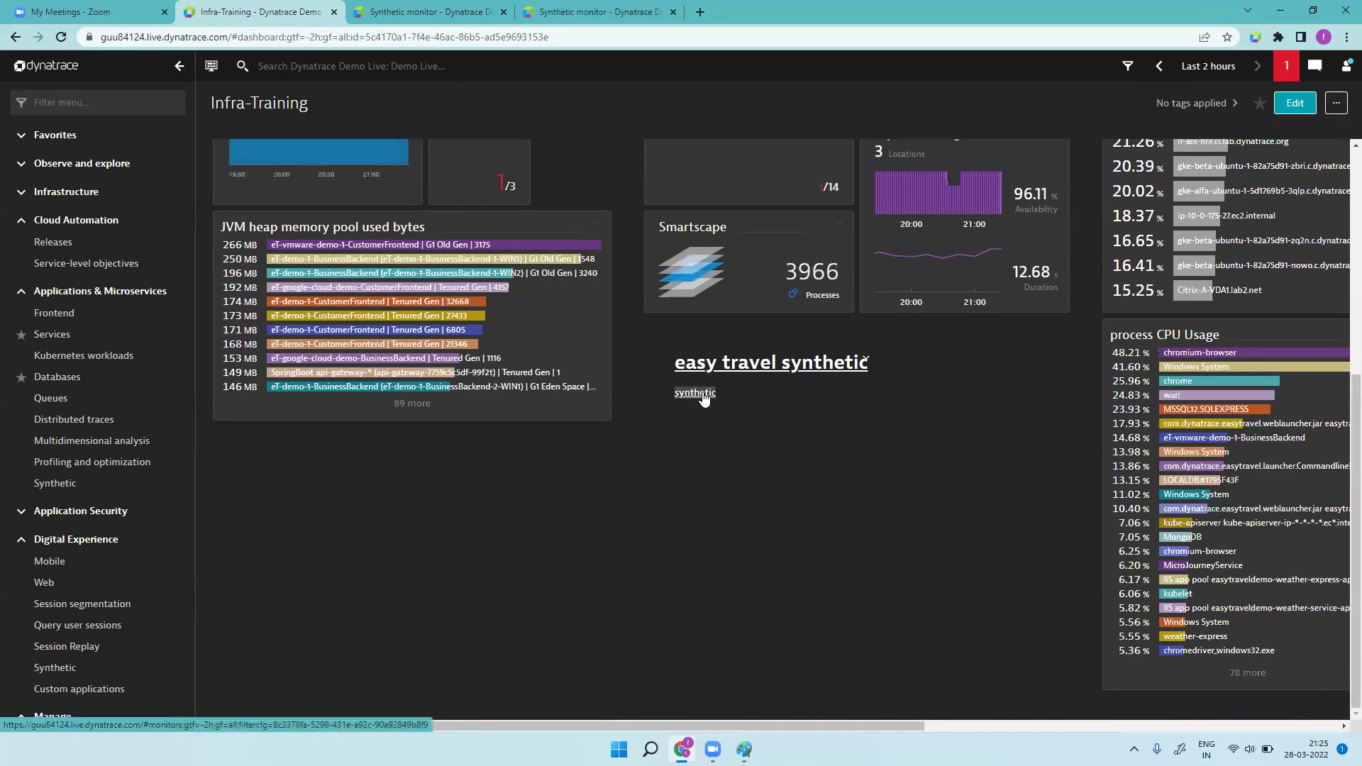
click(704, 395)
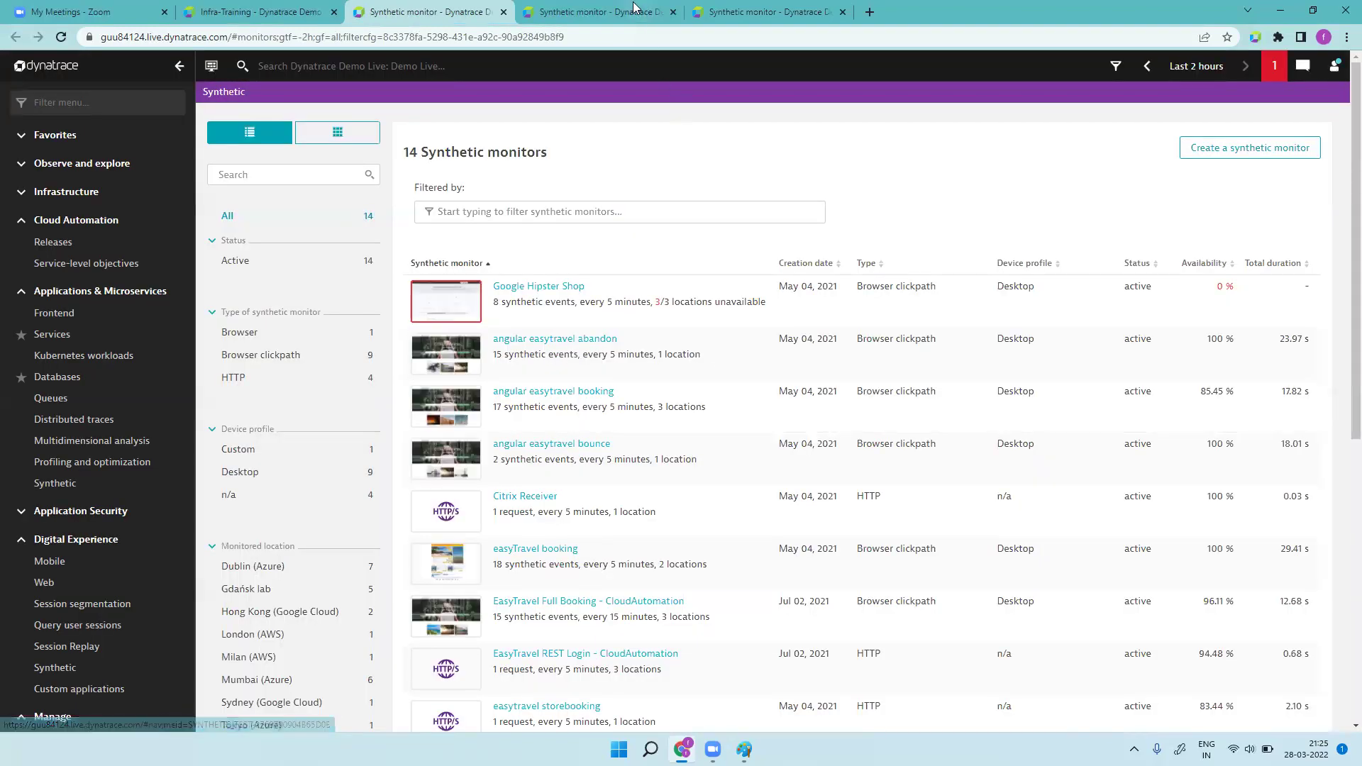
click(634, 6)
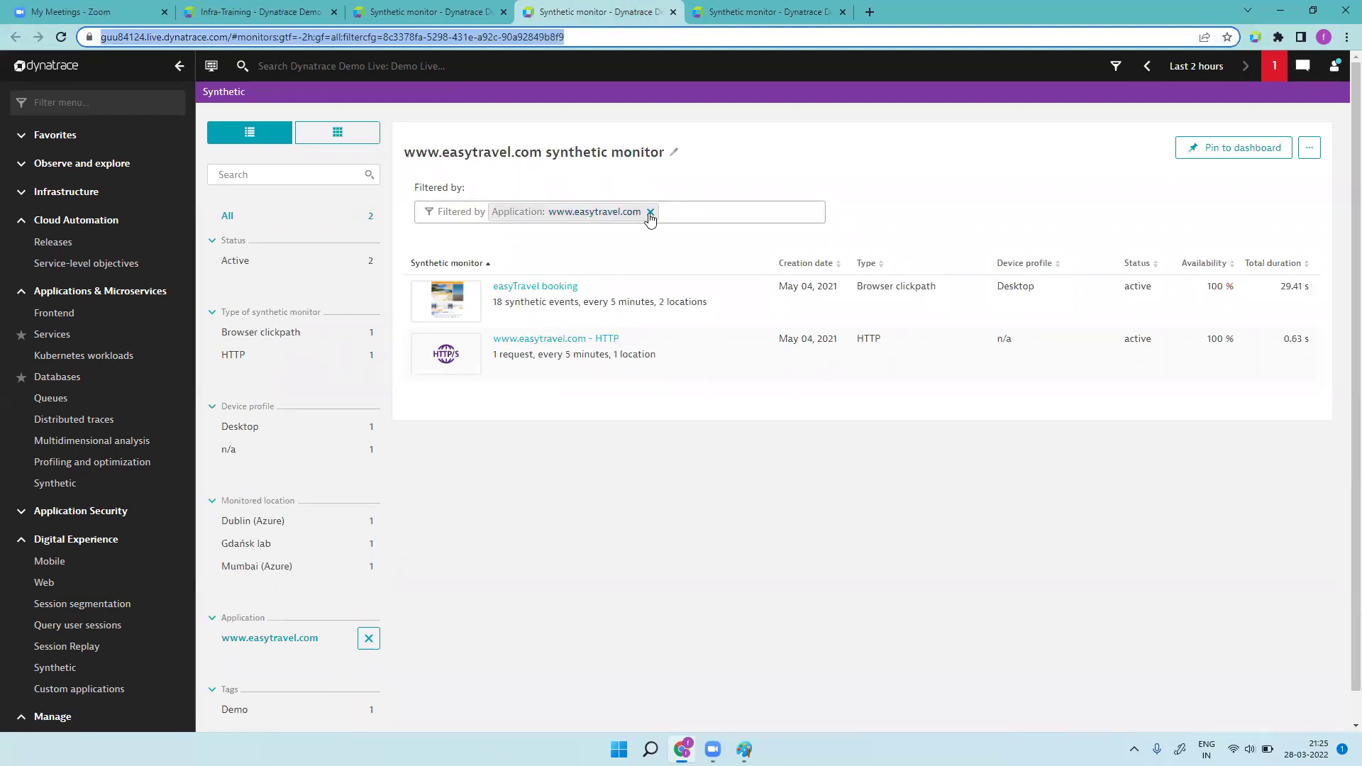
click(713, 12)
click(512, 10)
click(466, 5)
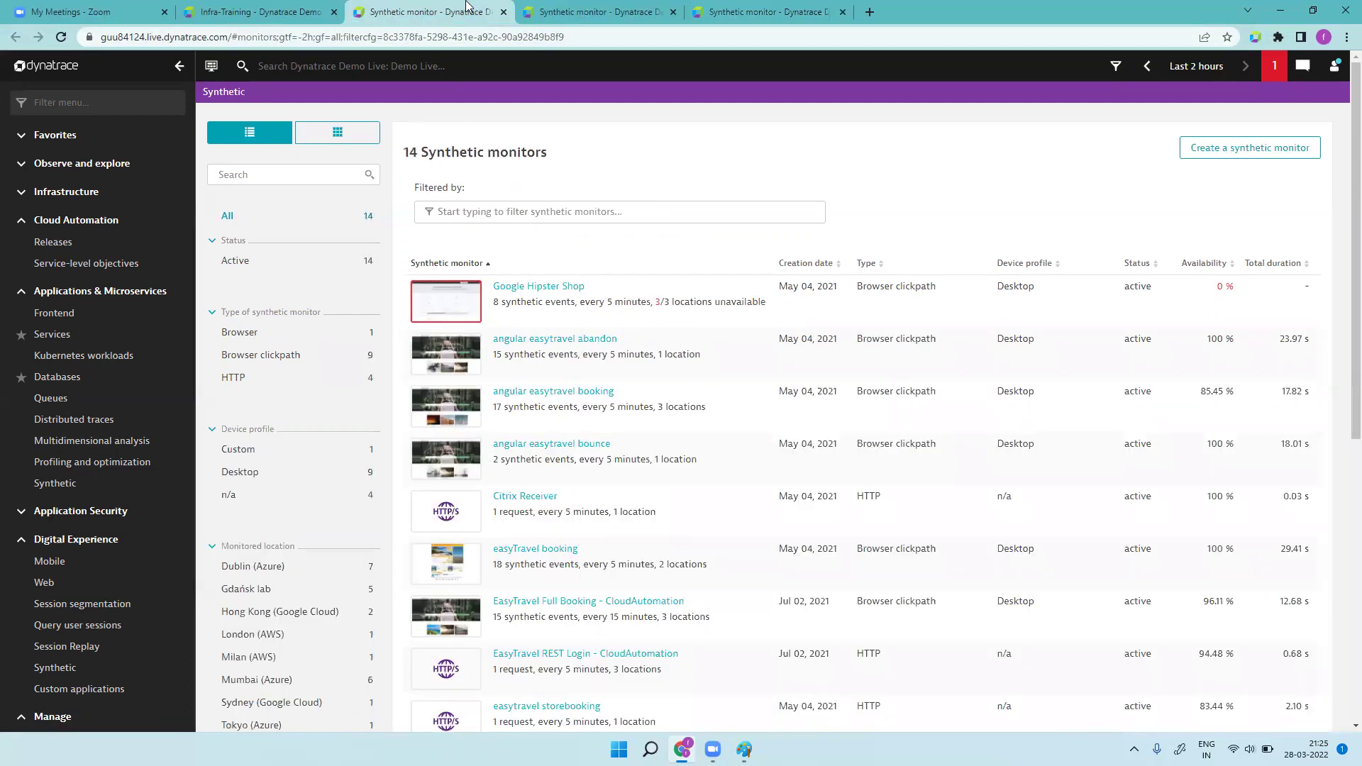
click(654, 10)
click(731, 11)
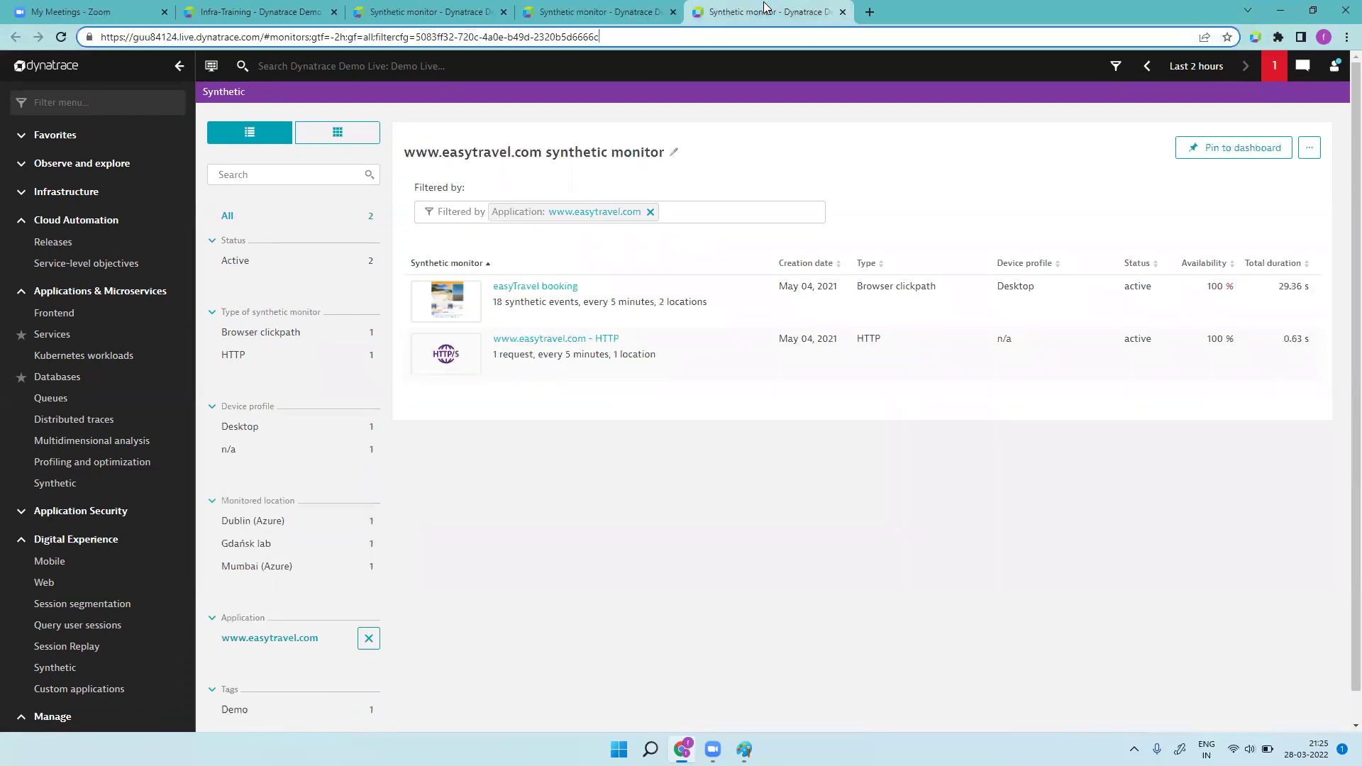
click(522, 11)
click(440, 7)
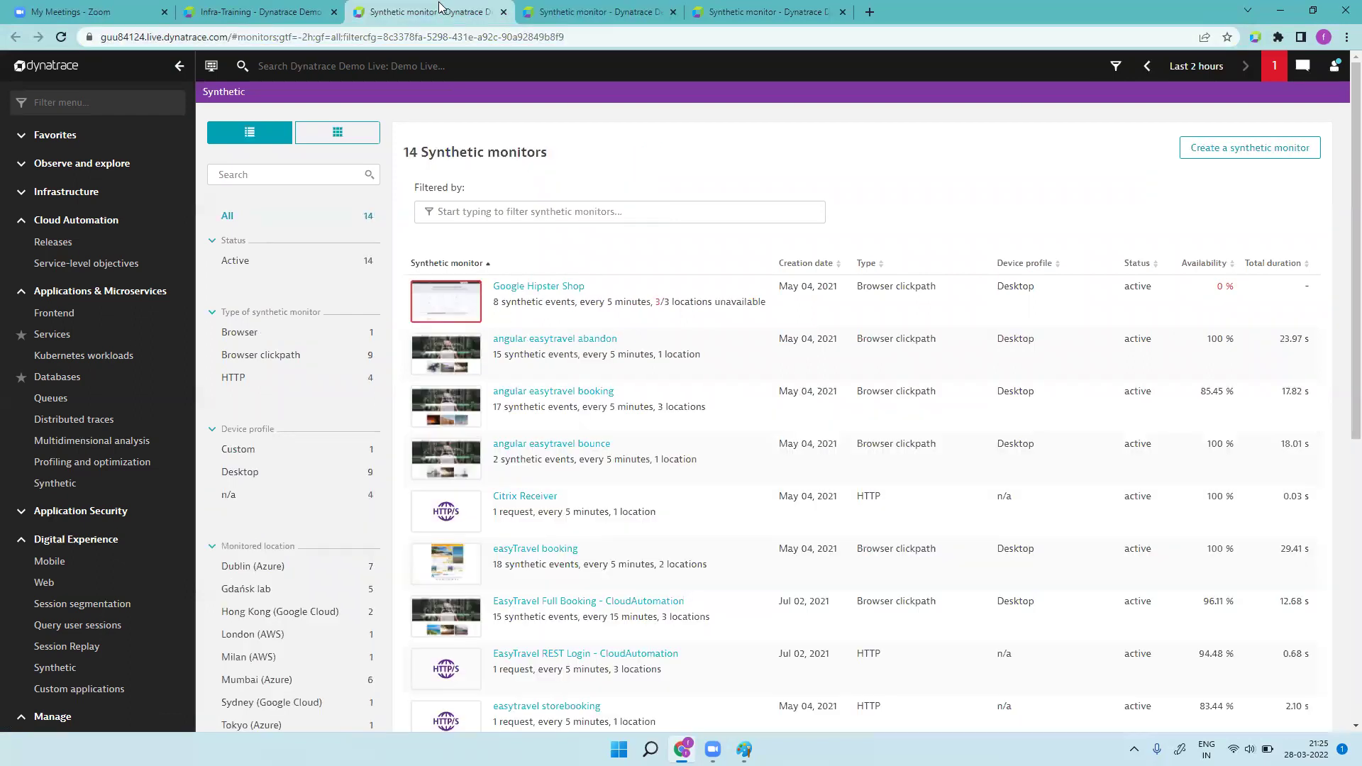
click(572, 12)
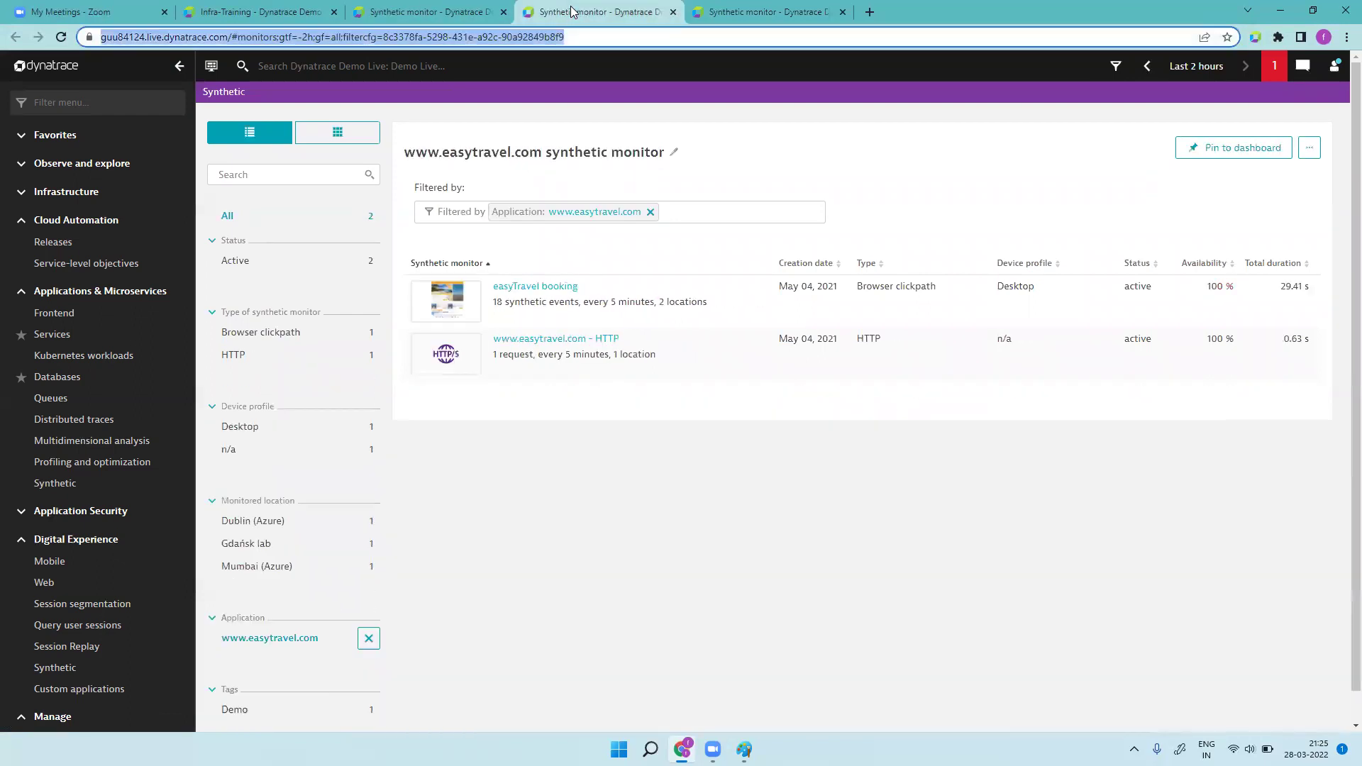
click(756, 11)
click(391, 11)
- Return to the Infra-Training dashboard, switch it to edit mode and open the Markdown tile's settings
click(291, 9)
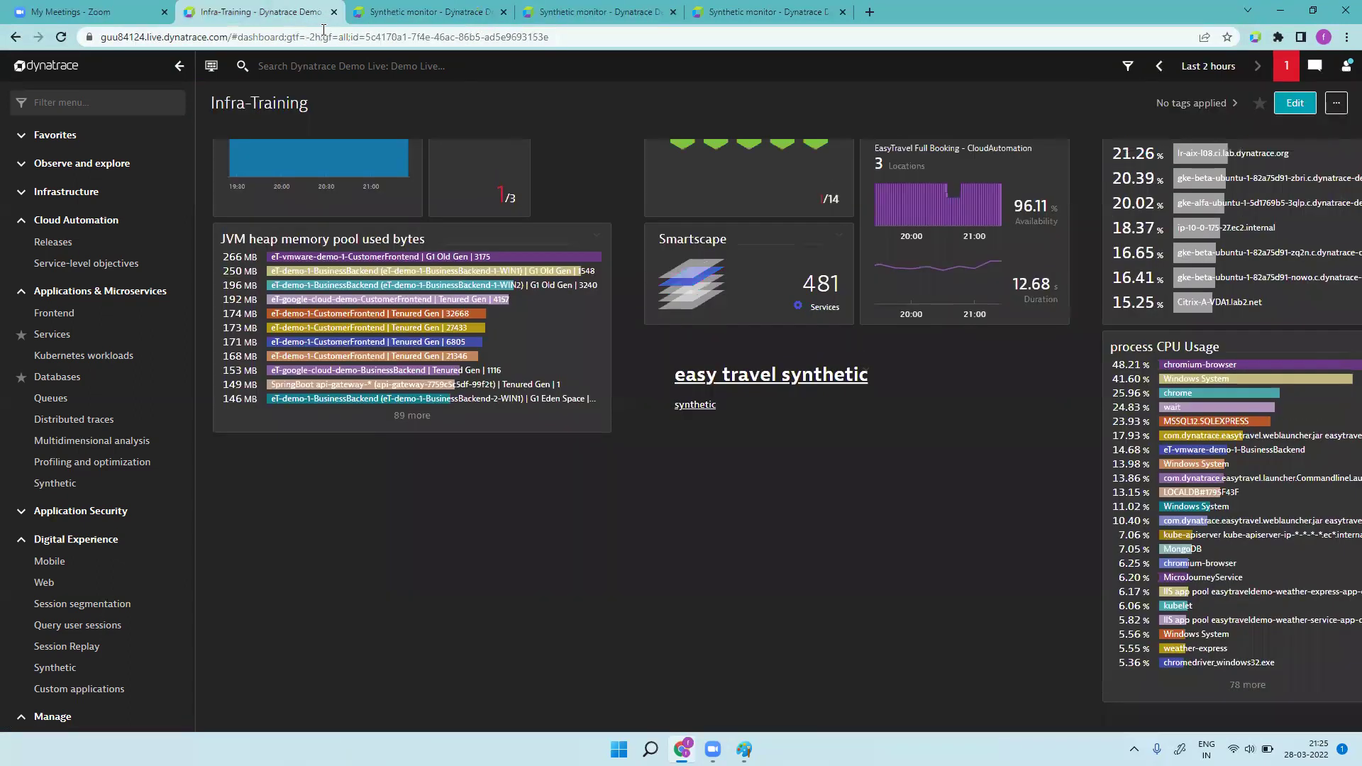
click(1288, 104)
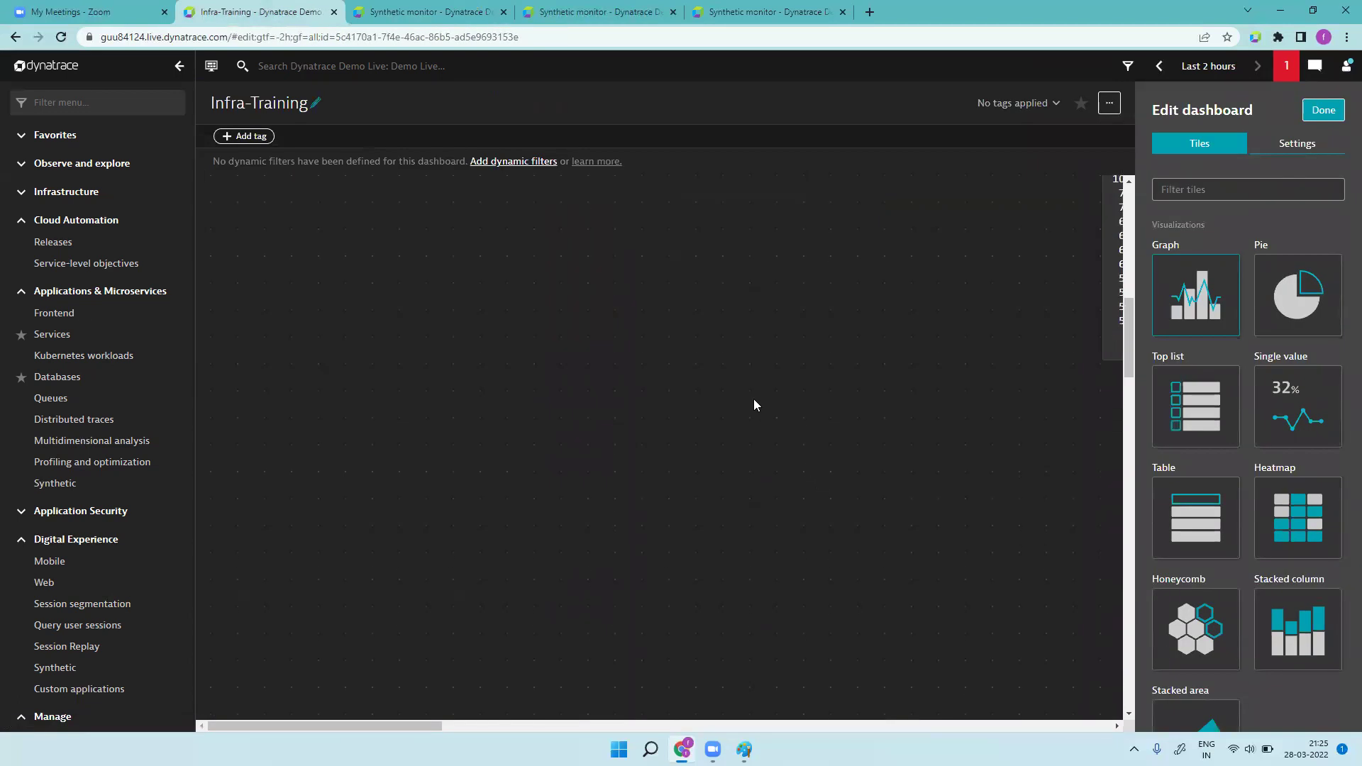
click(743, 469)
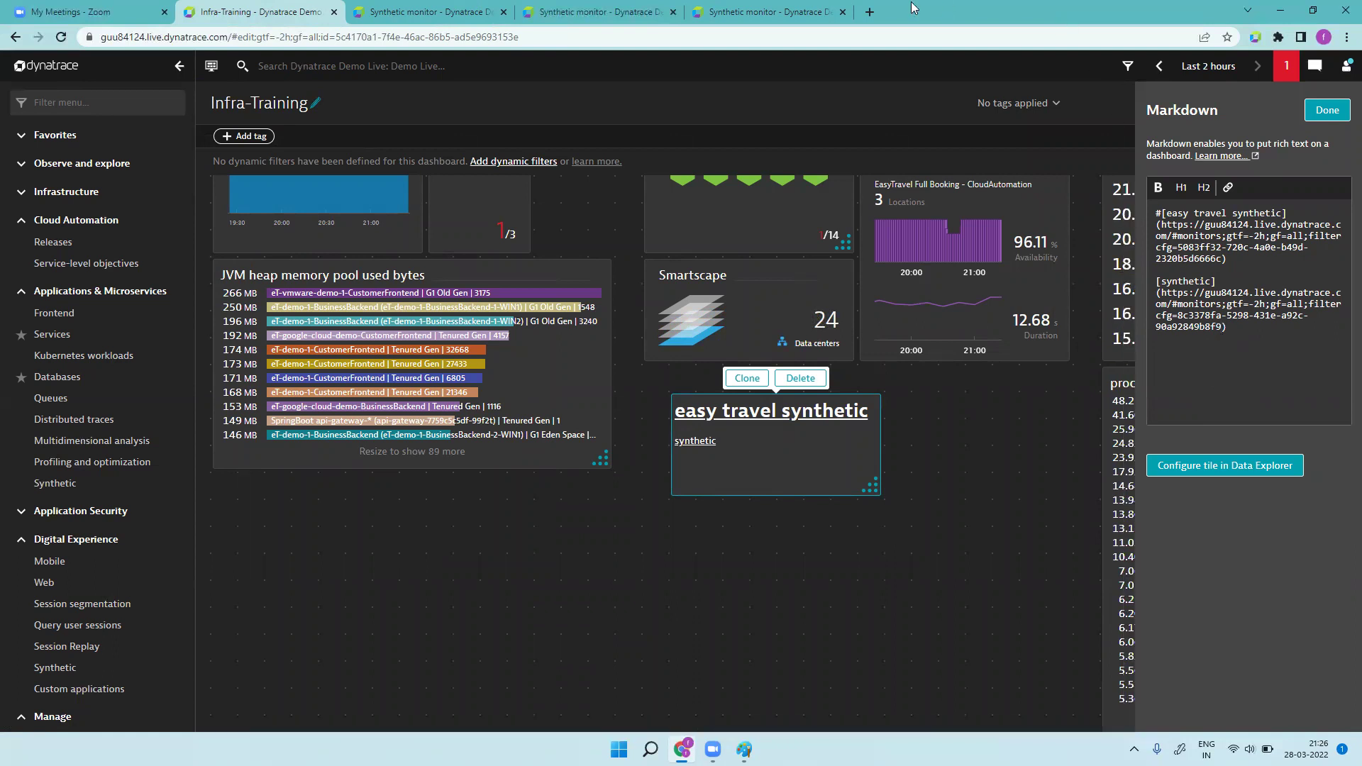
click(783, 7)
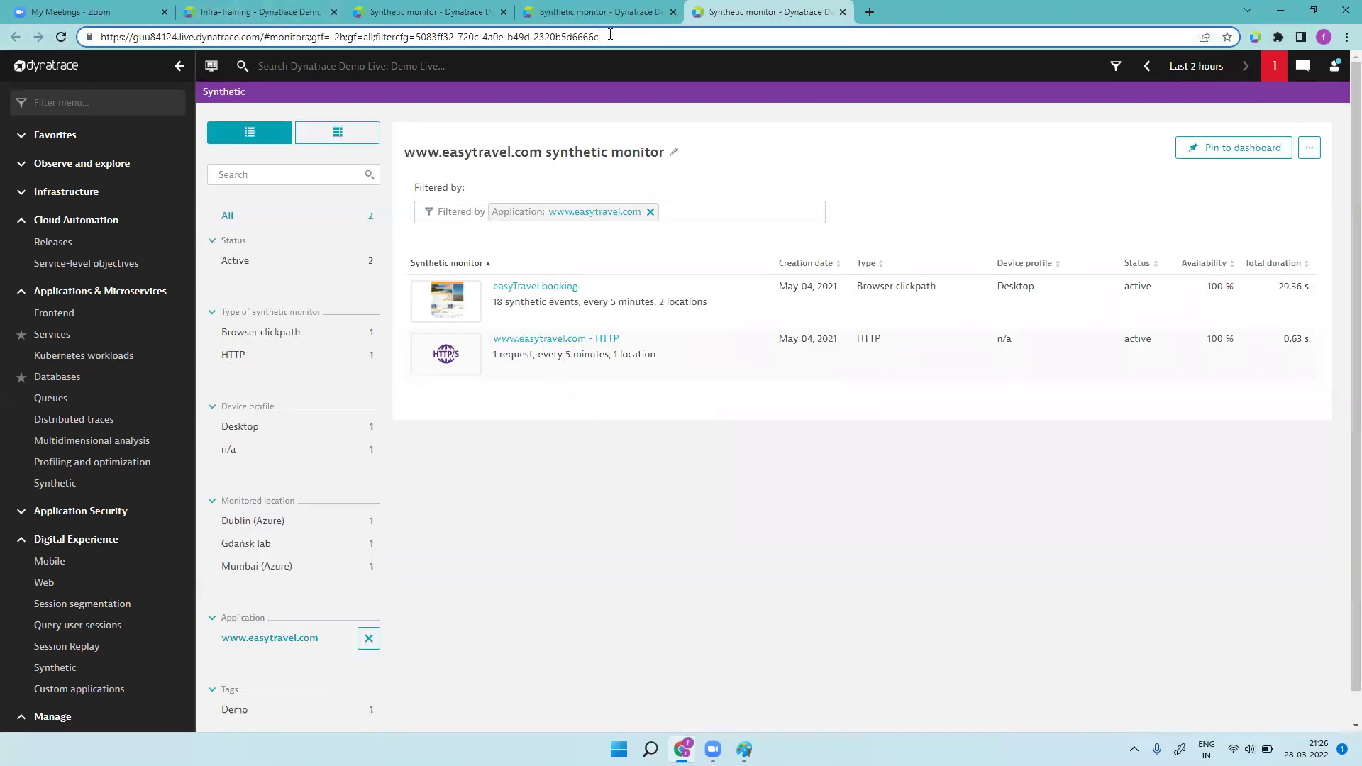
drag(587, 31, 100, 35)
key(ctrl+c)
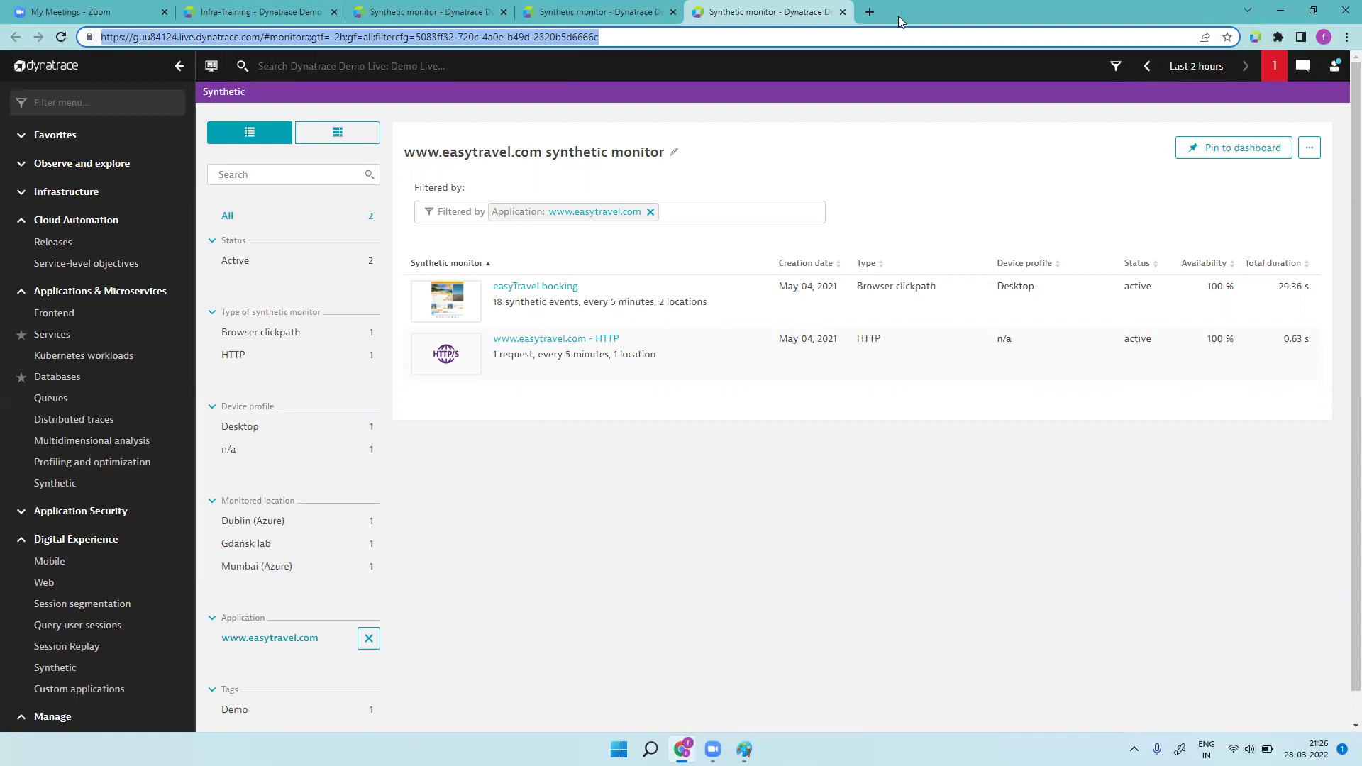
click(869, 12)
key(ctrl+v)
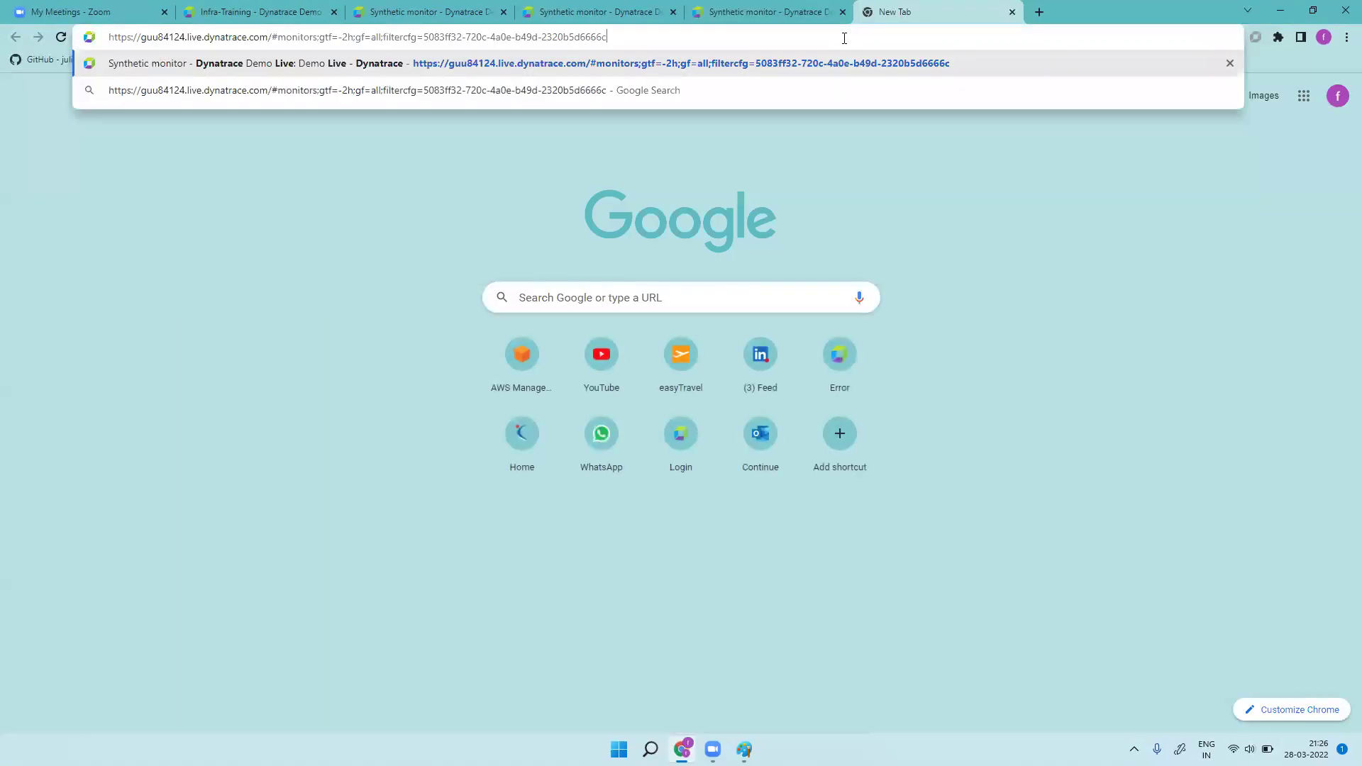
key(Return)
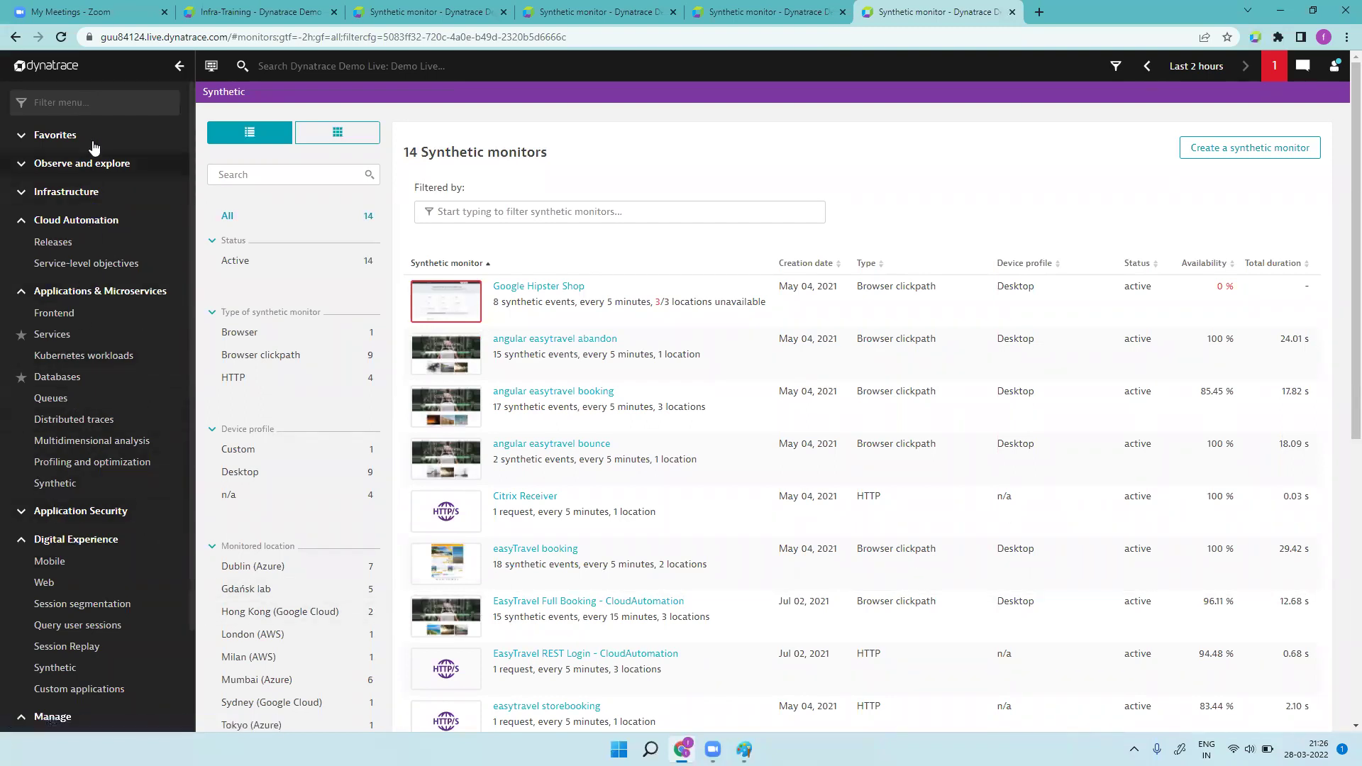
- Search the navigation for "host" and open the Hosts page
click(95, 103)
text(host)
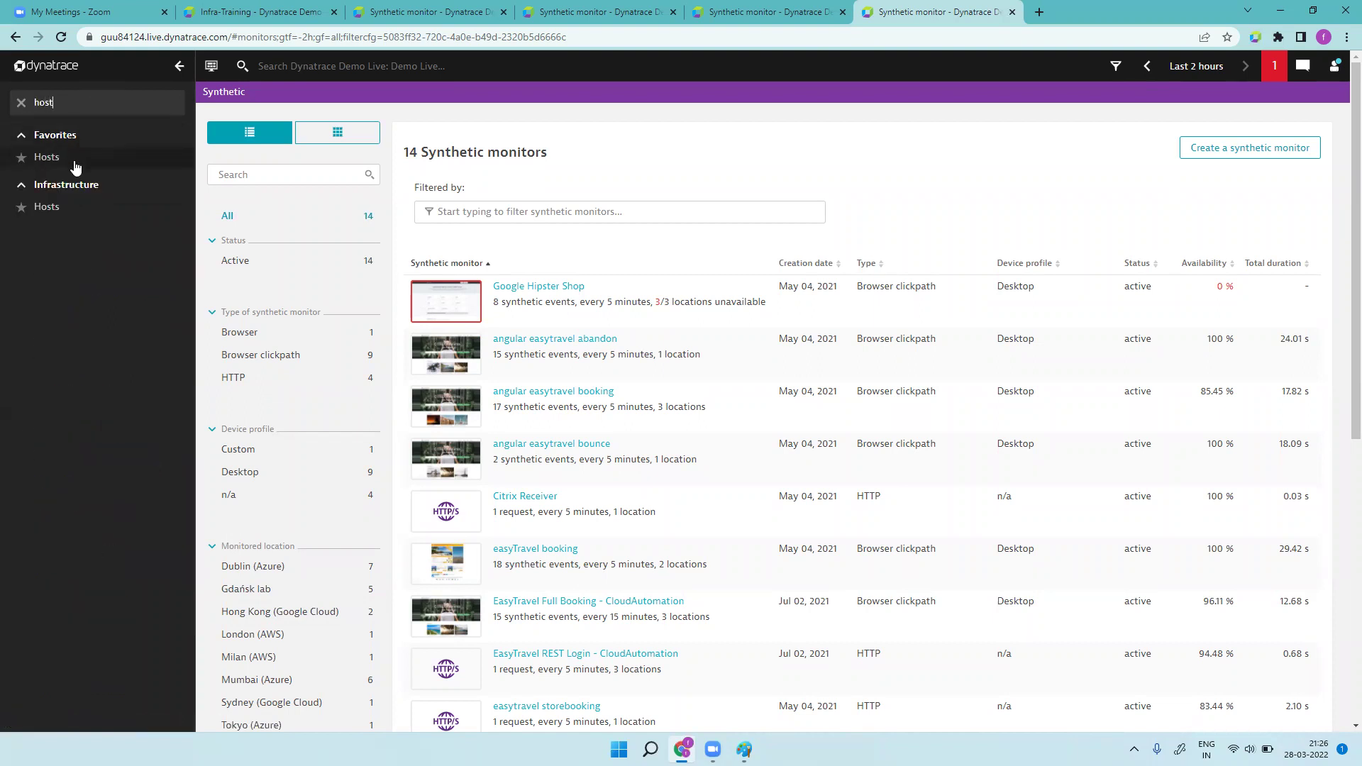
click(76, 165)
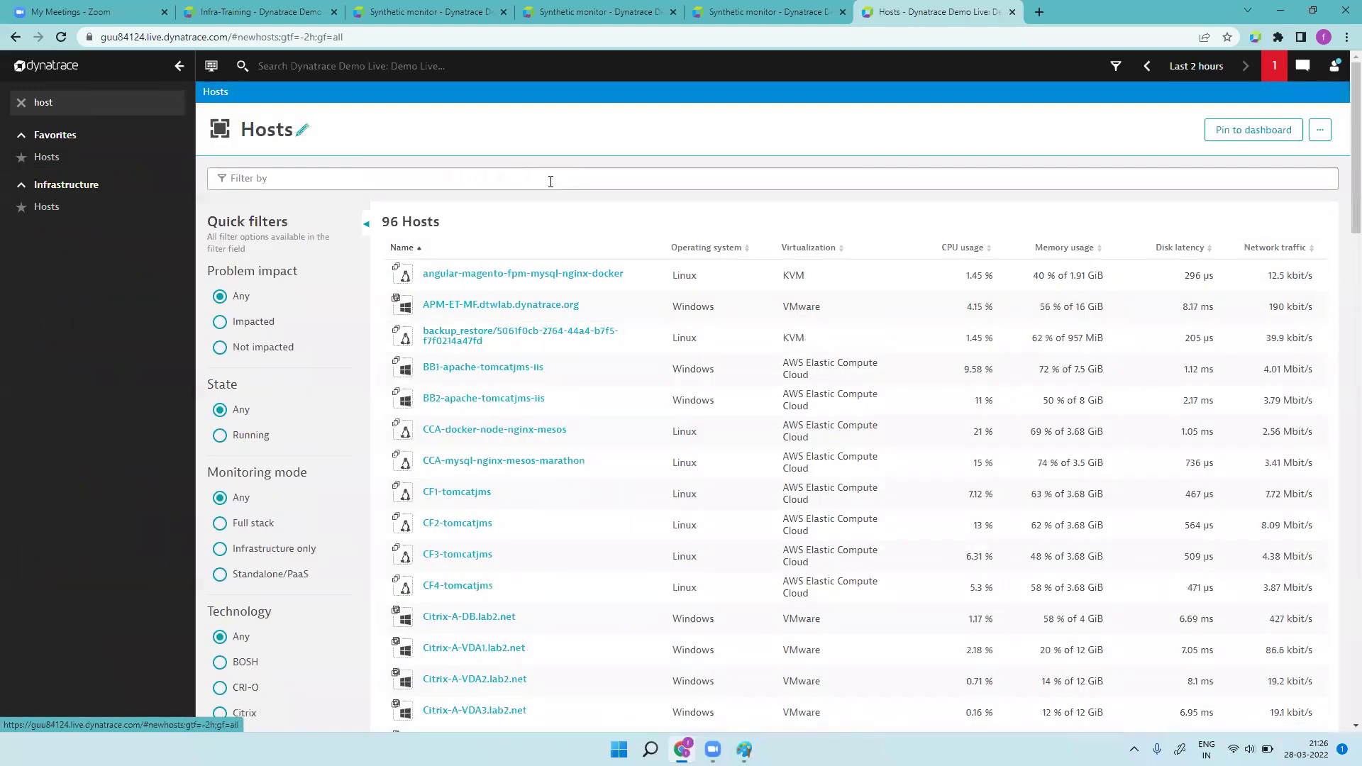
- Filter the Hosts list by the tag Citrix with the value All
click(547, 177)
click(320, 438)
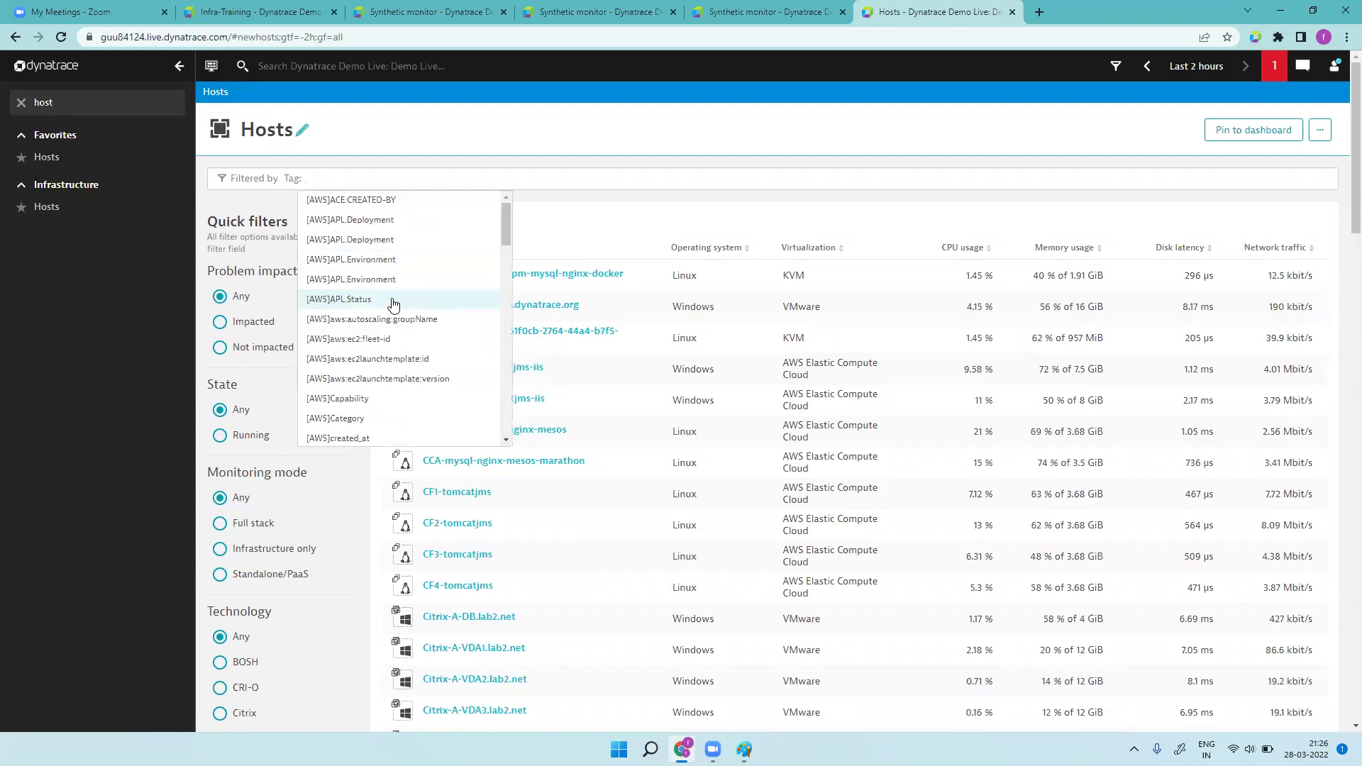
scroll(498, 287, down, 5)
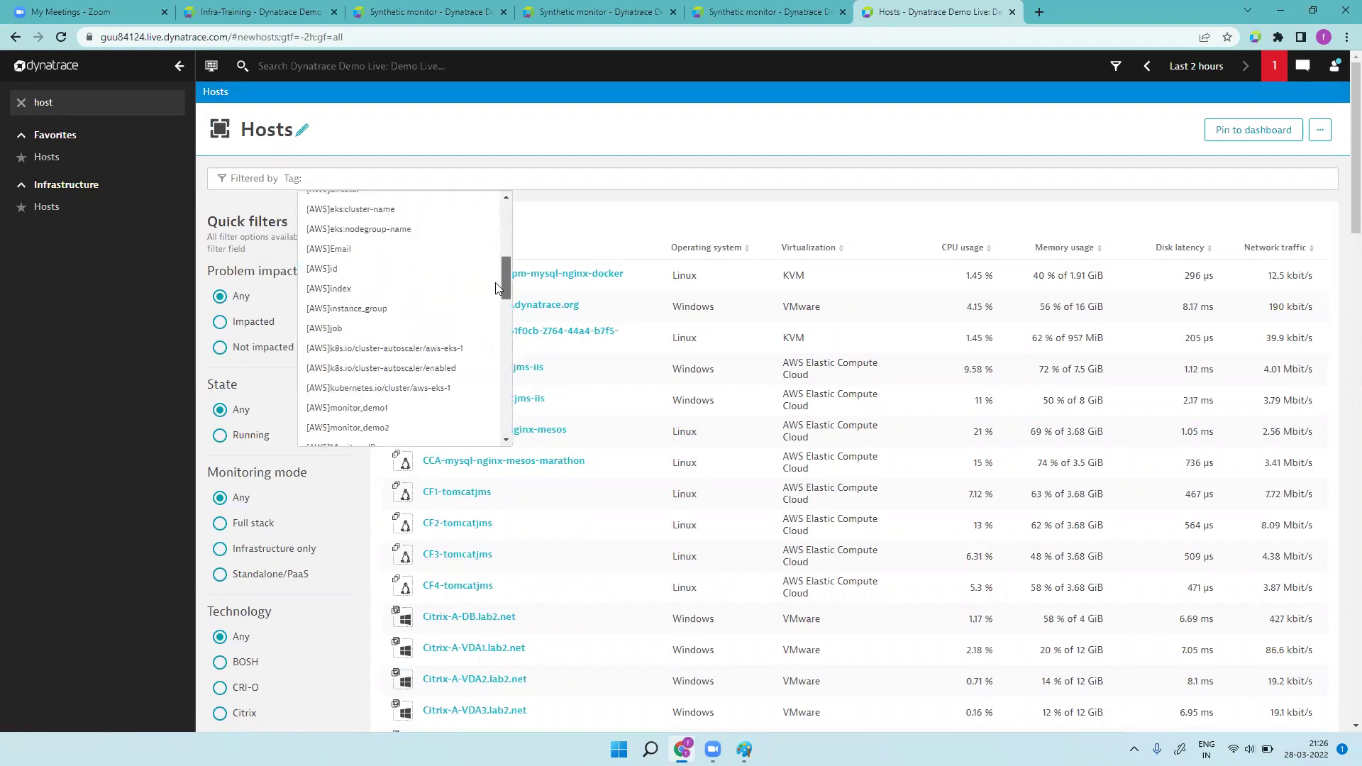
scroll(497, 291, down, 3)
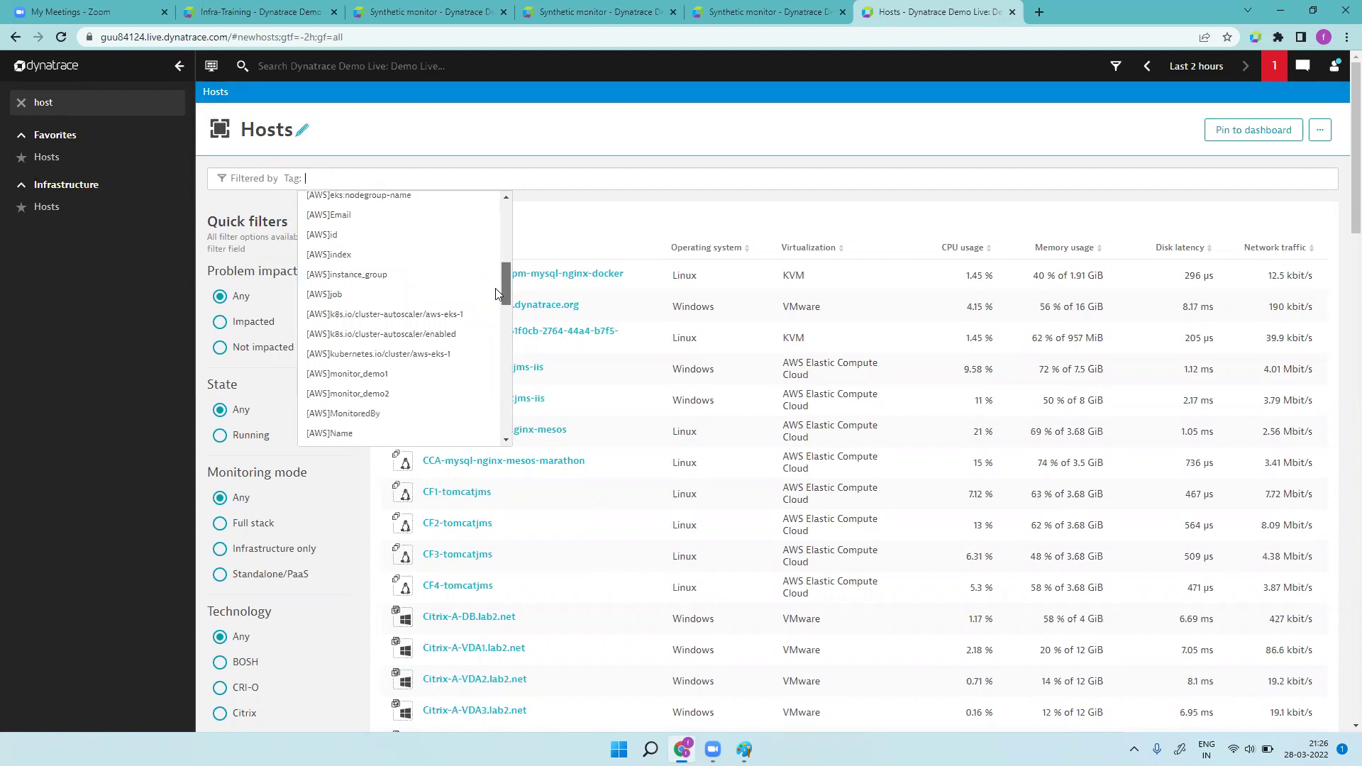
drag(498, 323, 487, 422)
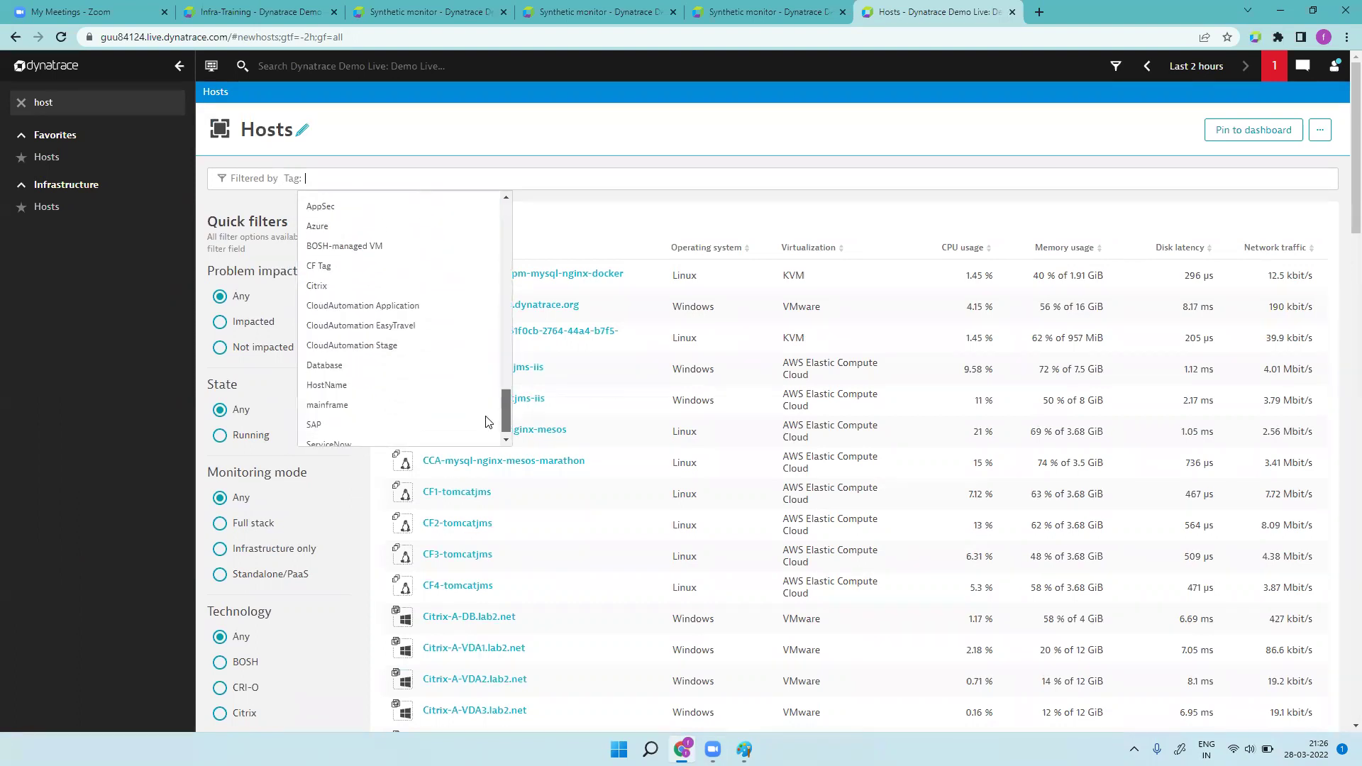
click(353, 287)
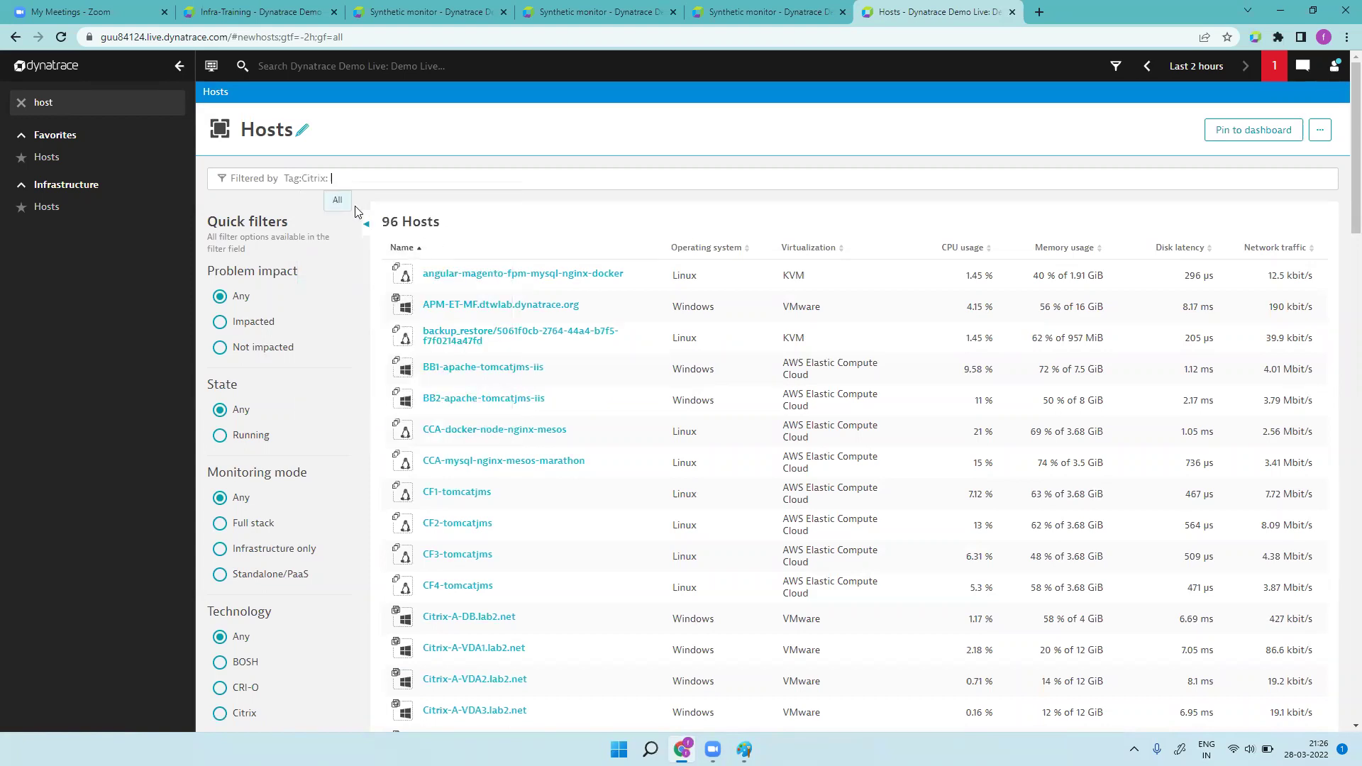
click(338, 201)
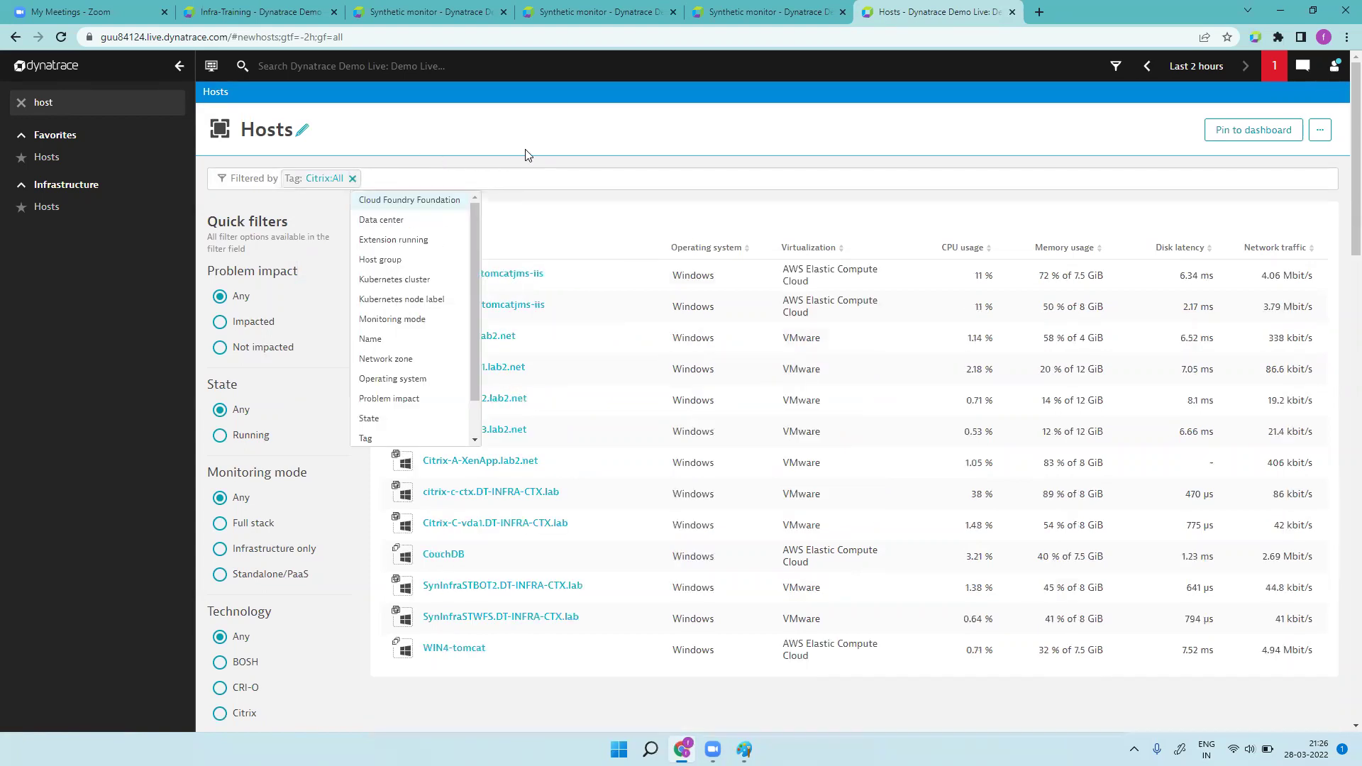
click(523, 158)
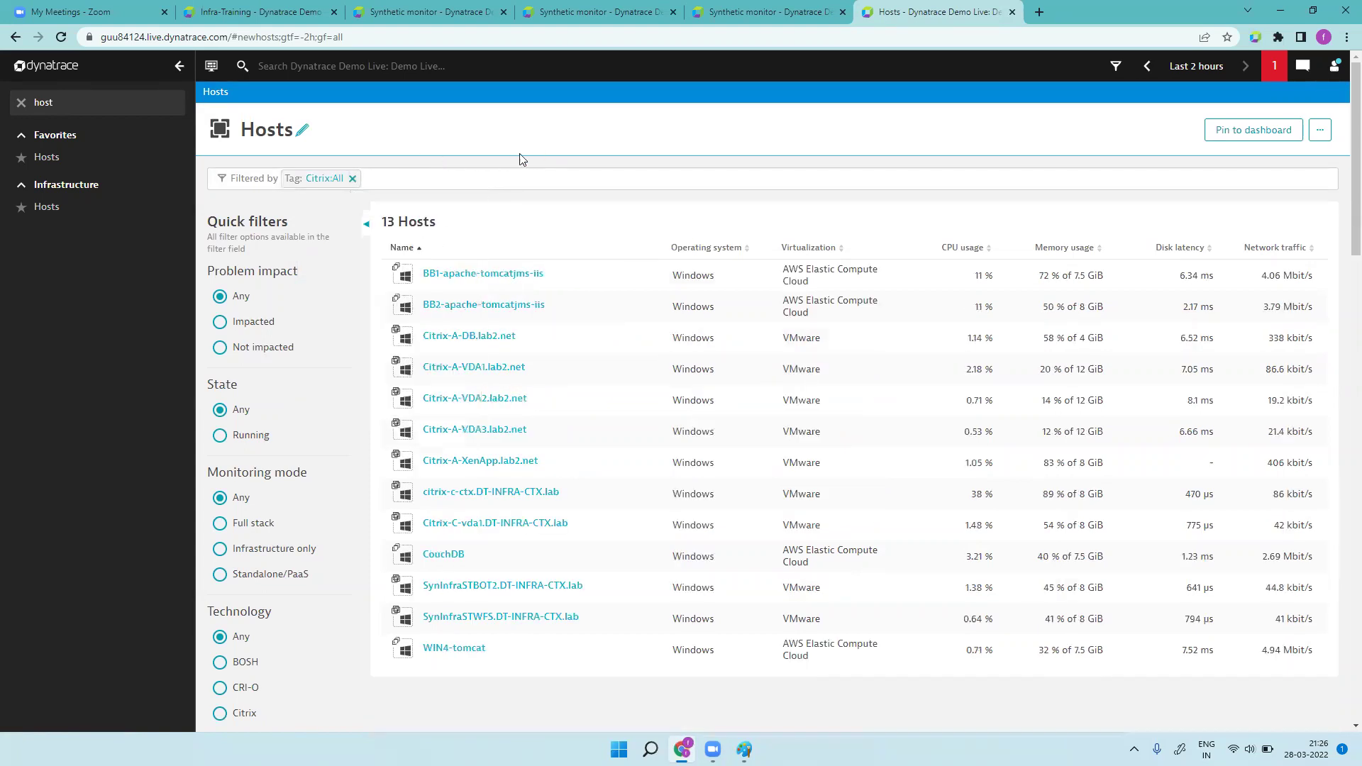
- Copy the URL of the Citrix-filtered Hosts page and open it in a new tab to test the filter
click(380, 37)
key(ctrl+c)
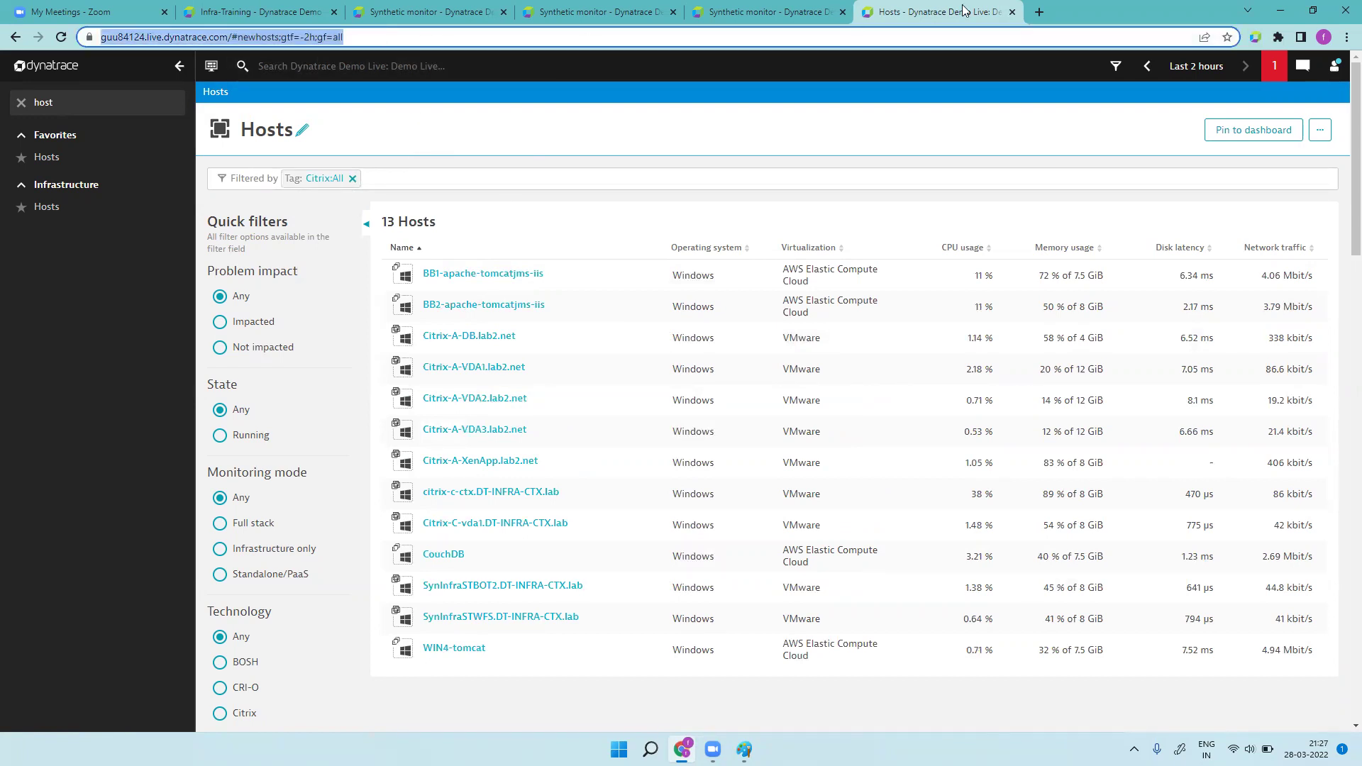
click(1039, 13)
key(ctrl+v)
key(Return)
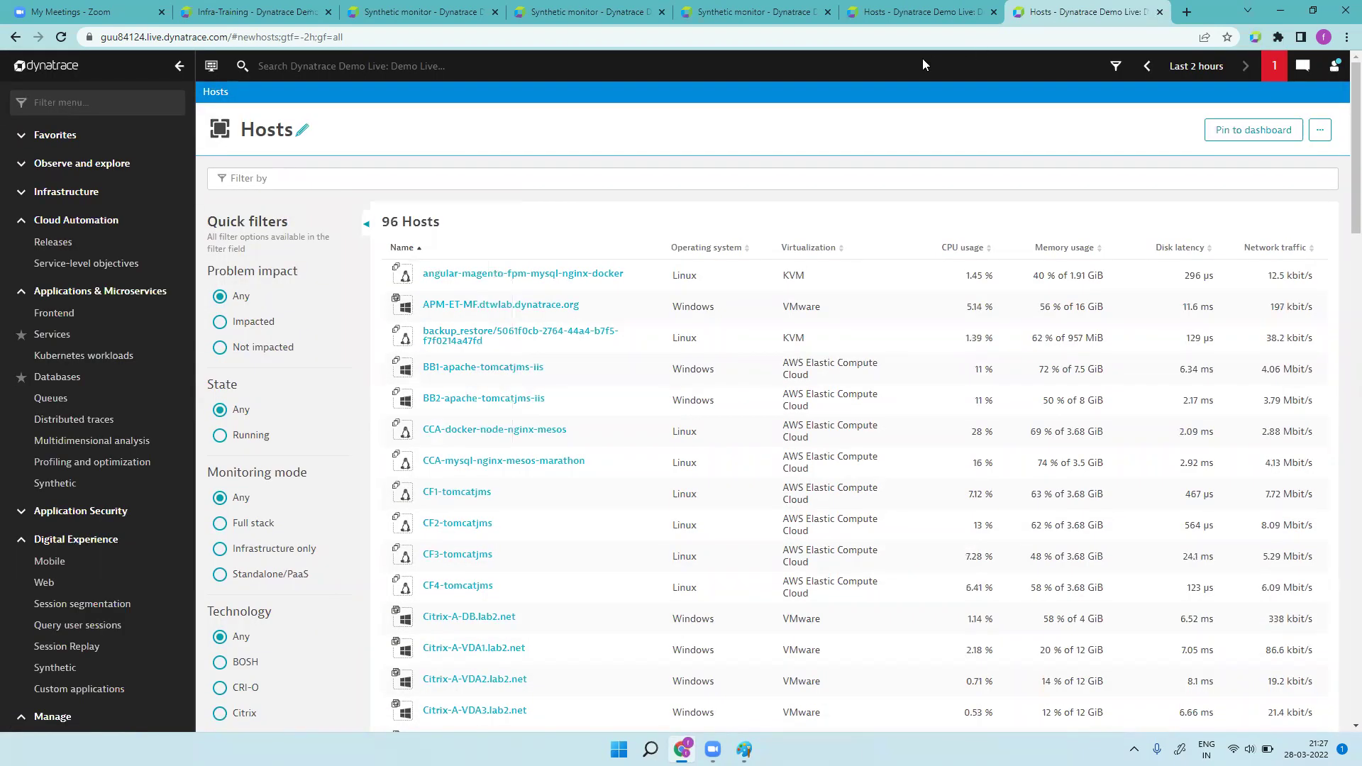
click(616, 177)
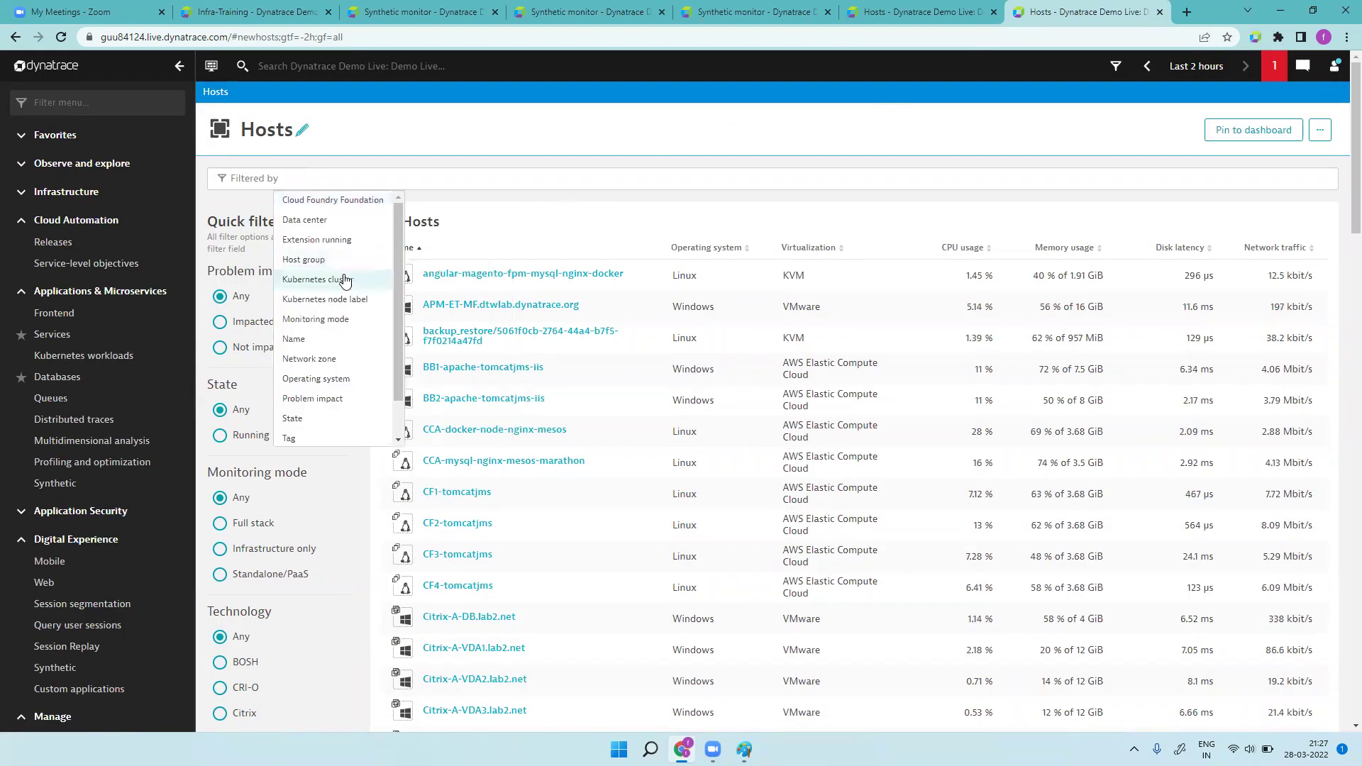
click(324, 341)
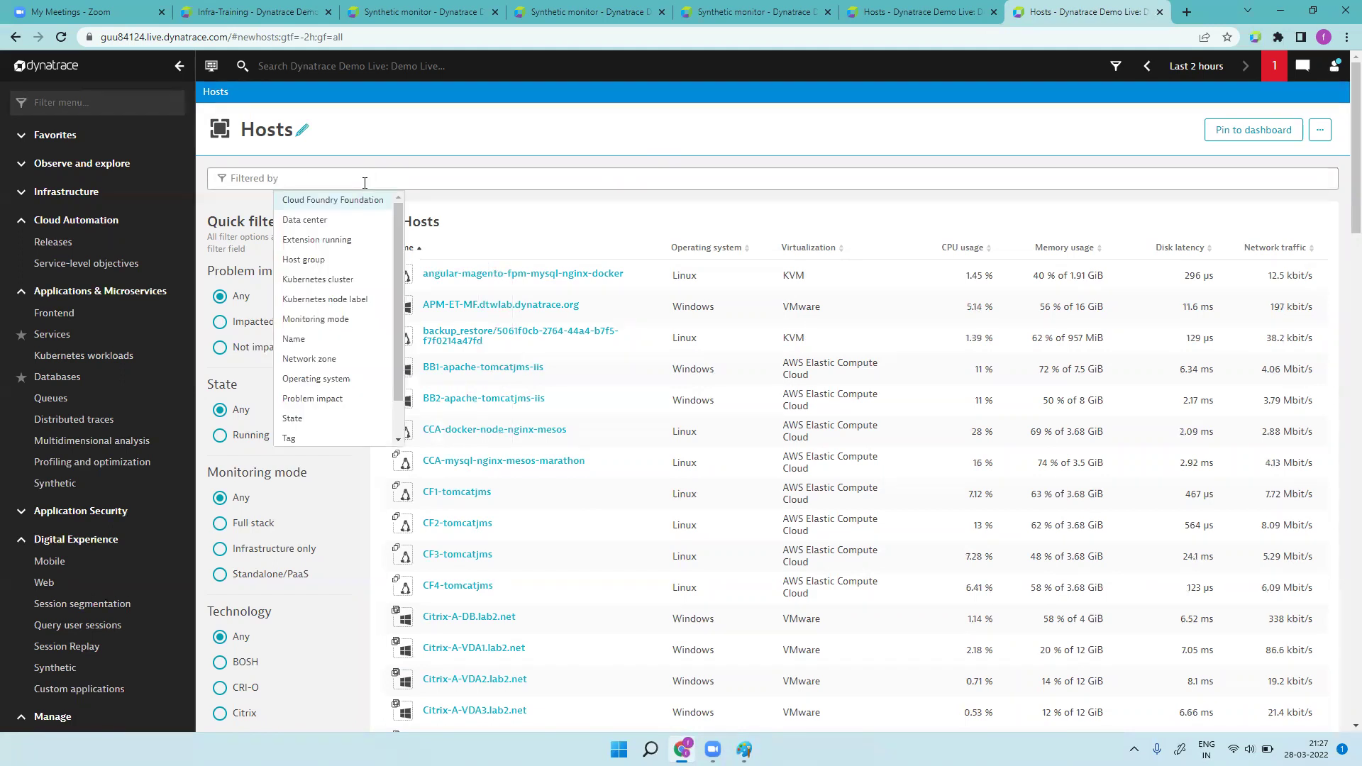
- Open the Databases page in a new tab and copy its URL
click(79, 386)
right_click(79, 386)
click(120, 395)
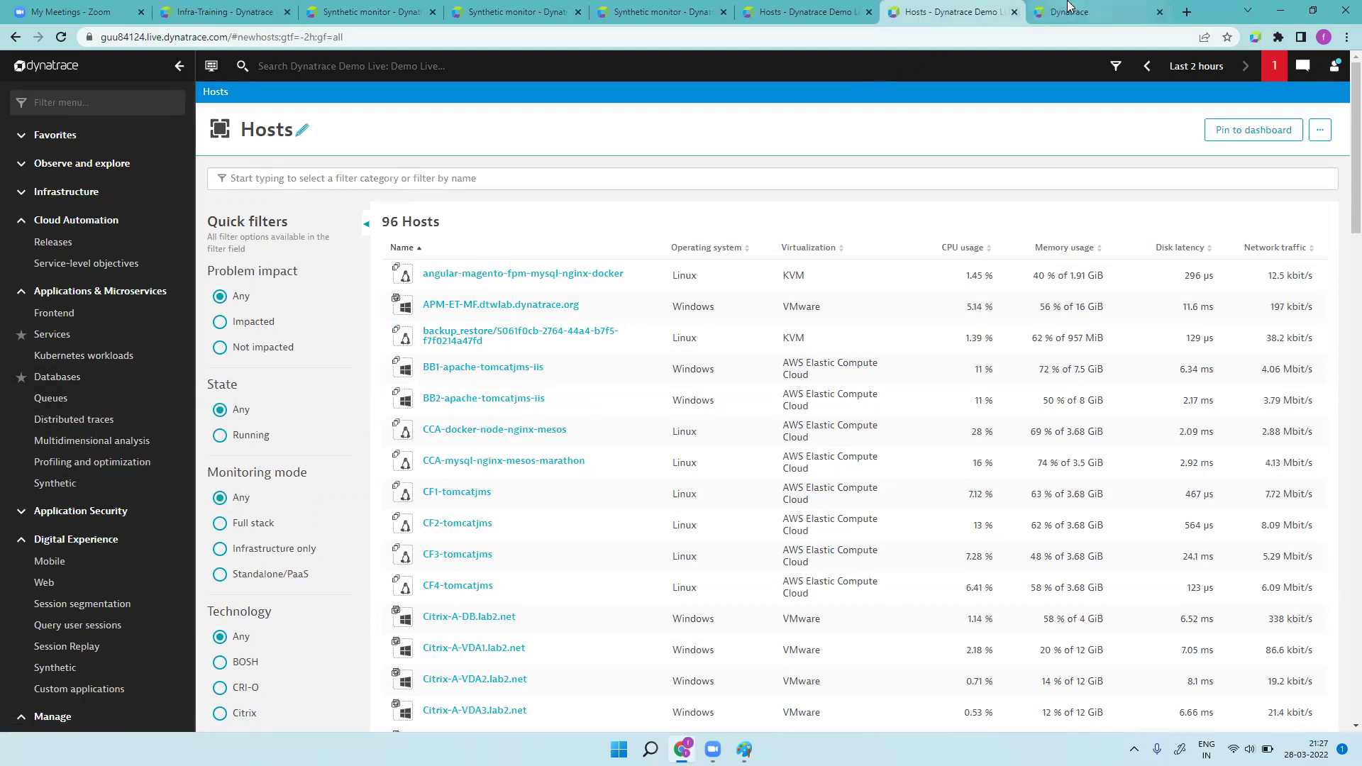
click(1069, 8)
click(396, 39)
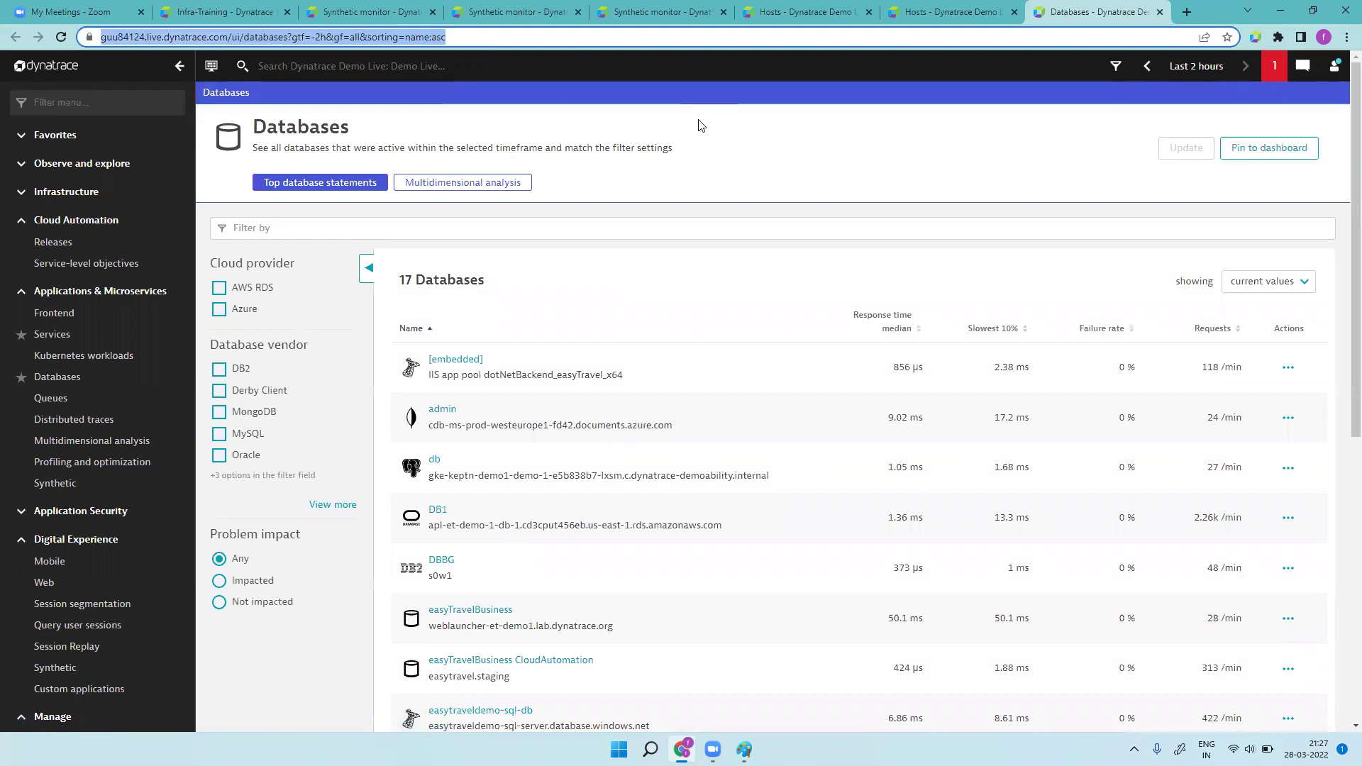
- Add the Databases page URL in parentheses on a new line below the synthetic link in the dashboard's Markdown tile
click(226, 11)
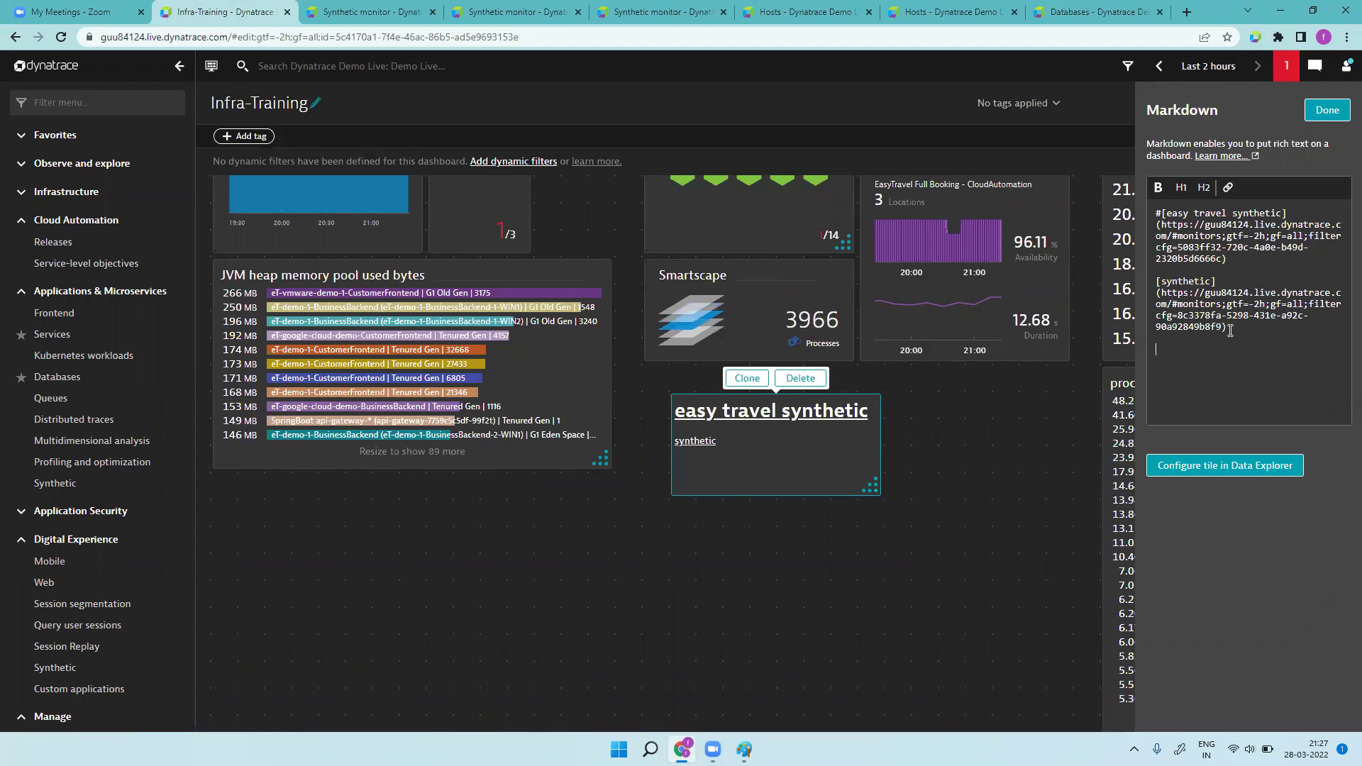
text(https://guu84124.live.dynatrace.com/ui/databases?gtf=-2h&gf=all&sorting=name;asc)
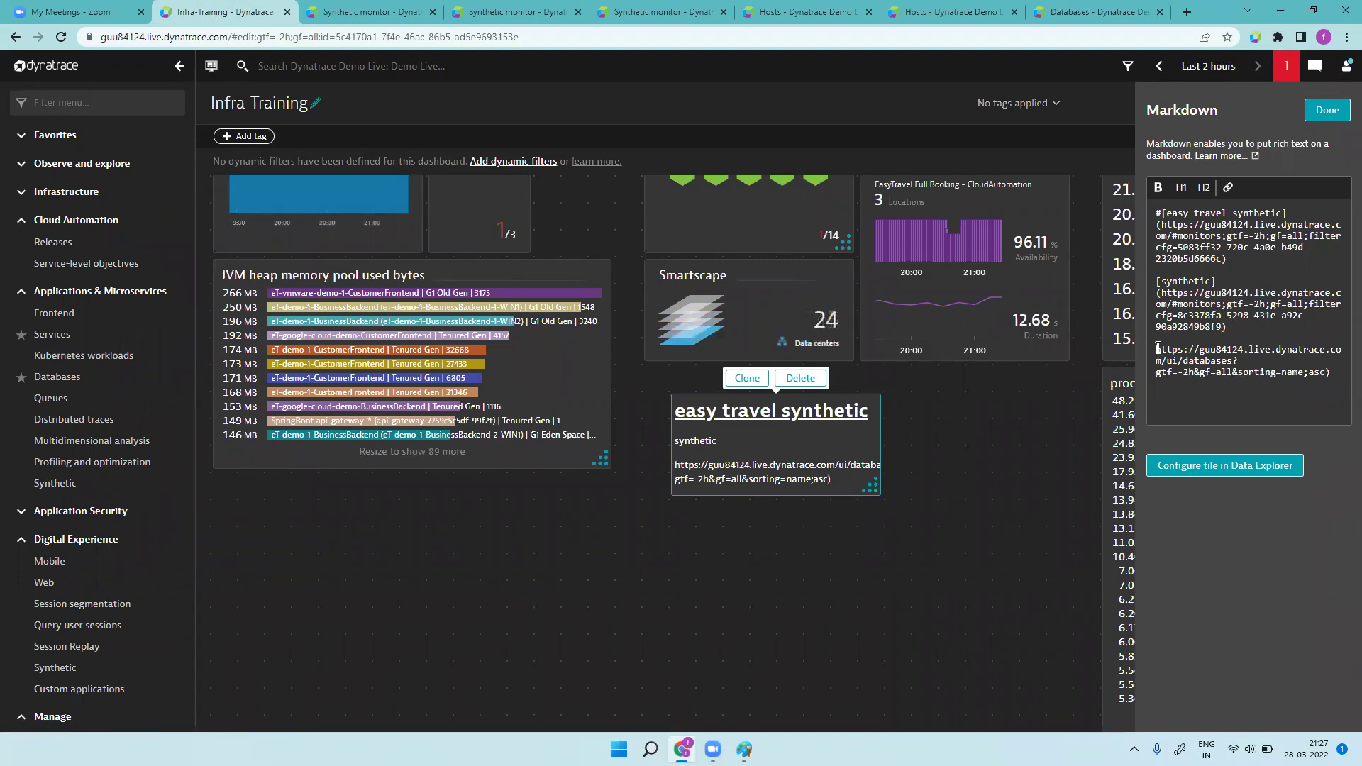
click(1158, 349)
text(()
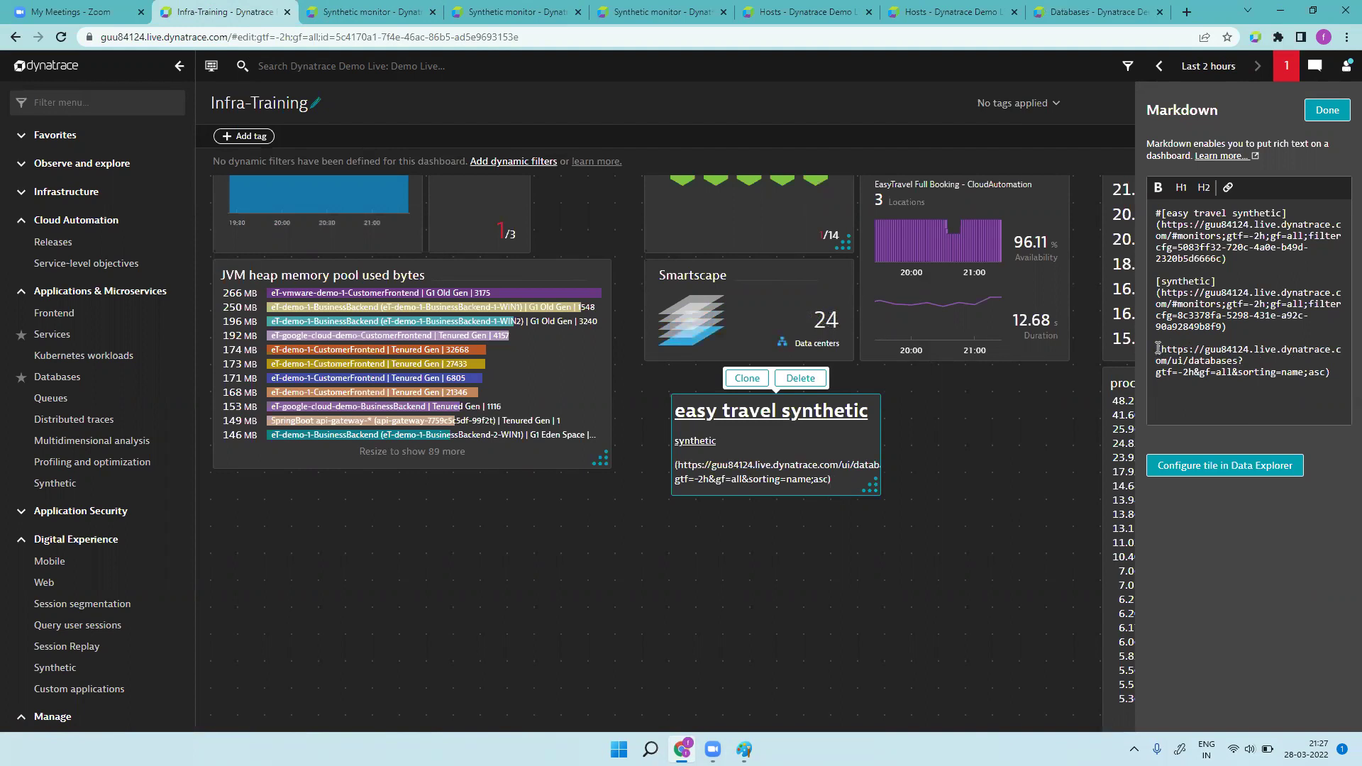
- Add the link text [Databases] before the pasted URL and make the entry a heading with a leading #
click(1157, 349)
text([])
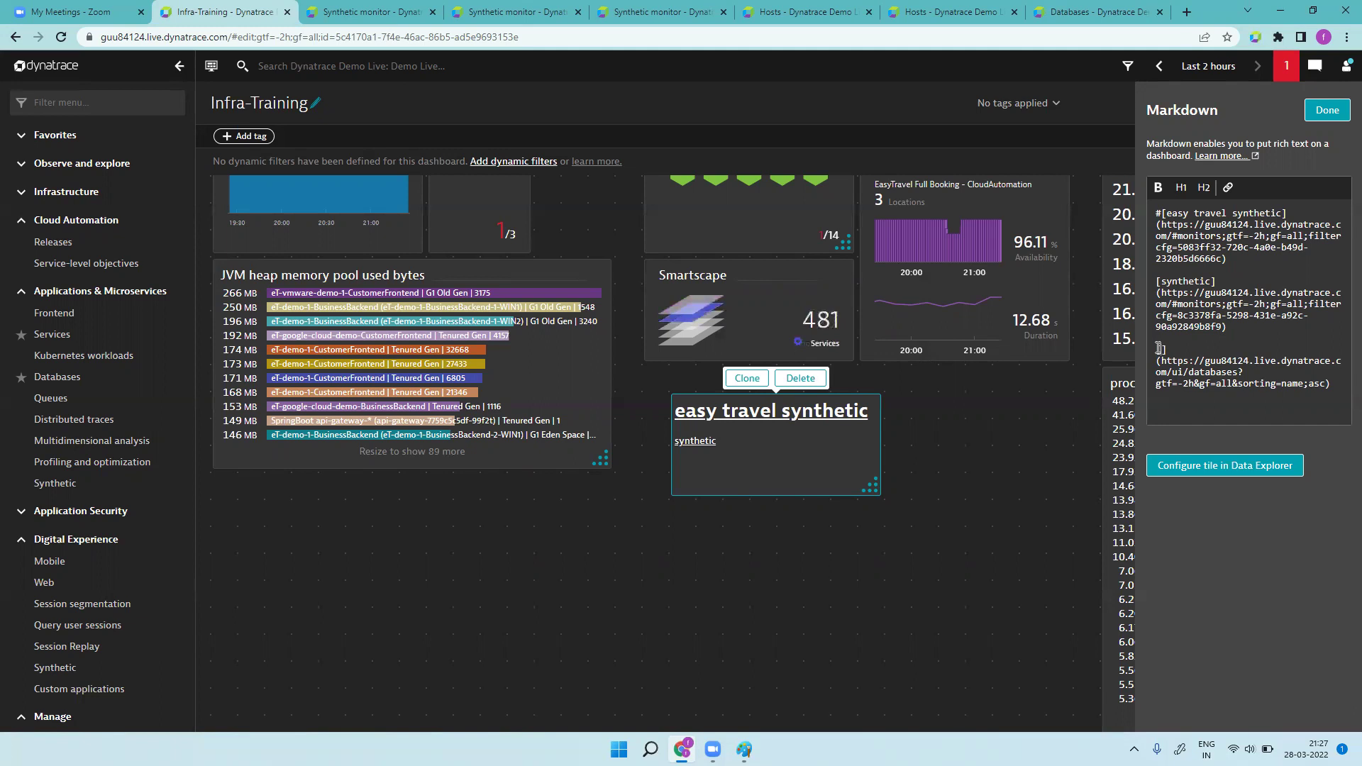
text(Databases)
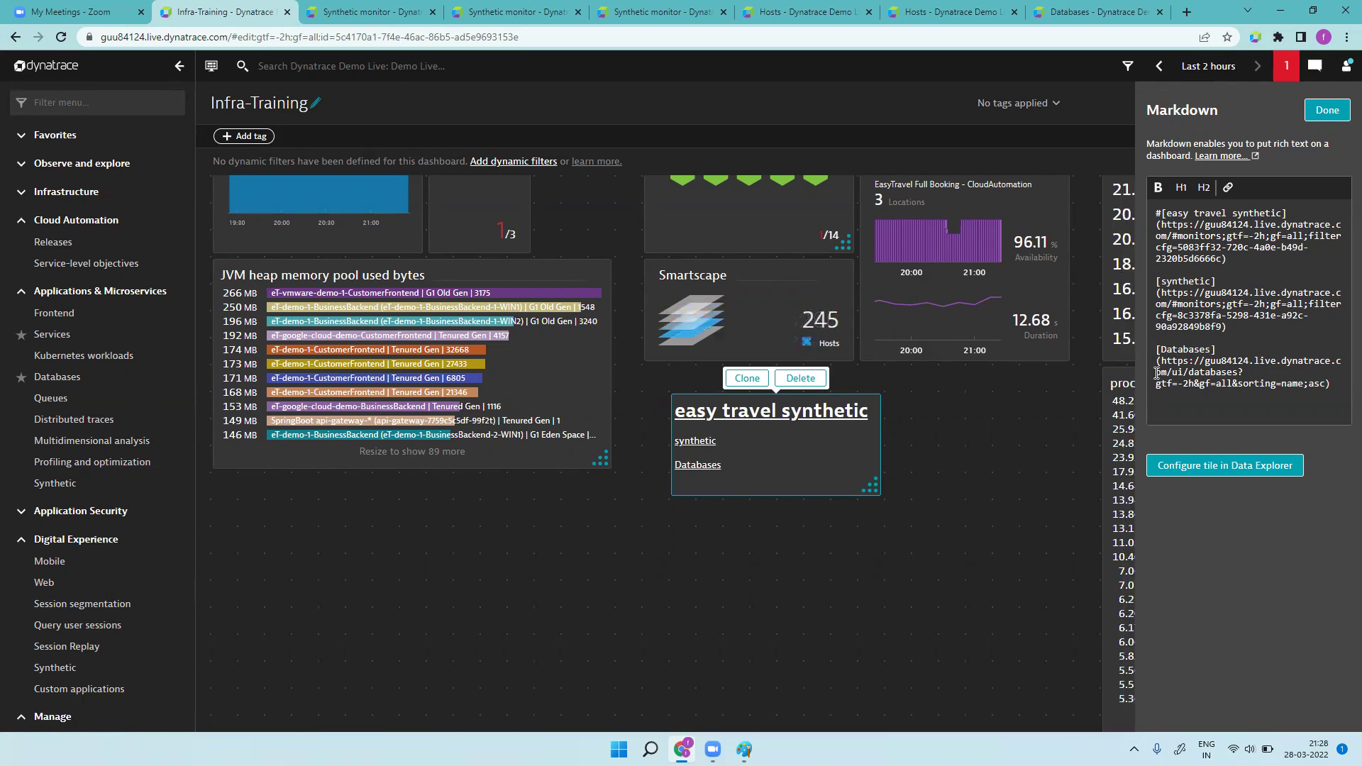
text(#)
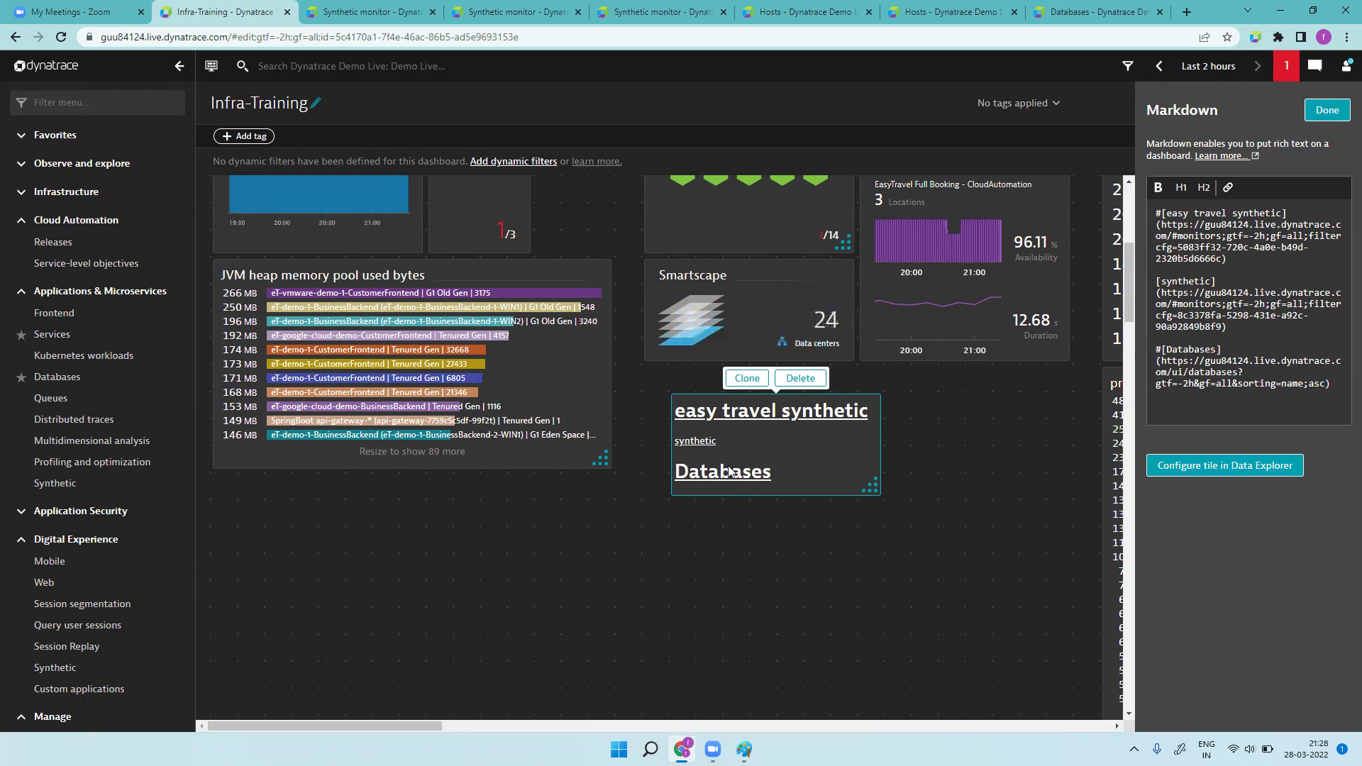
- Try smaller heading levels on the Databases link with two, three and four # marks, and restore its single #
text(#)
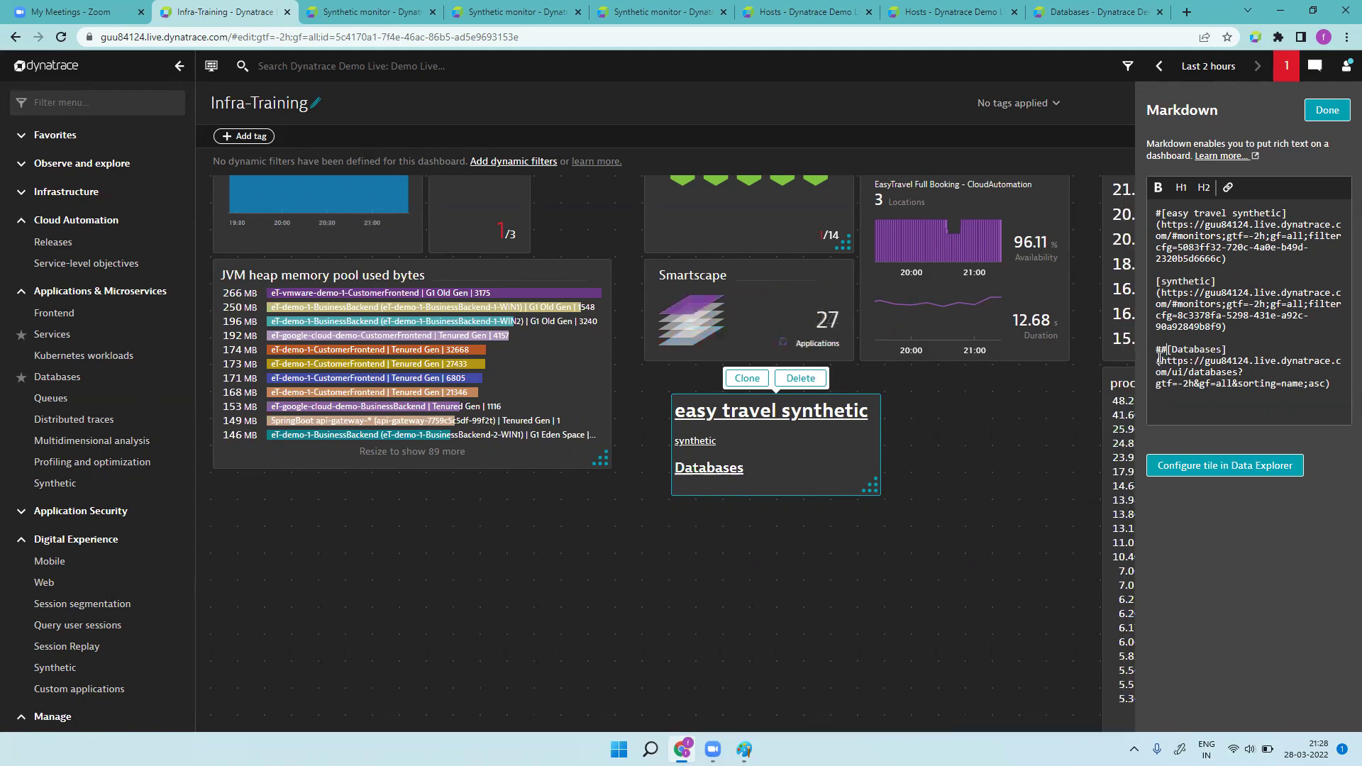
text(#)
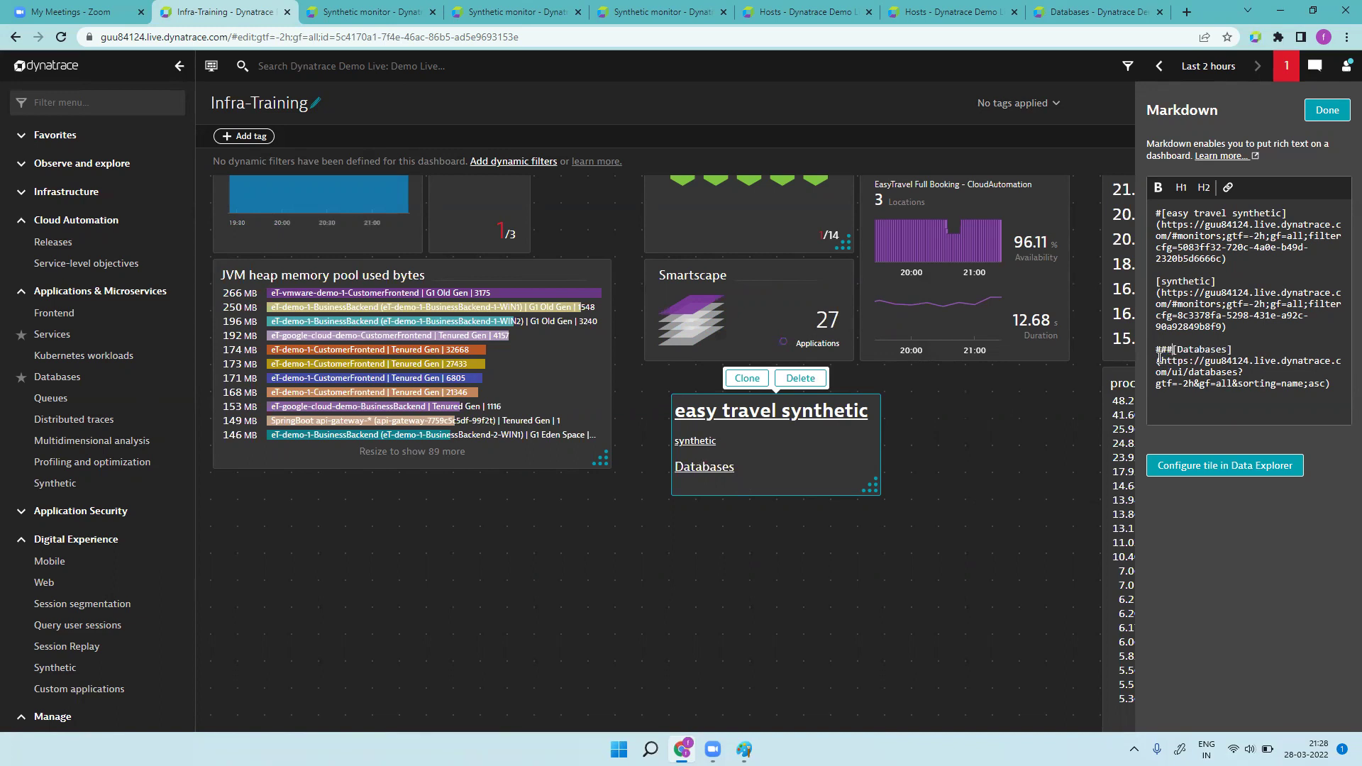
text(#)
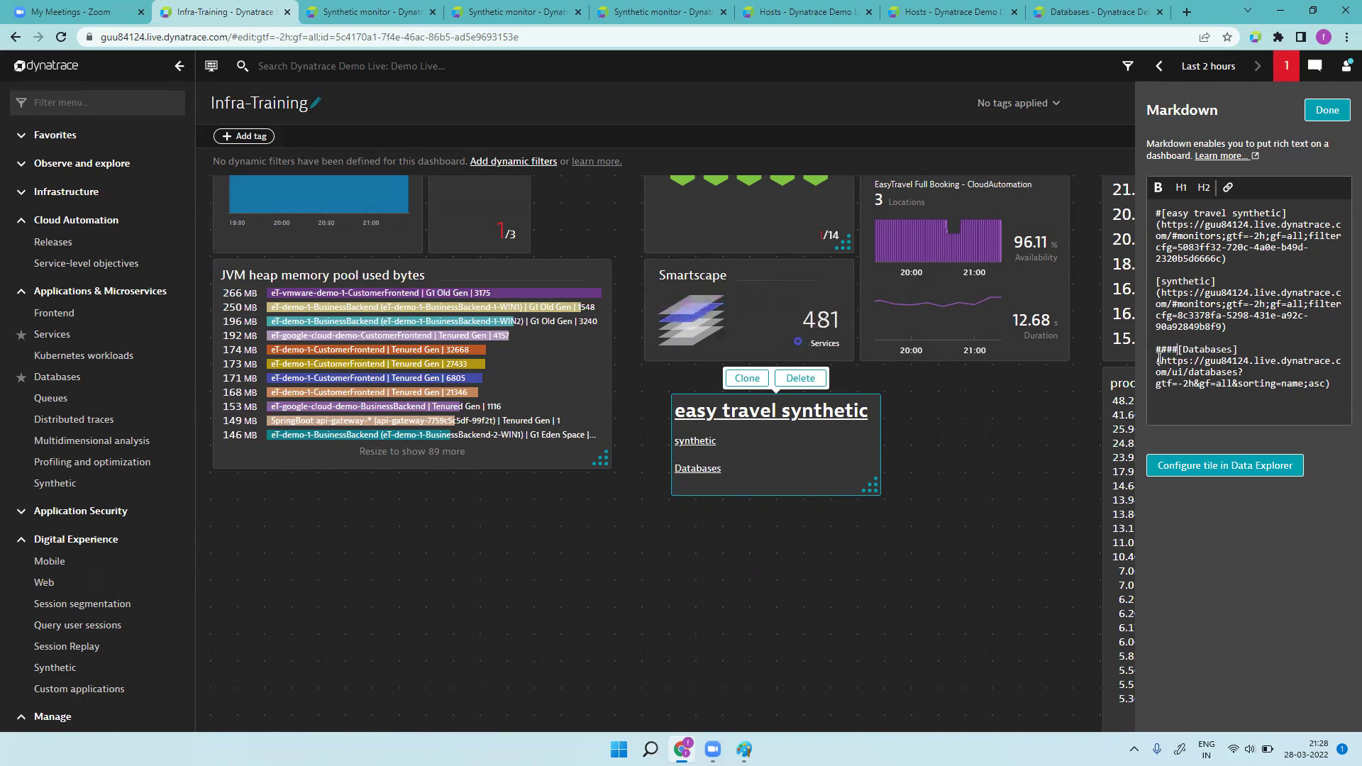
key(BackSpace)
key(BackSpace)
key(BackSpace)
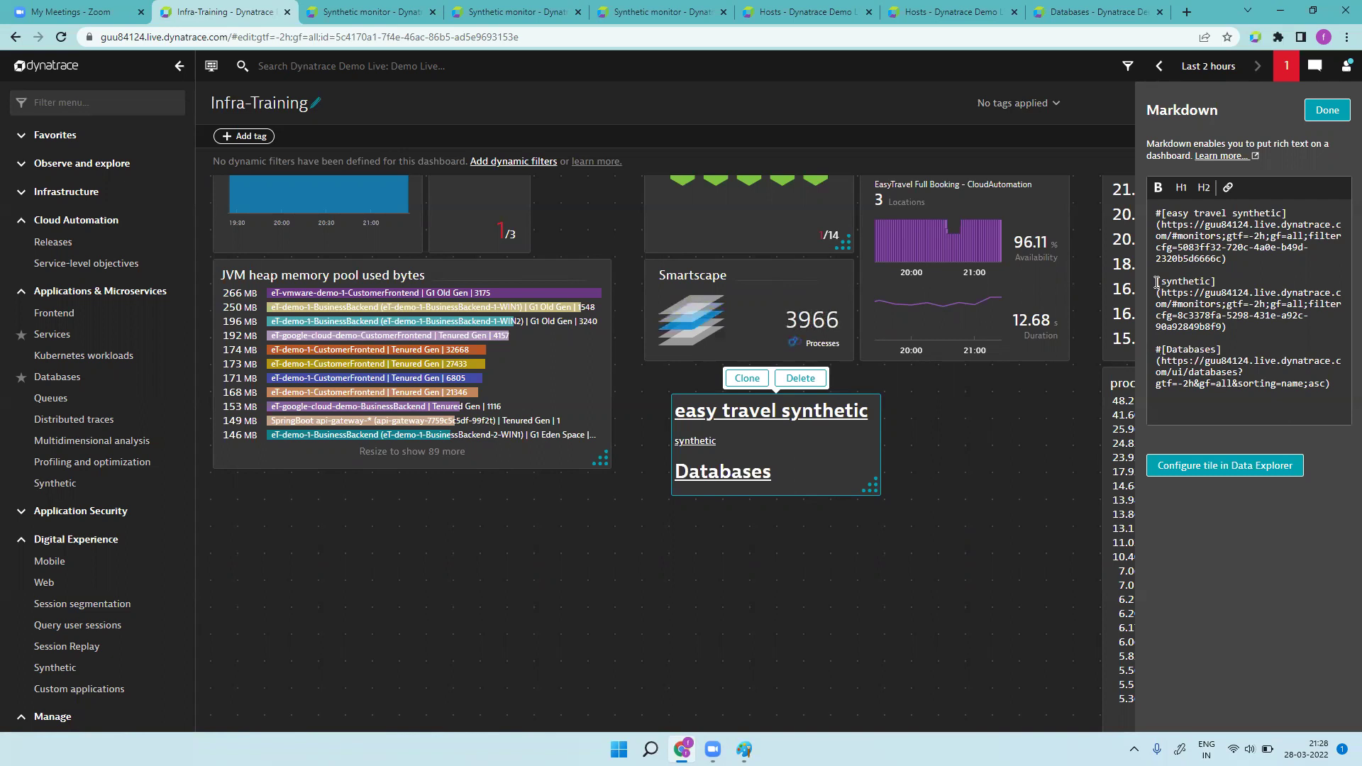
- Make the synthetic link a level-one heading with a single # in the markdown tile and finish editing the dashboard
text(#)
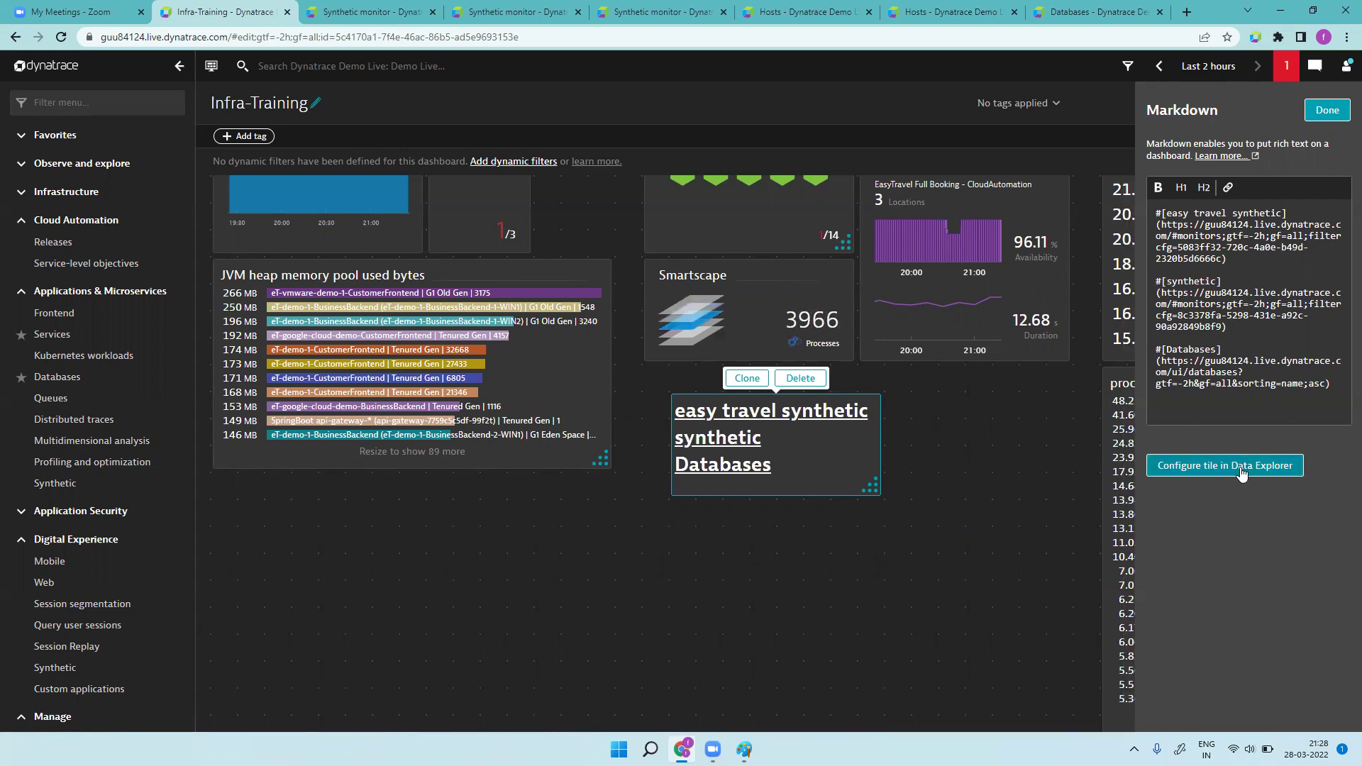
click(1328, 110)
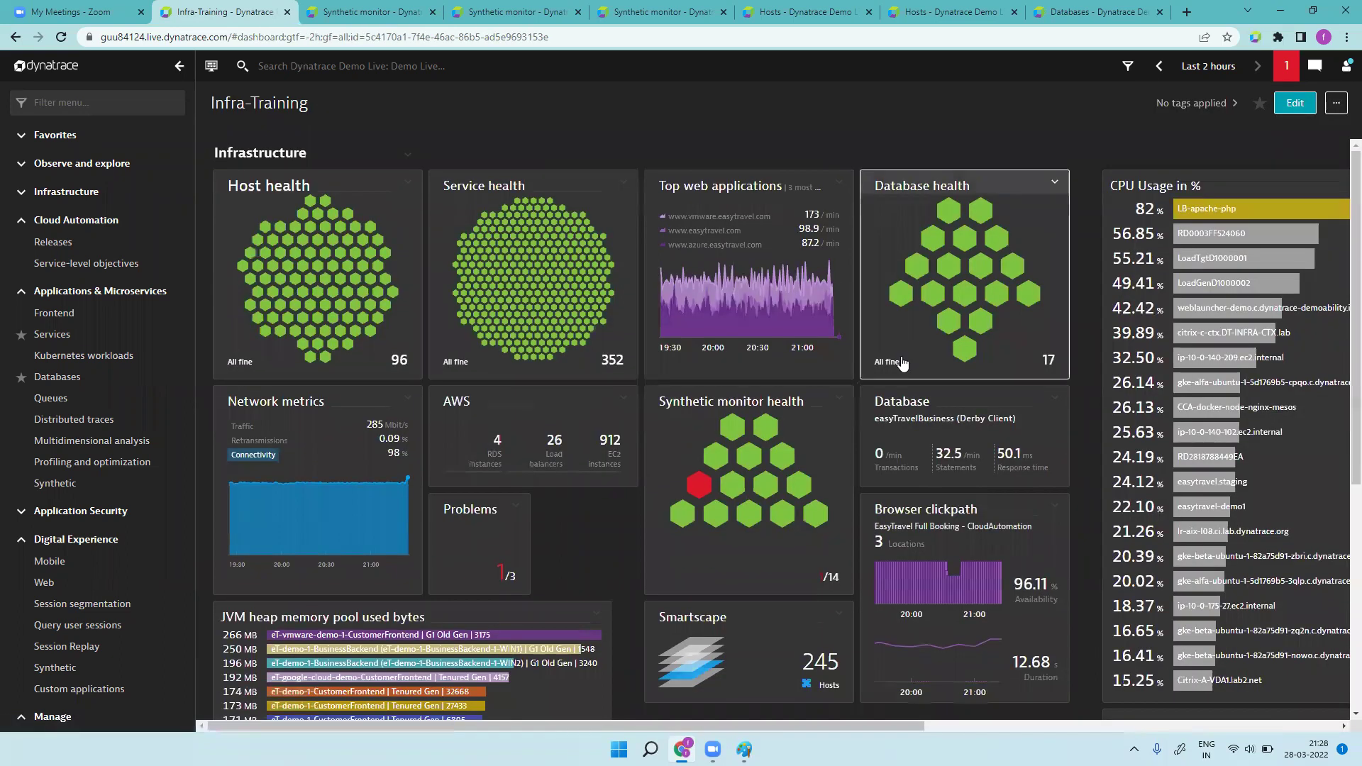
- Test the Databases link in the markdown tile and return to the Infra-Training dashboard
scroll(901, 364, down, 5)
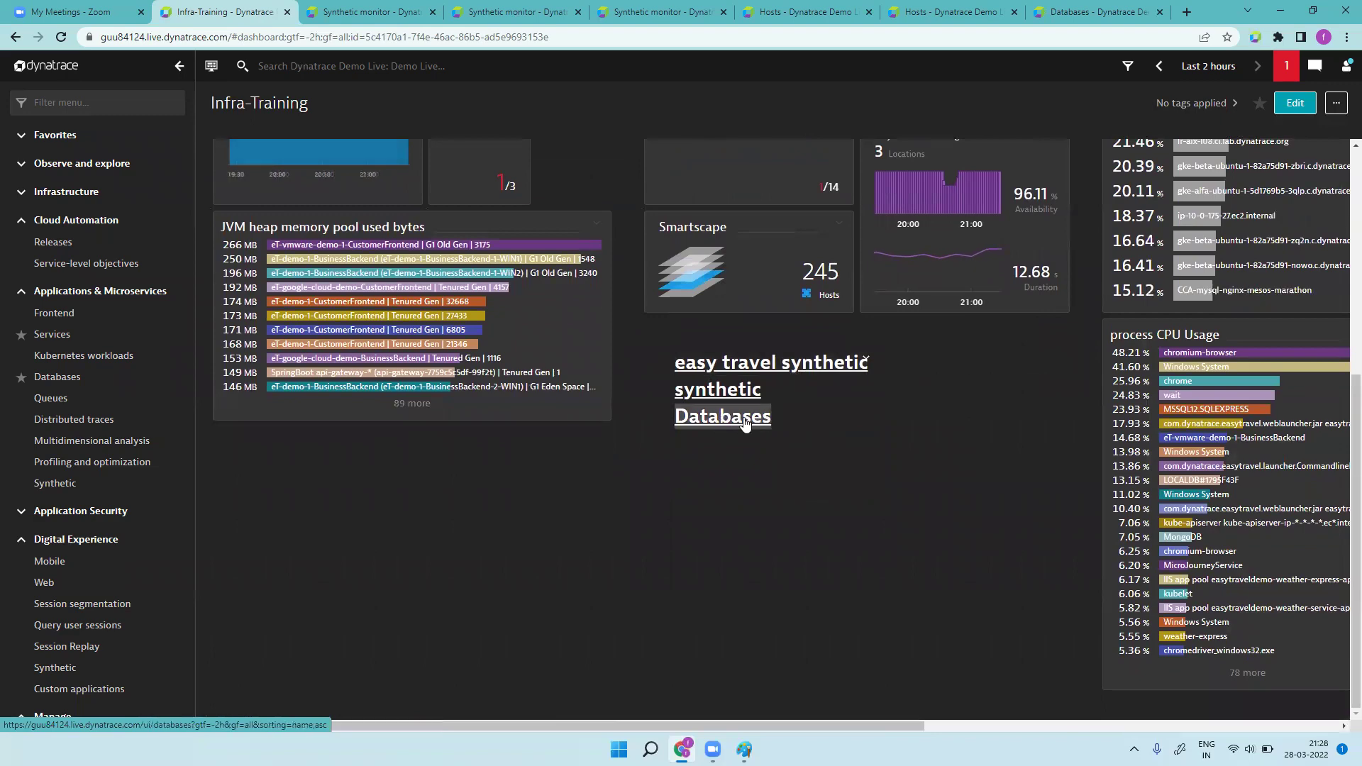
click(745, 423)
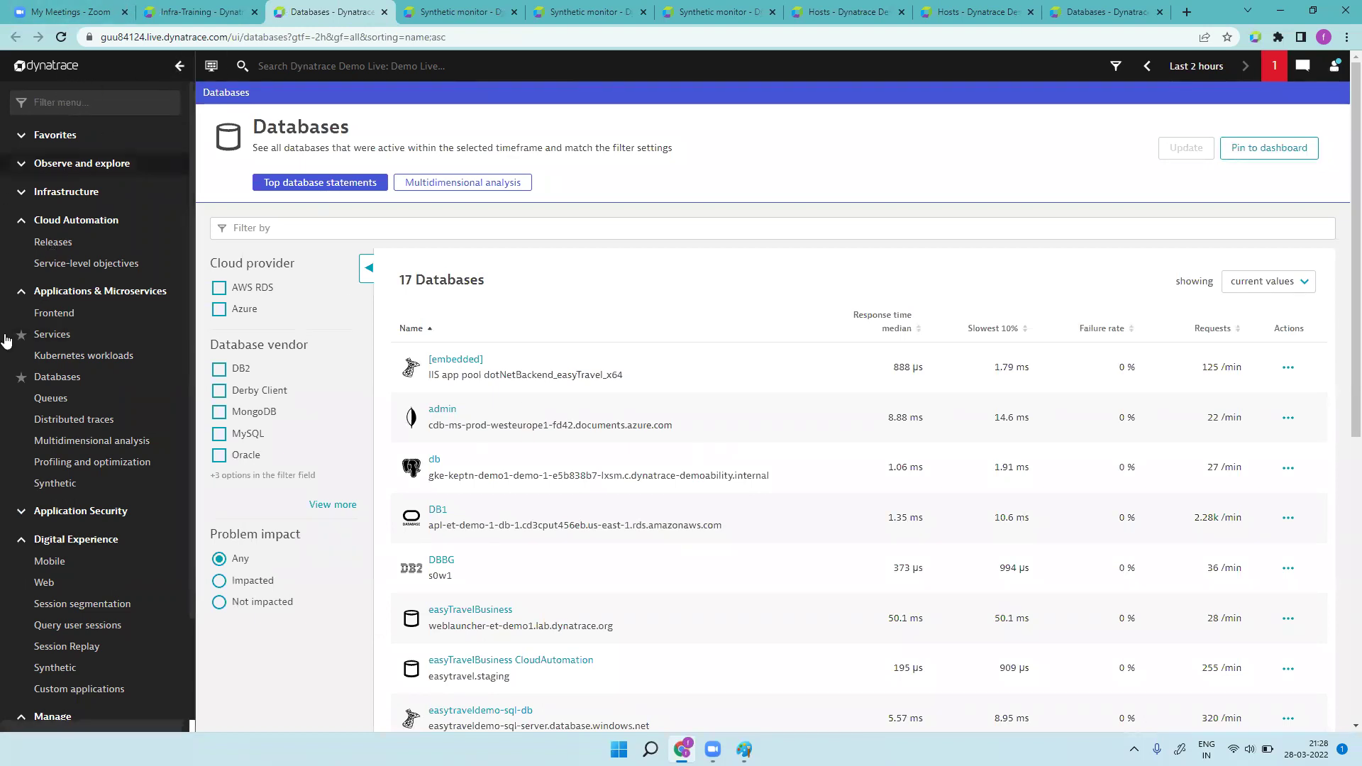
click(206, 12)
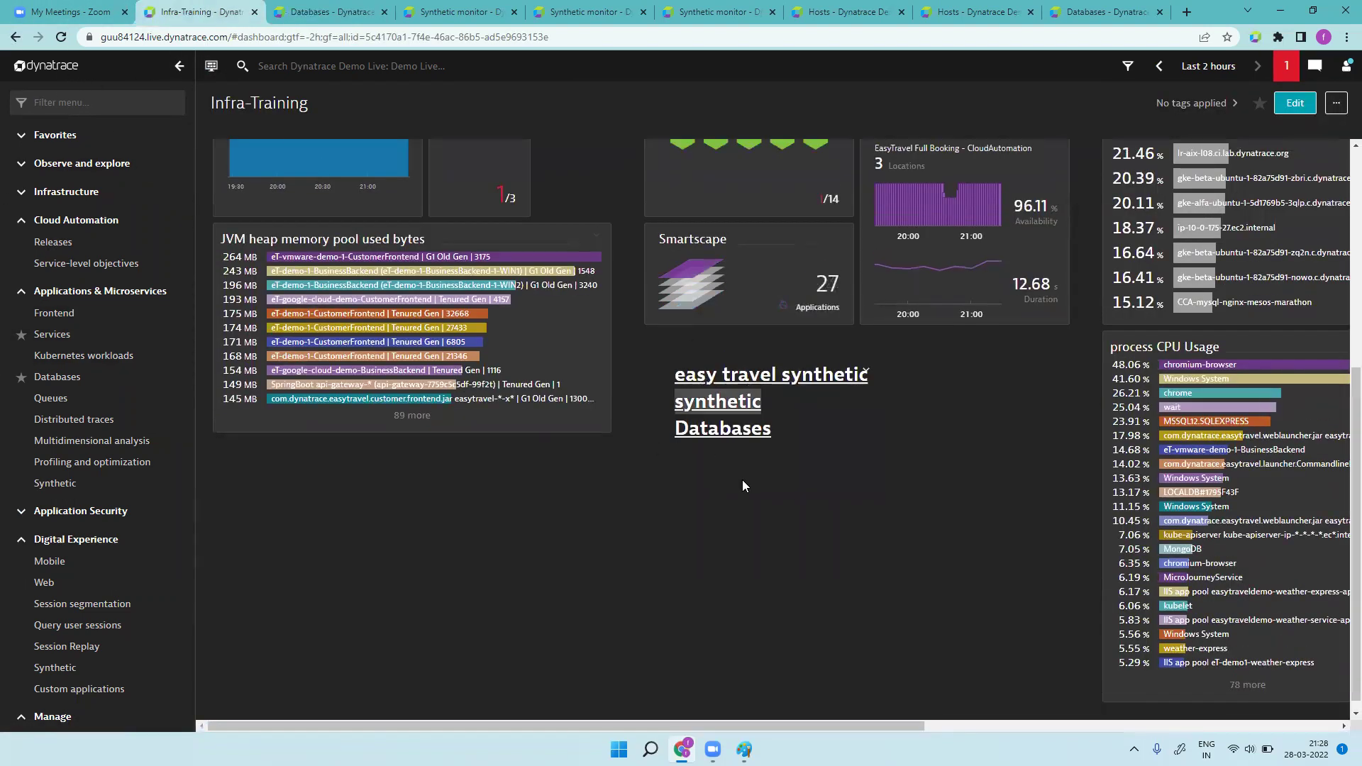
scroll(931, 580, up, 5)
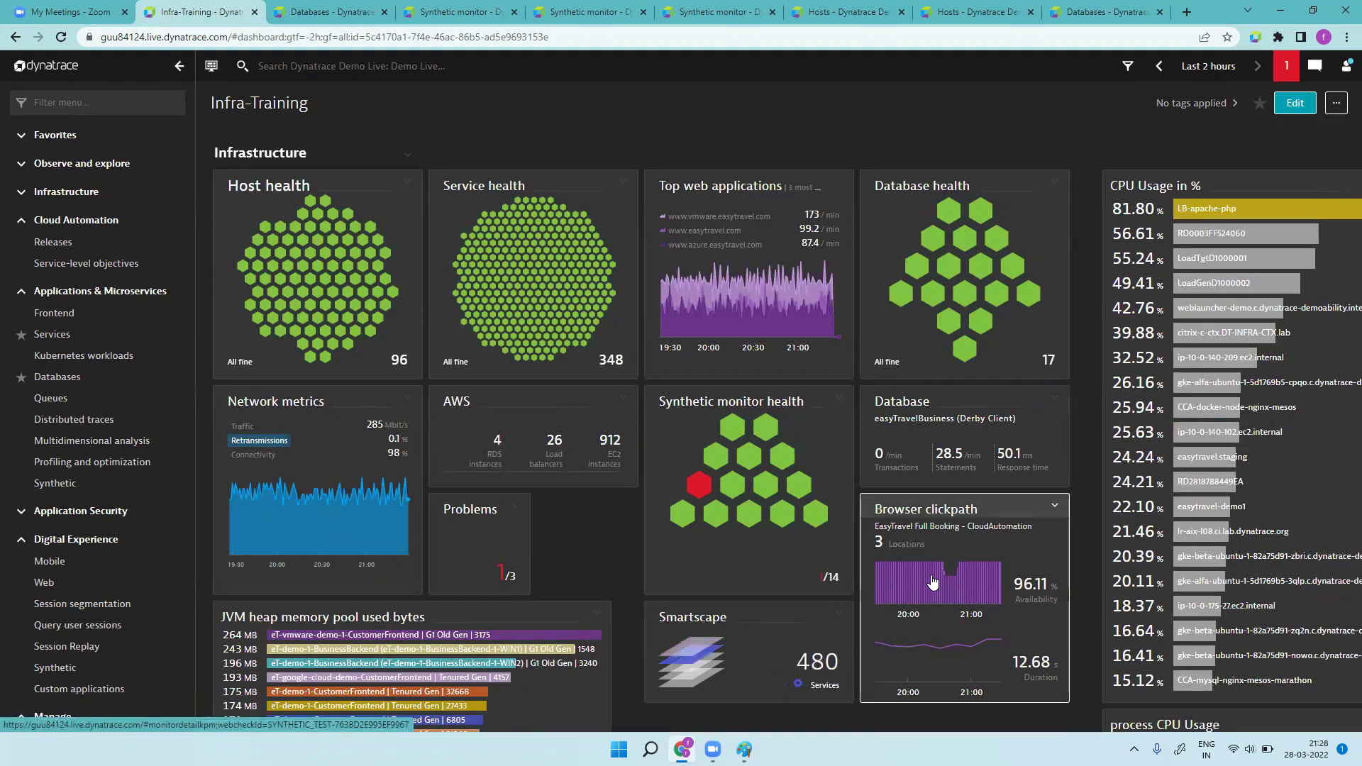
scroll(949, 512, down, 5)
scroll(950, 512, up, 5)
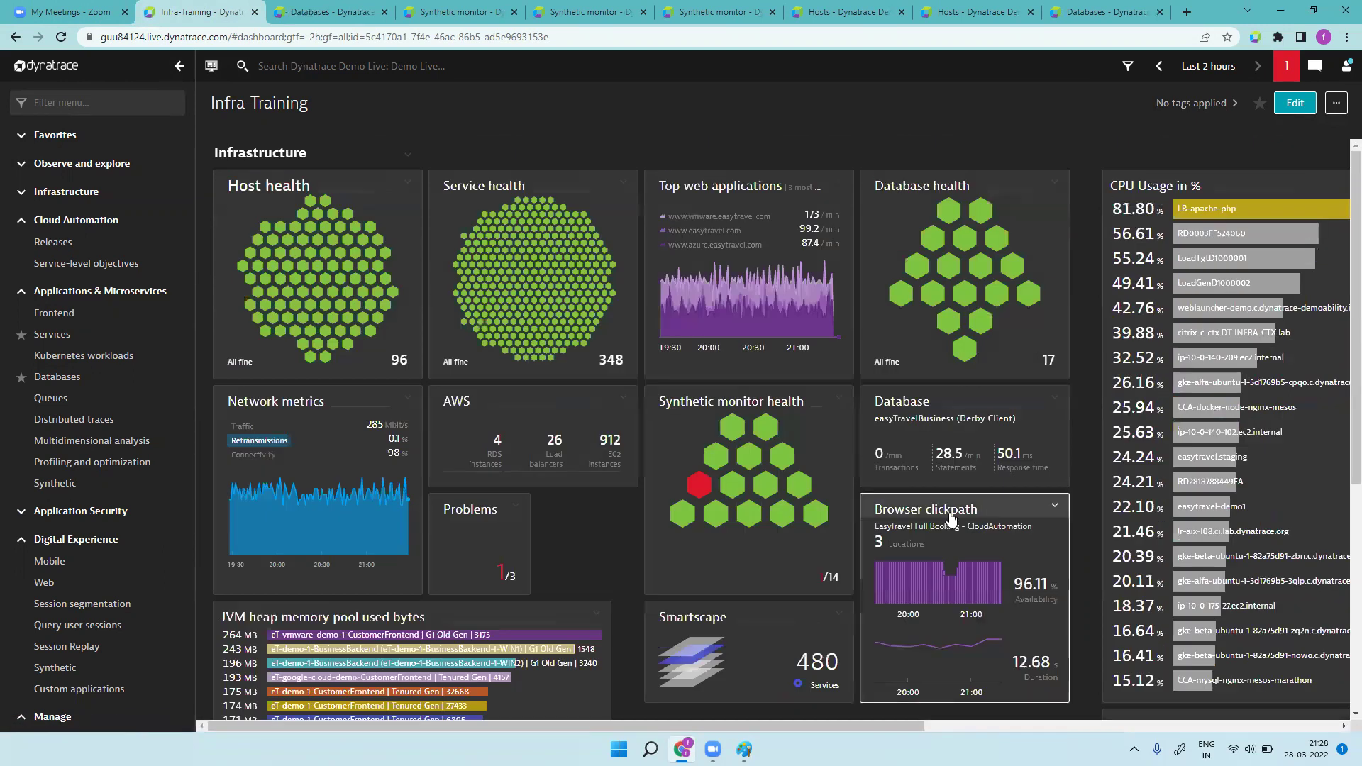
scroll(950, 515, down, 5)
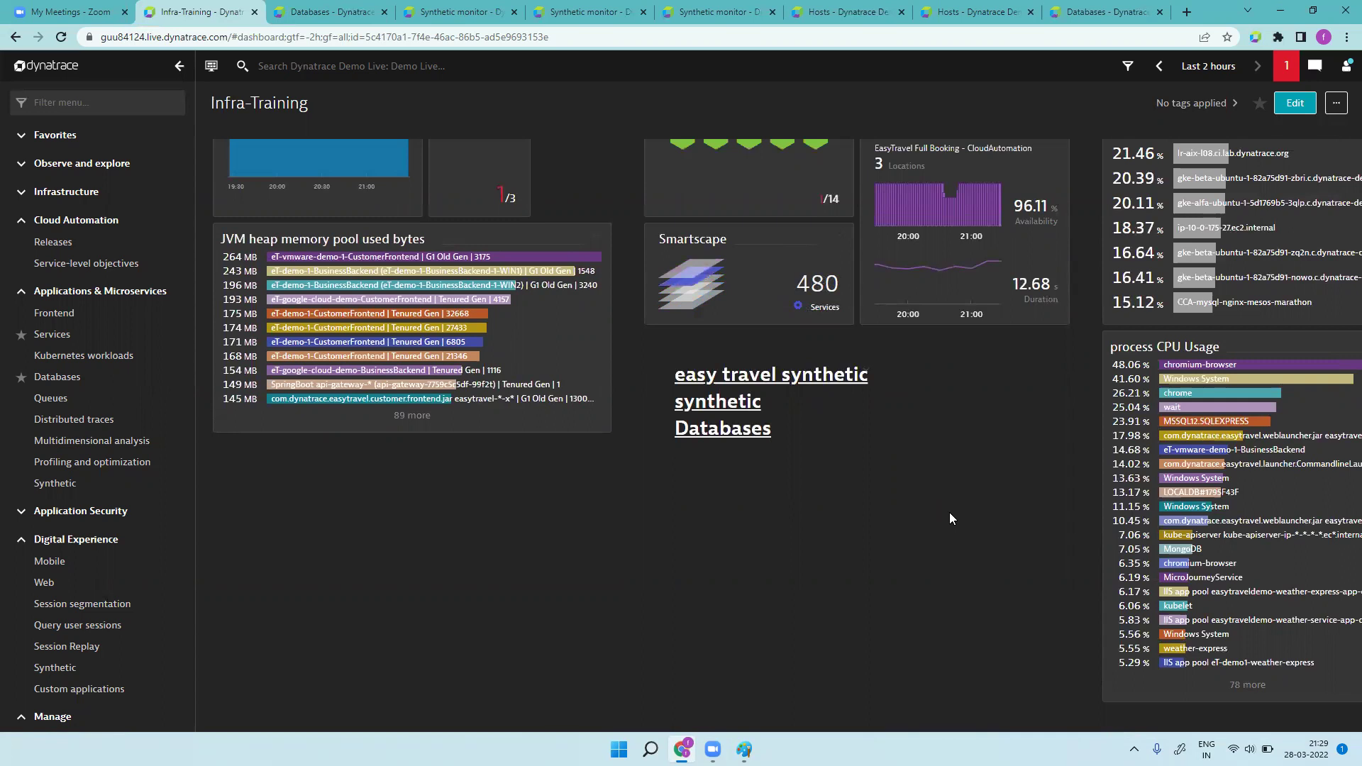
scroll(946, 515, up, 5)
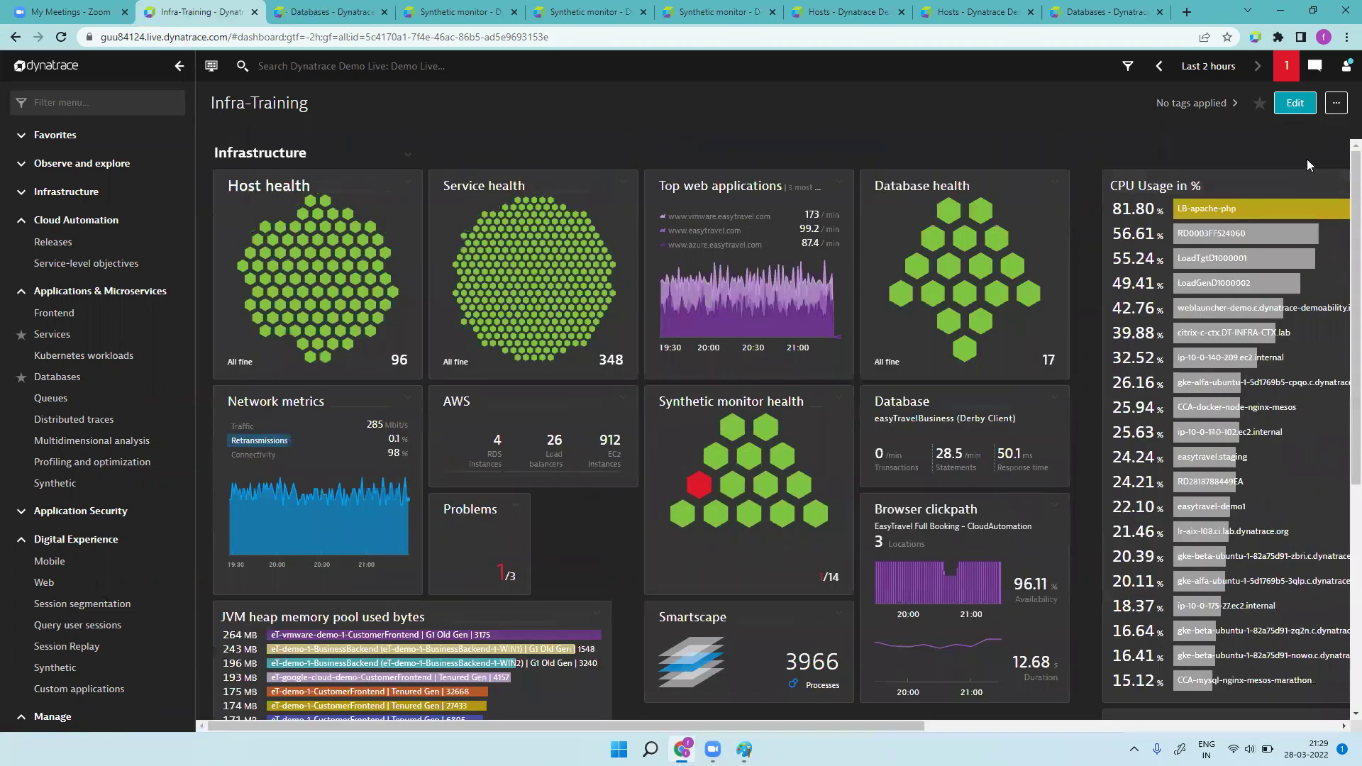
- Put the Infra-Training dashboard into edit mode and add an Image tile beside the markdown links tile
click(1298, 110)
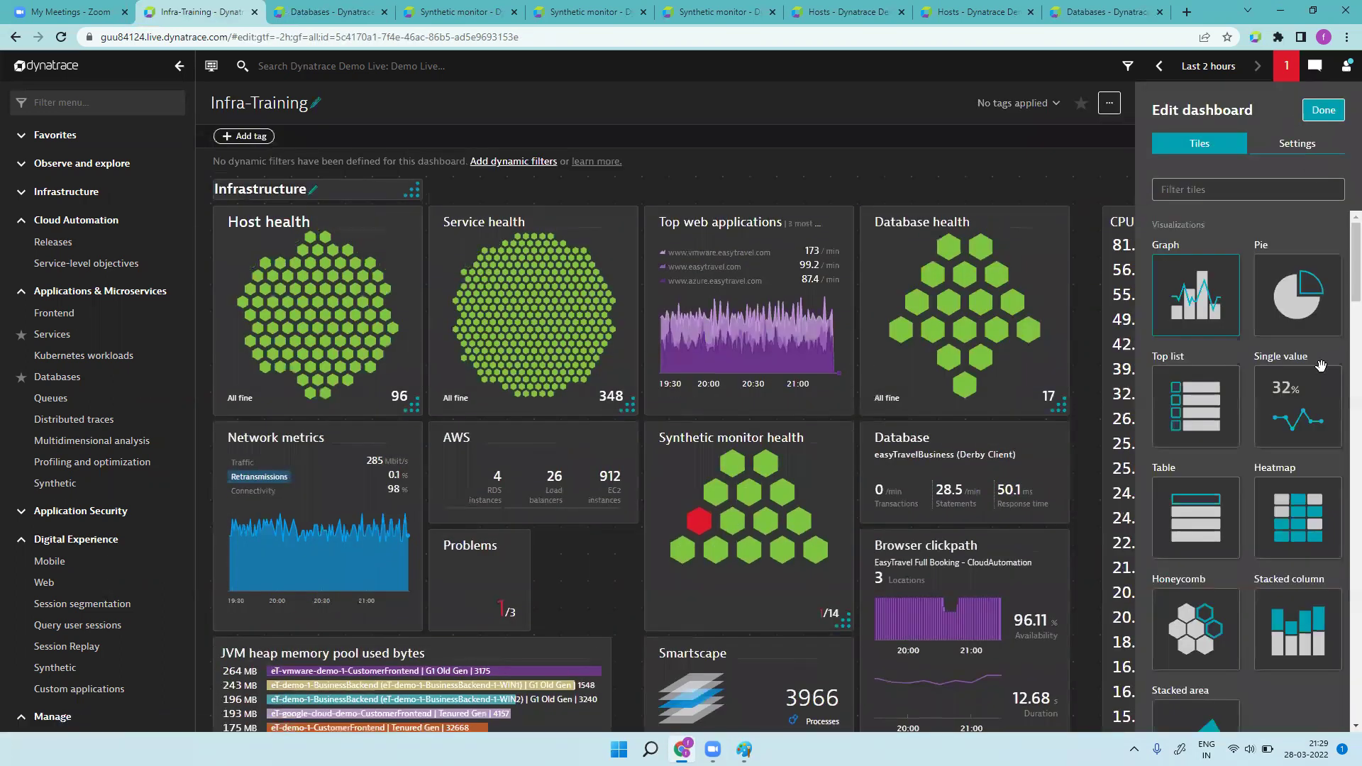
scroll(1343, 260, down, 6)
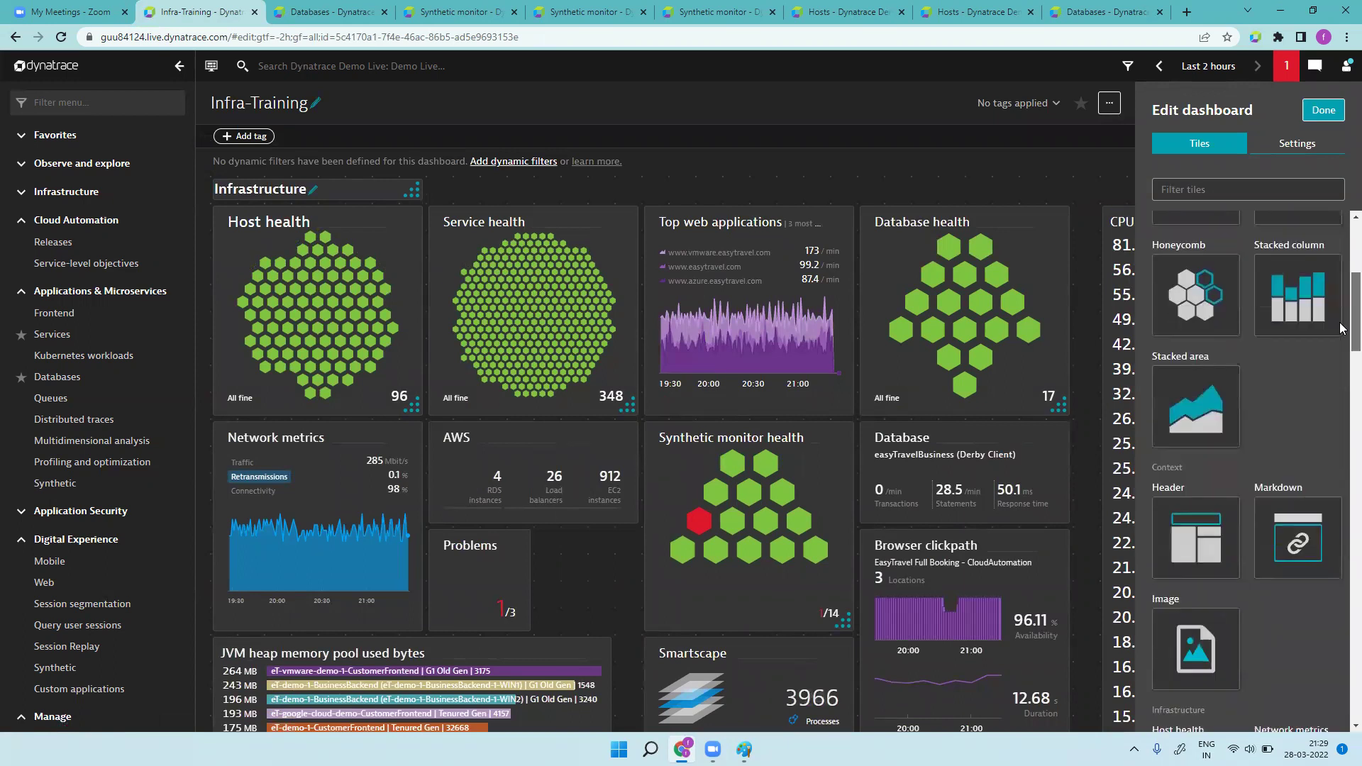
scroll(1343, 334, down, 1)
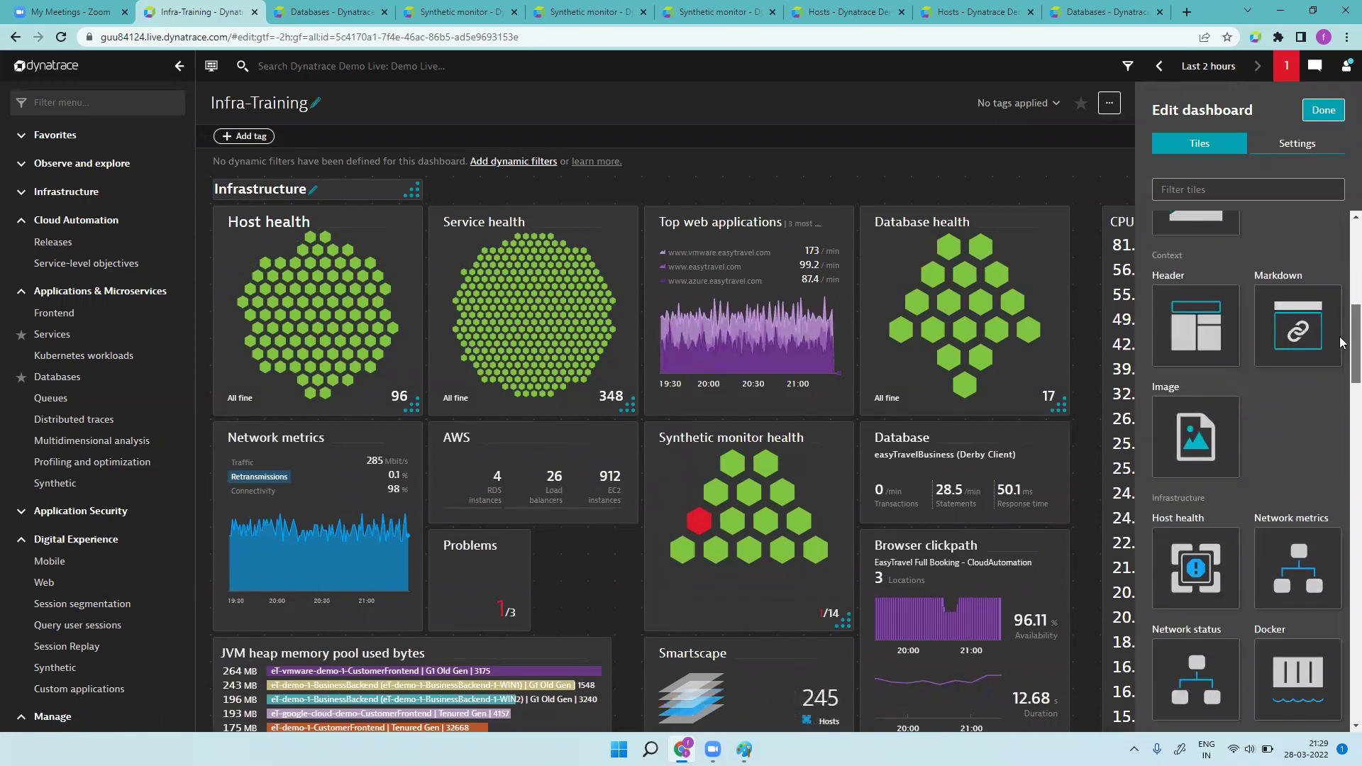
mouse_move(1196, 436)
mouse_down()
mouse_move(1005, 496)
mouse_move(615, 546)
mouse_move(632, 735)
mouse_move(831, 663)
mouse_move(961, 554)
mouse_up()
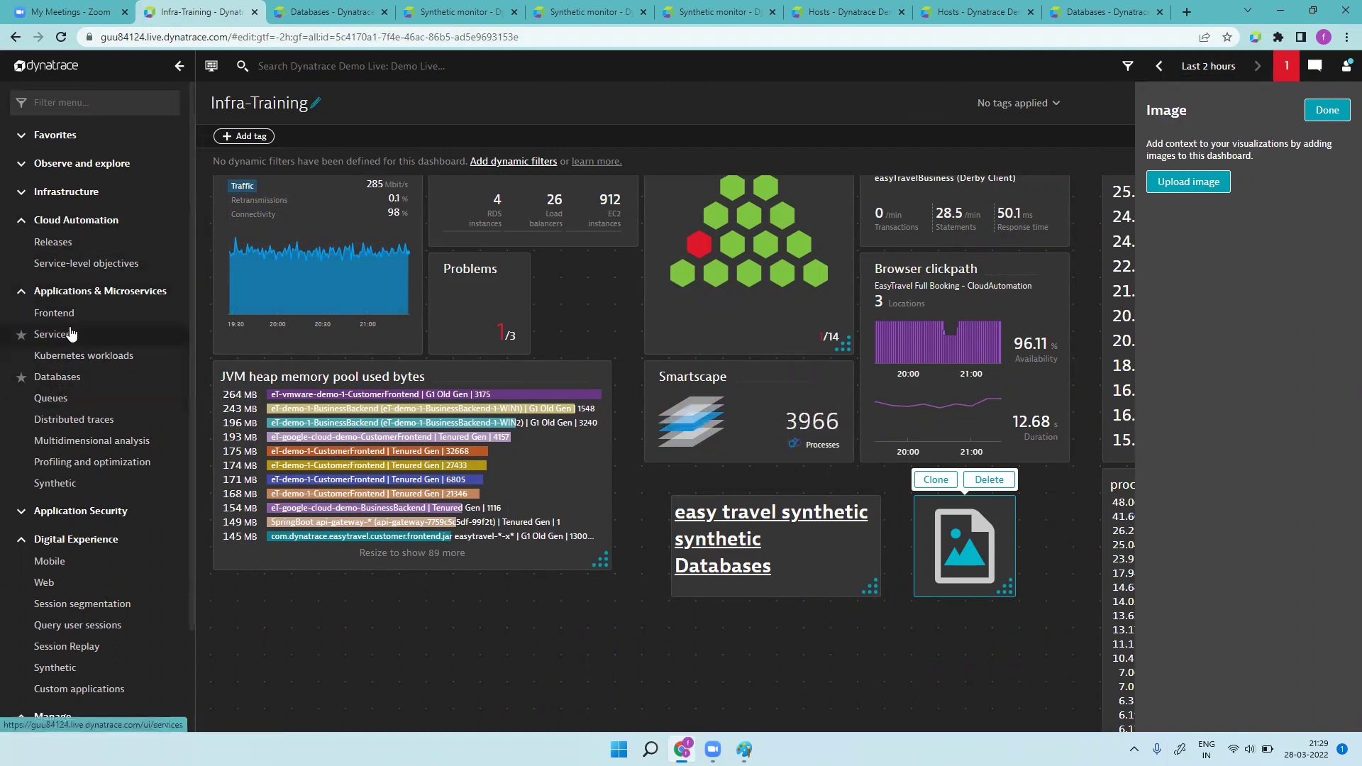
- Filter the navigation menu for "host", open the Infrastructure Hosts page in a new browser tab and switch to it
click(116, 100)
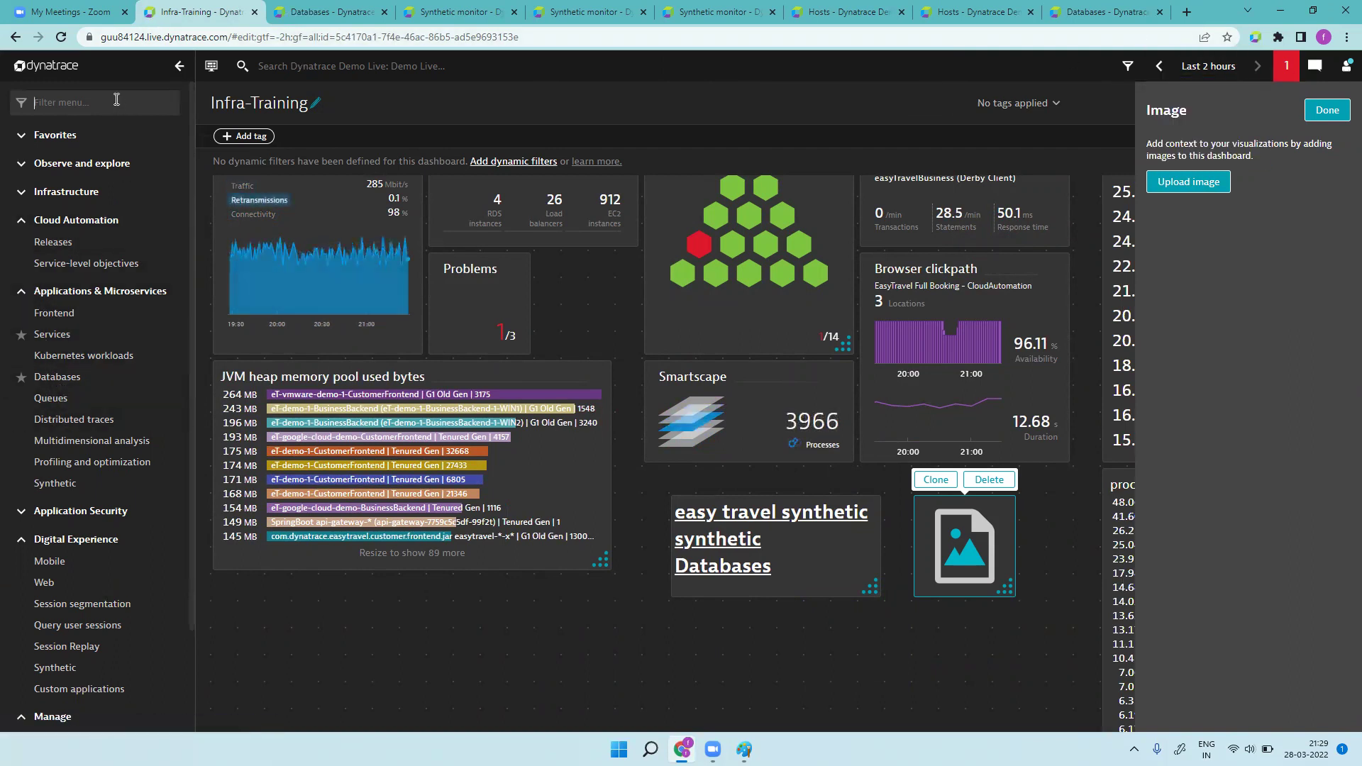
text(hosr)
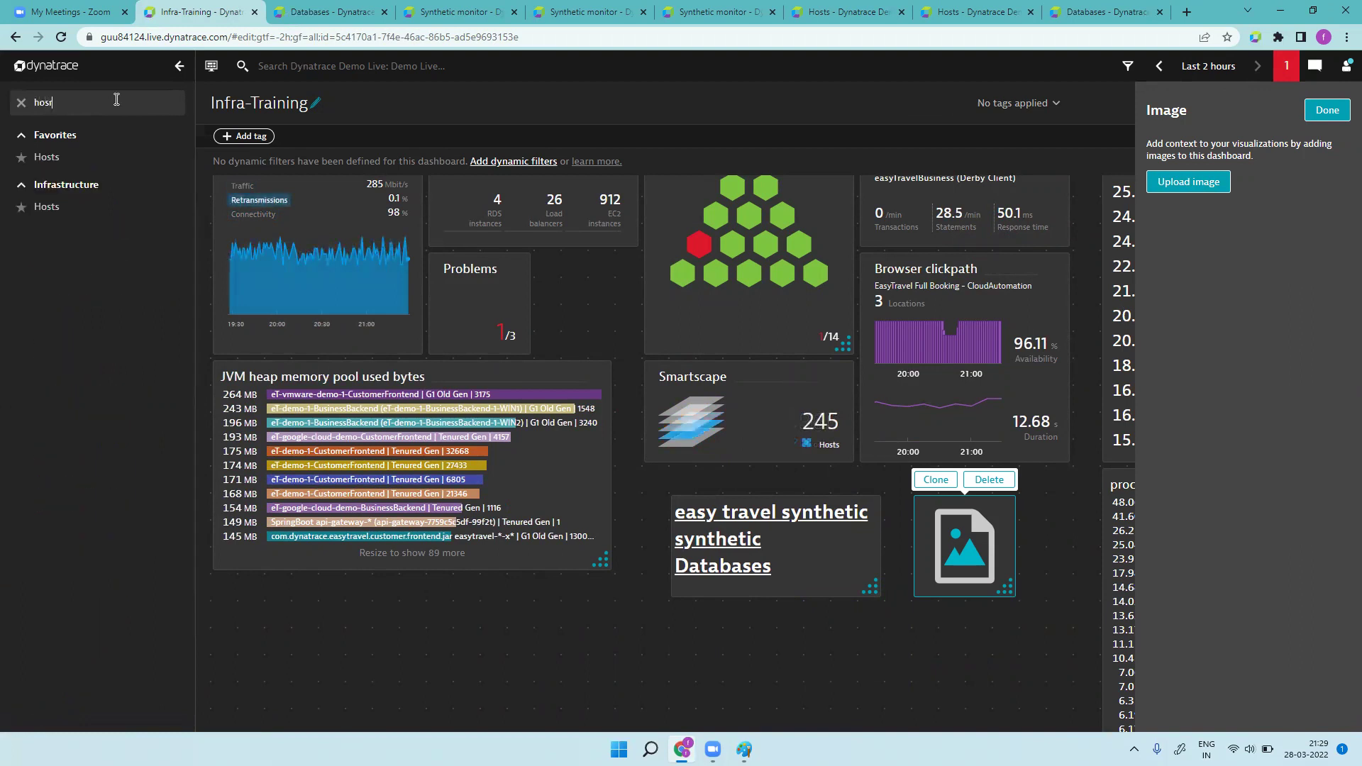
key(BackSpace)
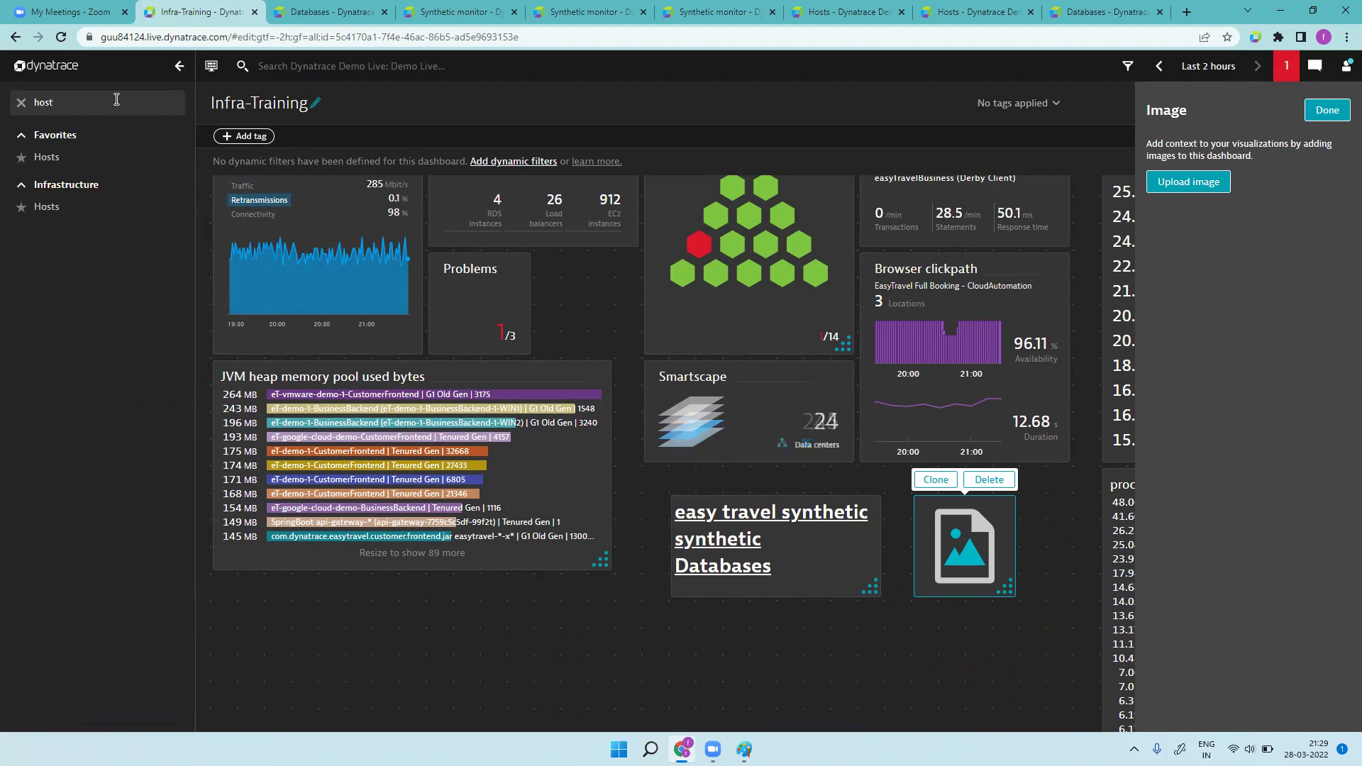
right_click(56, 205)
click(87, 218)
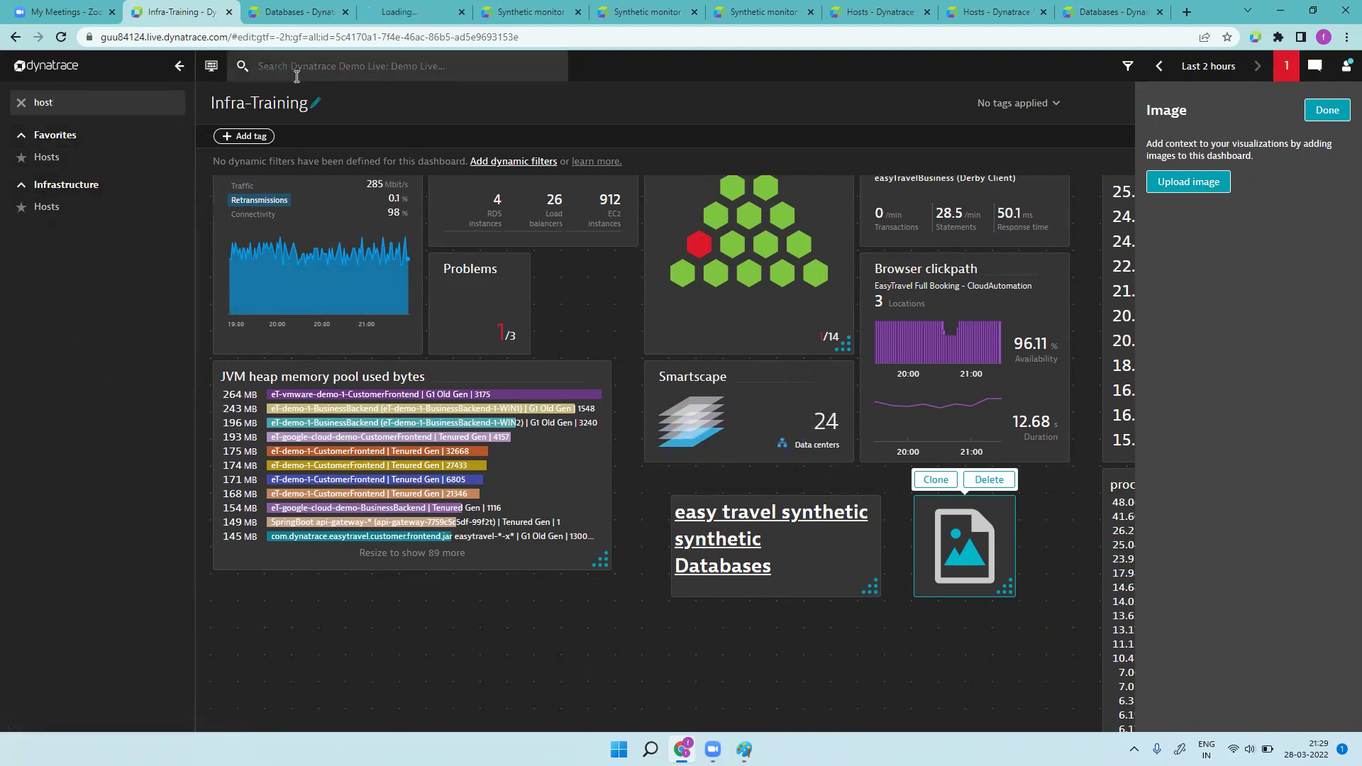
click(405, 12)
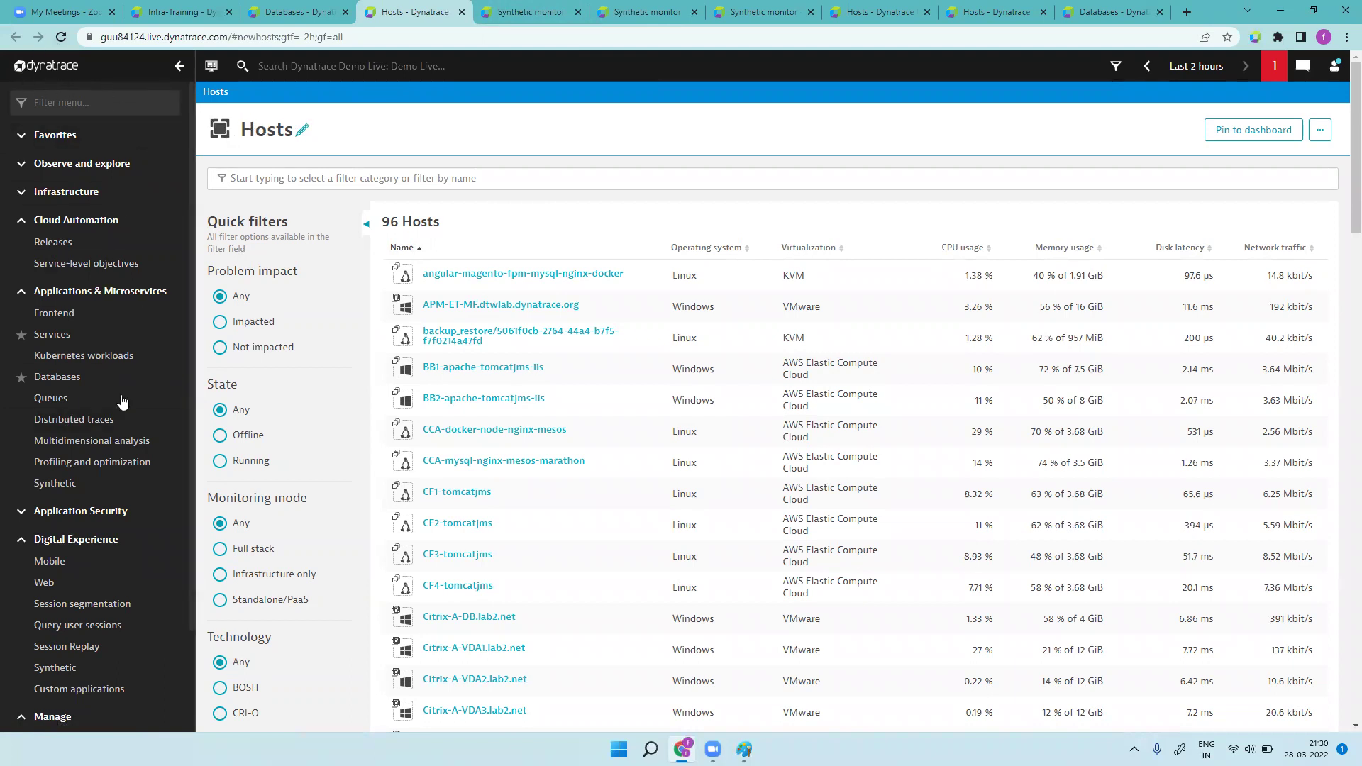
- Launch the Snipping Tool and capture a rectangular snip of the Hosts icon and page heading
click(650, 749)
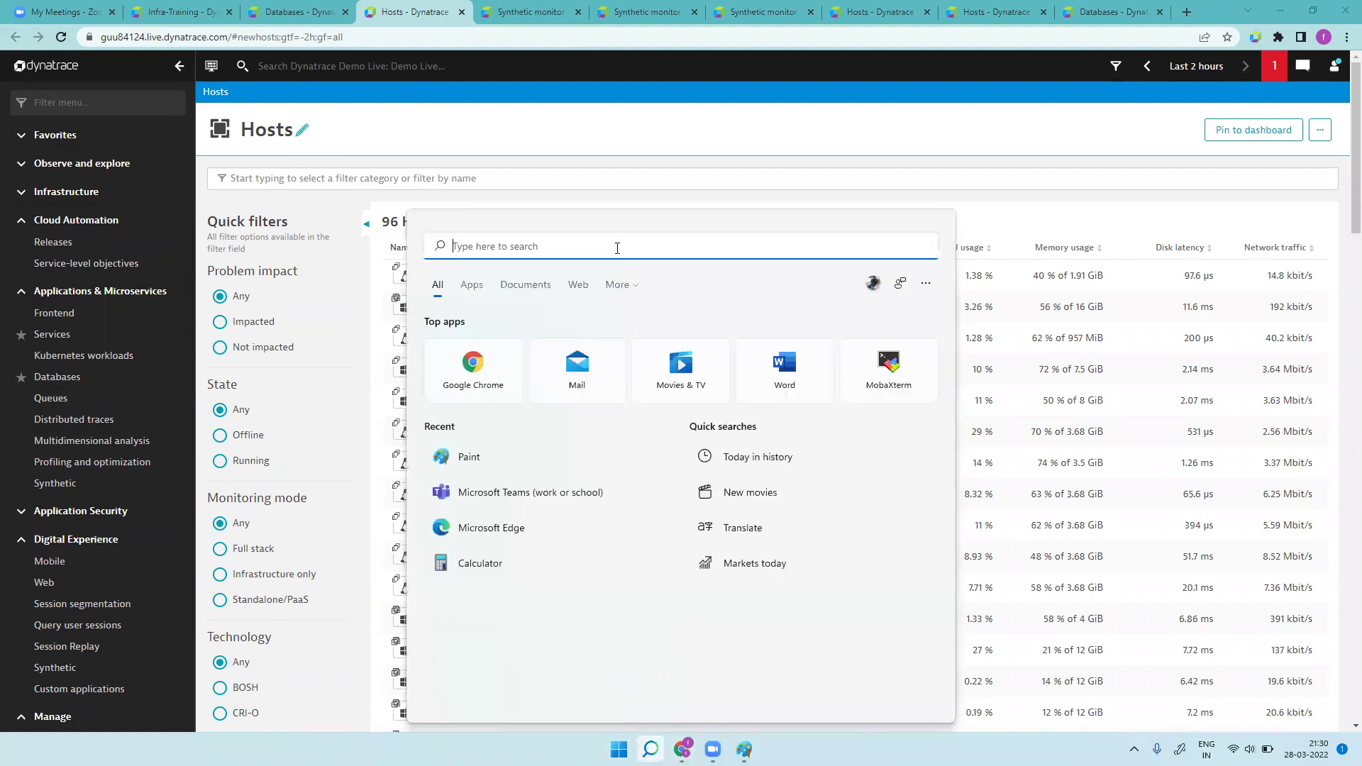
text(snipping Tool)
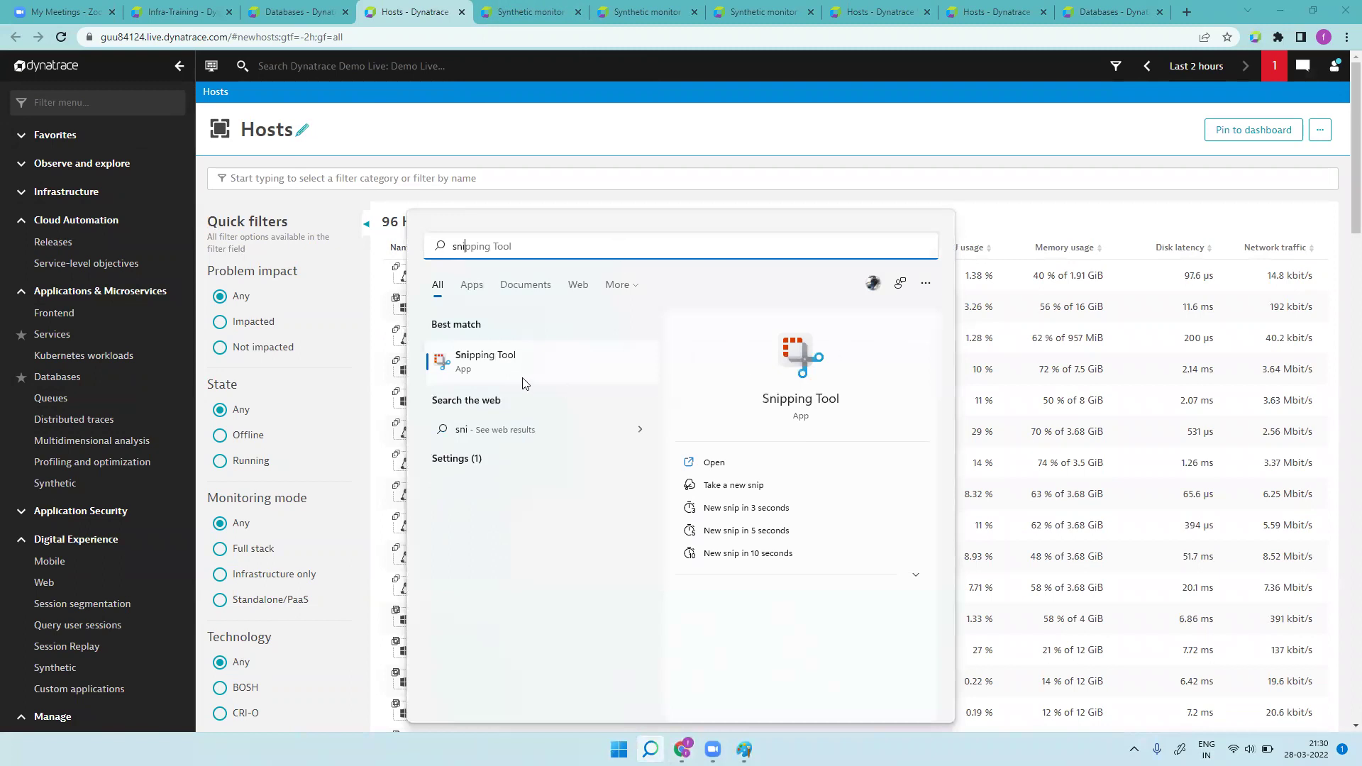
click(798, 347)
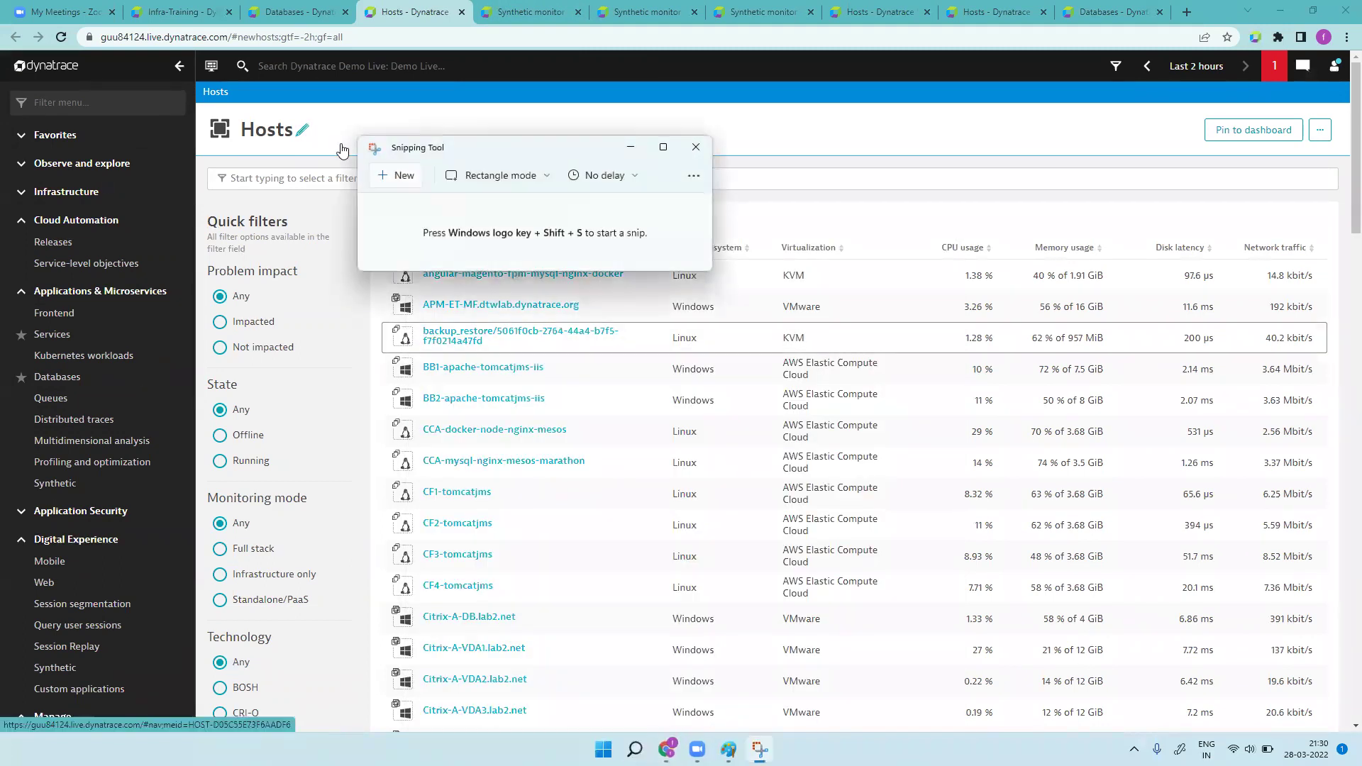
key(ctrl+n)
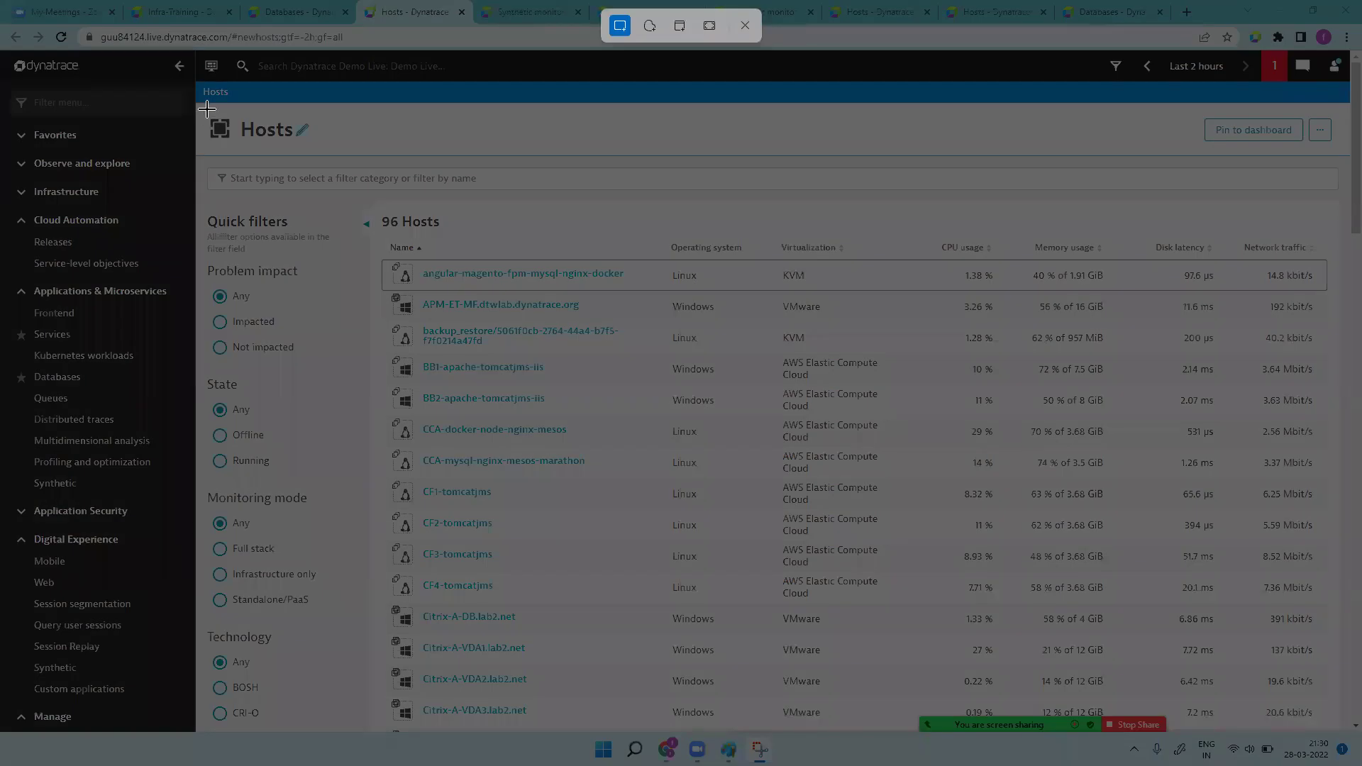
drag(207, 109, 298, 148)
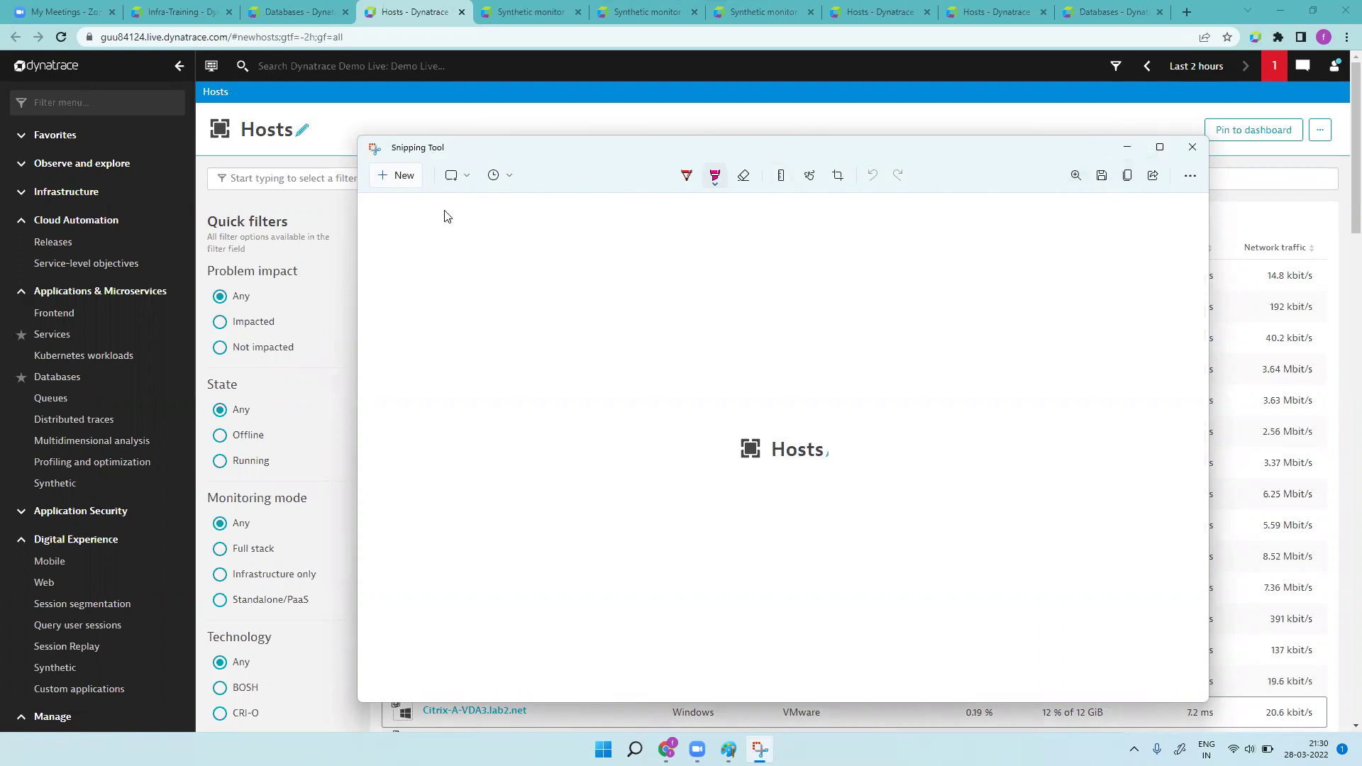
- Save the snip to the Desktop as a PNG named "host" and close the Snipping Tool
click(467, 179)
click(1104, 182)
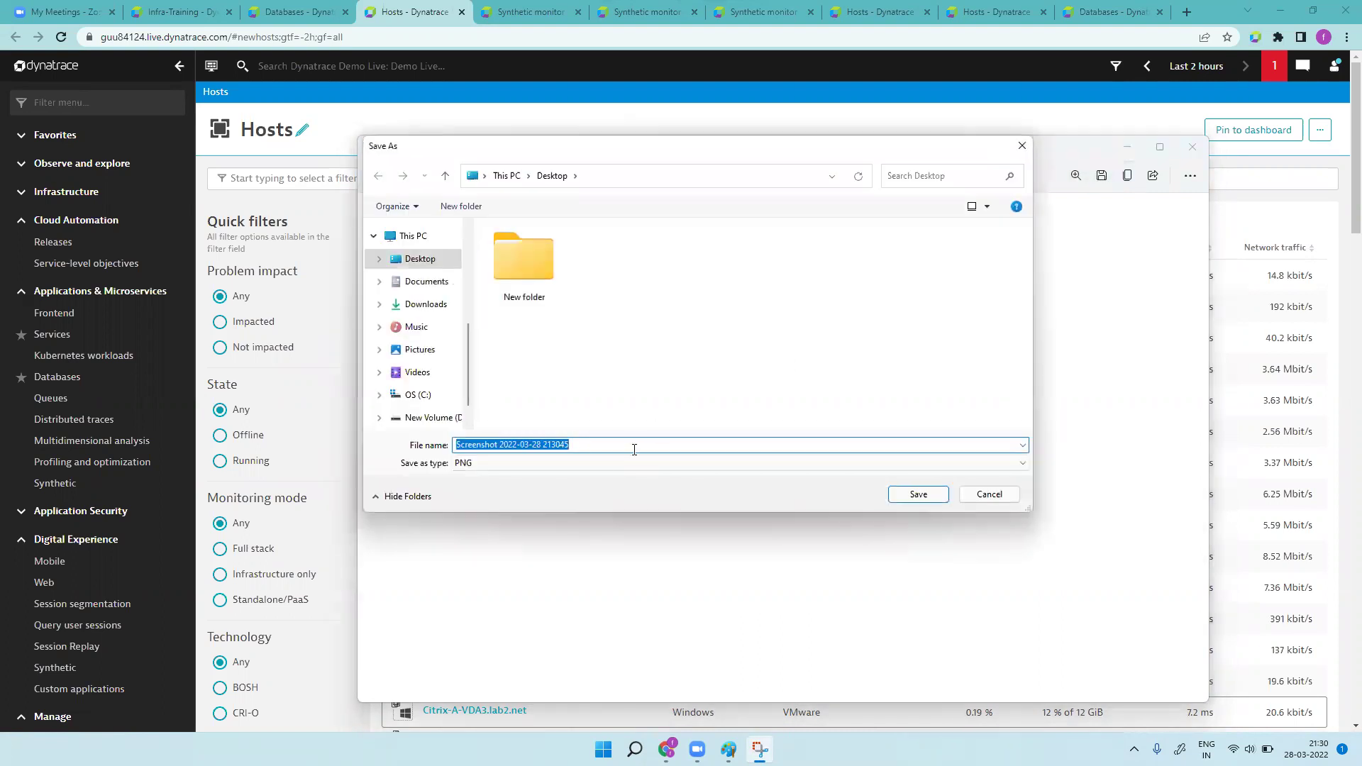
key(BackSpace)
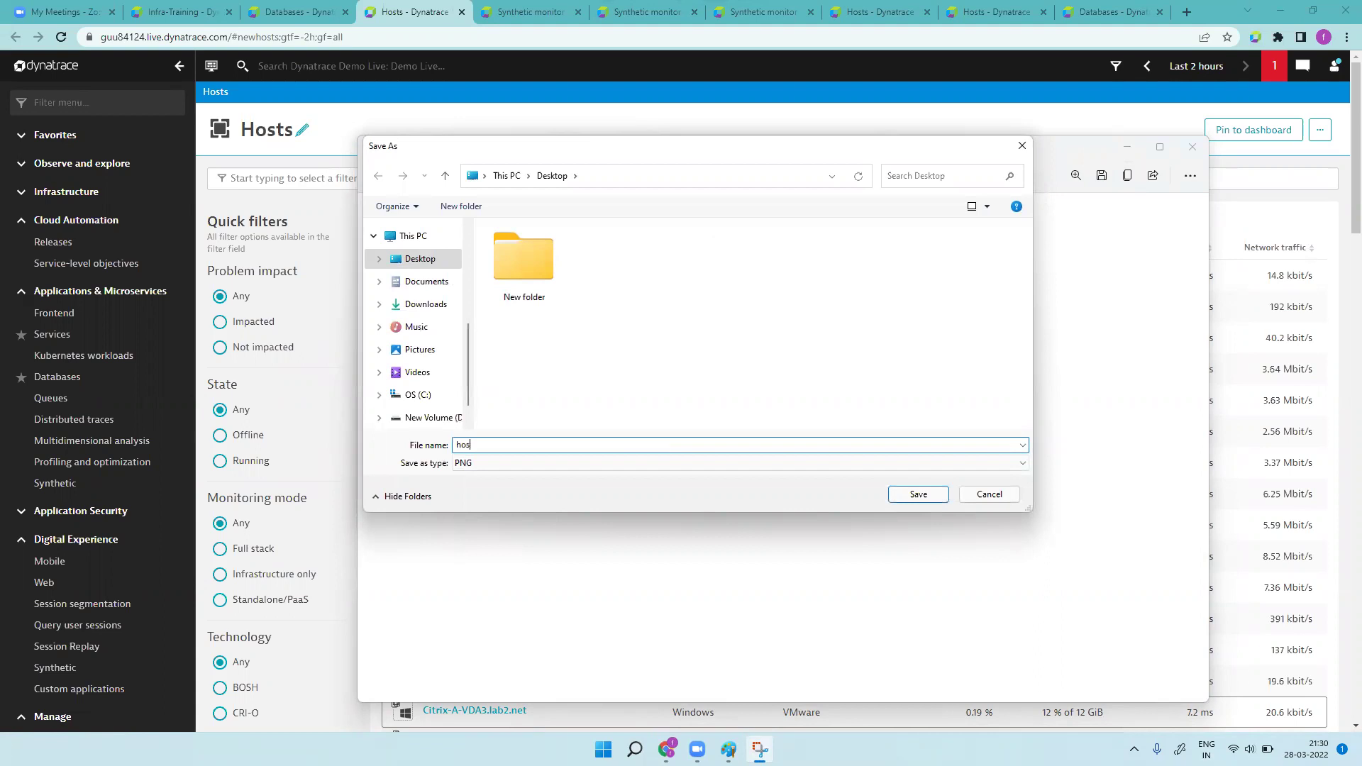
key(Tab)
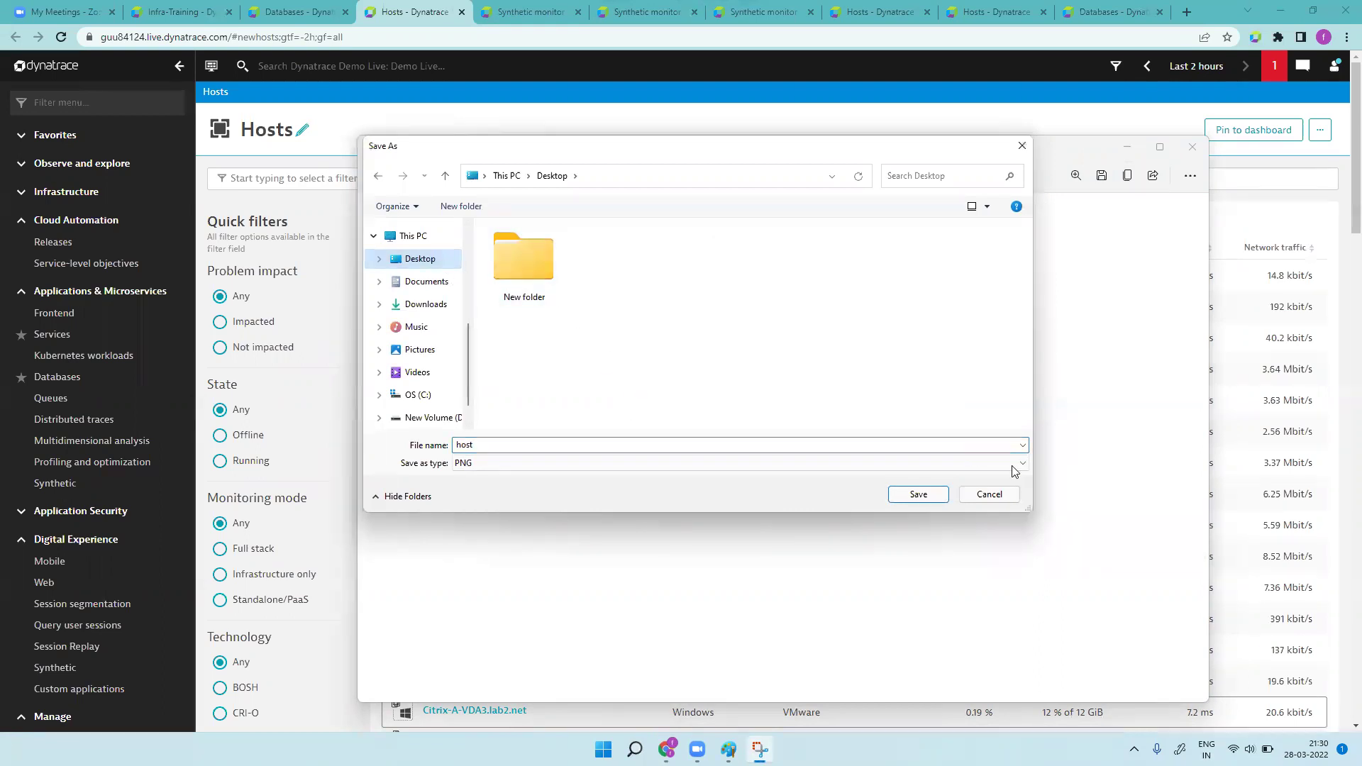
click(943, 499)
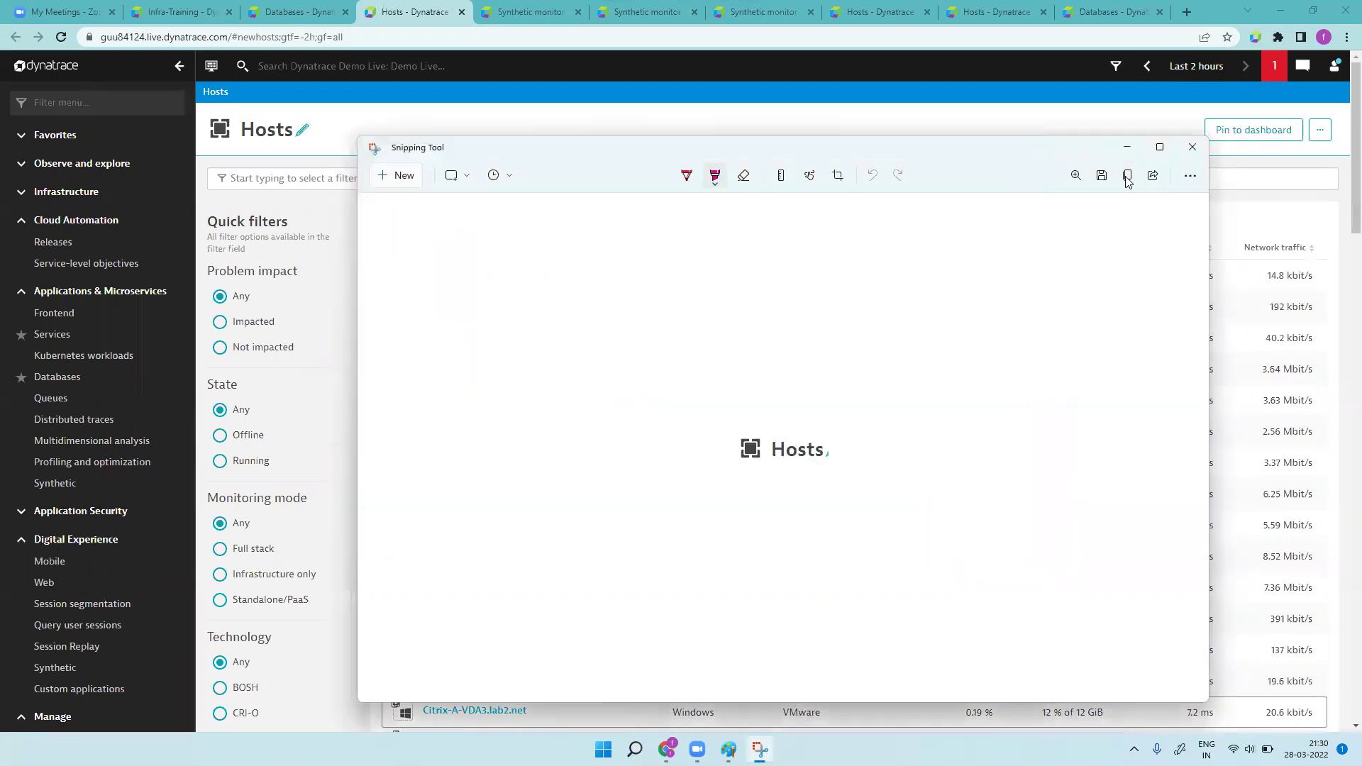
click(1194, 148)
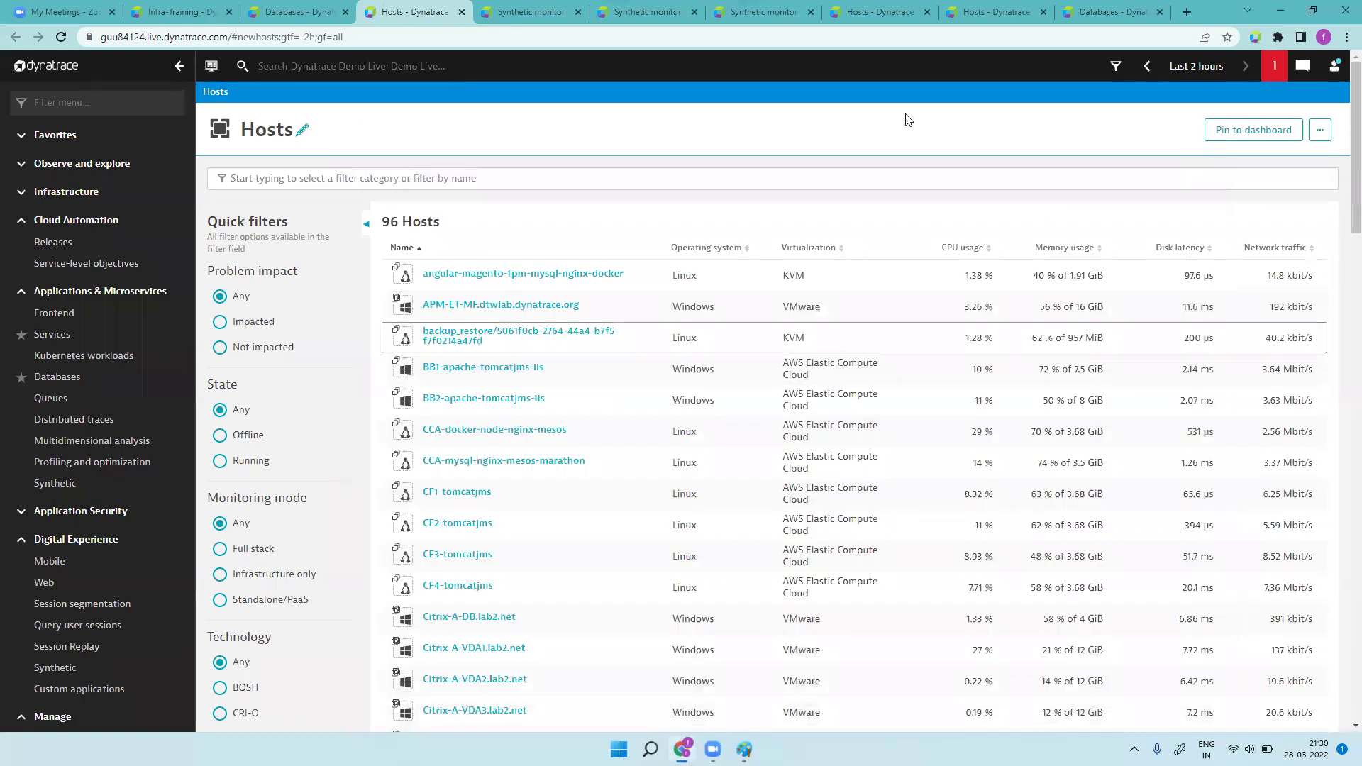
- Return to the Infra-Training dashboard tab and upload the "host" picture from the Desktop into the Image tile
click(305, 13)
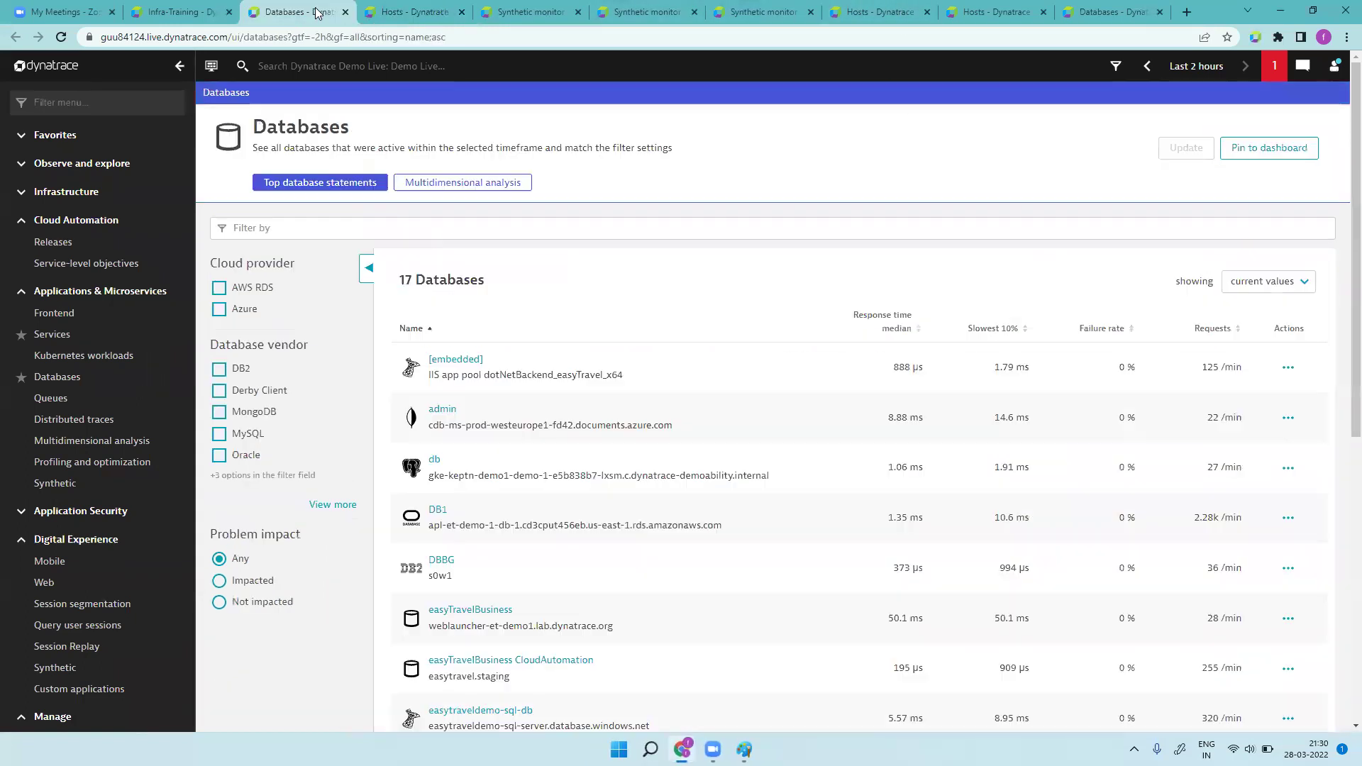
click(205, 8)
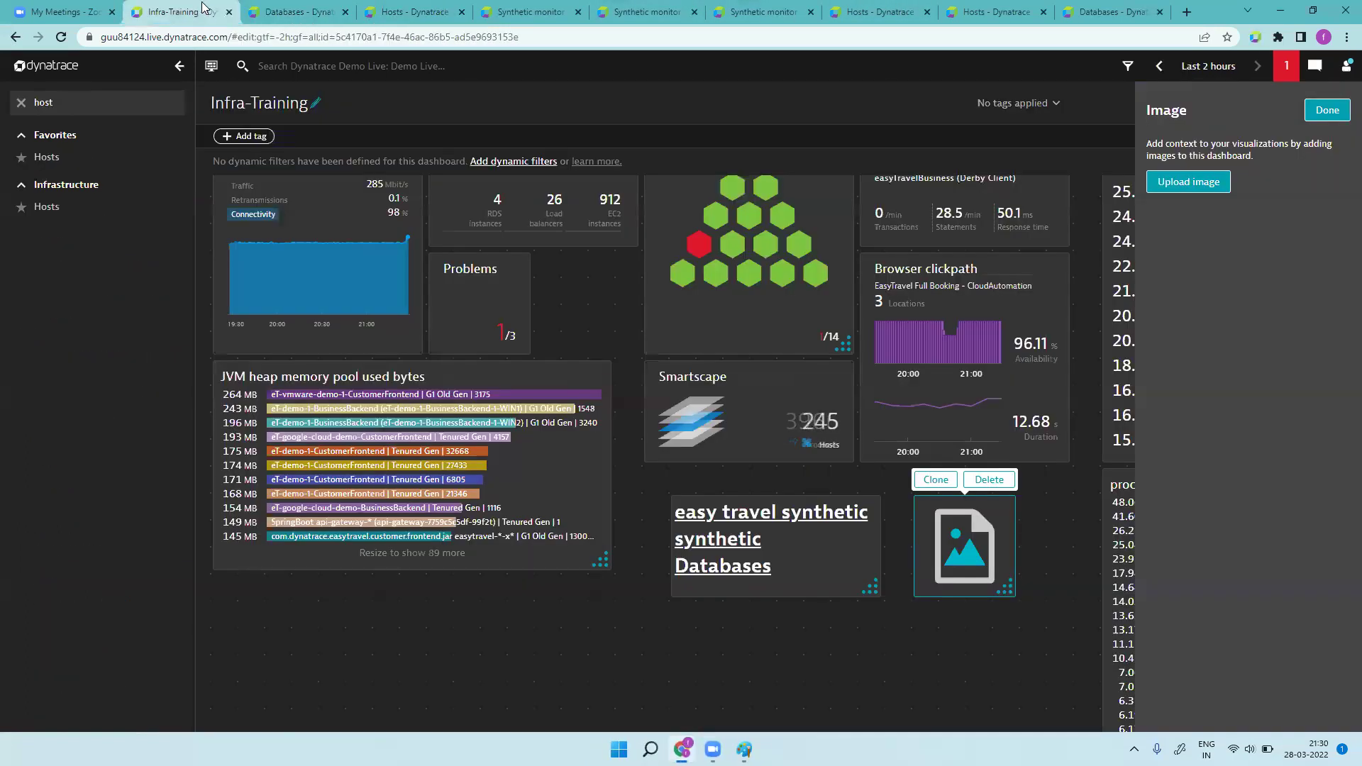
click(1191, 183)
click(243, 164)
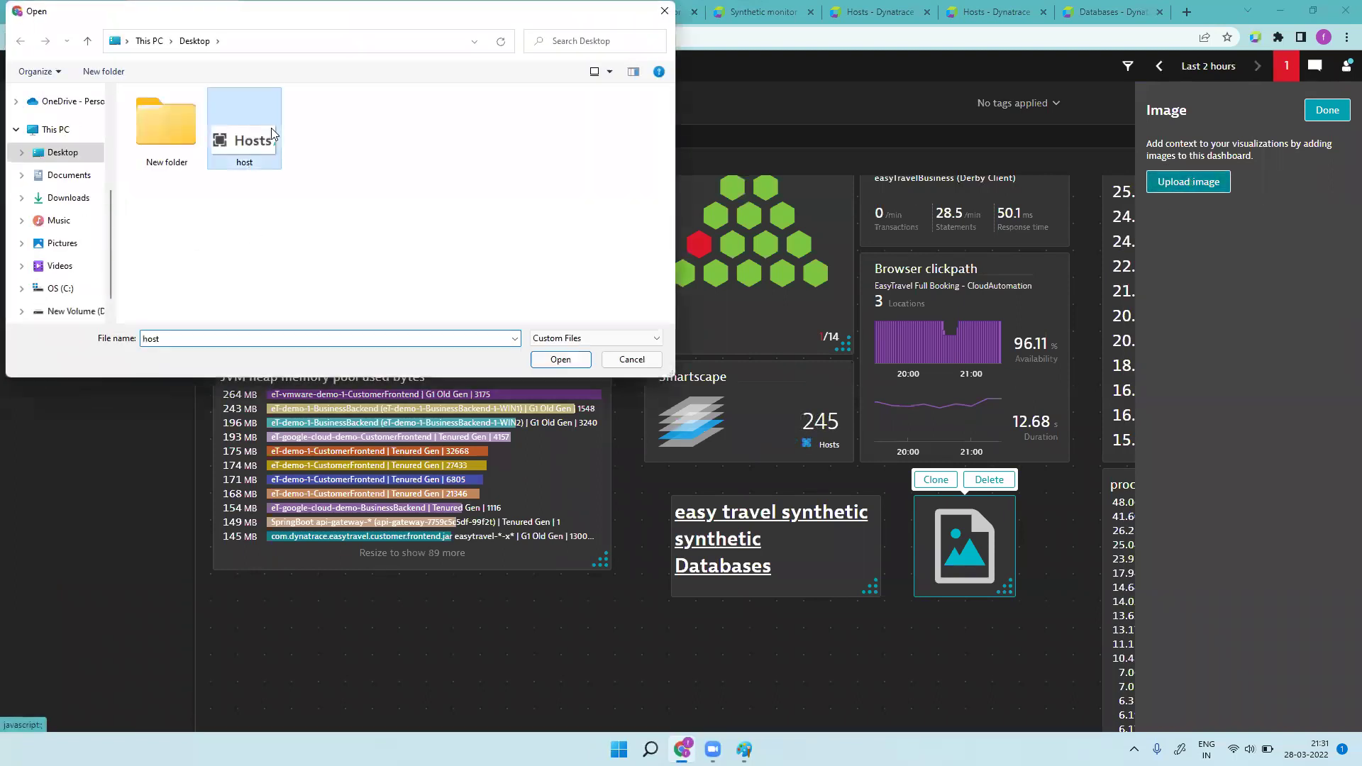
click(566, 361)
- Place the Hosts image tile directly below the Browser clickpath tile, widen it to that tile's width and finish editing the dashboard
drag(1003, 597, 1029, 585)
mouse_move(994, 502)
mouse_down()
mouse_move(936, 477)
mouse_move(947, 488)
mouse_up()
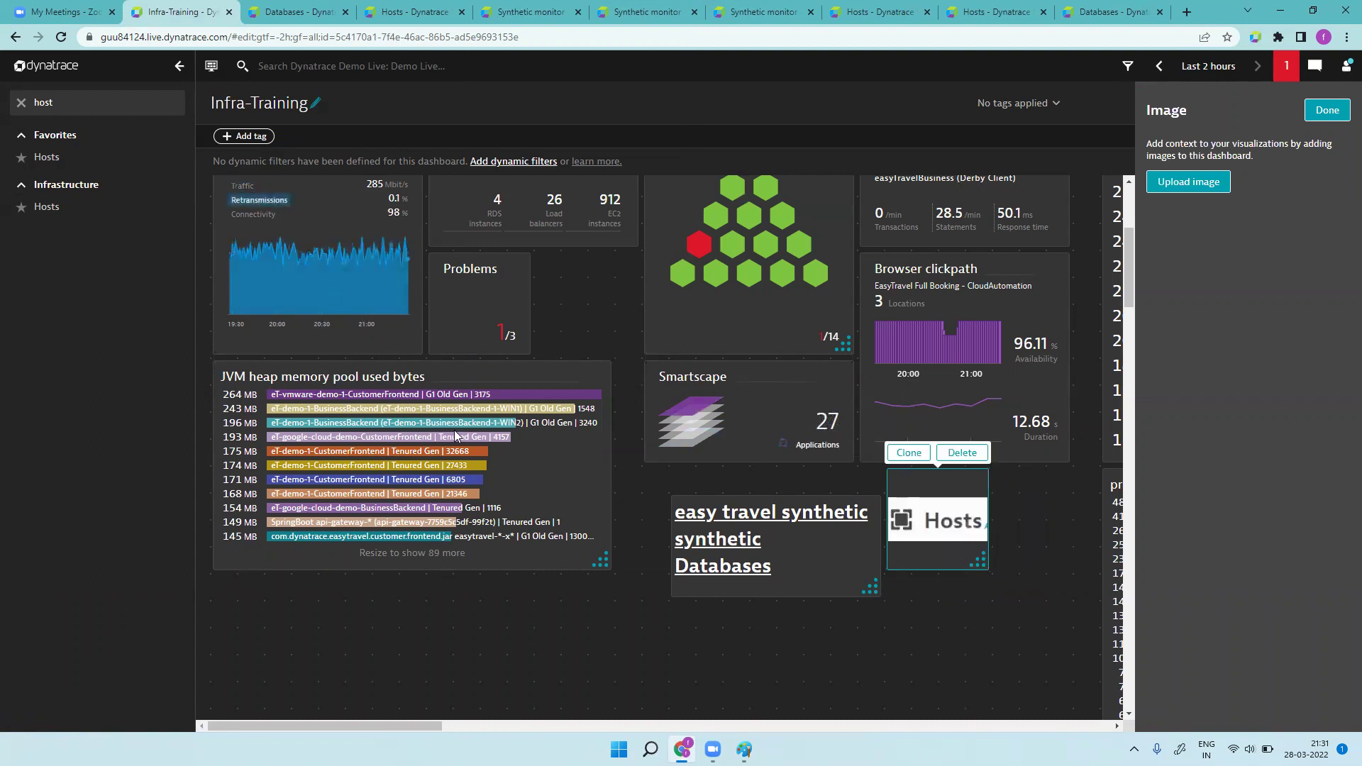
scroll(456, 435, up, 4)
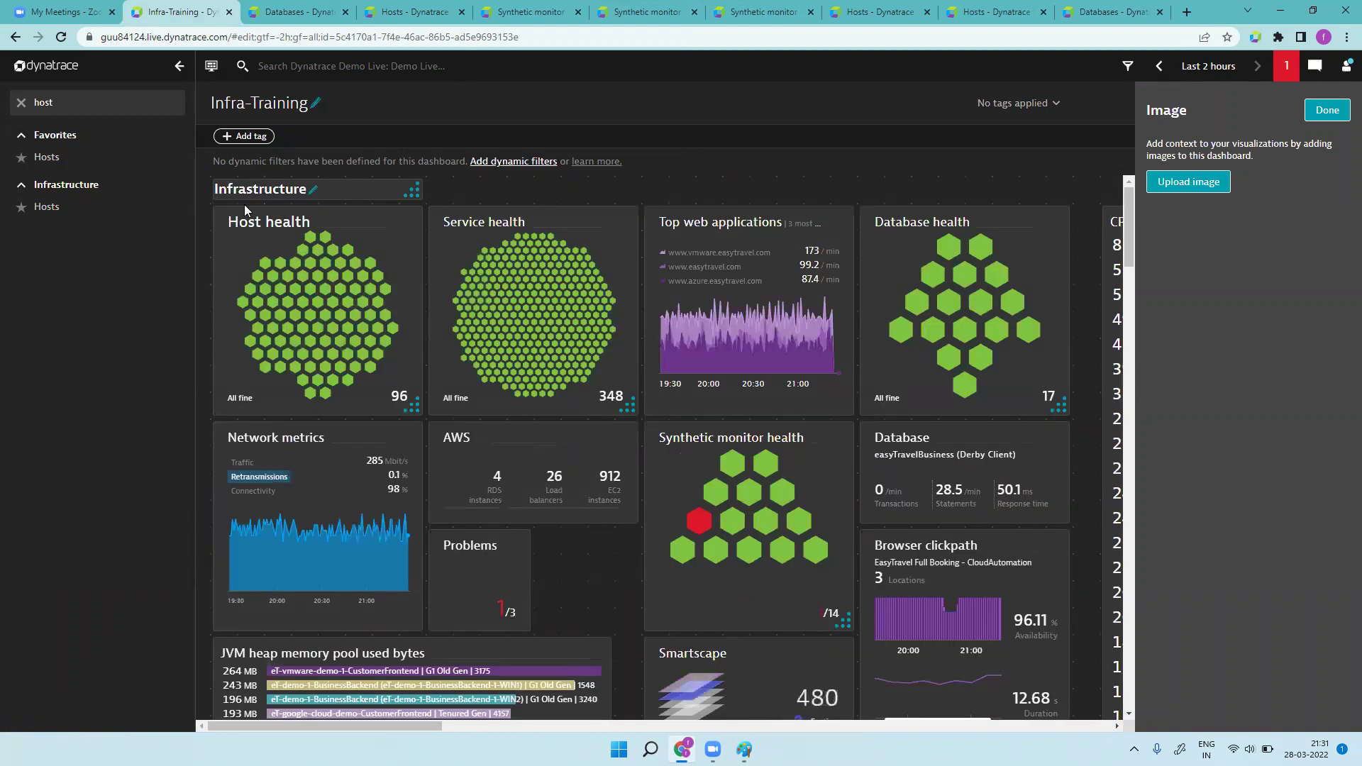
scroll(875, 562, down, 5)
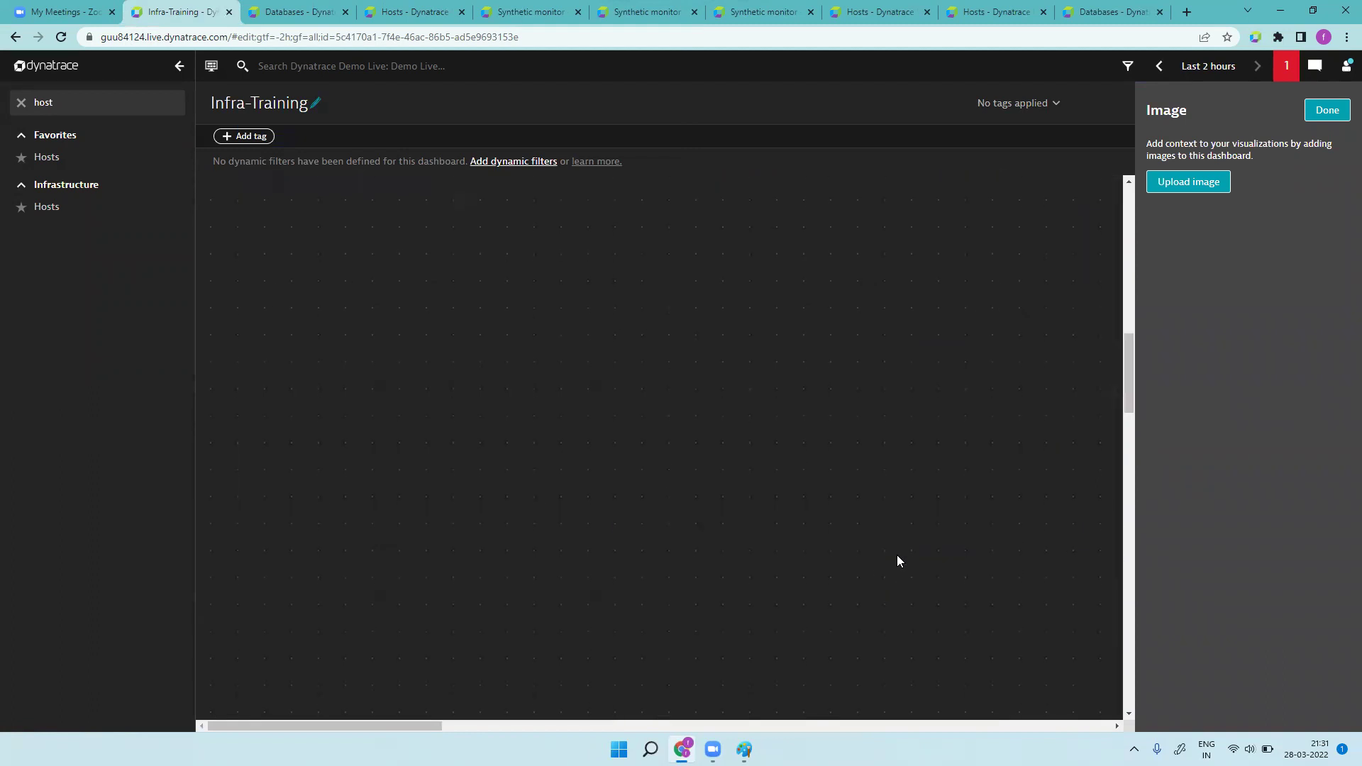
scroll(897, 560, up, 3)
drag(999, 467, 1064, 473)
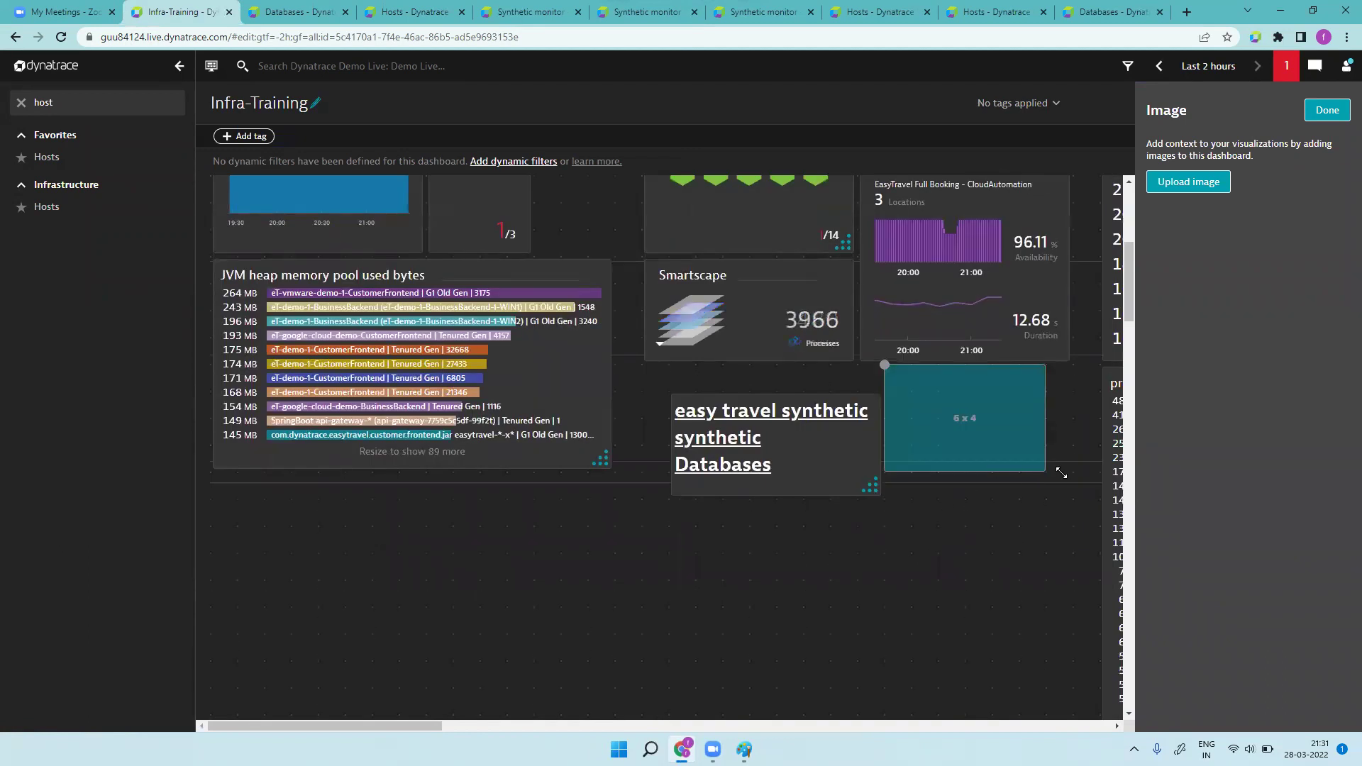
click(1008, 533)
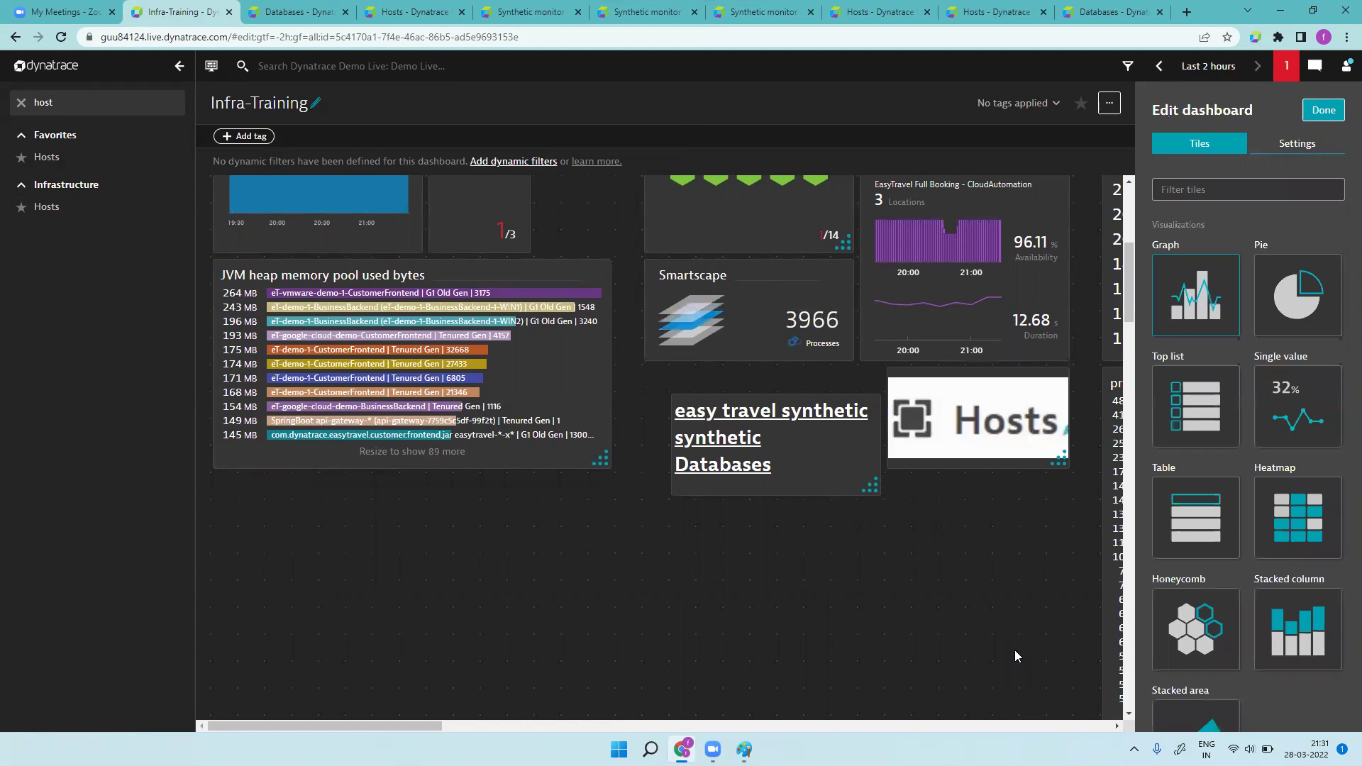
click(1323, 110)
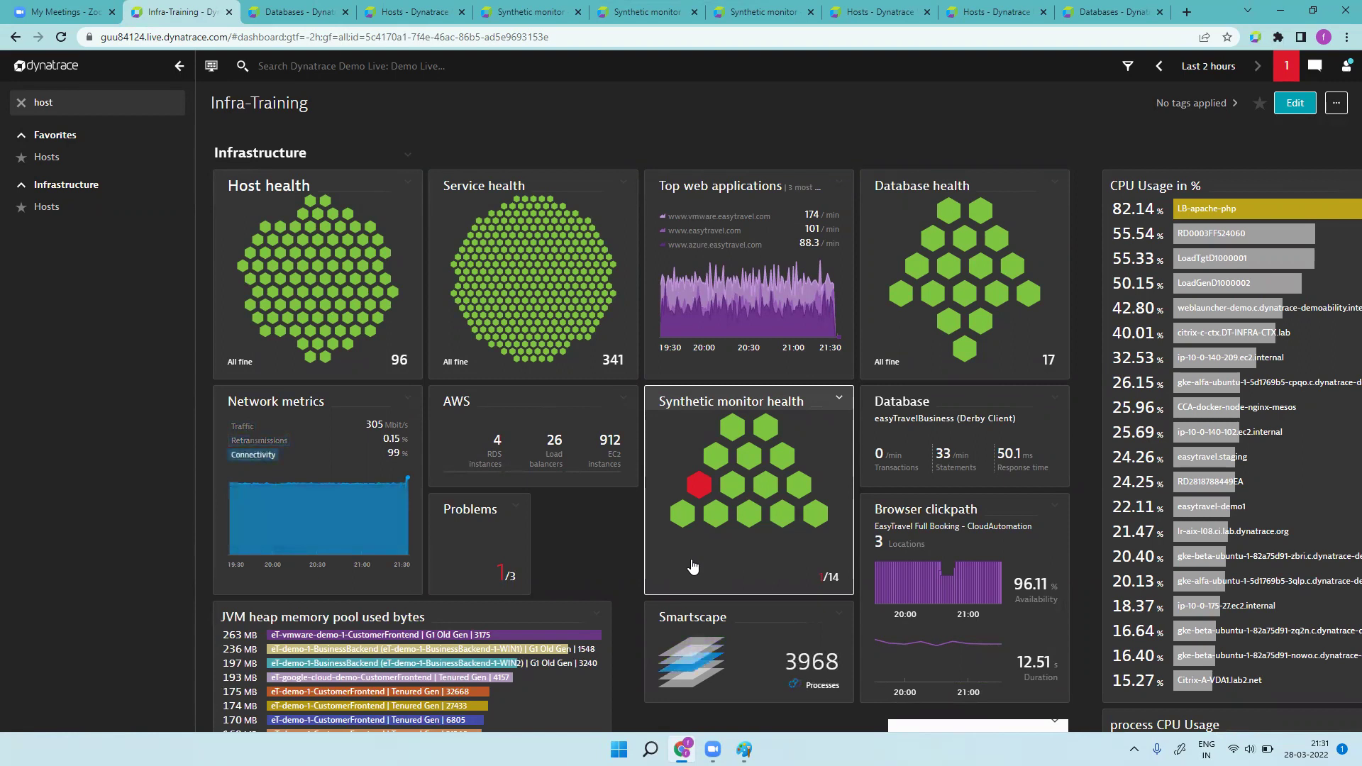
- Filter the navigation menu for "das", open the Dashboards page in a new browser tab and look through its list
click(67, 100)
key(BackSpace)
key(BackSpace)
key(BackSpace)
key(BackSpace)
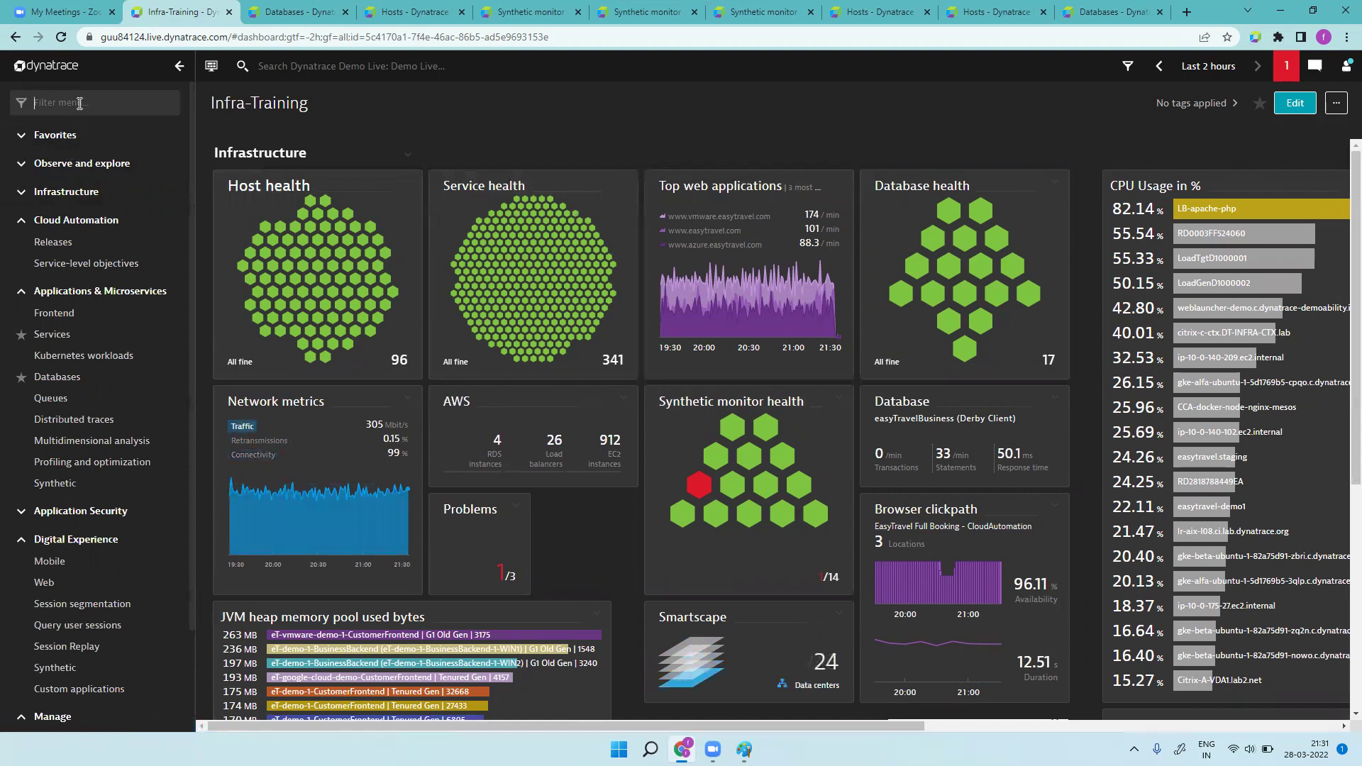
text(dasb)
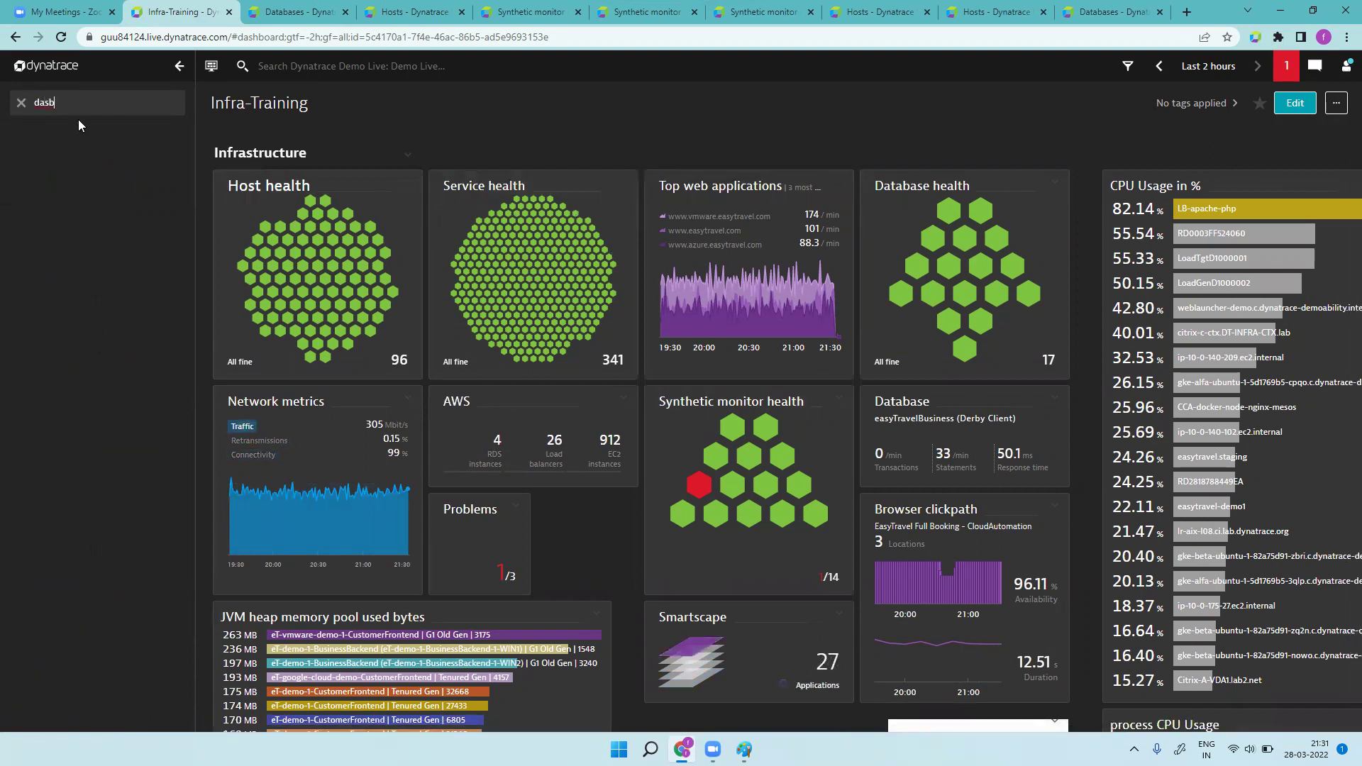
key(BackSpace)
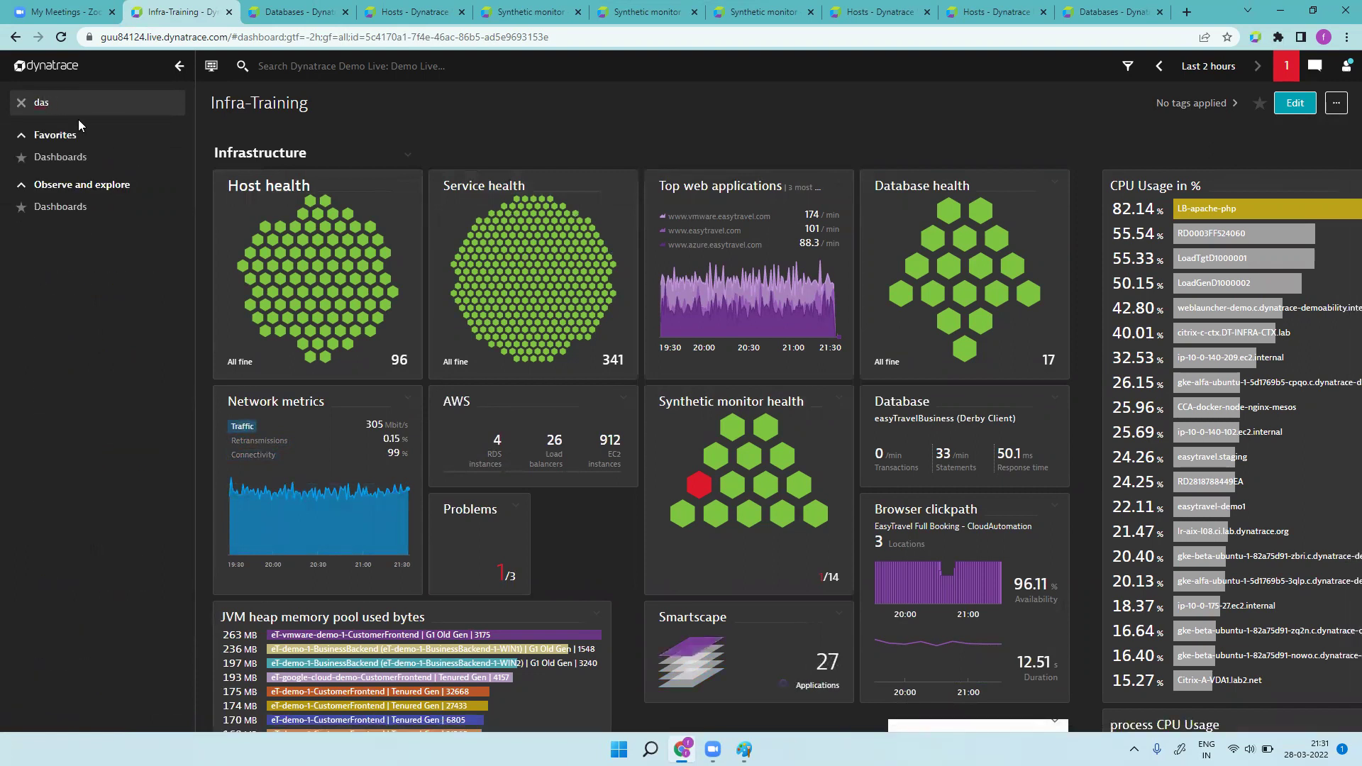
right_click(71, 157)
click(100, 172)
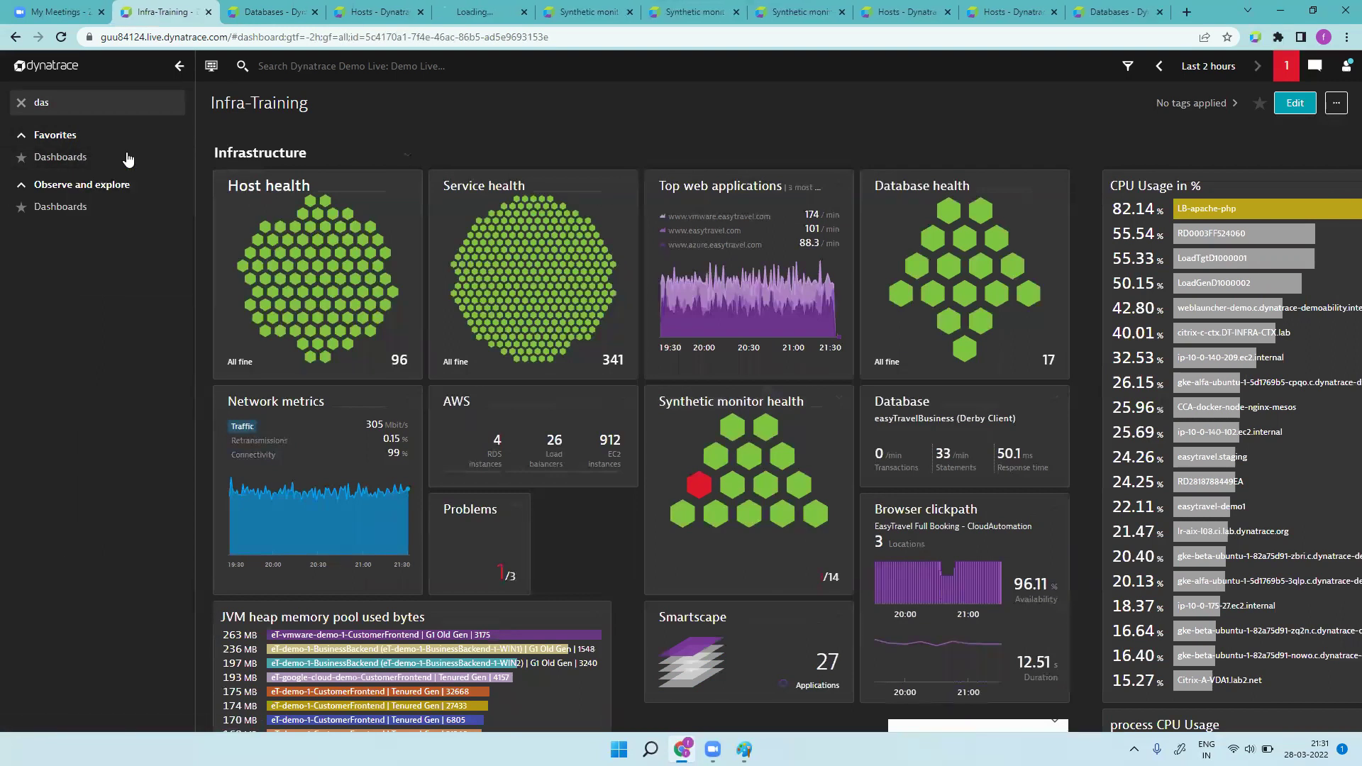
click(480, 10)
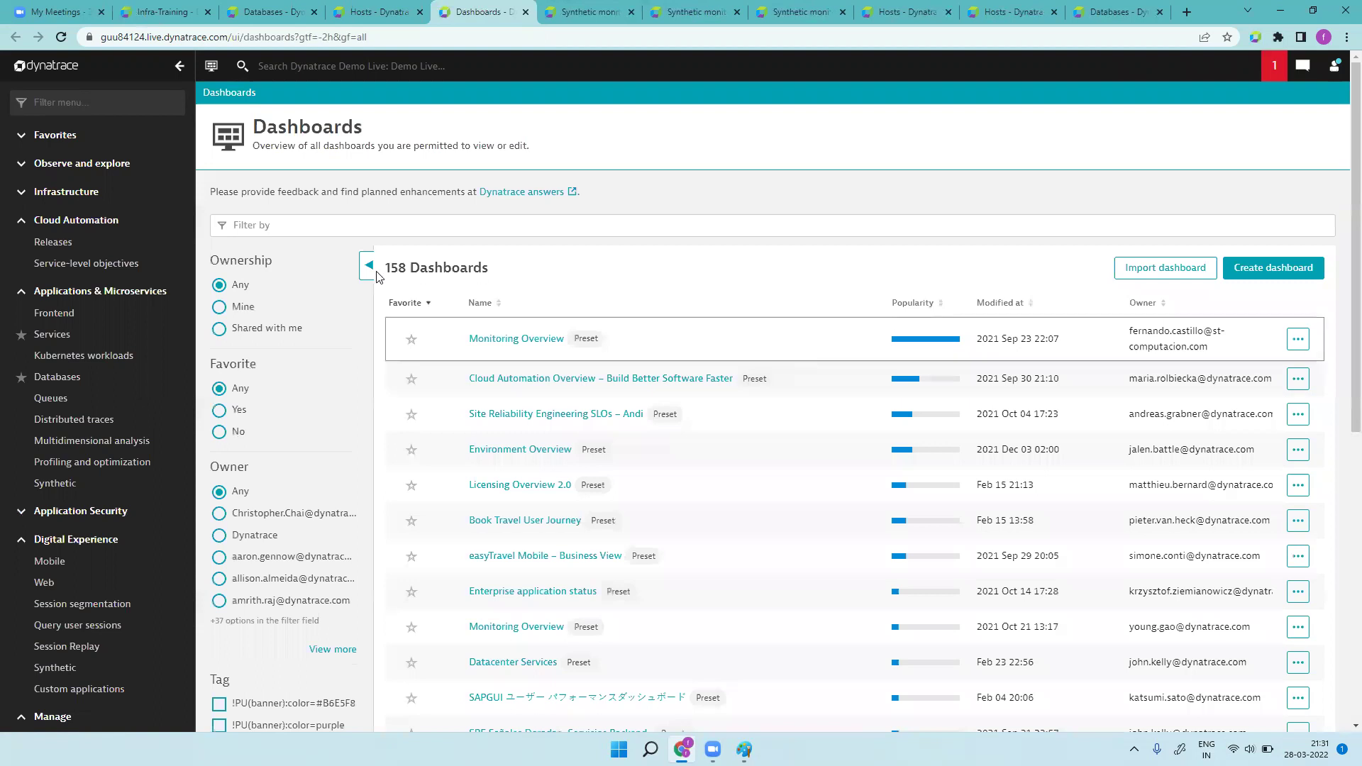
scroll(723, 415, down, 7)
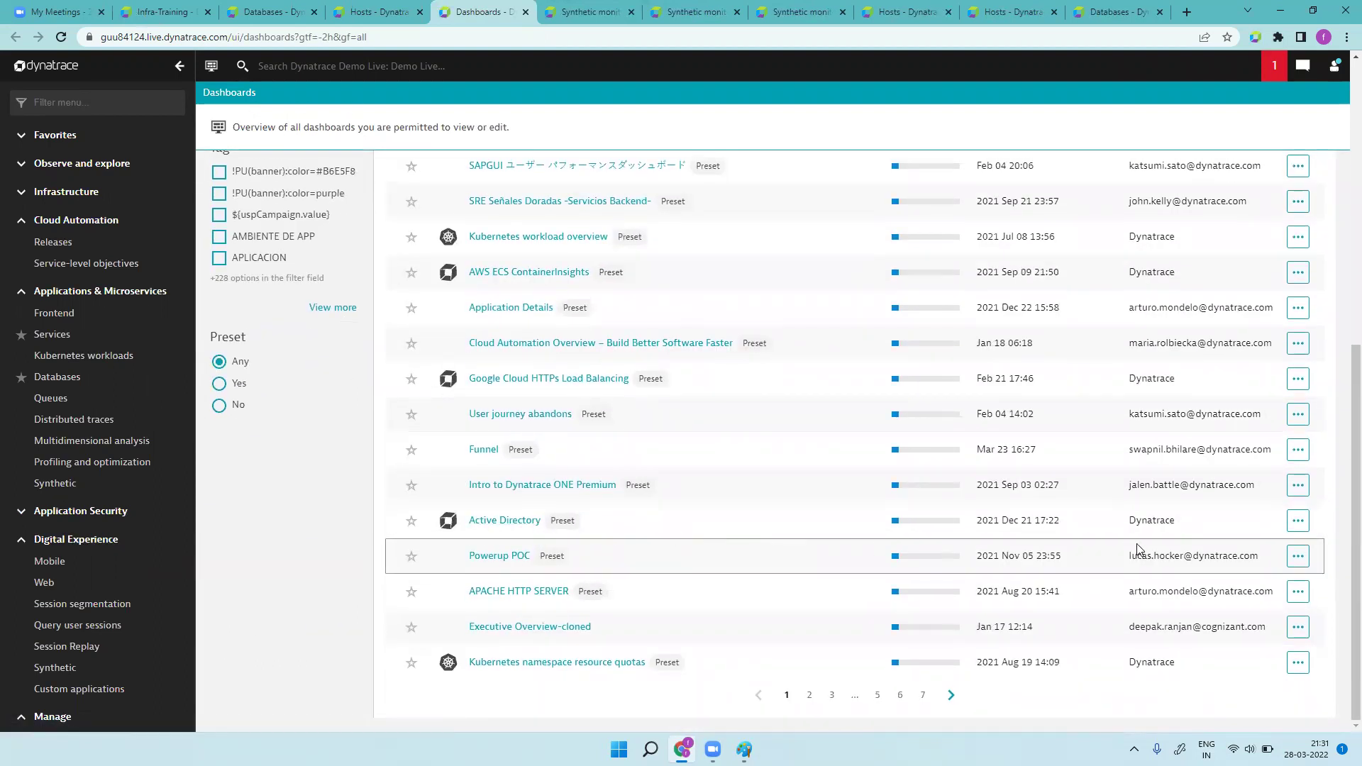
- Return to the Infra-Training dashboard and open its advanced sharing settings
click(371, 11)
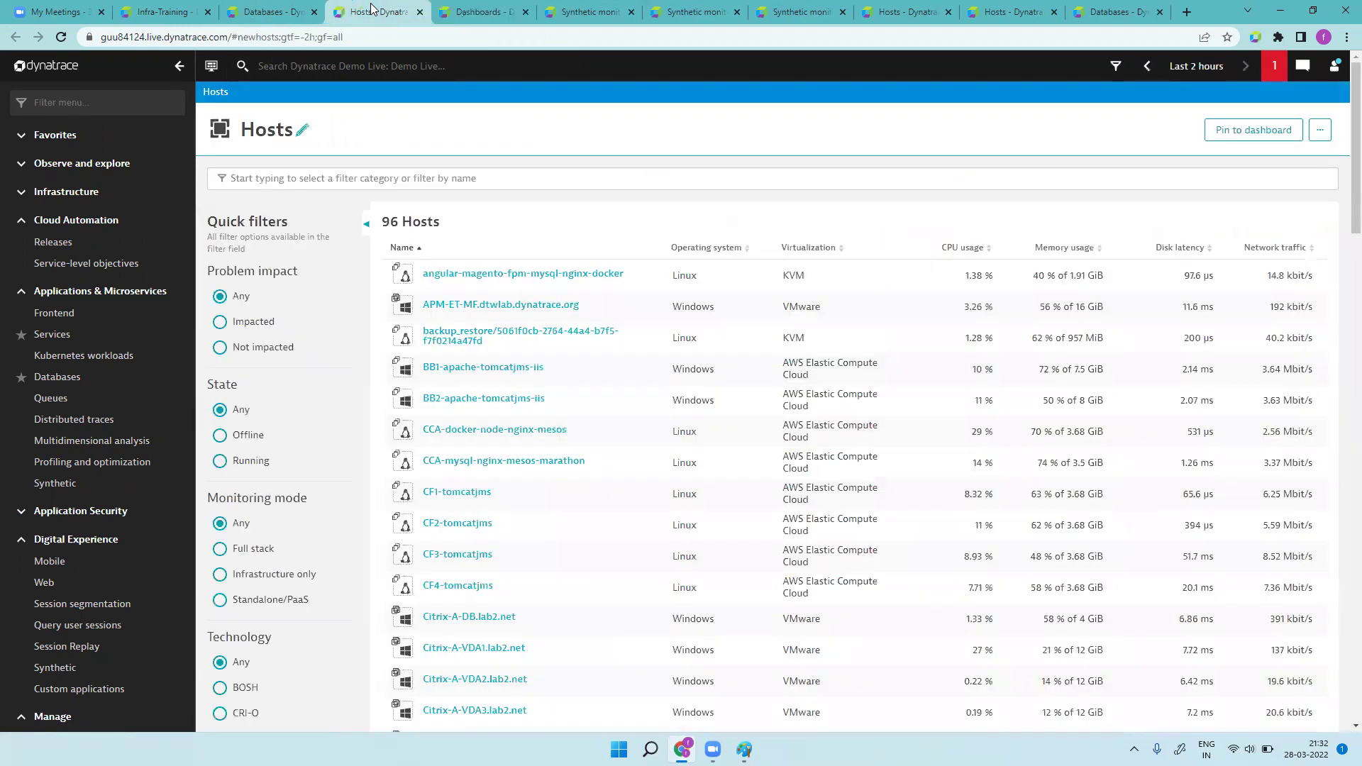
click(174, 9)
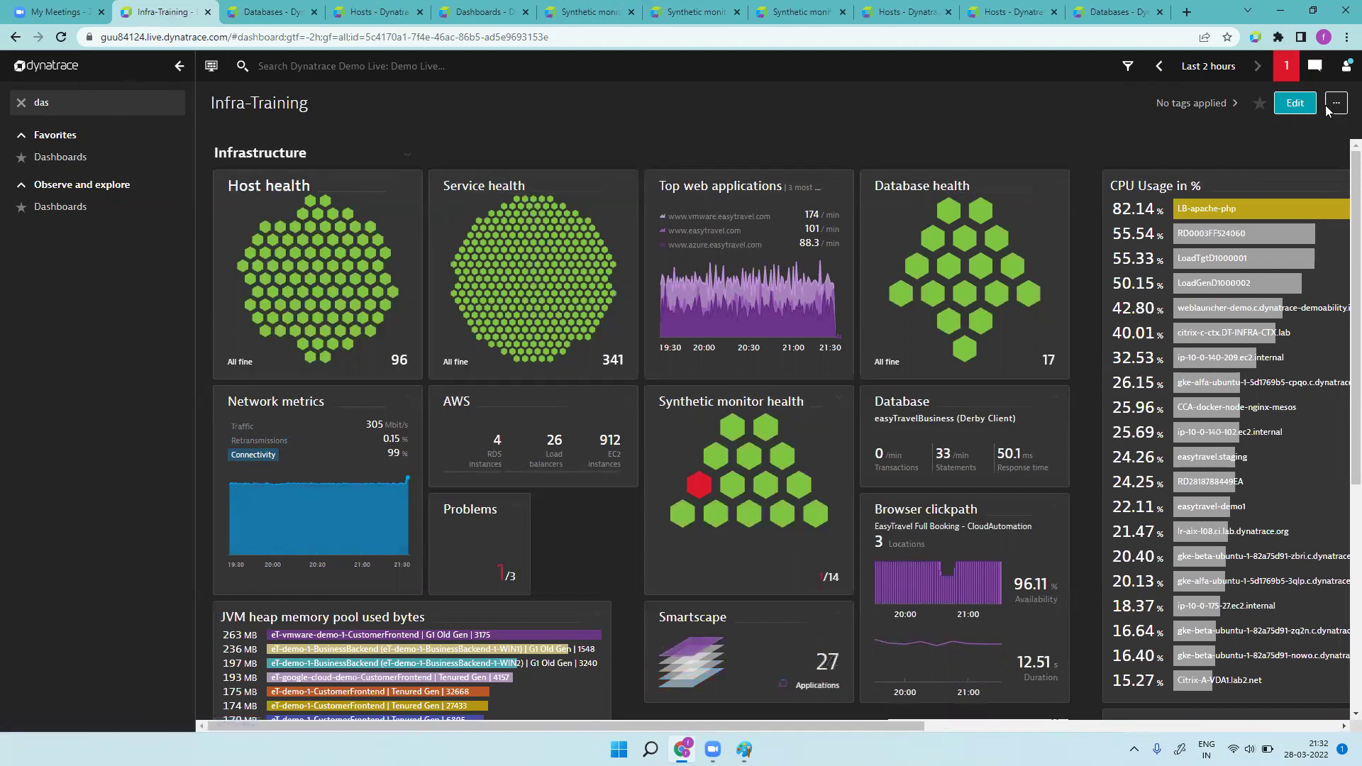
click(1336, 105)
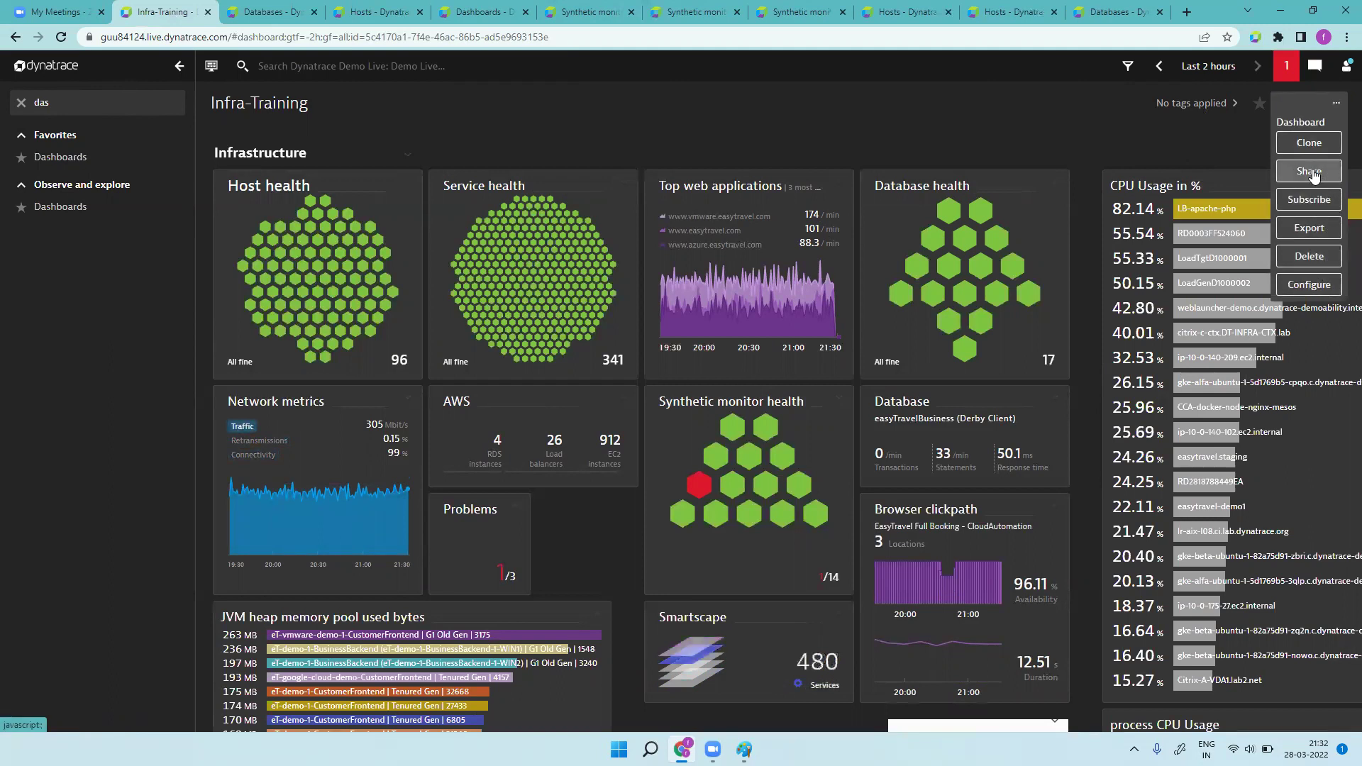
click(1310, 173)
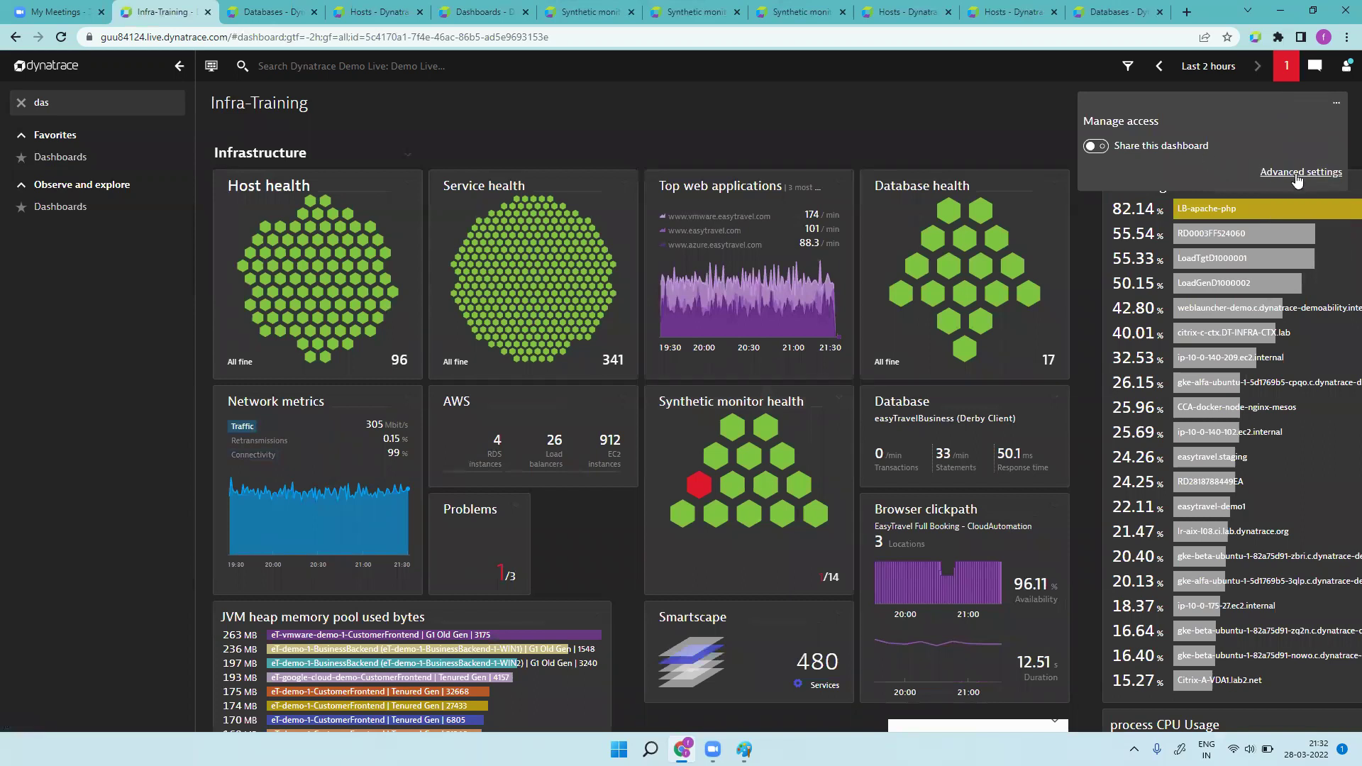
click(1302, 173)
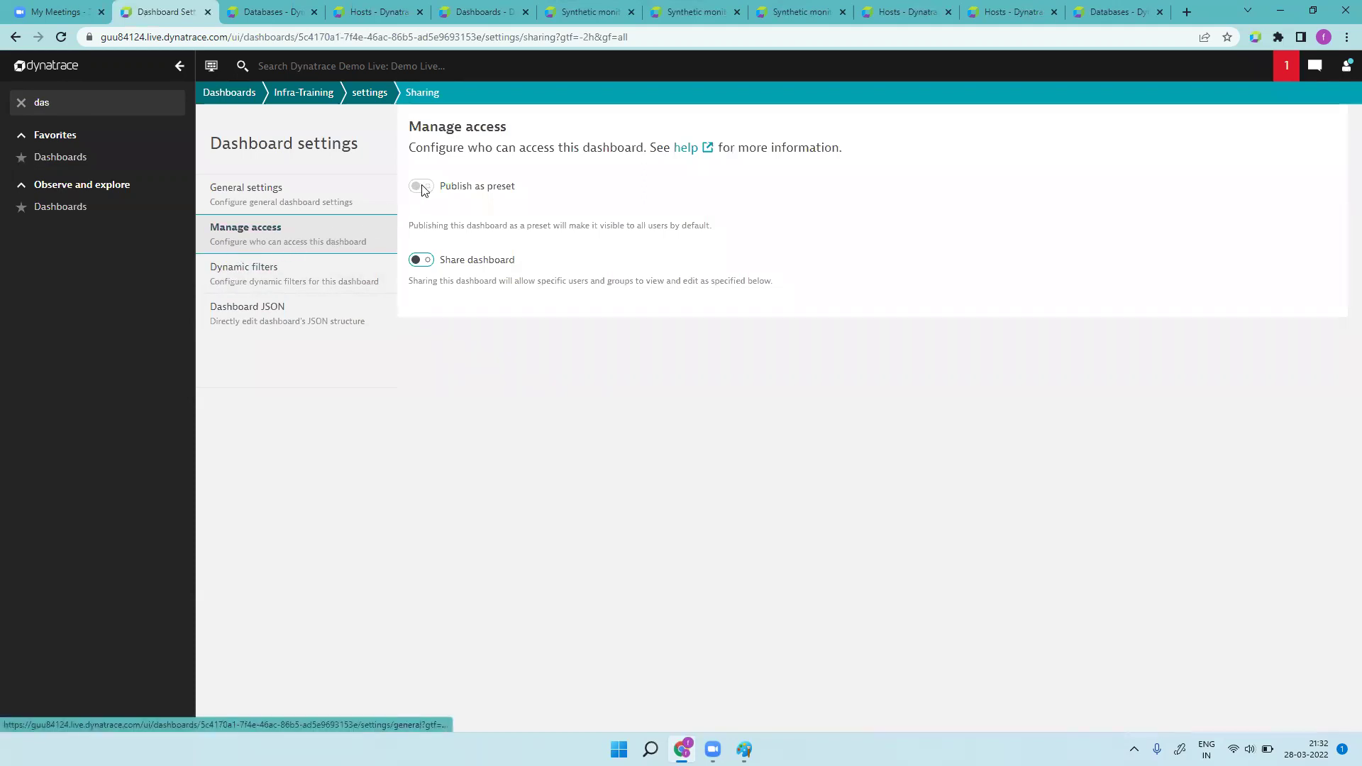
- Look at the dynamic filters settings, return to Manage access and enable Share dashboard
click(305, 276)
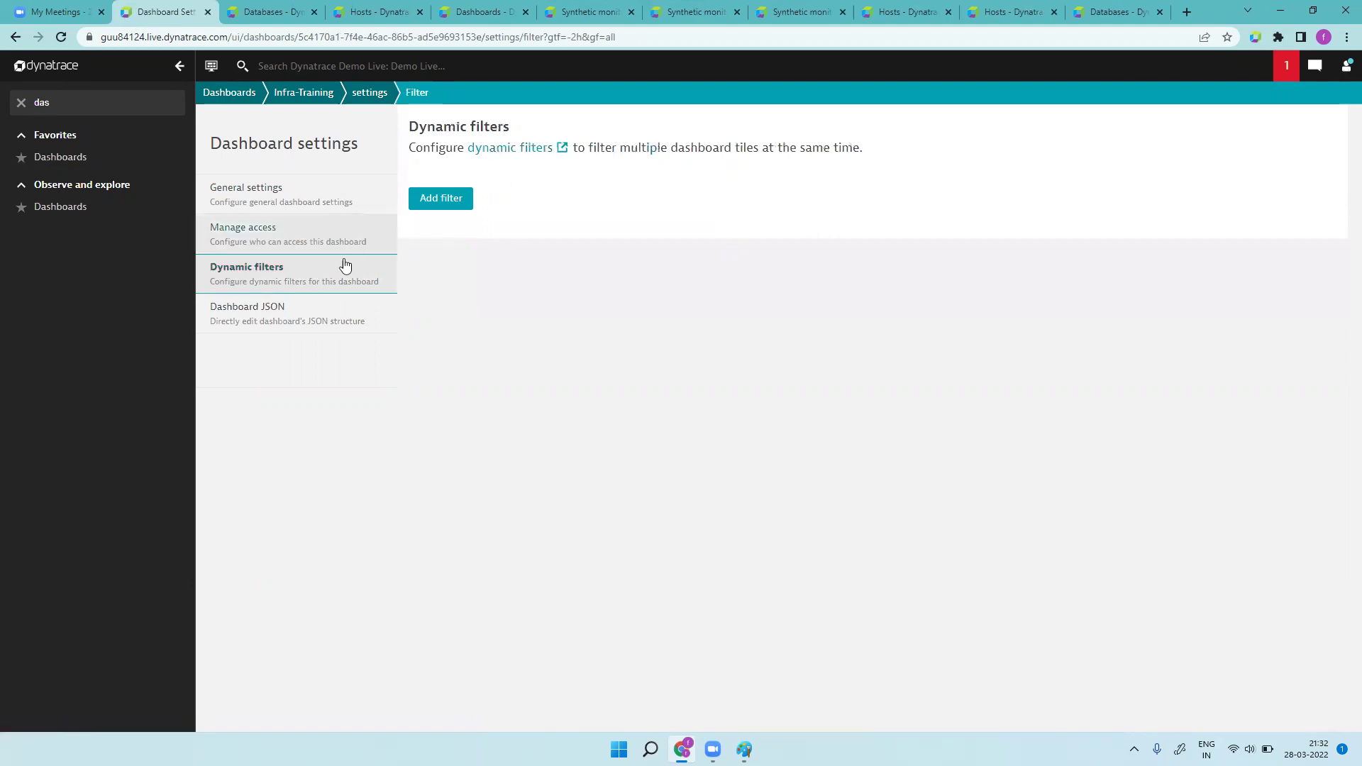
click(309, 236)
click(424, 260)
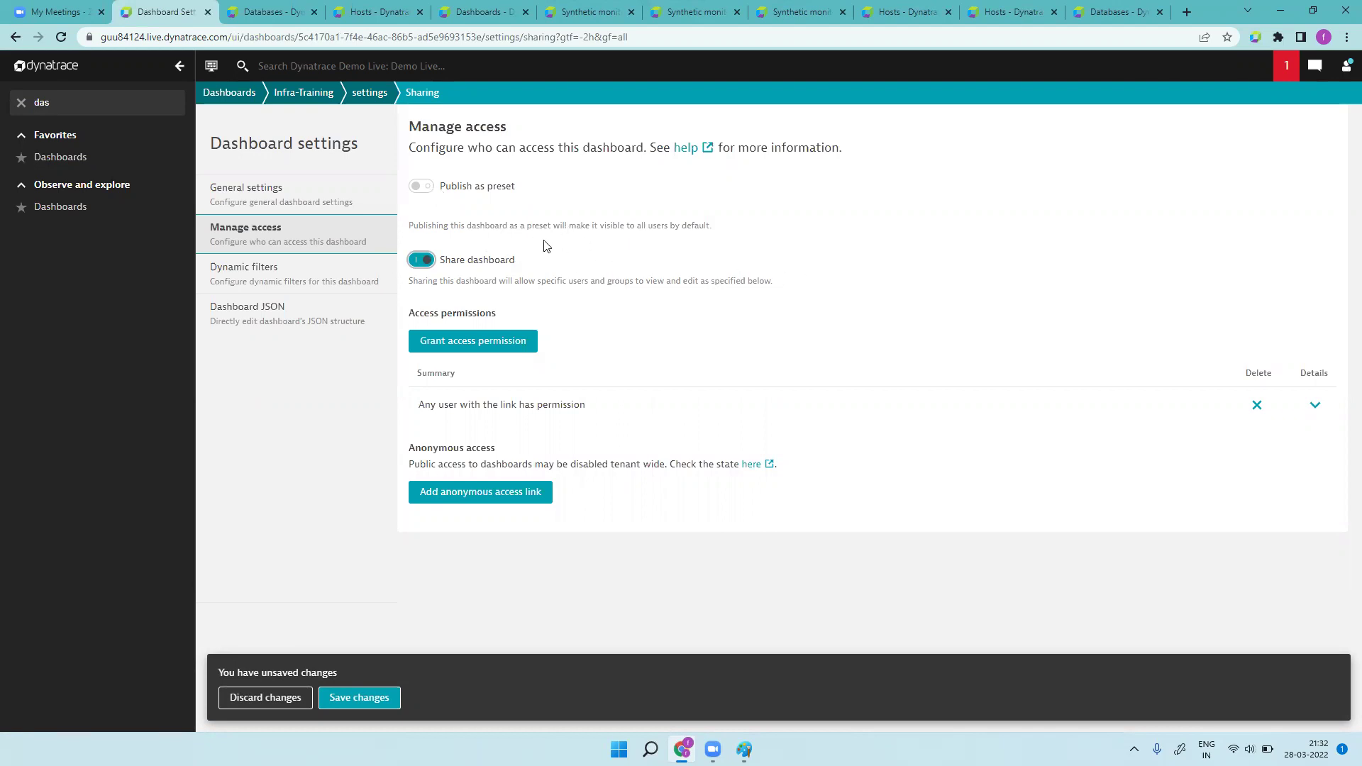
drag(722, 231, 410, 226)
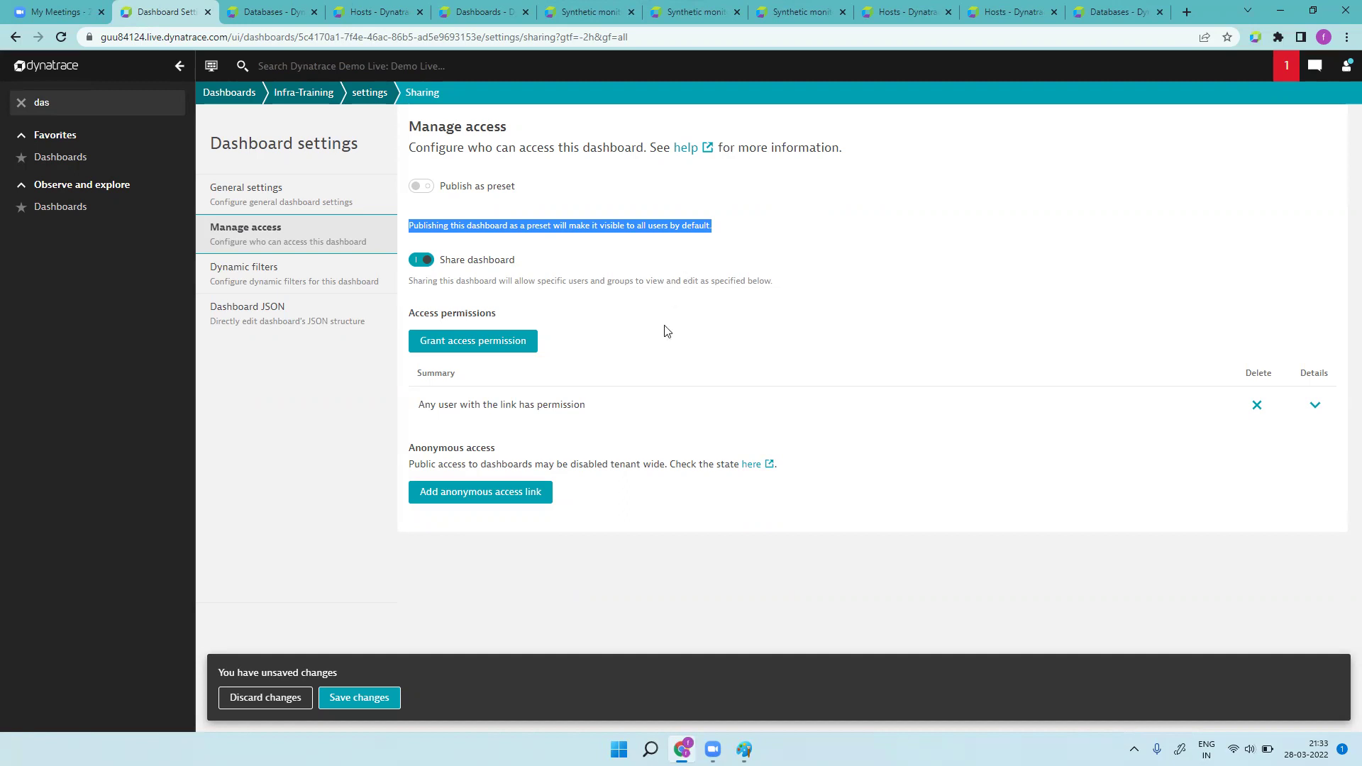
- Add an access permission for a specific group and set the user group to Monitoring admin
click(505, 345)
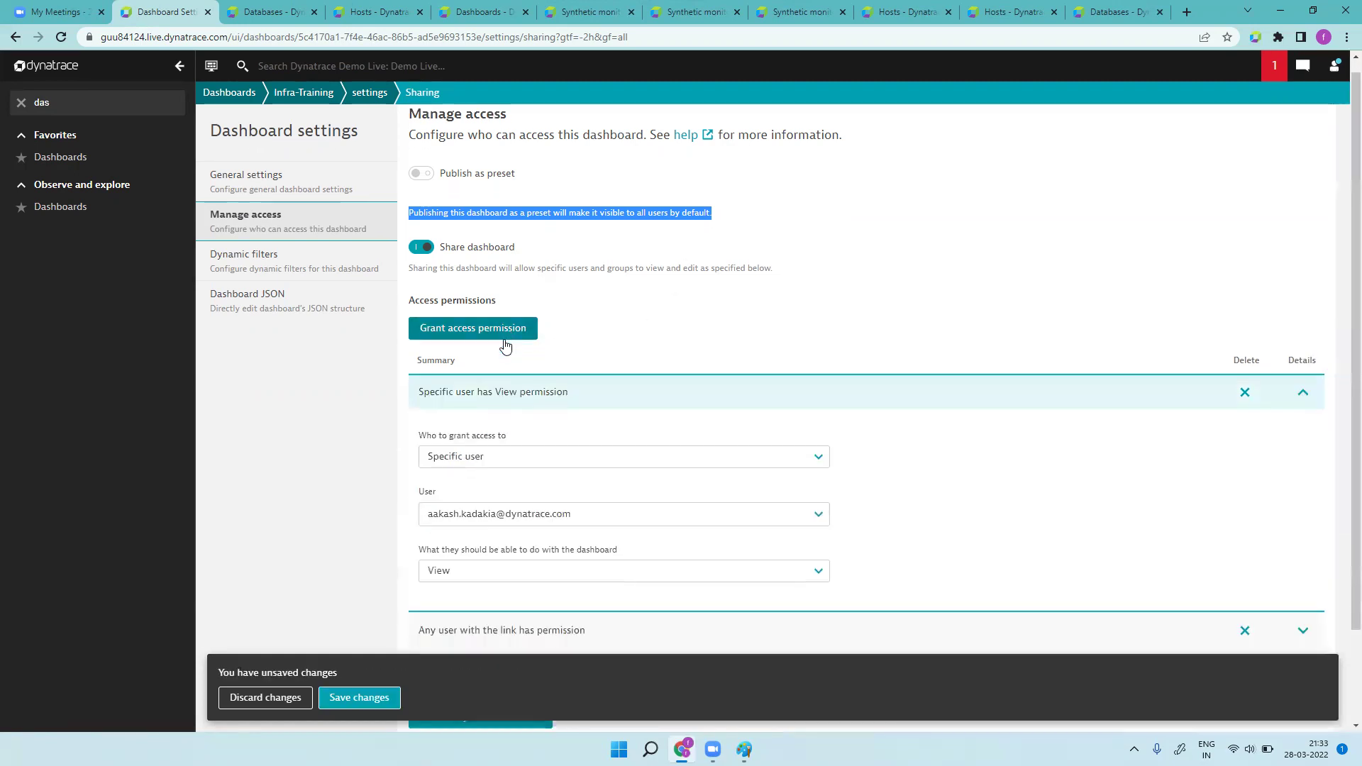
click(561, 462)
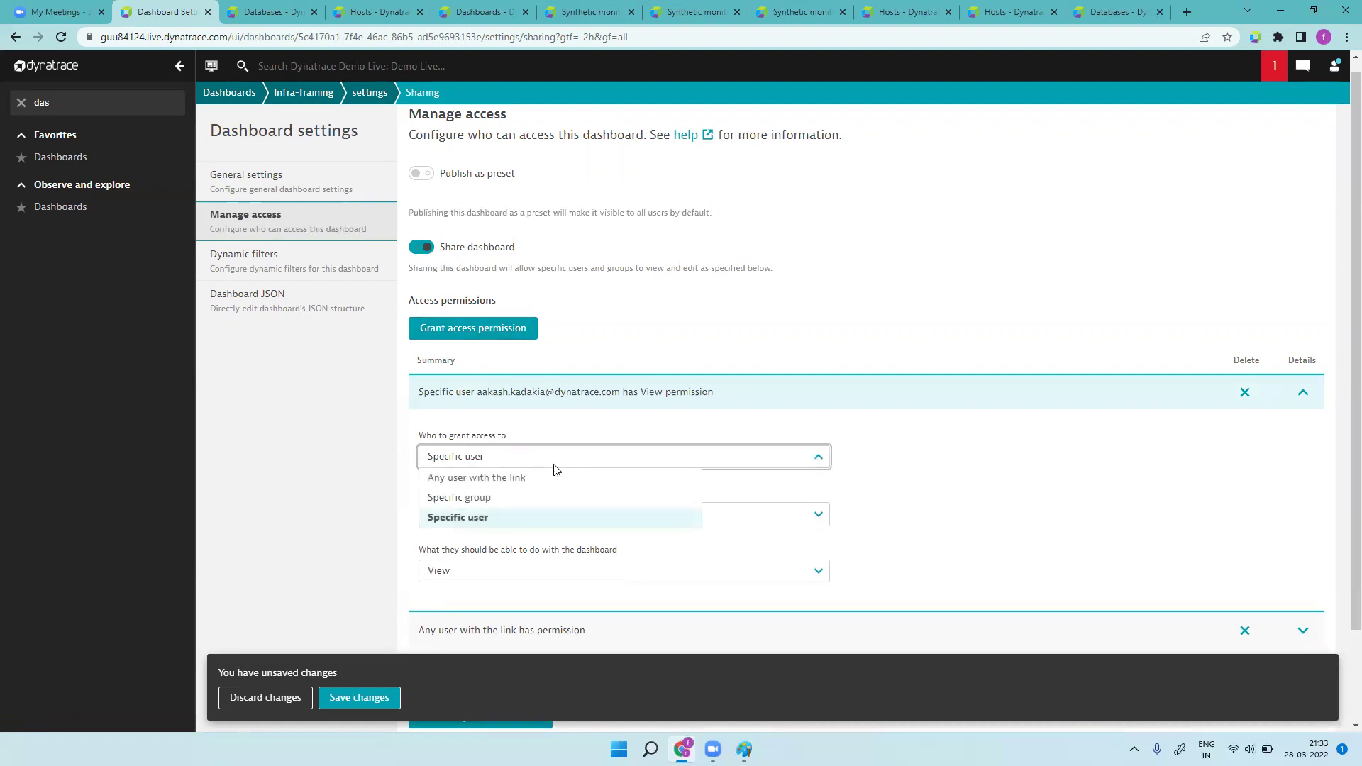
click(538, 498)
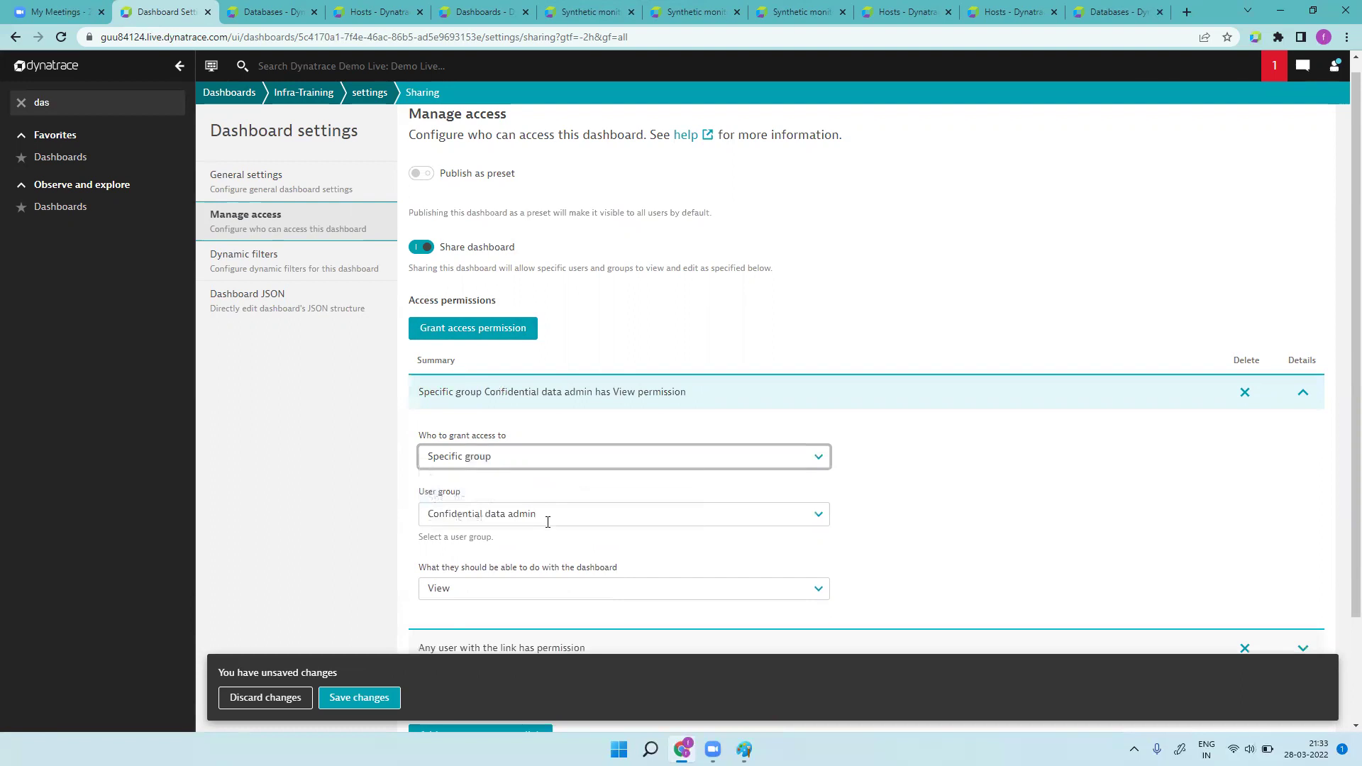
click(548, 521)
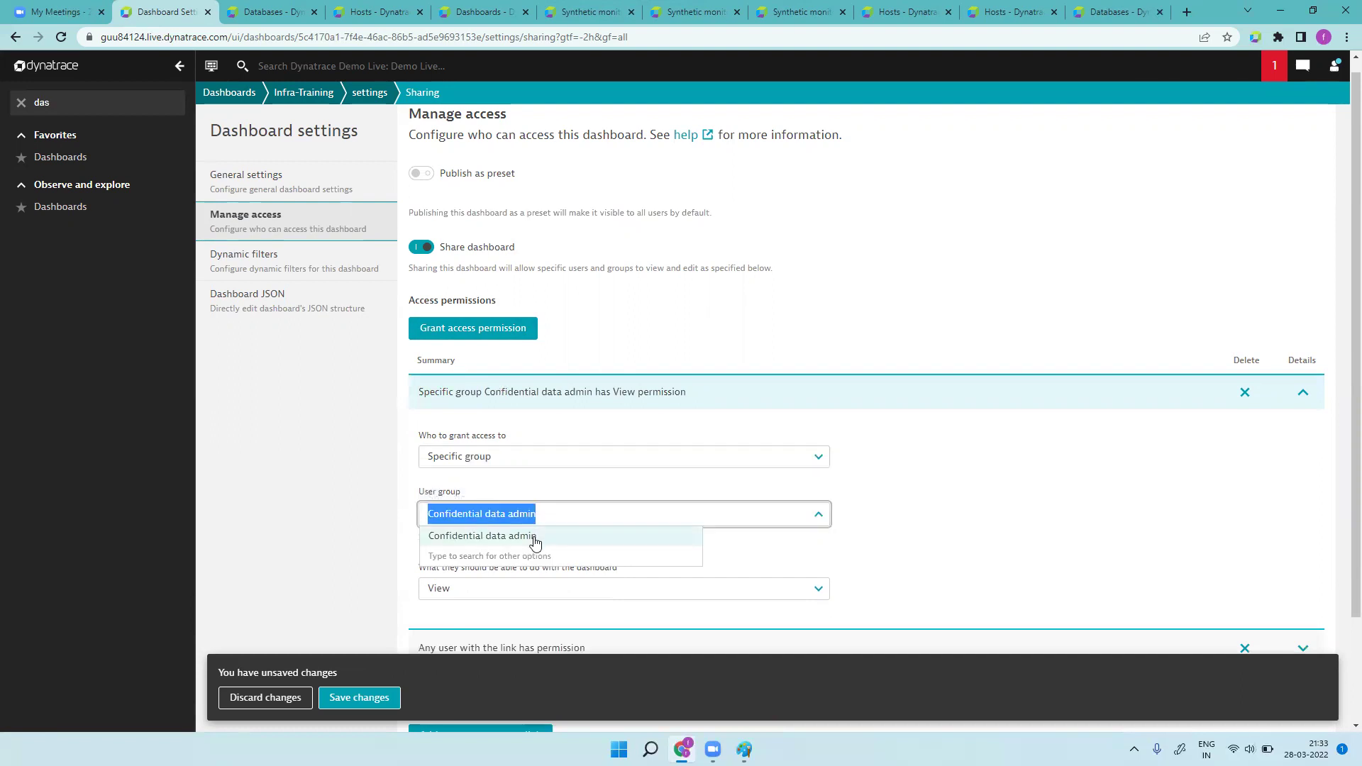
click(935, 502)
scroll(936, 470, down, 2)
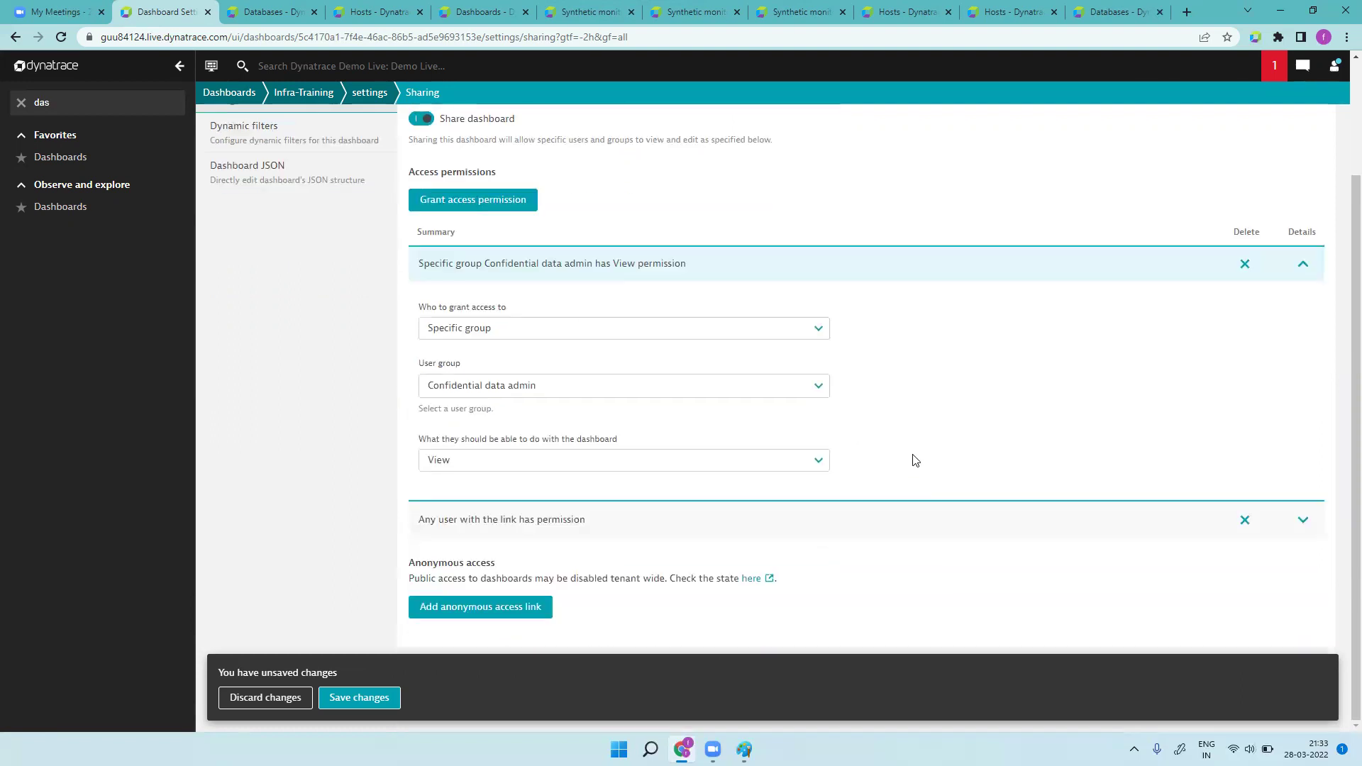
click(823, 389)
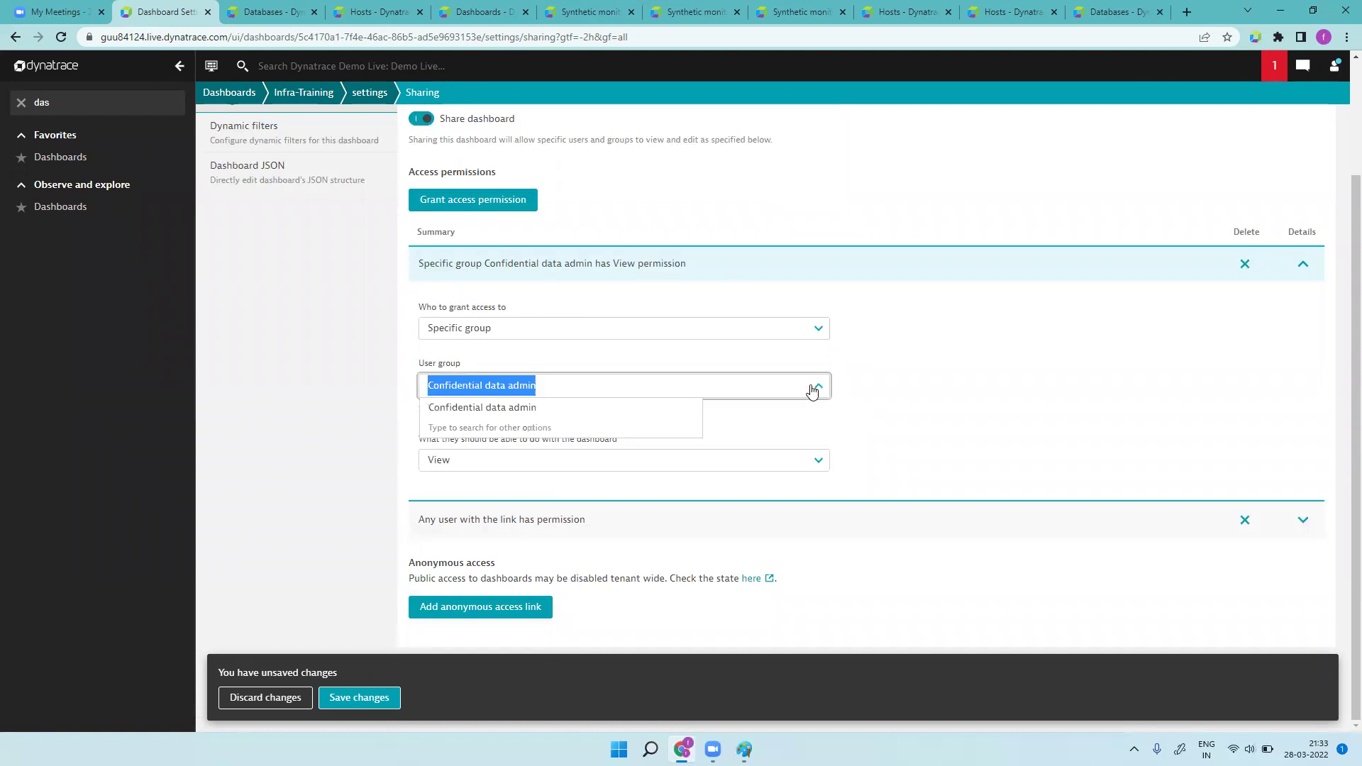
key(BackSpace)
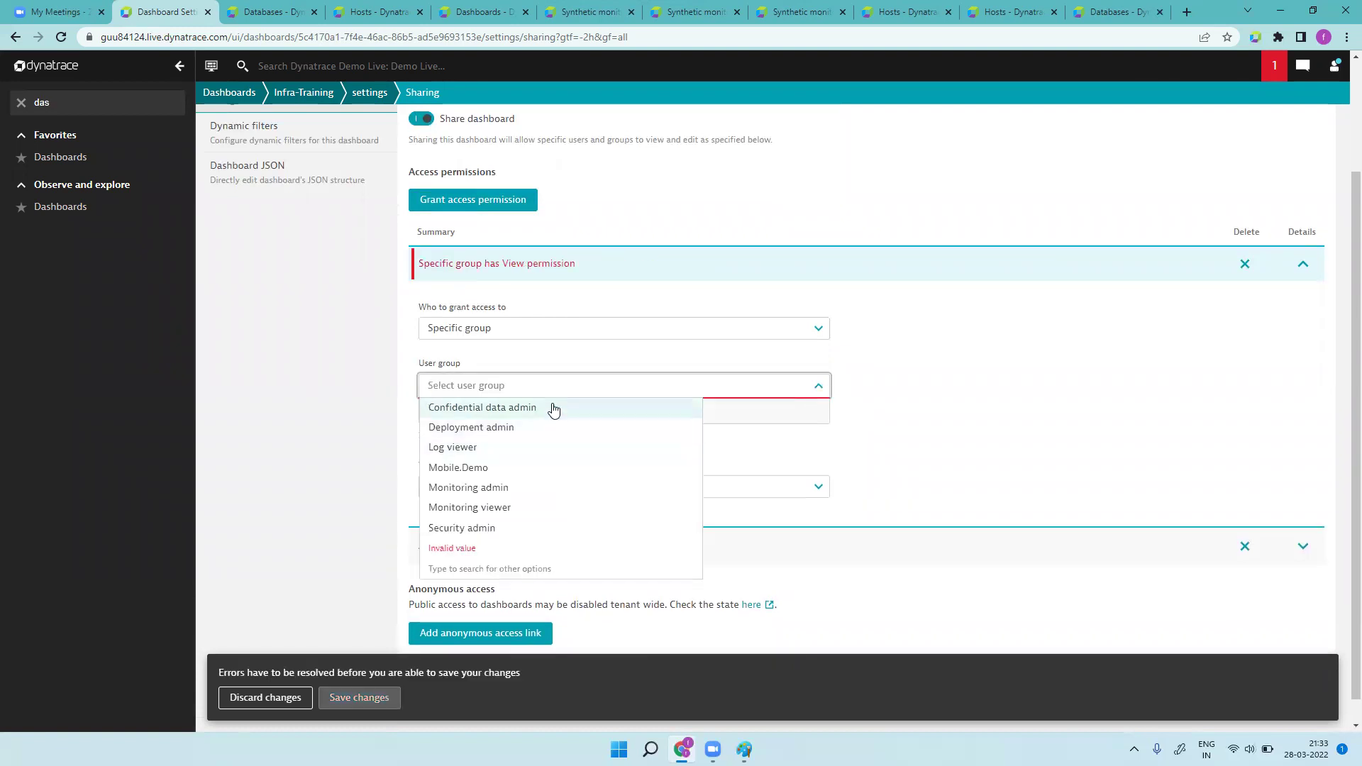
click(544, 490)
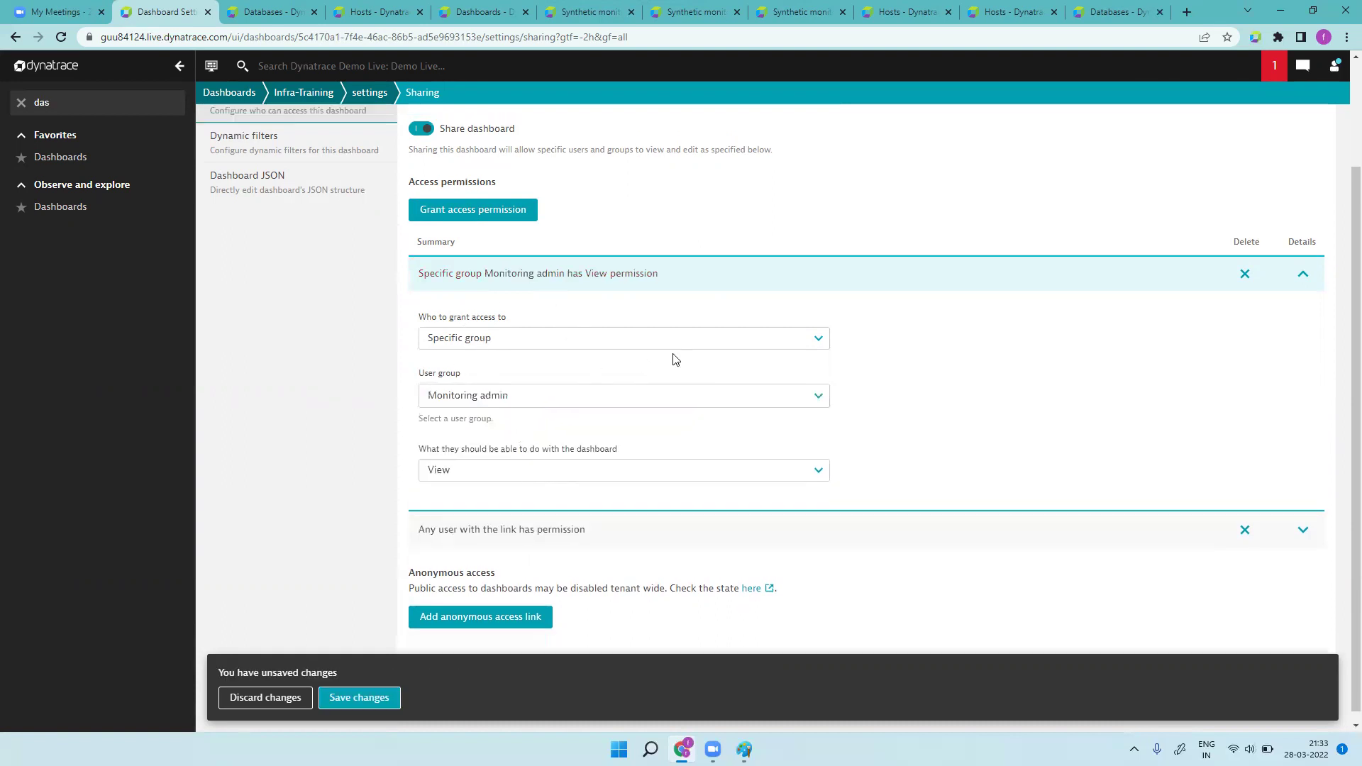
- Set what the Monitoring admin group can do with the dashboard to Edit
scroll(674, 359, up, 2)
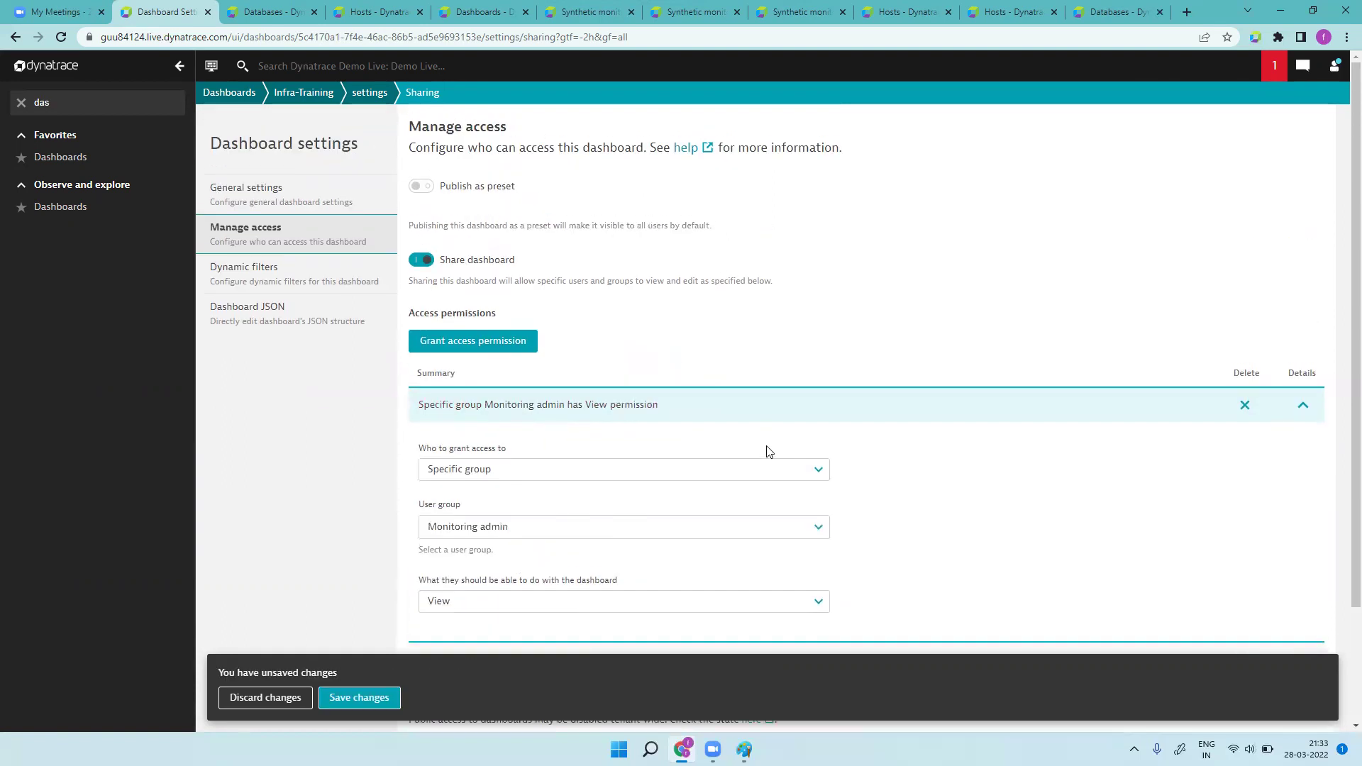
scroll(766, 450, down, 2)
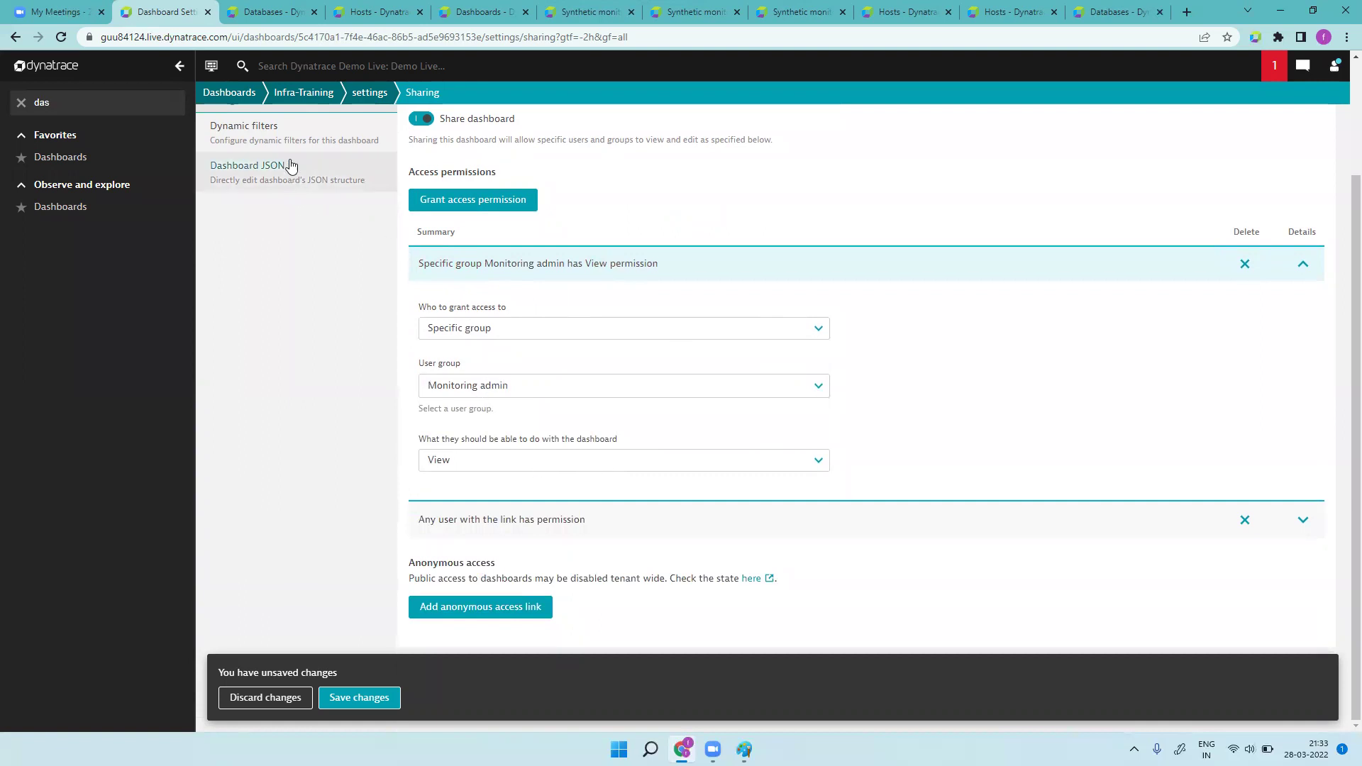
click(533, 469)
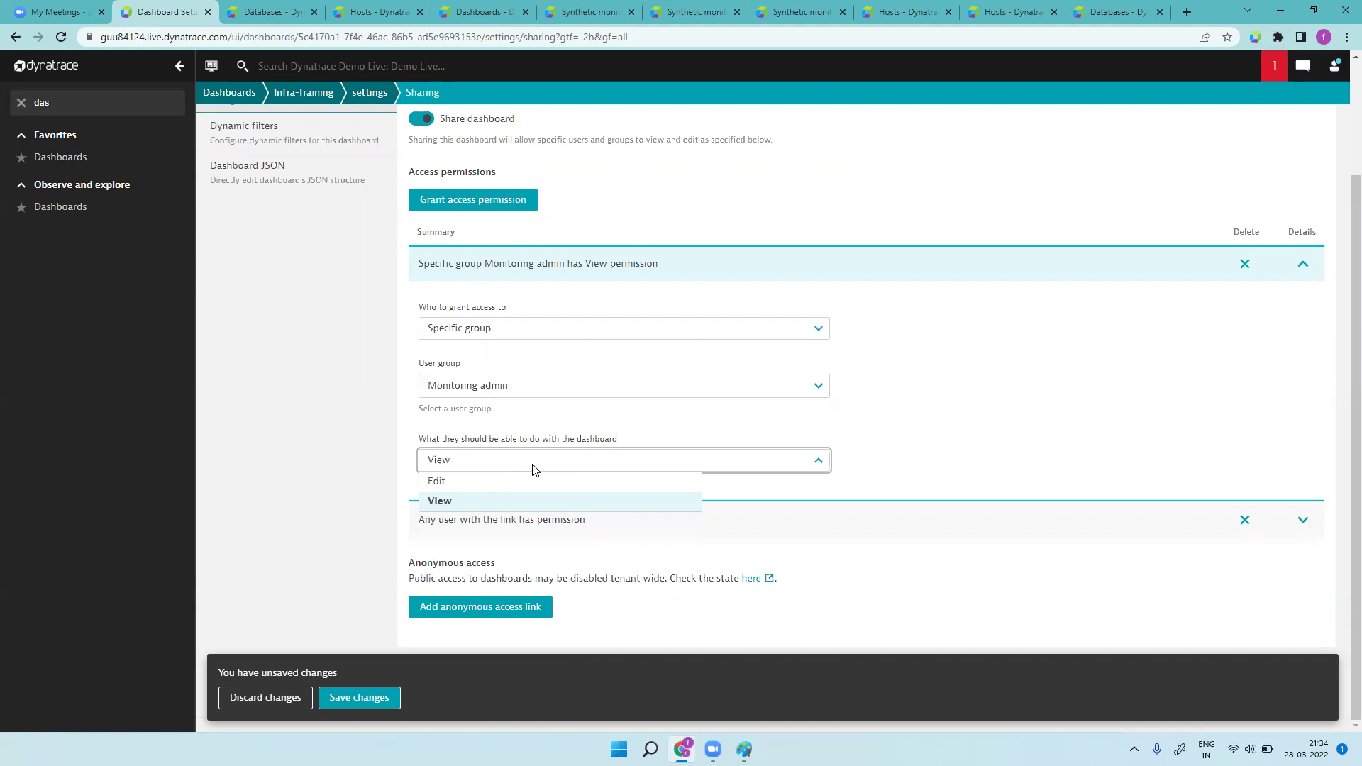
click(506, 484)
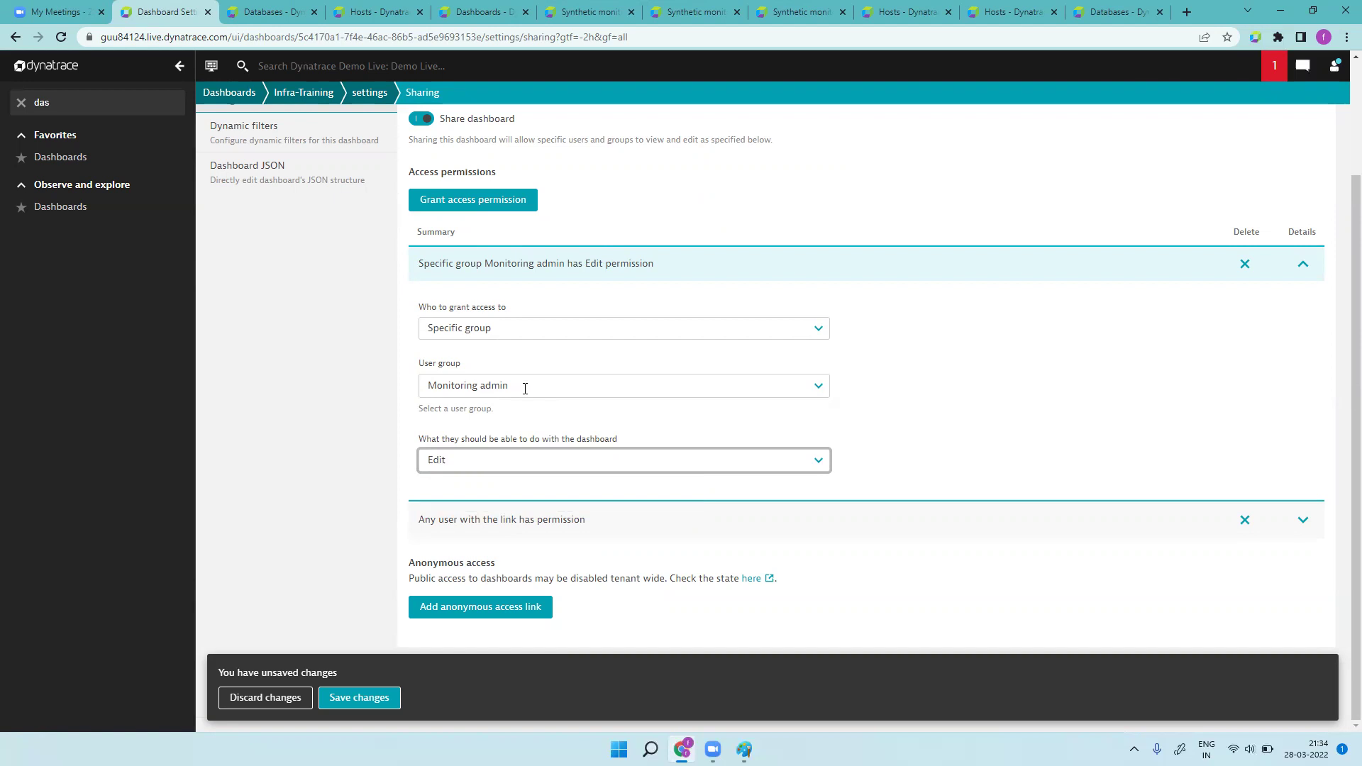
- Change what the Monitoring admin group can do with the dashboard to View
click(525, 388)
click(539, 463)
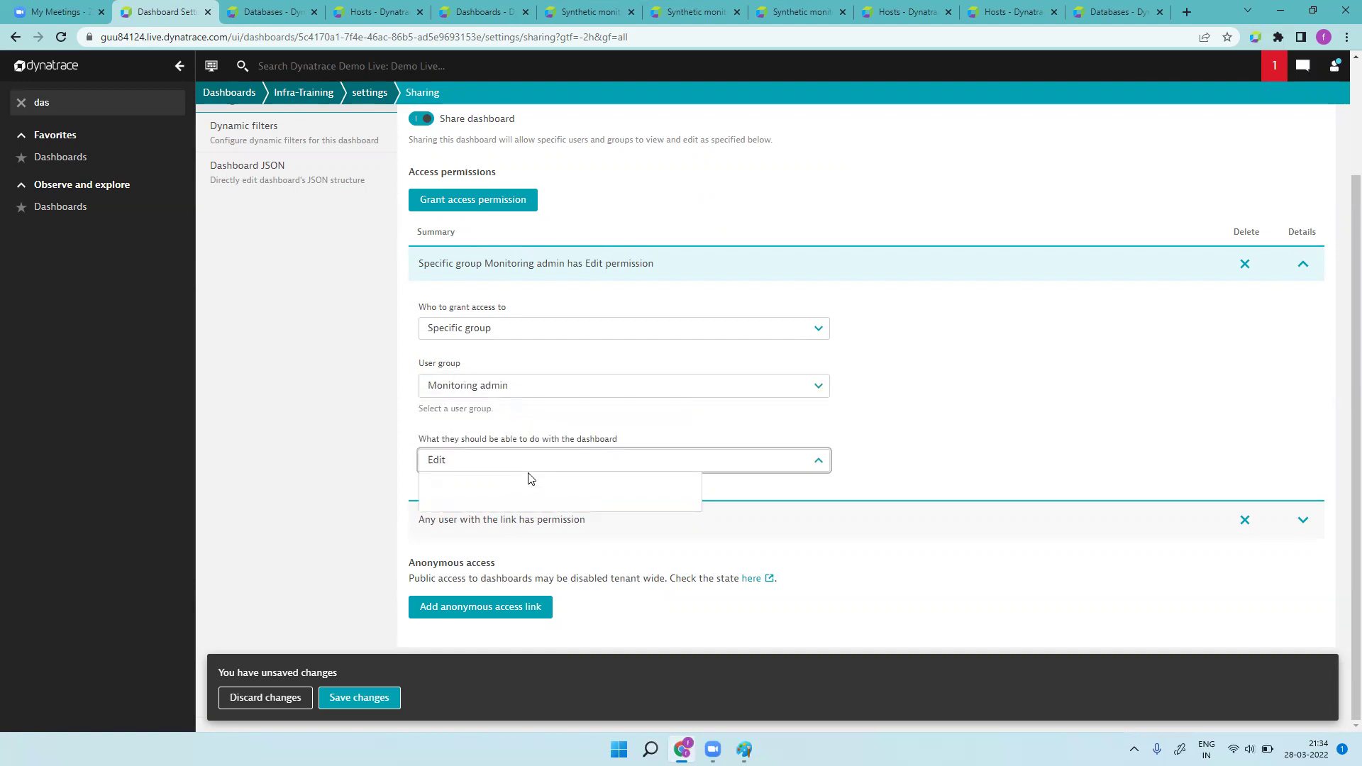
click(503, 505)
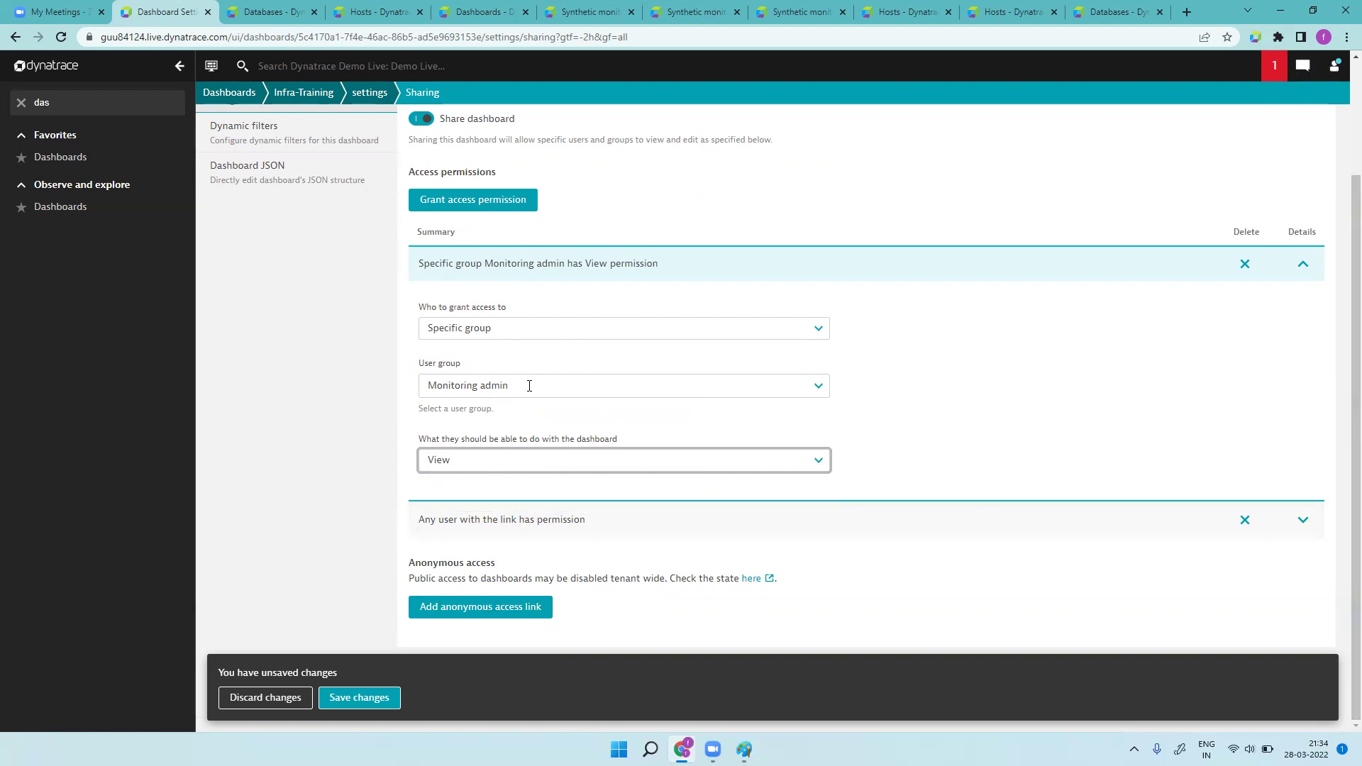
scroll(530, 385, up, 2)
click(434, 196)
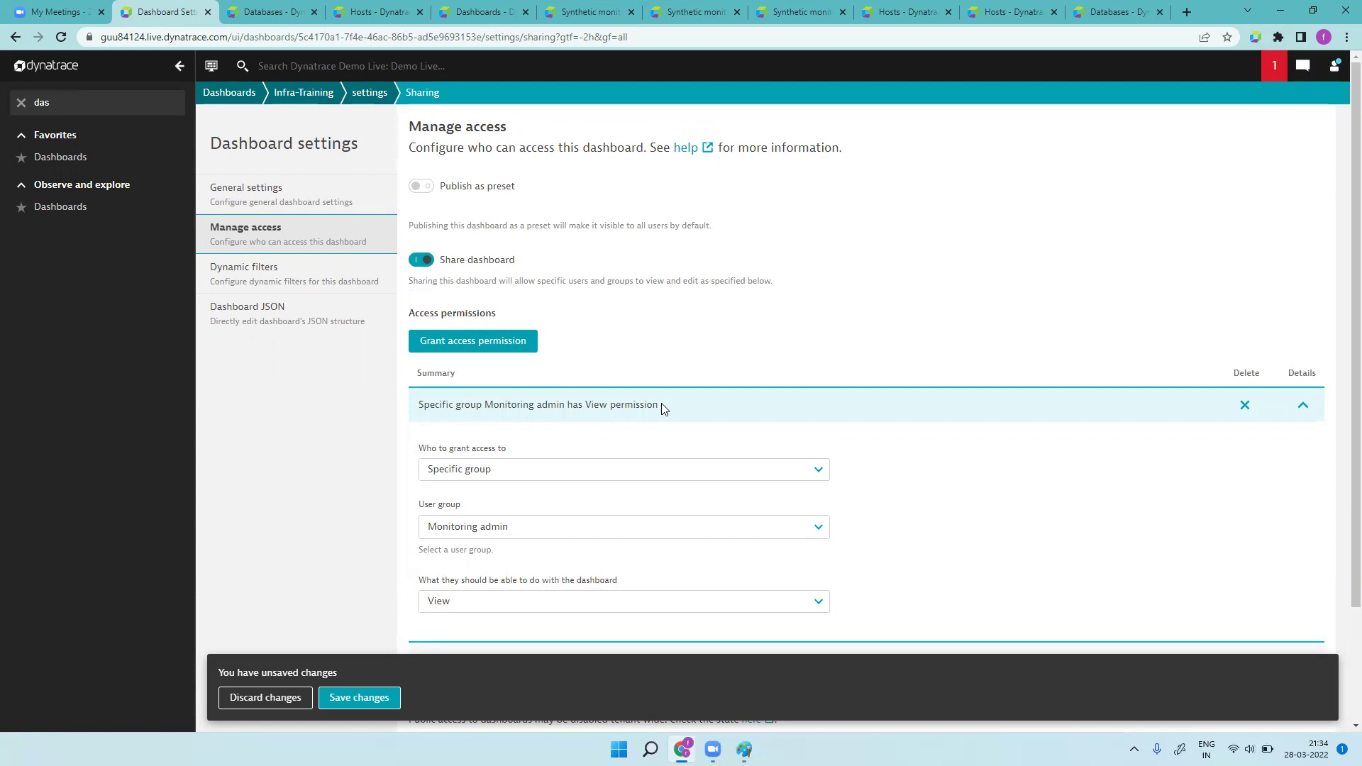
- Add an anonymous access link to the dashboard with the (default) management zone and reopen its details
scroll(661, 403, down, 2)
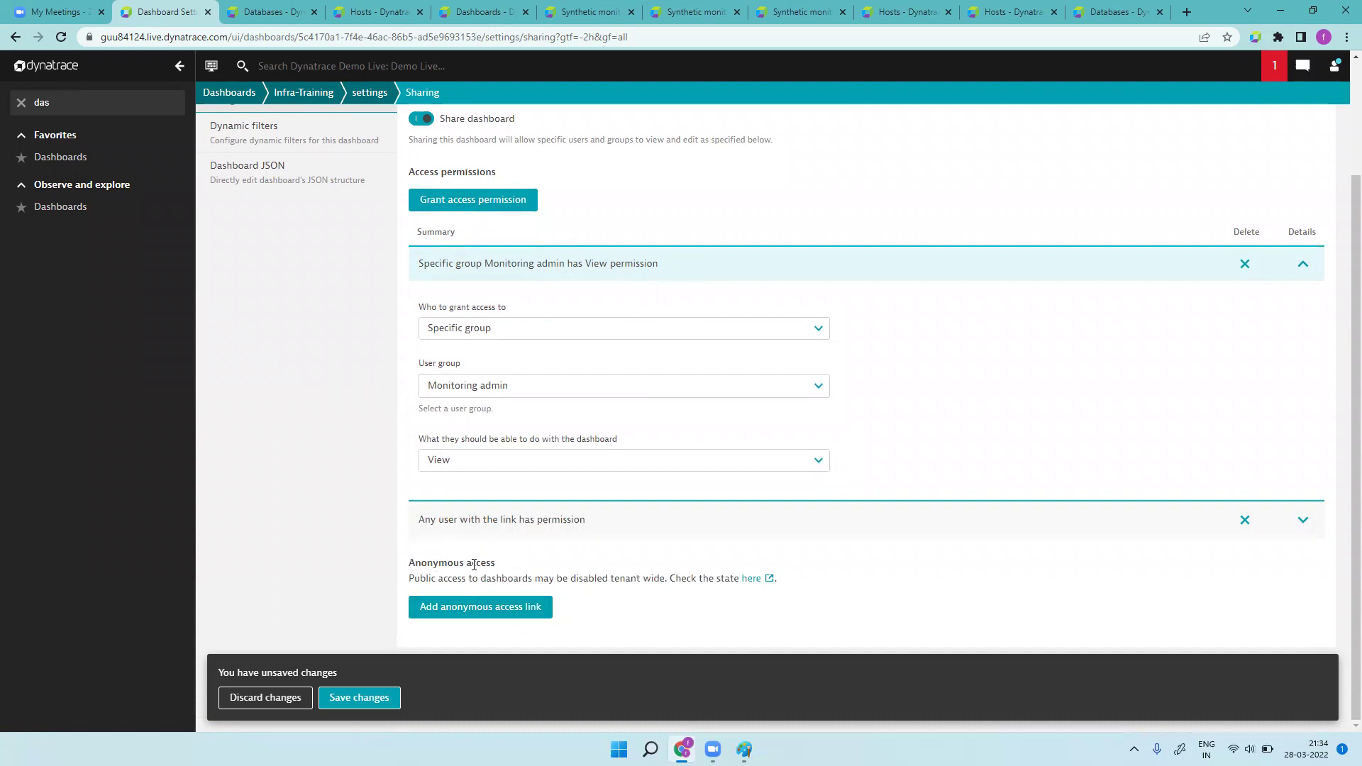
click(503, 609)
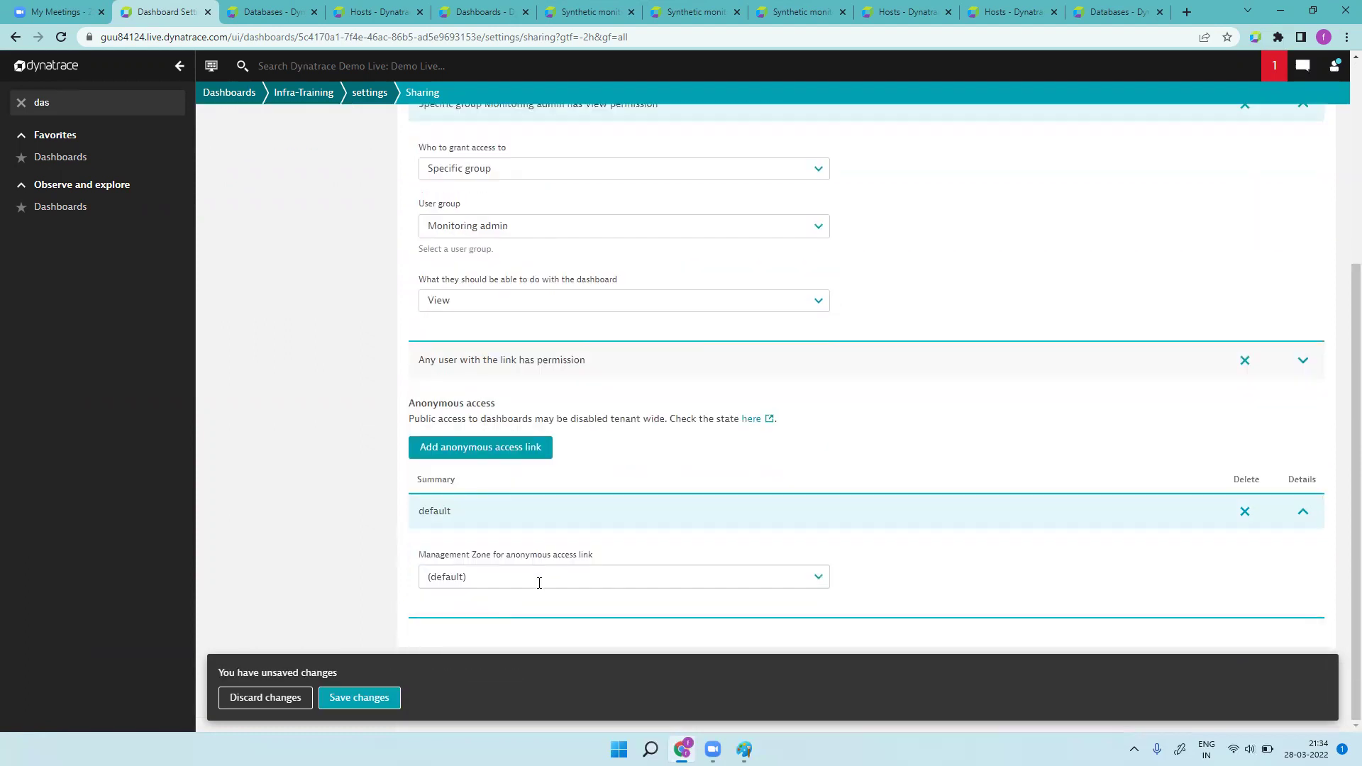
click(819, 586)
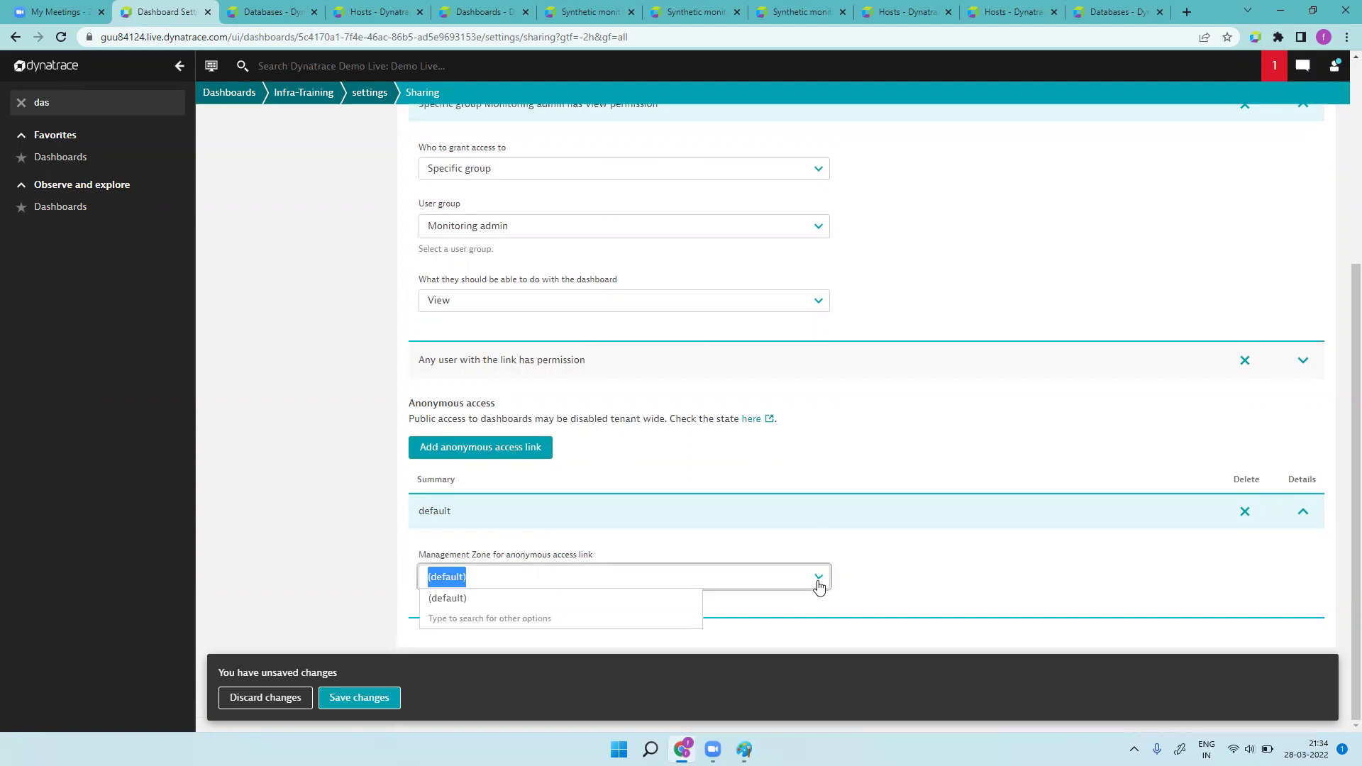
click(544, 601)
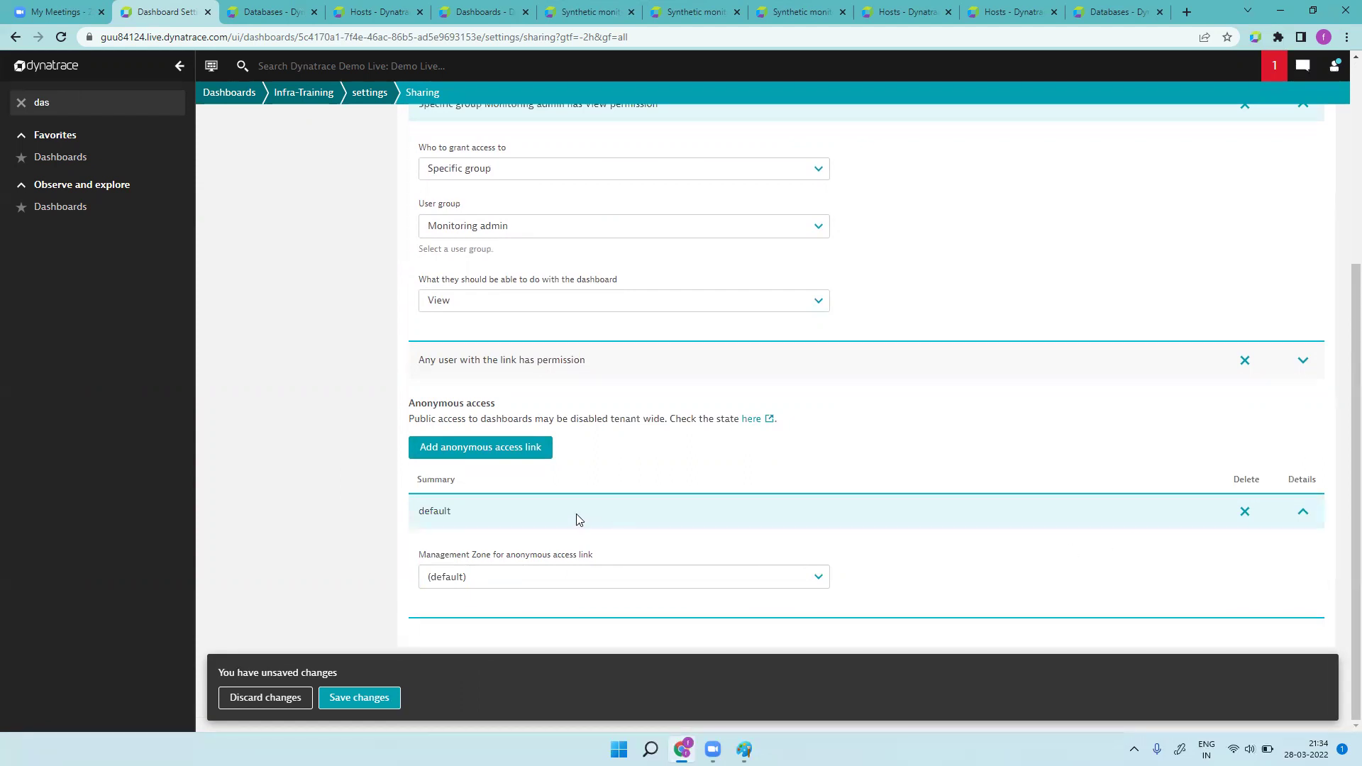
click(1303, 513)
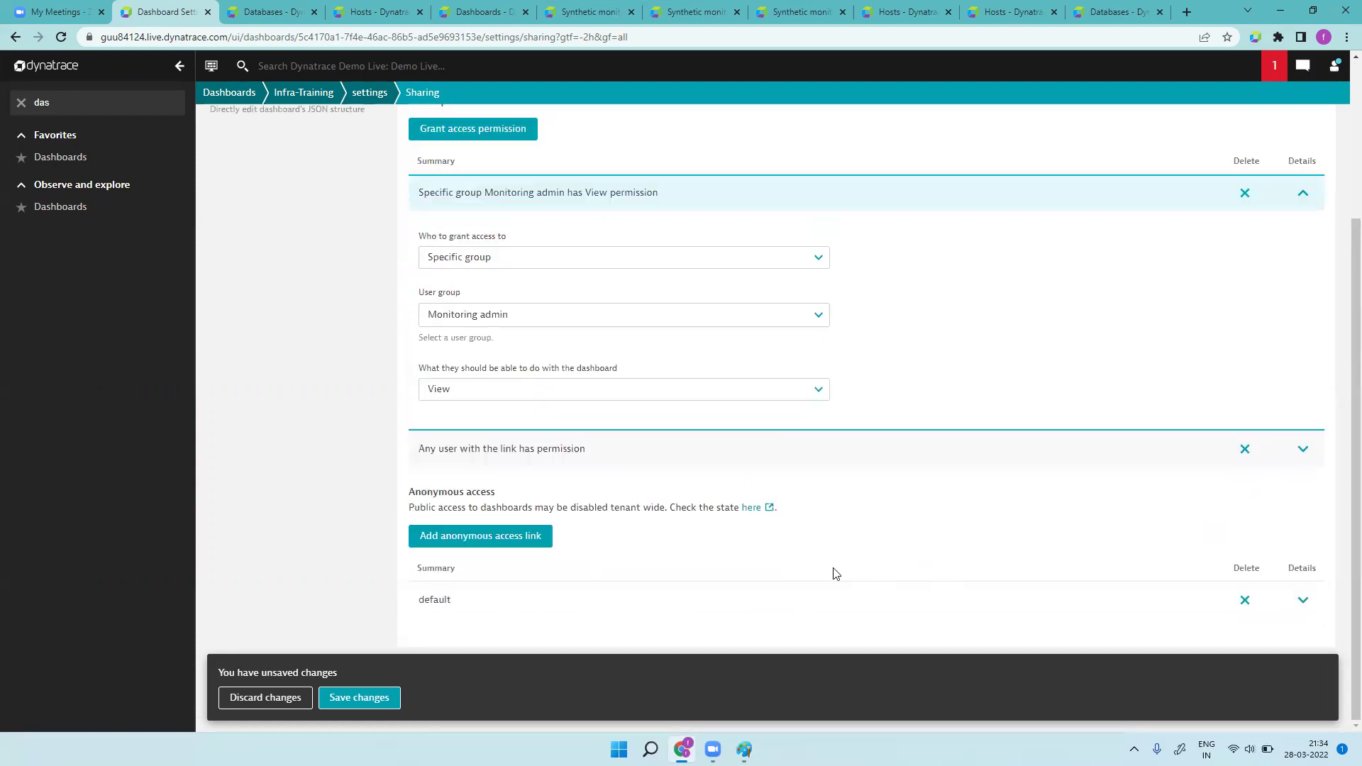
click(1301, 601)
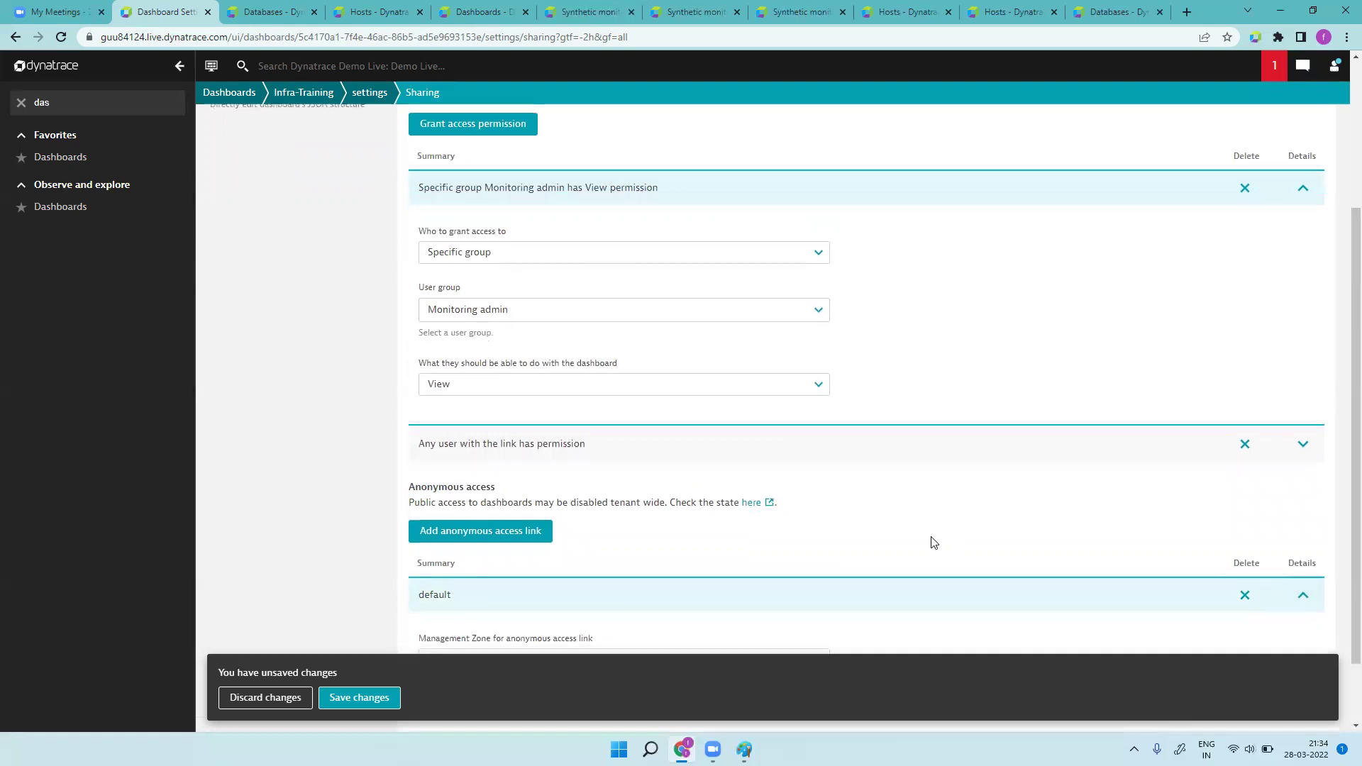
- Set the management zone of the anonymous access link to Tech: Citrix and save the sharing changes
click(754, 576)
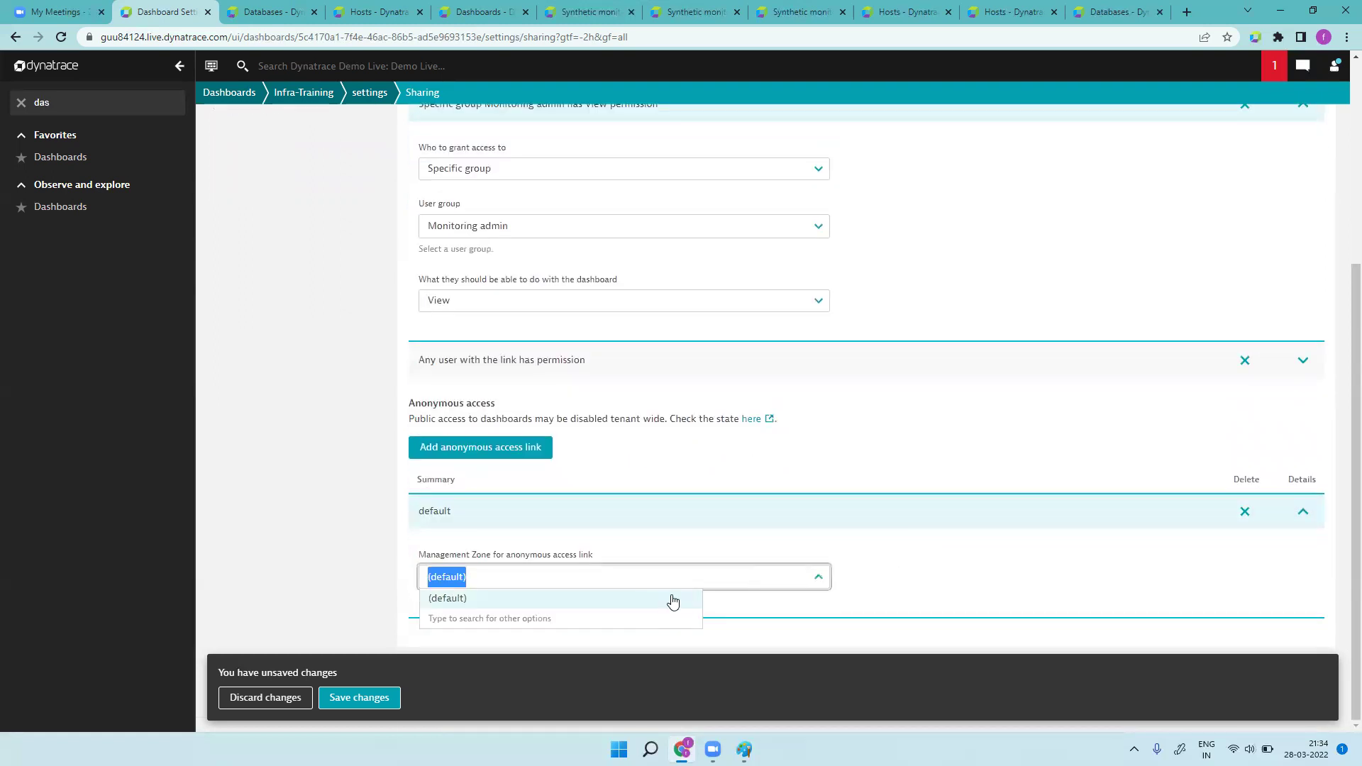
key(BackSpace)
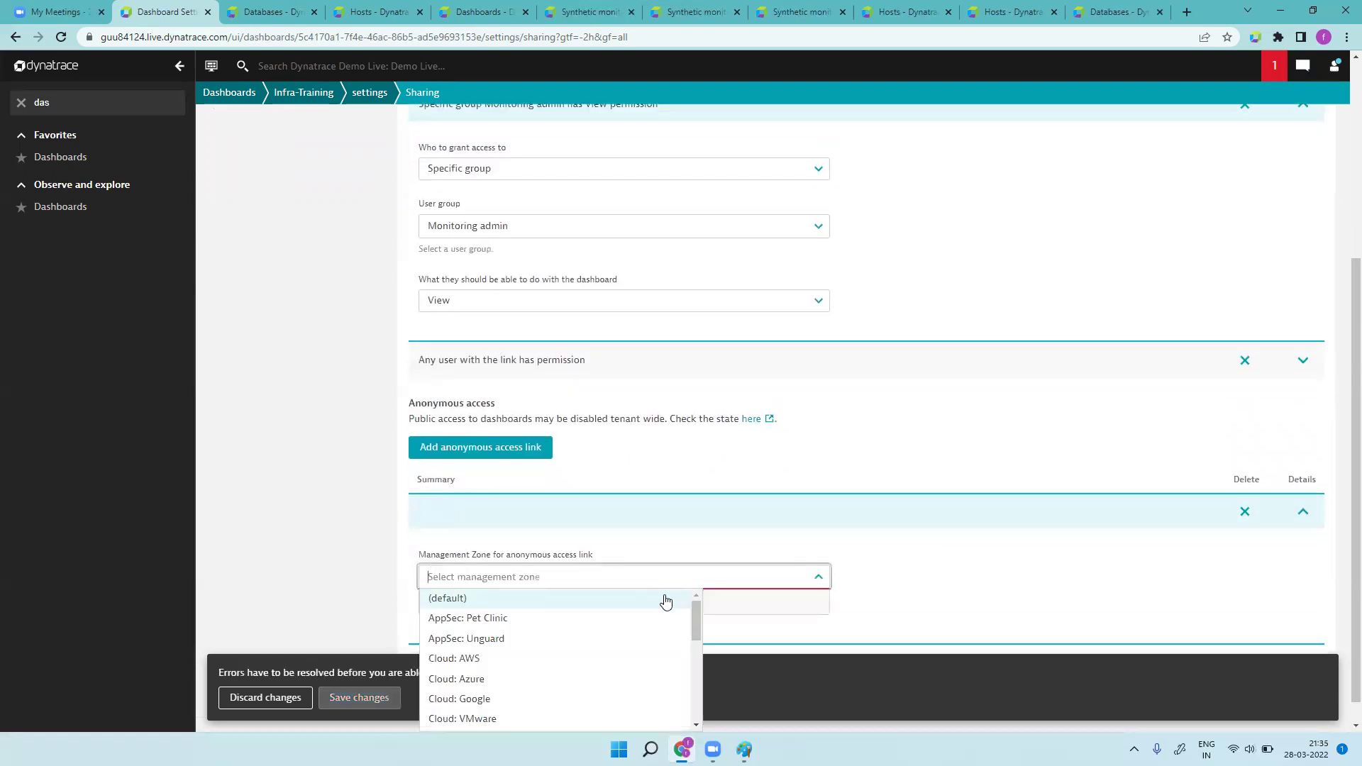
drag(695, 622, 699, 673)
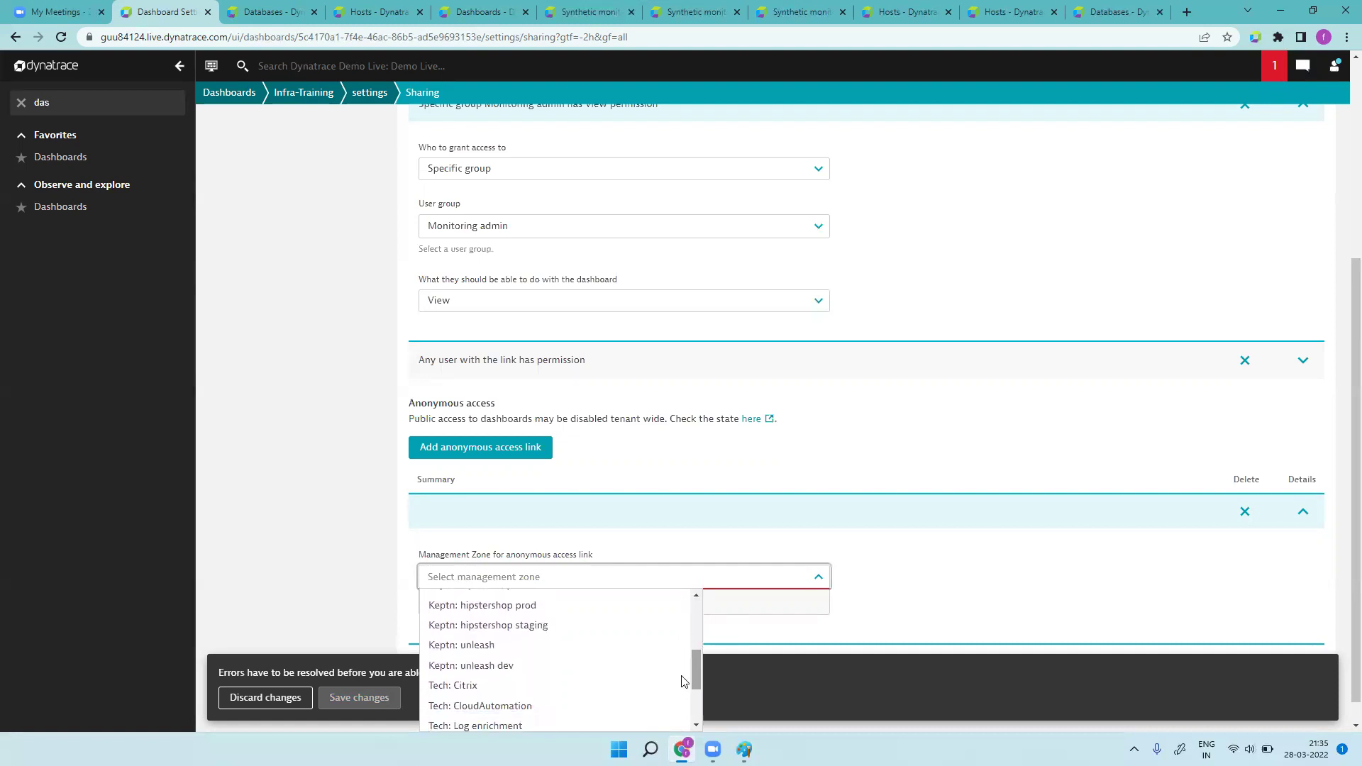
click(596, 686)
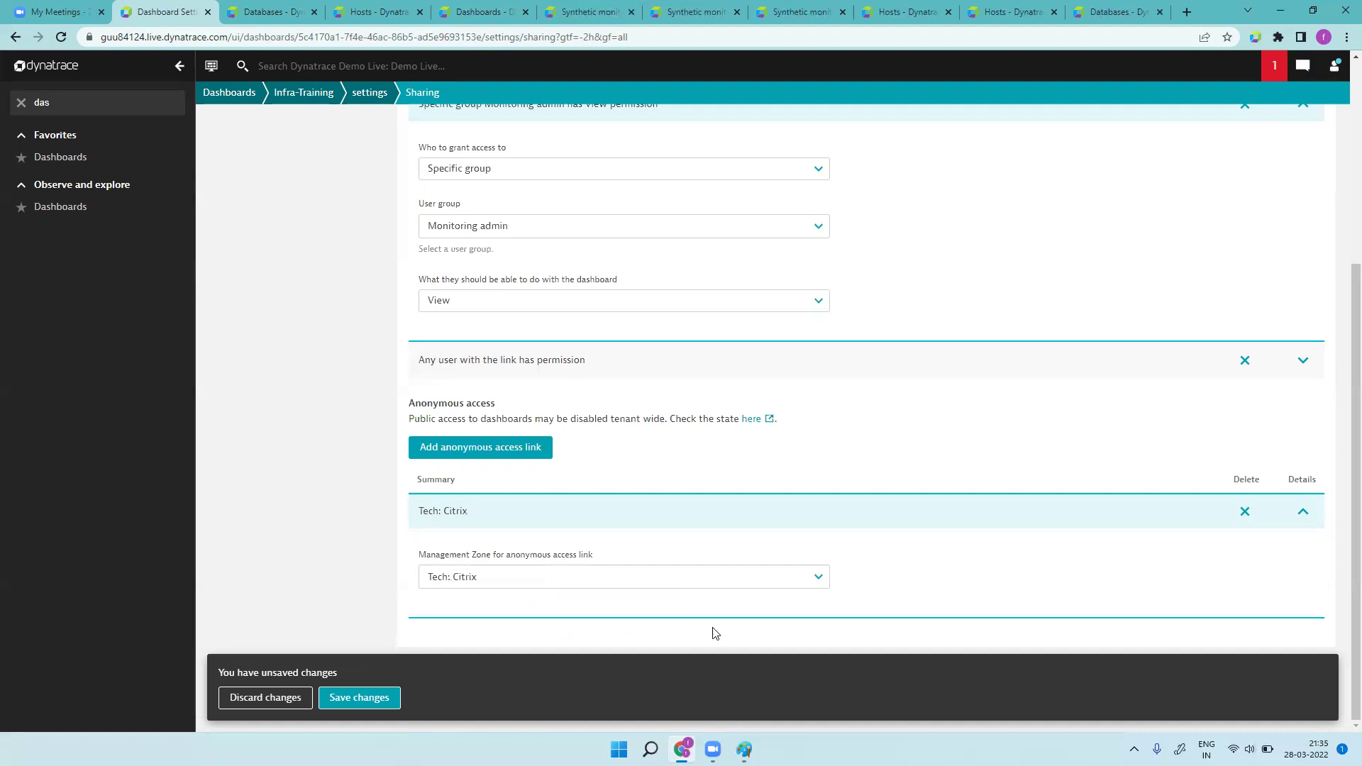
click(351, 699)
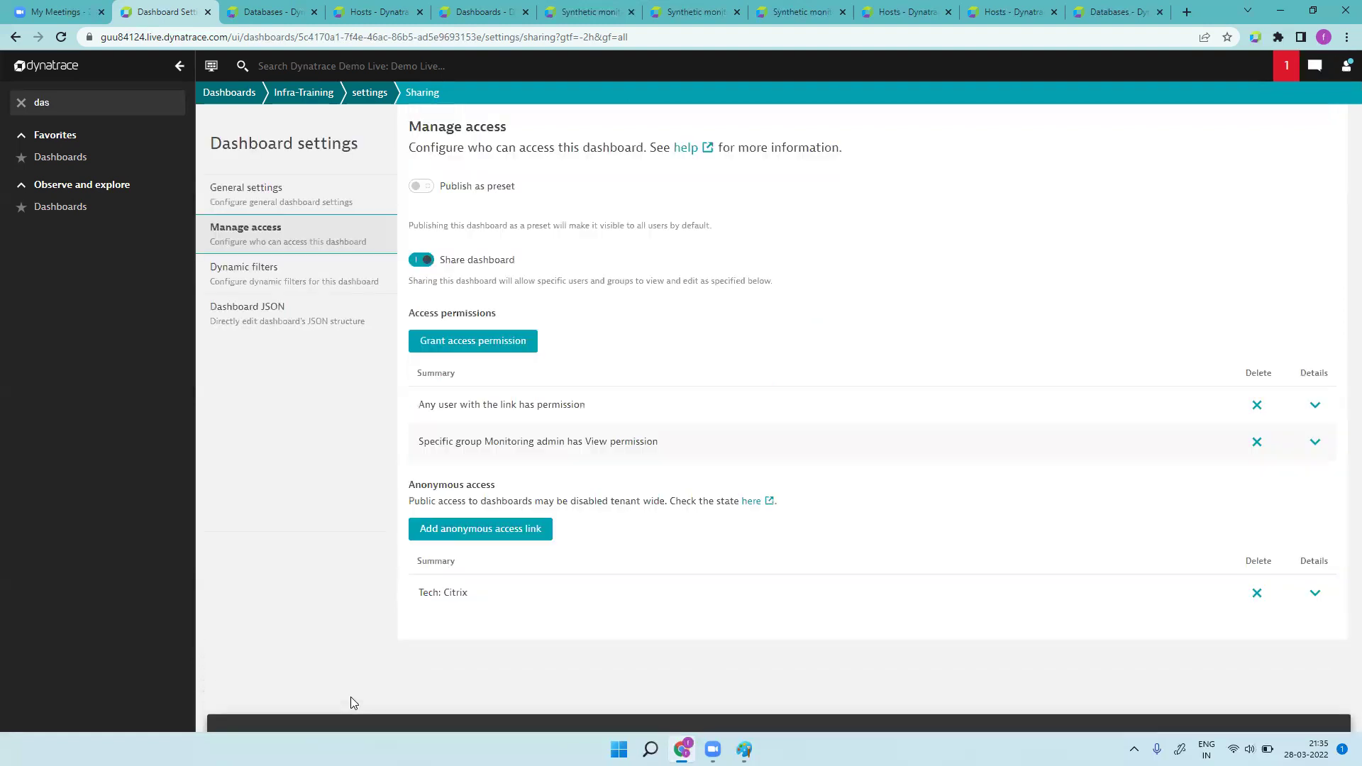
- Expand the saved Tech: Citrix anonymous access entry and copy its access link
click(1315, 592)
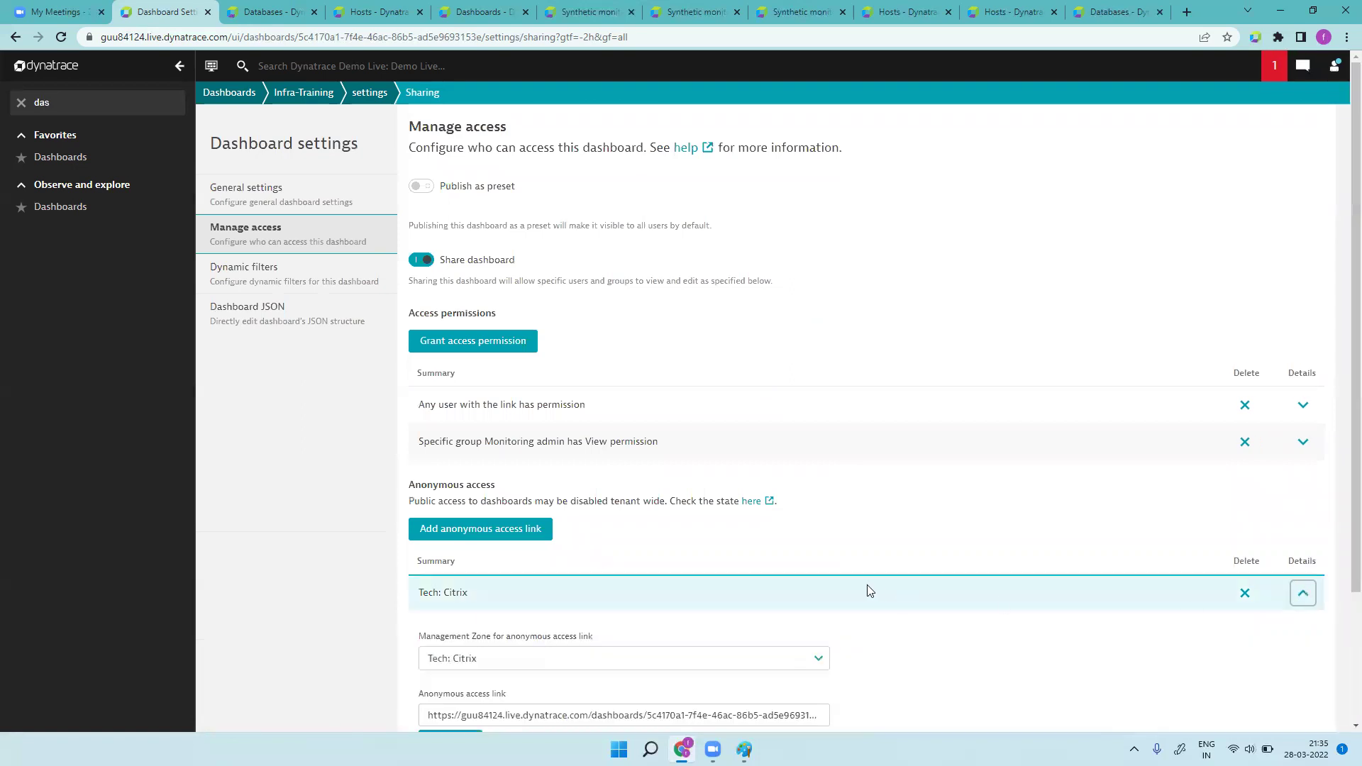
scroll(802, 589, down, 2)
click(465, 581)
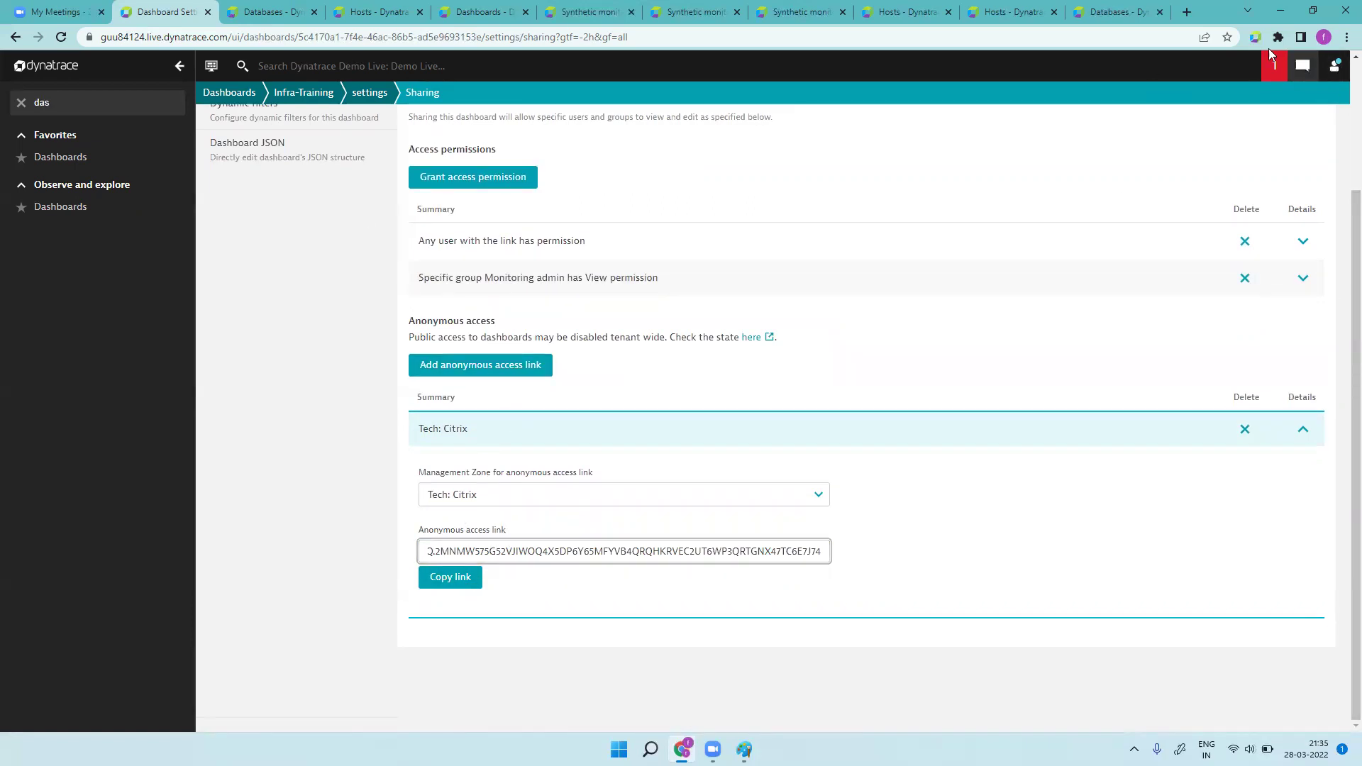
- Load the copied anonymous access link, including its authentication token, in a new Incognito window to view the shared dashboard
click(1346, 37)
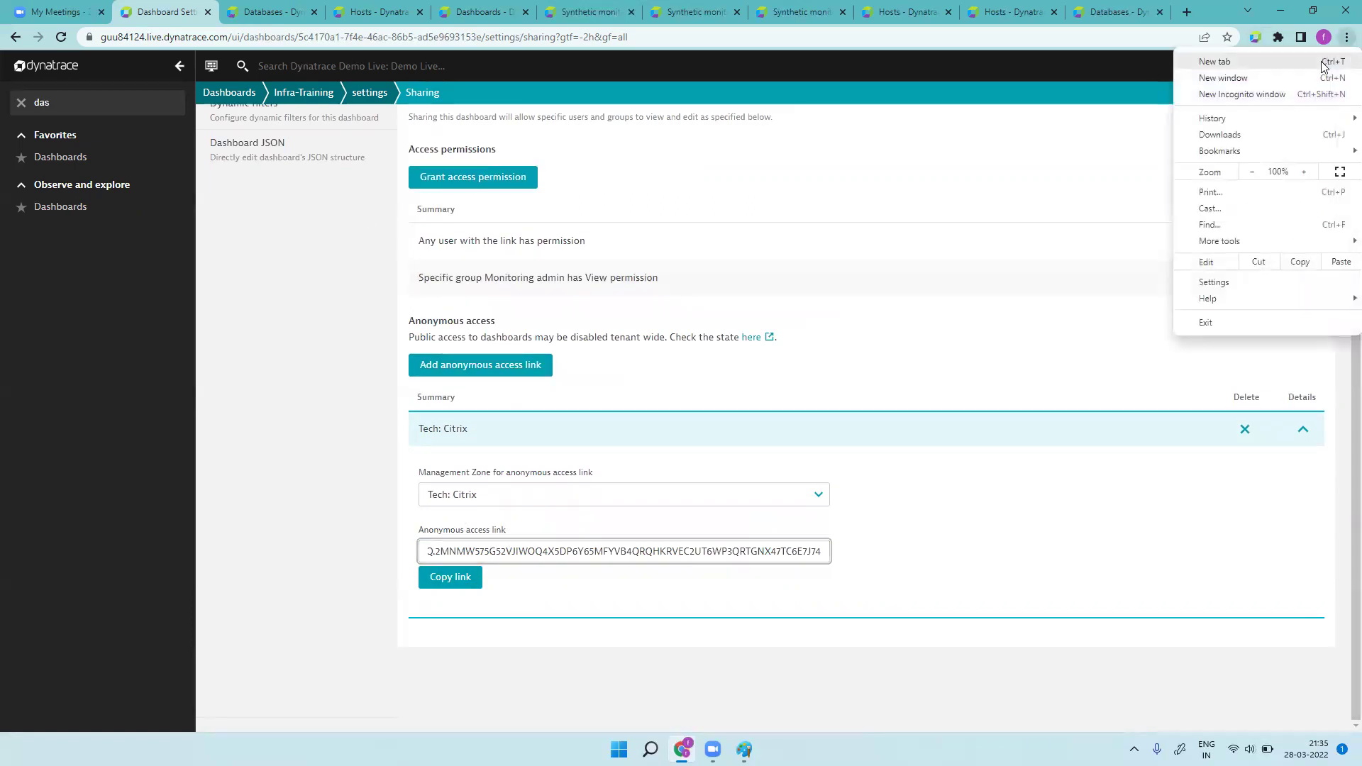
click(1267, 101)
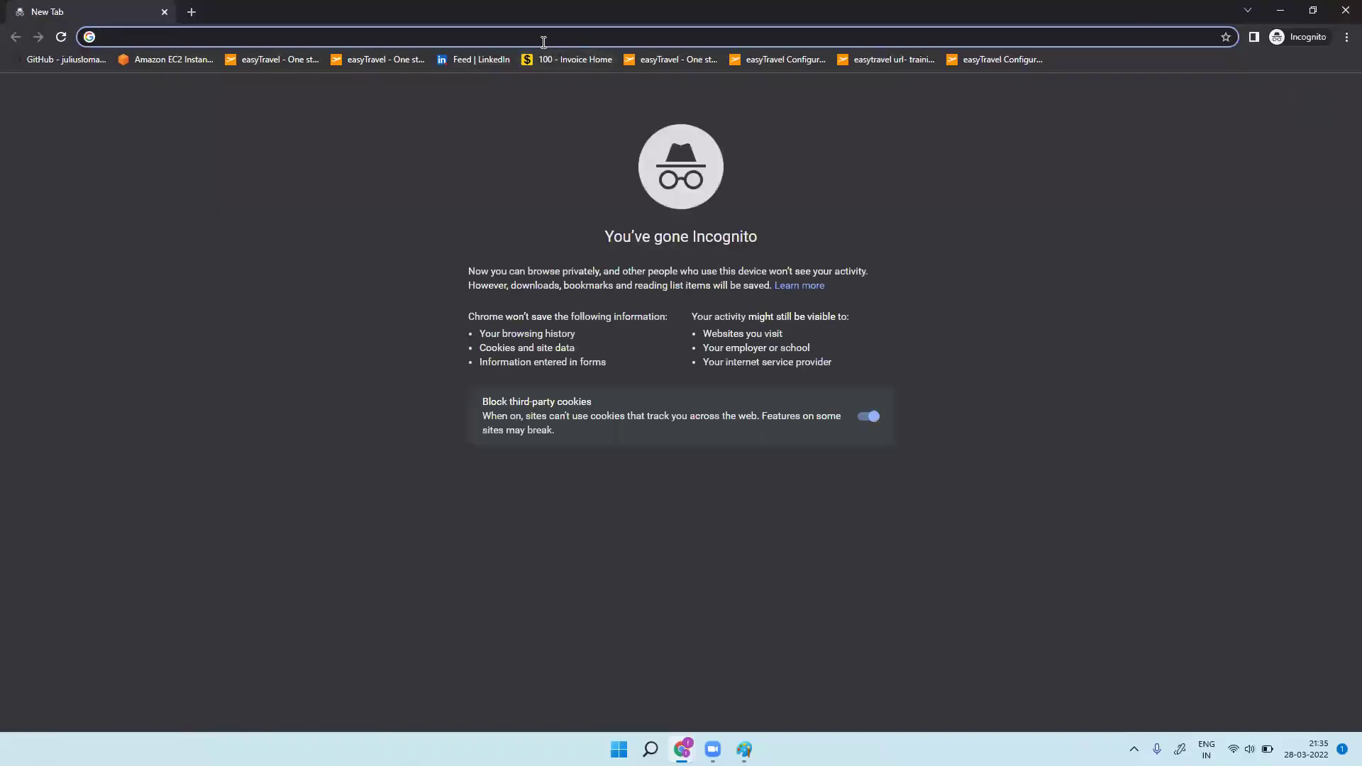
right_click(542, 42)
click(574, 141)
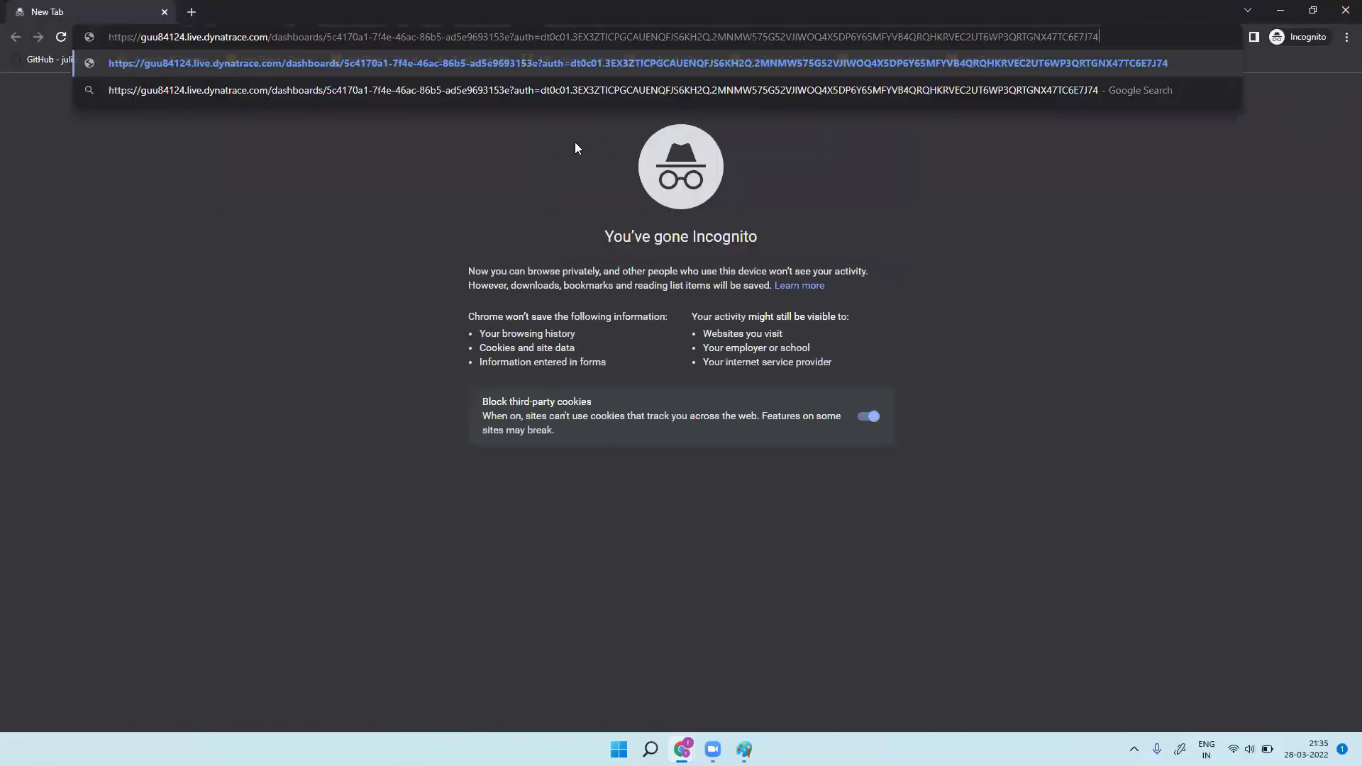
key(Return)
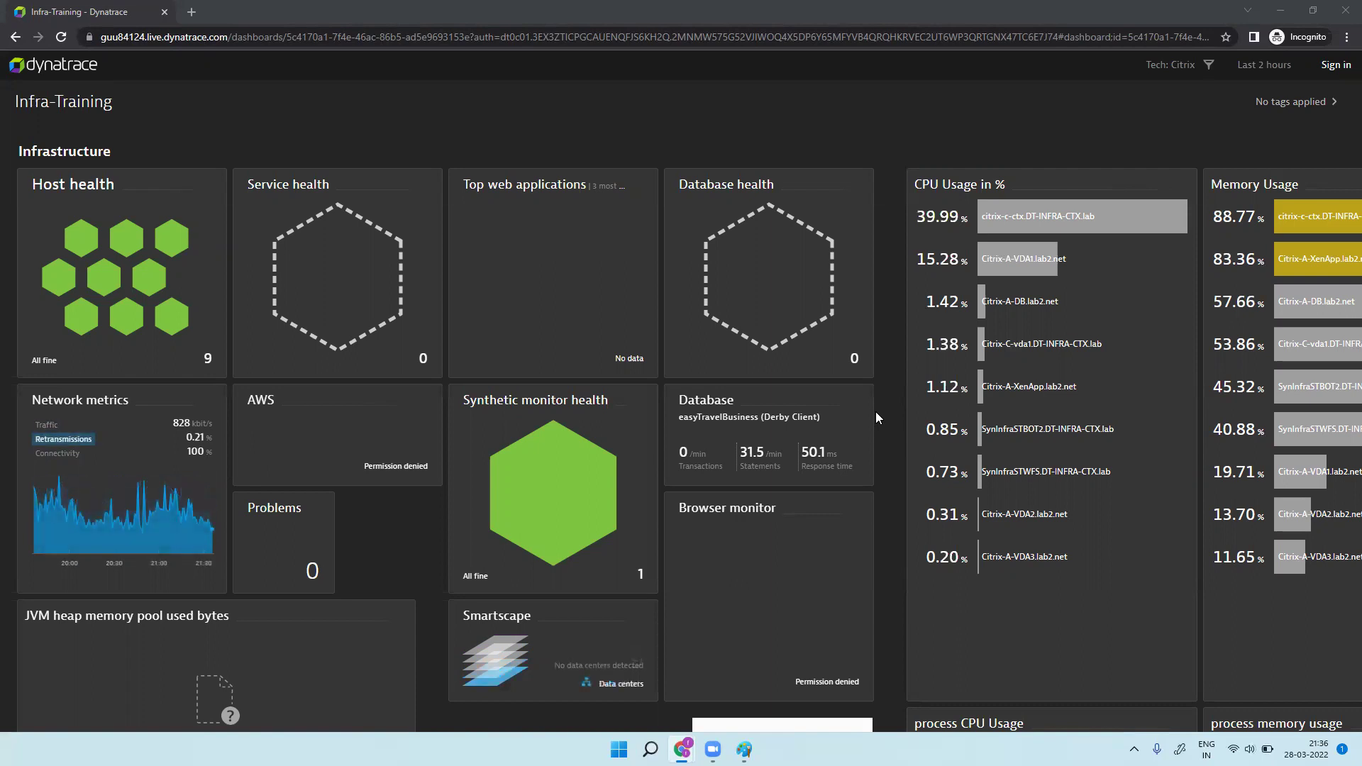
- Minimize the Incognito window, return to the Infra-Training dashboard from its sharing settings and look over its tiles
click(1272, 13)
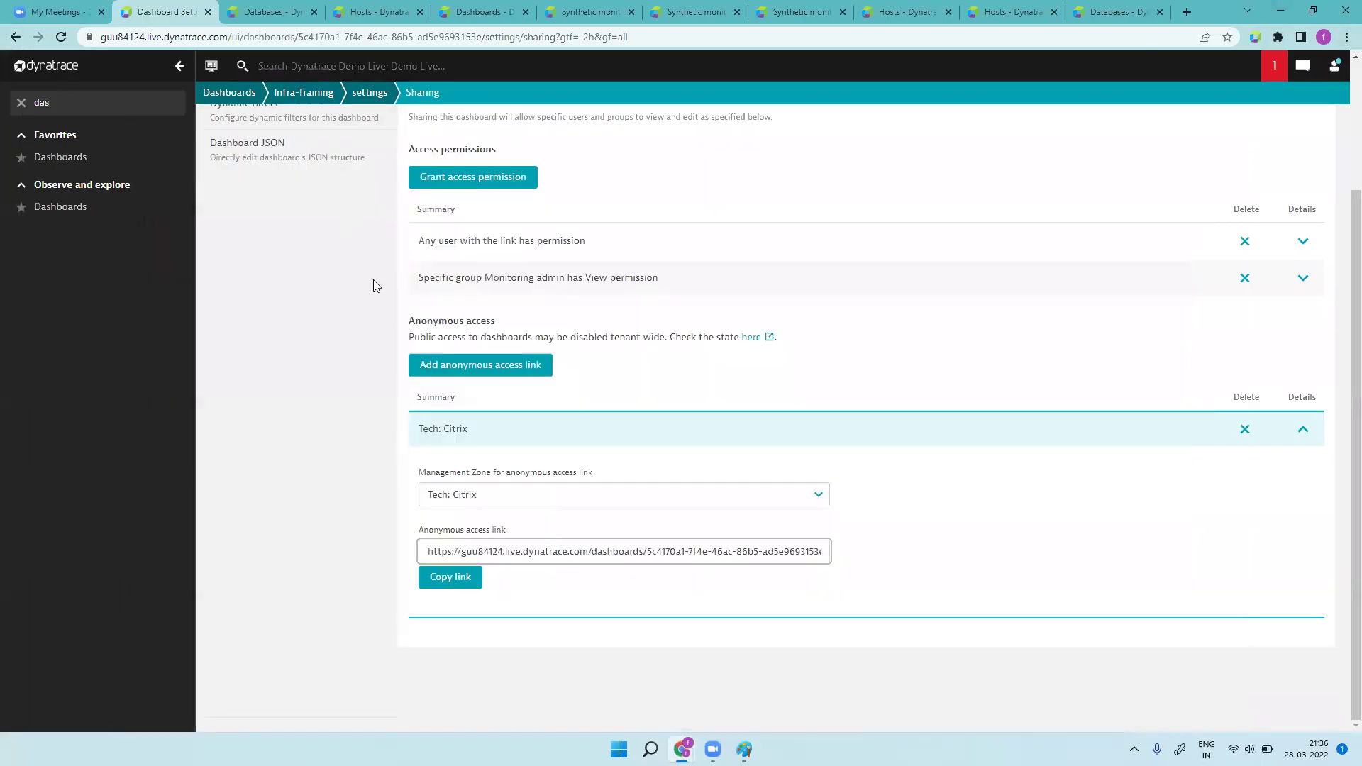
click(304, 96)
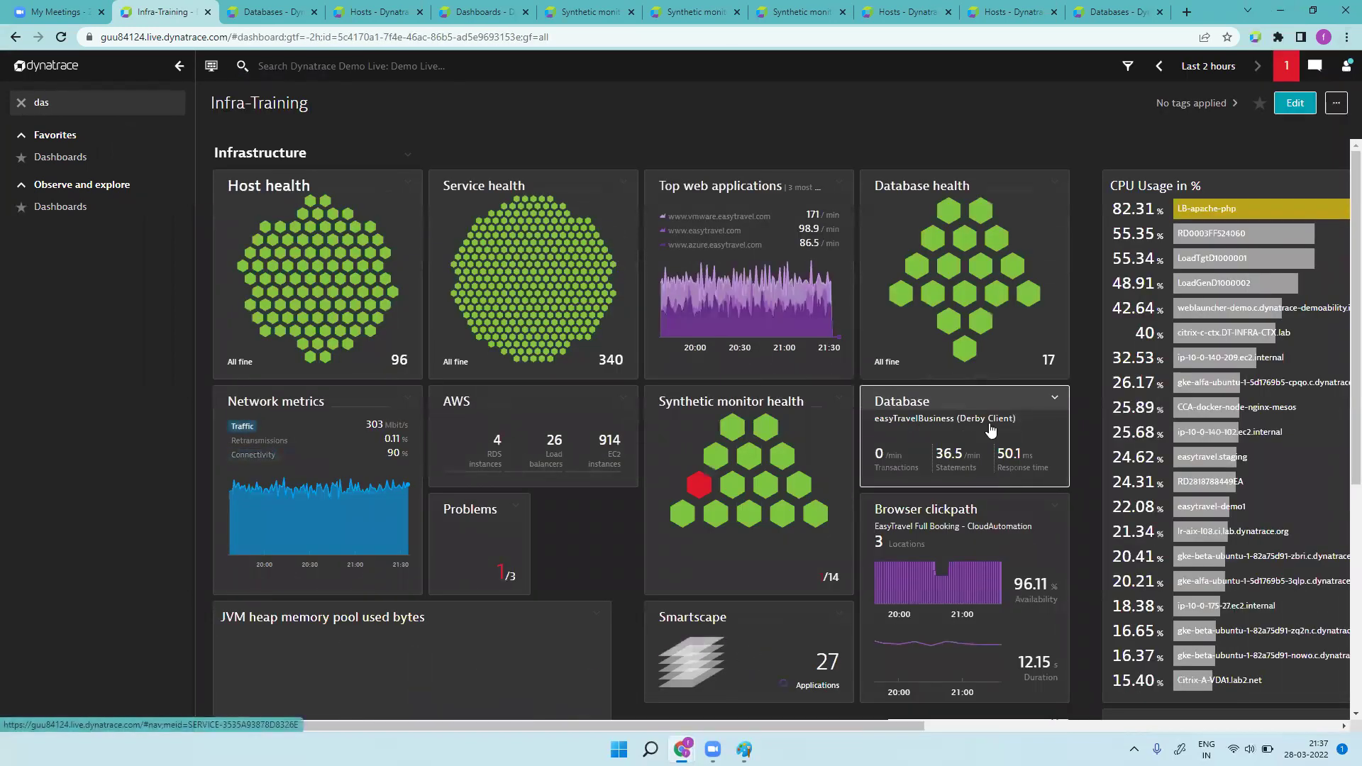
scroll(832, 439, down, 5)
scroll(831, 438, up, 5)
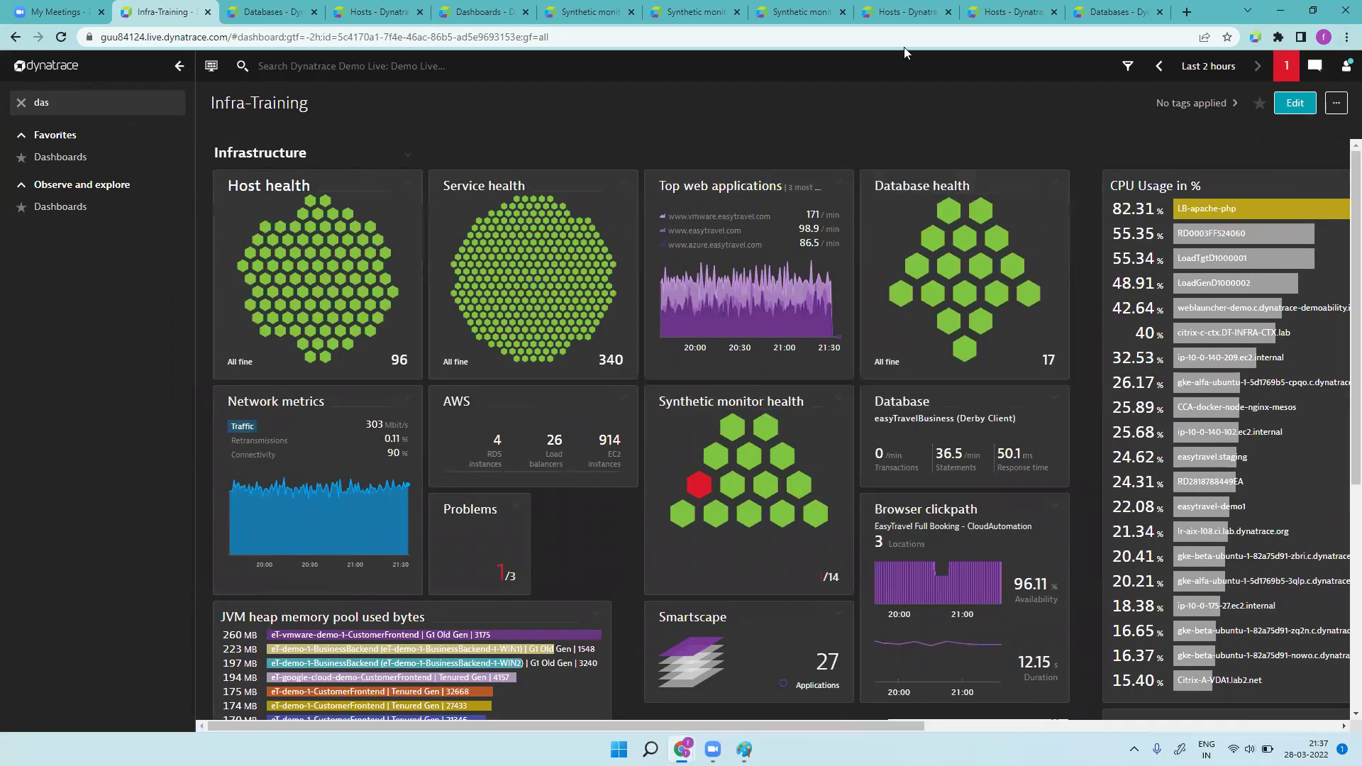
- Filter the Infra-Training dashboard by the Tech: Citrix management zone and examine its tiles across the full width
click(1128, 68)
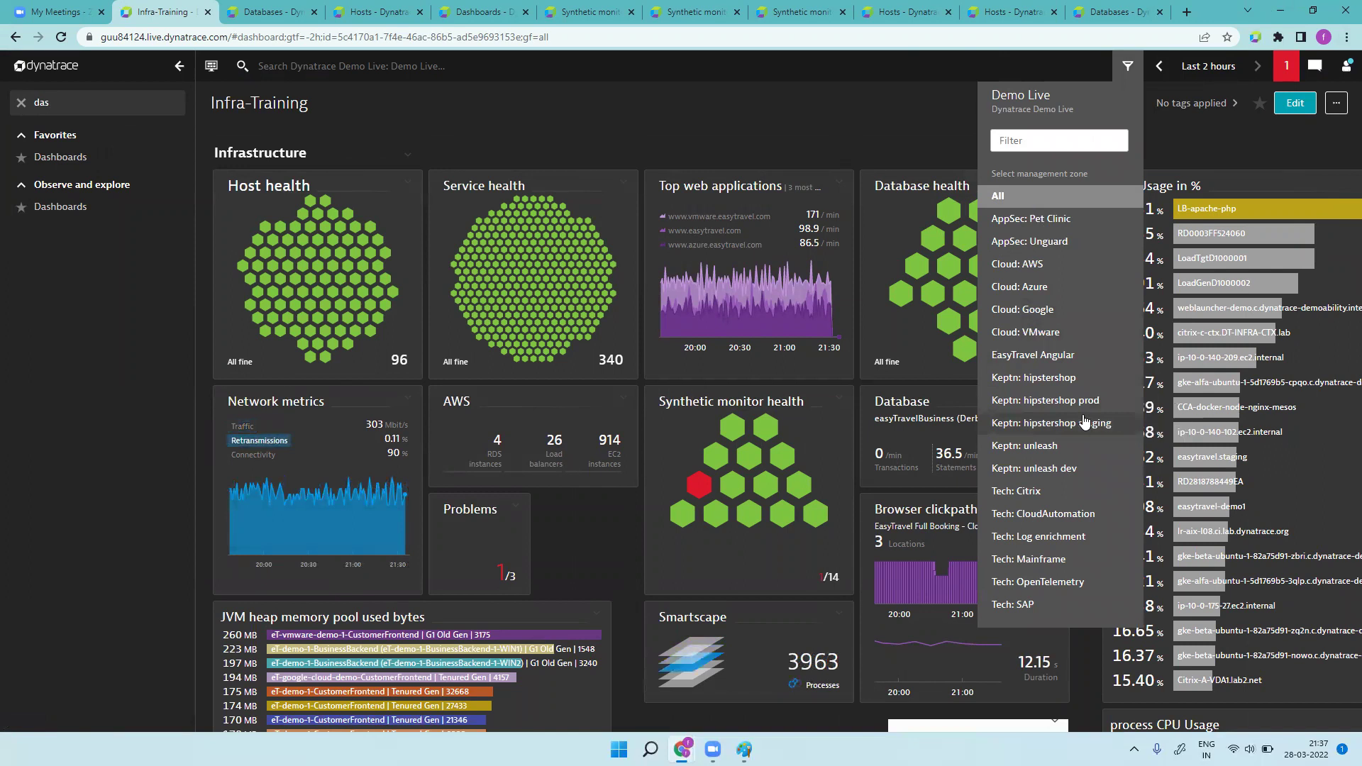
click(1057, 492)
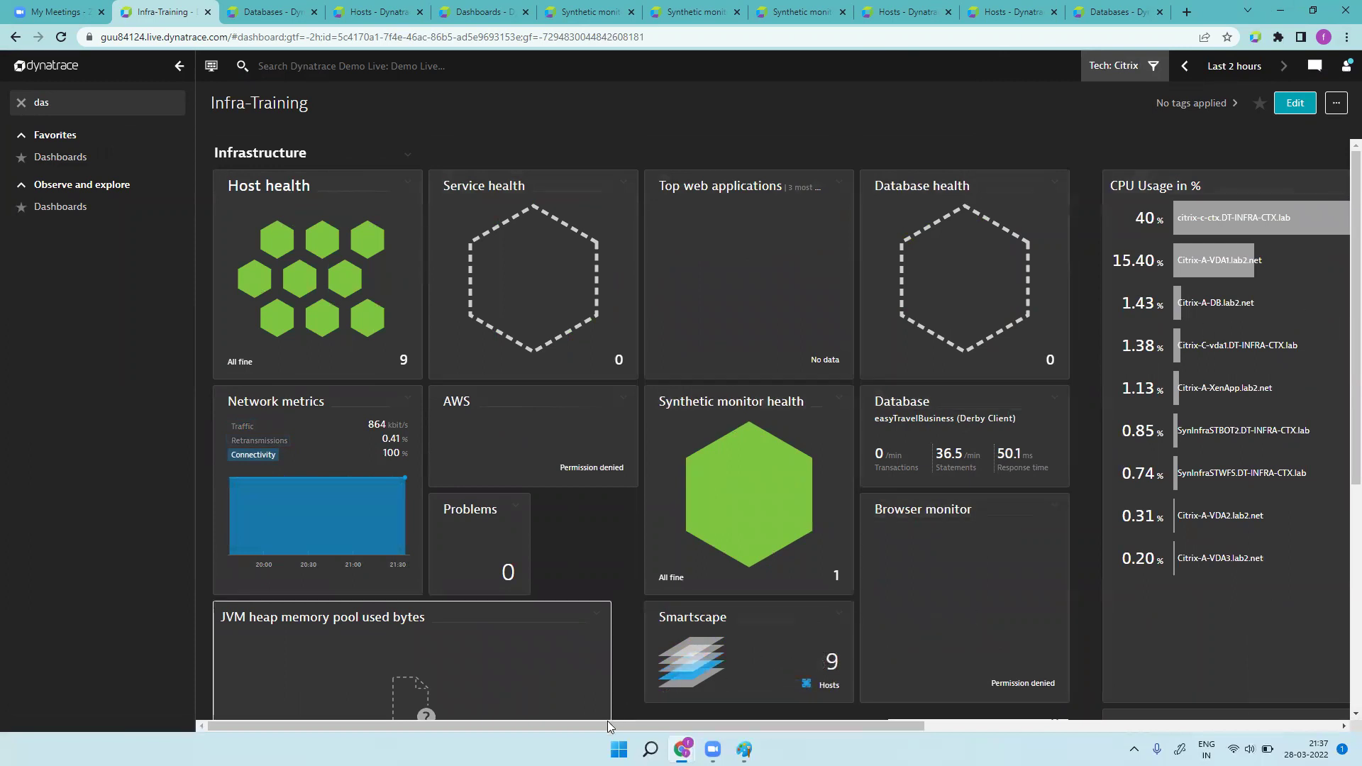
drag(430, 726, 678, 725)
drag(678, 725, 265, 725)
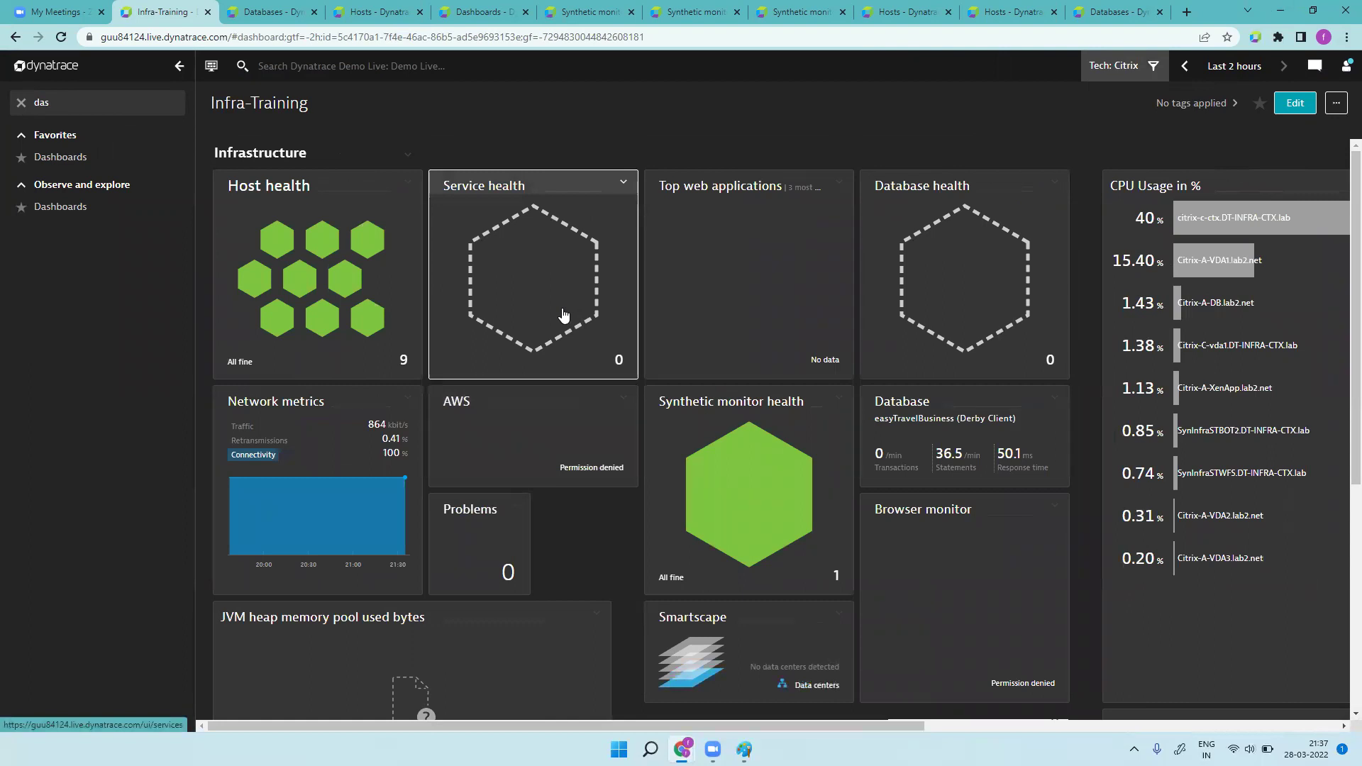
- Switch the dashboard's management zone filter to AppSec: Pet Clinic, followed by AppSec: Unguard
click(1139, 66)
click(1094, 223)
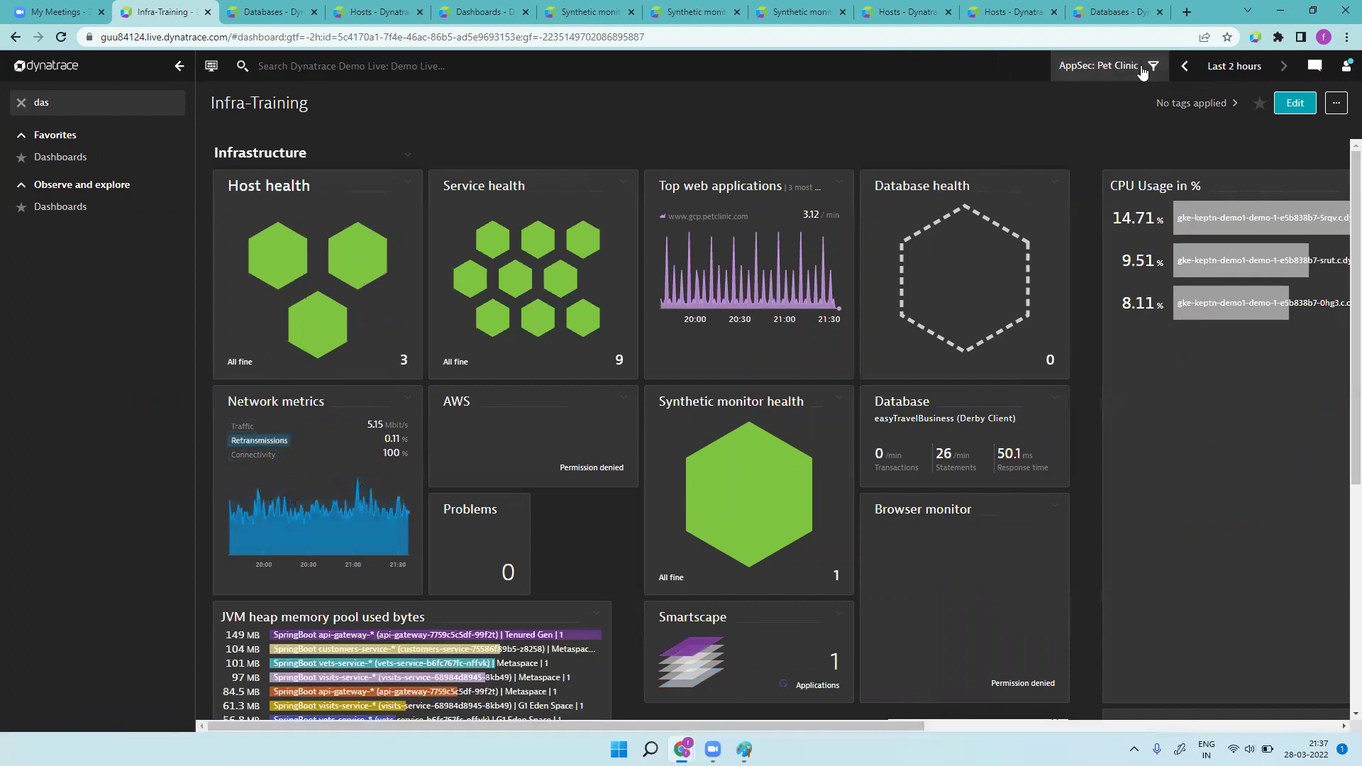
click(1104, 66)
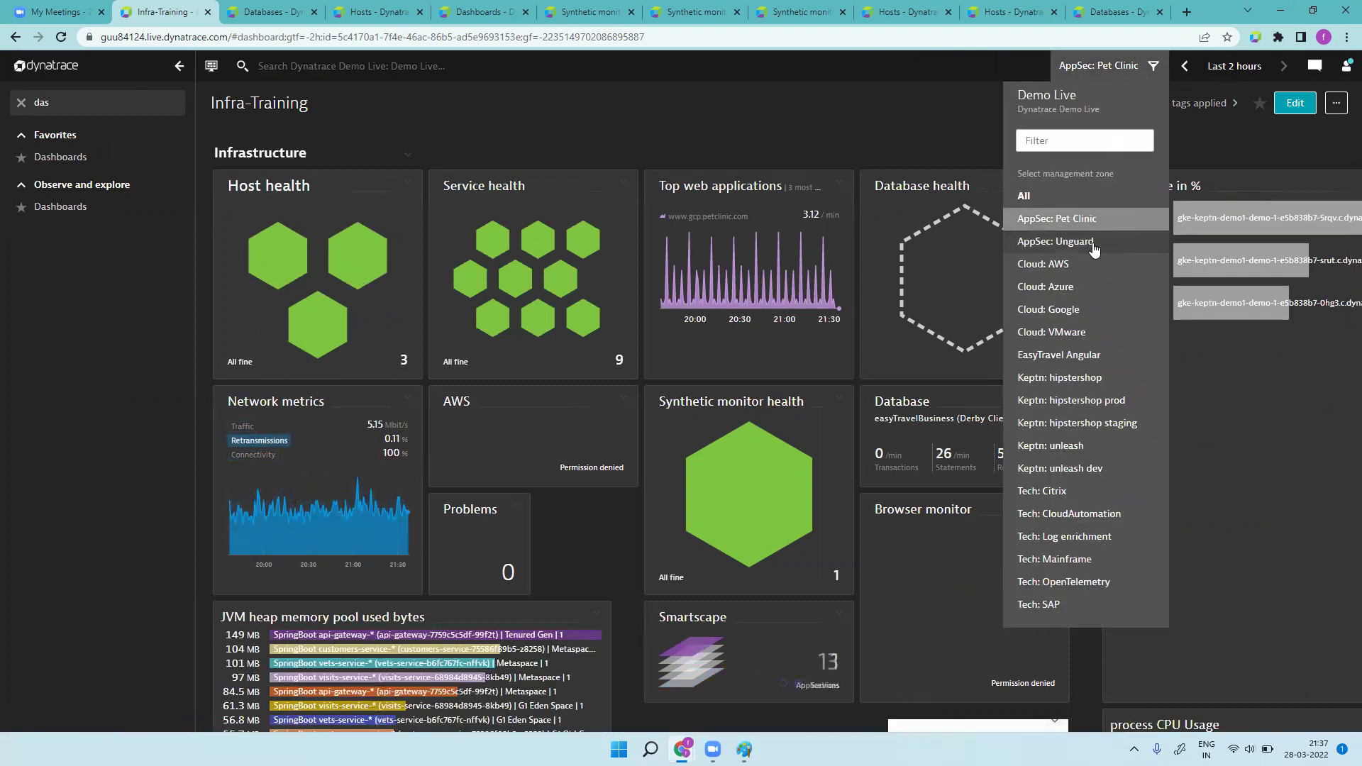
click(1092, 244)
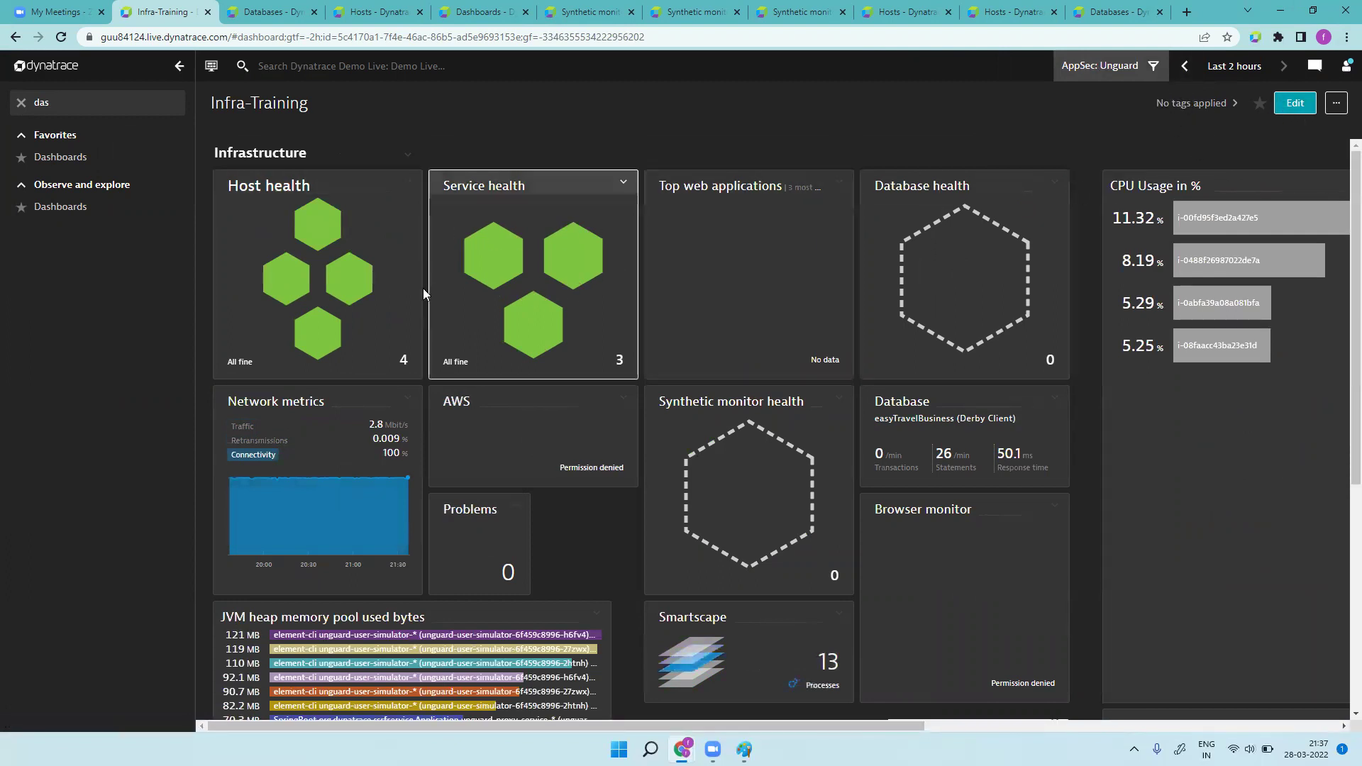
- Look at the filtered Hosts list behind the Host health tile and return to the dashboard
click(284, 328)
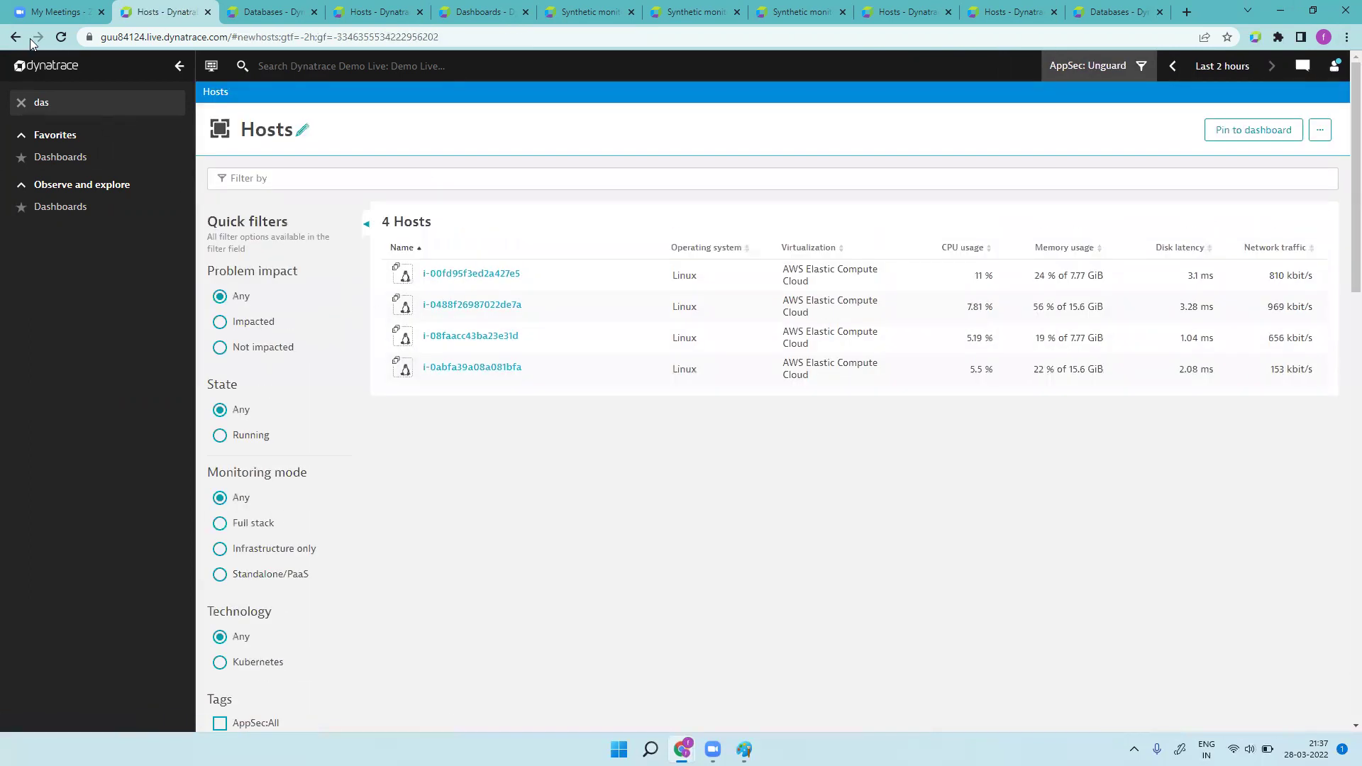
click(14, 37)
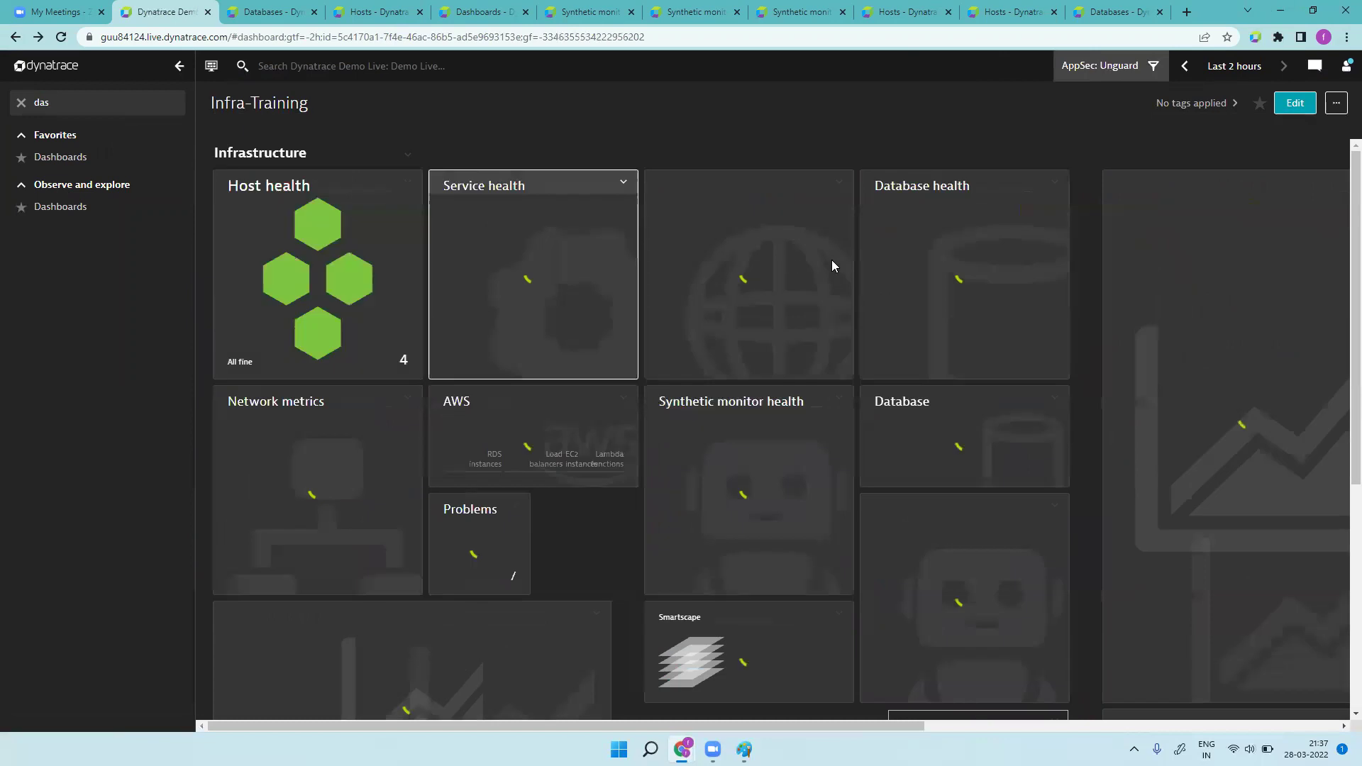
- Edit the dashboard and give the Host health tile a custom timeframe of Last 30 minutes, followed by Last 24 hours
click(1288, 109)
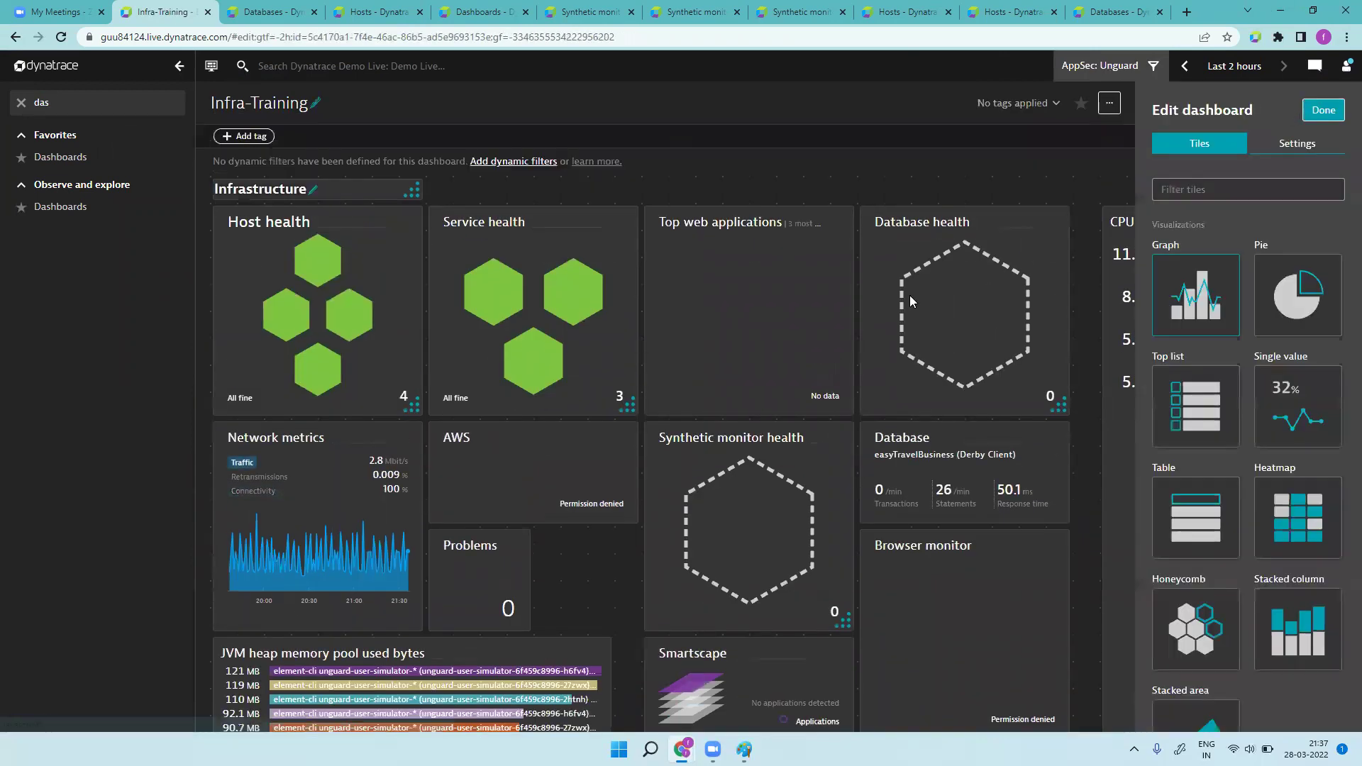
click(336, 363)
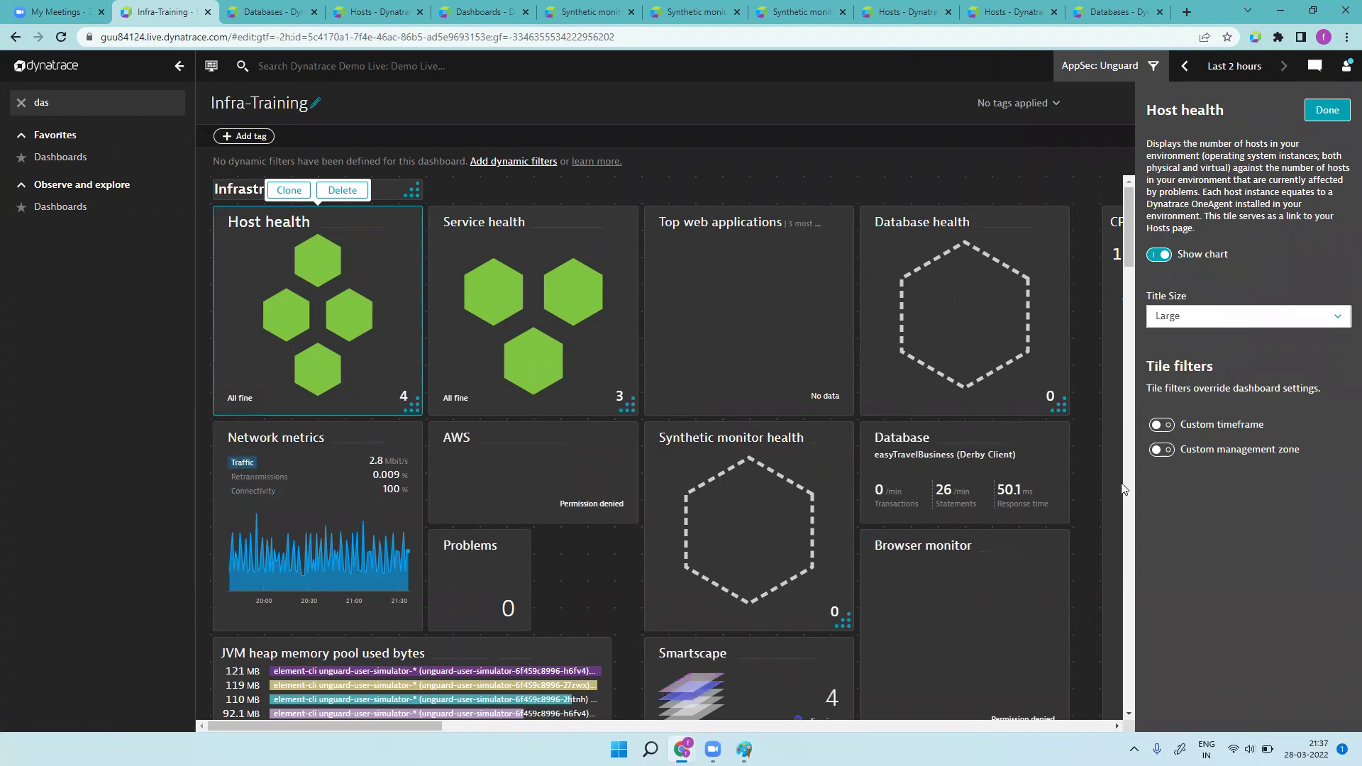
click(1164, 425)
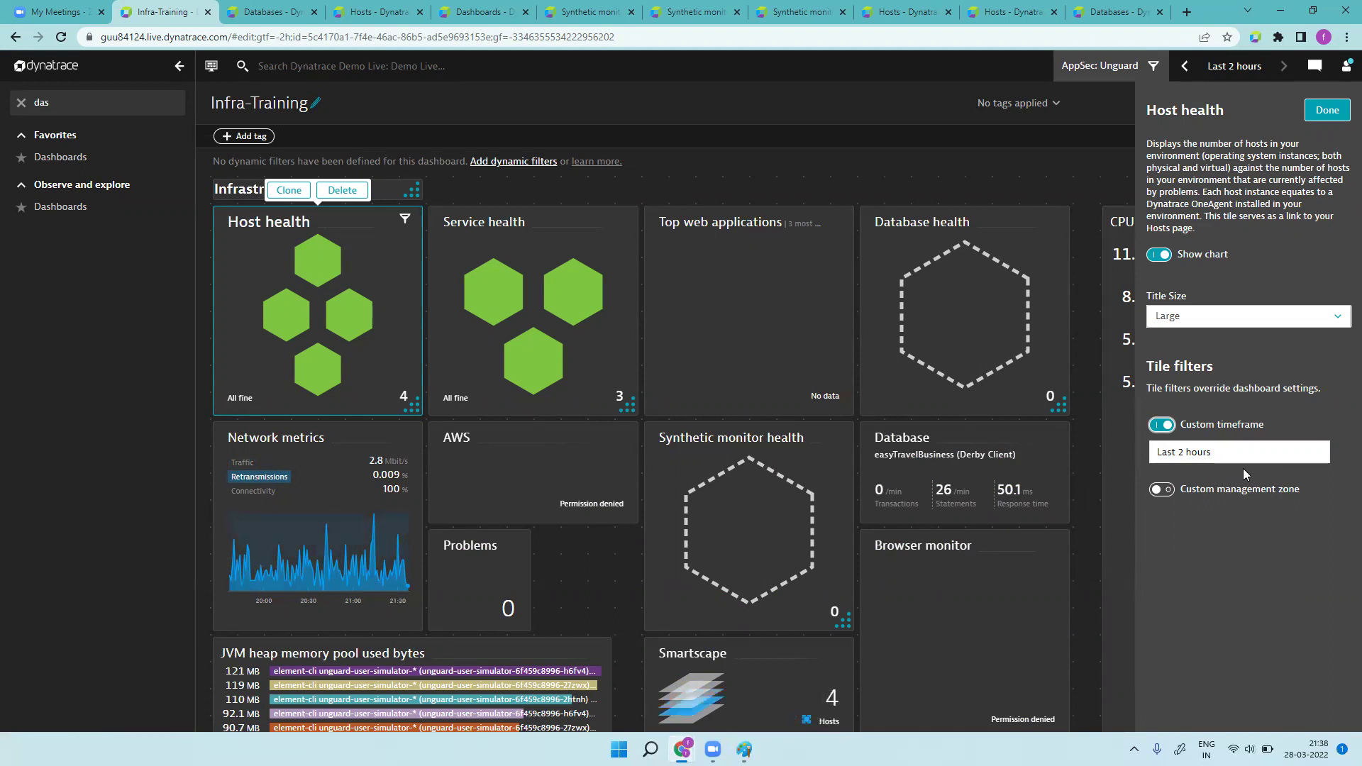
click(1240, 454)
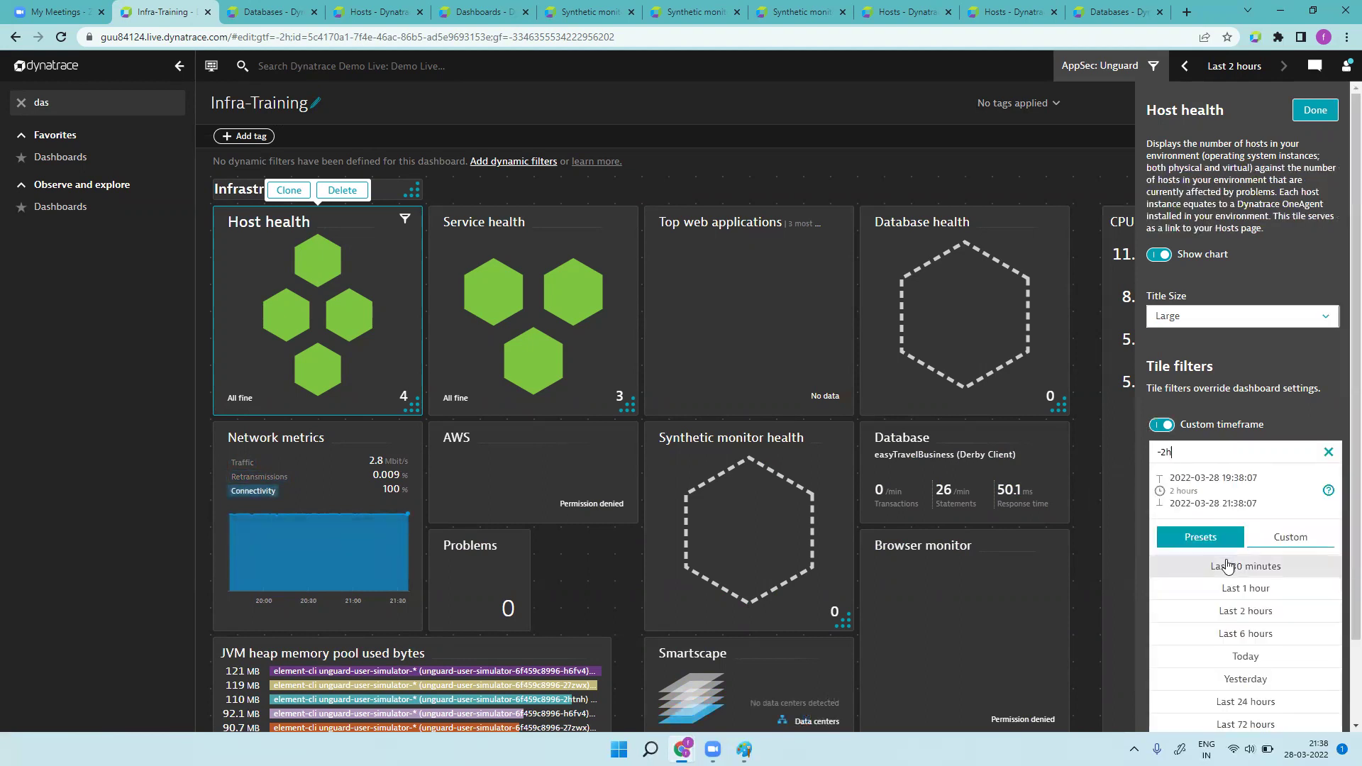
click(1226, 566)
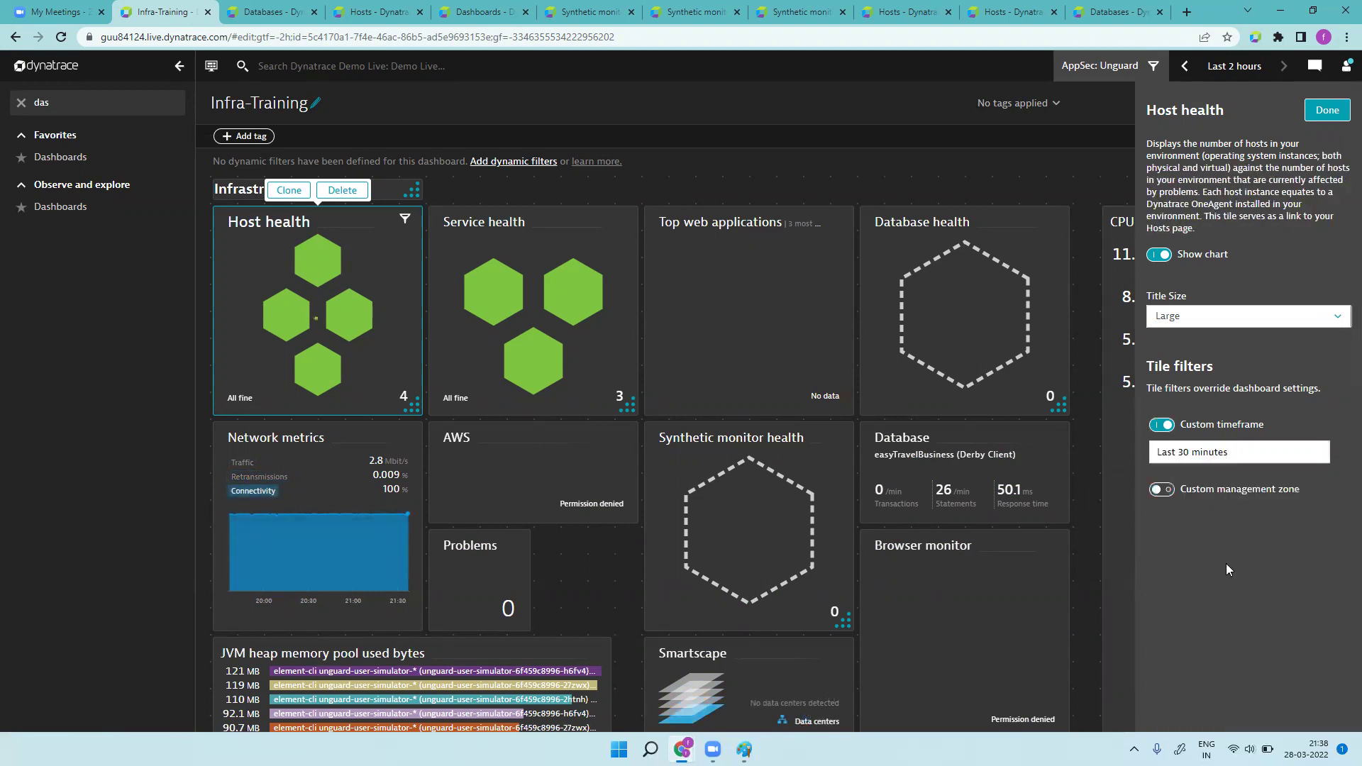
click(1234, 454)
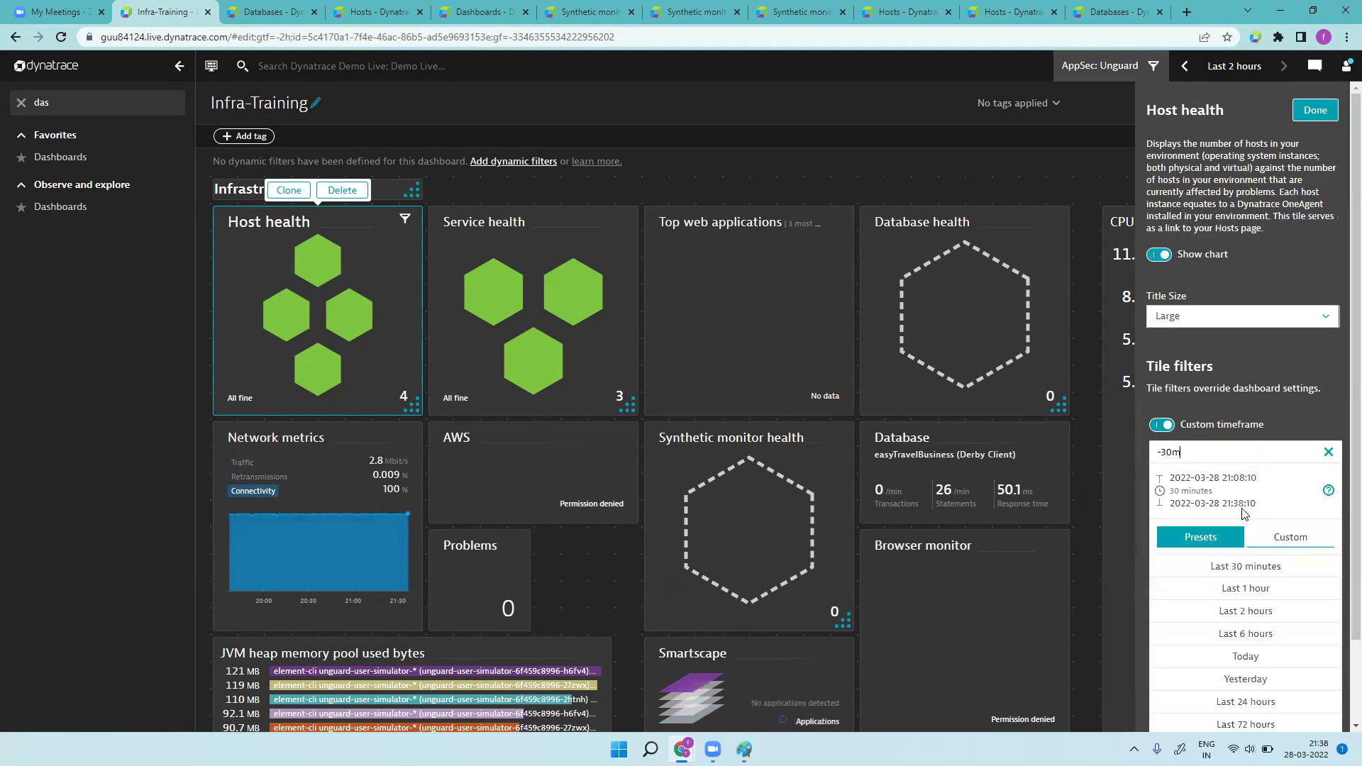
click(1267, 702)
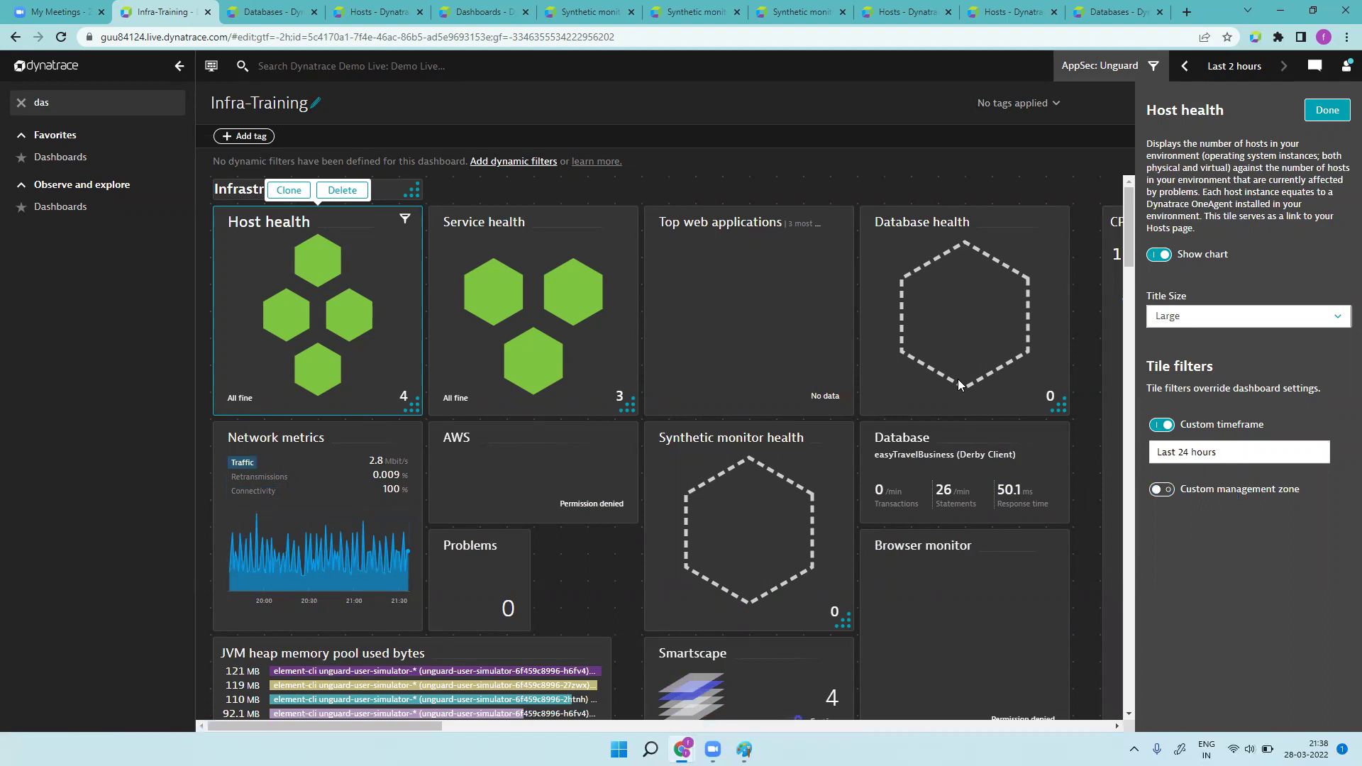
mouse_move(1232, 460)
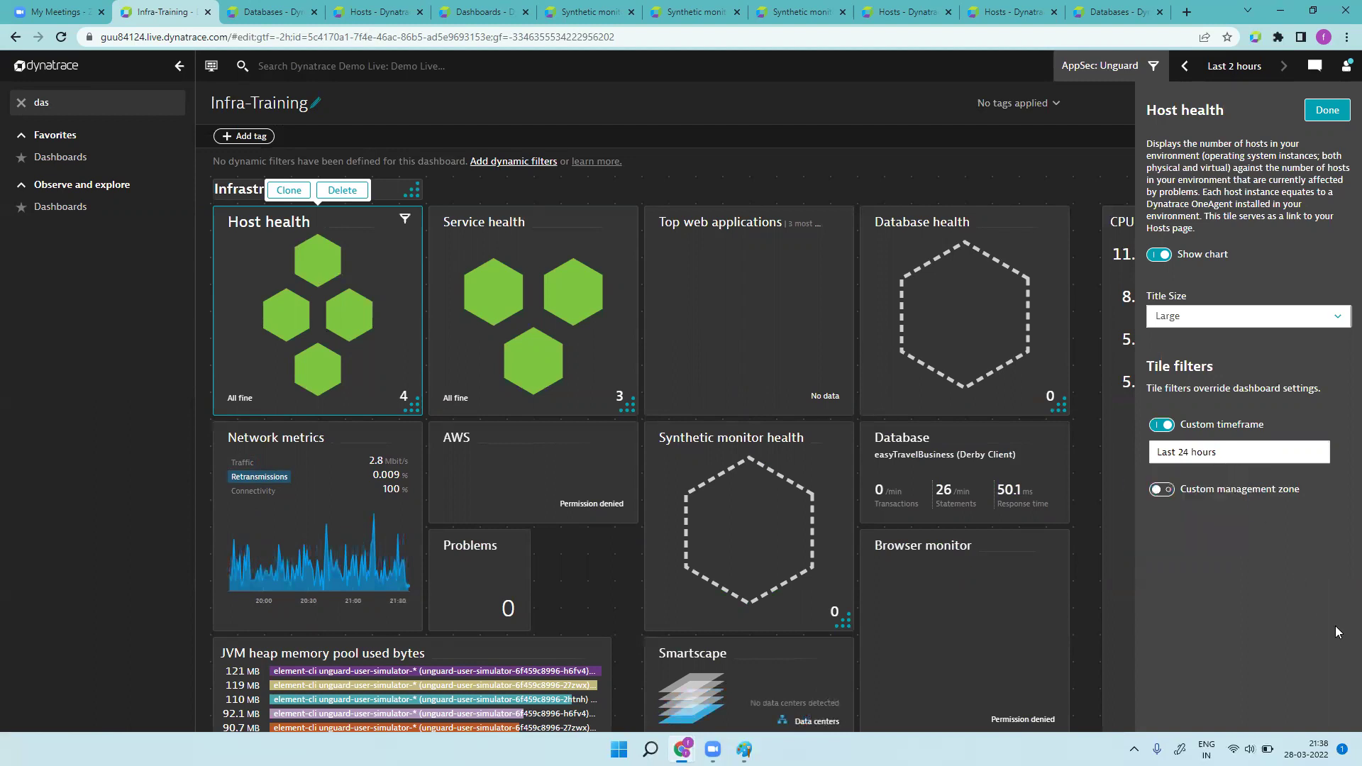
- Enable a custom management zone filter on the Host health tile and set it to Cloud: VMware
click(1162, 490)
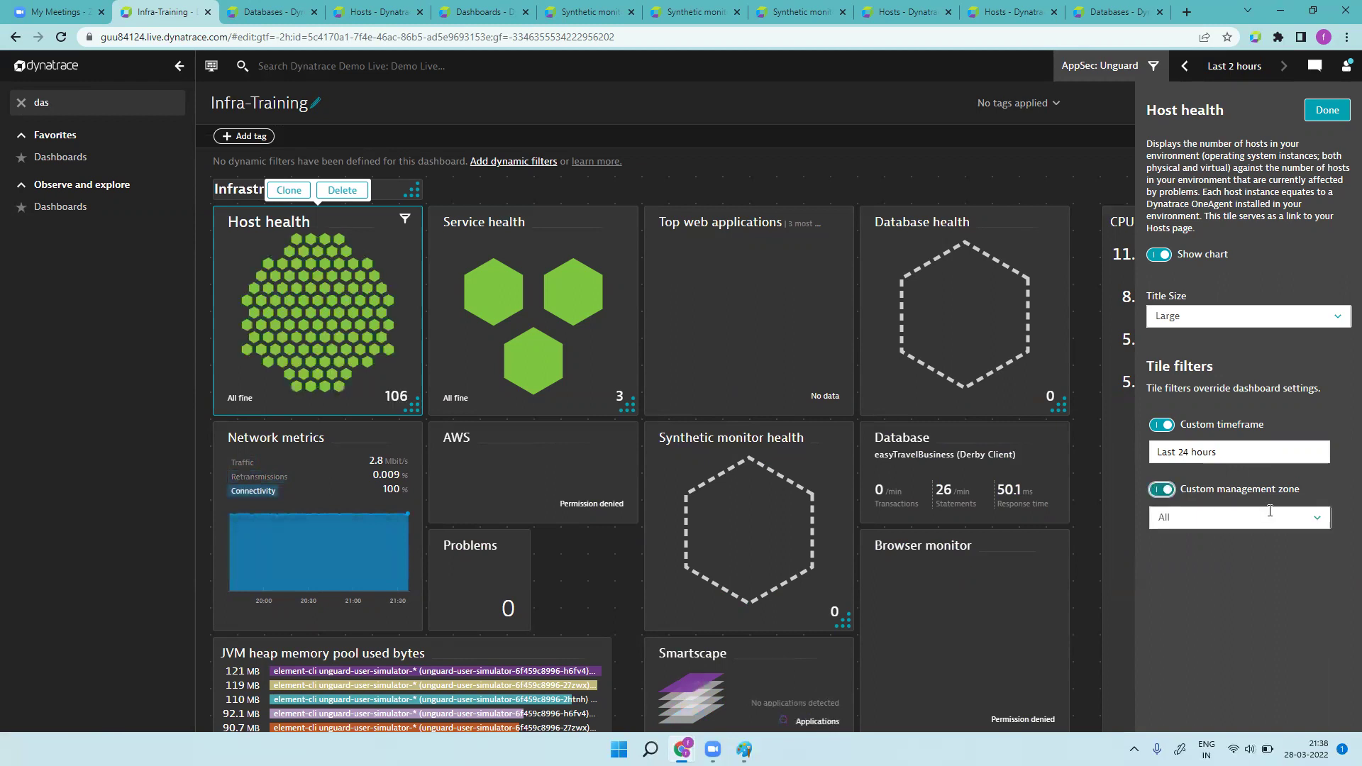
click(1315, 525)
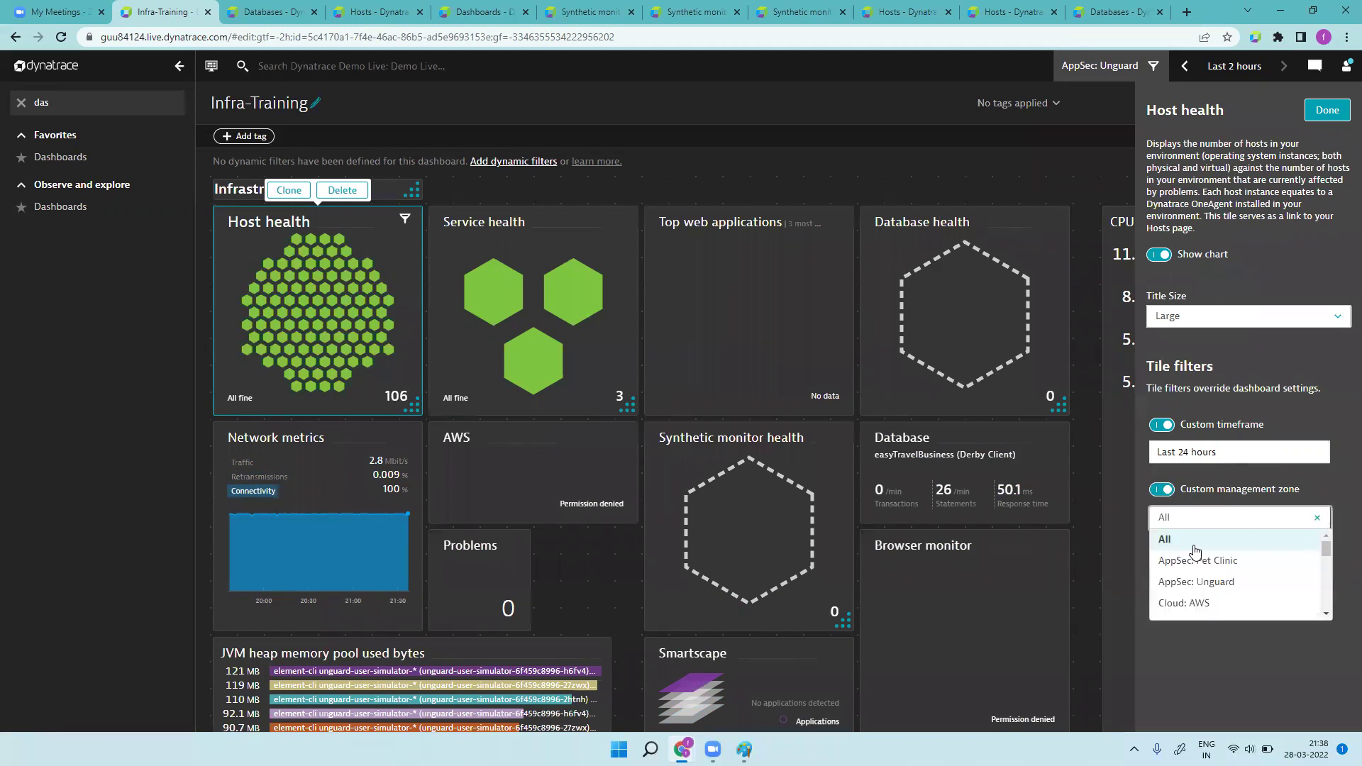
drag(1322, 552, 1324, 570)
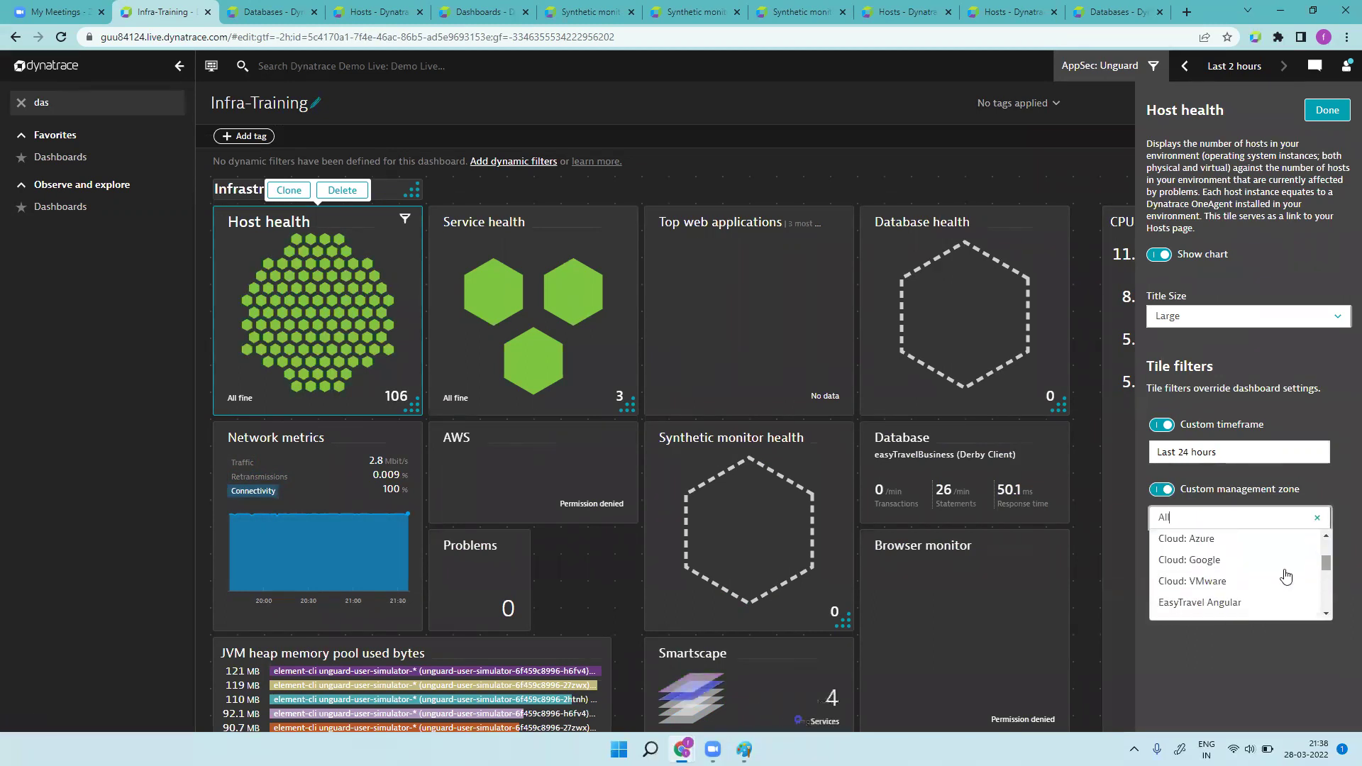
click(1217, 580)
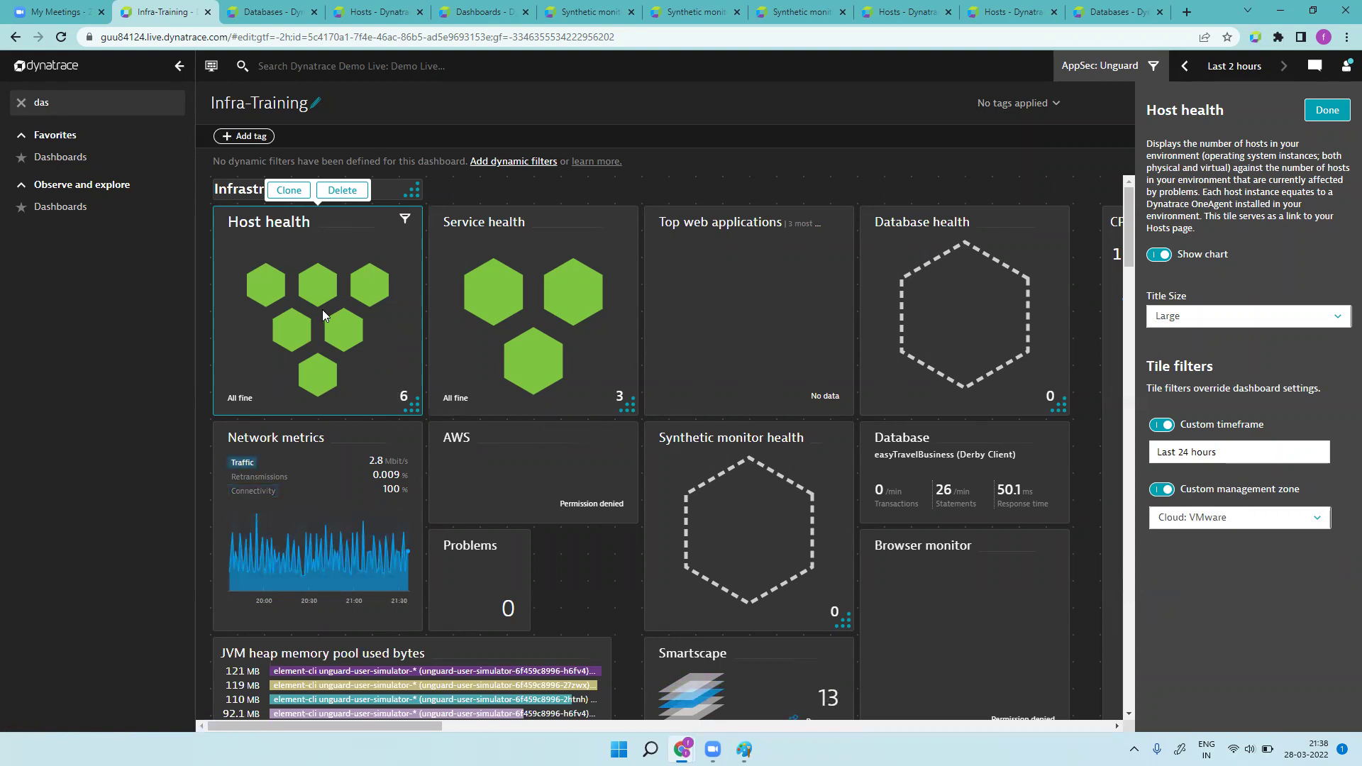
- Finish editing the Infra-Training dashboard and inspect the filters applied to the Host health tile
mouse_move(404, 224)
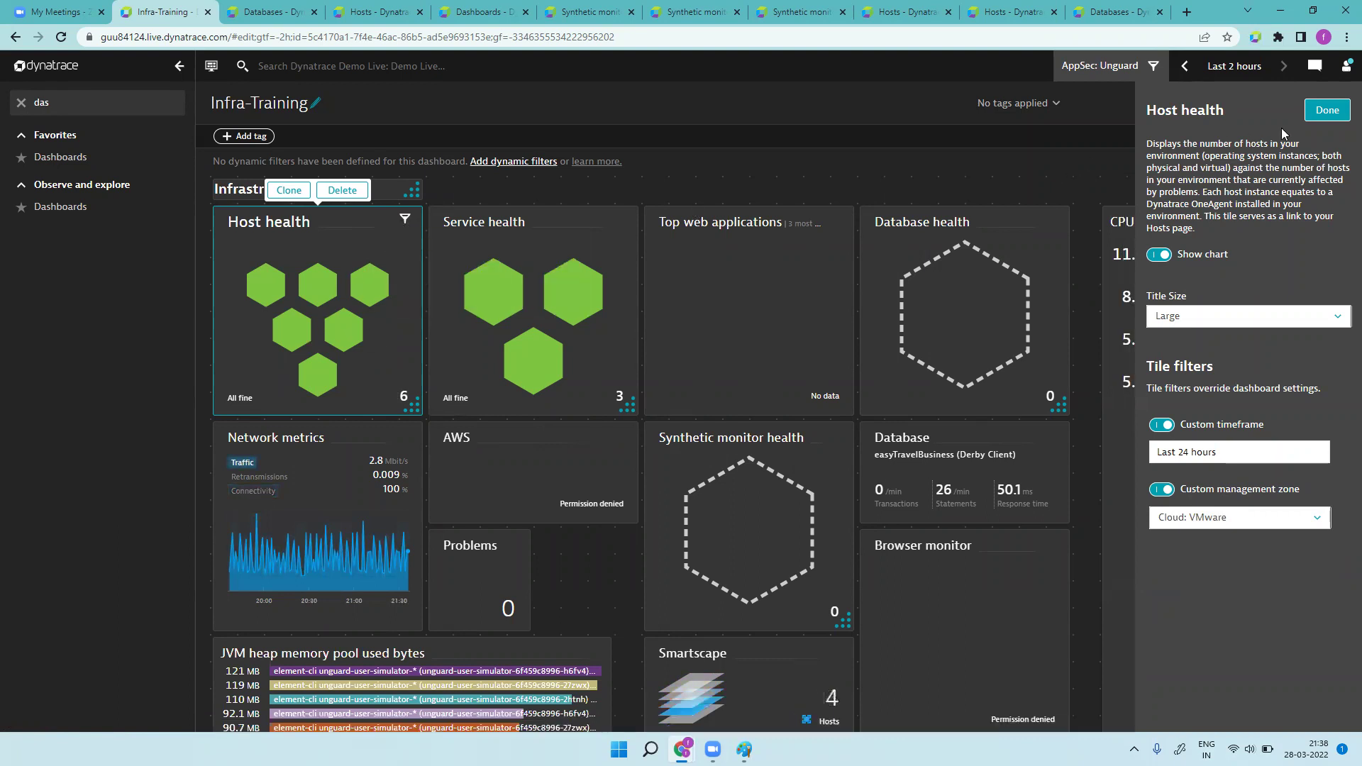
click(1341, 117)
click(1343, 122)
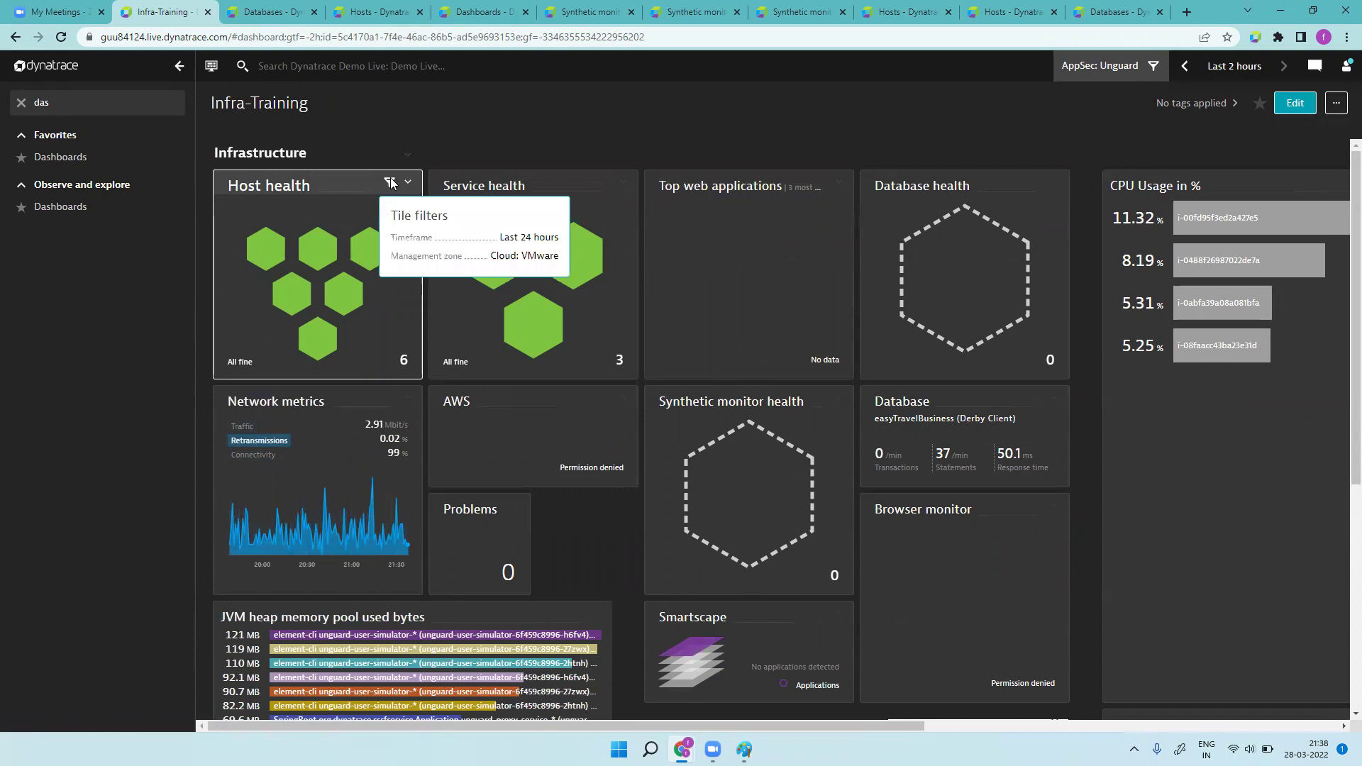
mouse_move(325, 188)
mouse_move(388, 184)
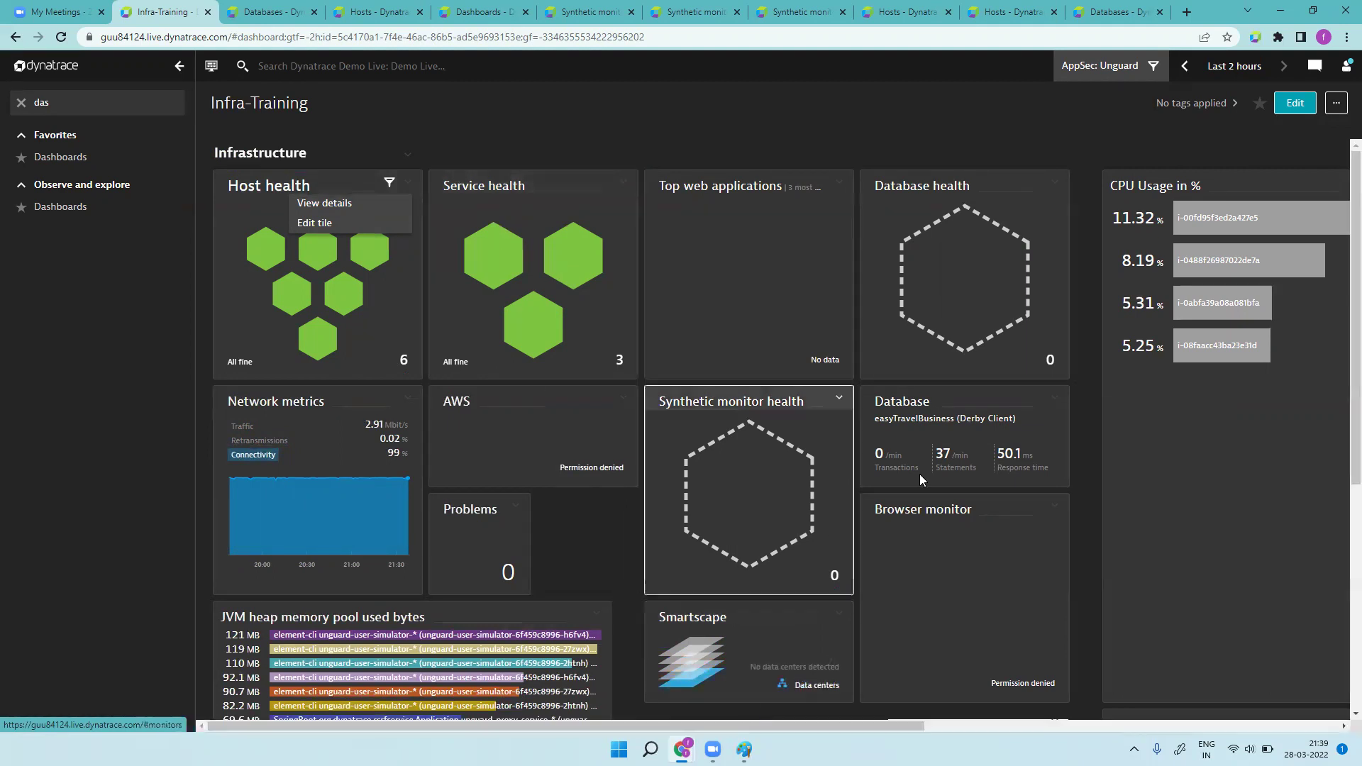
- Switch the dashboard's management zone filter to All, followed by AppSec: Pet Clinic, to compare the tiles
click(1150, 68)
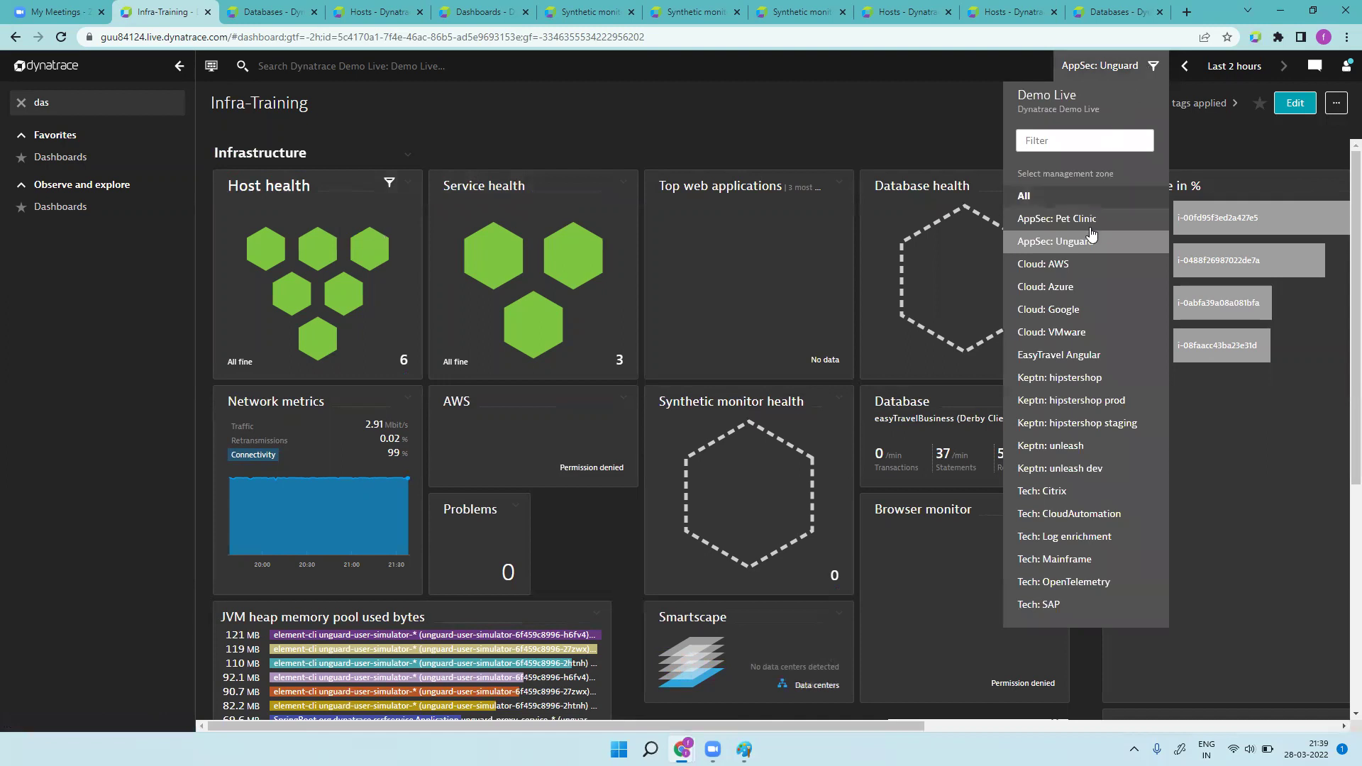
click(1024, 197)
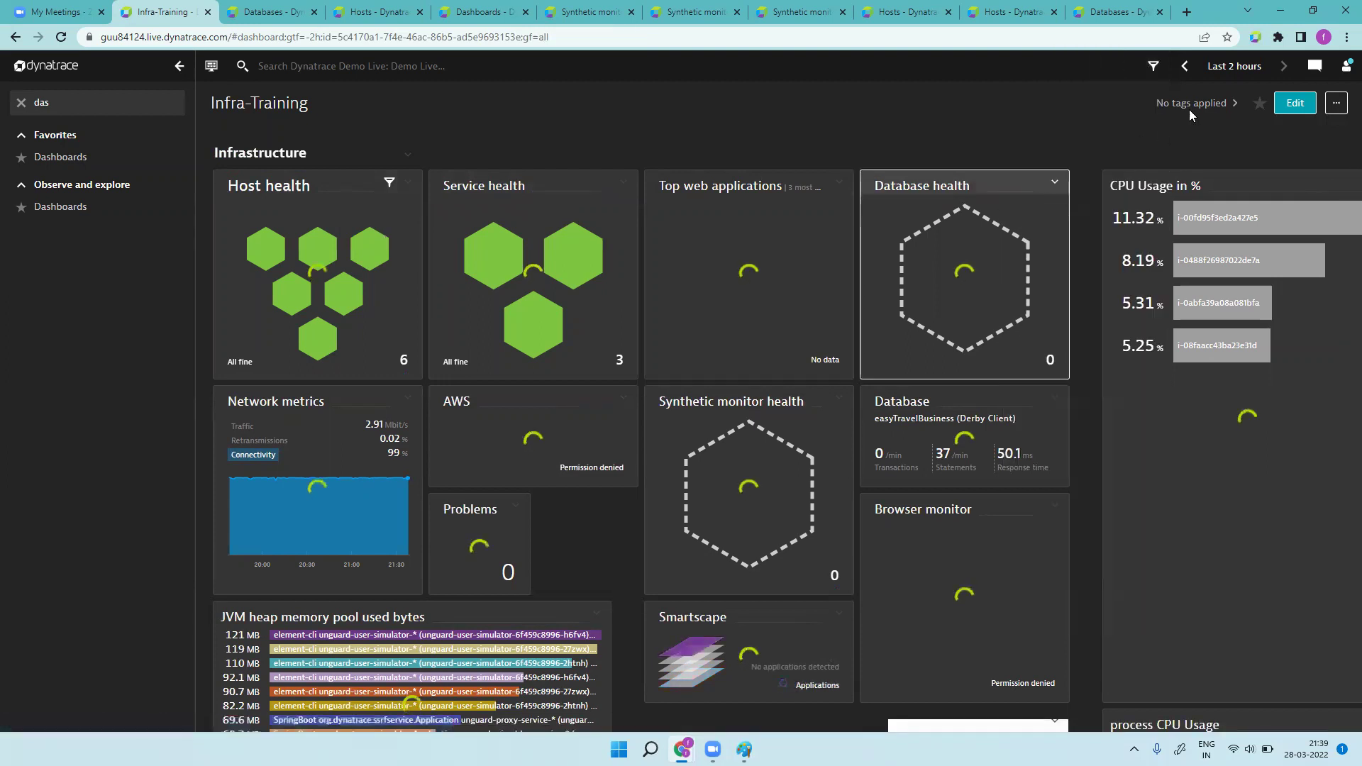
click(1128, 66)
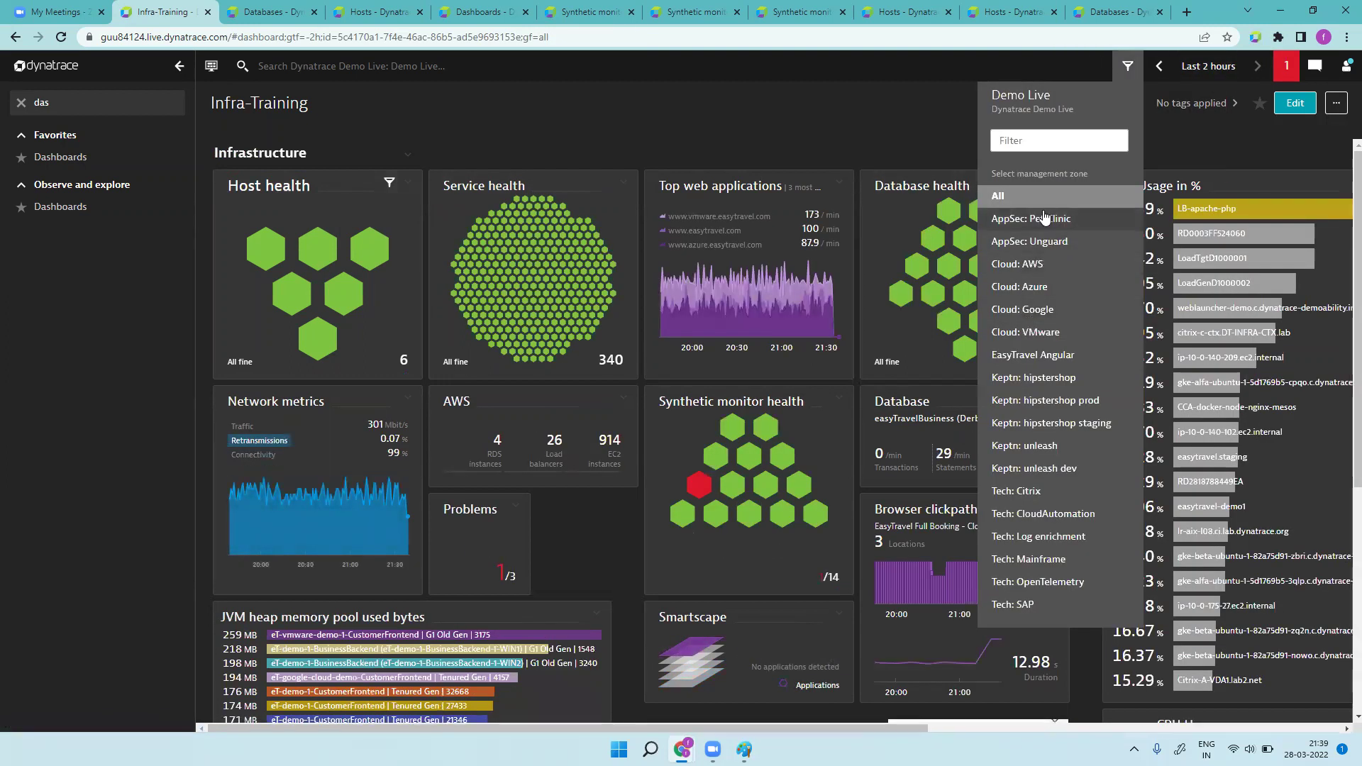
click(1041, 219)
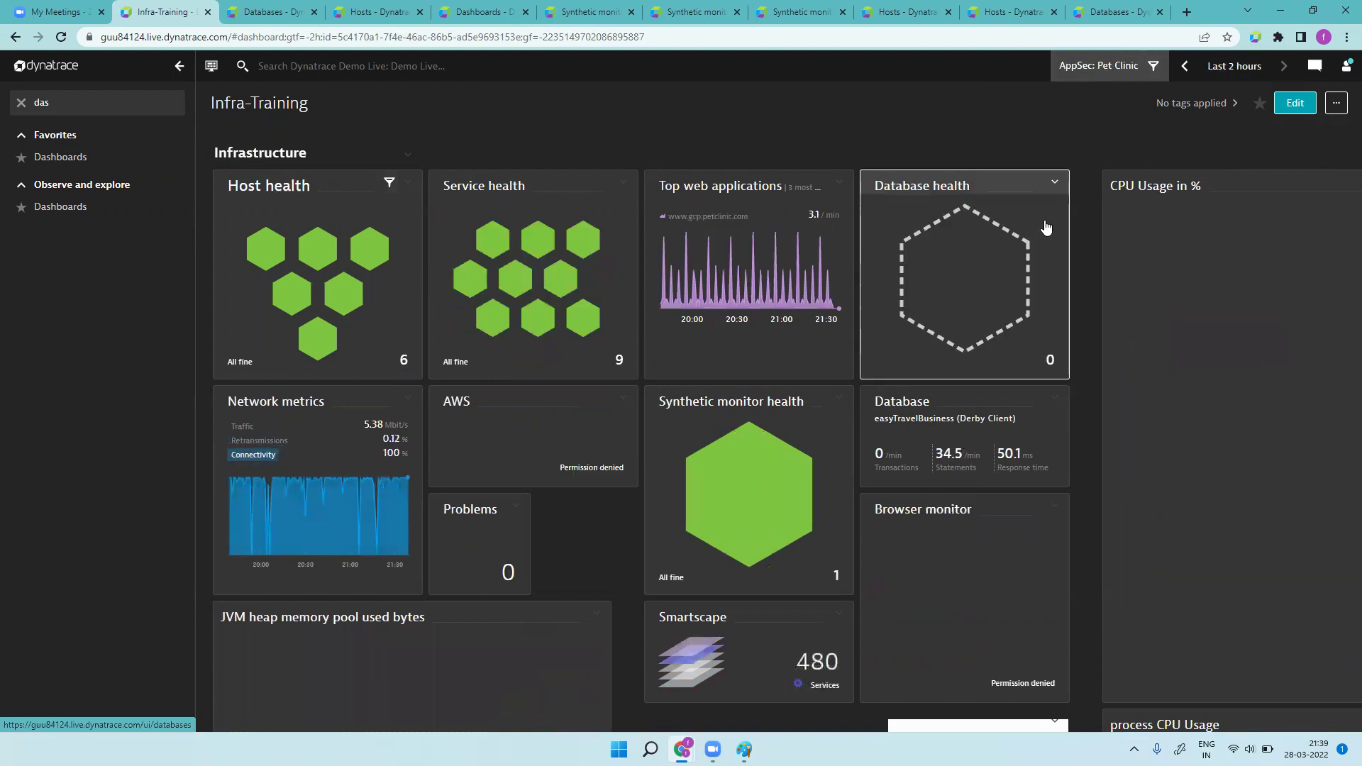
click(1153, 69)
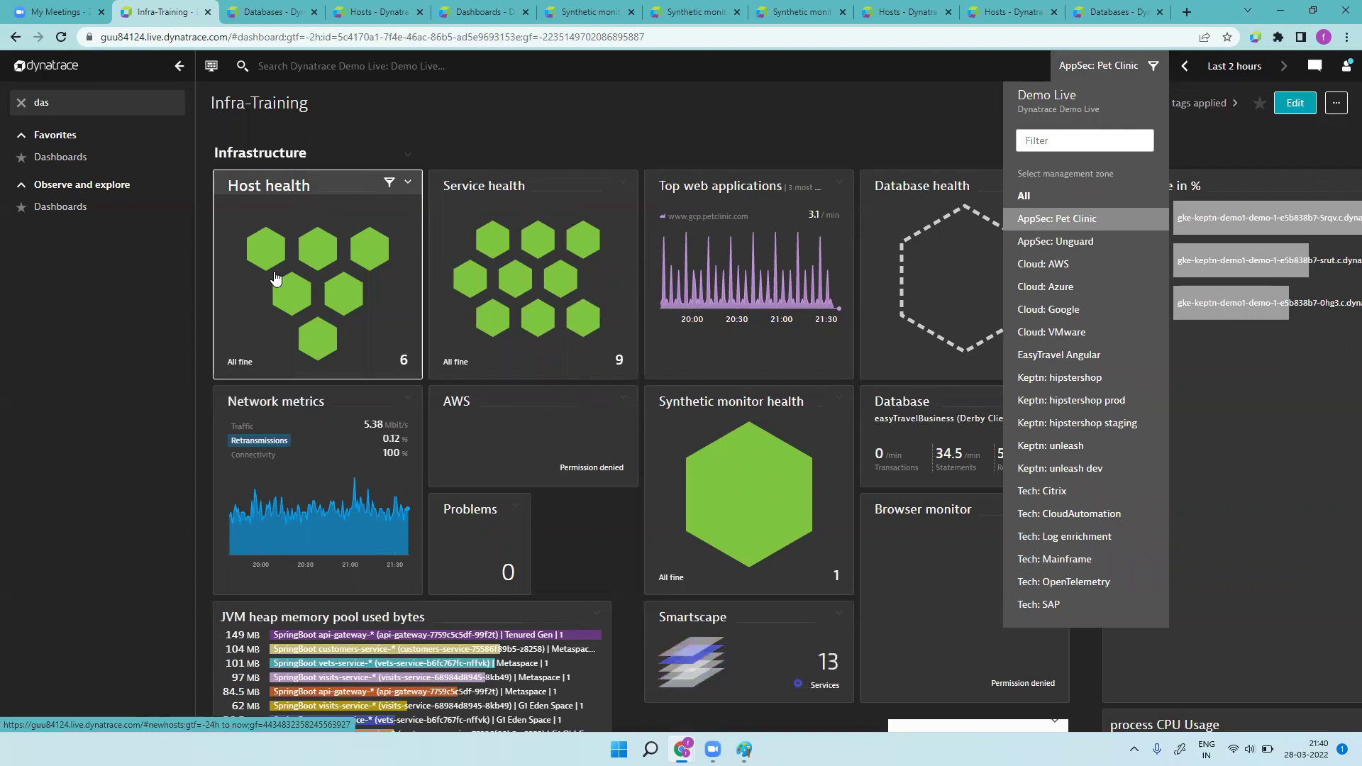
- Show only own dashboards in the Dashboards overview, sorted by modification date with the most recent first
click(63, 214)
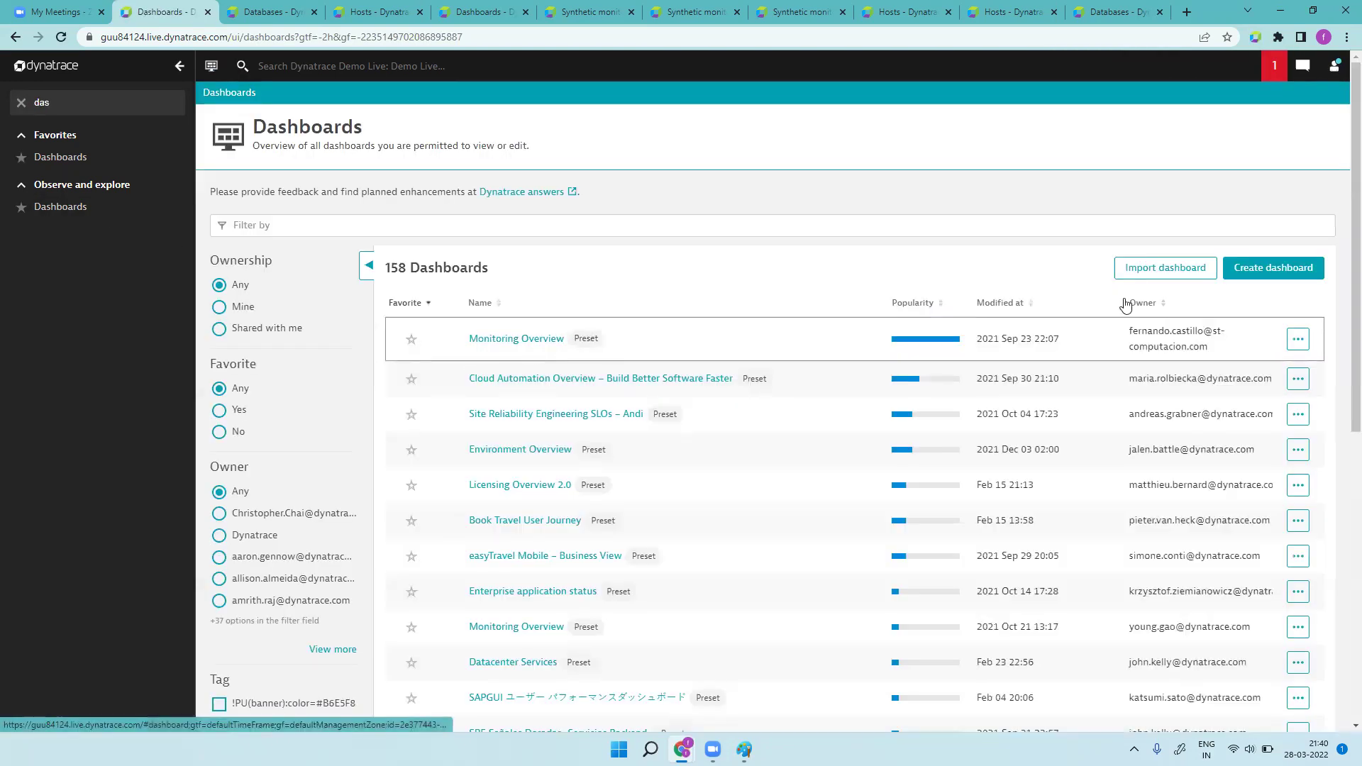
click(237, 313)
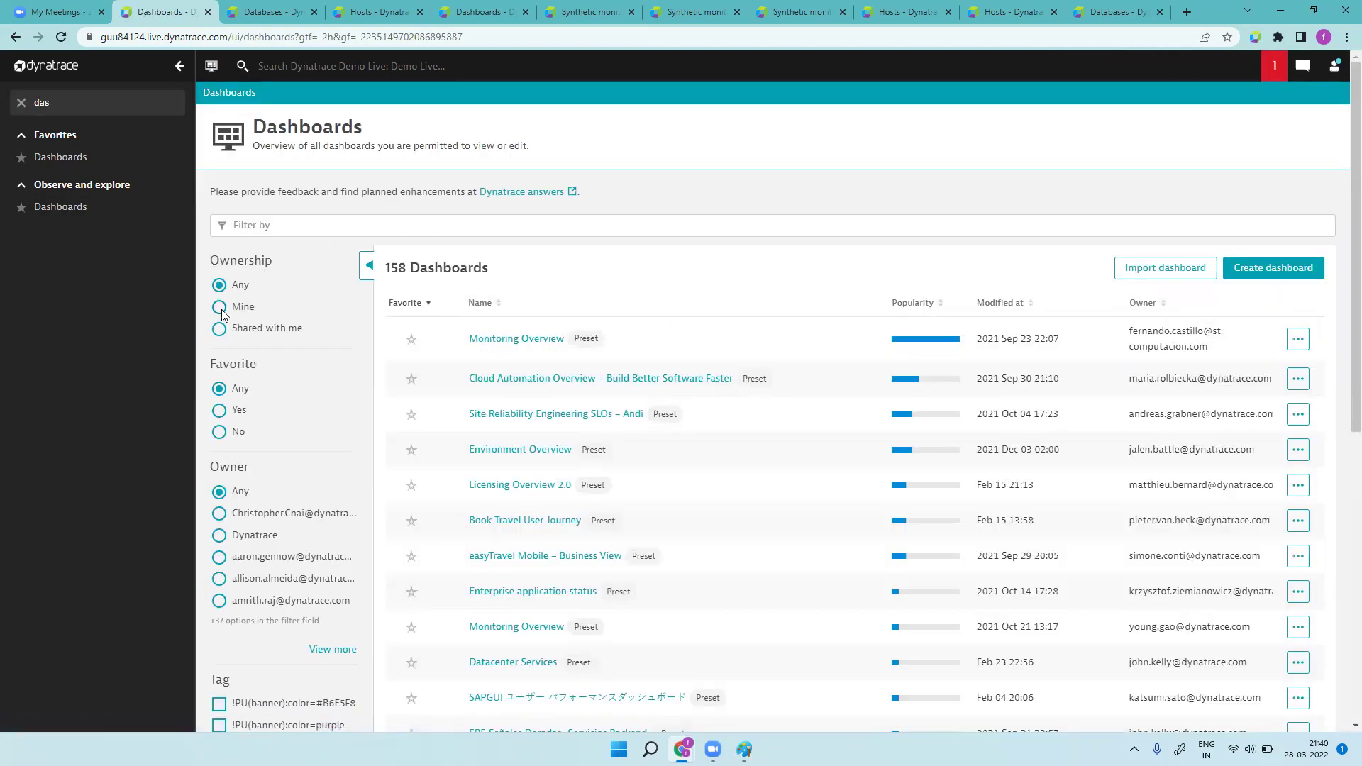
click(979, 304)
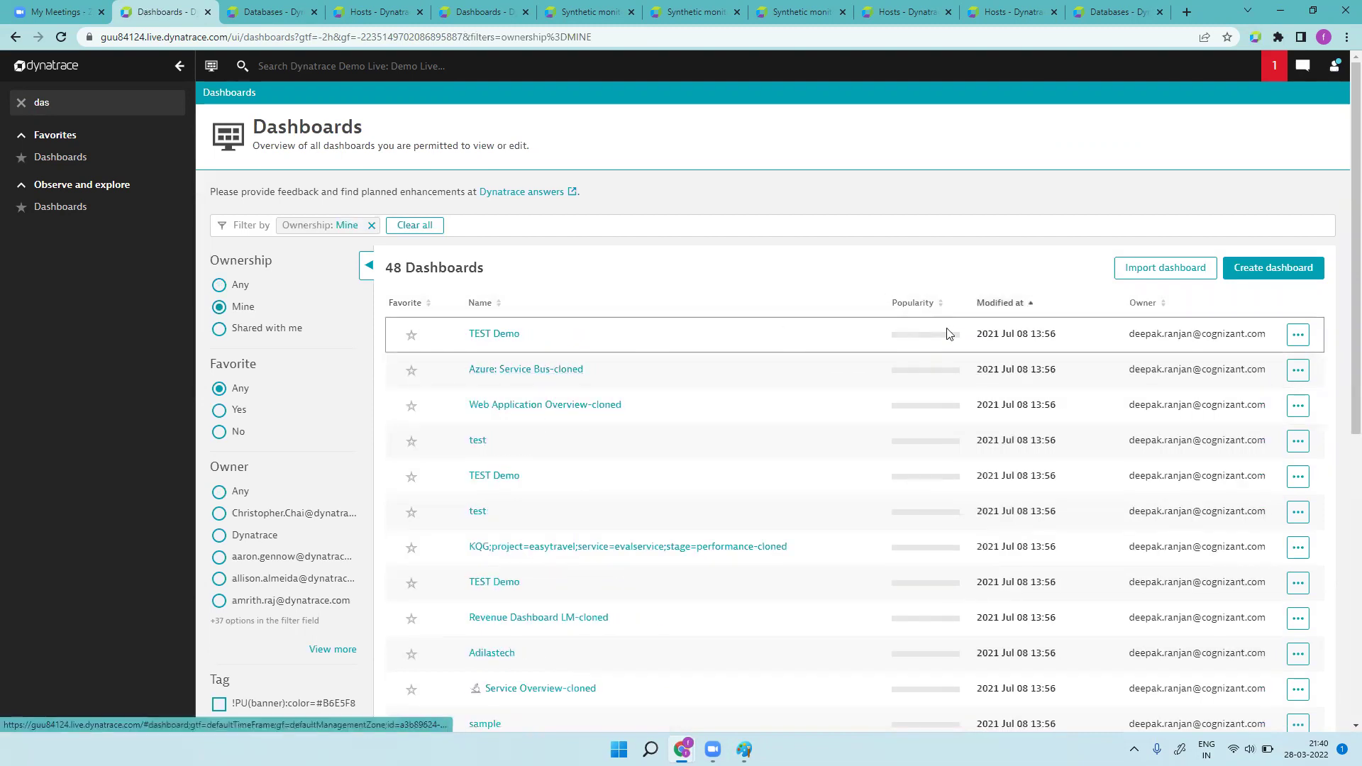
click(998, 305)
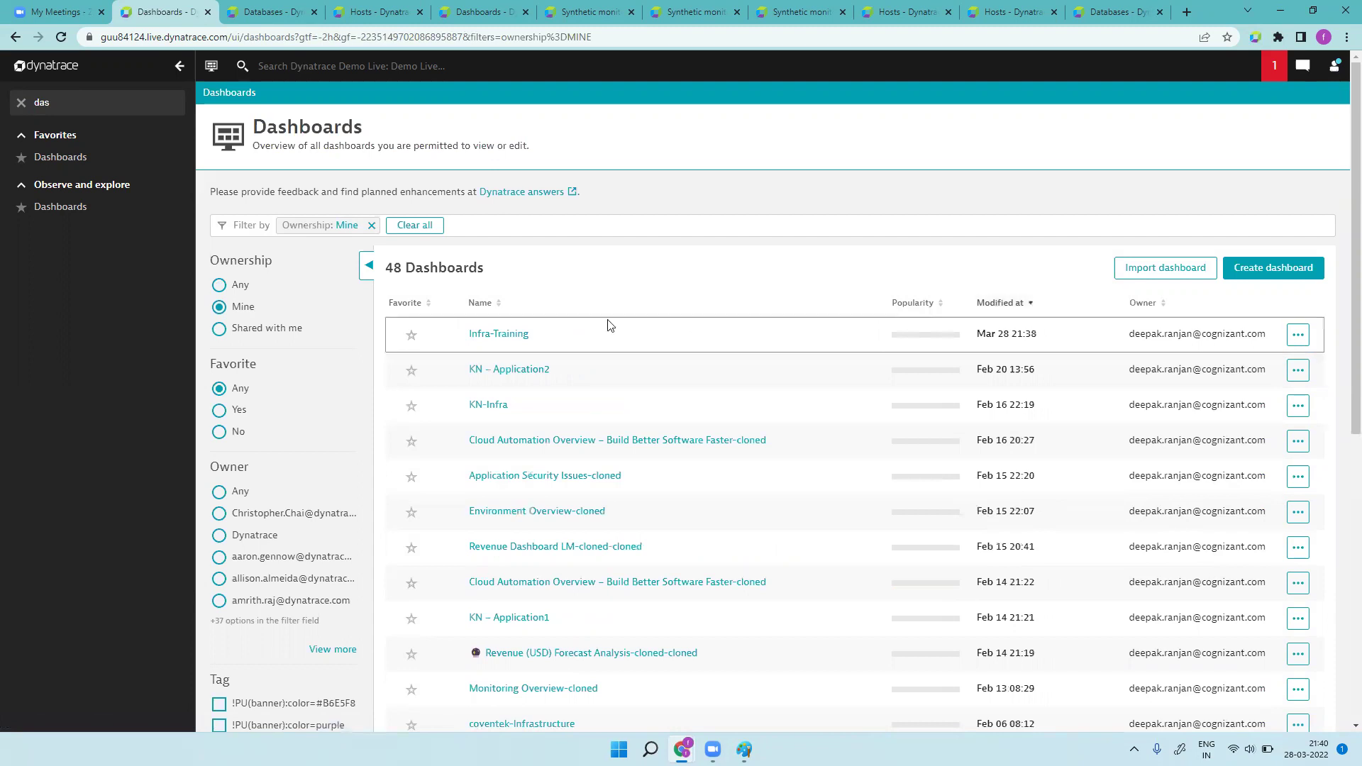
- Open the Infra-Training dashboard and export it as a JSON file
click(526, 338)
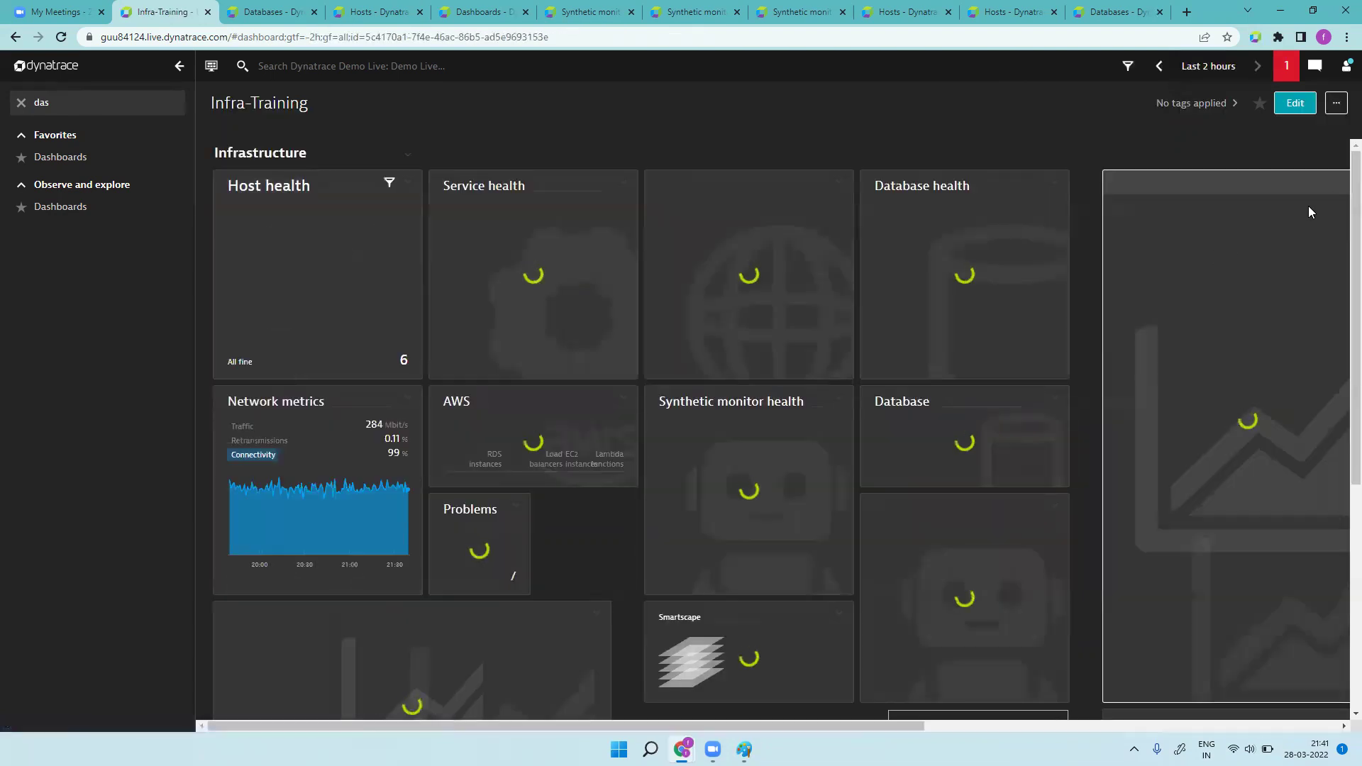
click(1337, 105)
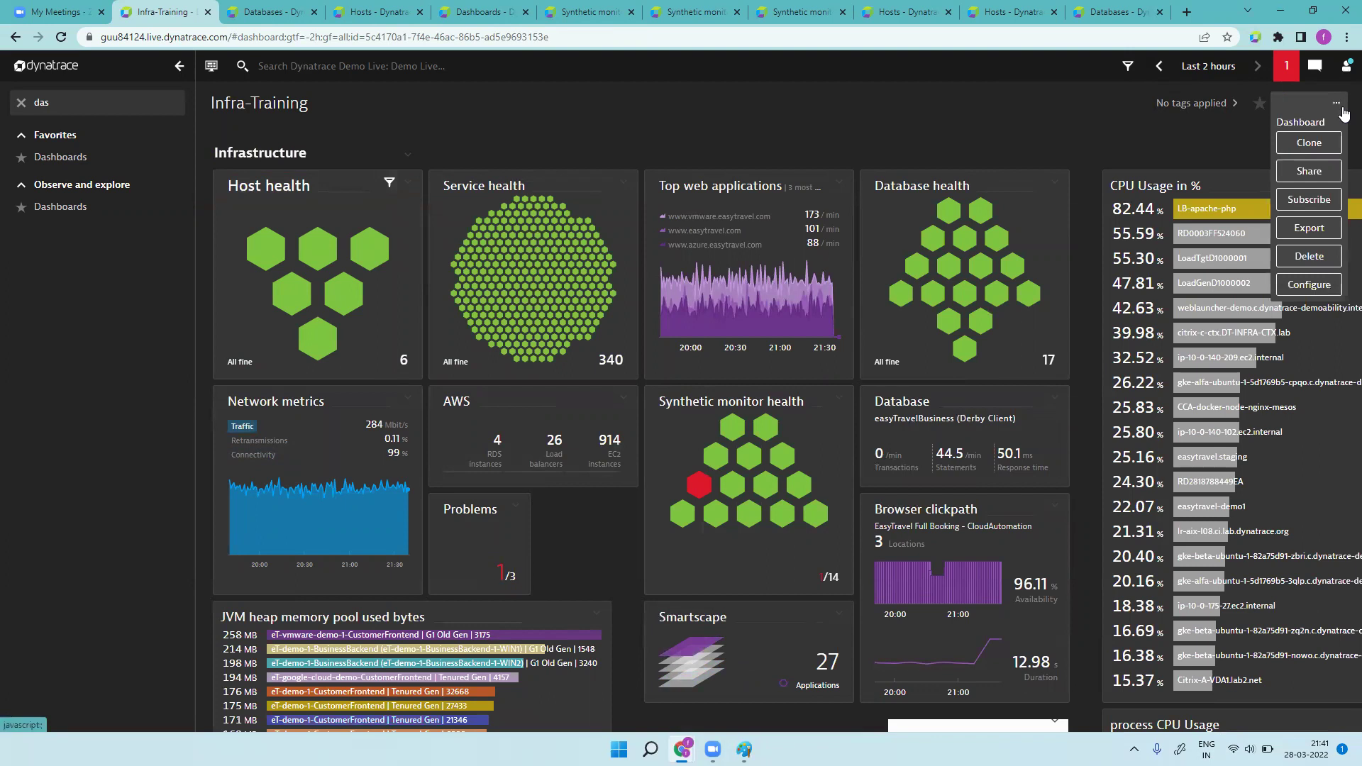
click(1310, 230)
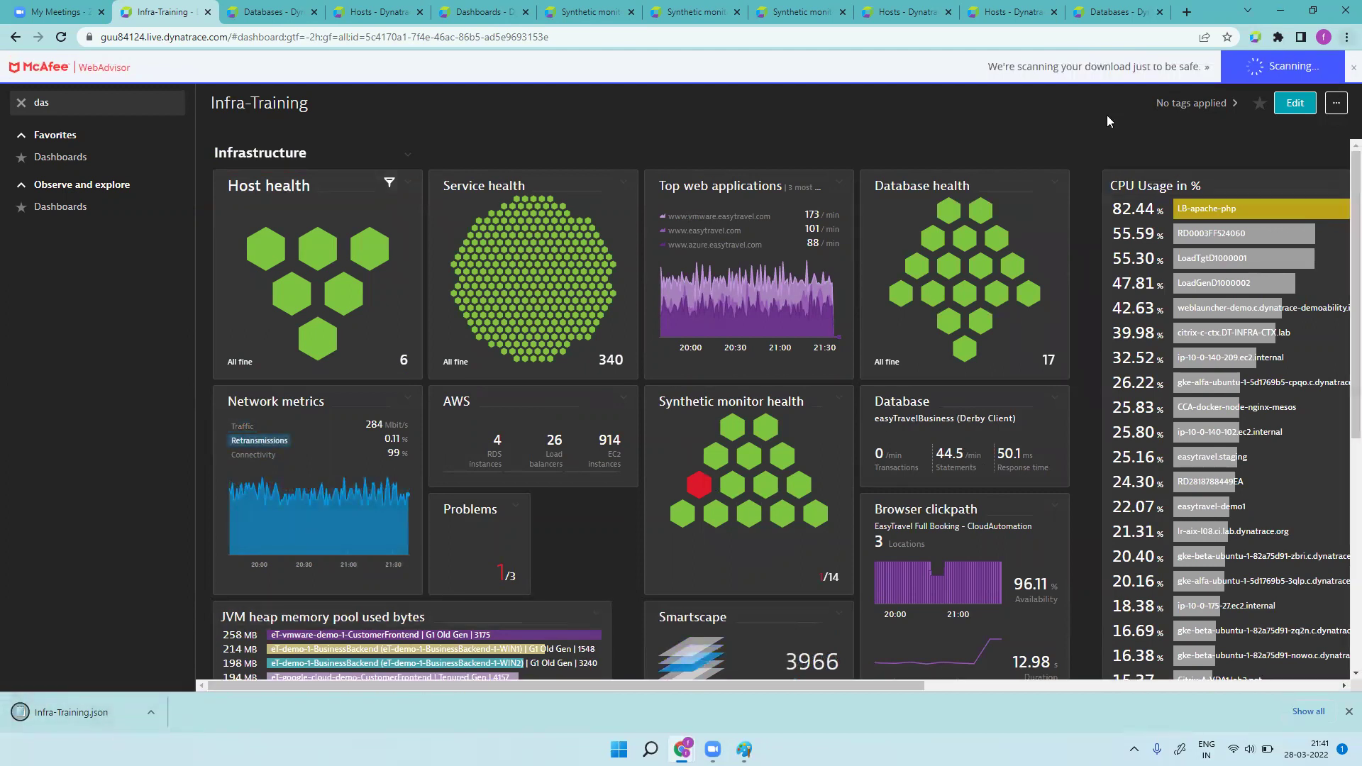
- Try to import the Infra-Training JSON file from the Downloads folder into the Dashboards overview
click(89, 159)
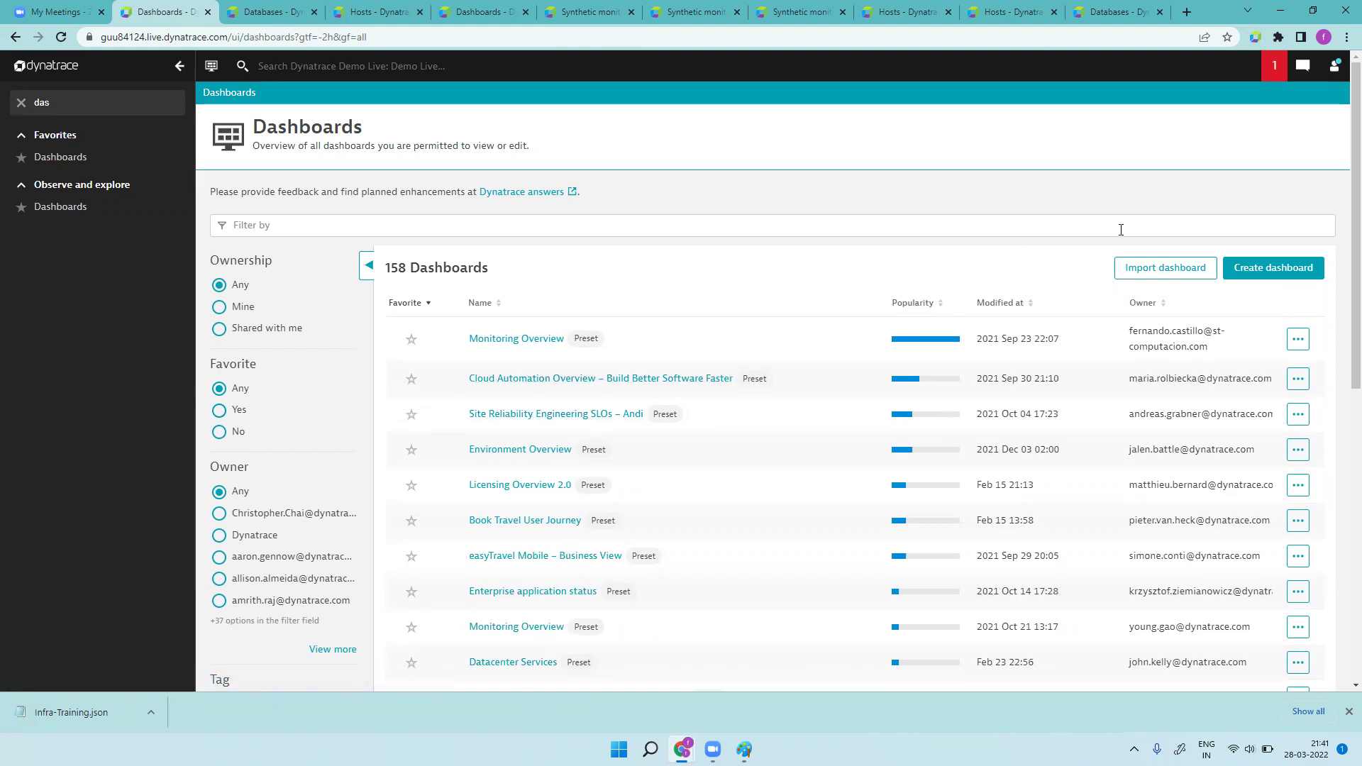
click(1163, 272)
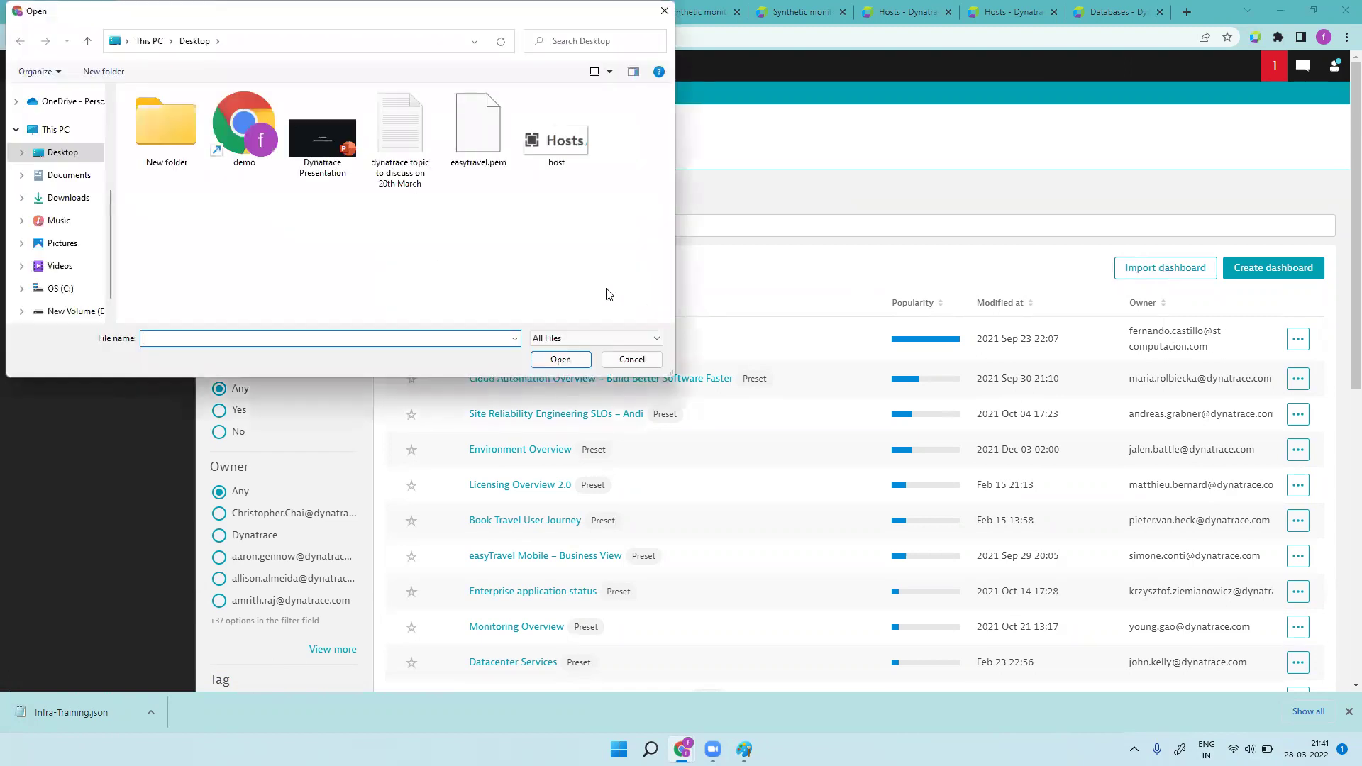
click(68, 175)
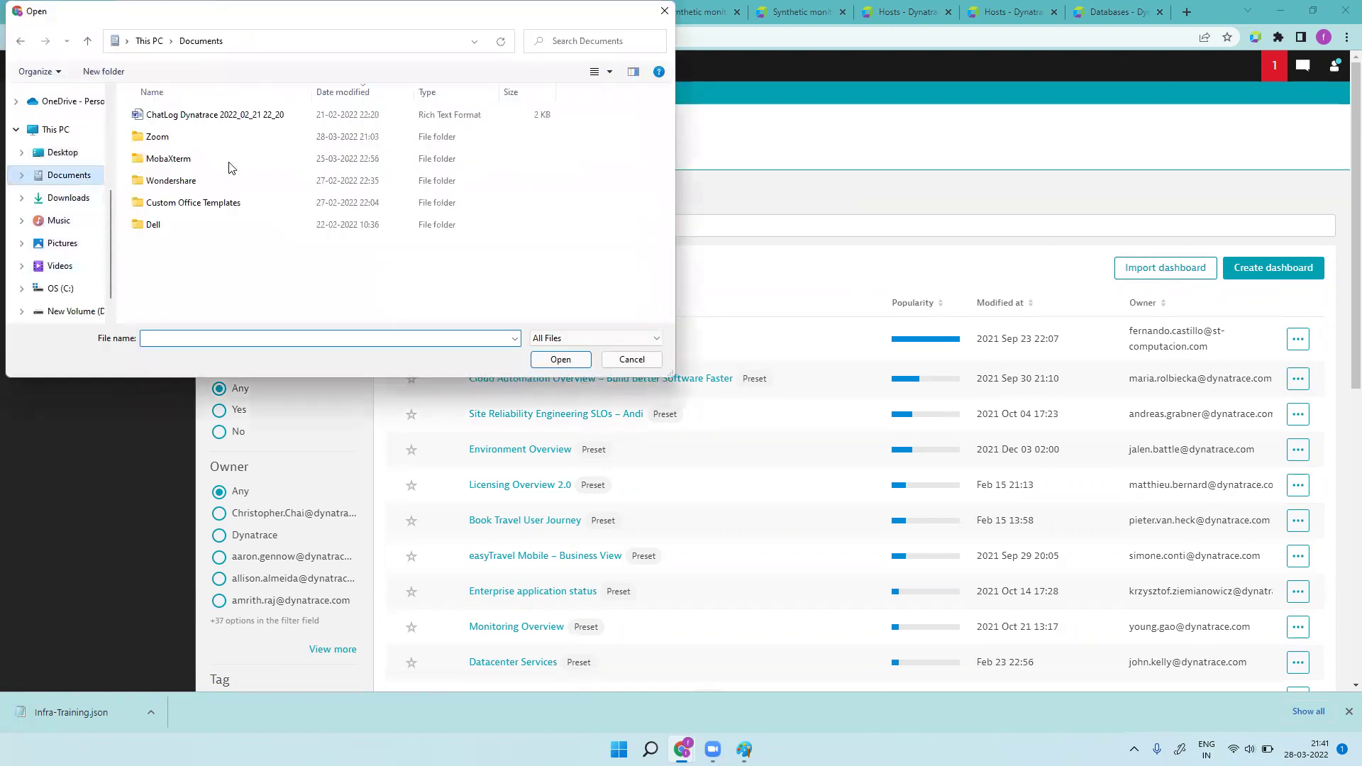
click(78, 199)
click(270, 135)
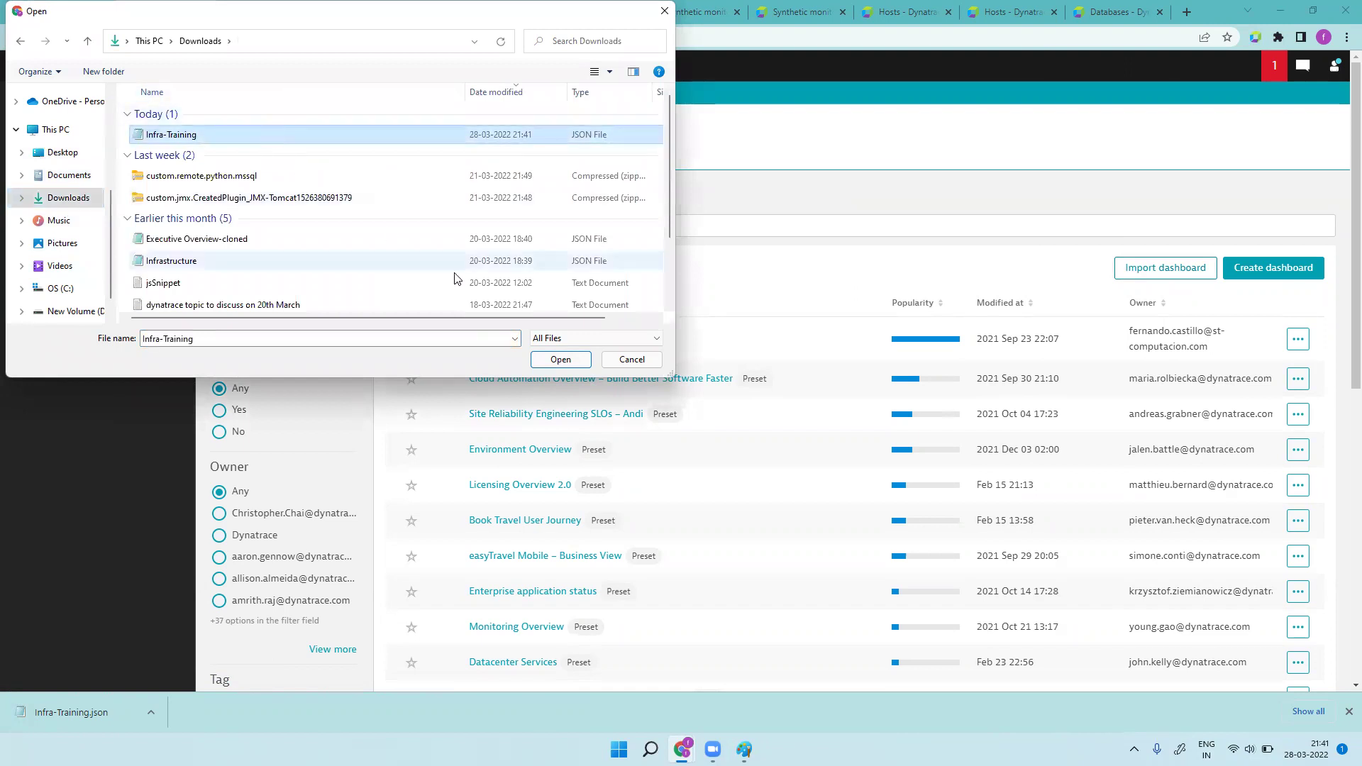
click(561, 360)
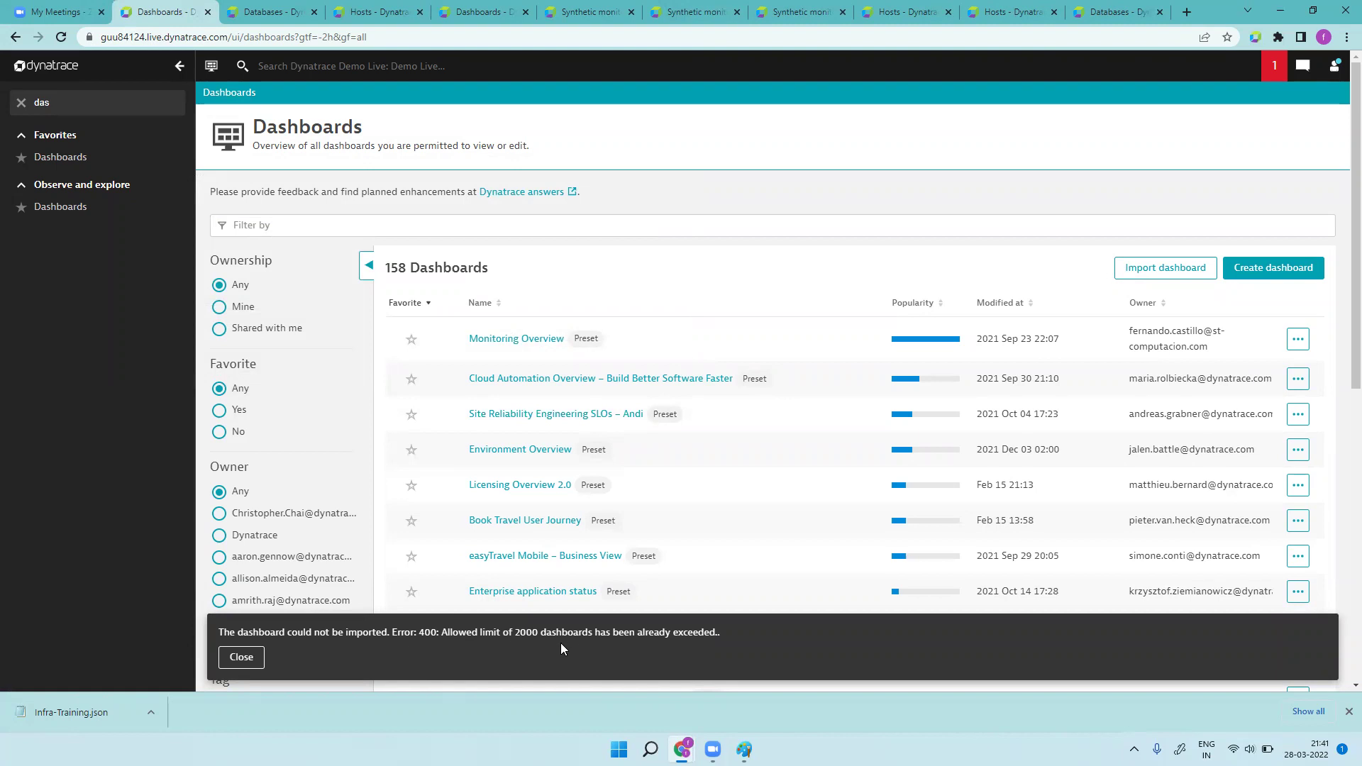
click(241, 658)
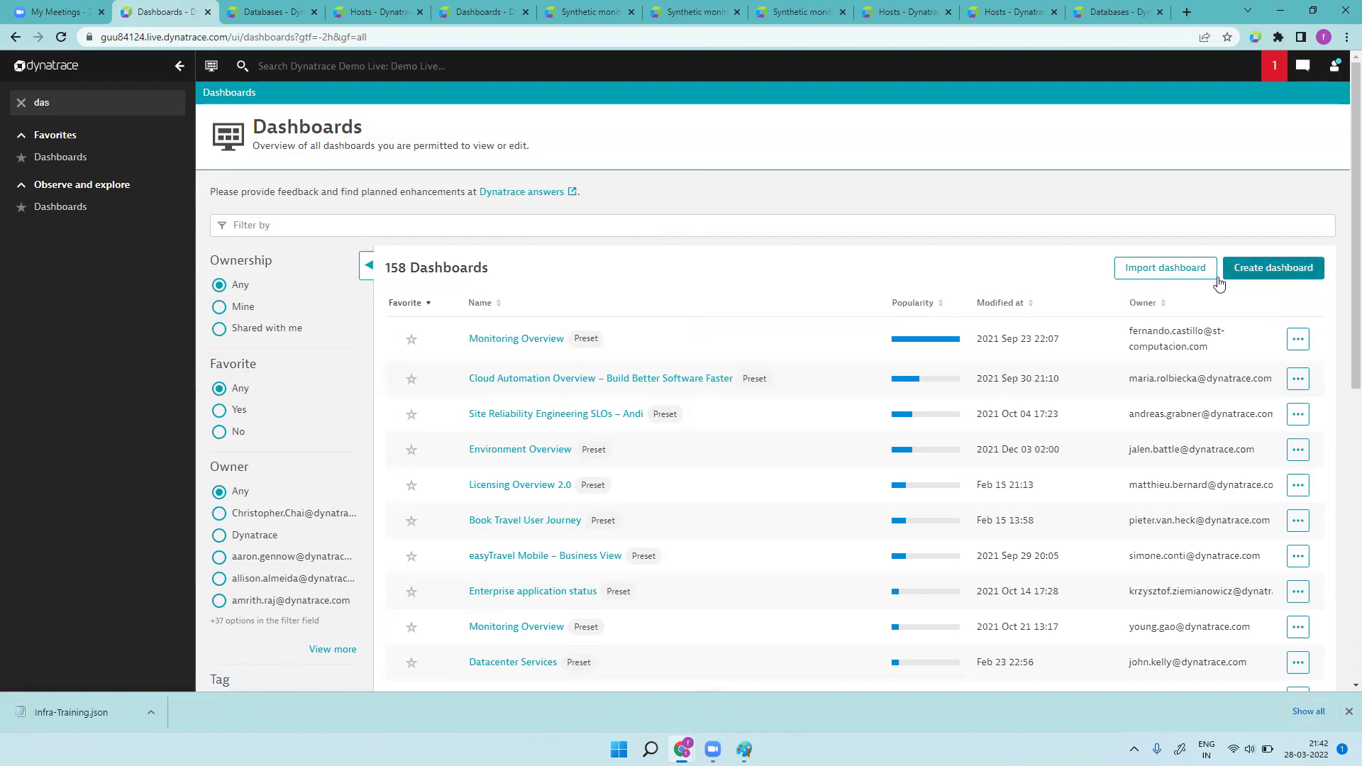
- Open the preset Monitoring Overview dashboard and look at the actions available for it
click(514, 339)
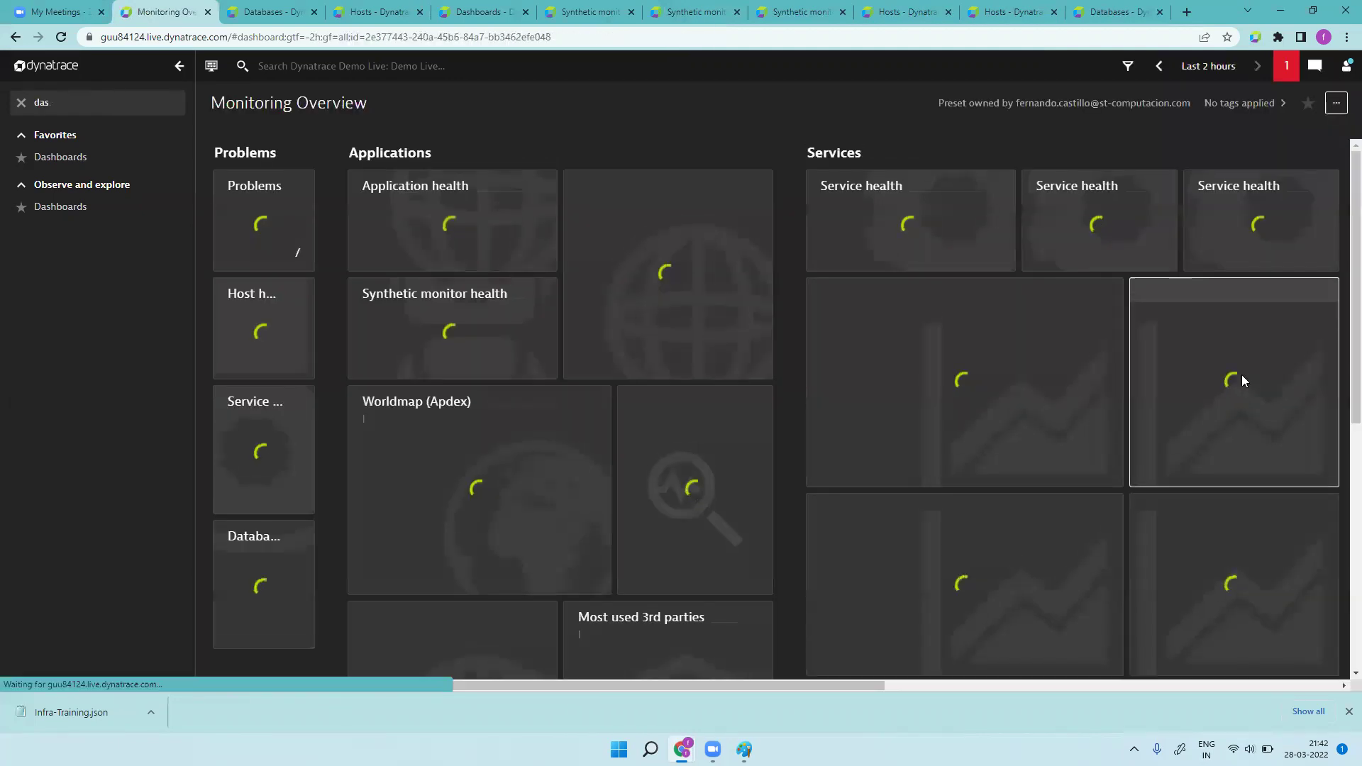
click(1337, 103)
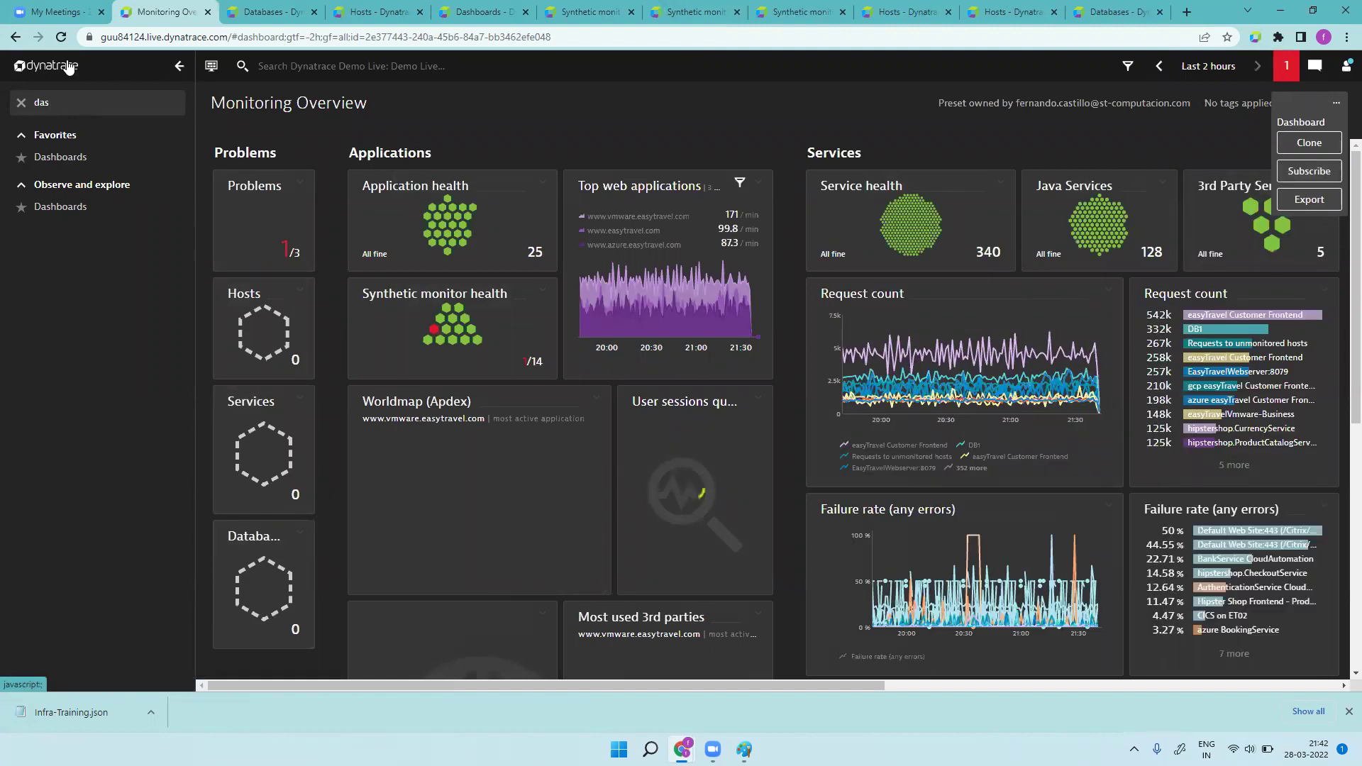
- Return to the Dashboards overview, sort it by modification date with the most recent first, and open the Infra-Training dashboard
click(16, 39)
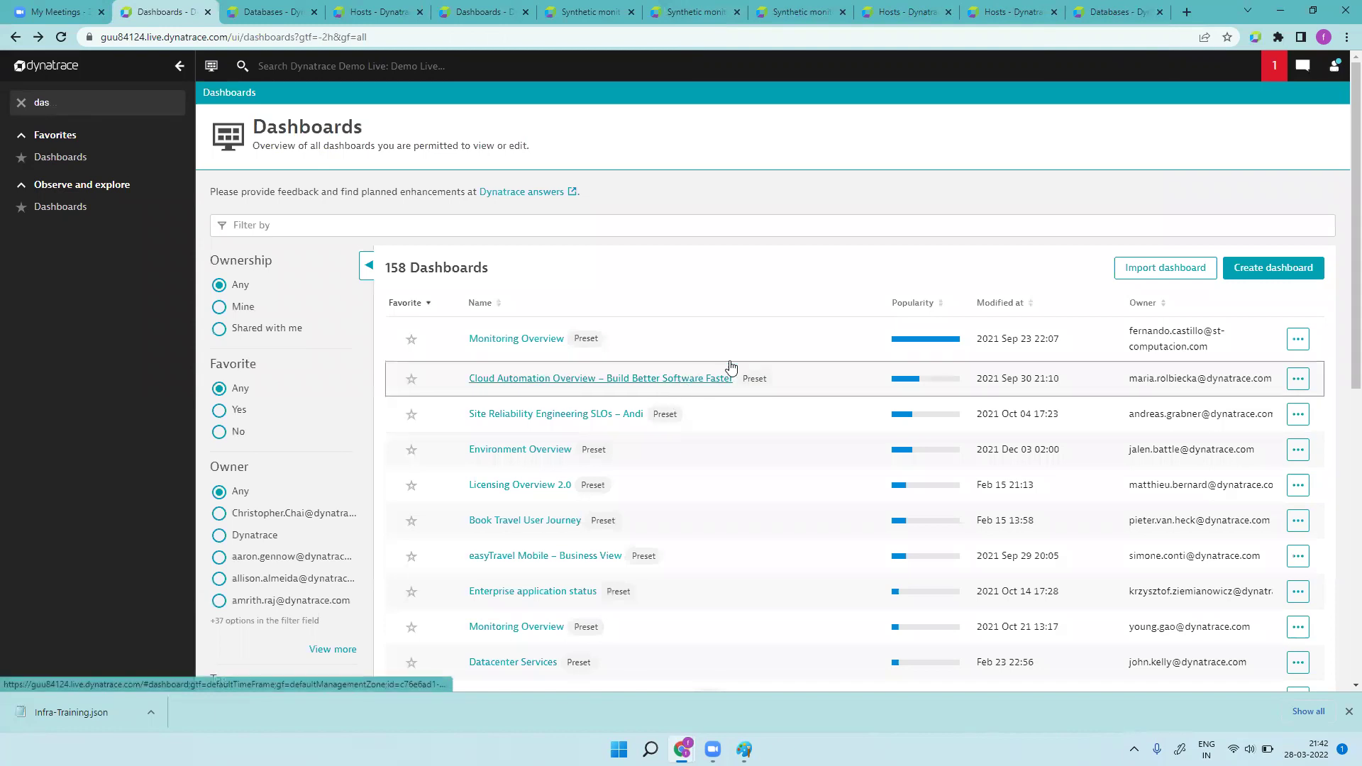
click(992, 307)
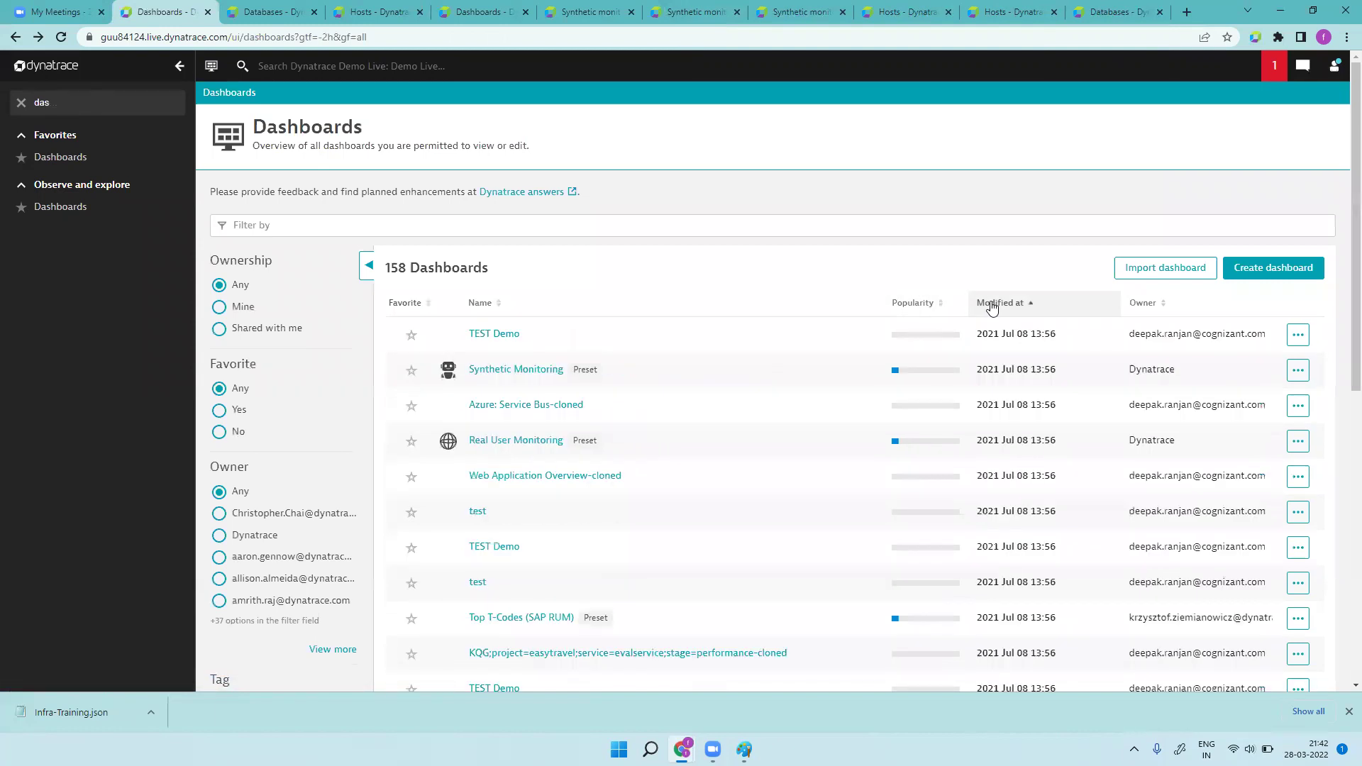
click(981, 307)
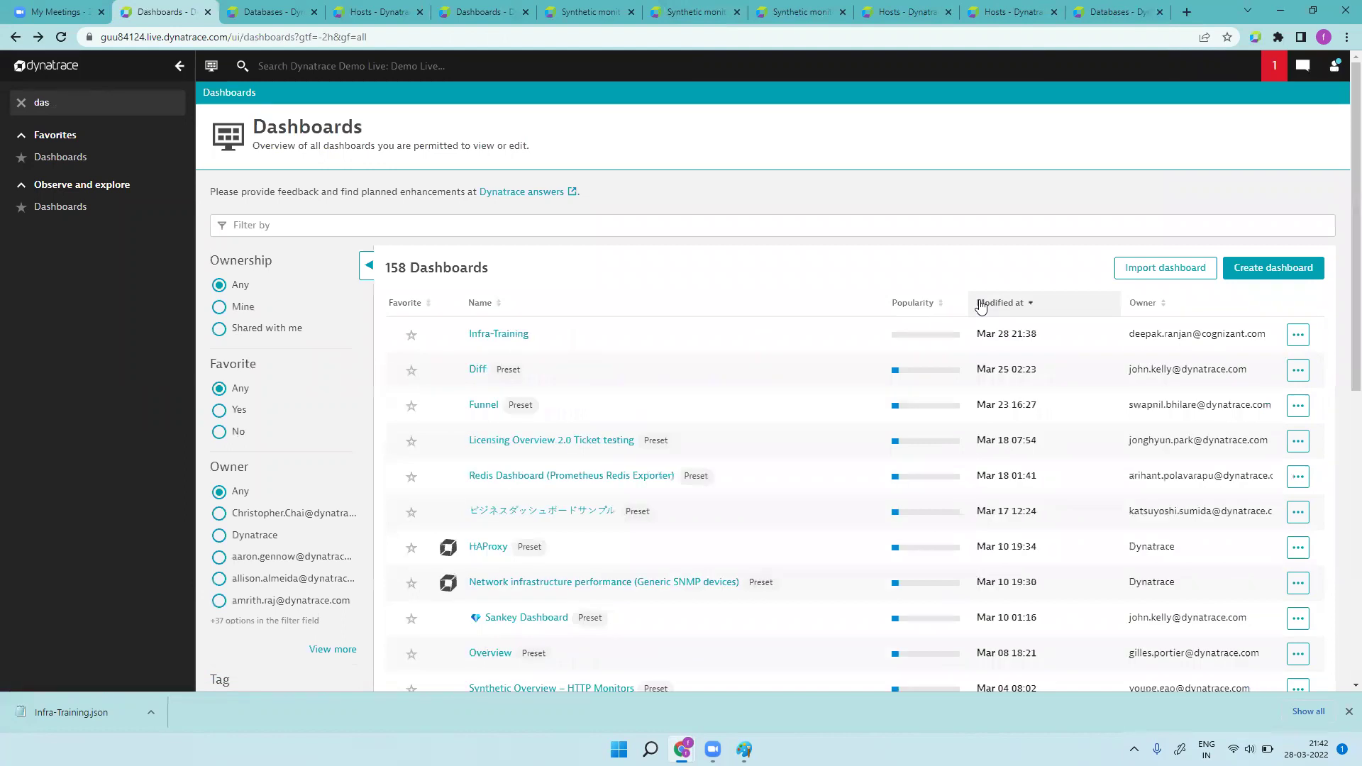
click(500, 335)
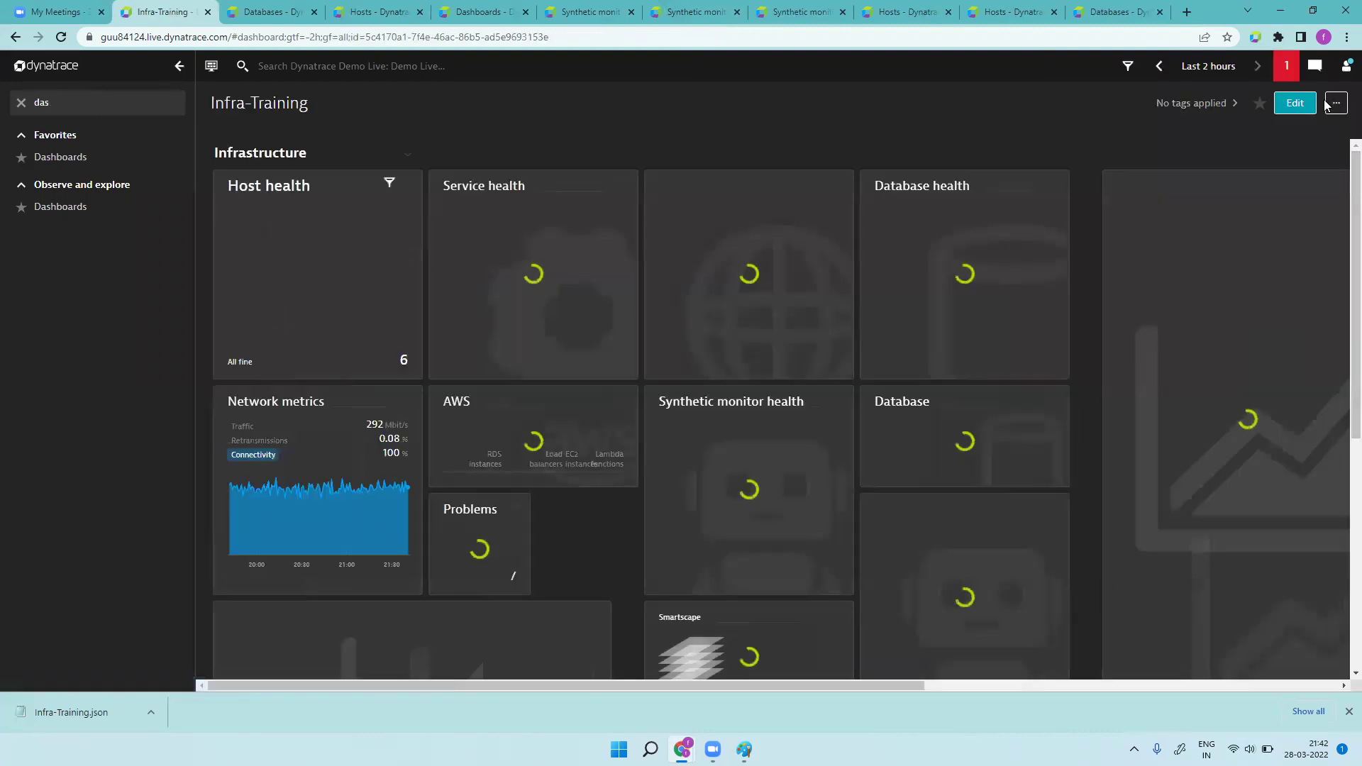
- Download the Infra-Training dashboard's source JSON from its dashboard settings
click(1336, 105)
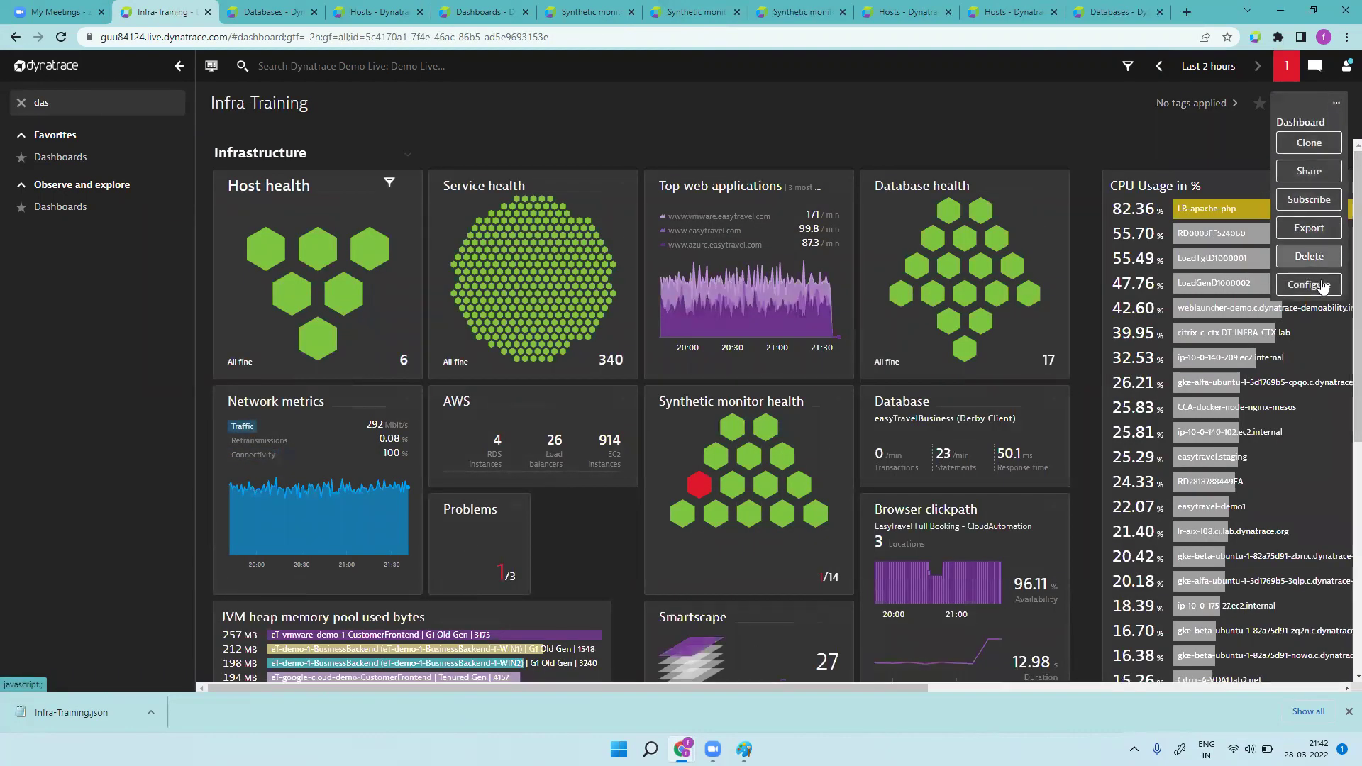
click(1310, 172)
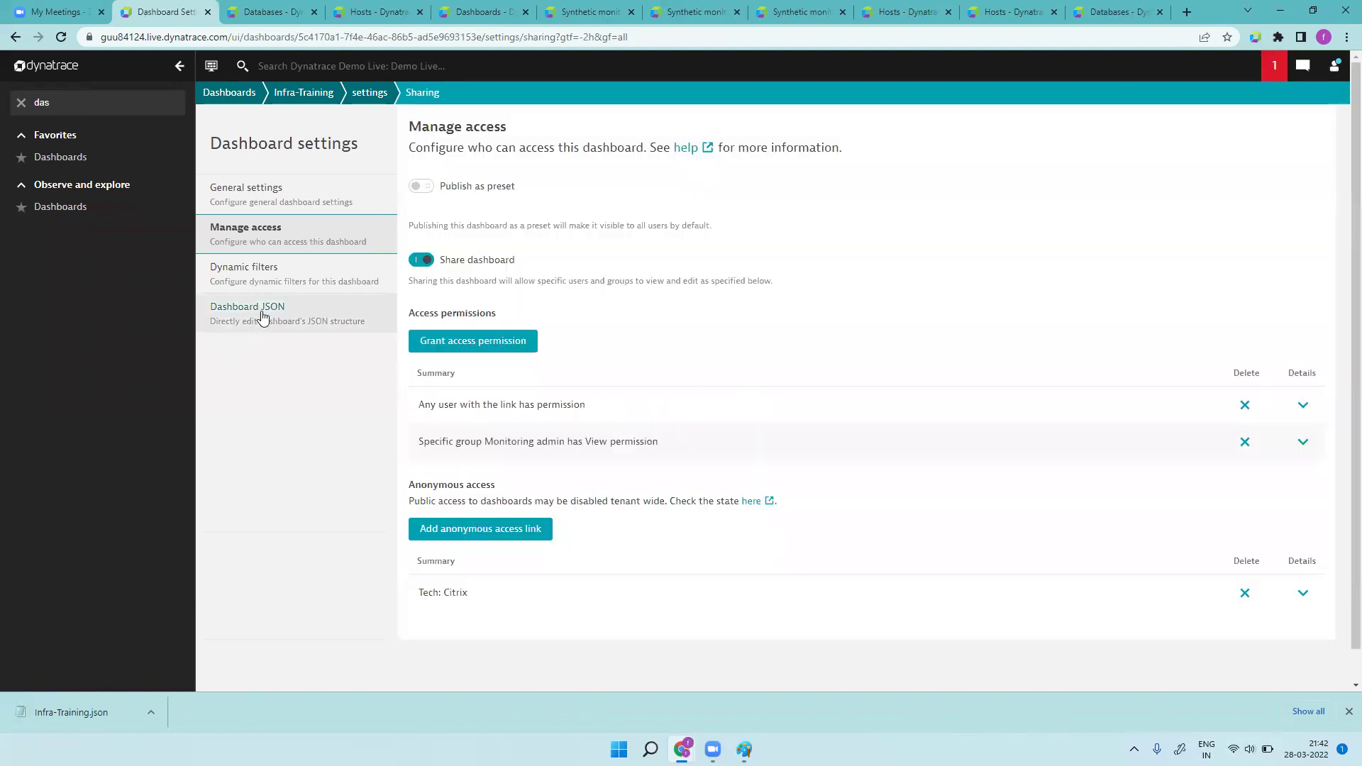
click(263, 316)
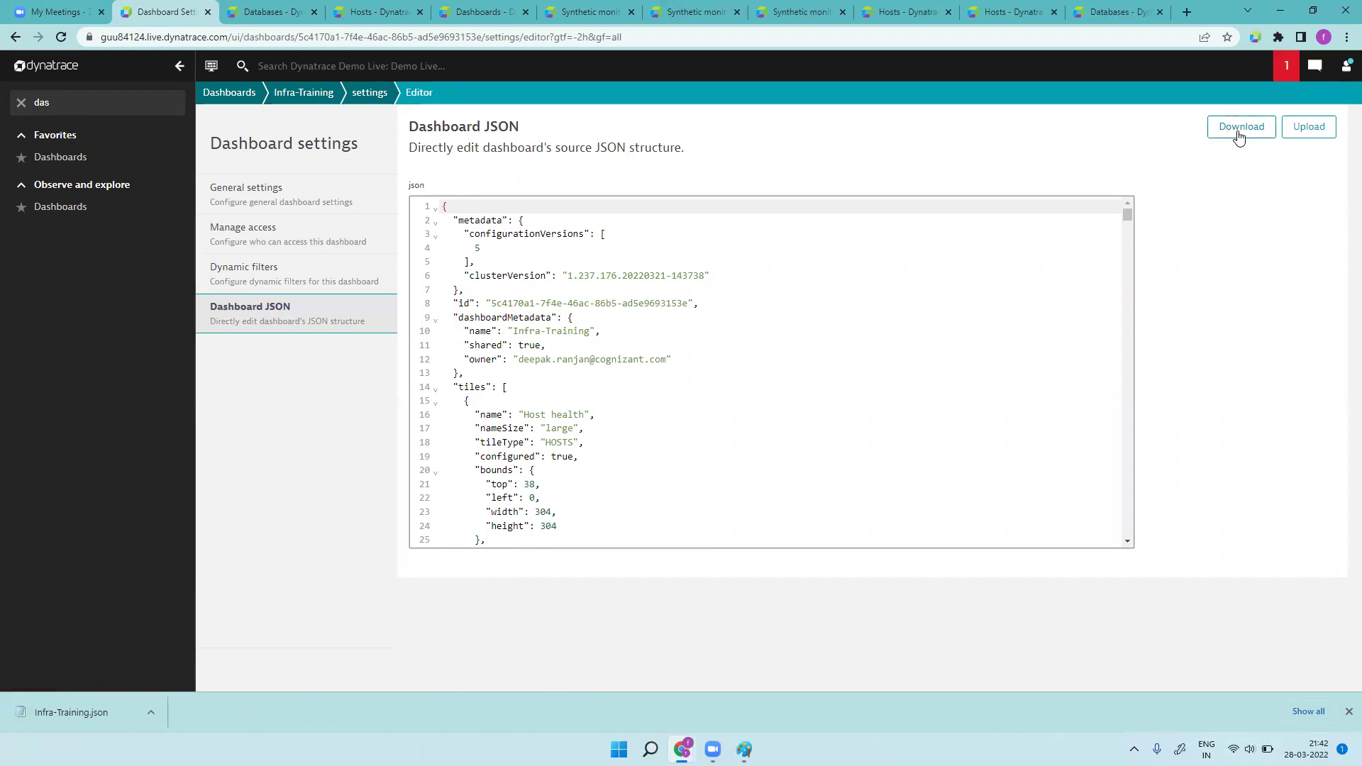
click(1242, 130)
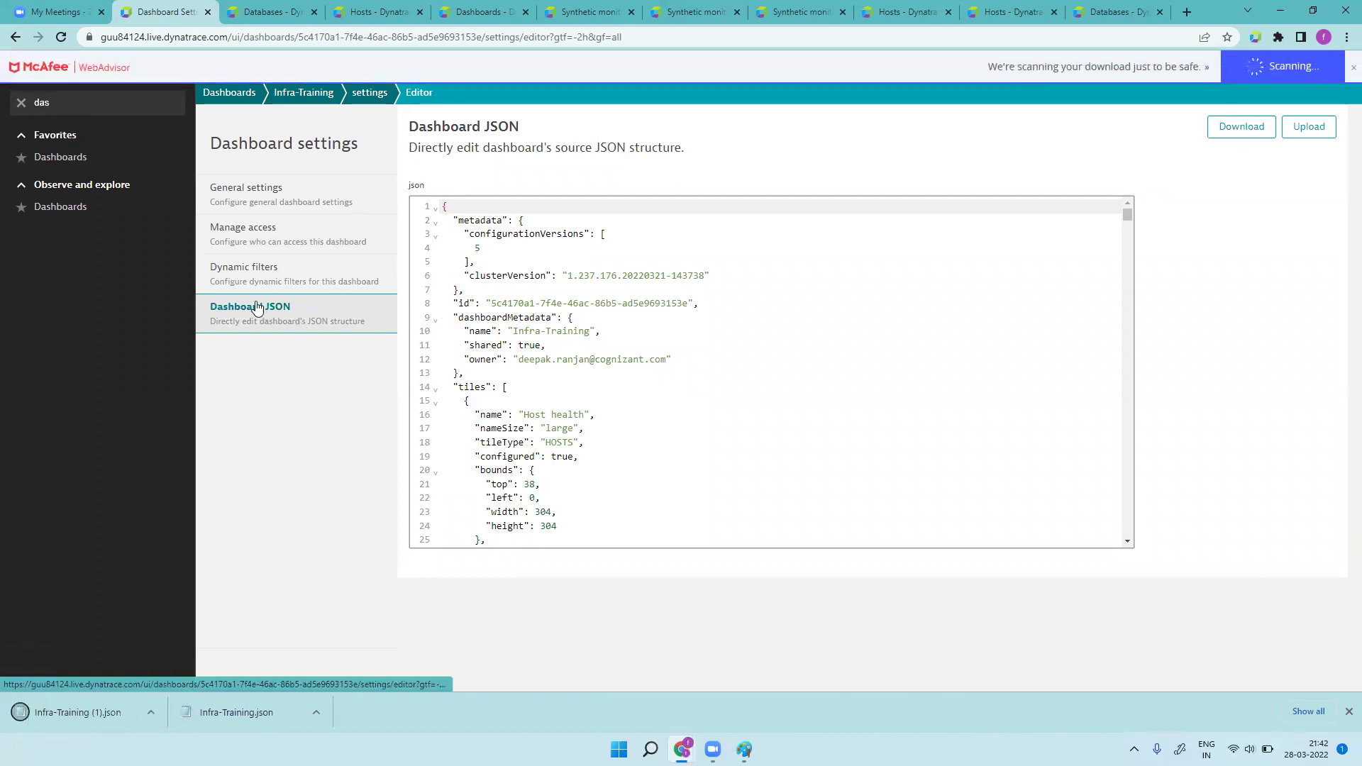
- Add Deployment type and Kubernetes cluster as dynamic filters for Infra-Training, save the changes and return to the dashboard
click(256, 274)
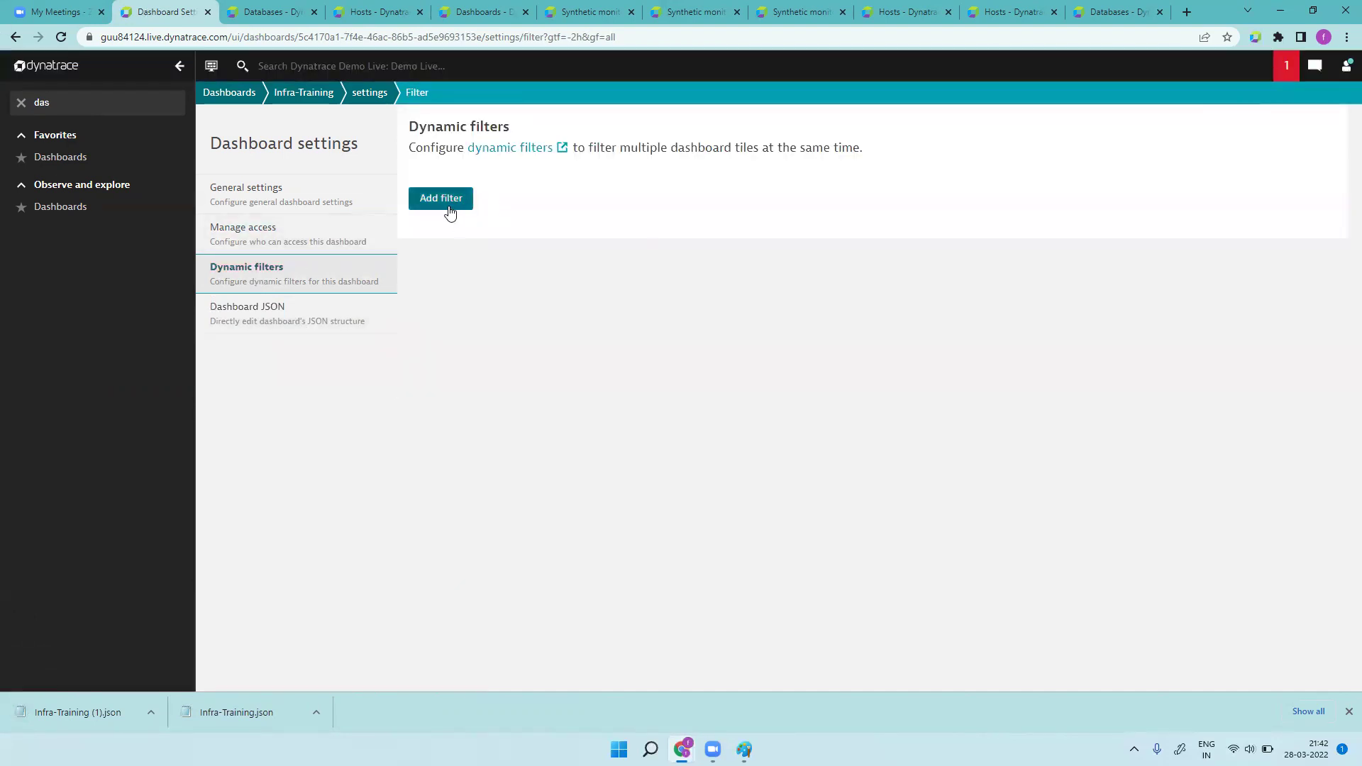
click(450, 212)
click(551, 331)
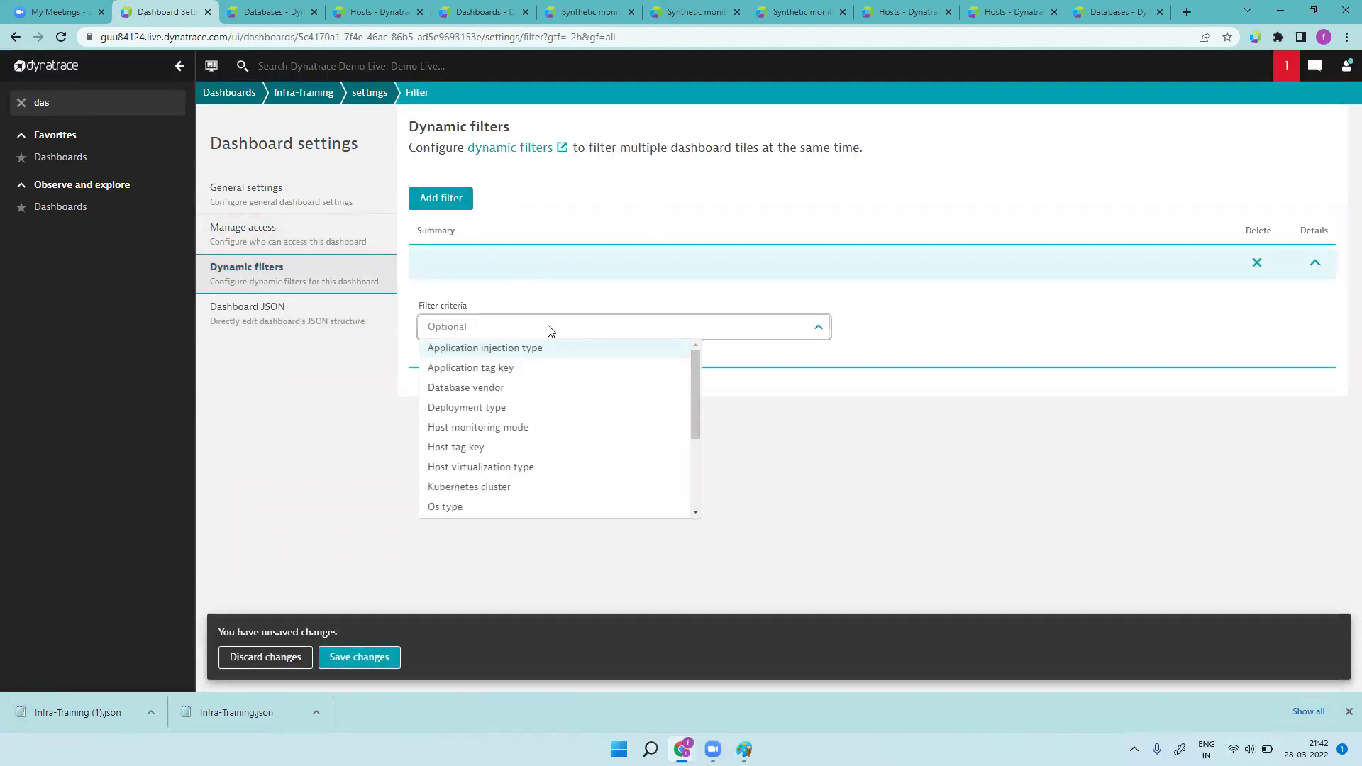
click(526, 408)
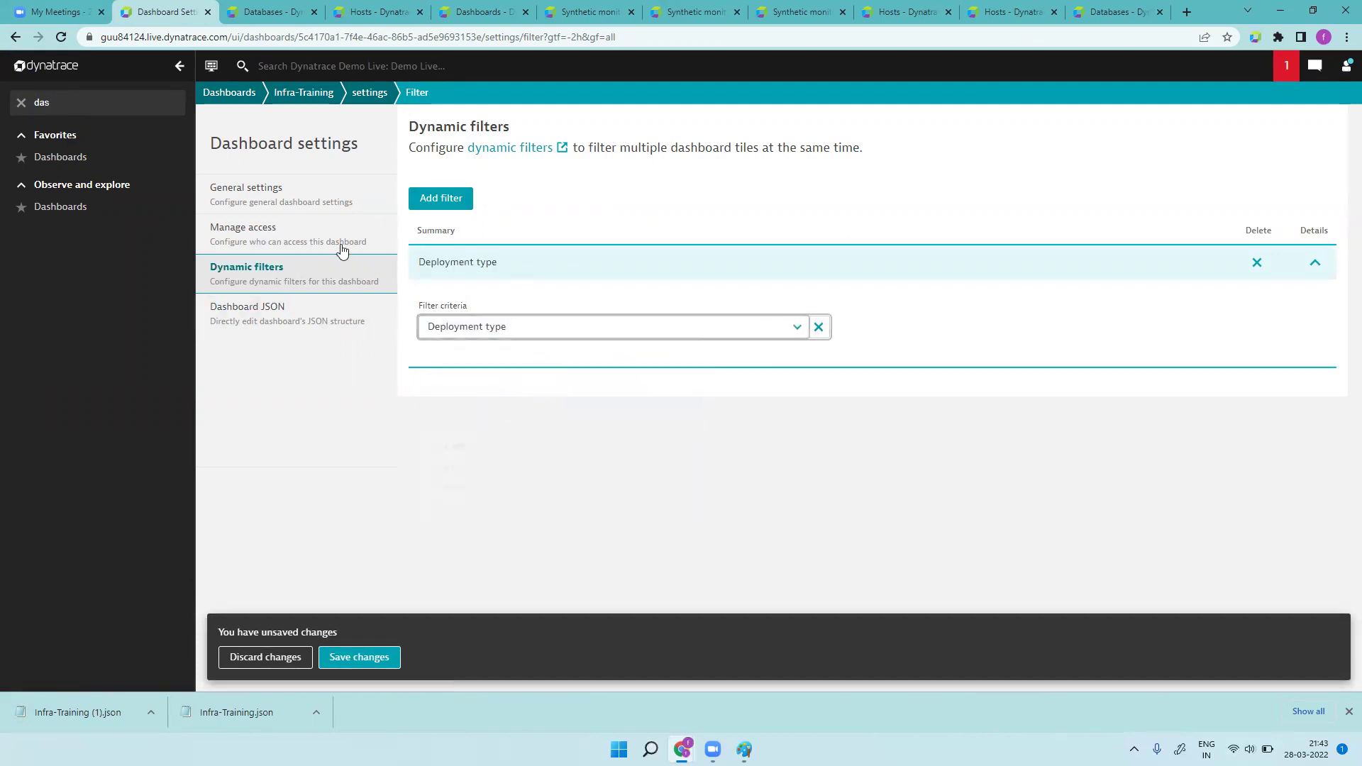
click(457, 202)
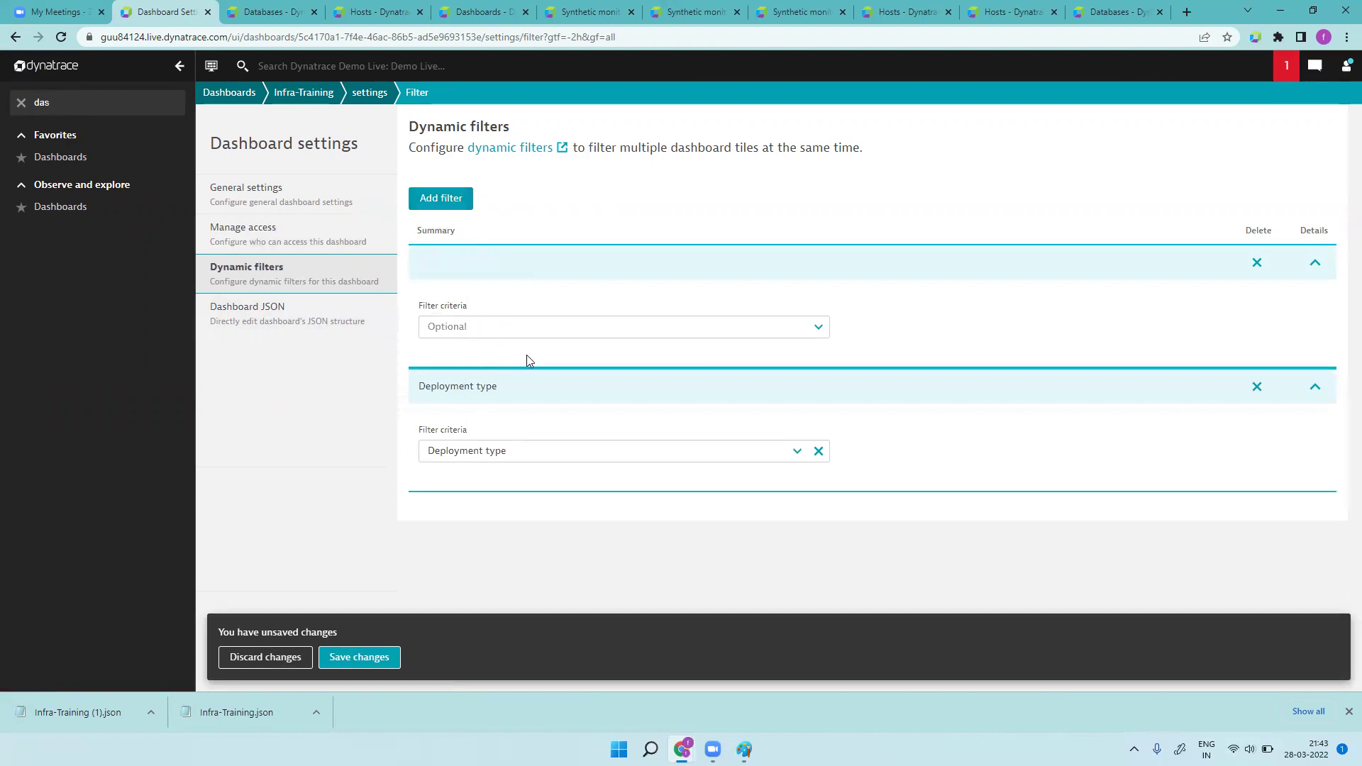
click(544, 328)
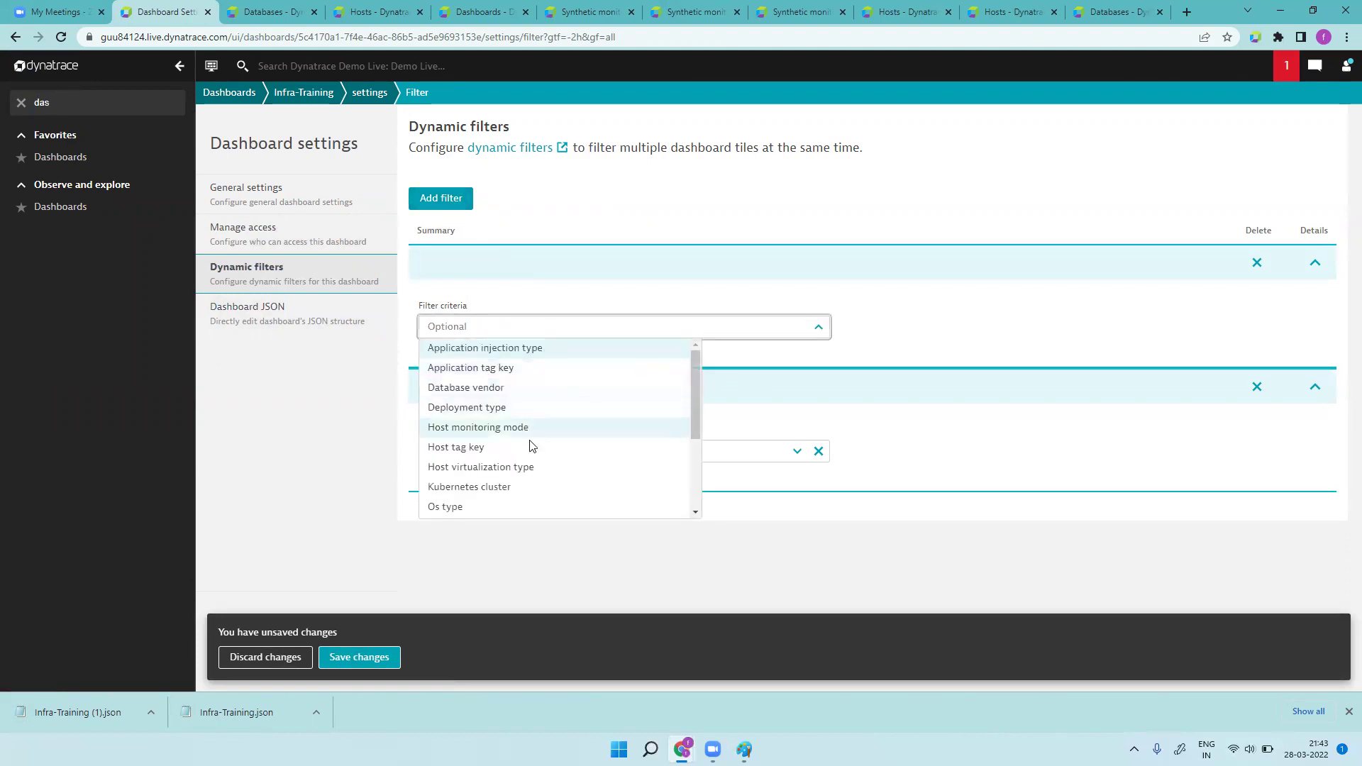
click(527, 488)
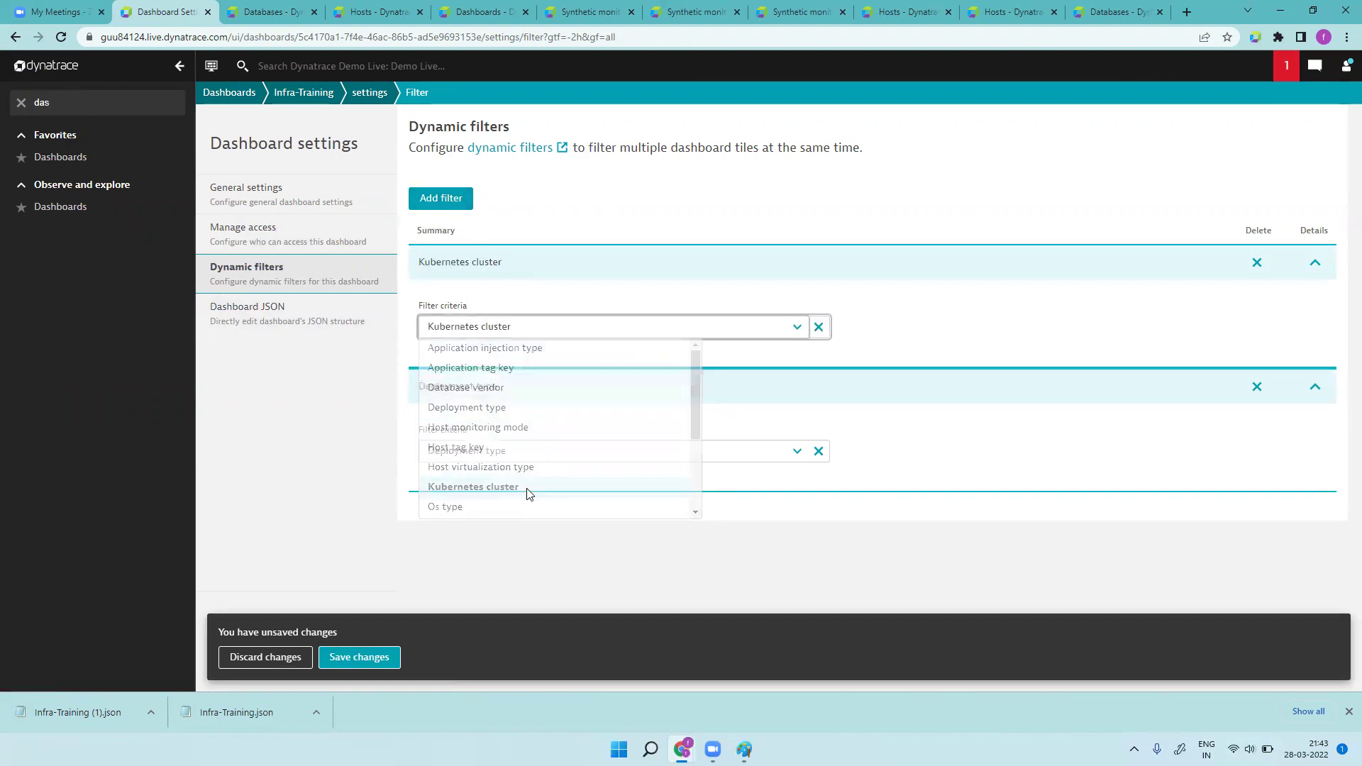
click(384, 660)
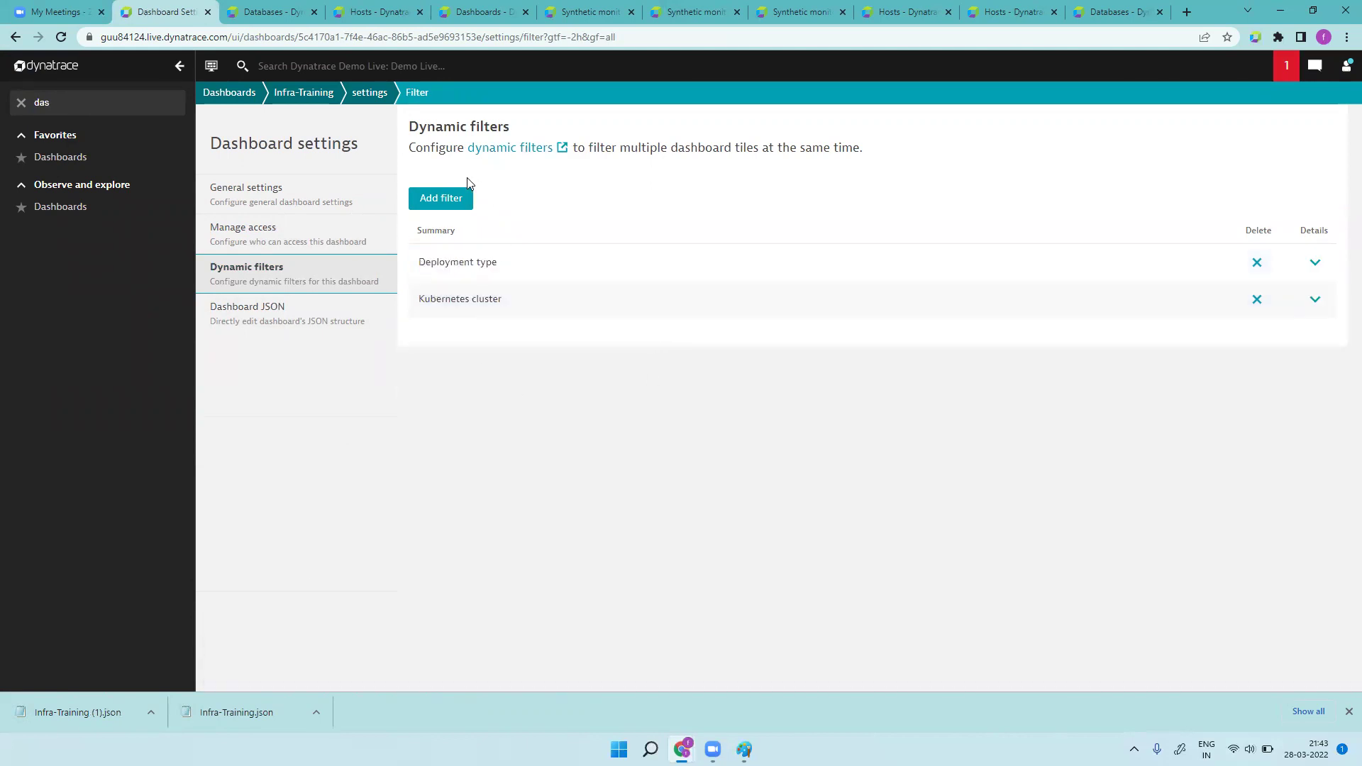
click(307, 99)
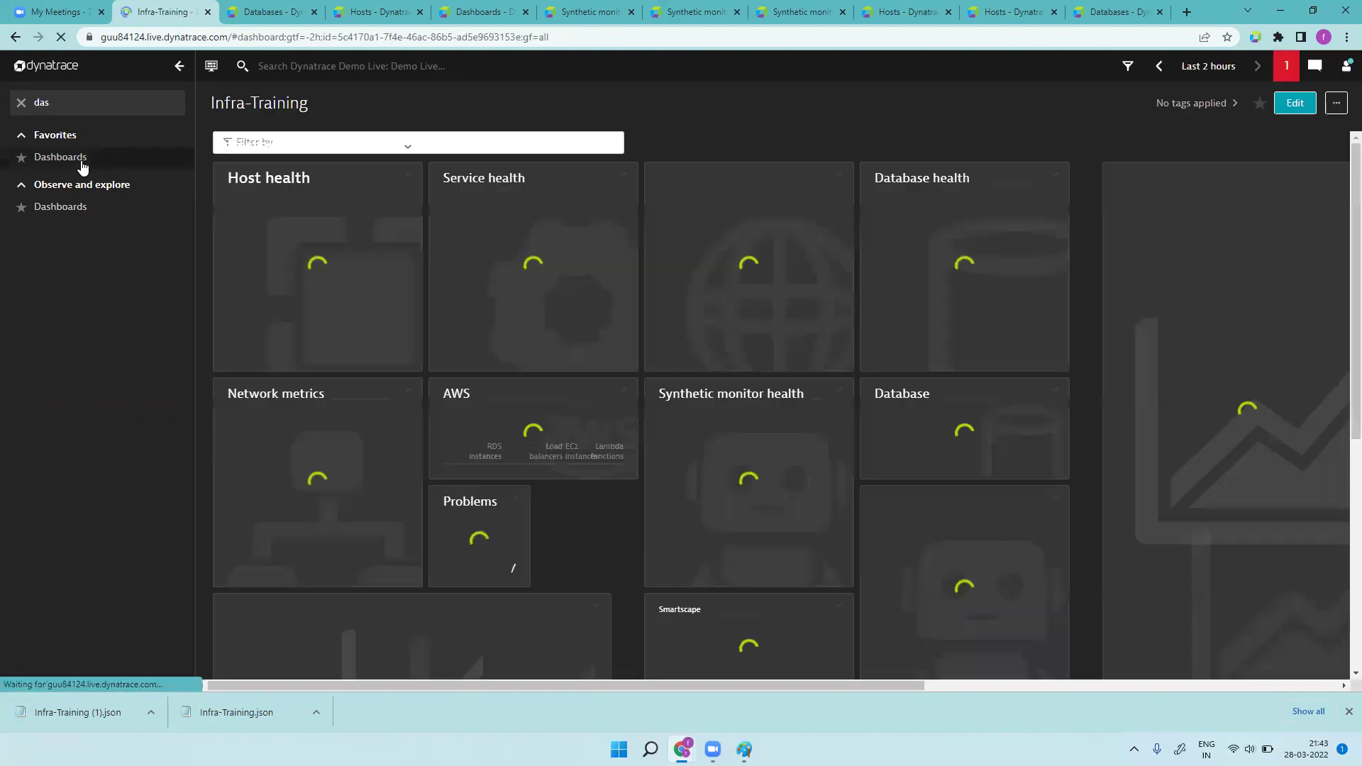
- Open the preset Site Reliability Engineering SLOs dashboard from the Dashboards overview and clone it
click(83, 164)
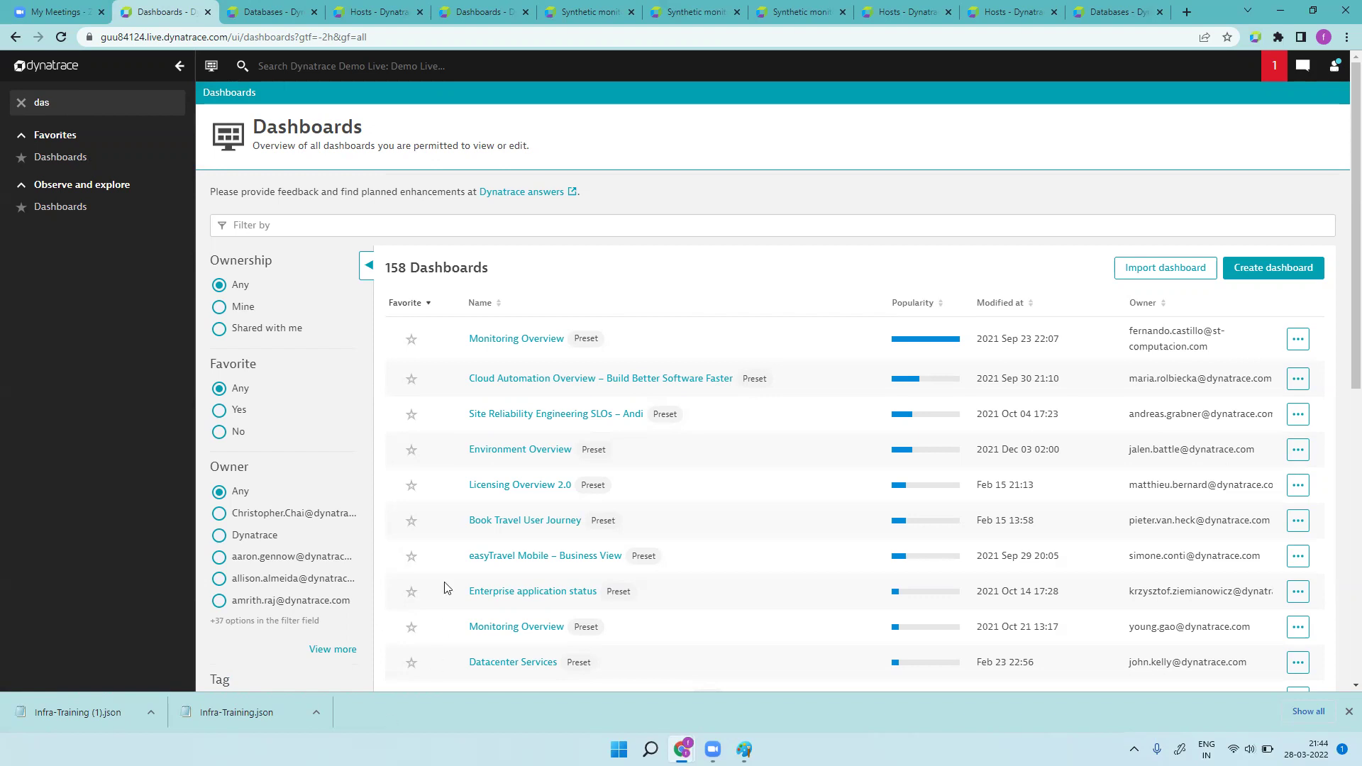
click(521, 421)
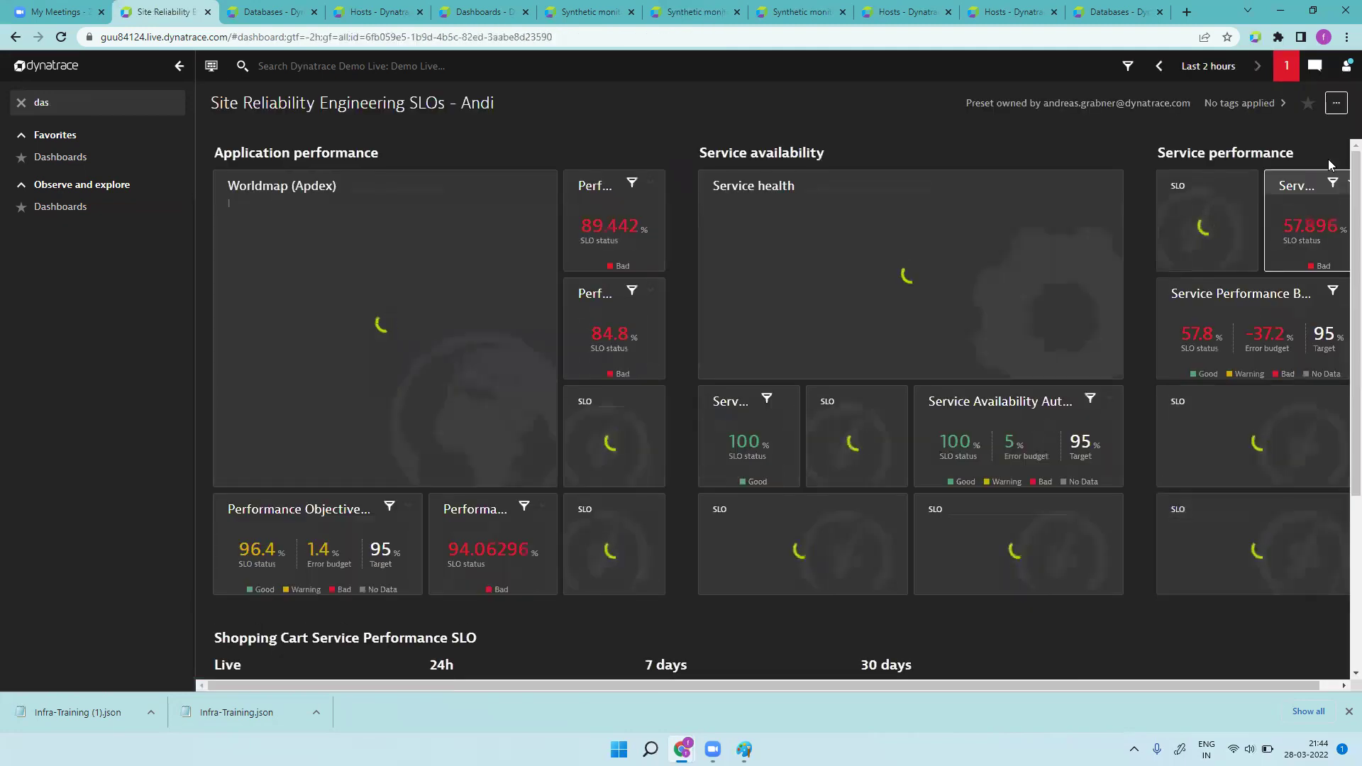
click(1334, 105)
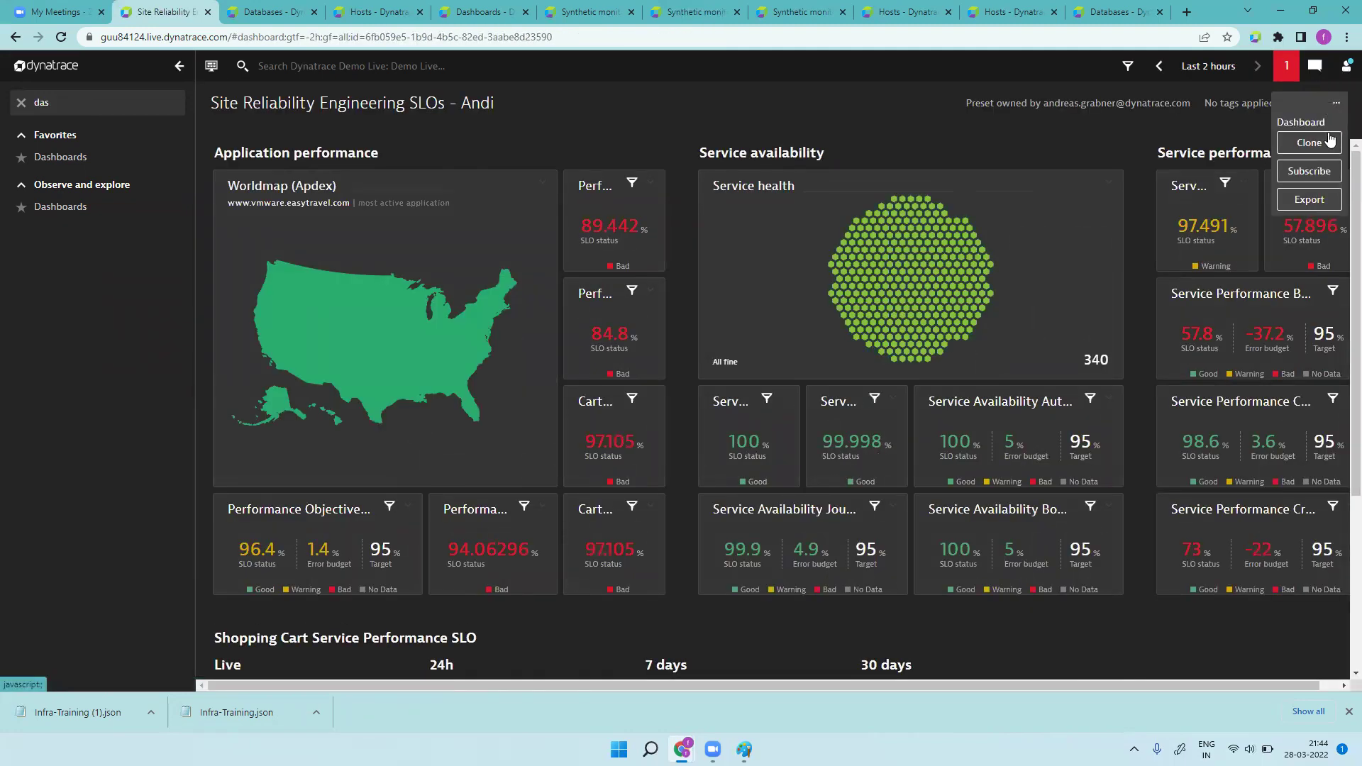
click(1329, 140)
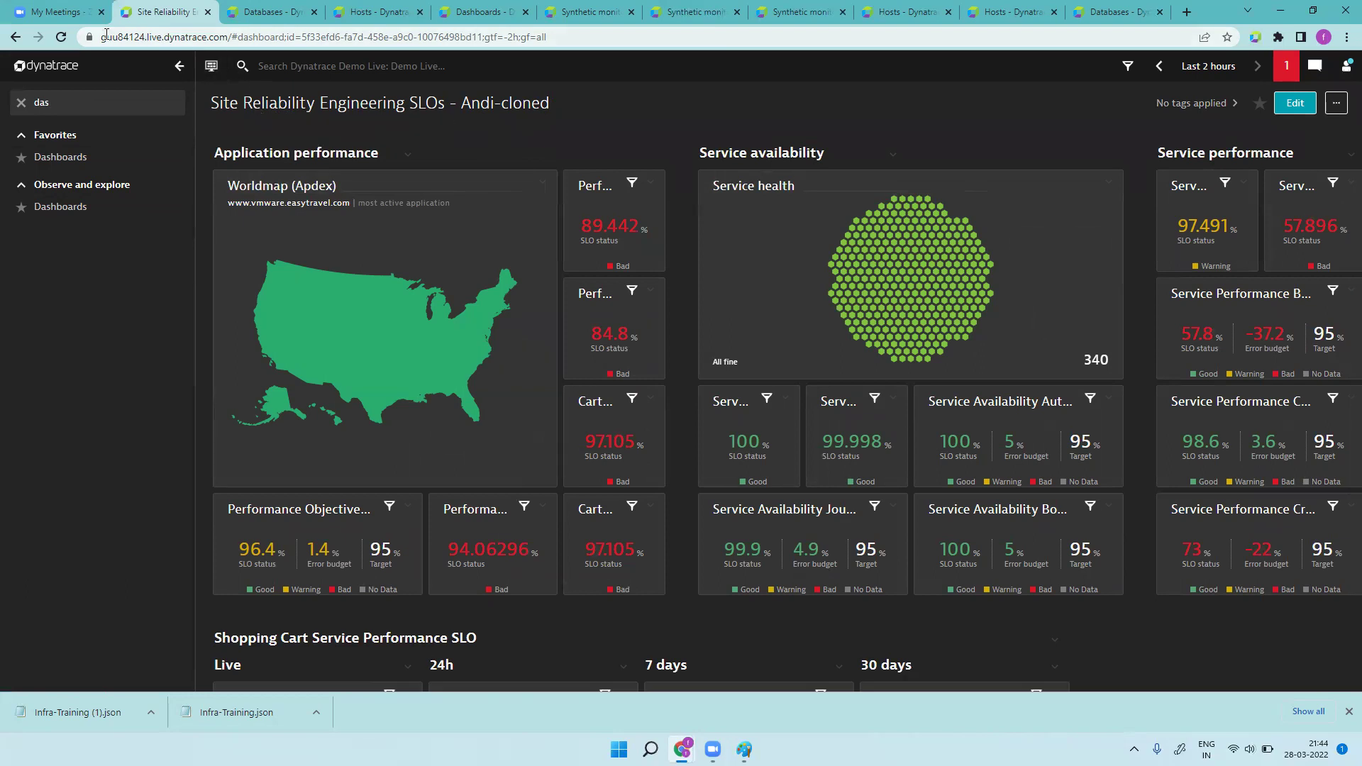
- Go back to the original Site Reliability Engineering SLOs dashboard, clone it again and export the new clone as JSON
click(15, 38)
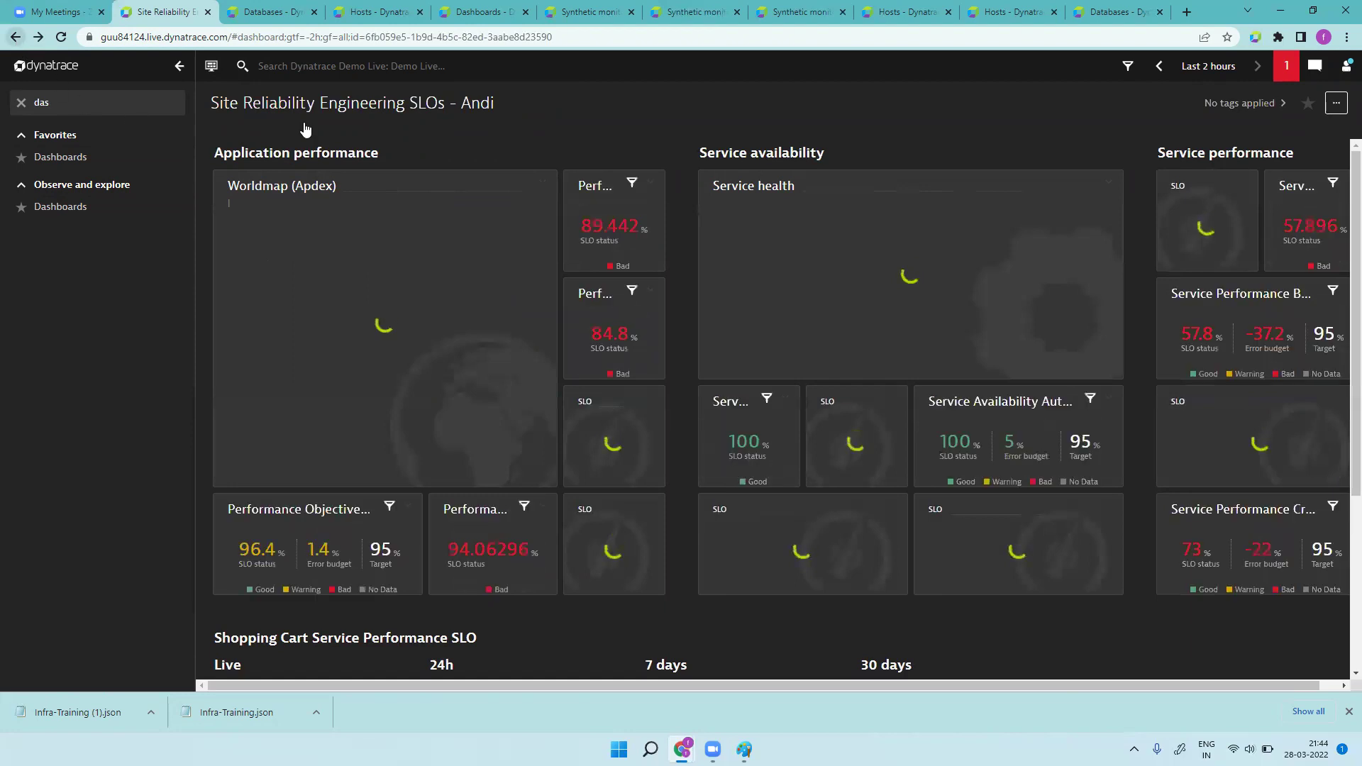
click(1338, 104)
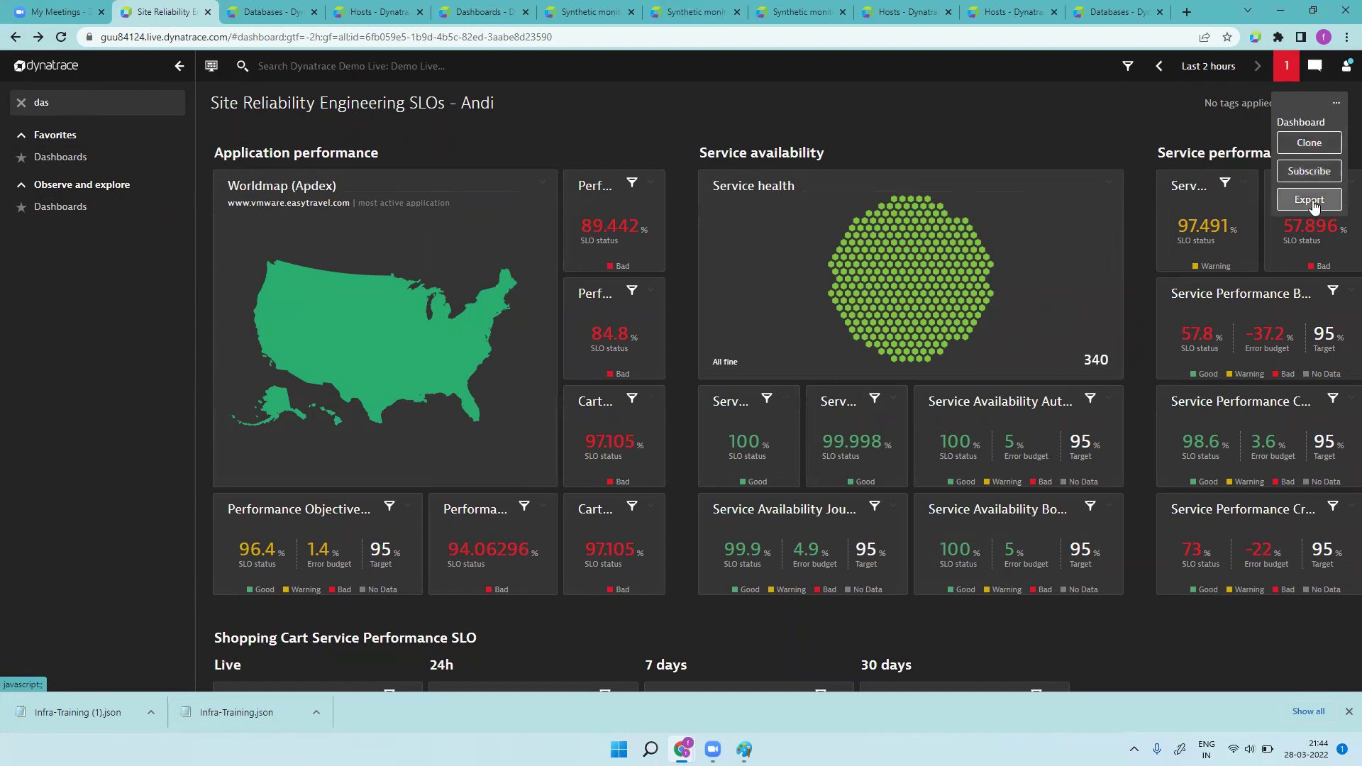
click(1323, 144)
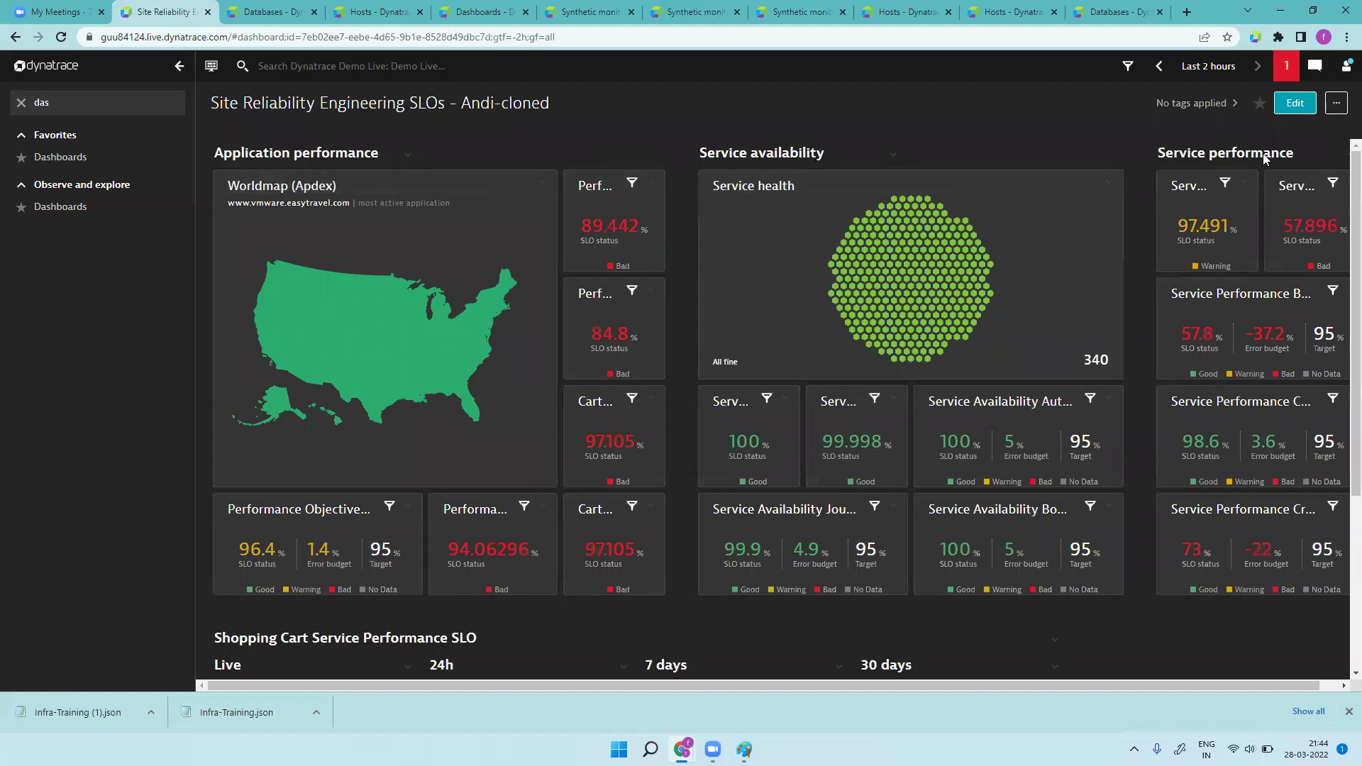
click(1337, 103)
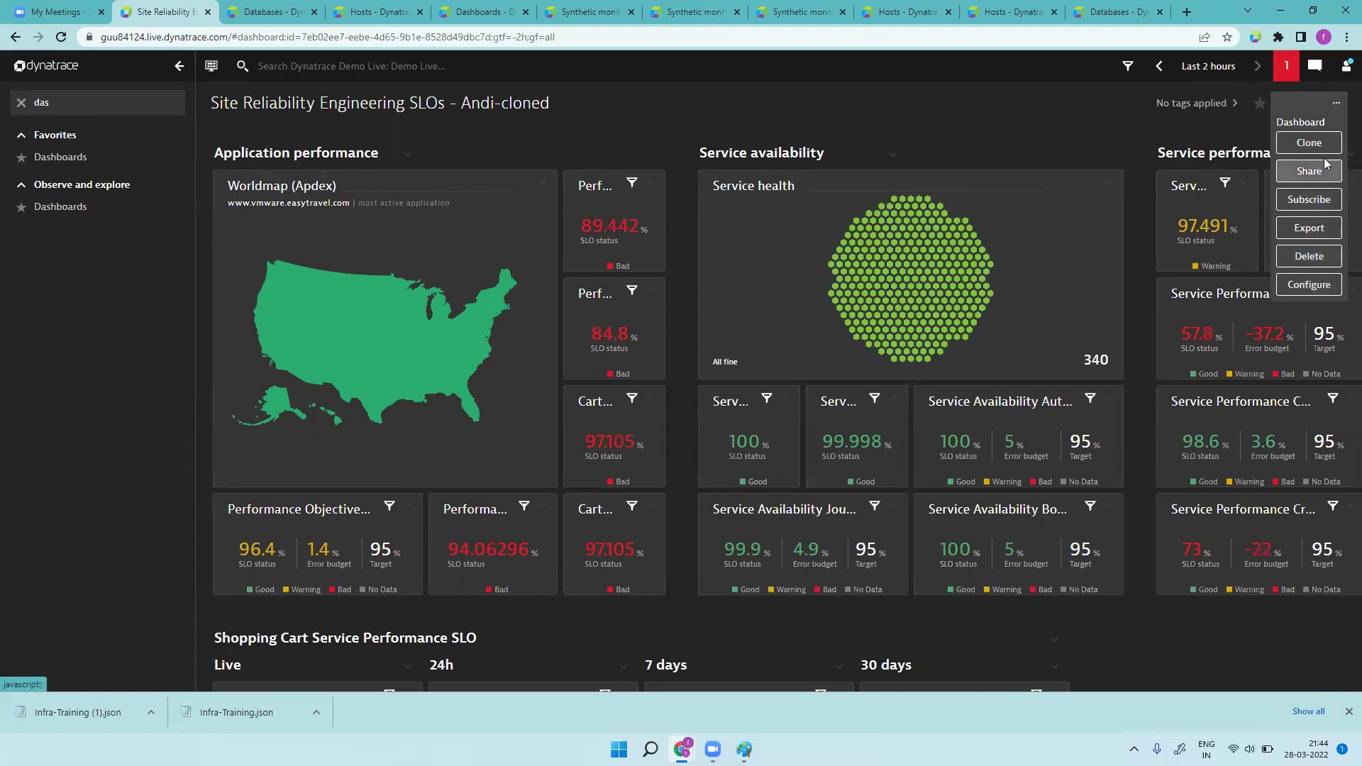
click(1321, 229)
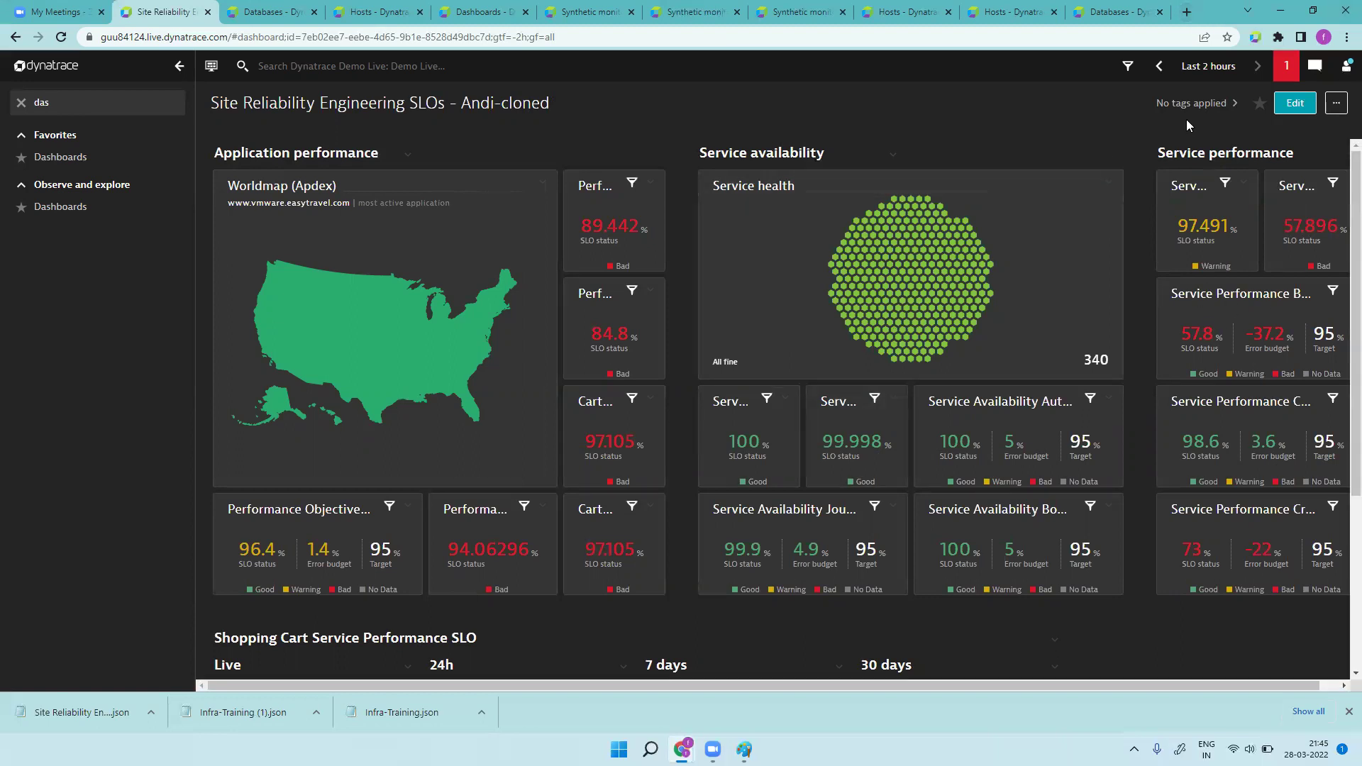
- Open Chrome's extension management page and search the installed extensions for "dynatrace da"
click(1279, 37)
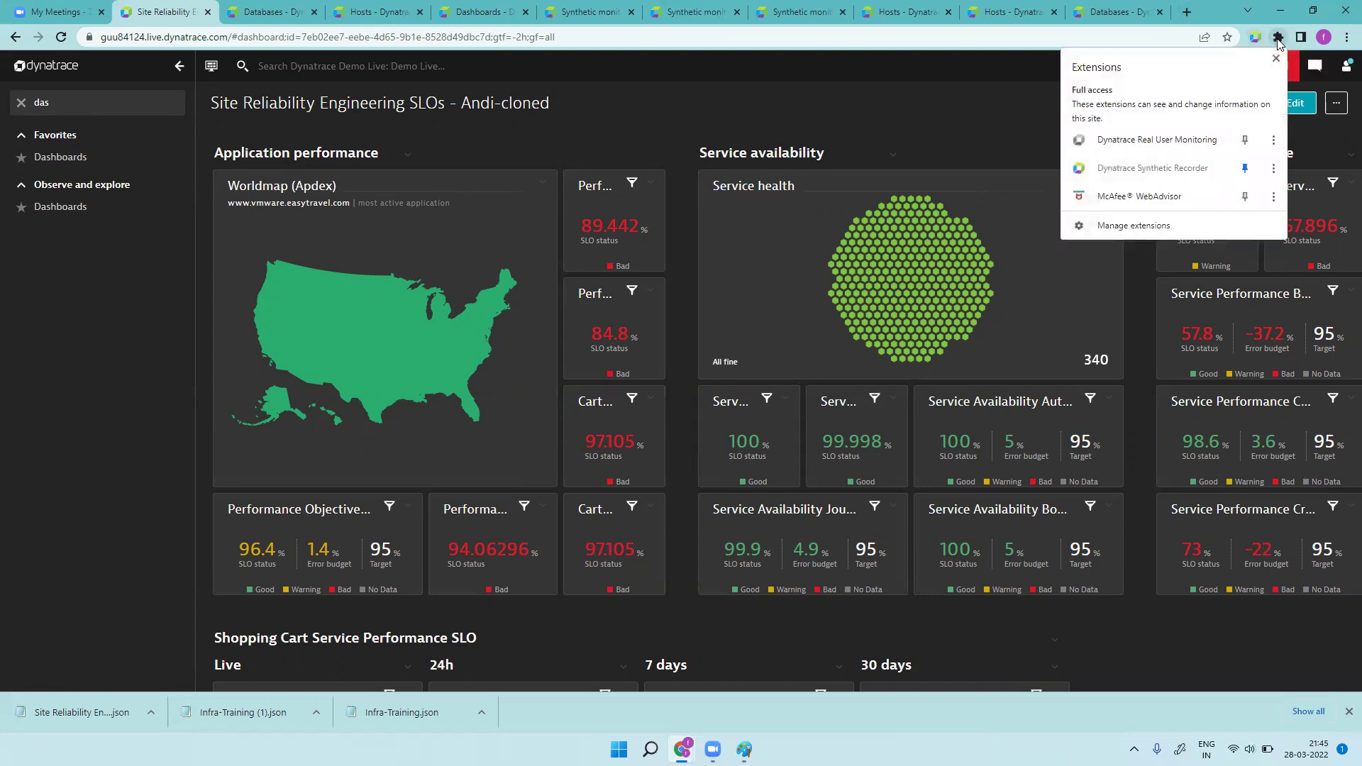
click(1159, 234)
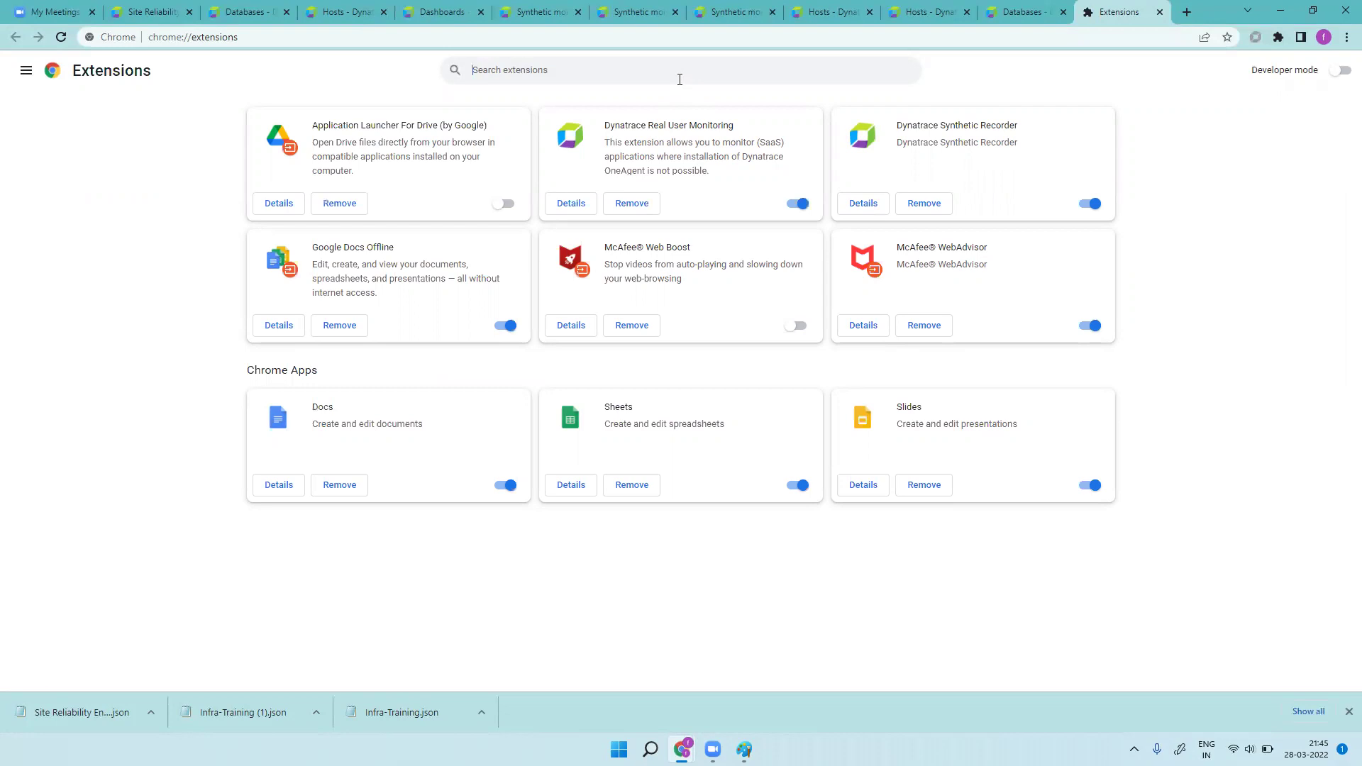
text(dynatrace)
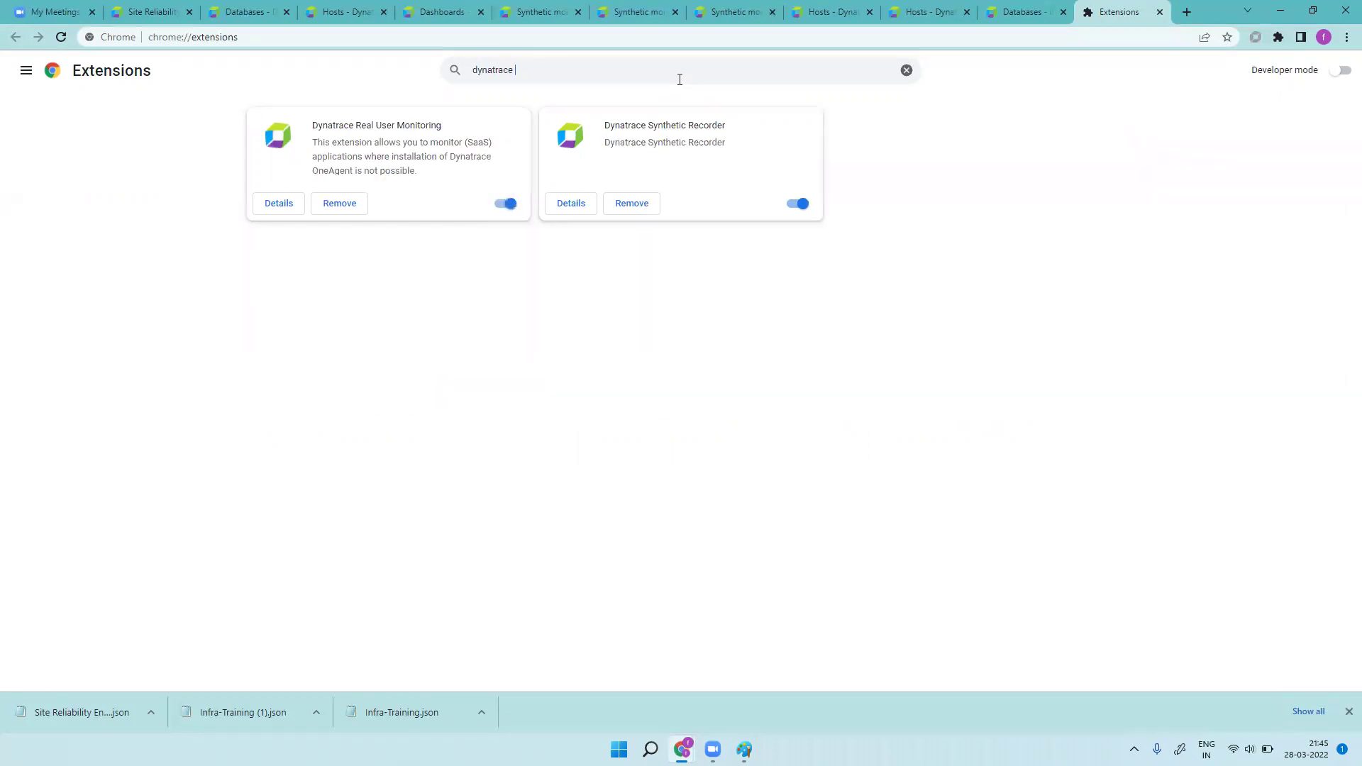
text( da)
- Search Google in a new tab for "dynatrace dashbboard extenstion" and open the Extensions | Dynatrace Docs result in another tab
click(1187, 12)
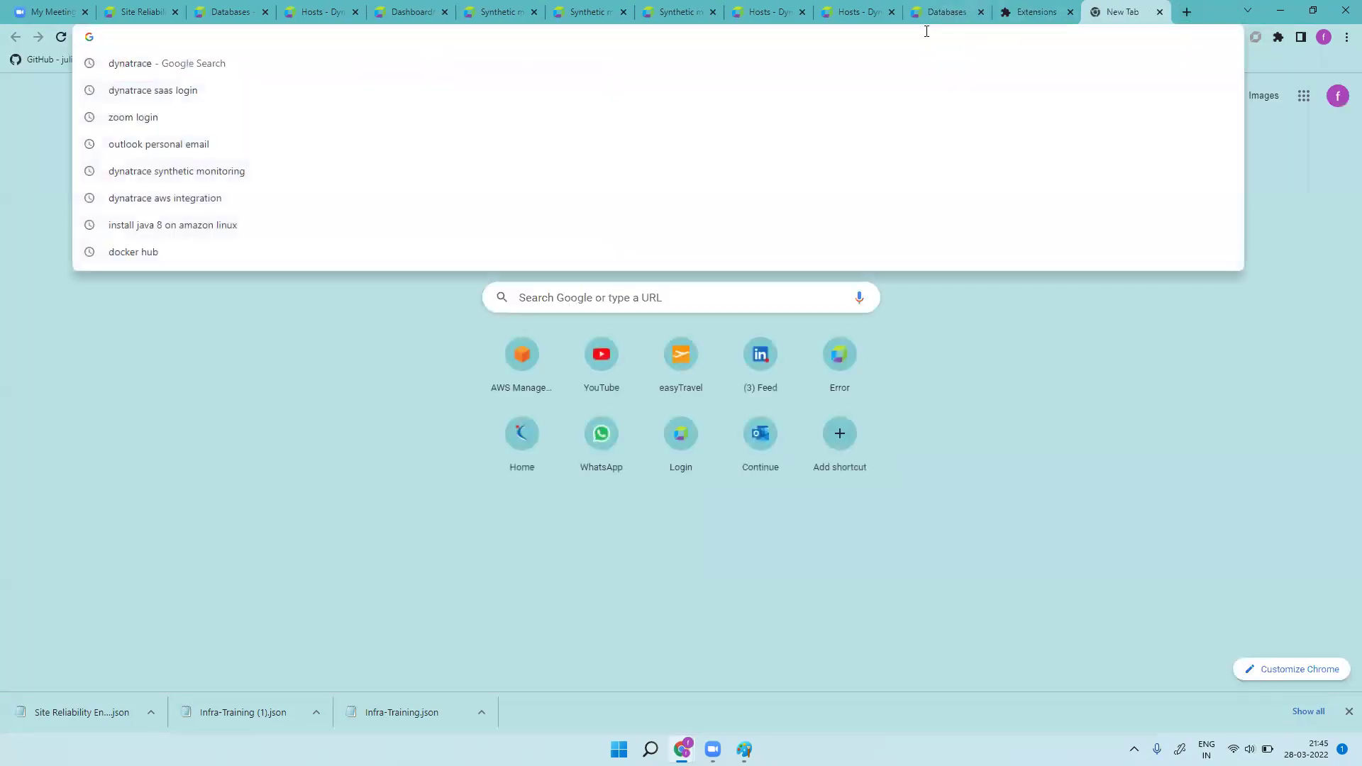
text(dynatrace dashb)
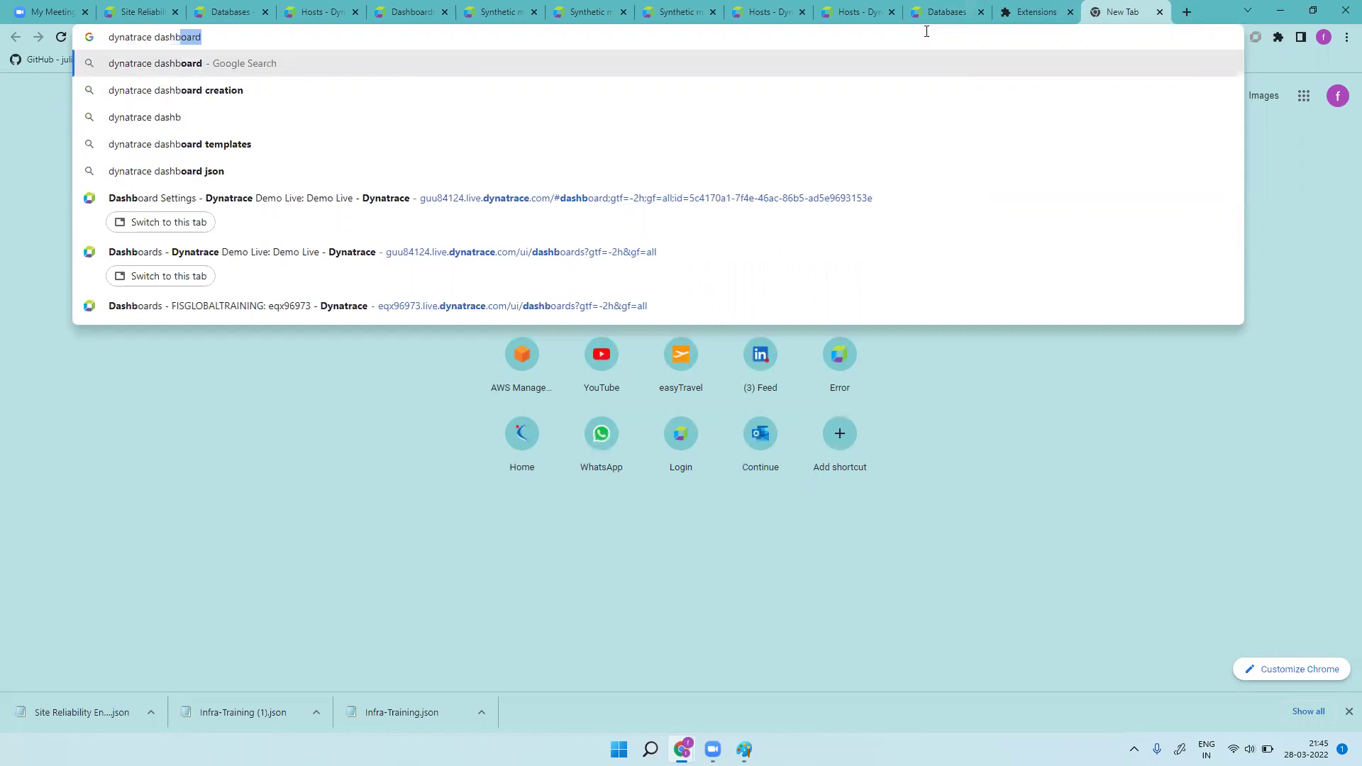
text(board ex)
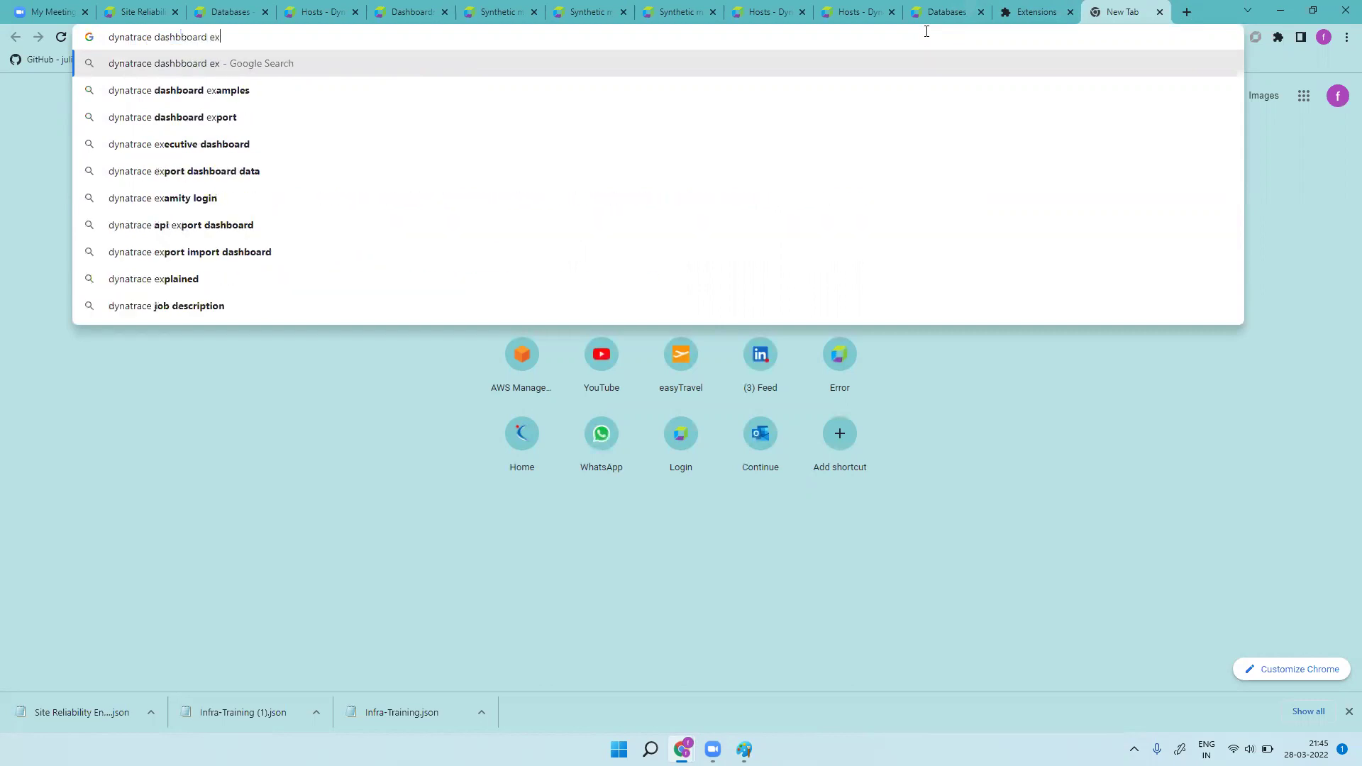
text(tenstion)
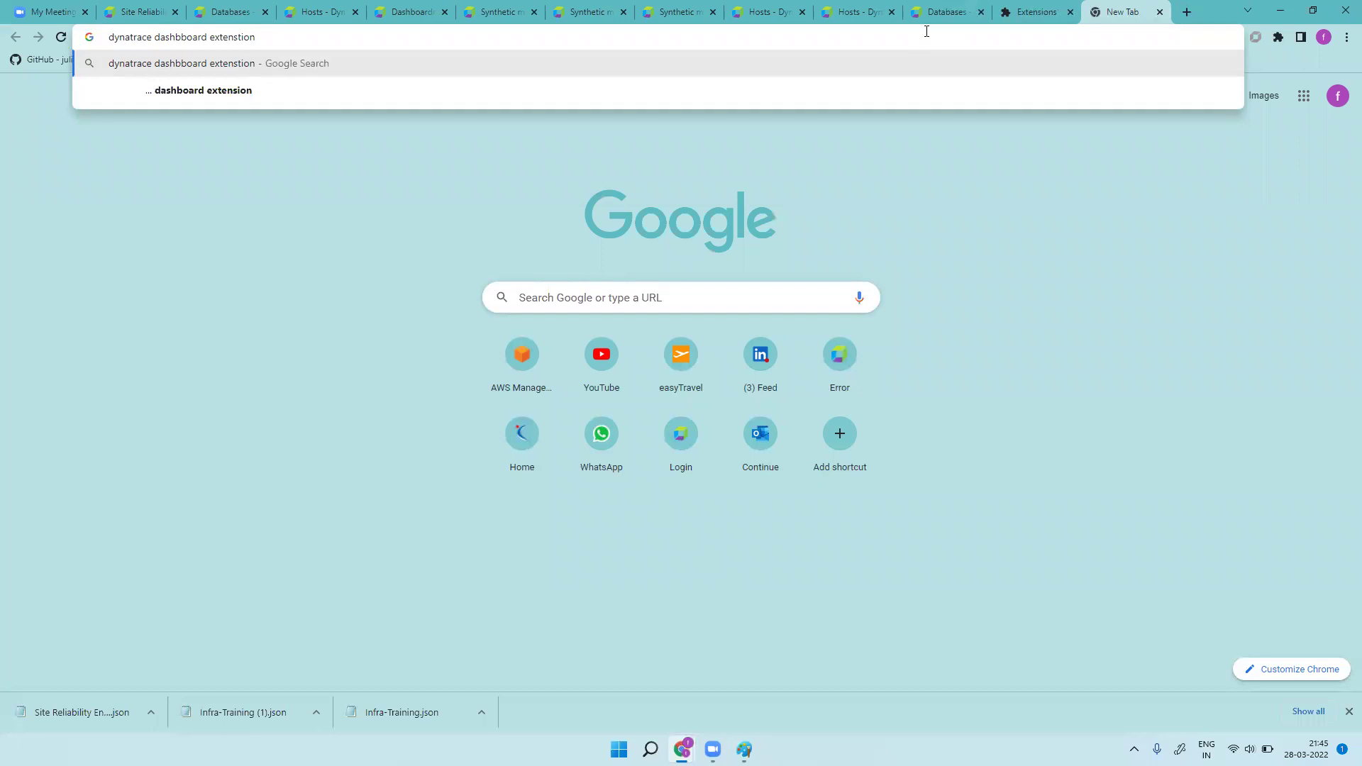
key(Return)
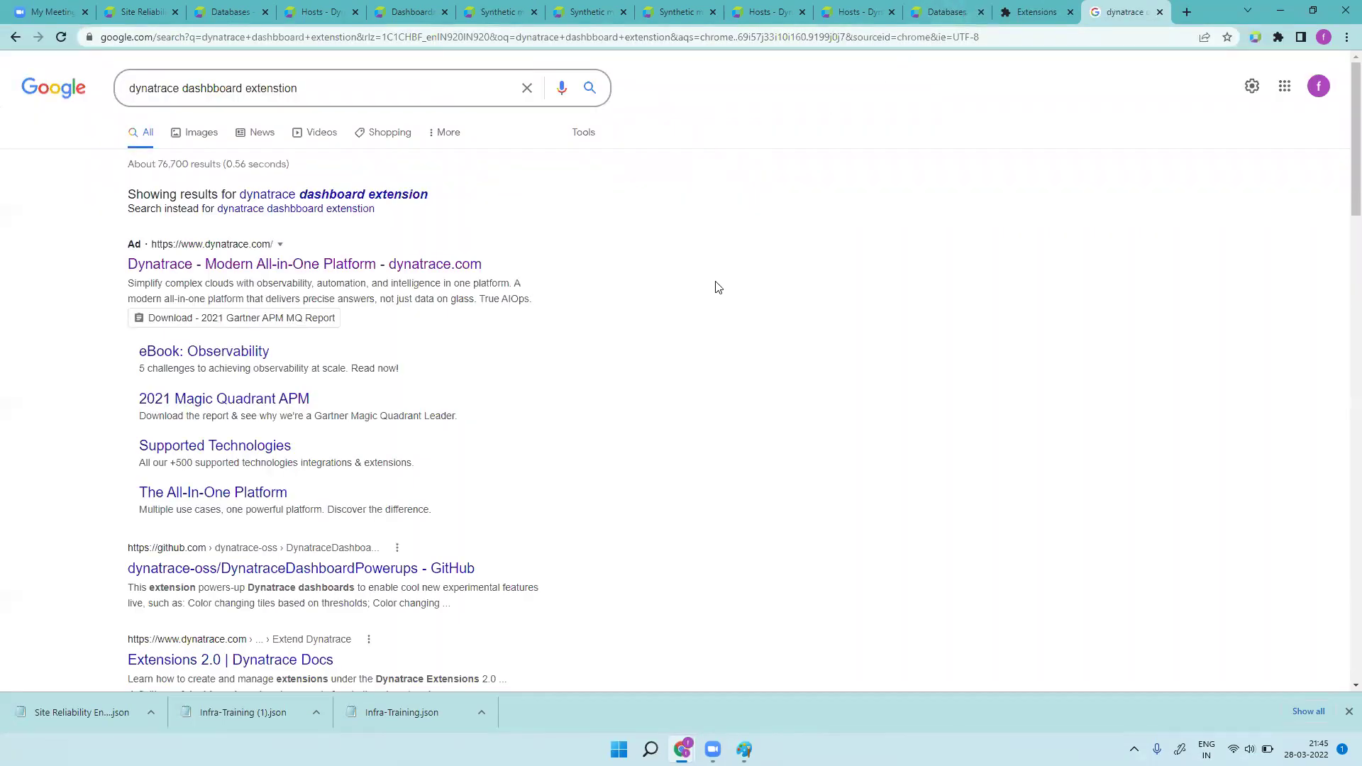
scroll(718, 287, down, 5)
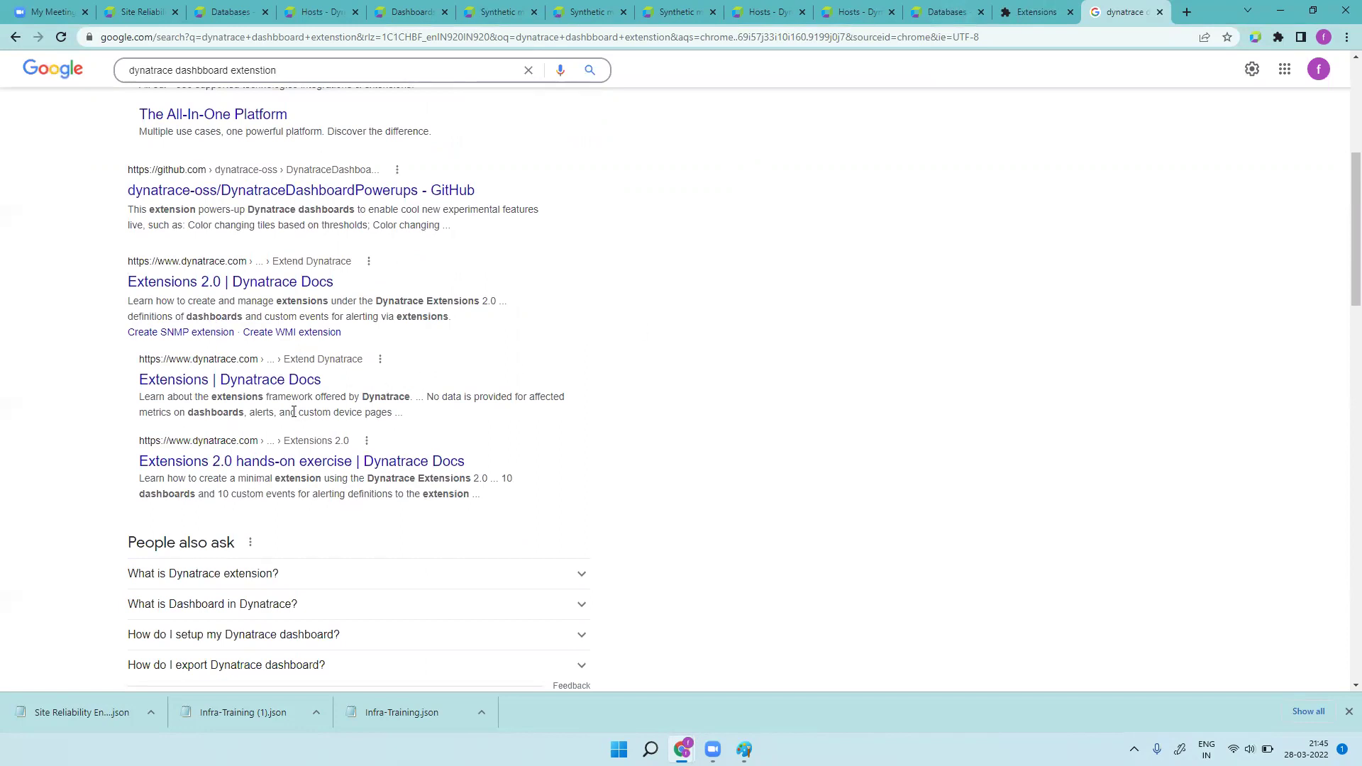
right_click(300, 384)
key(Escape)
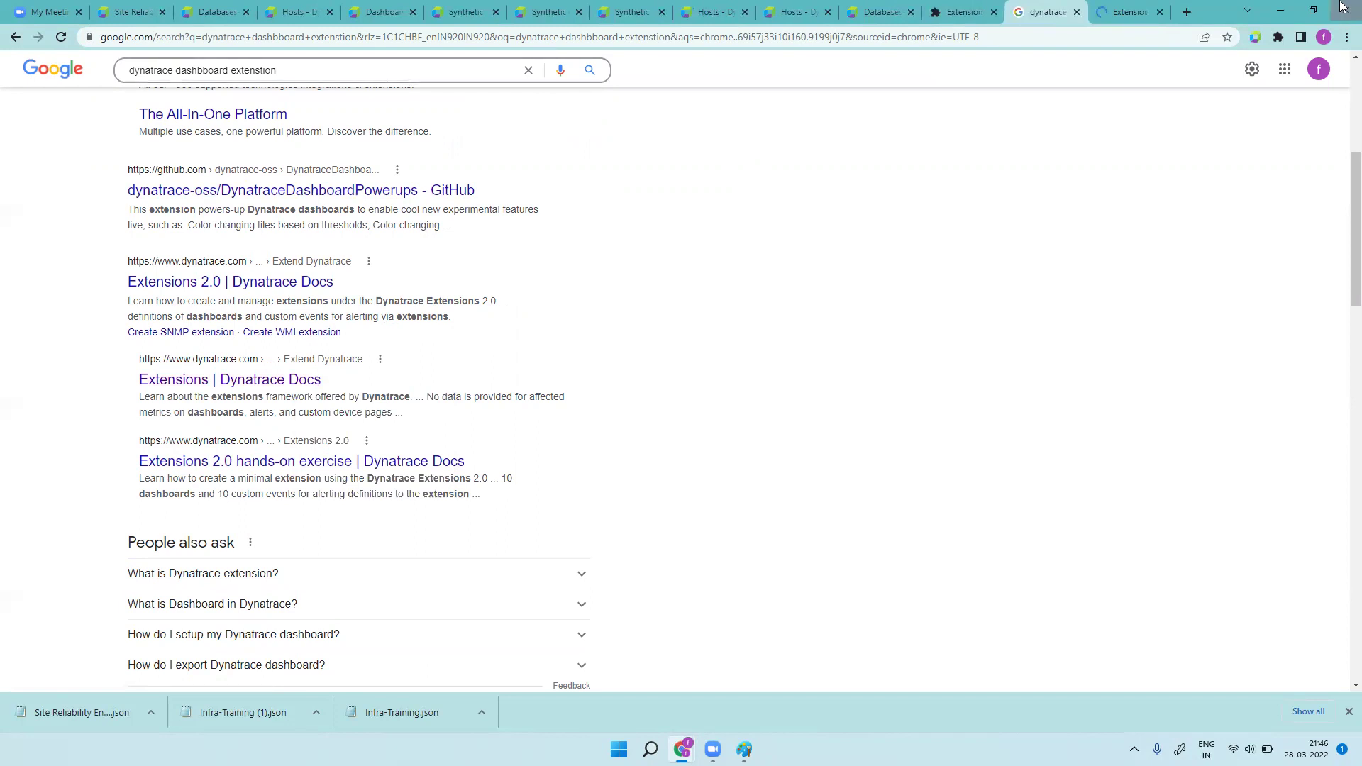
- Refine the Google search to "dynatrace dashbboard google chrome extenstion"
click(230, 69)
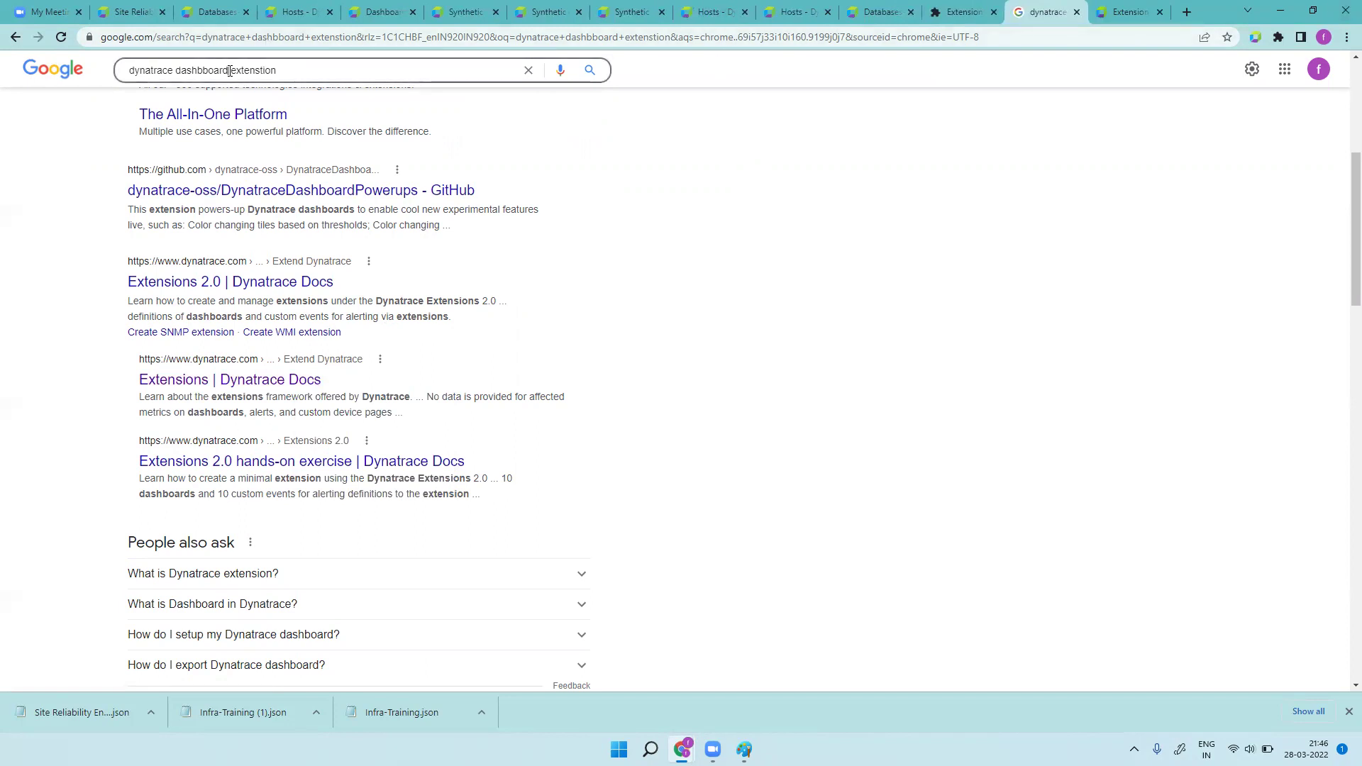
text(g)
text(oogle ch)
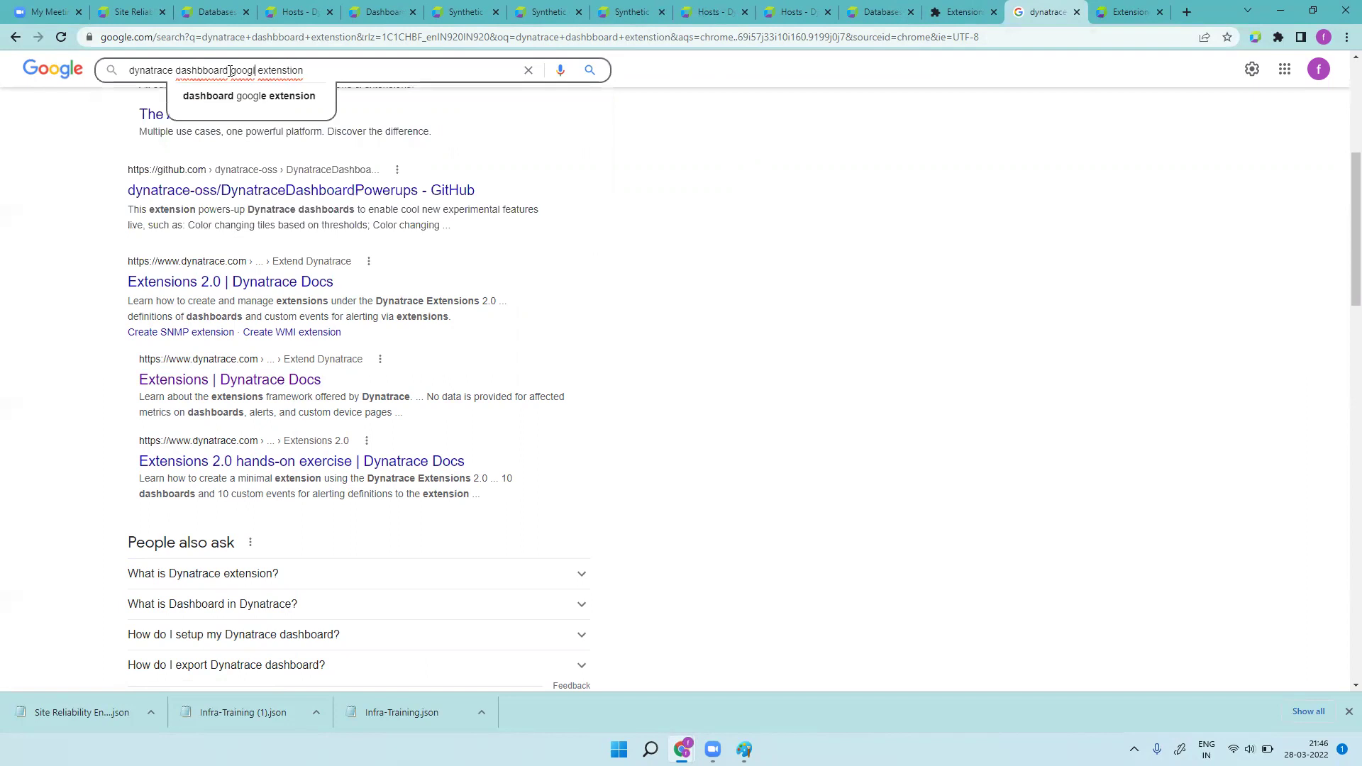
text(rome)
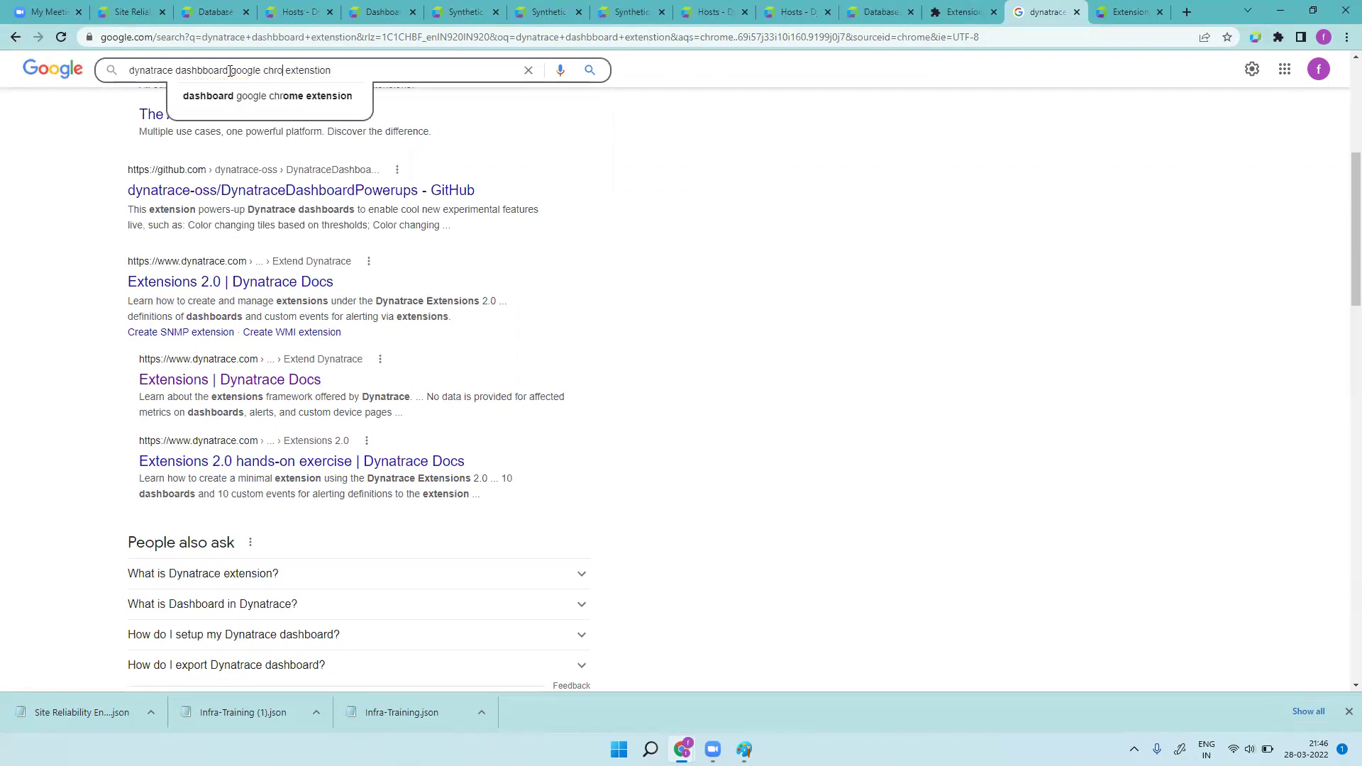
key(Return)
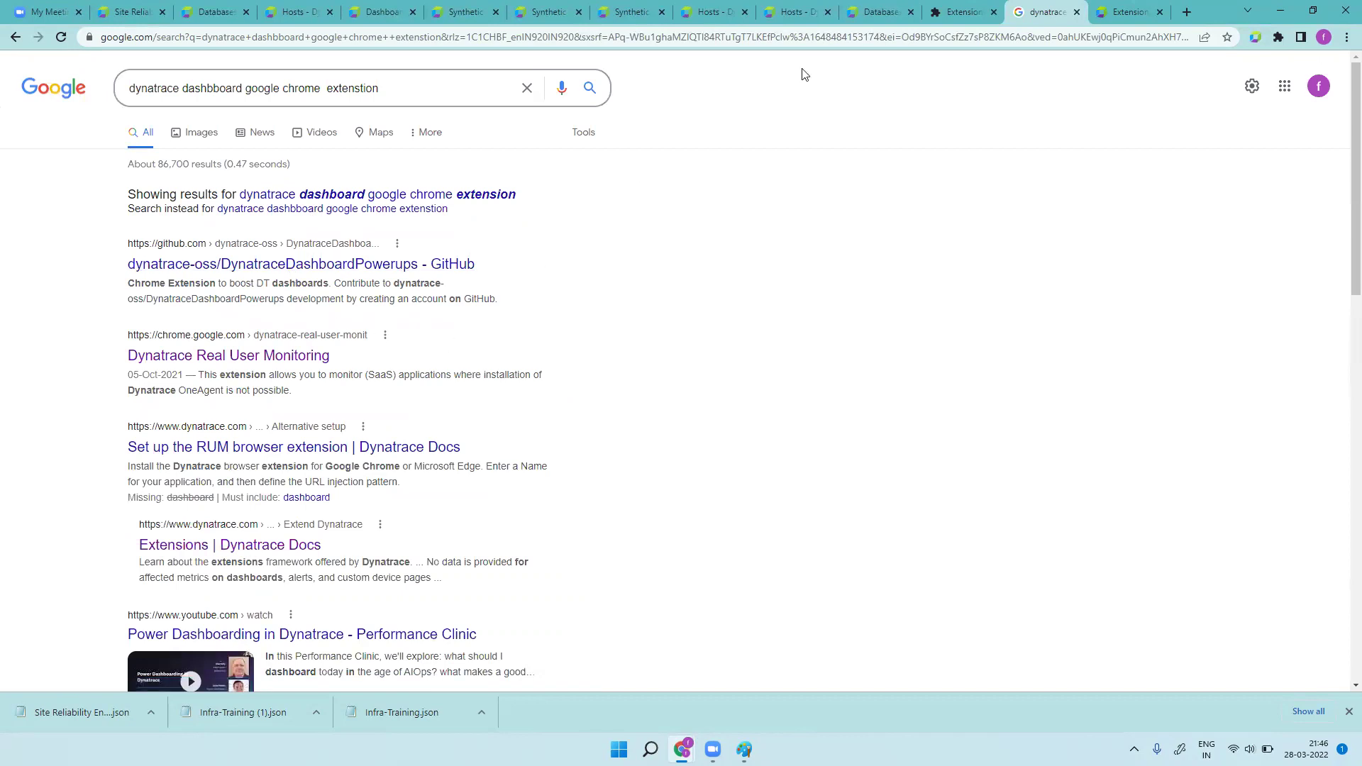
- Look through the Extensions page of the Dynatrace Docs and return to the Google results
click(1102, 6)
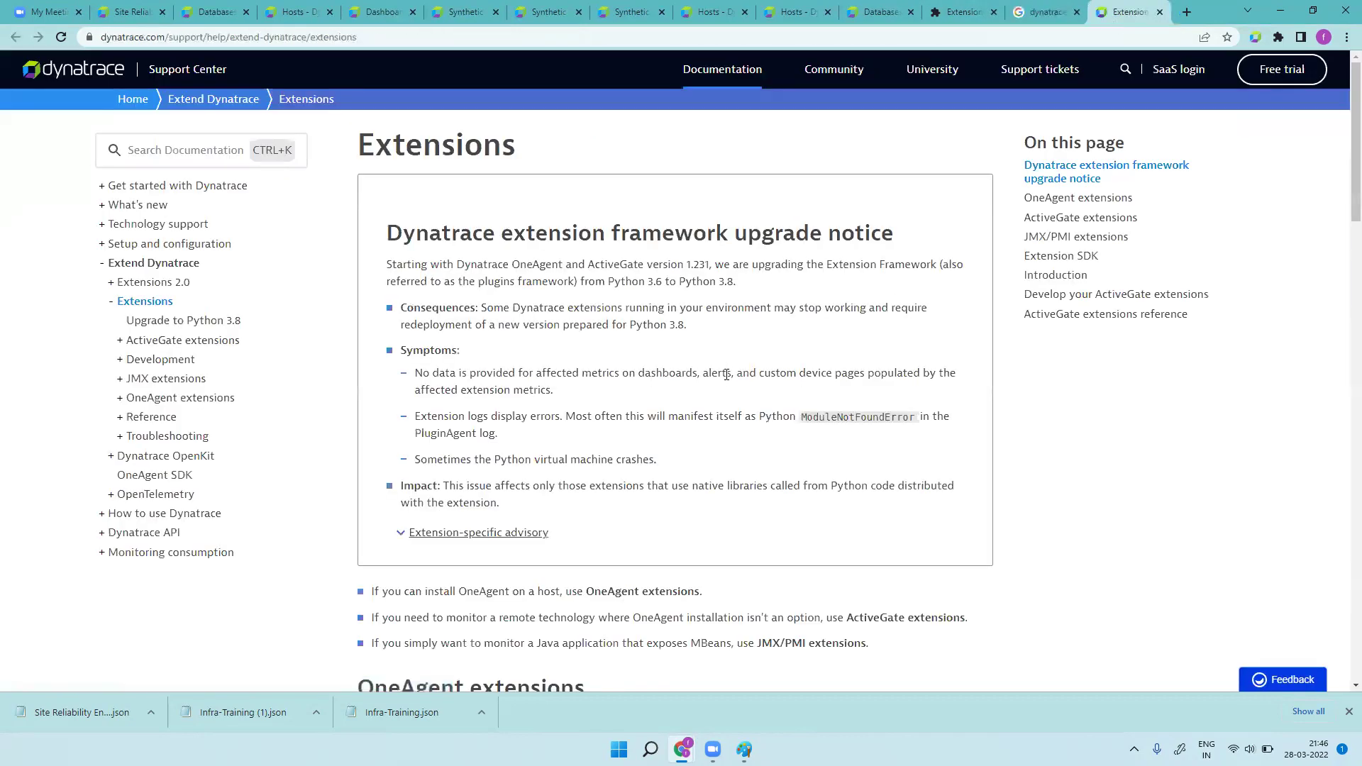
scroll(725, 361, down, 10)
scroll(728, 376, down, 10)
scroll(781, 319, up, 20)
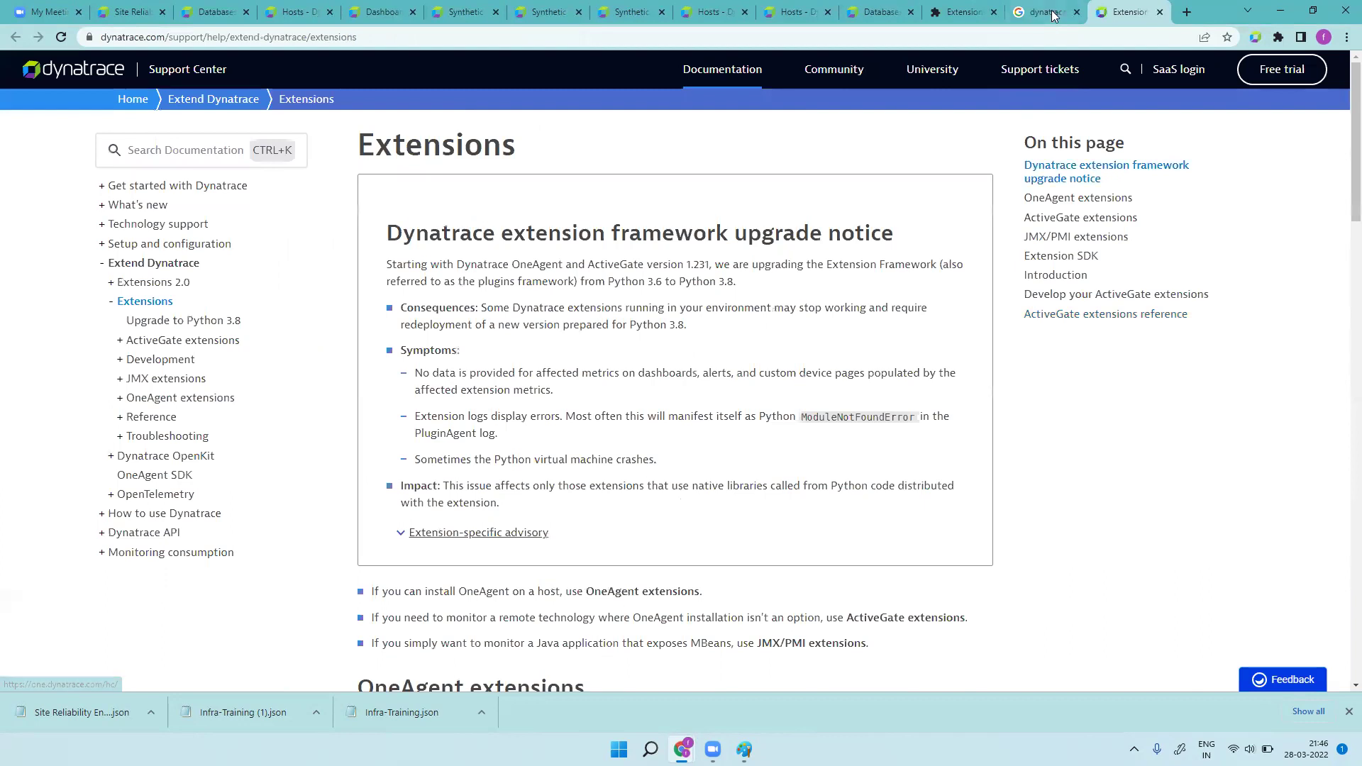
key(ctrl+shift+Tab)
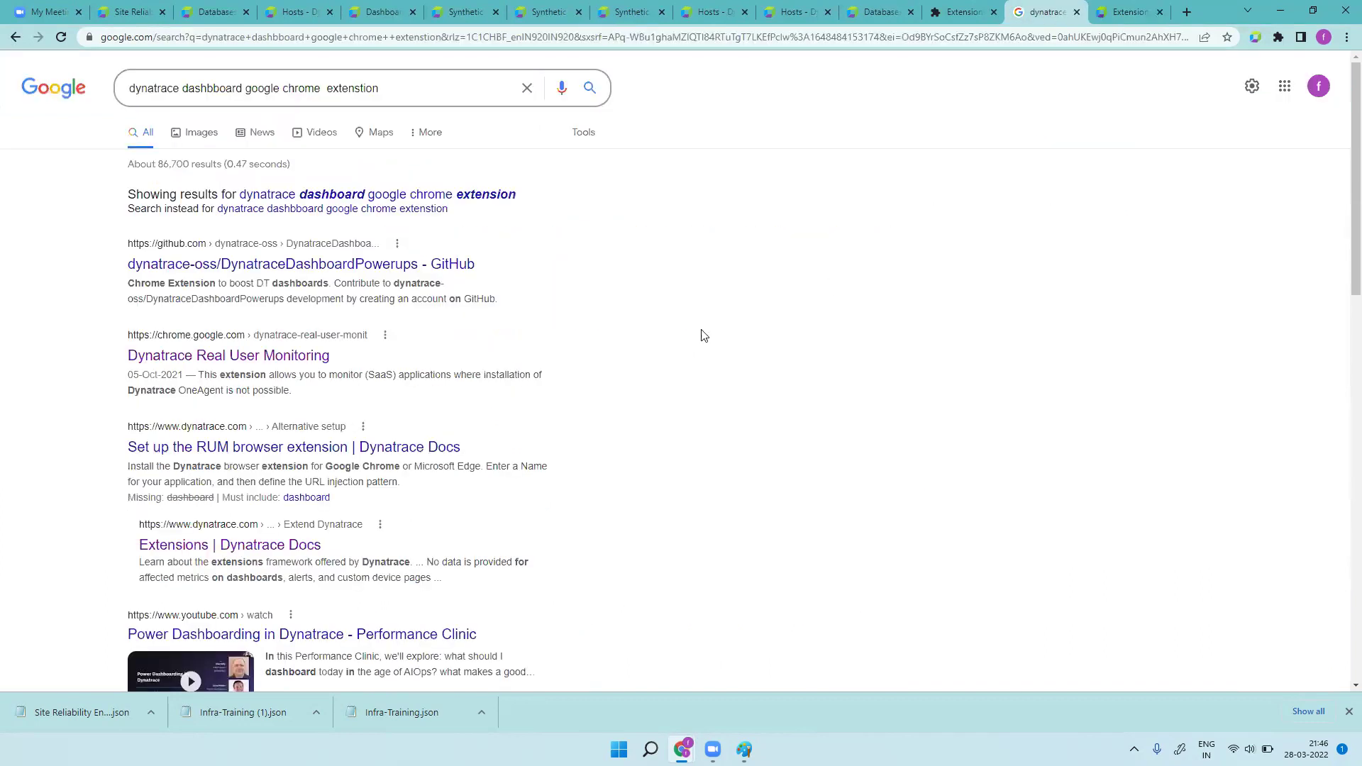
- Open the Dynatrace Real User Monitoring extension from the Google results and look through its Chrome Web Store page
click(275, 359)
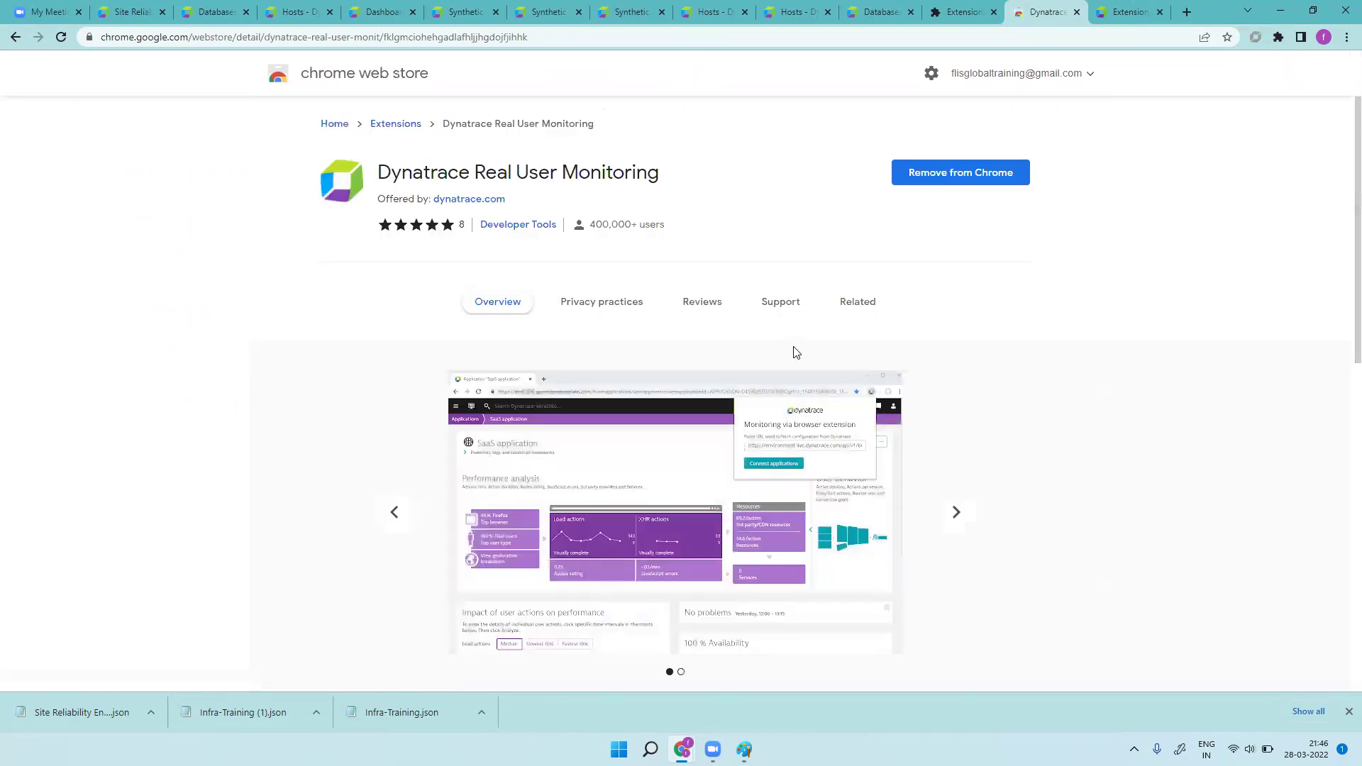
scroll(944, 395, down, 15)
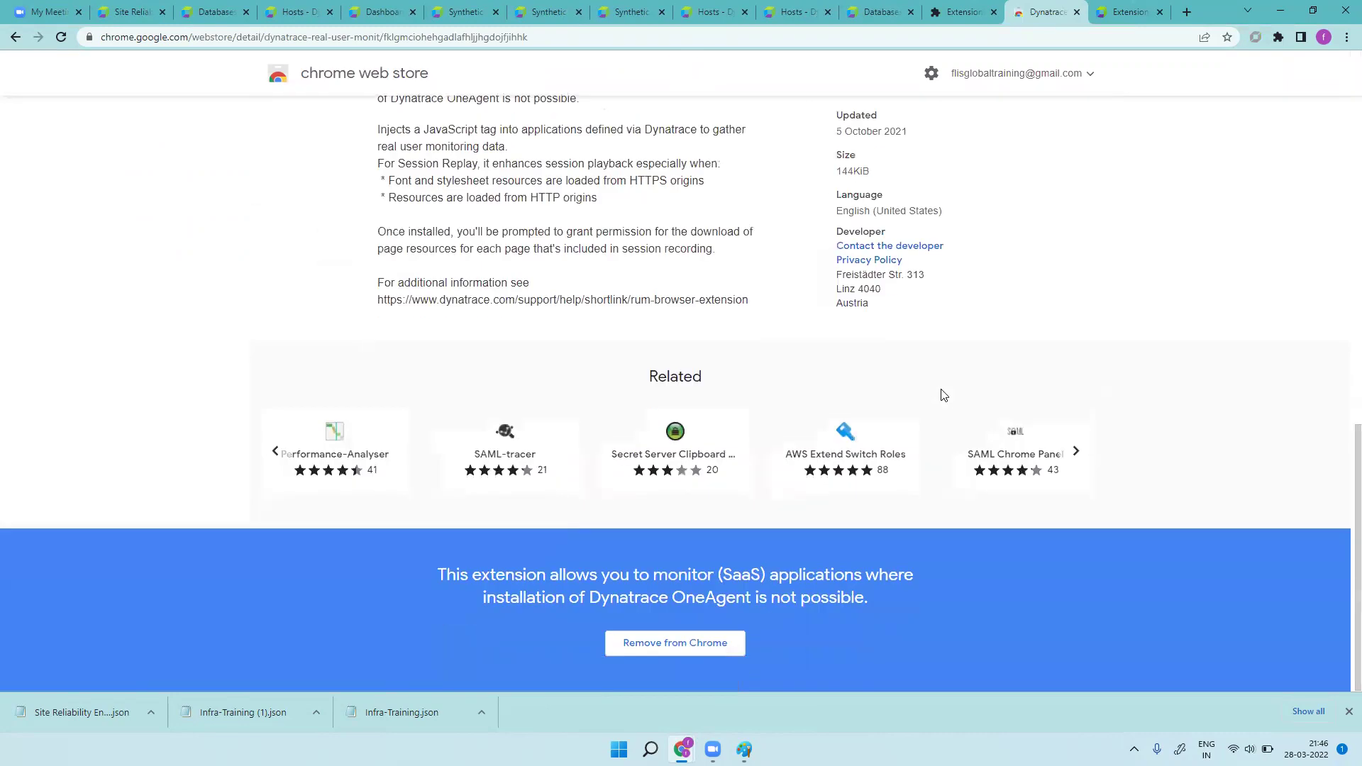
scroll(944, 395, up, 15)
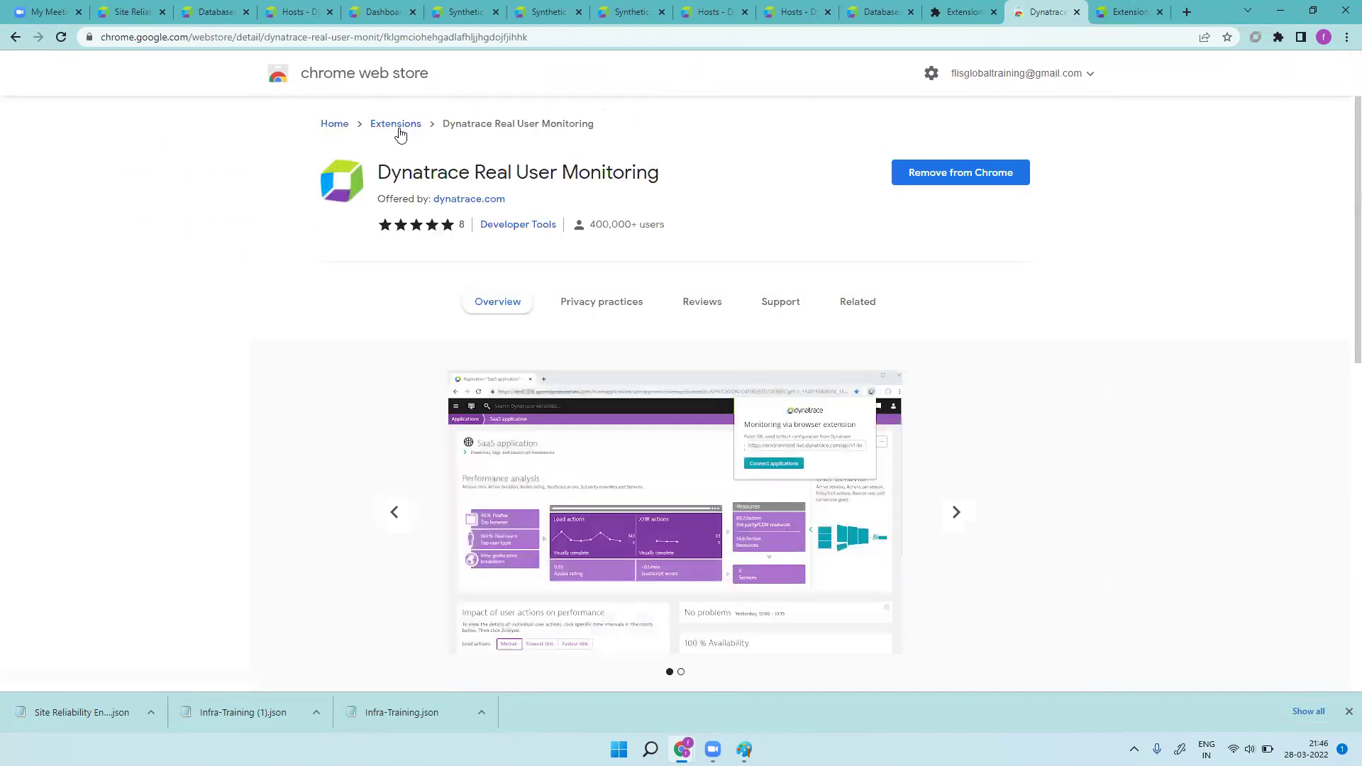
- Go to the extensions category of the Chrome Web Store and search for "dynatrace"
click(328, 125)
click(376, 120)
text(dyn)
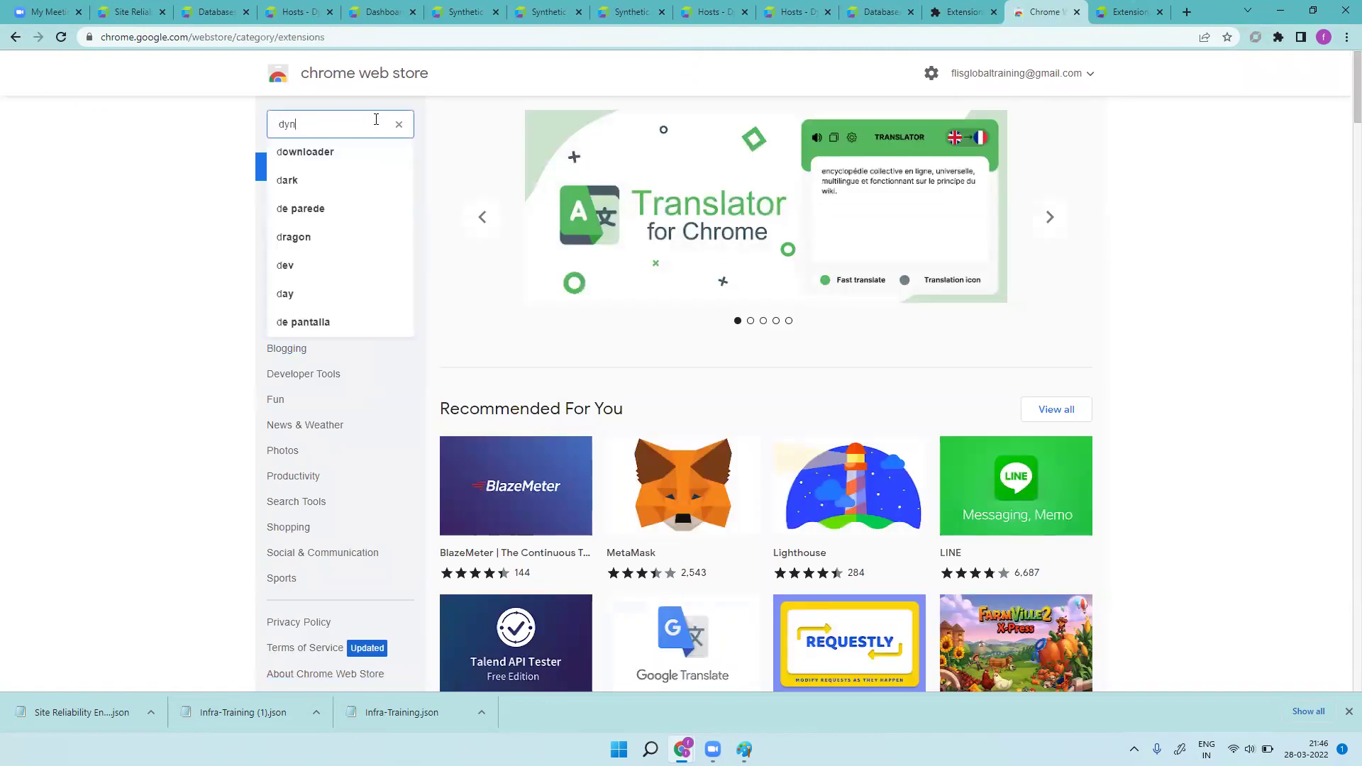
text(atrace)
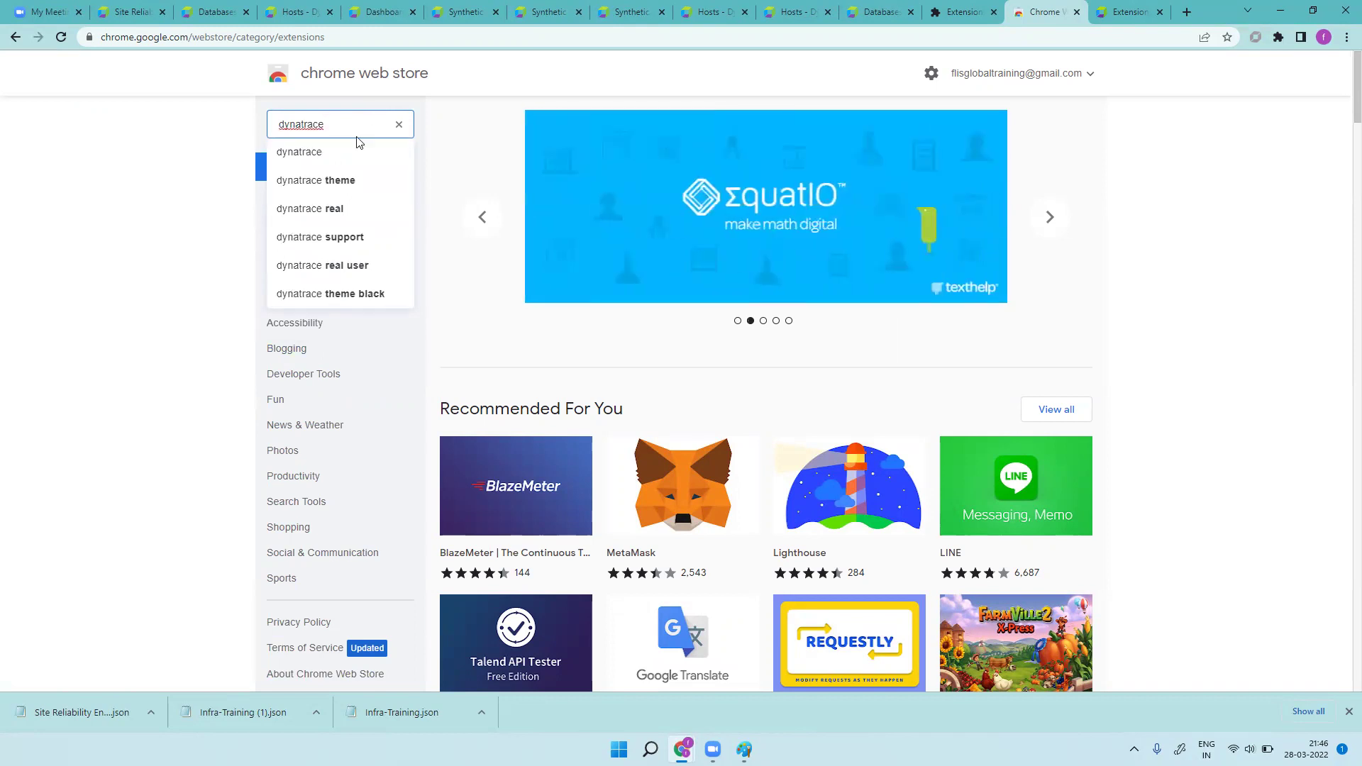
key(Return)
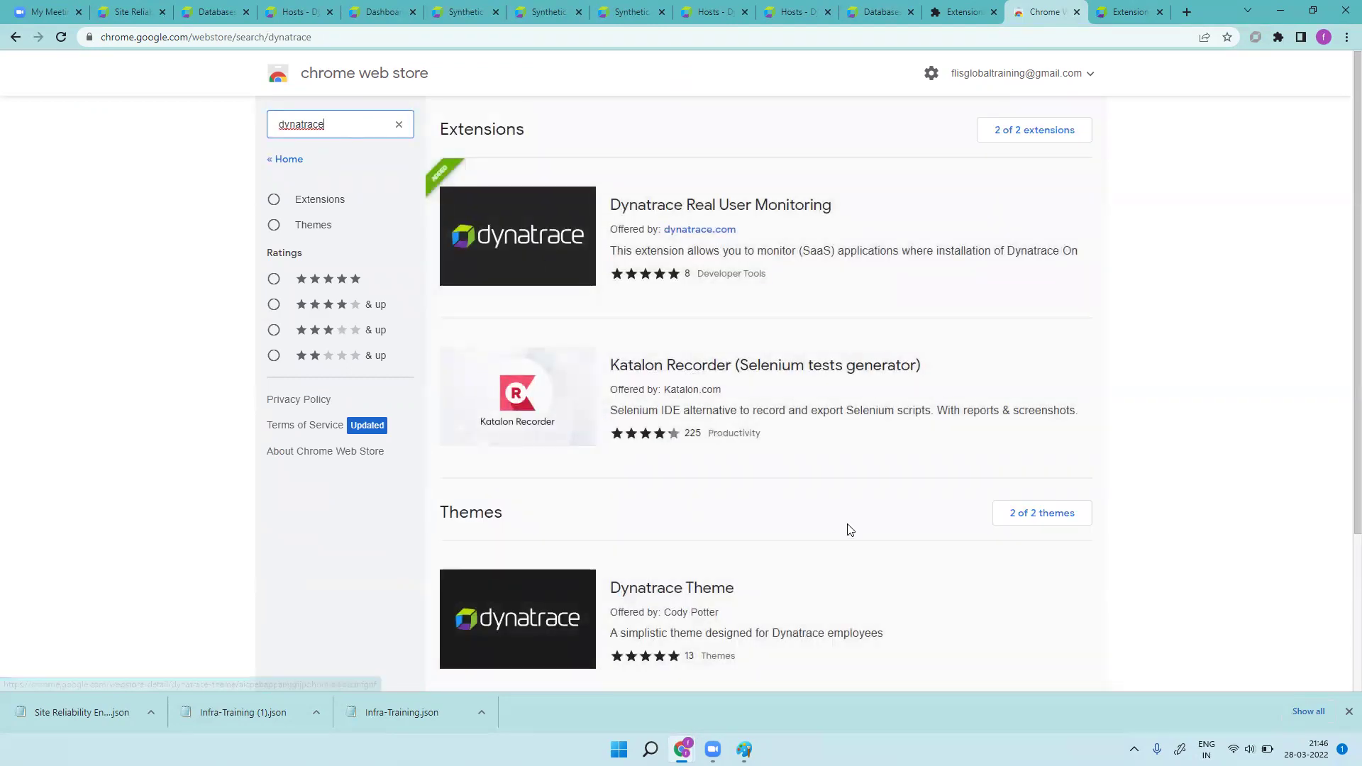
- Examine the store pages of Dynatrace Theme and Dynatrace Theme - Black Toolbar, returning to the search results each time
scroll(795, 441, down, 3)
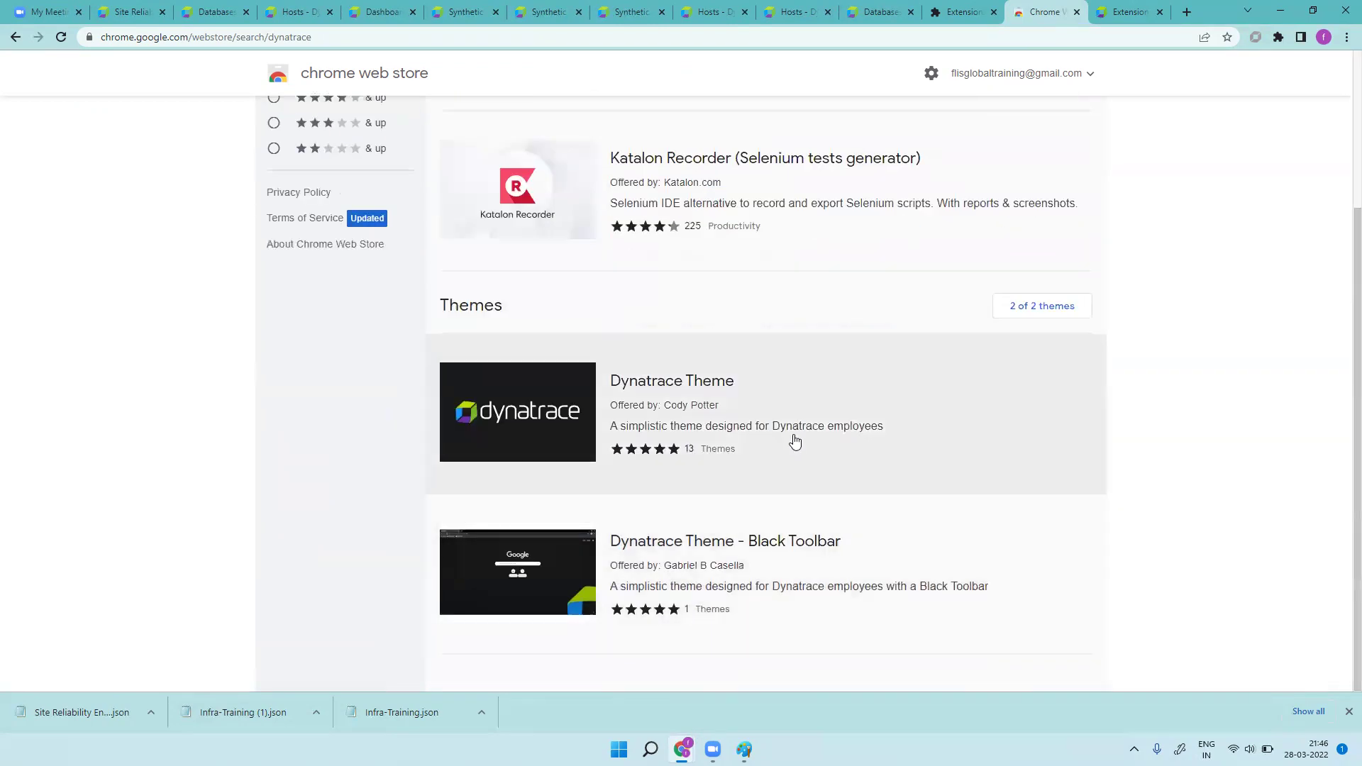
click(821, 412)
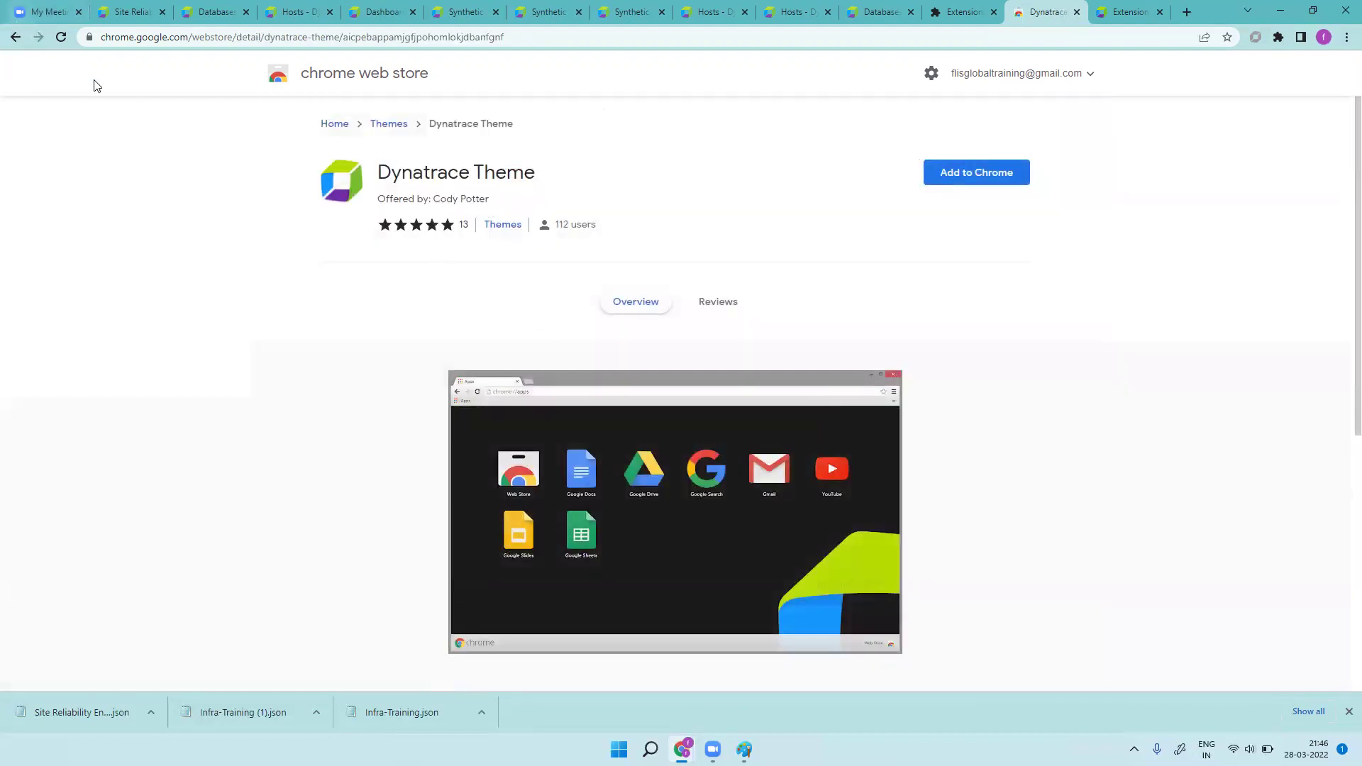
click(16, 39)
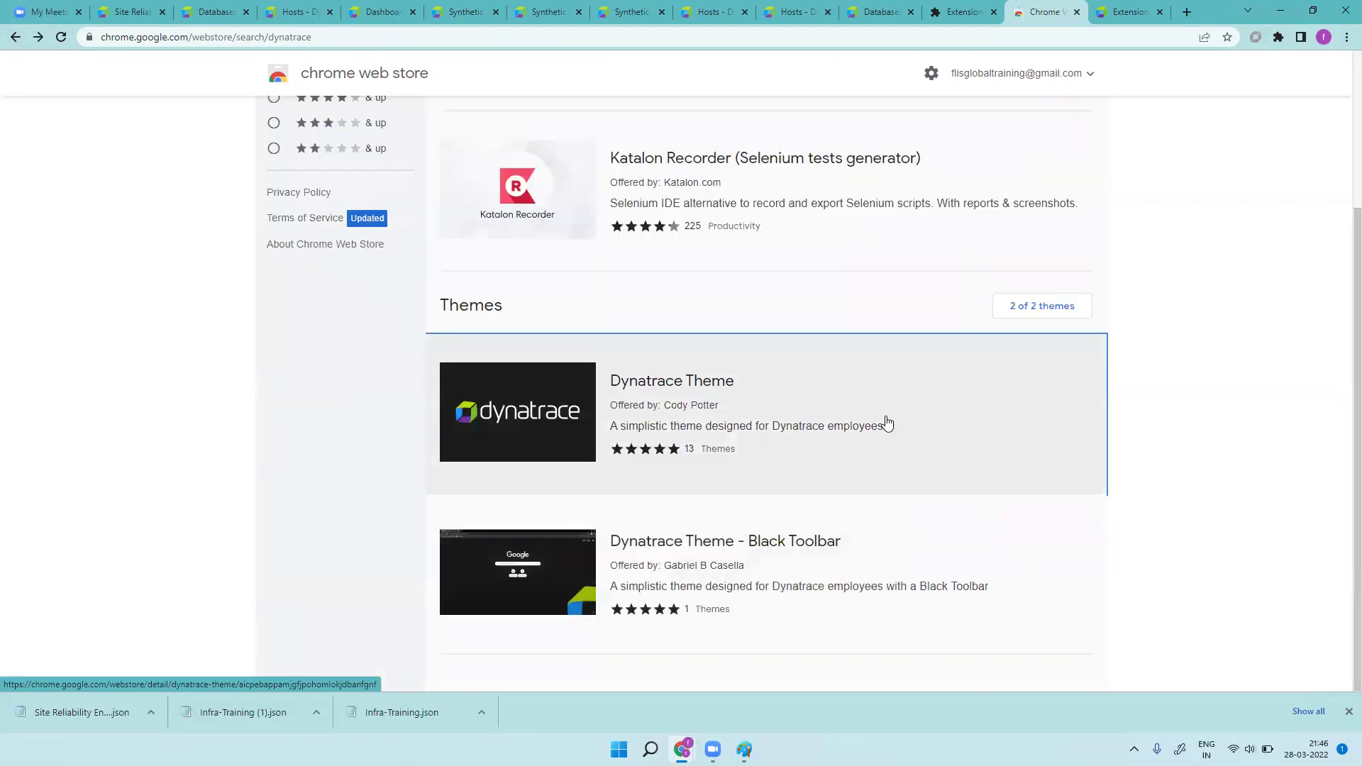
click(921, 556)
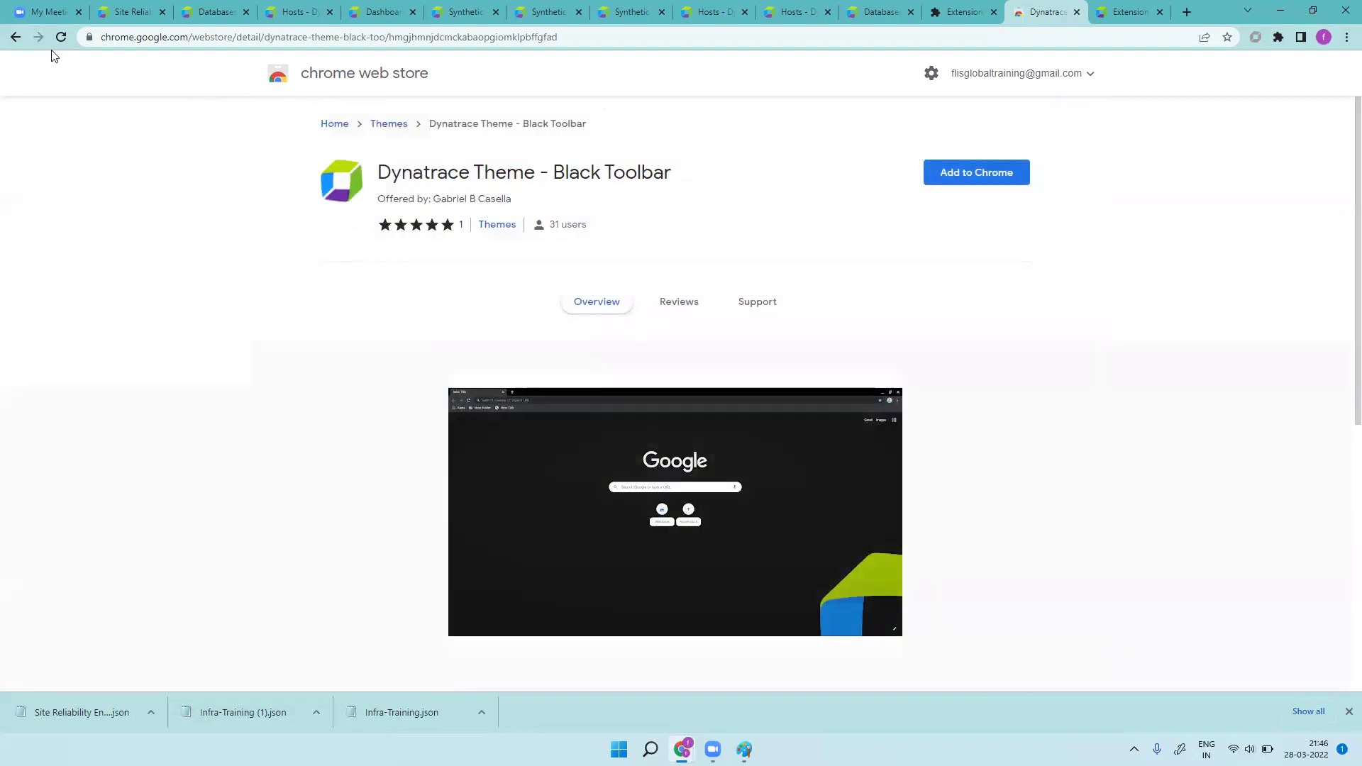
click(23, 40)
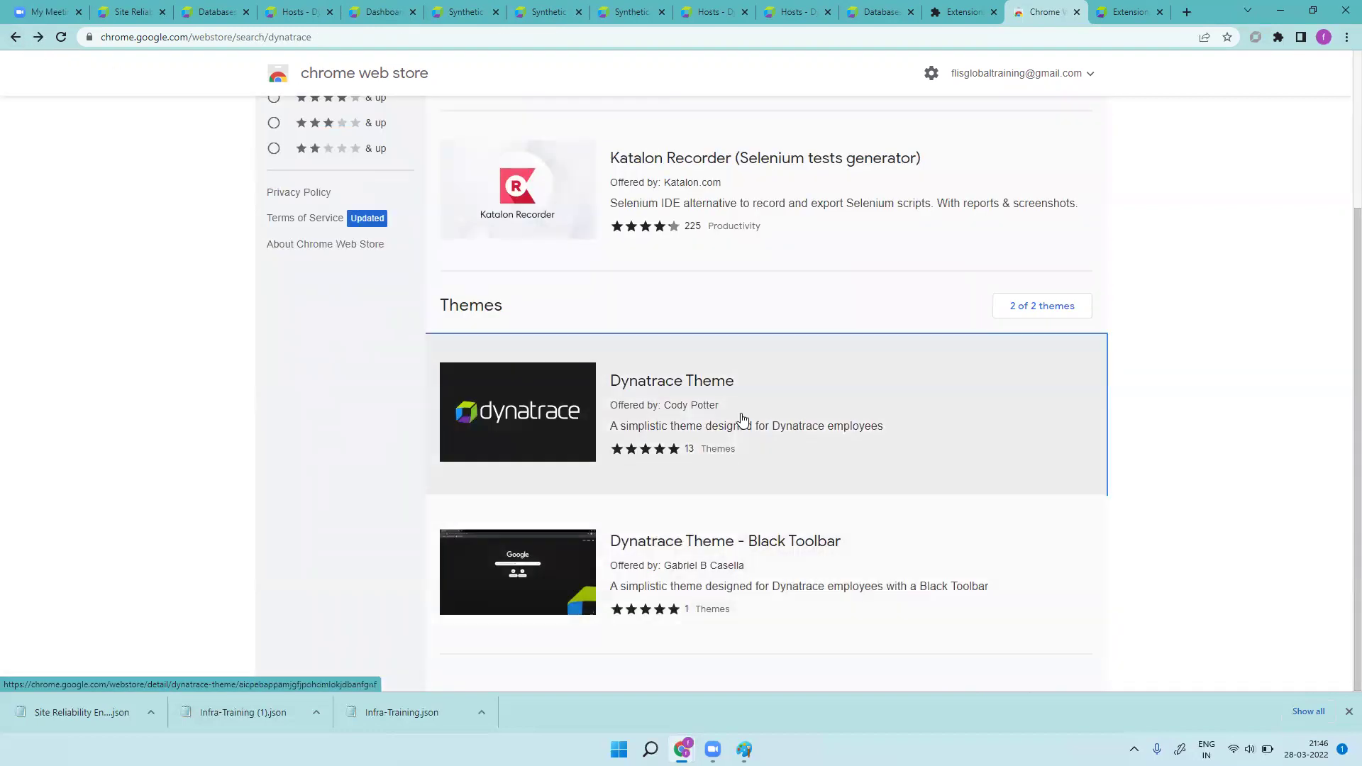
click(739, 421)
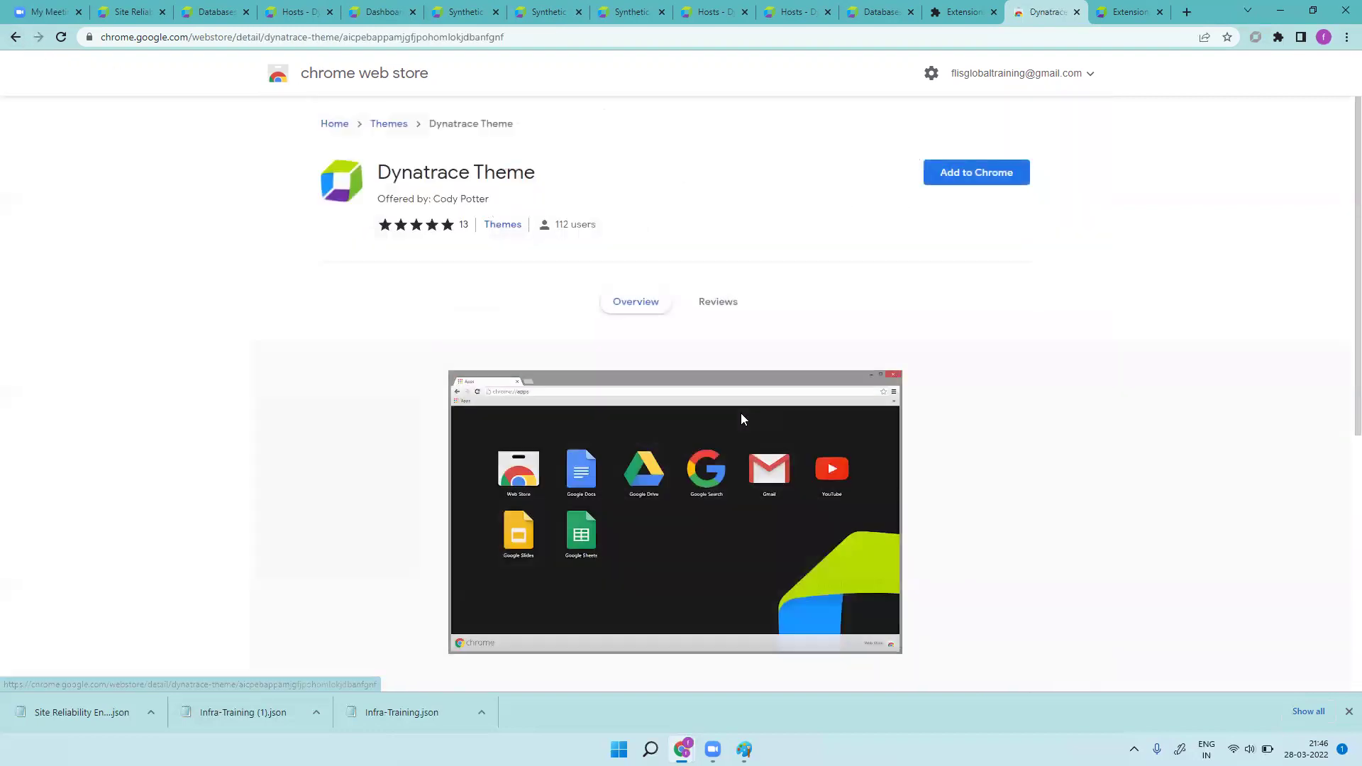
click(15, 40)
scroll(733, 445, up, 3)
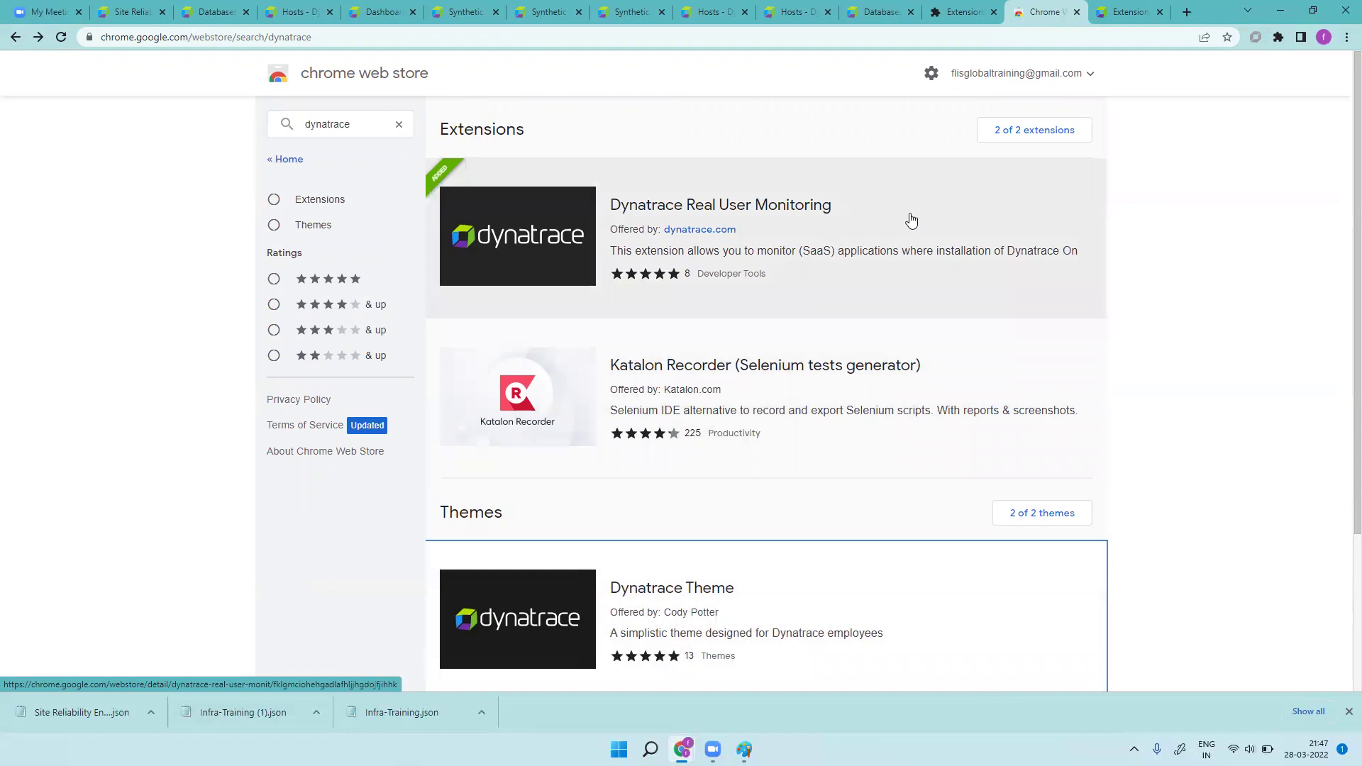
- View the preview images of Dynatrace Real User Monitoring on its store page and return to the search results
click(911, 220)
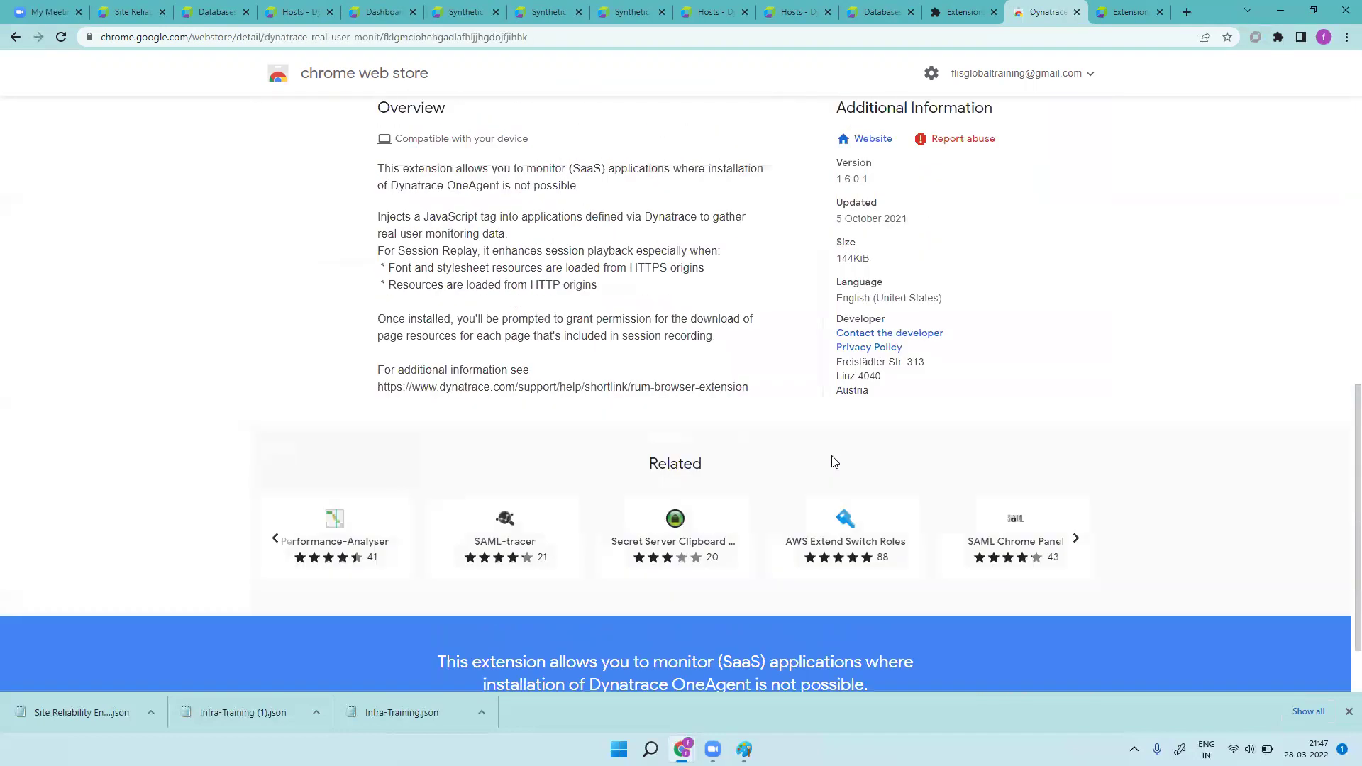
click(955, 517)
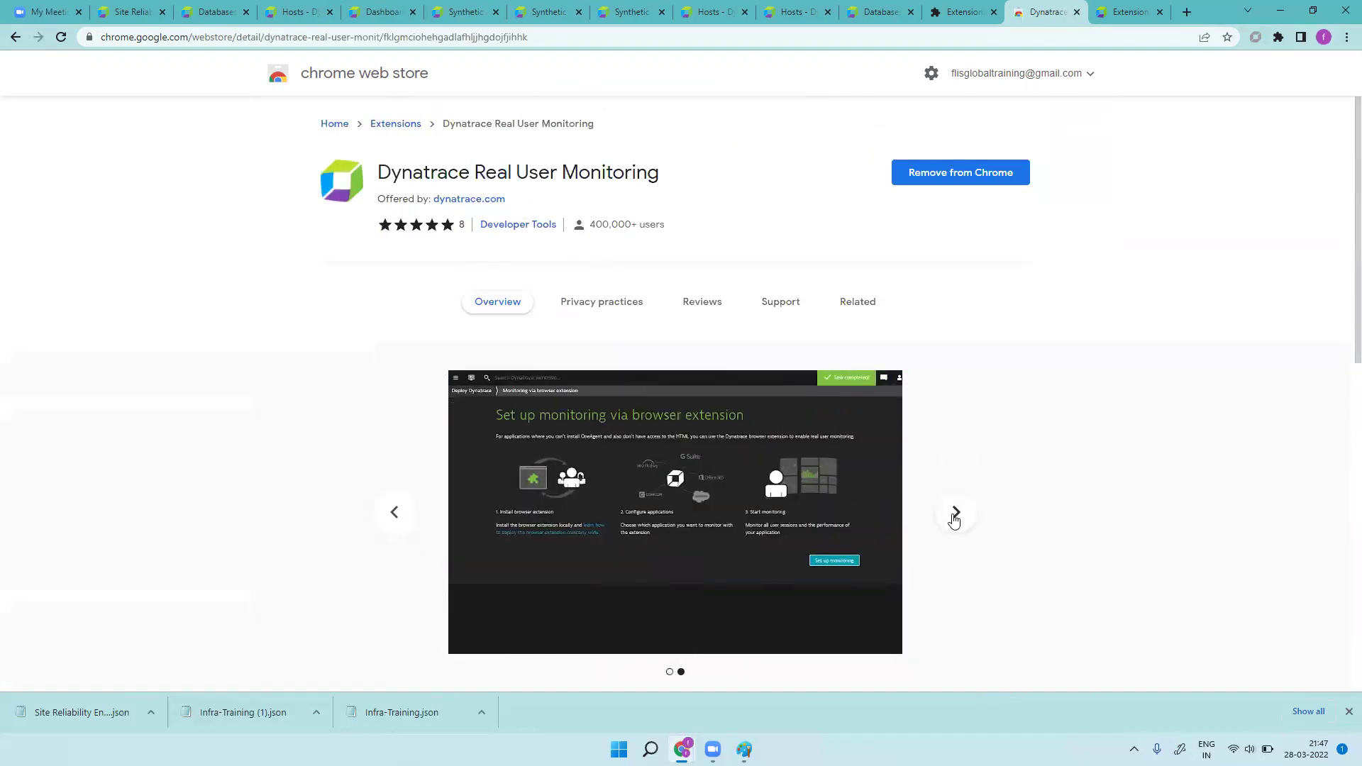
click(954, 517)
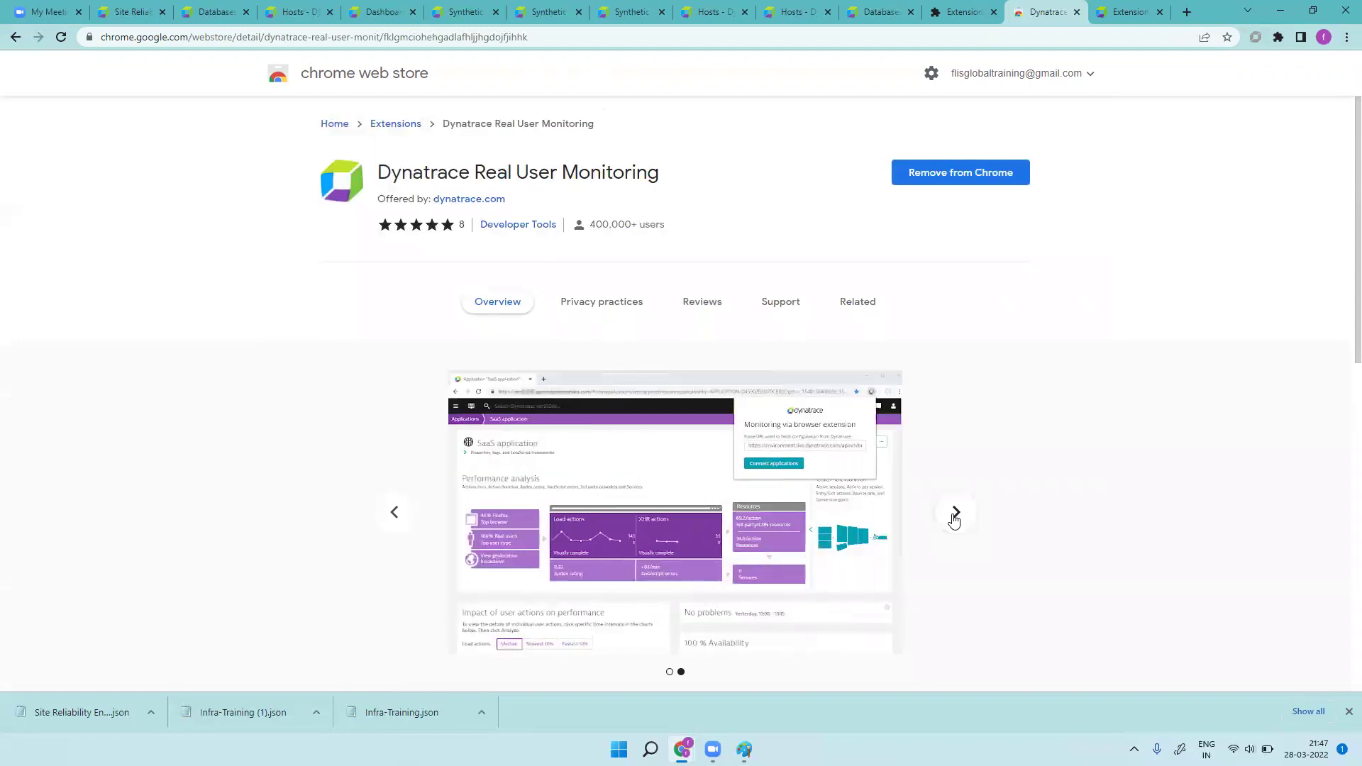
click(955, 517)
click(955, 516)
click(19, 43)
scroll(651, 365, down, 3)
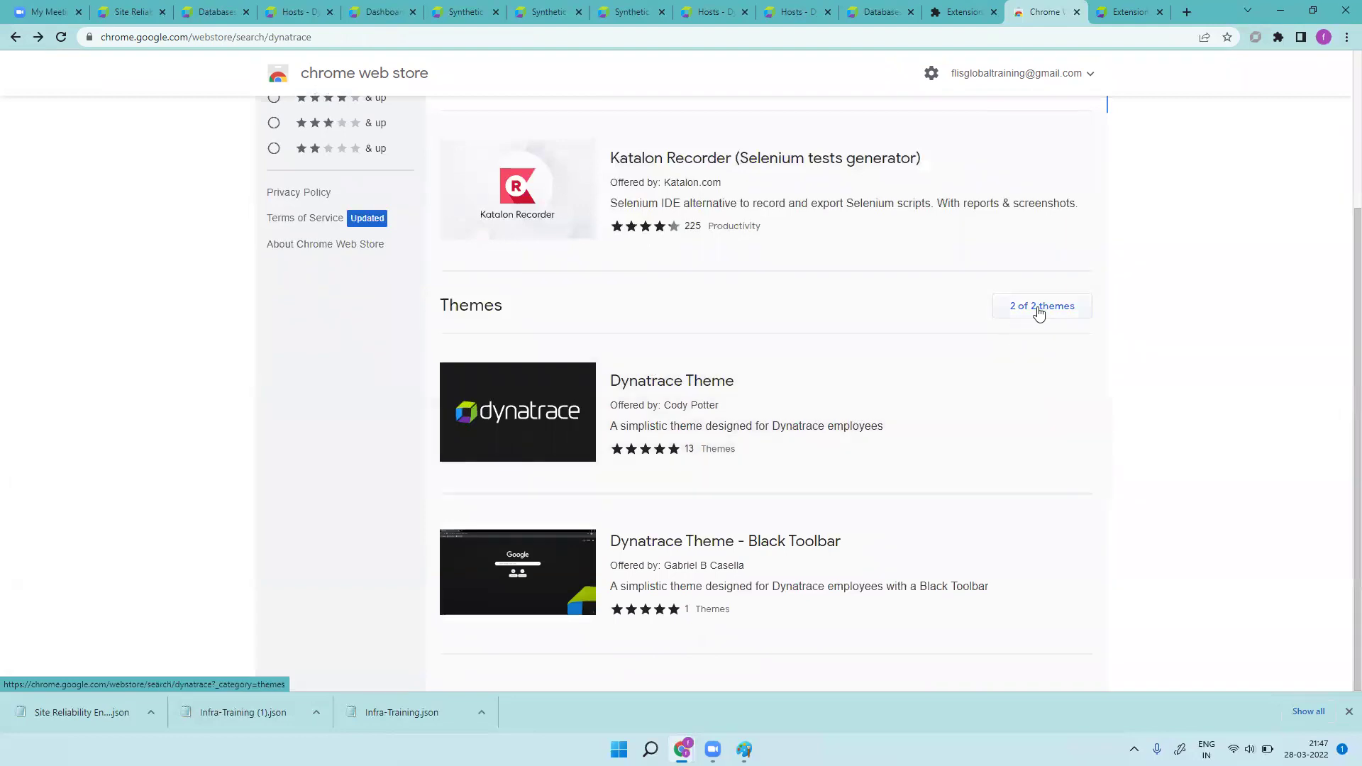
scroll(651, 349, up, 3)
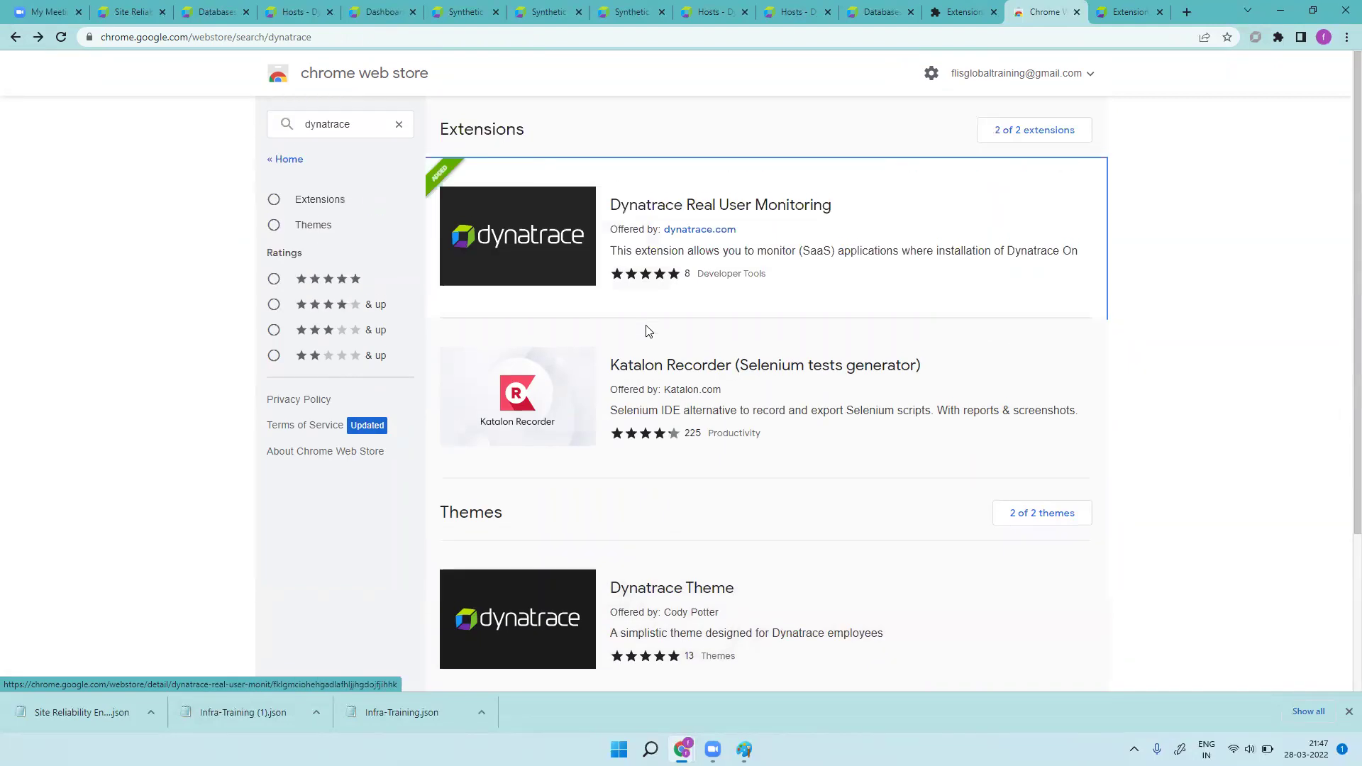
- Search the Chrome Web Store for "dynatrace dashboard"
click(354, 121)
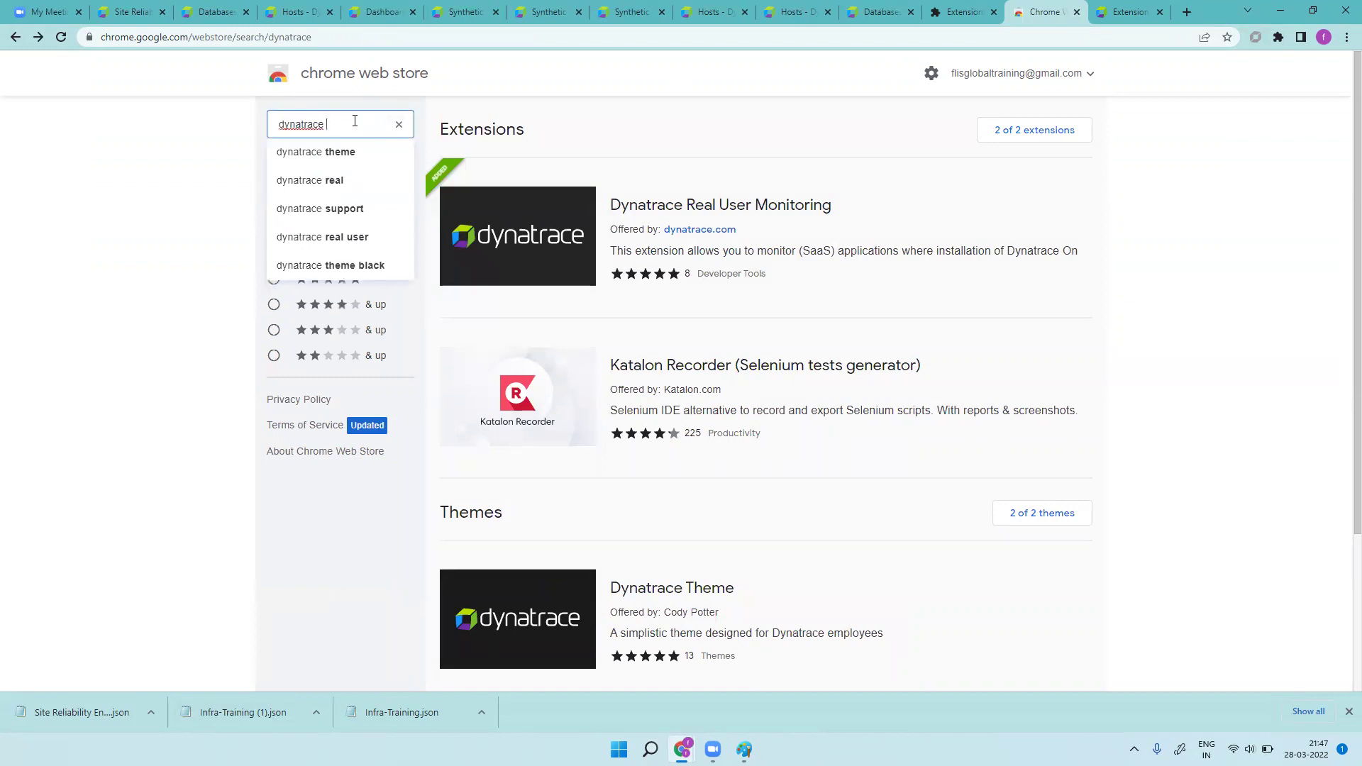
text(das)
text(h)
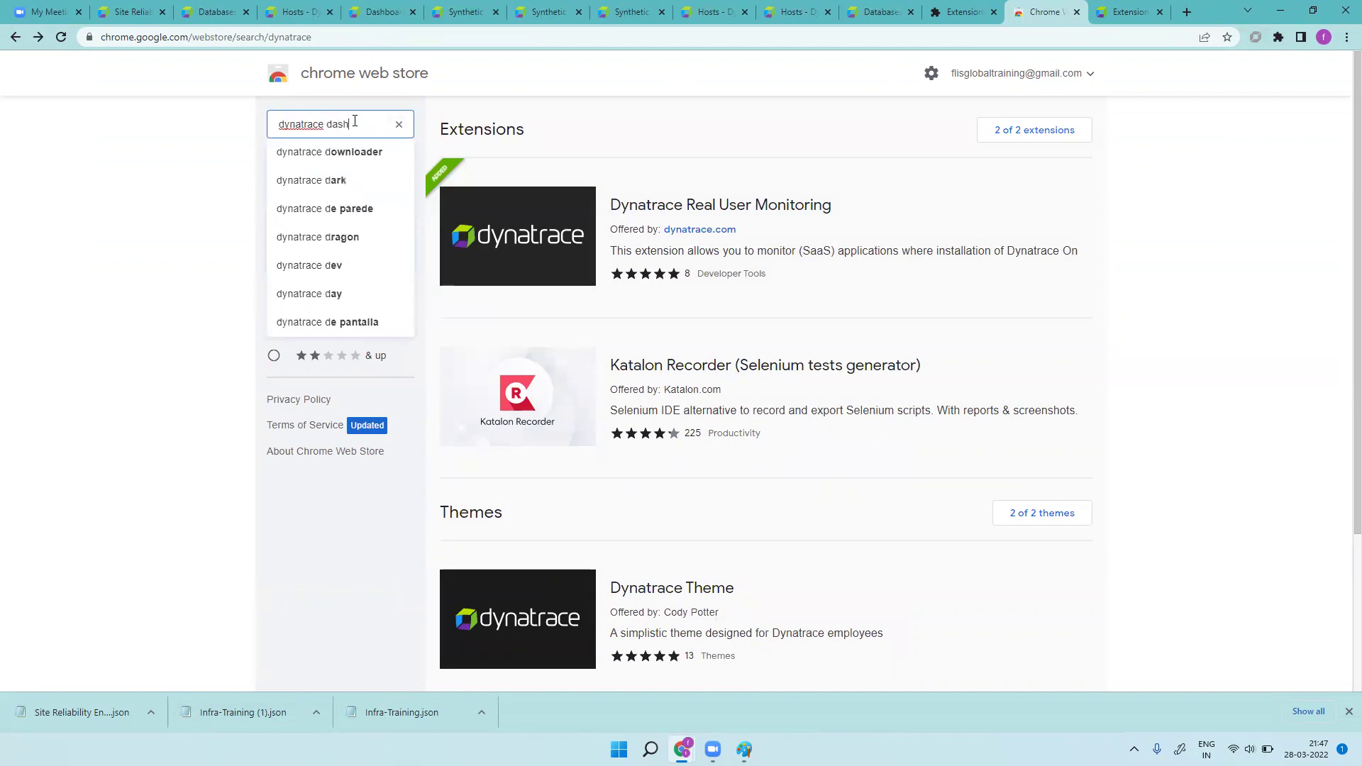
text(board)
key(Return)
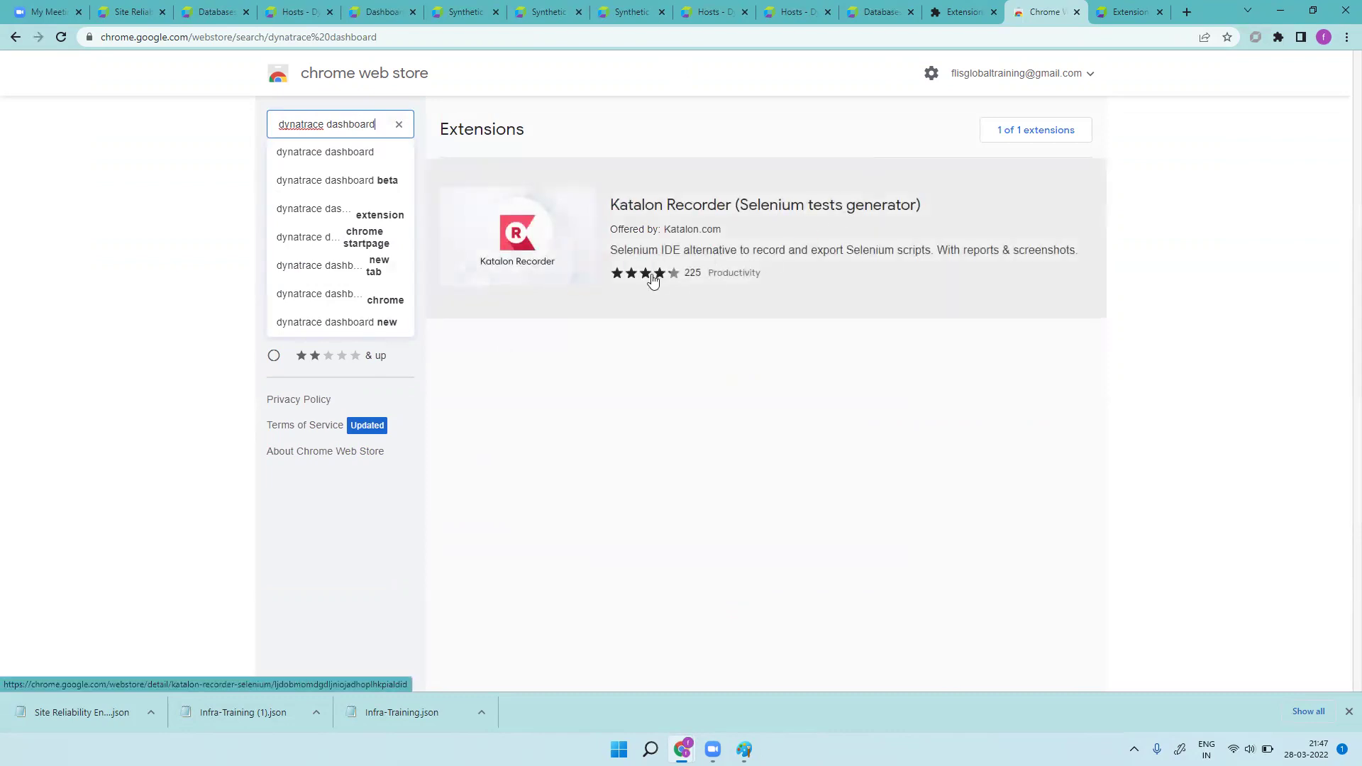
- Switch back to the cloned Site Reliability Engineering SLOs dashboard in Dynatrace and clear the "das" filter from the navigation menu
click(880, 12)
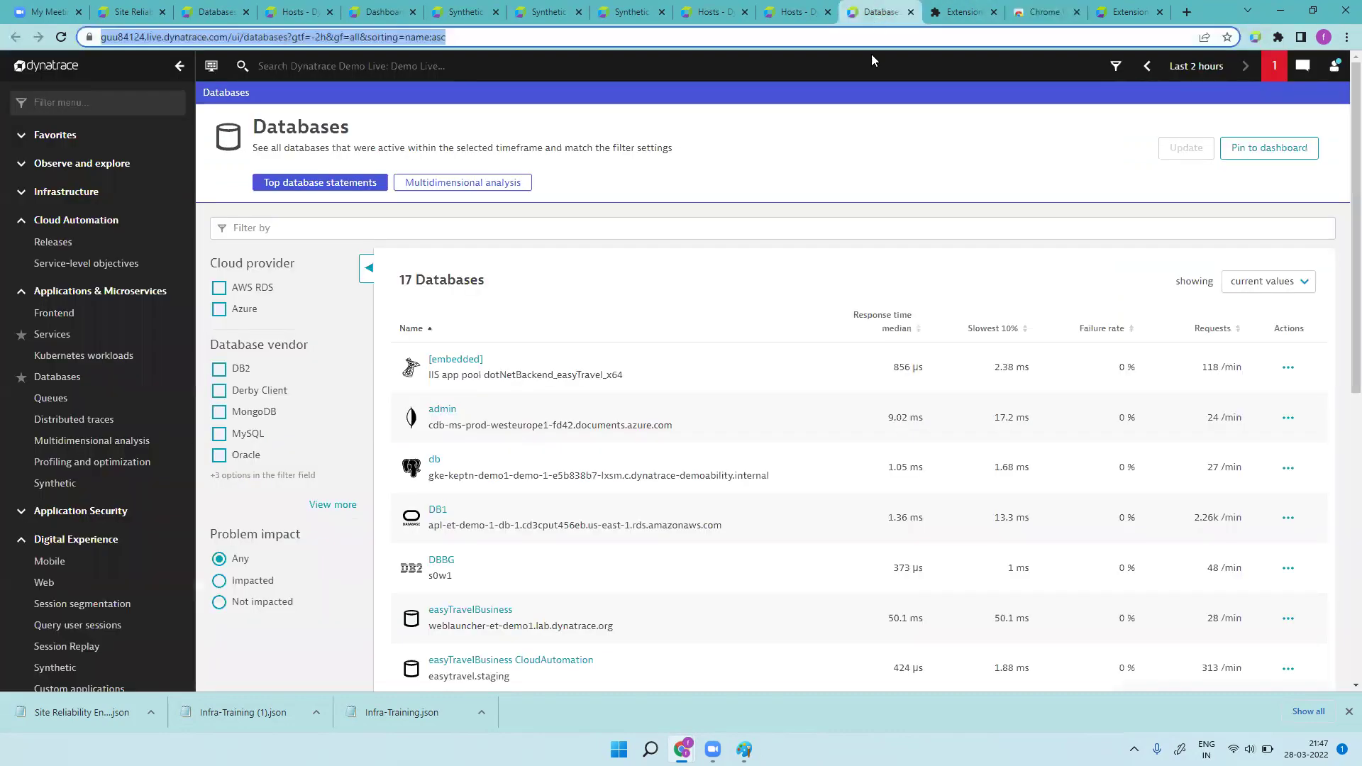
click(795, 12)
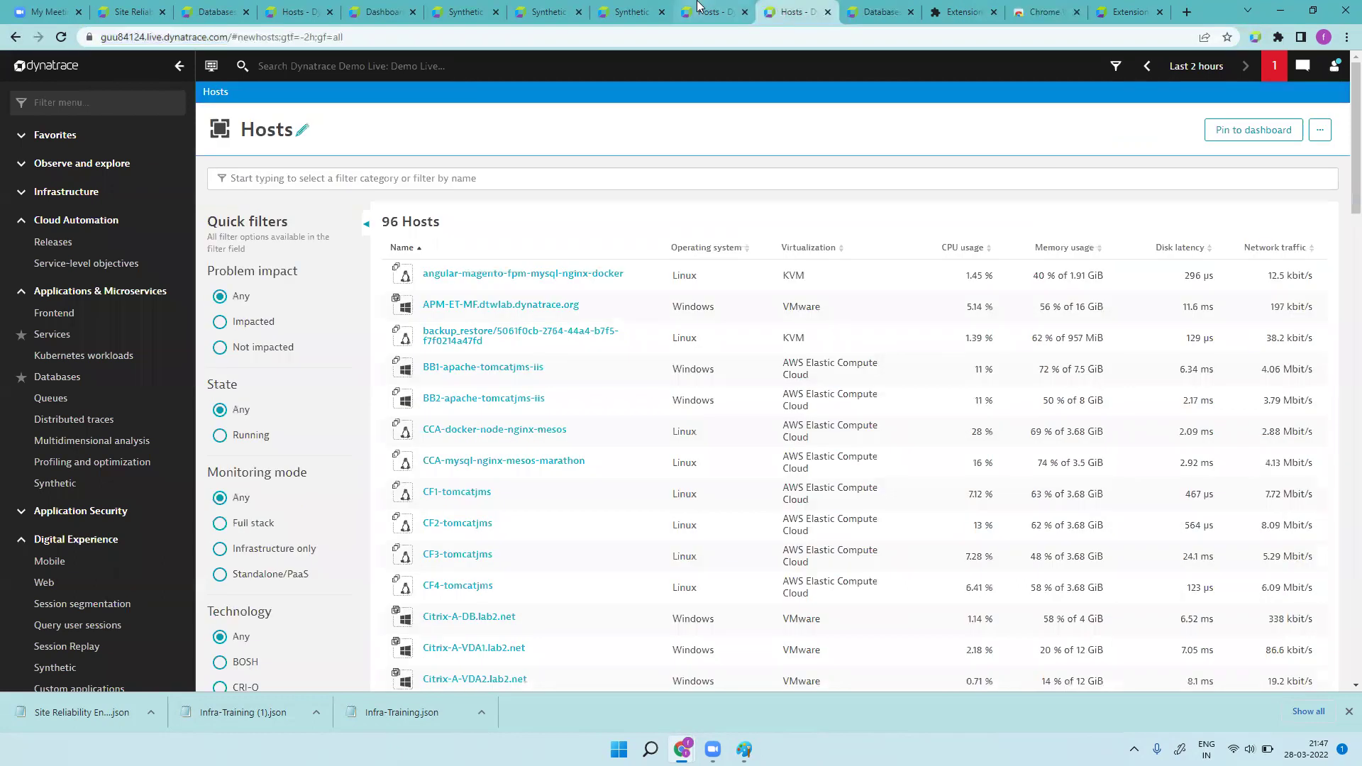
click(699, 8)
click(134, 12)
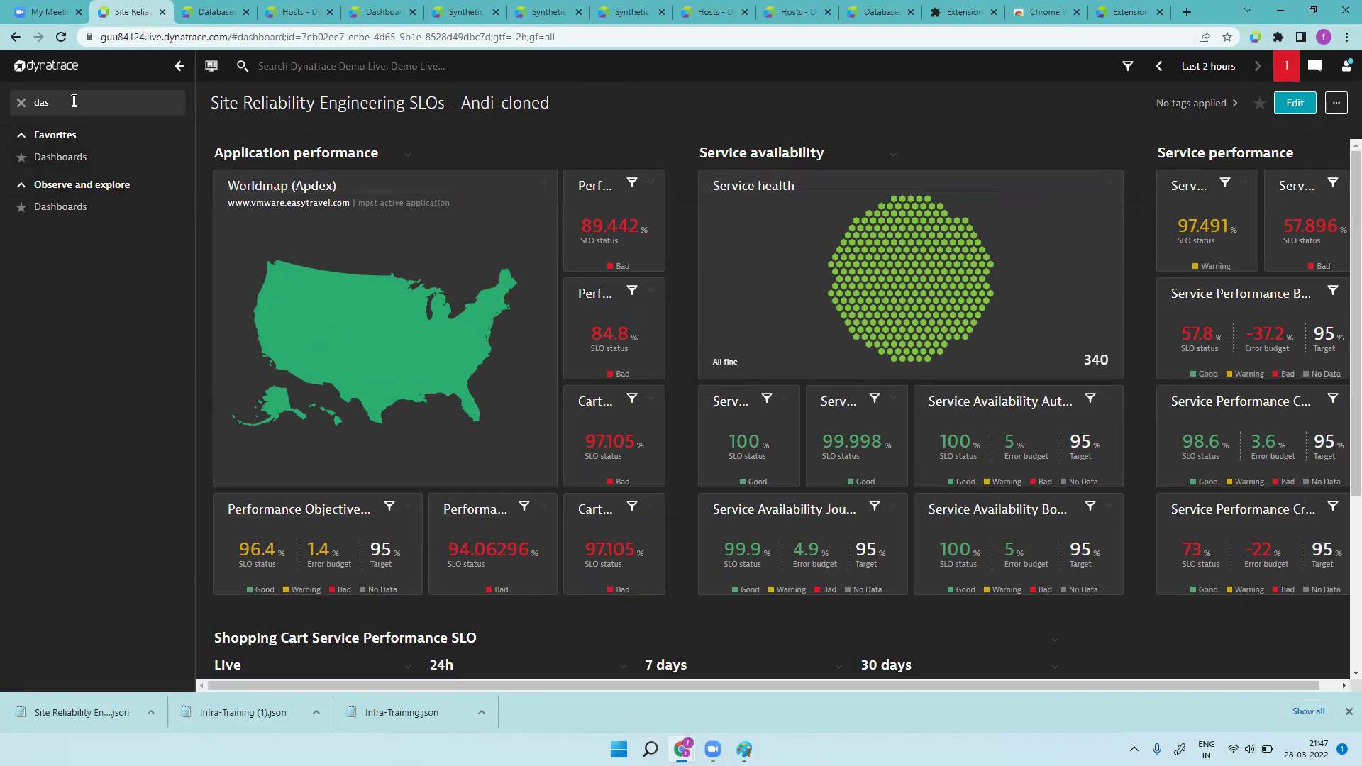
key(BackSpace)
key(BackSpace)
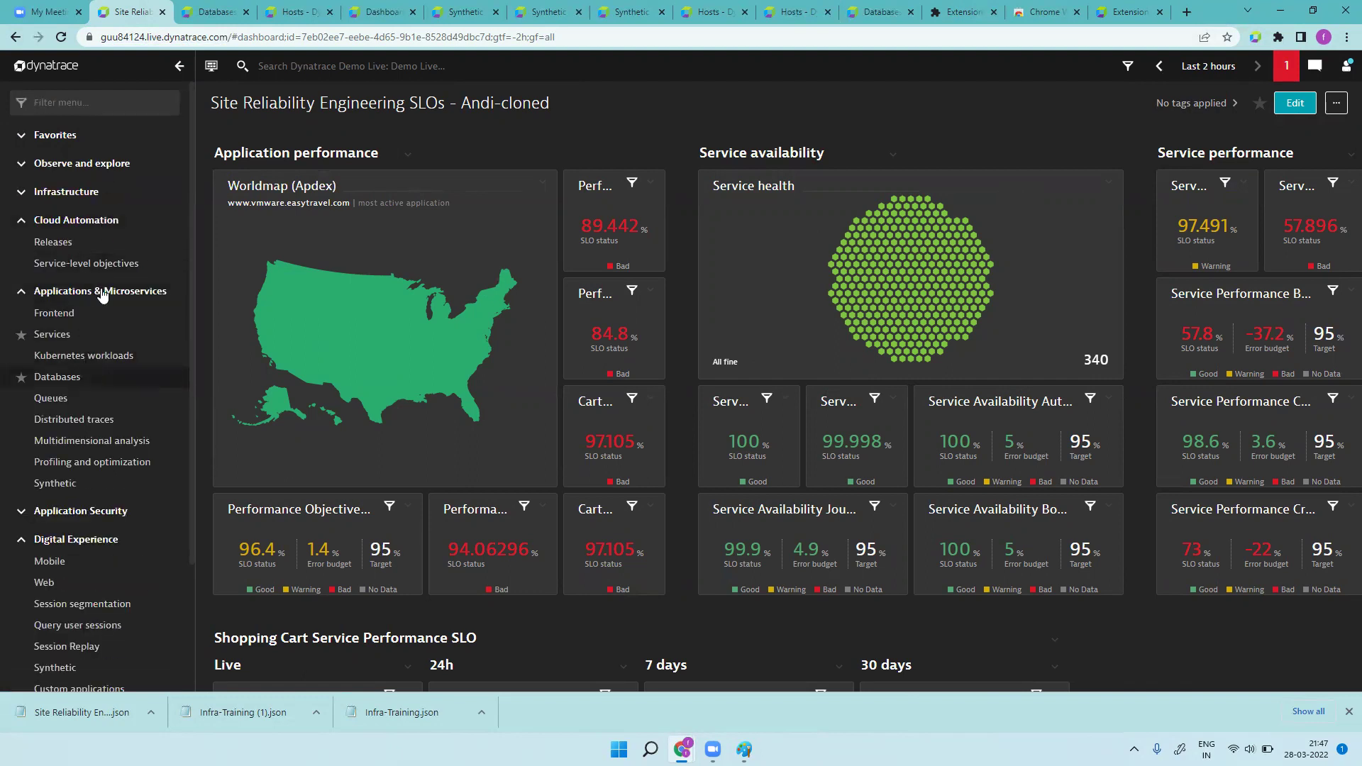
- Go to the Dashboards overview under Observe and explore and open the preset Application Details dashboard
click(25, 169)
click(91, 192)
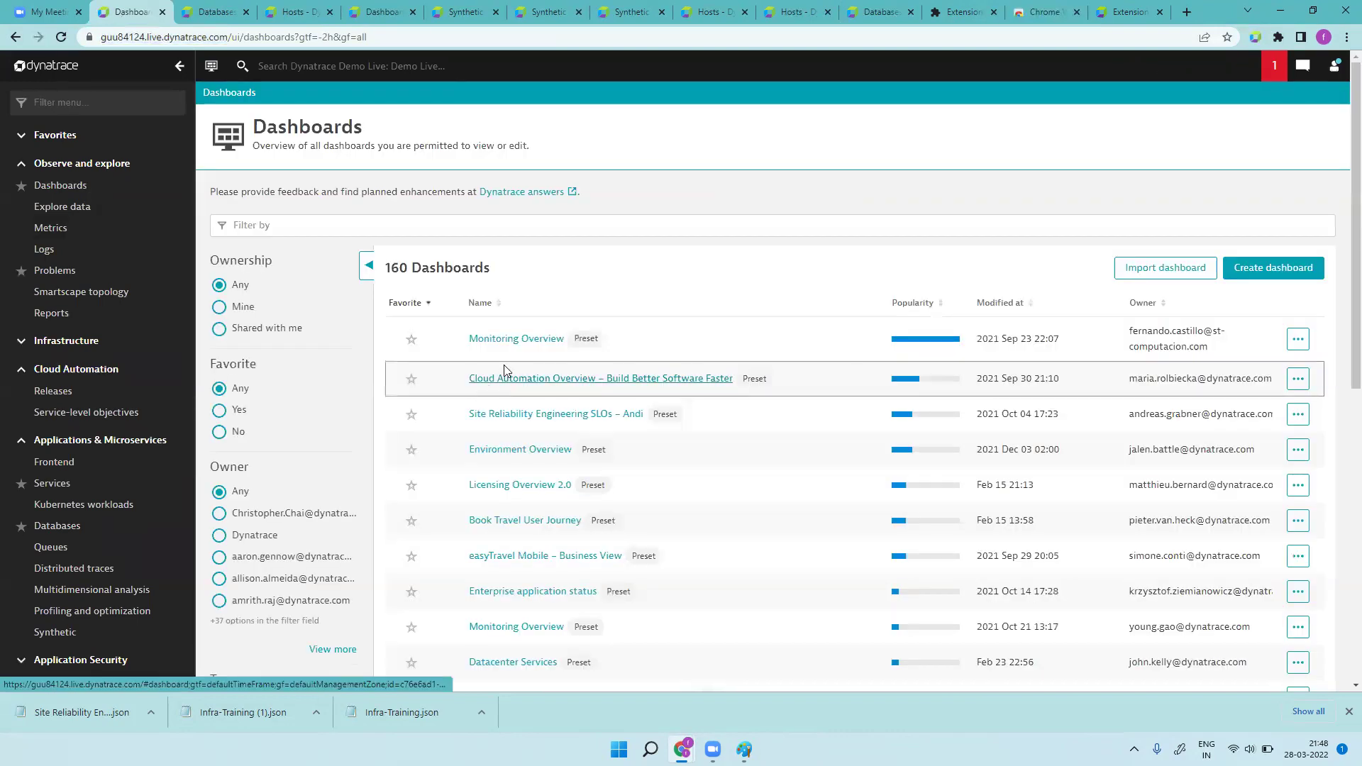
scroll(769, 518, down, 10)
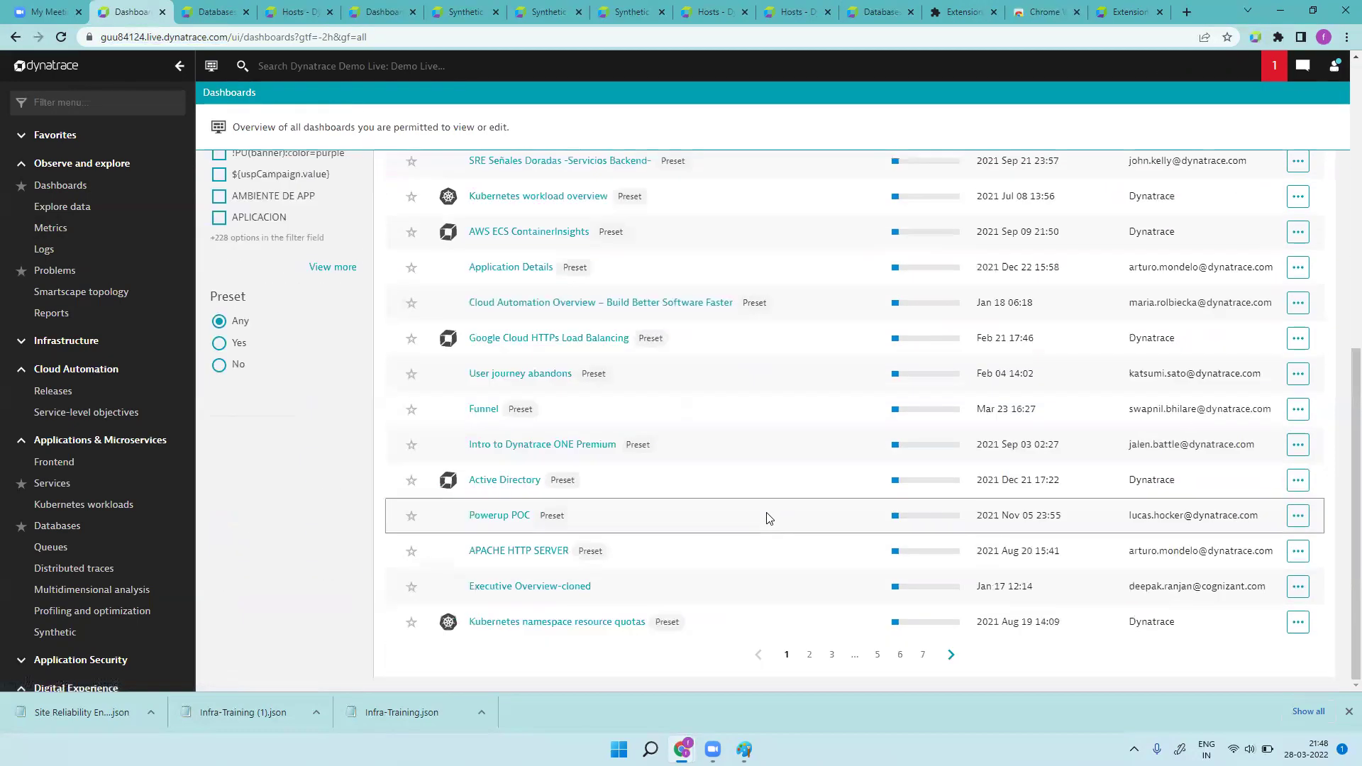
click(529, 269)
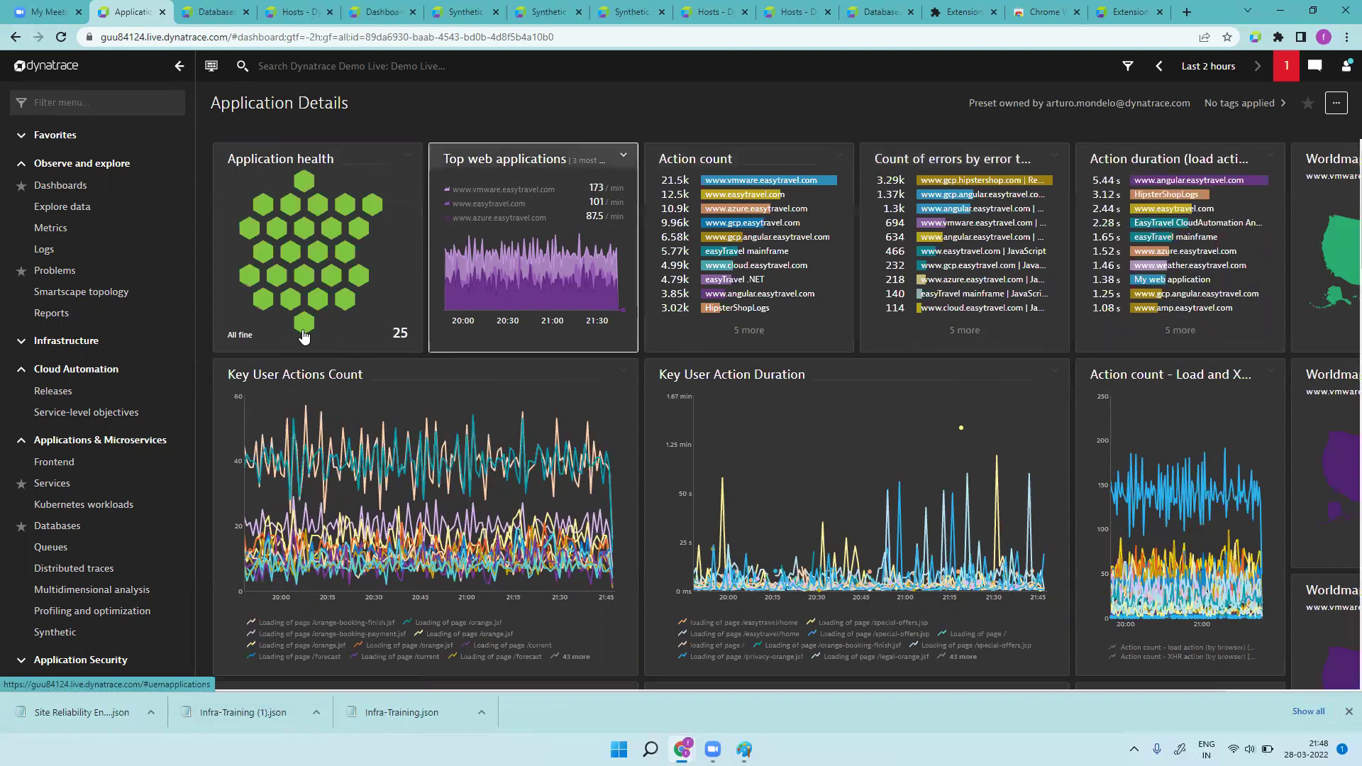
- Filter the navigation menu by "dat", open Explore data, view its list of selectable metrics and dismiss the downloads bar
scroll(126, 346, down, 4)
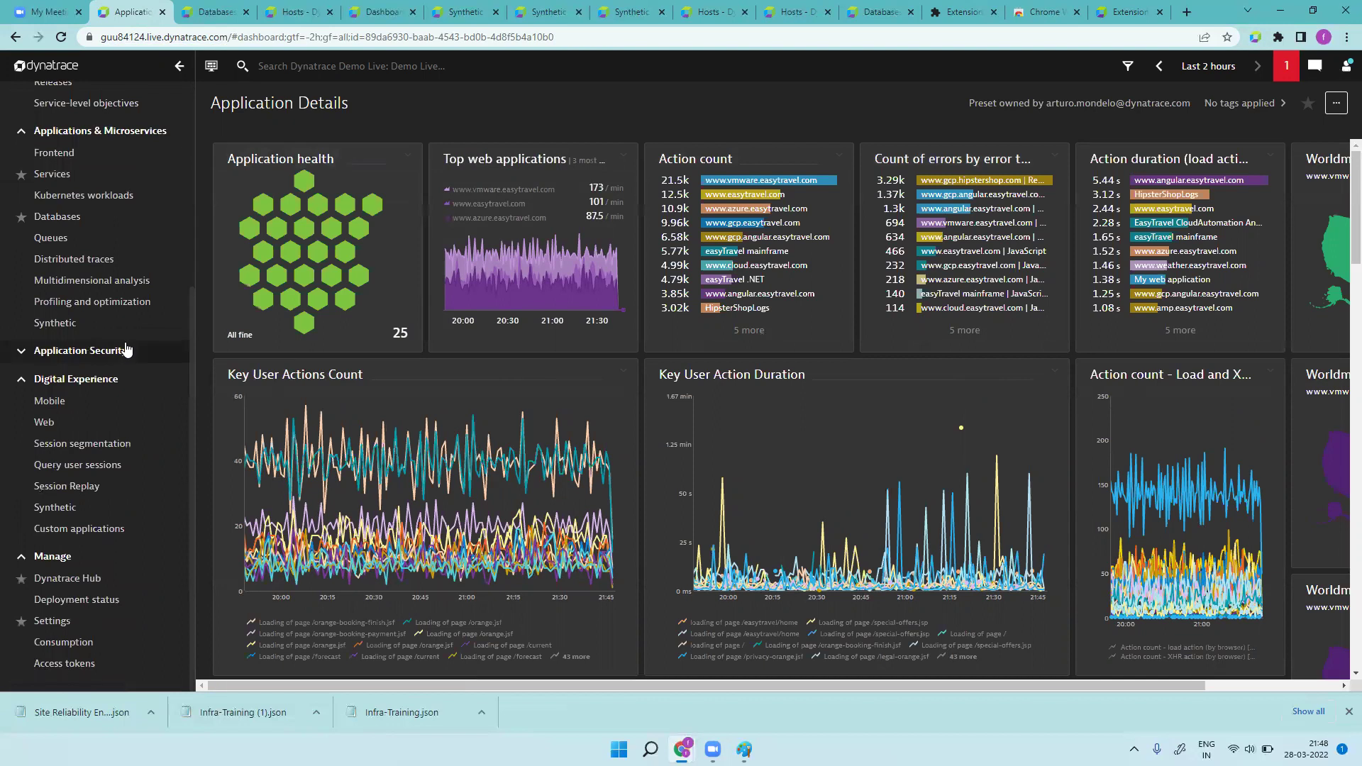
scroll(126, 348, up, 4)
click(82, 96)
text(dat)
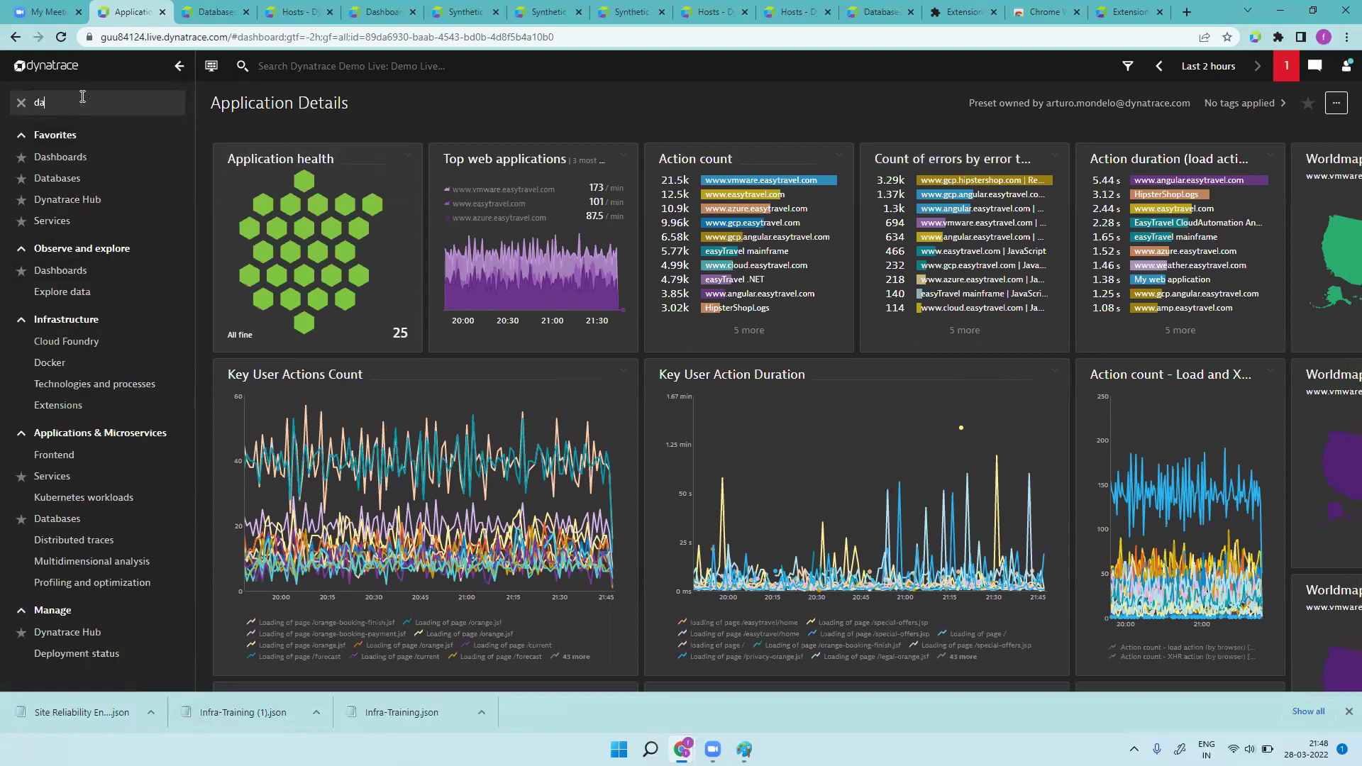
click(90, 206)
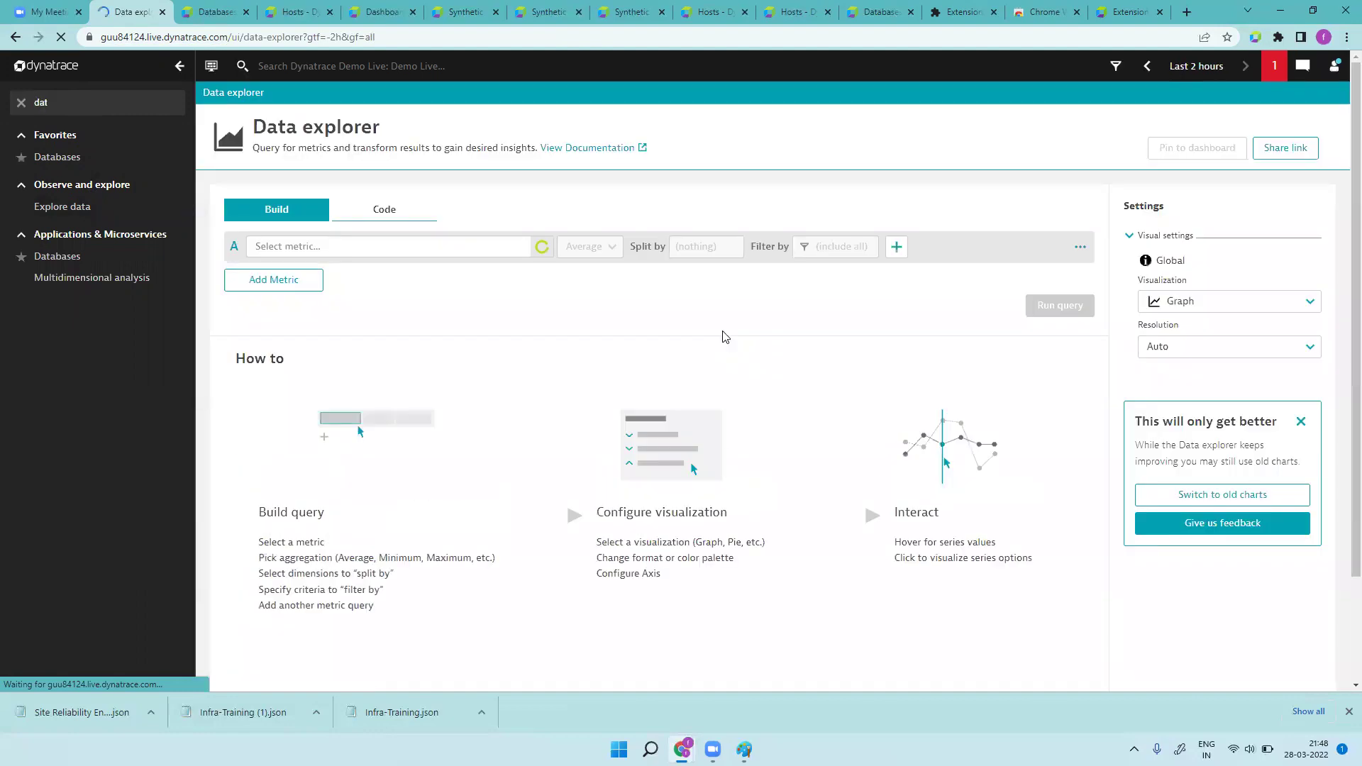
click(390, 244)
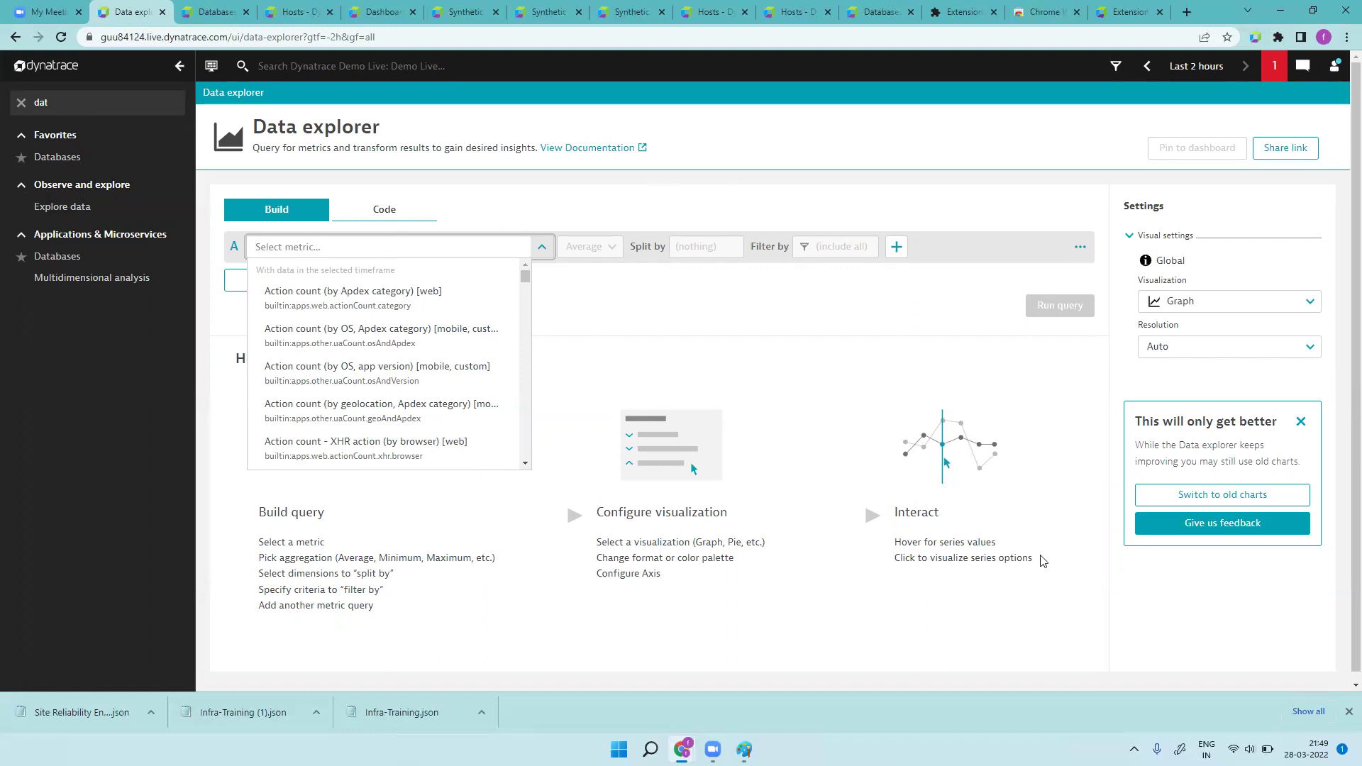
click(1350, 711)
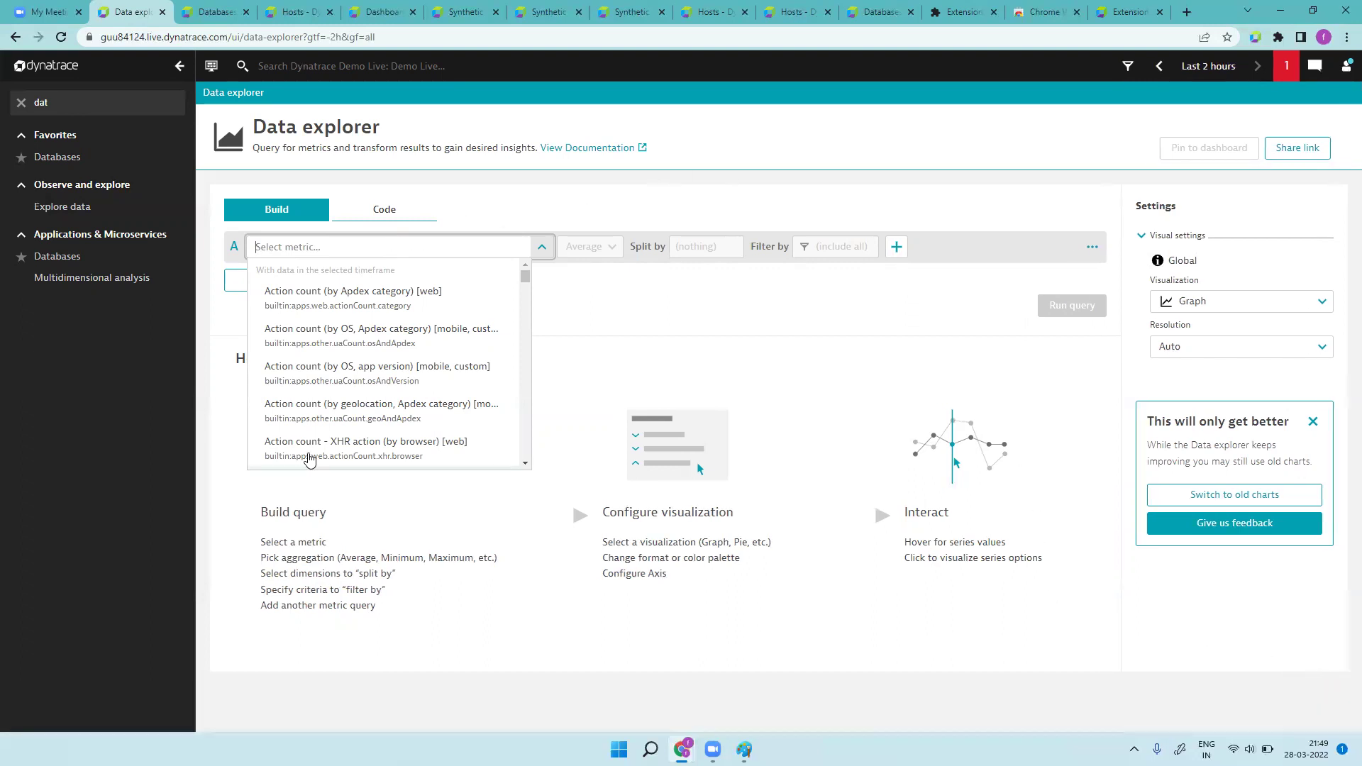
- Clear the navigation menu filter and go to the Monitored technologies page in the Monitoring settings
click(84, 102)
key(BackSpace)
key(BackSpace)
key(BackSpace)
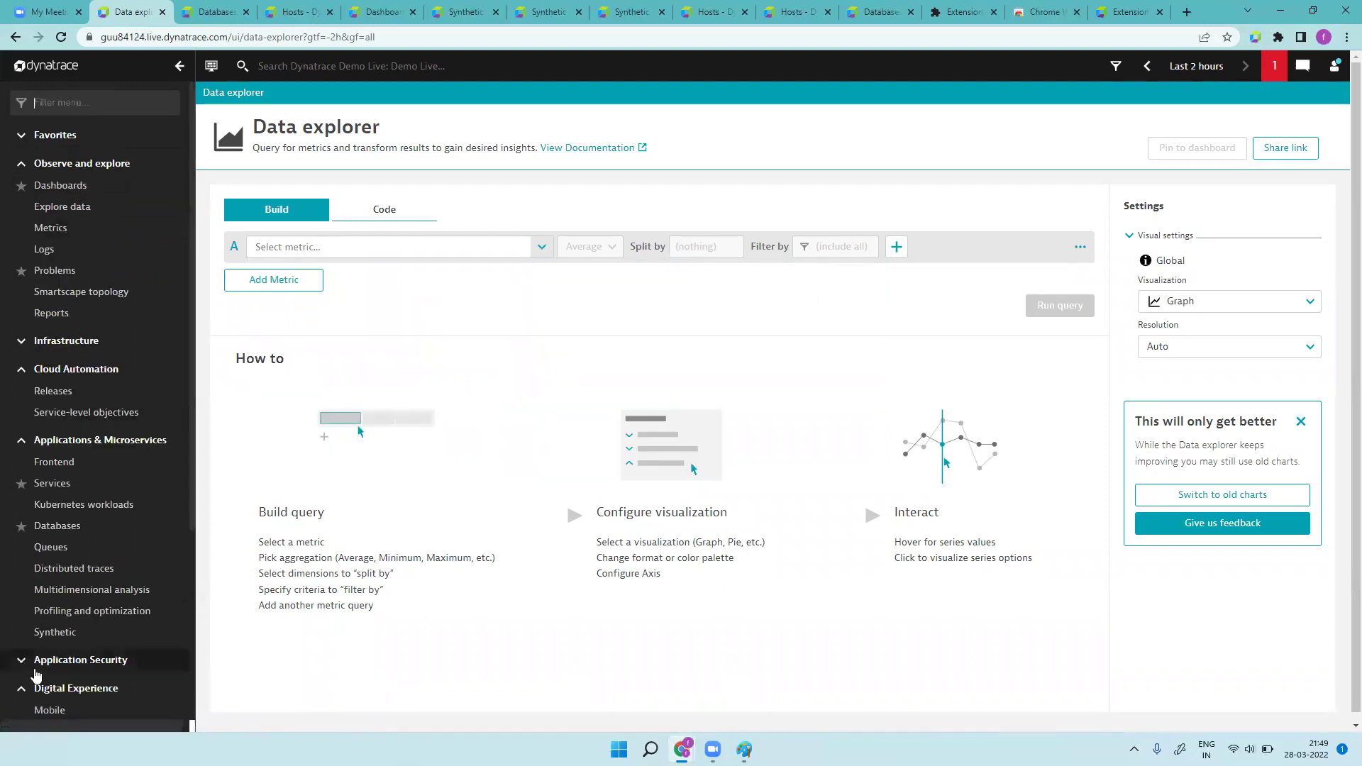
scroll(86, 659, down, 4)
click(52, 661)
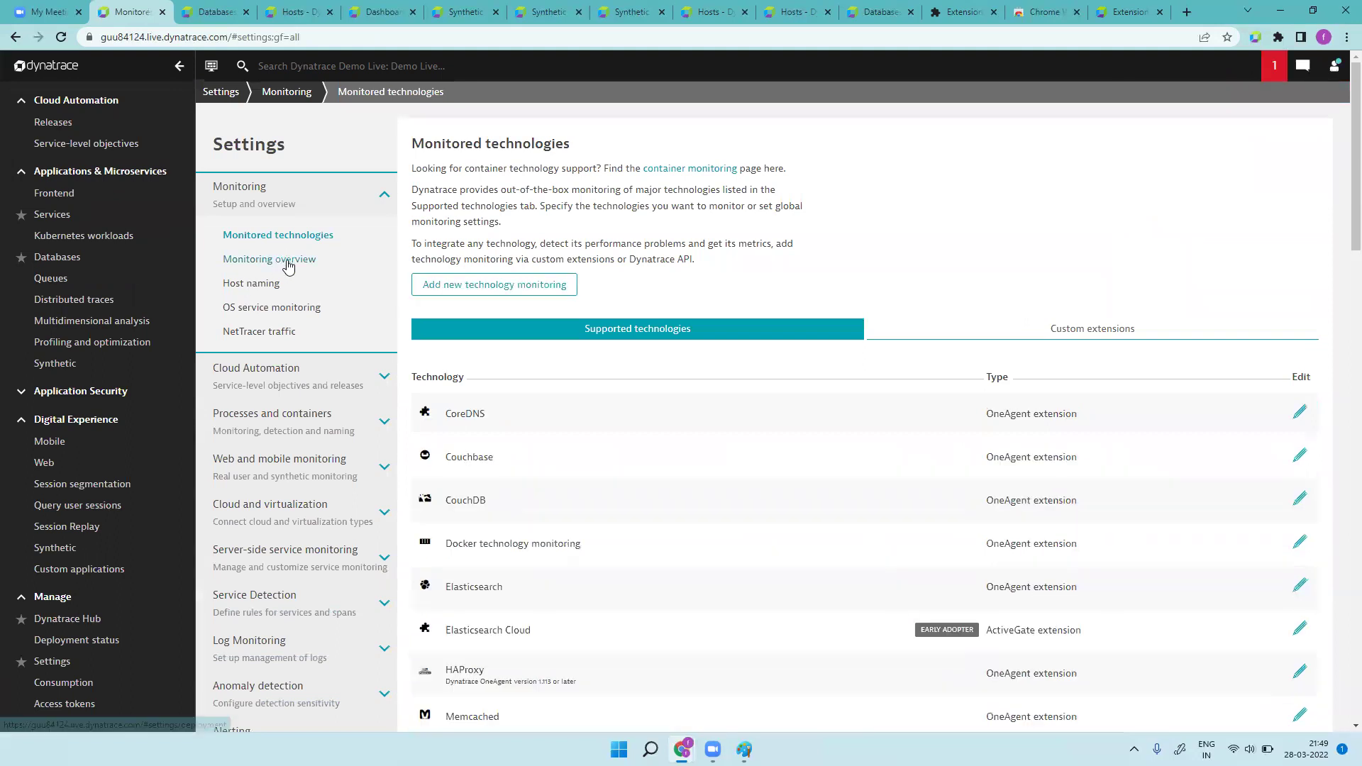
click(295, 257)
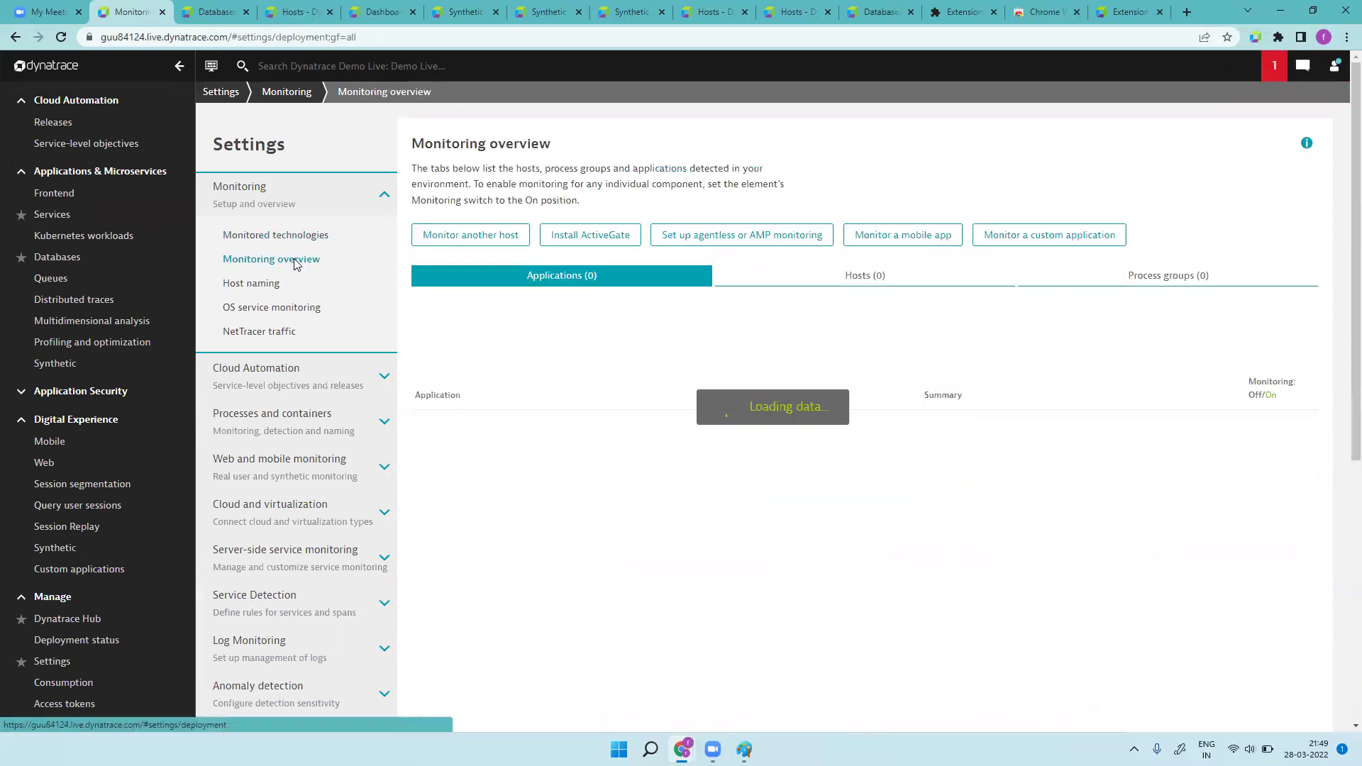
click(292, 235)
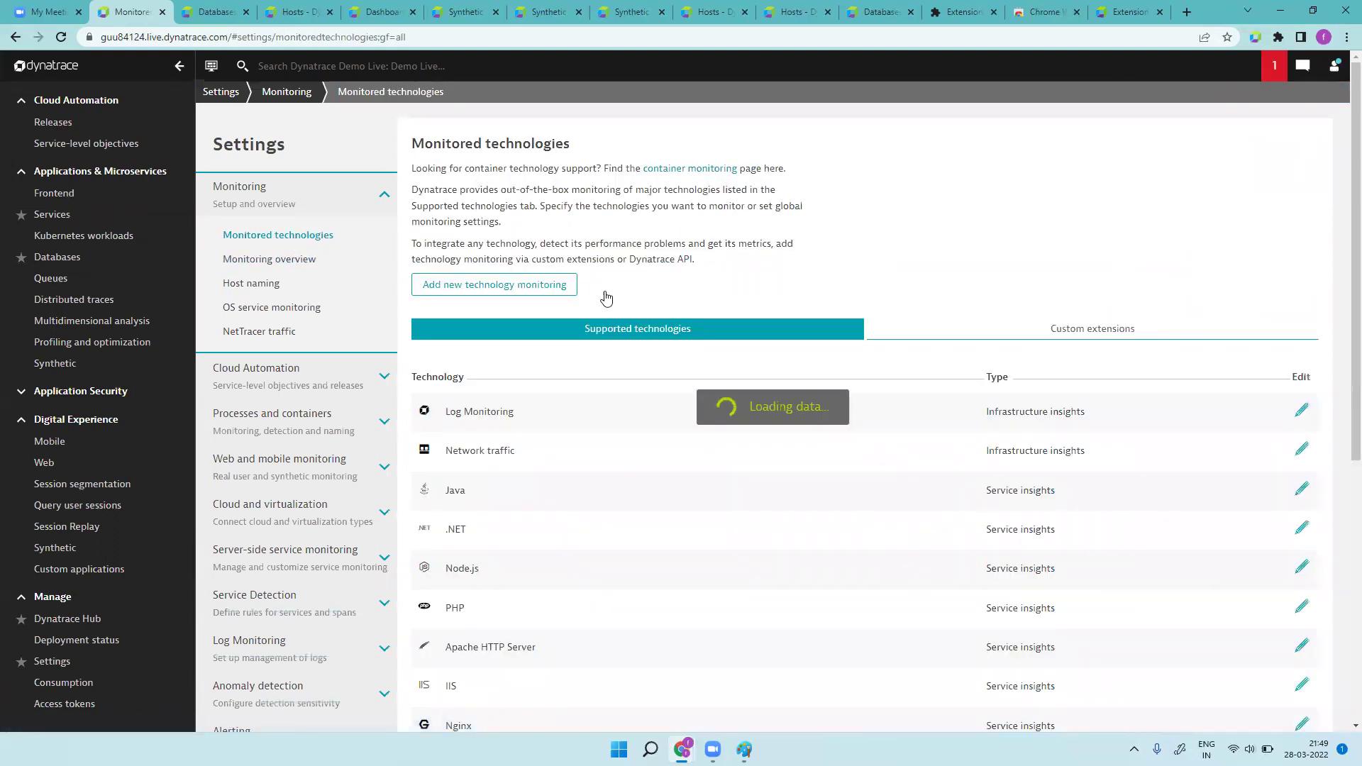
- Start a new technology monitoring extension in the JMX/PMI extensions editor and name it "custom"
click(524, 288)
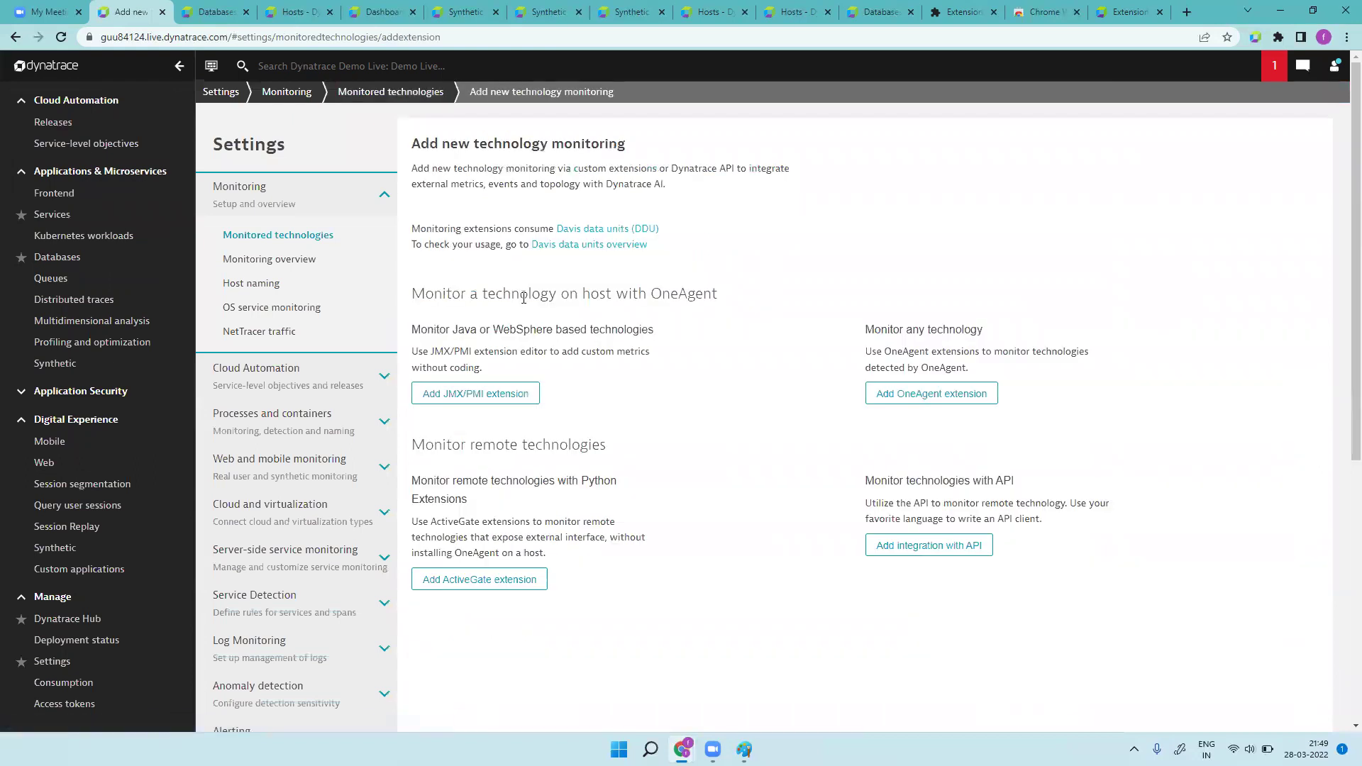
click(502, 395)
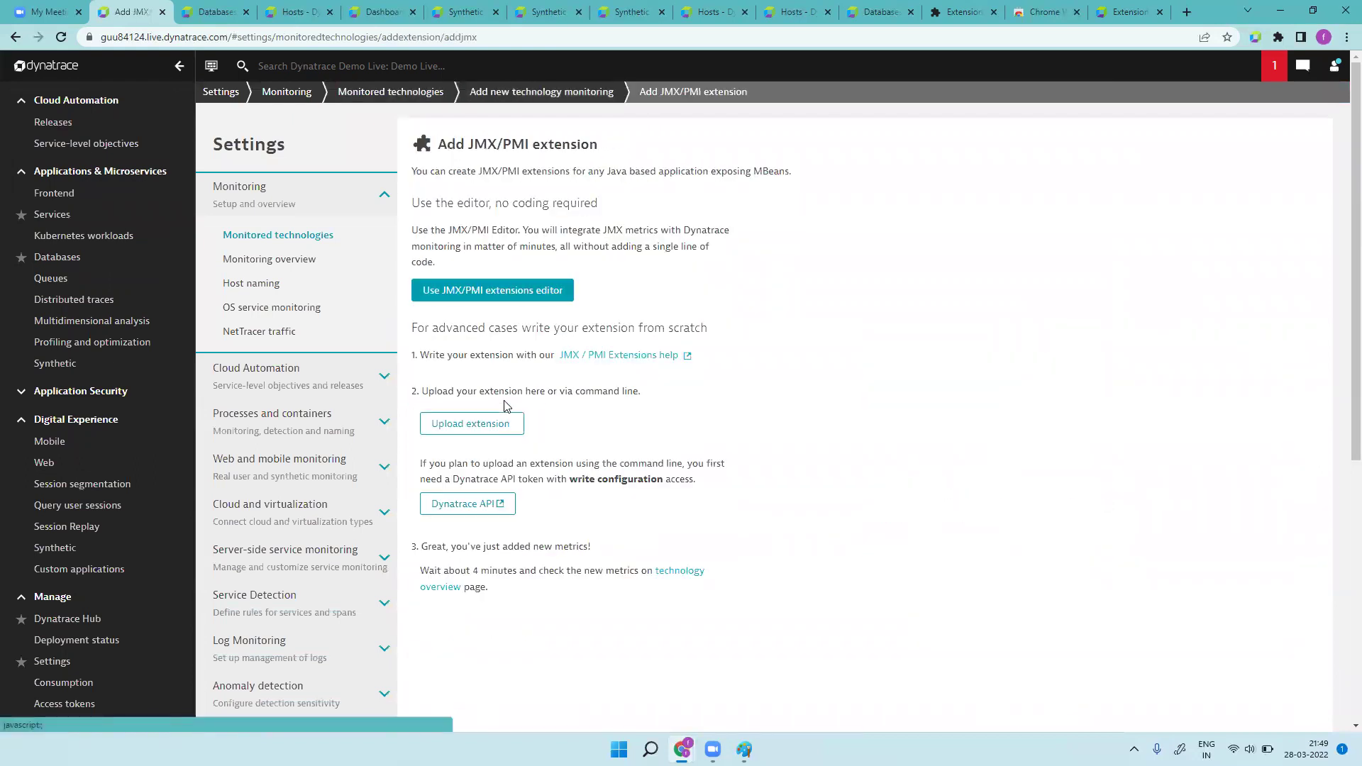
click(499, 288)
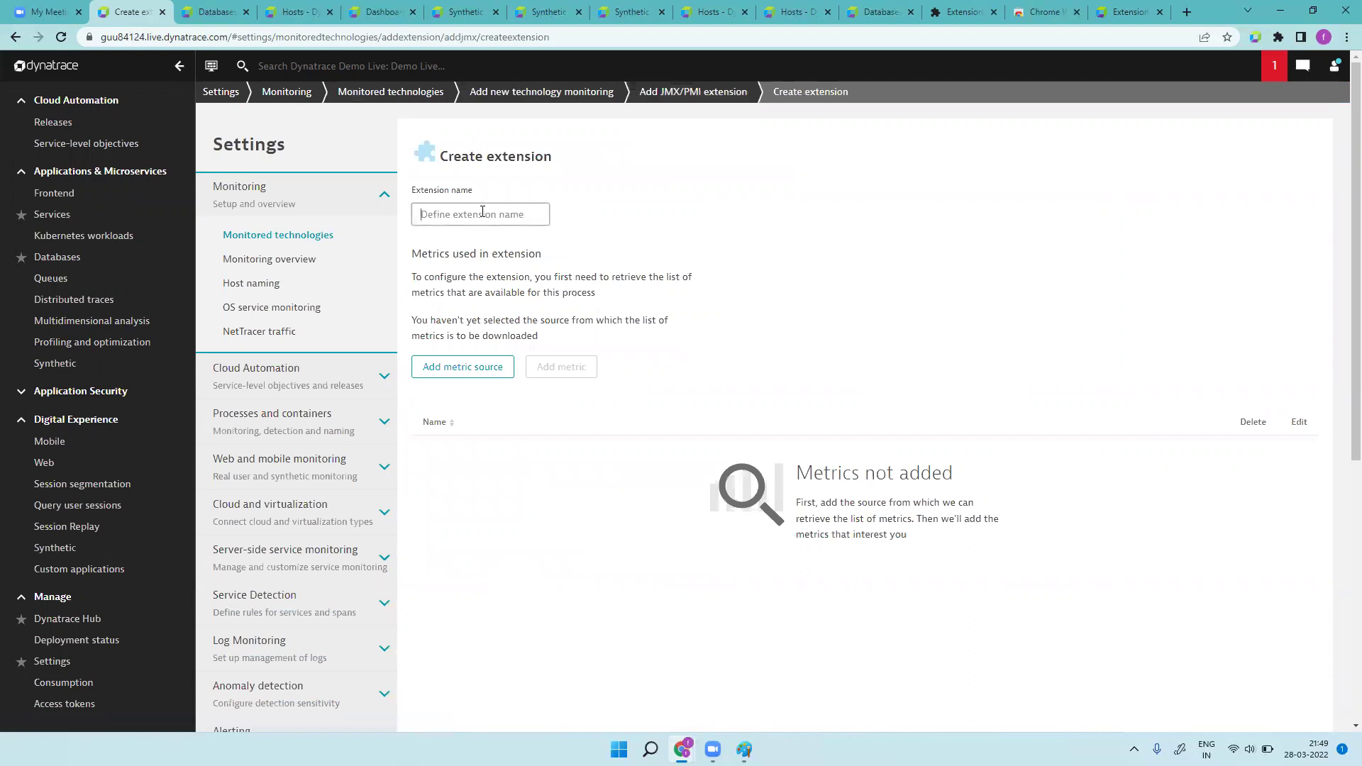
text(custom)
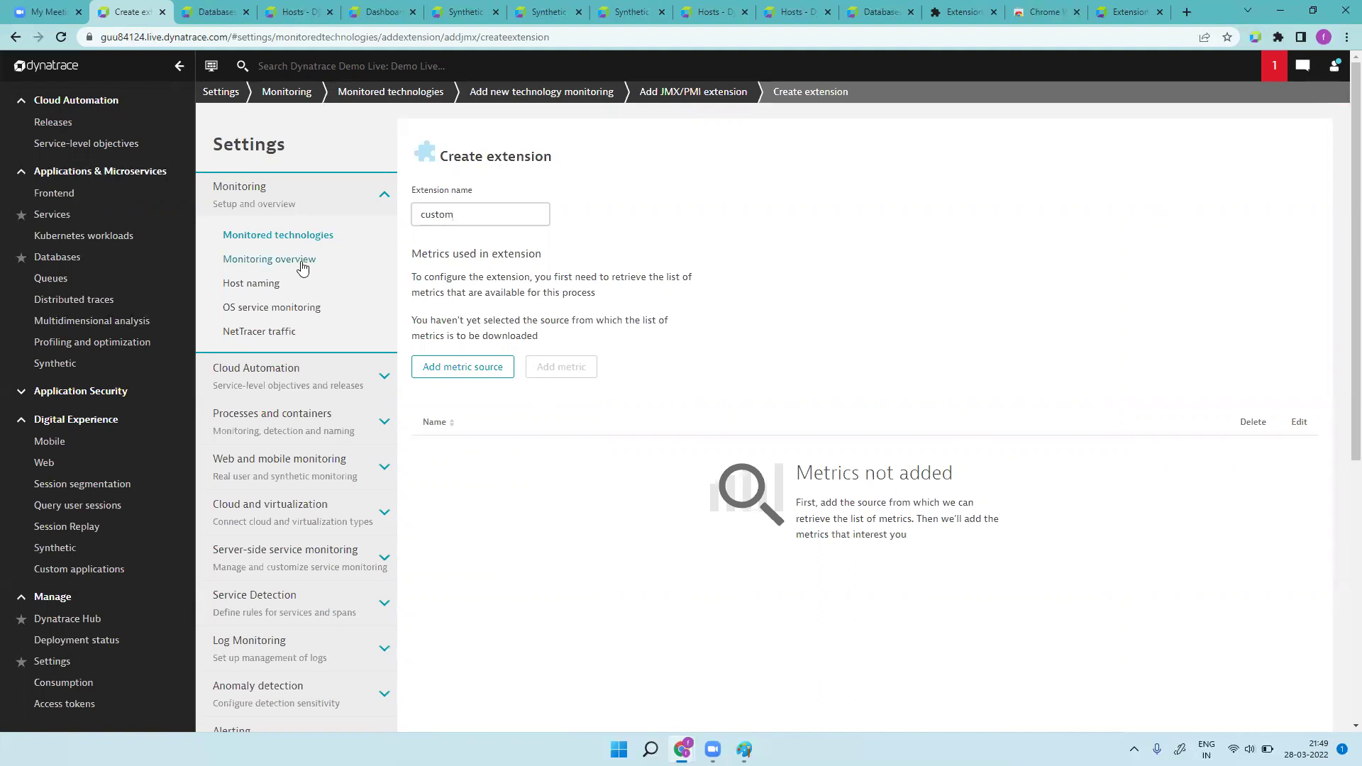
- Add the suggested easyTravel business backend as the metrics source, with Apache Tomcat as the monitored technology
click(491, 376)
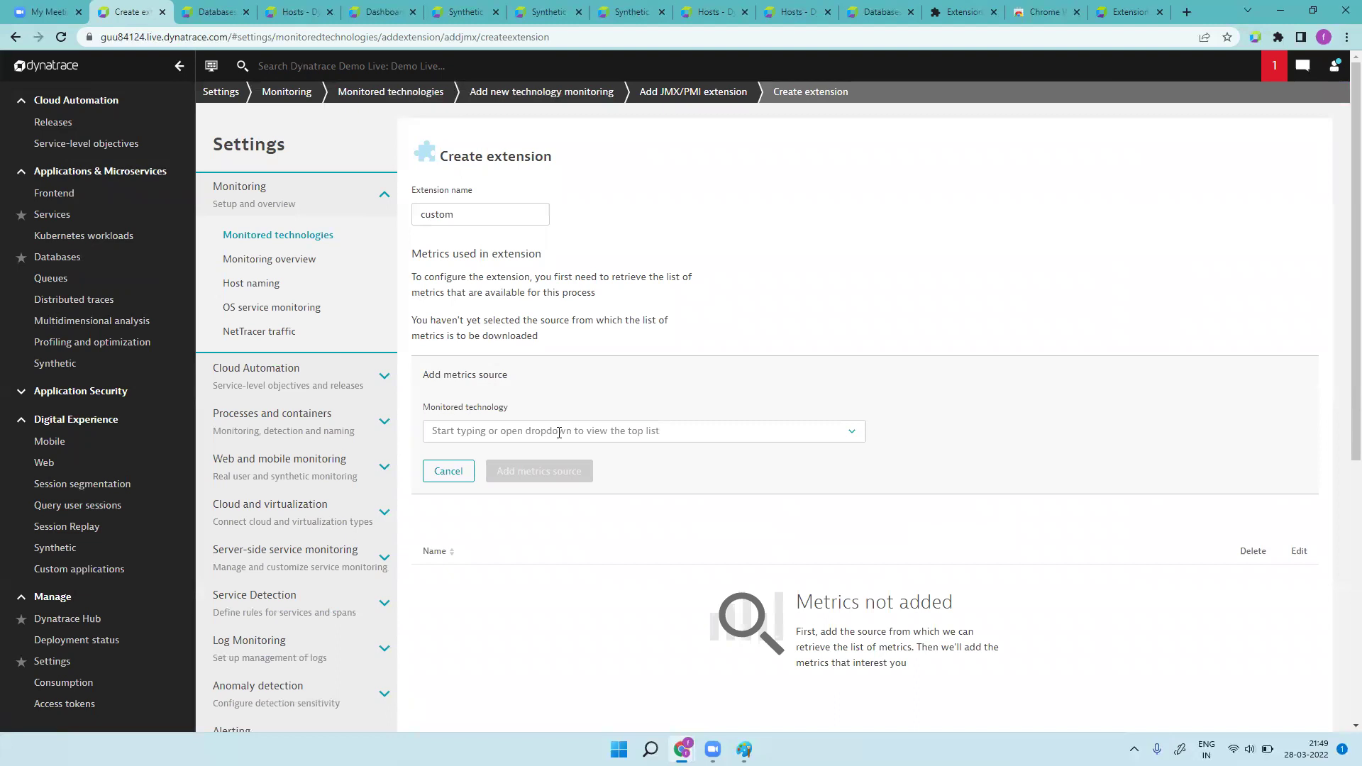
click(559, 433)
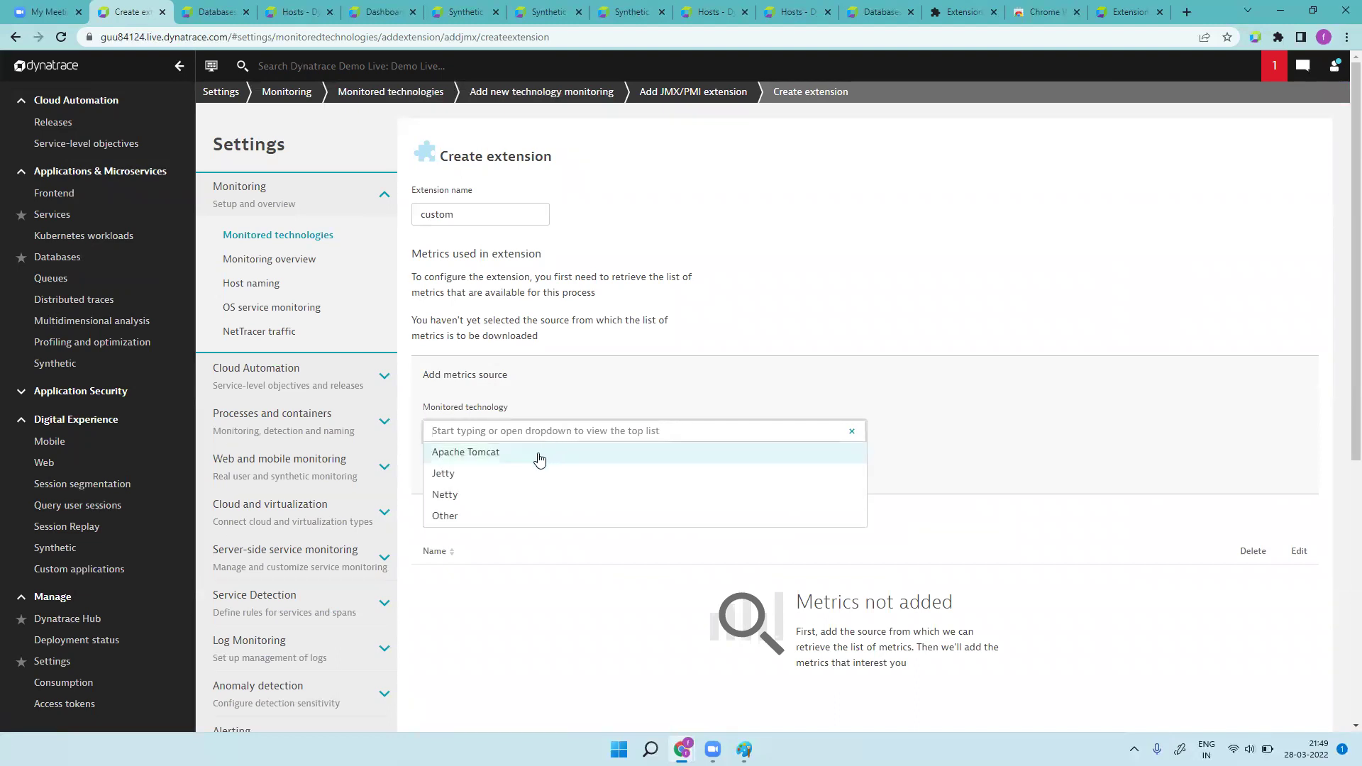
click(538, 459)
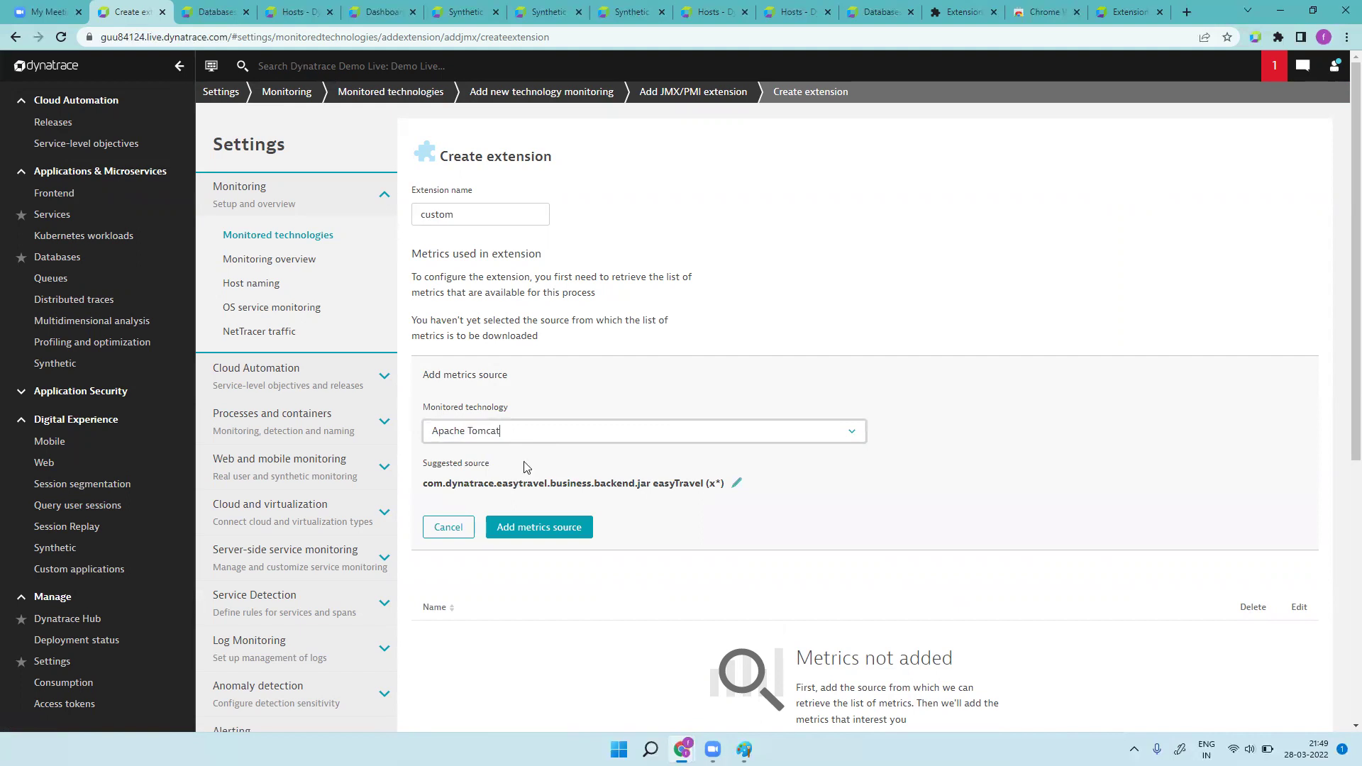
click(560, 527)
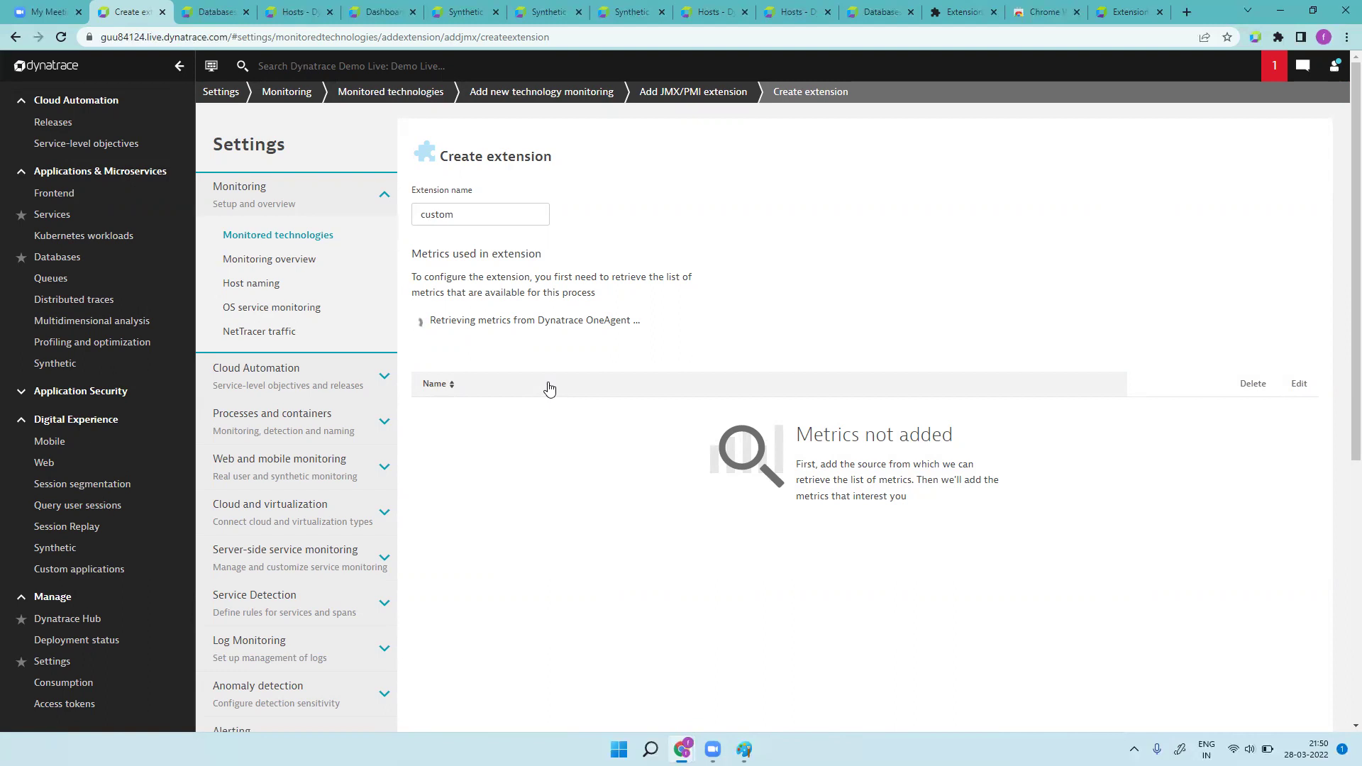
- Begin a new metric in the java.lang domain, filtering the JMX MBeans by type GarbageCollector
click(461, 368)
click(541, 446)
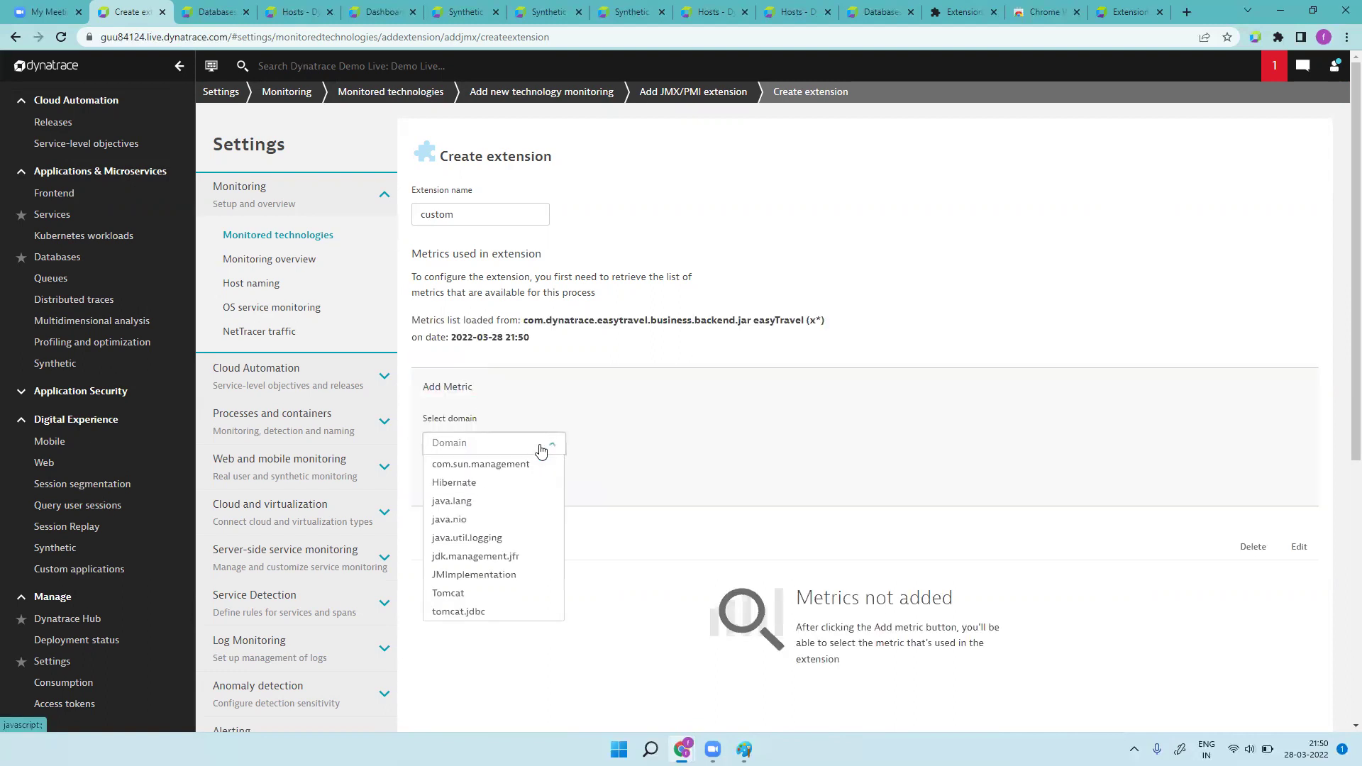
click(495, 504)
click(501, 500)
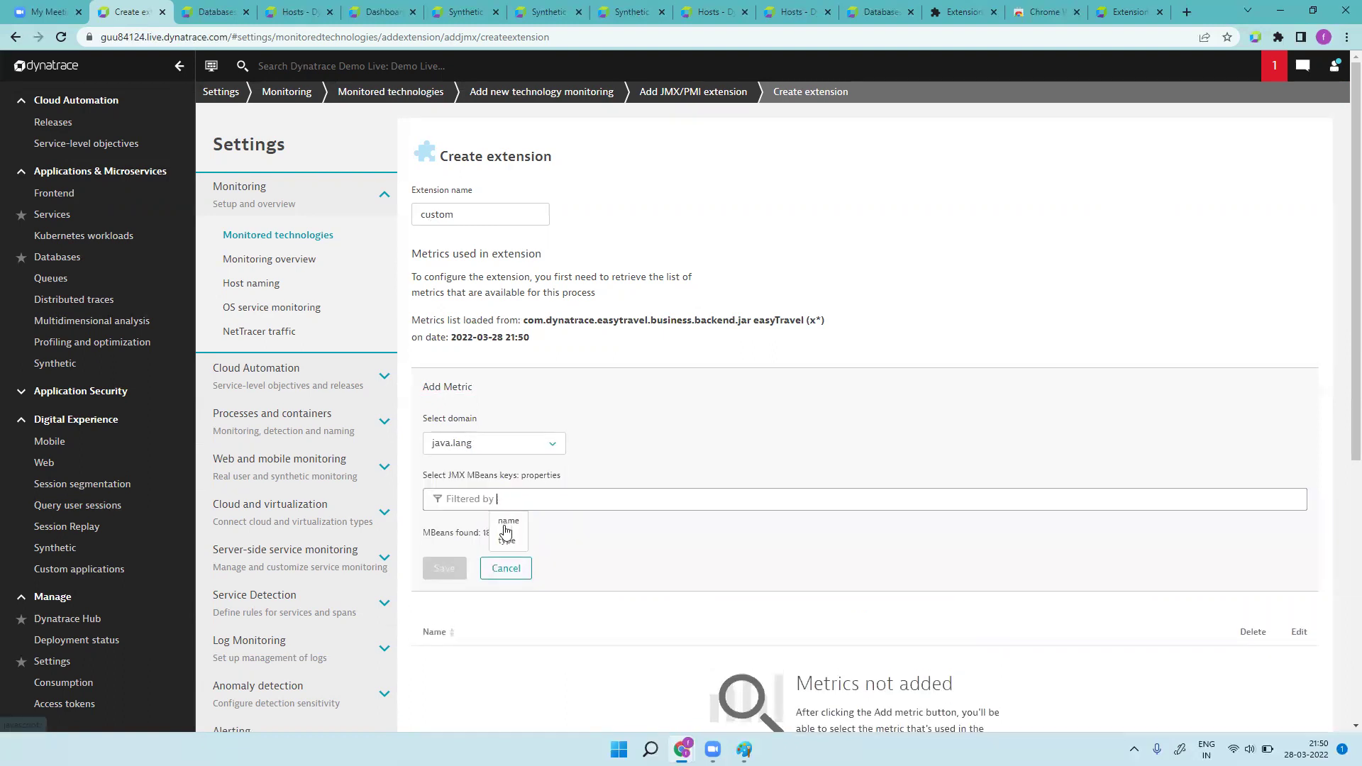
click(507, 541)
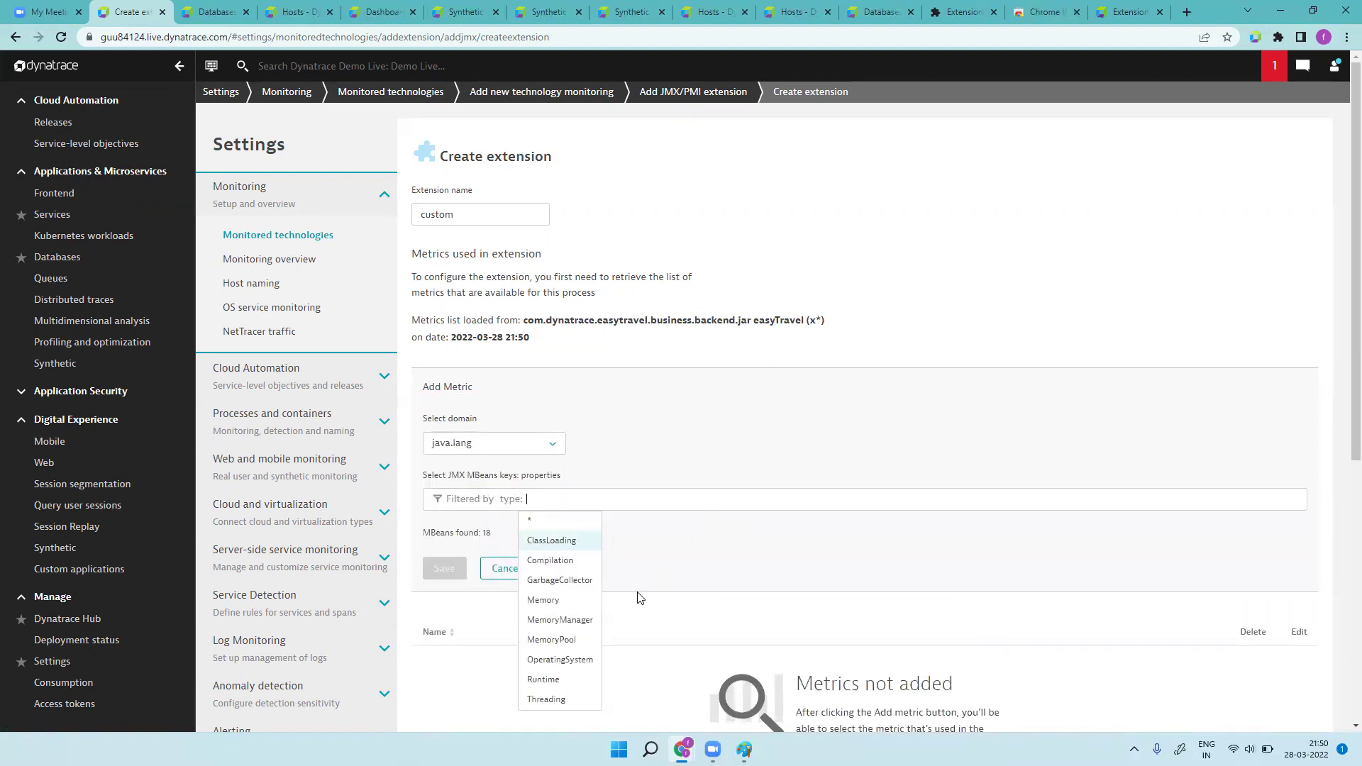
click(573, 589)
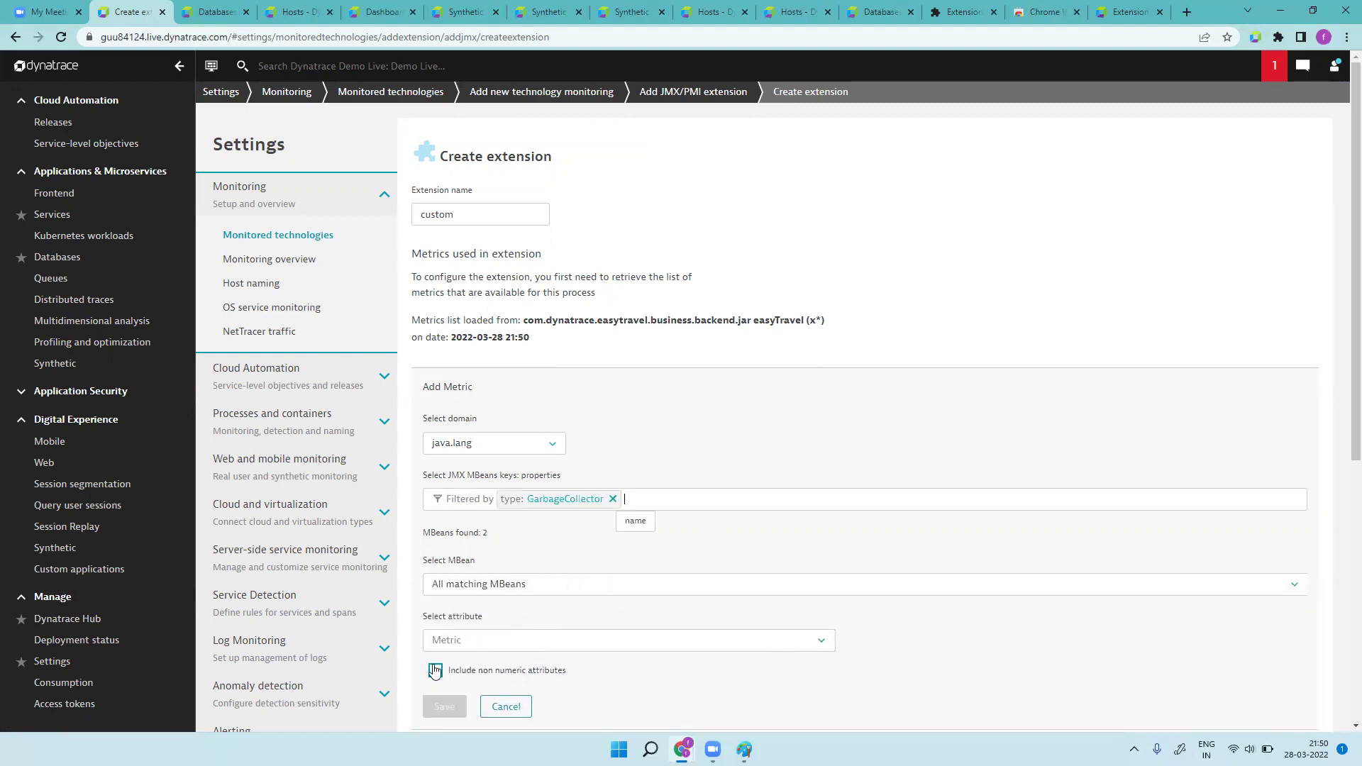
- Choose the CollectionCount attribute with non-numeric attributes included, set the aggregation to sum and save the metric
click(492, 640)
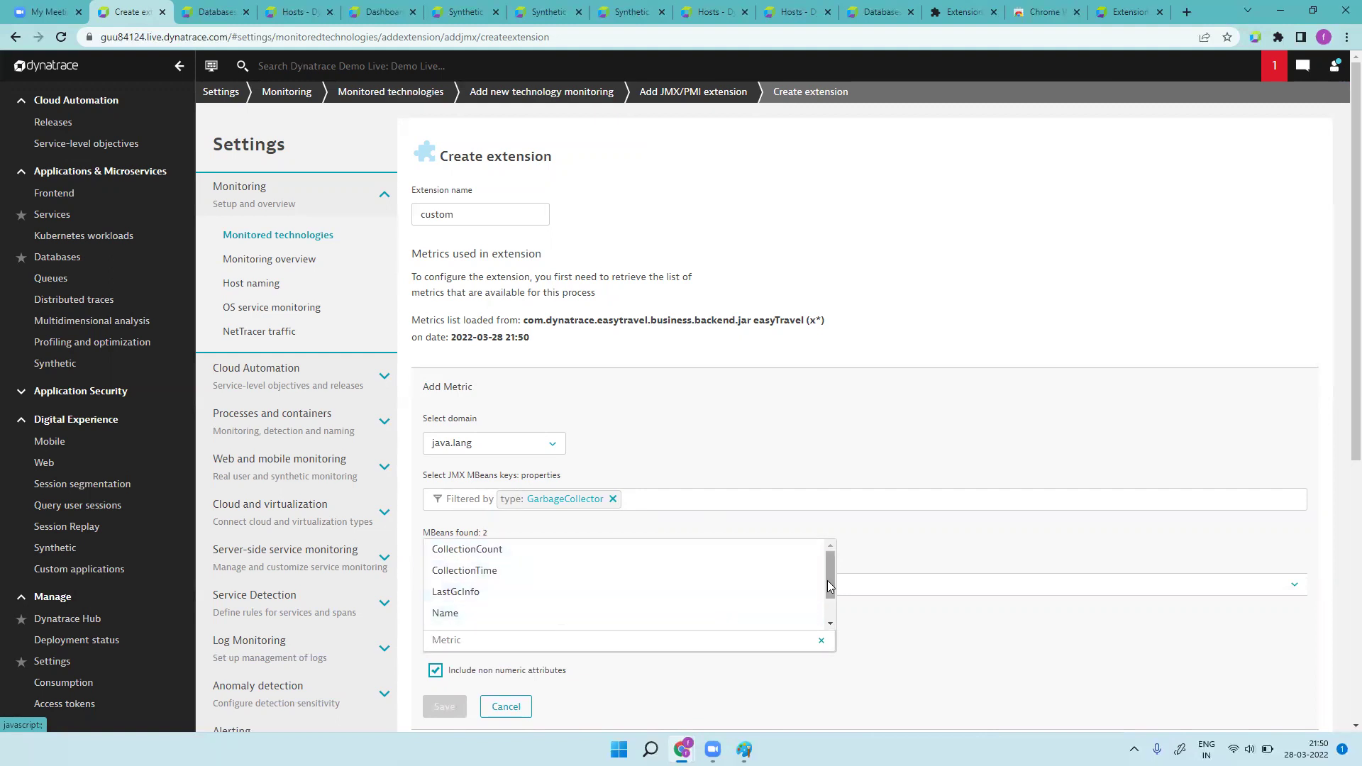
drag(828, 585, 829, 608)
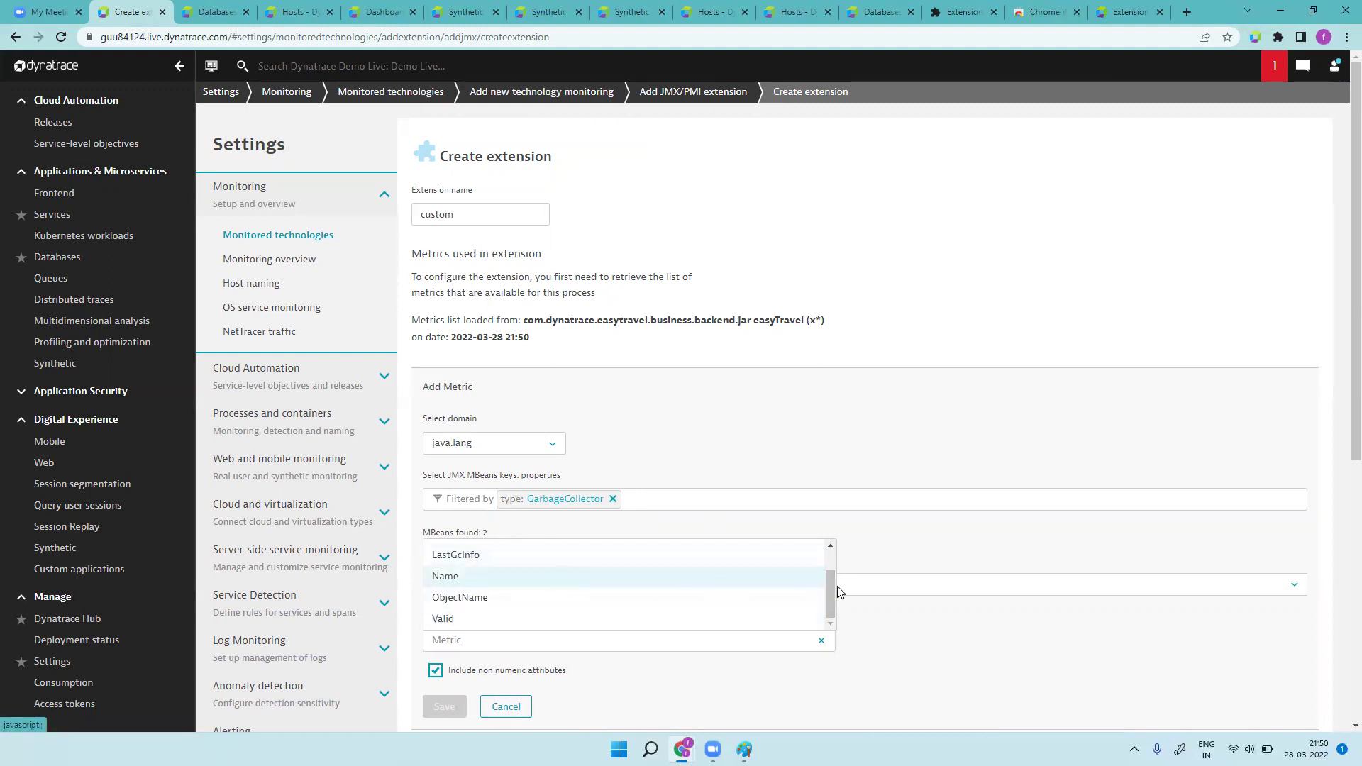
scroll(835, 567, up, 1)
scroll(835, 566, up, 2)
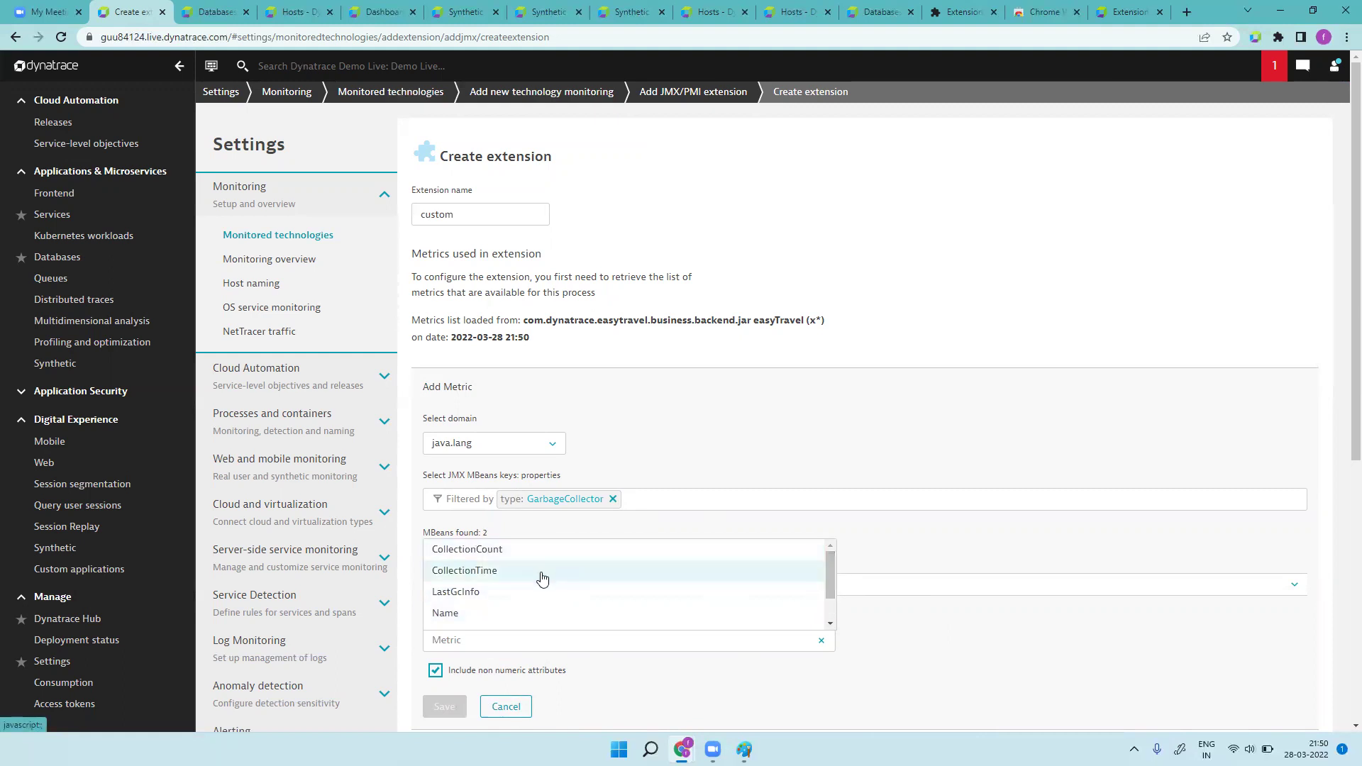
click(507, 550)
scroll(1003, 552, down, 3)
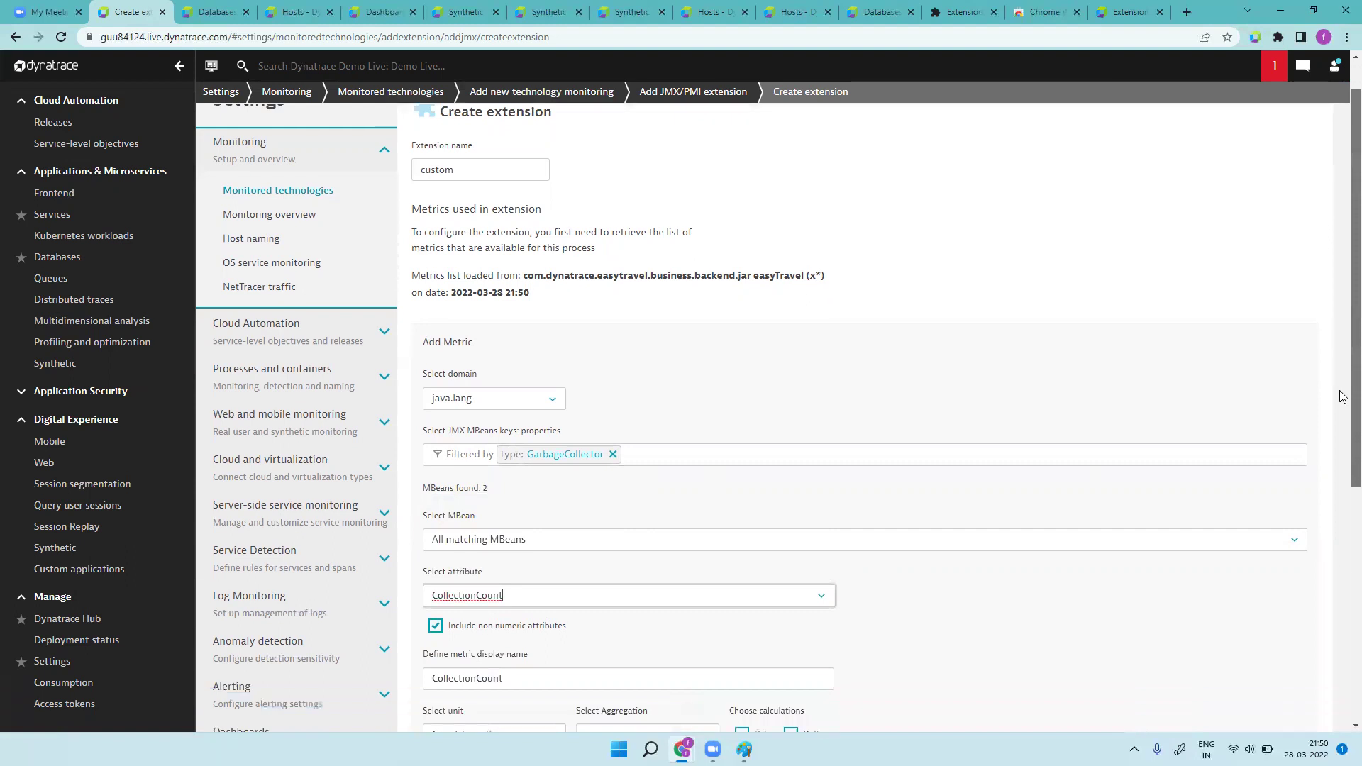
click(627, 629)
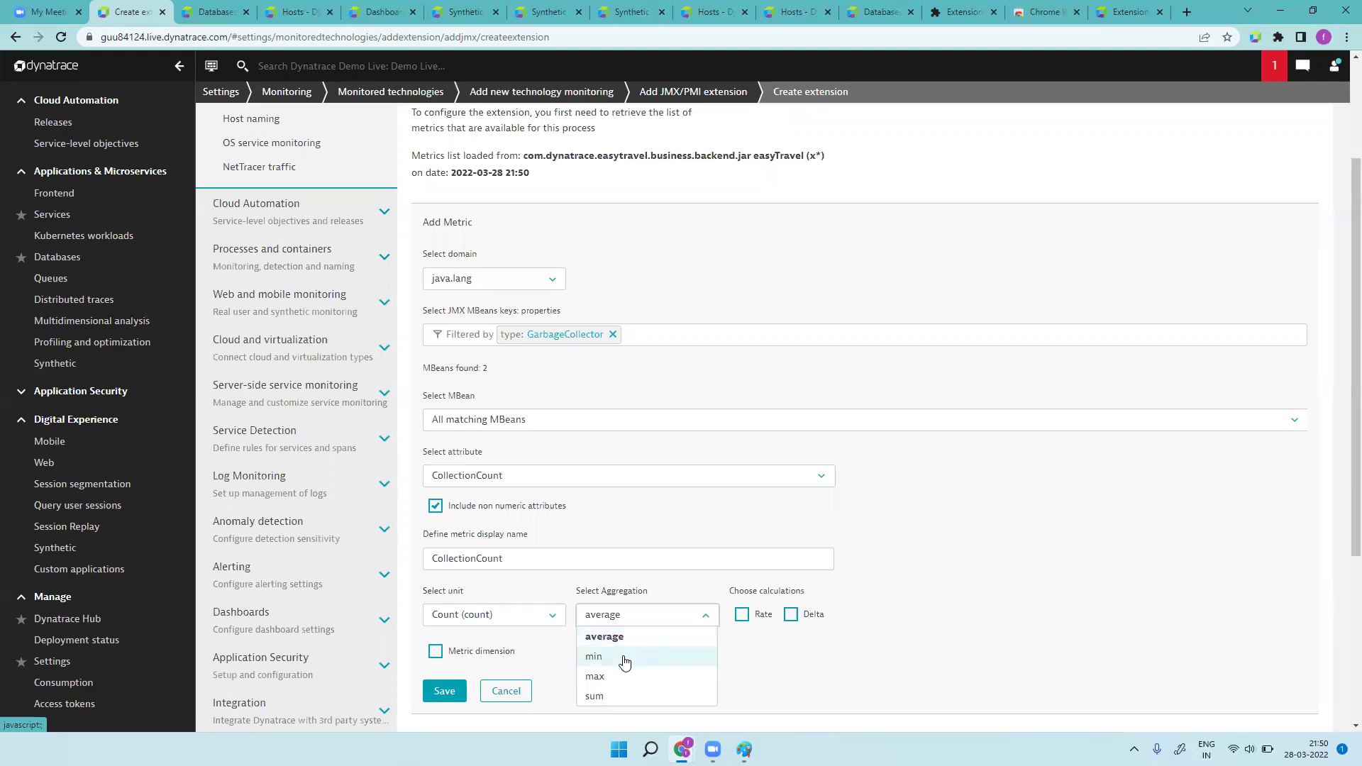
scroll(626, 665, down, 4)
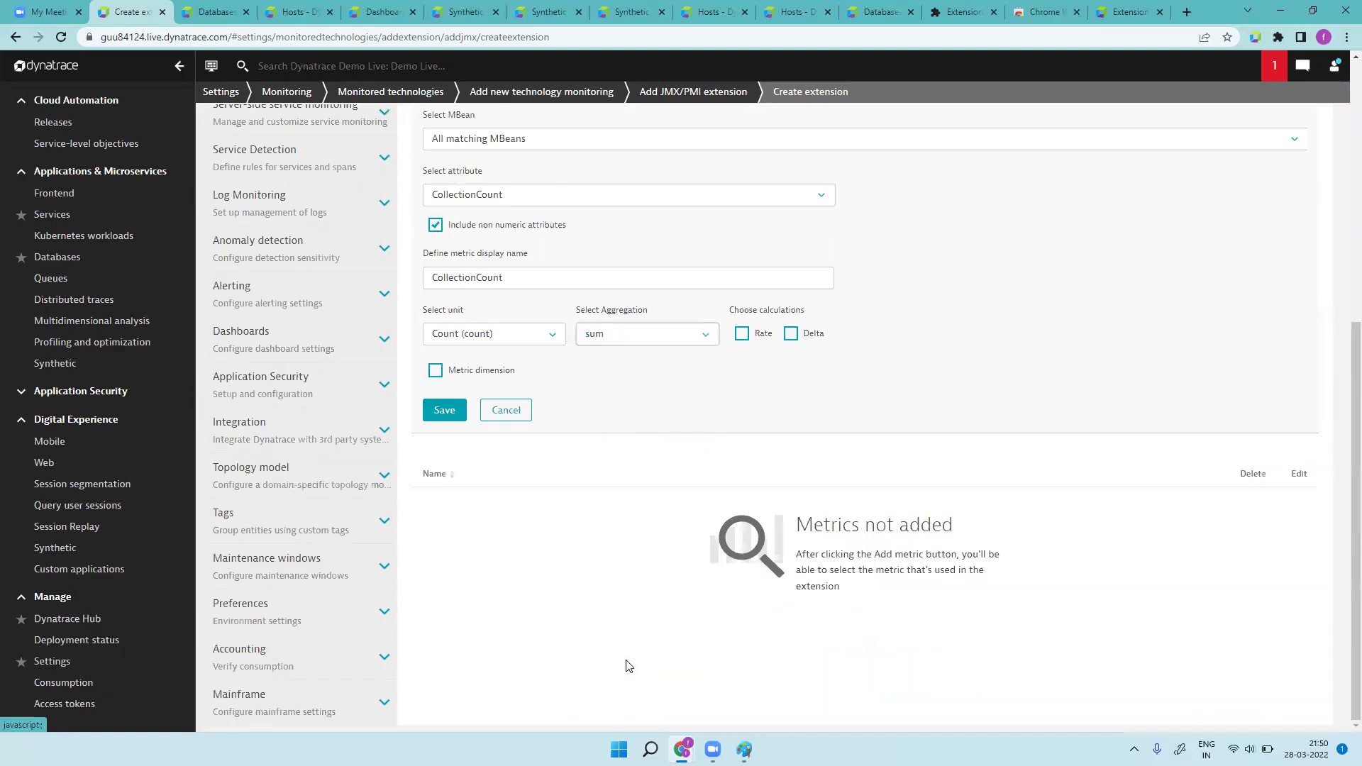
click(445, 411)
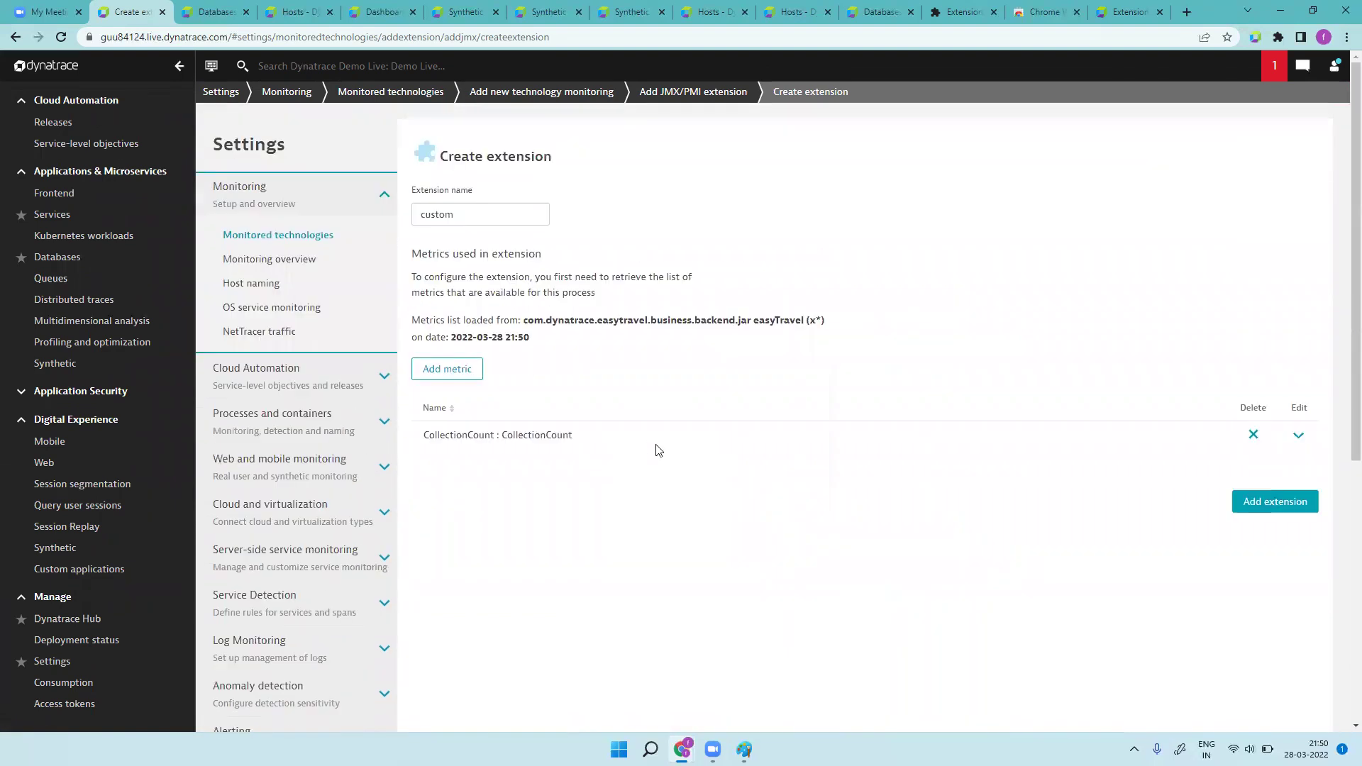
- Try to add the "custom" extension and expand the CollectionCount metric's details
click(1281, 501)
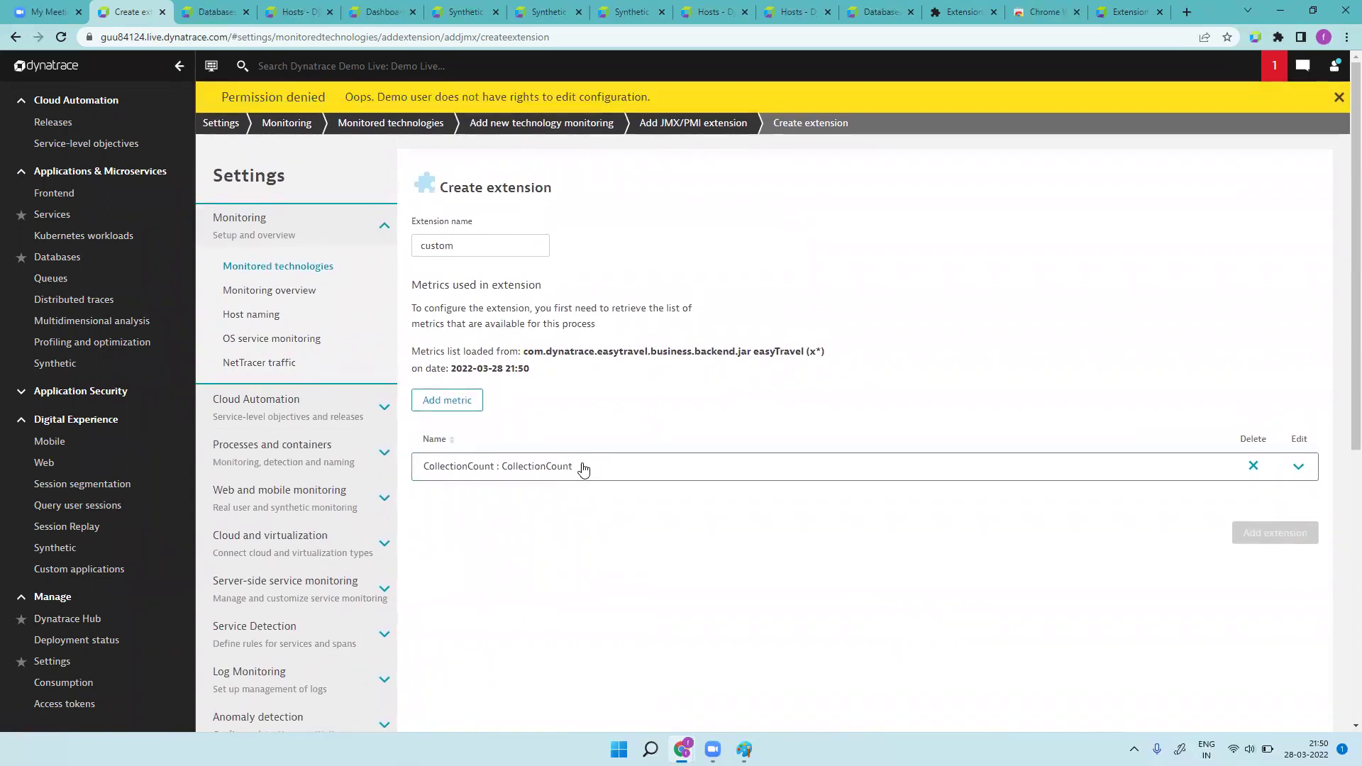
drag(596, 469, 427, 462)
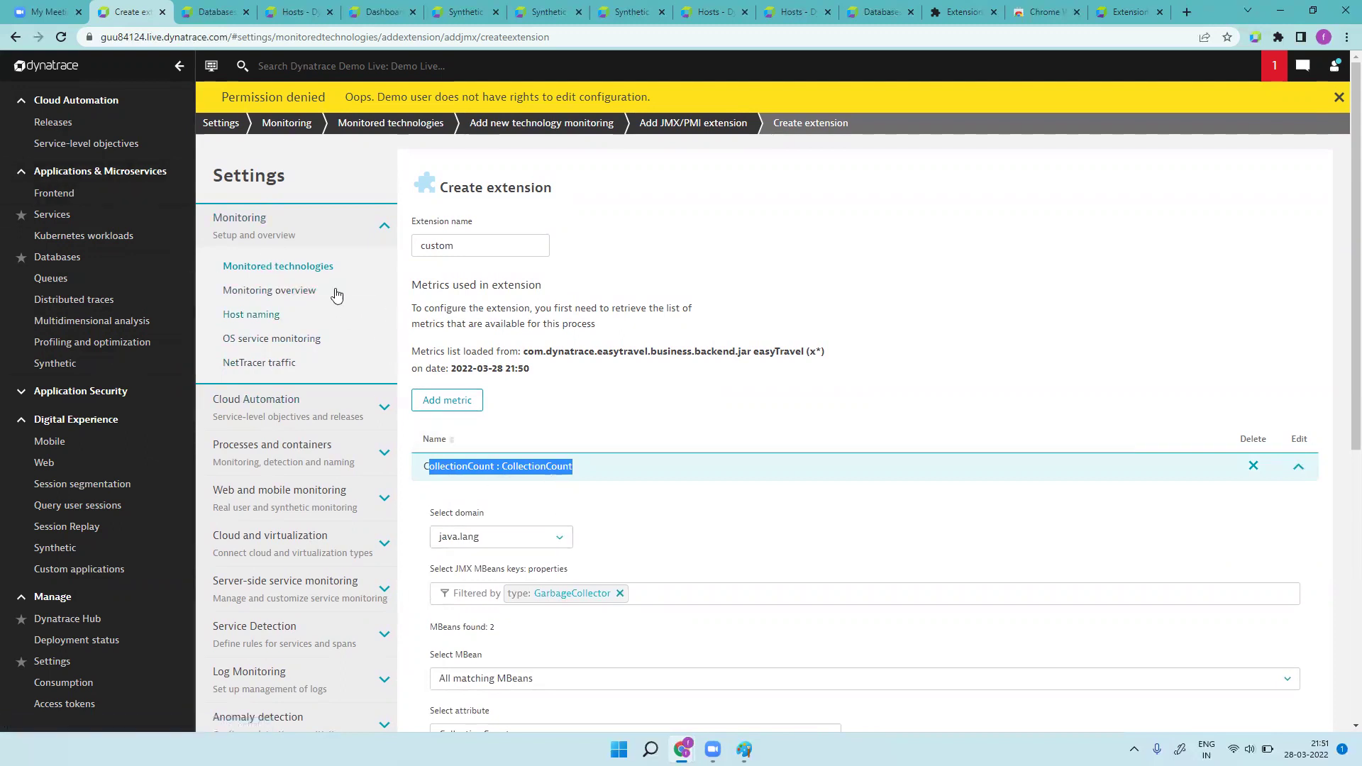
- Return to Monitored technologies and start another extension in the JMX/PMI extensions editor, named "nmbb"
click(314, 269)
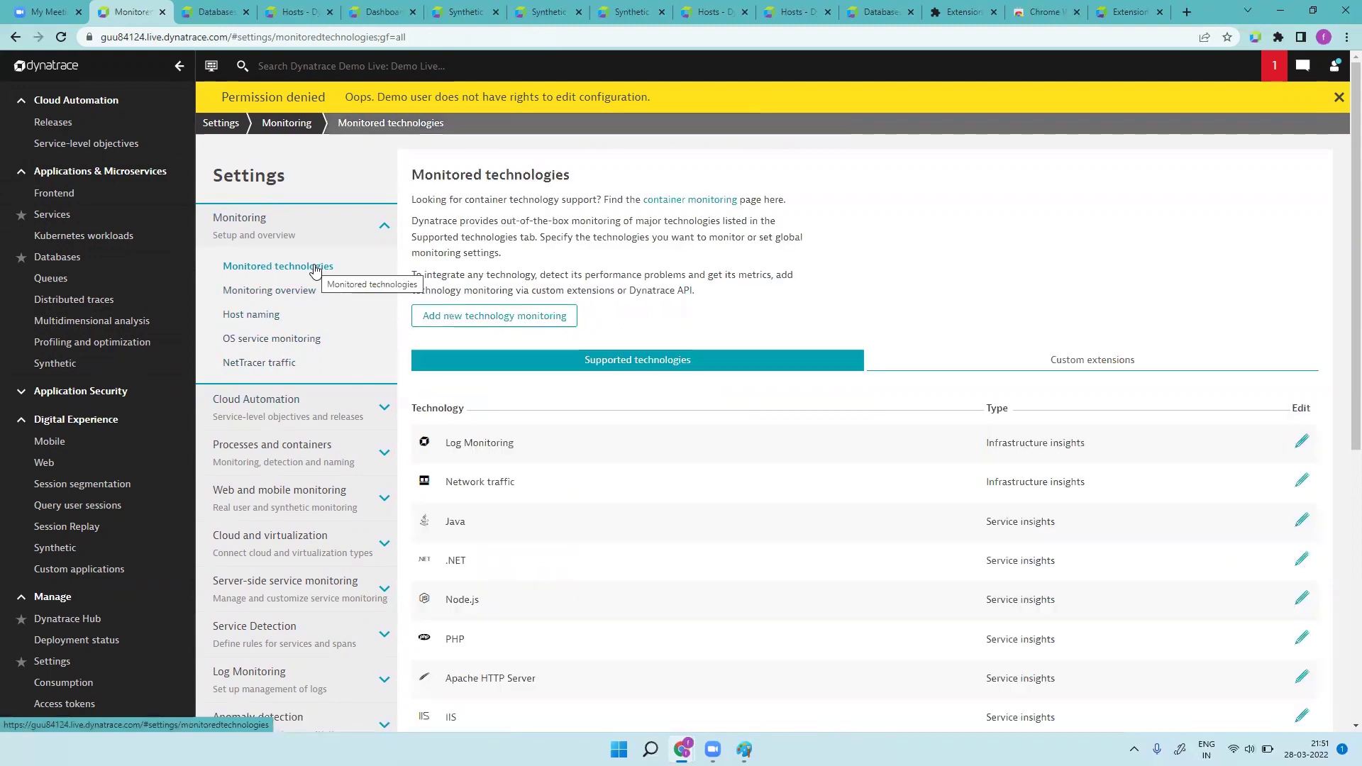
click(541, 322)
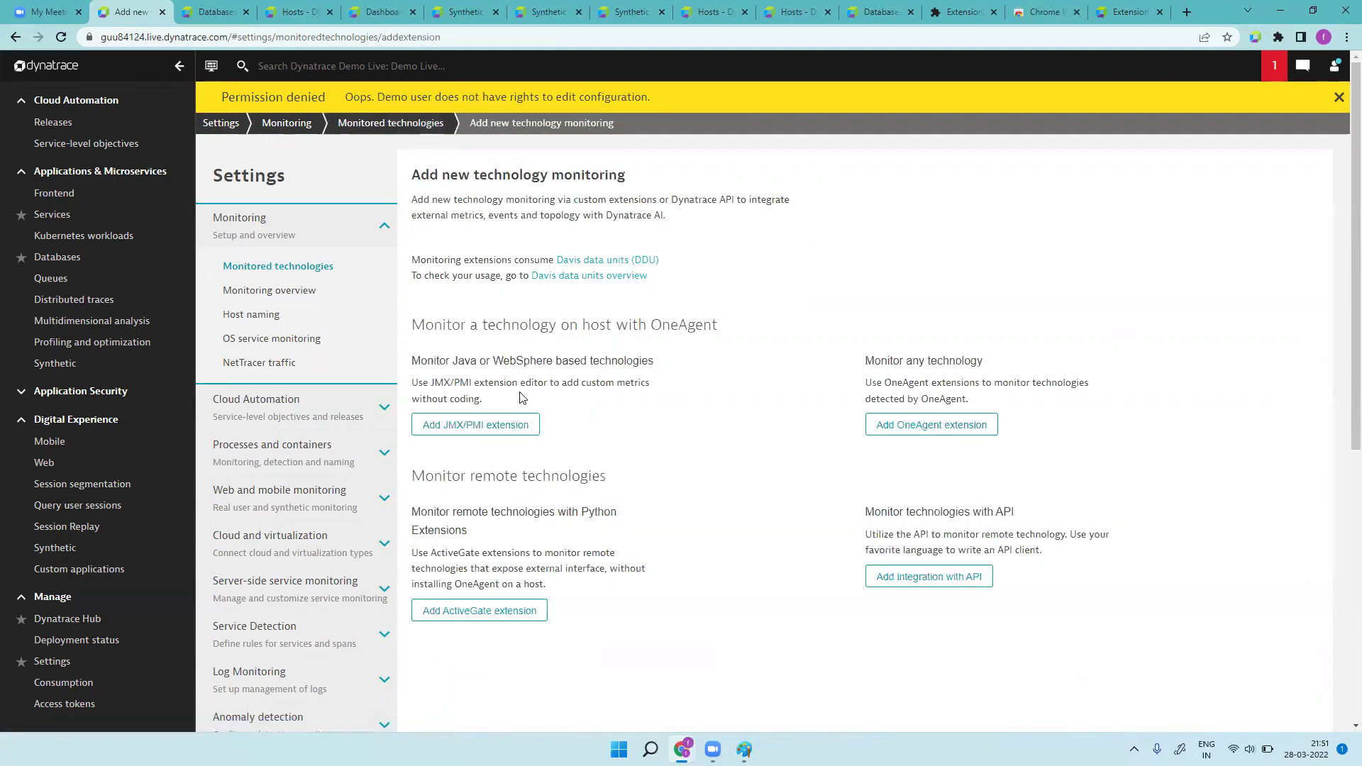
click(508, 432)
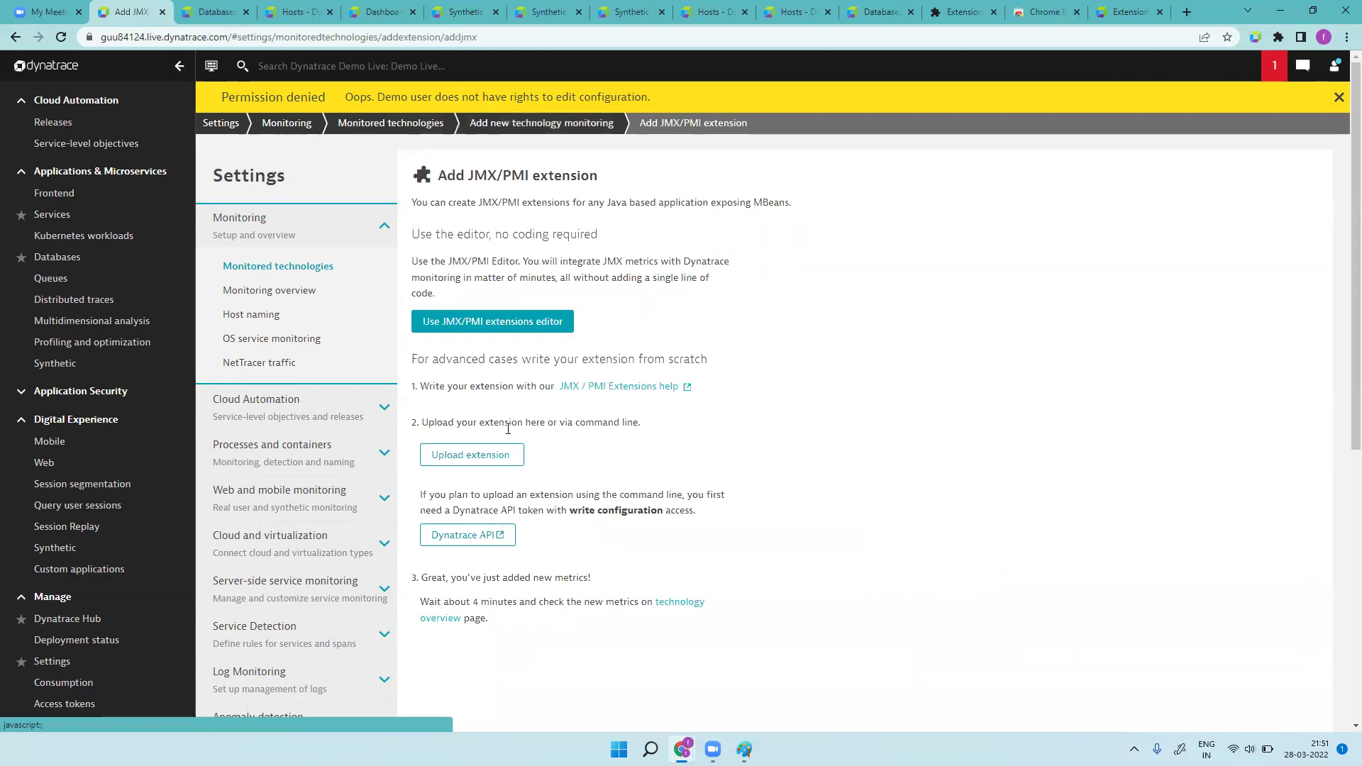
click(522, 321)
click(499, 248)
text(n)
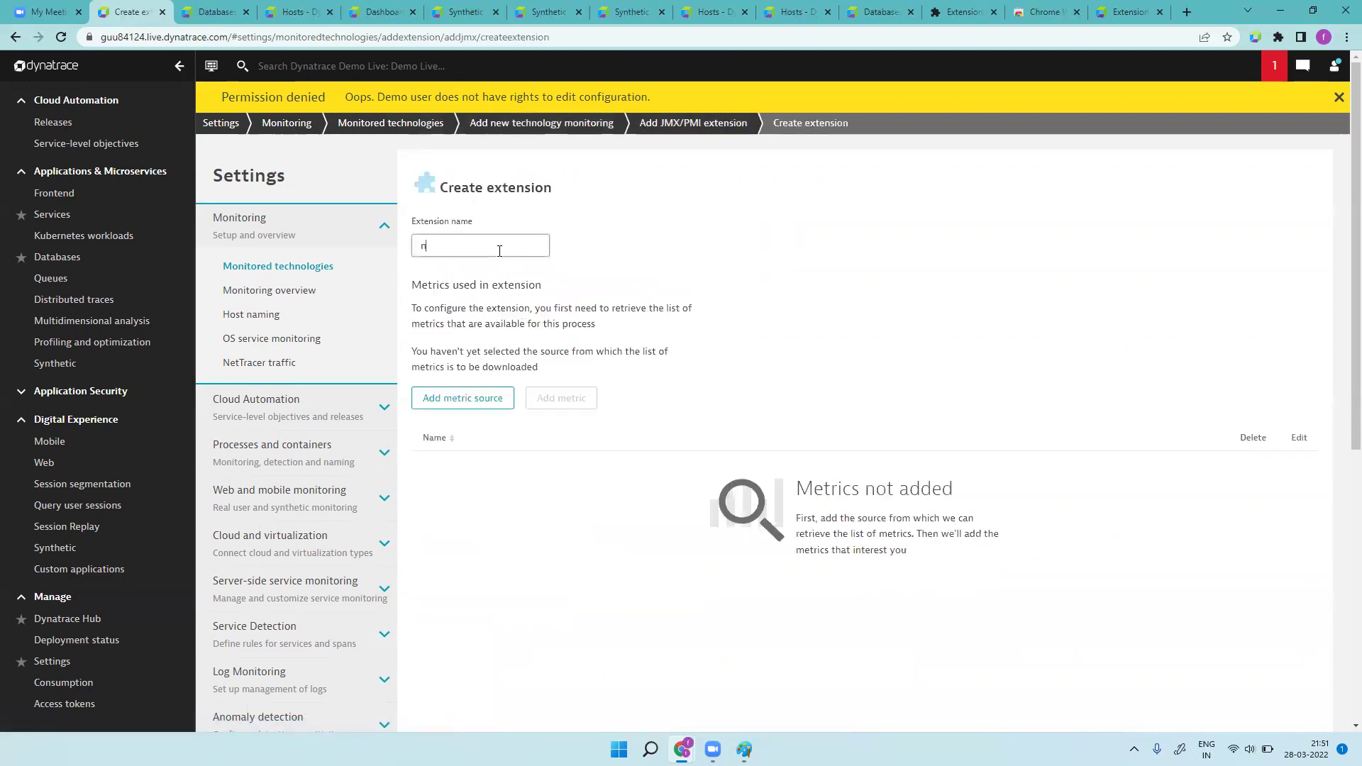
text(mbb)
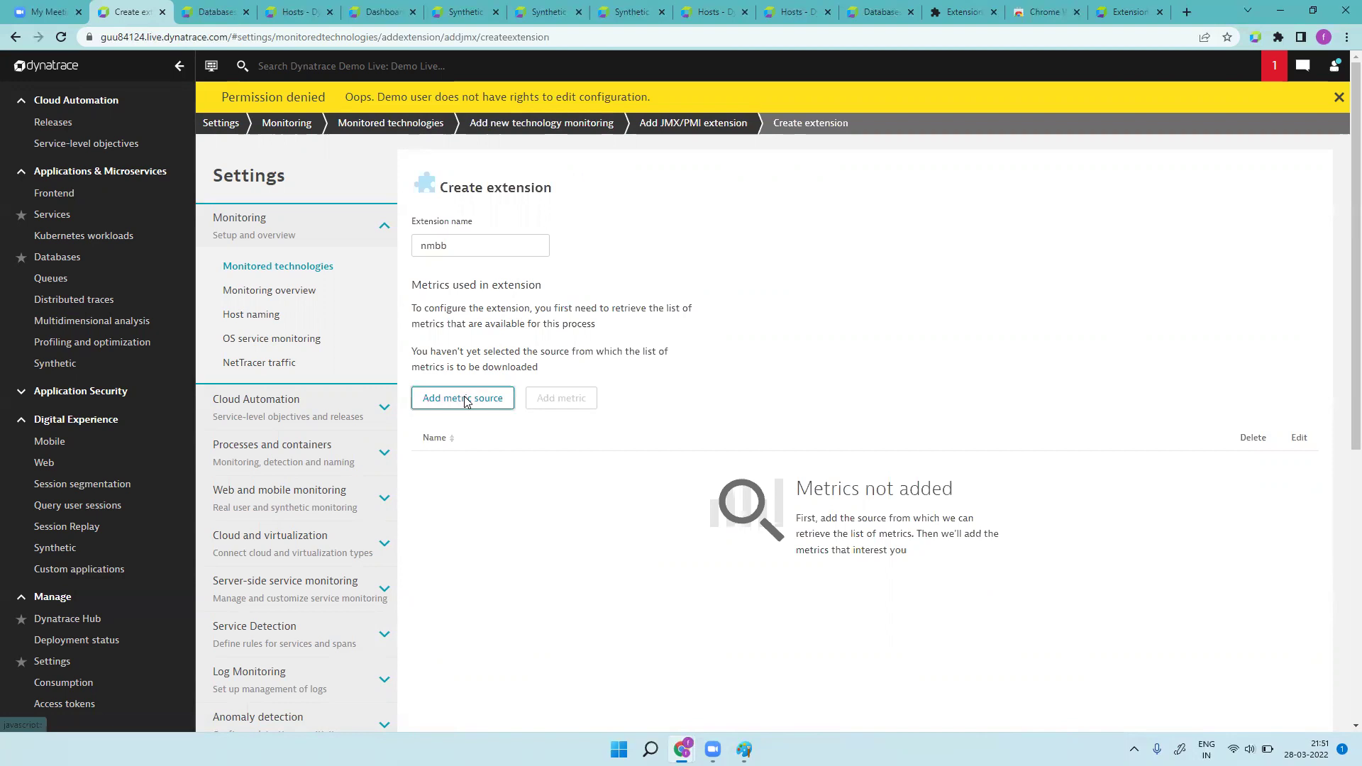
- Add Apache Tomcat as the extension's metrics source, using the suggested com.dynatrace.easytravel.business.backend.jar easyTravel process
click(463, 398)
click(517, 463)
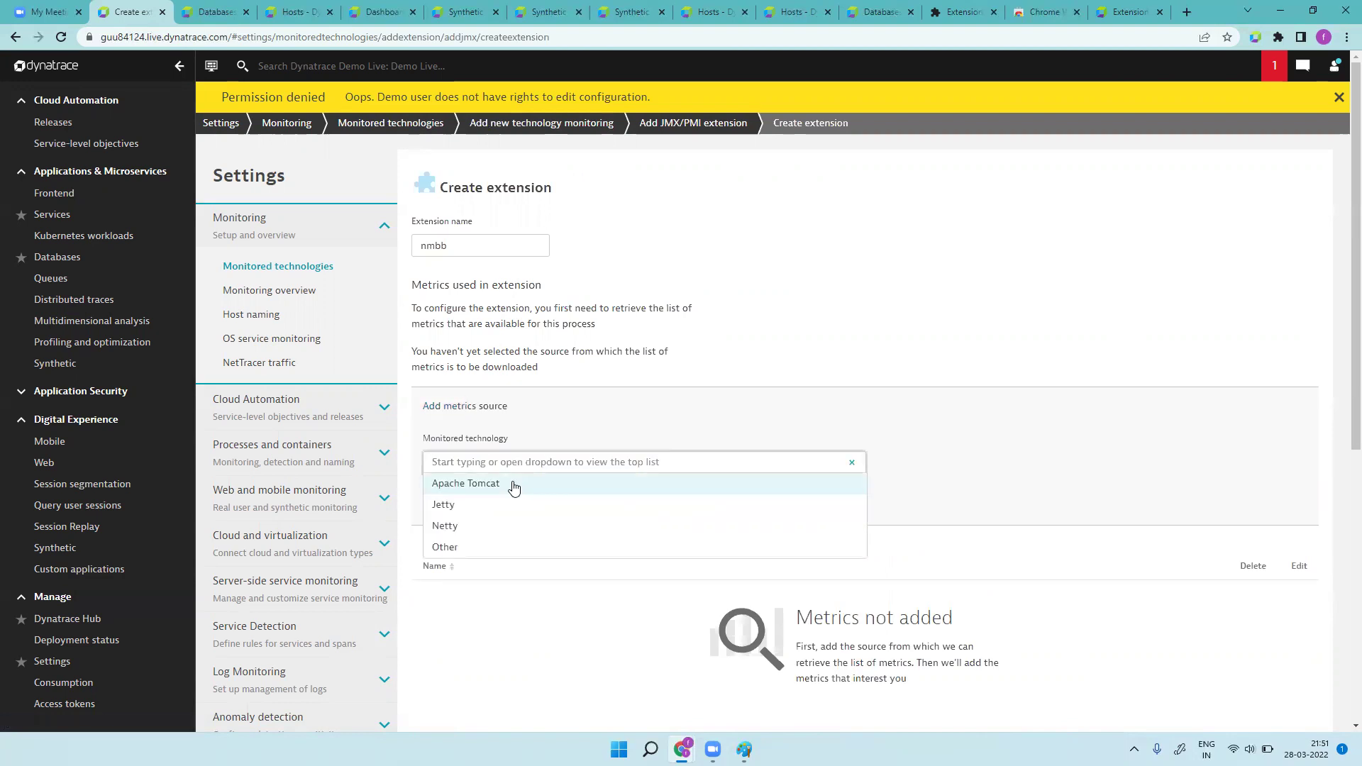
click(514, 485)
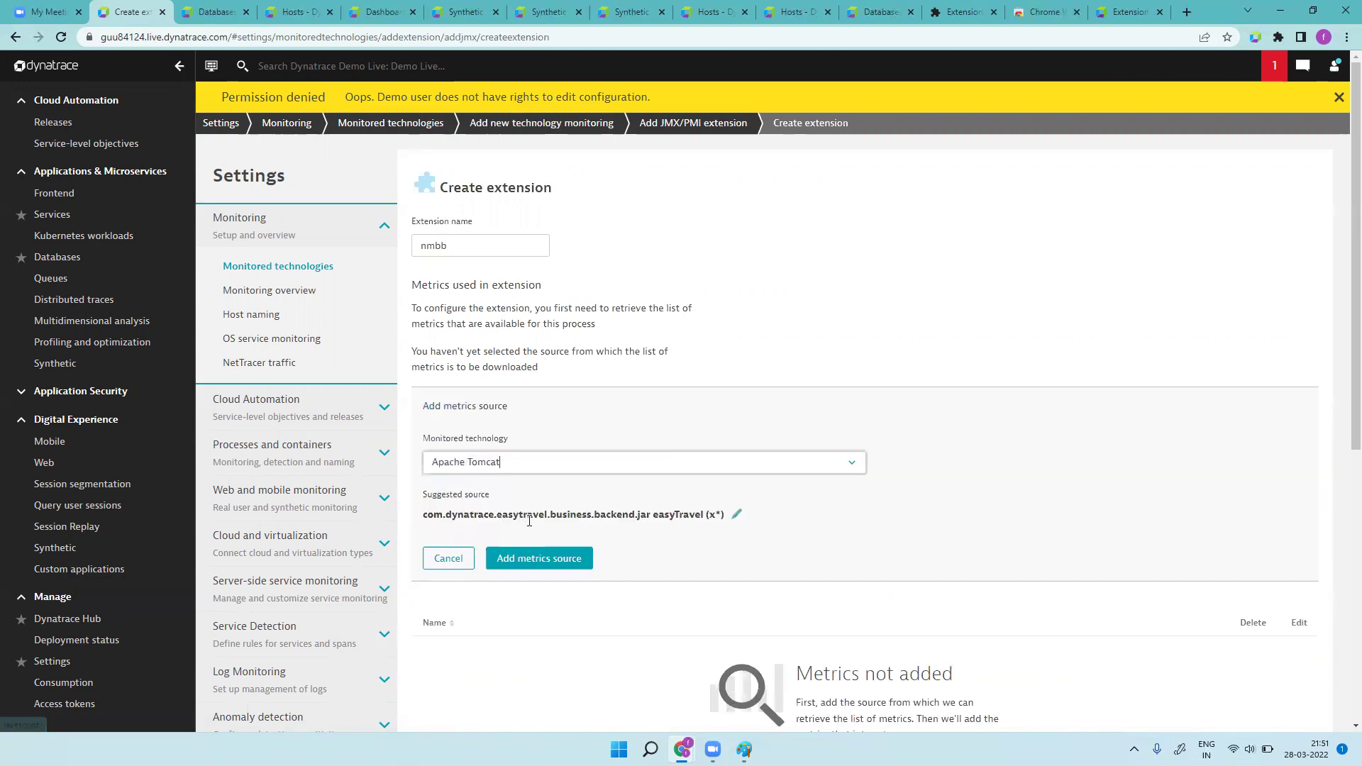
click(545, 557)
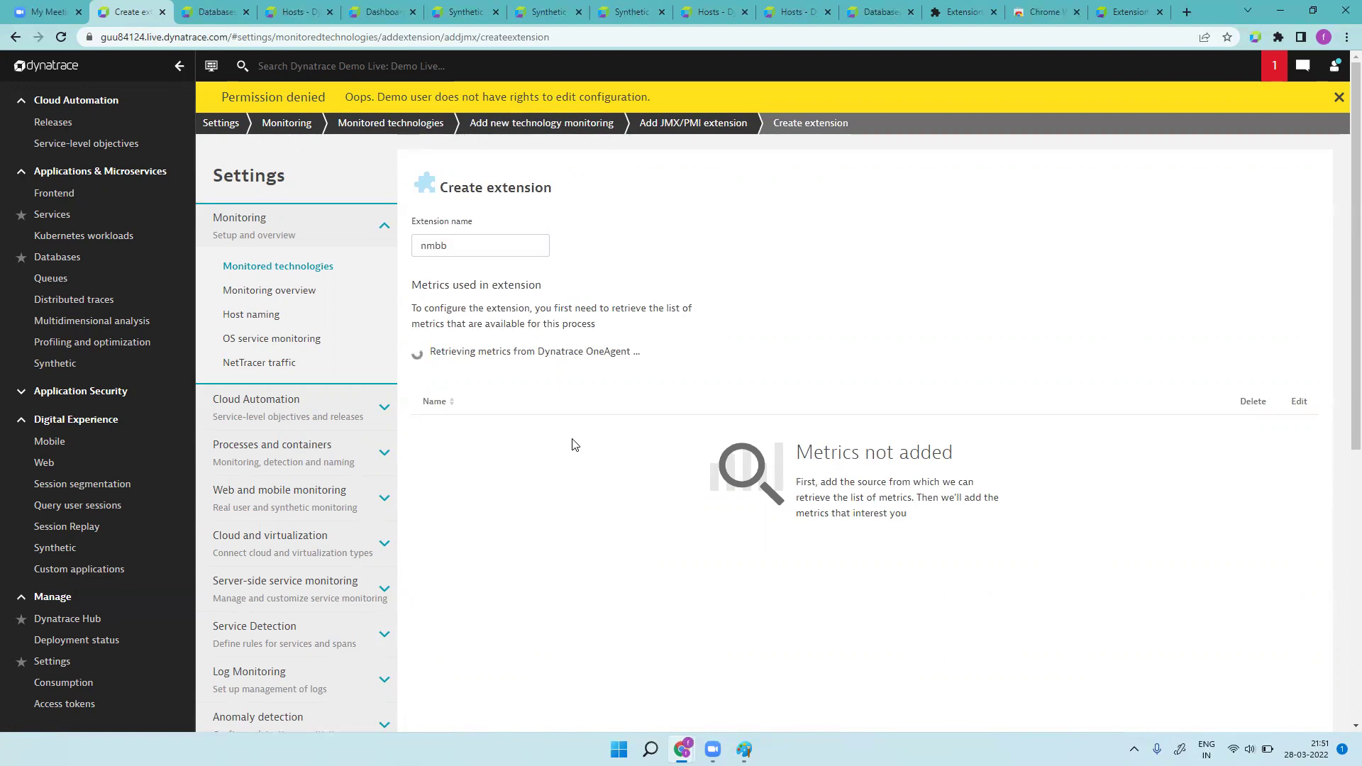
- Begin a new metric in the tomcat.jdbc domain, filtering the JMX MBeans by type ConnectionPool and highlighting the matching DataSource MBean
click(454, 400)
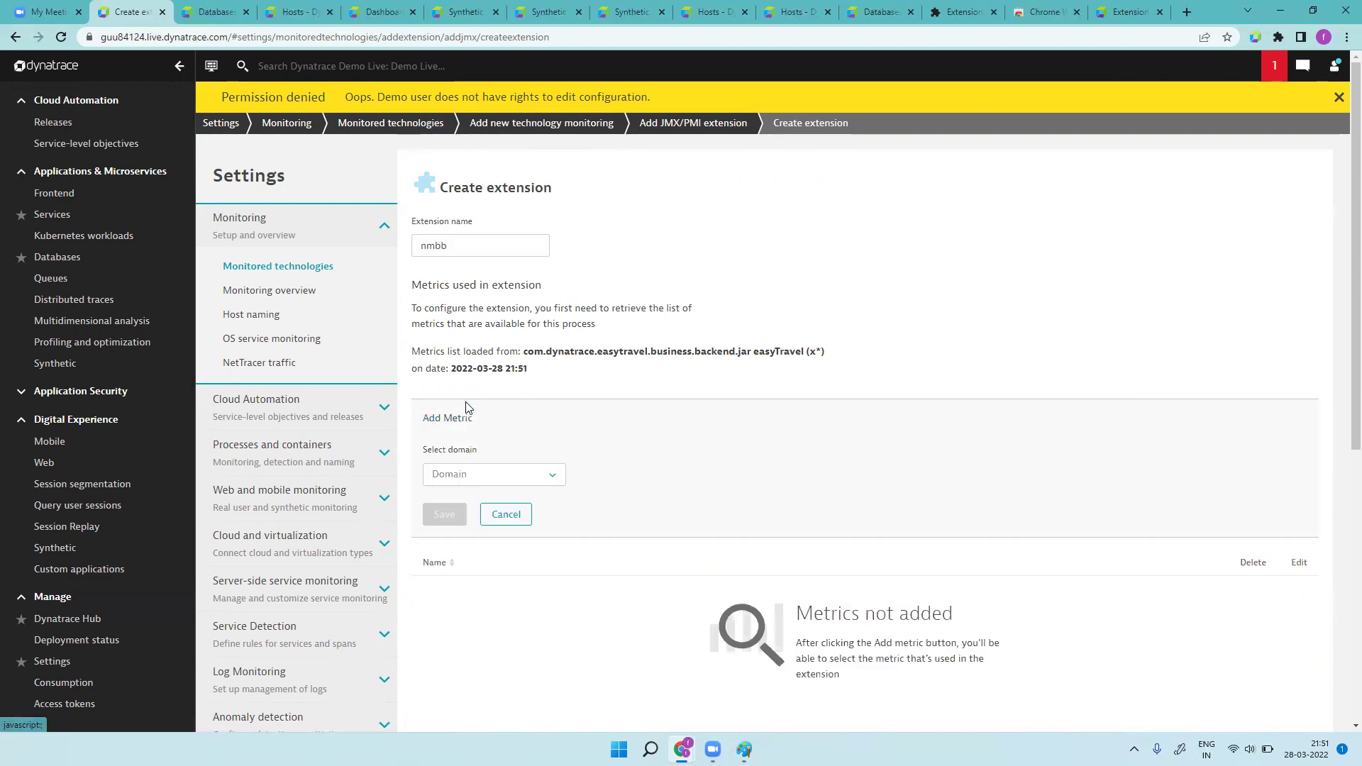
click(539, 482)
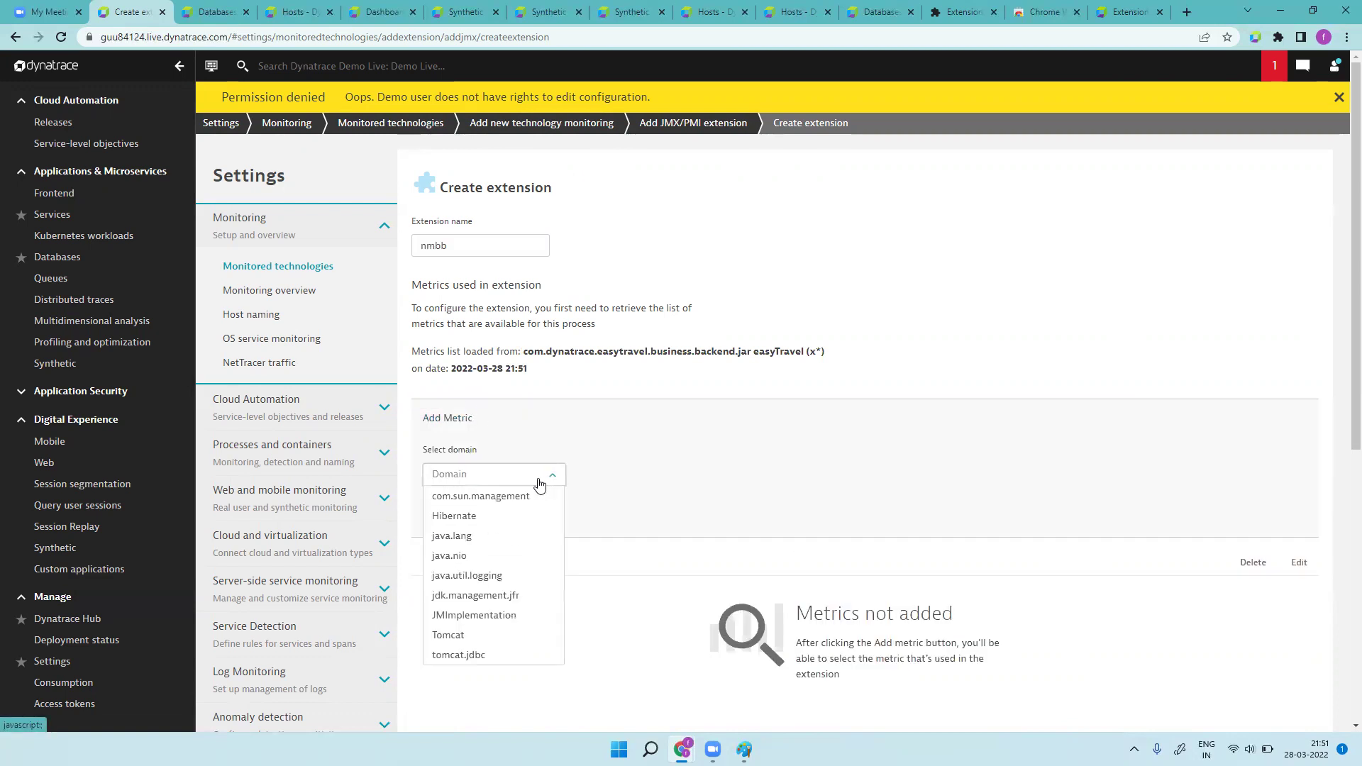
click(485, 655)
click(519, 529)
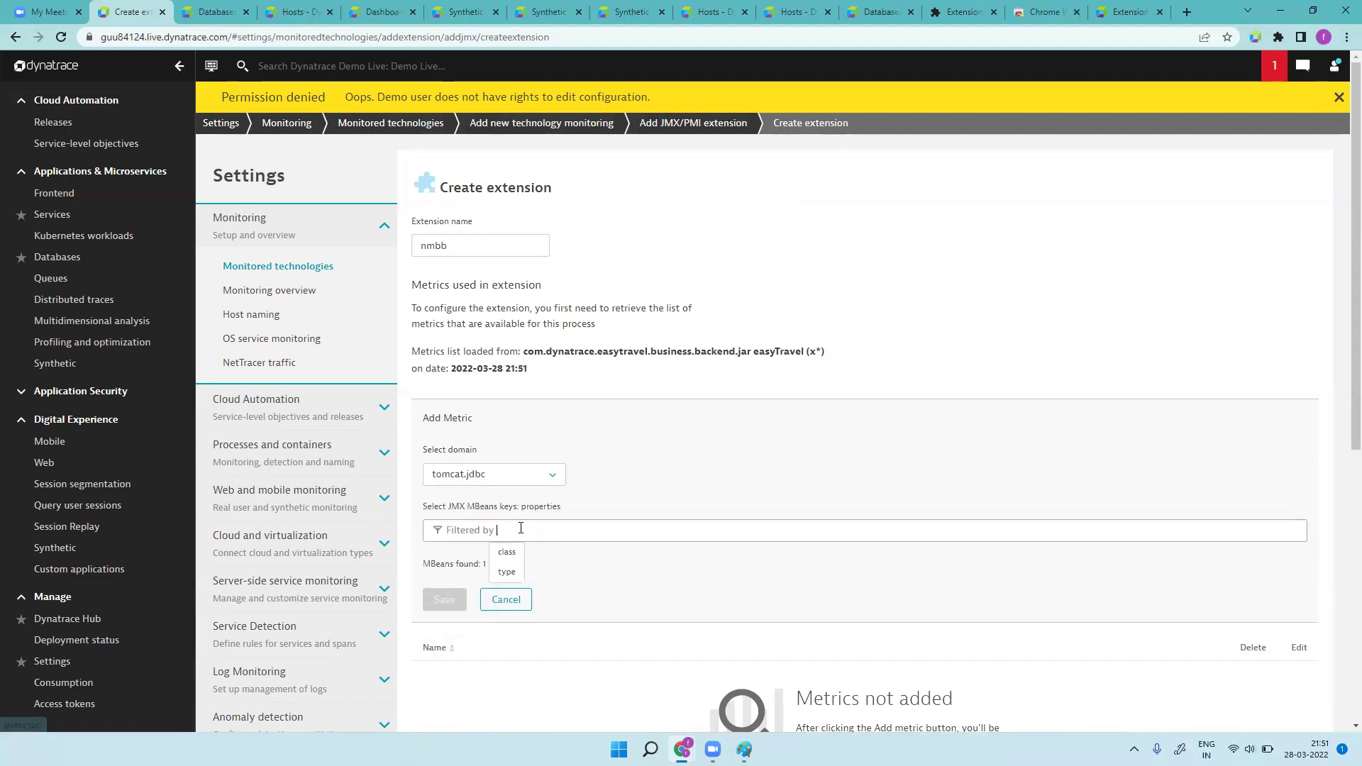
click(508, 573)
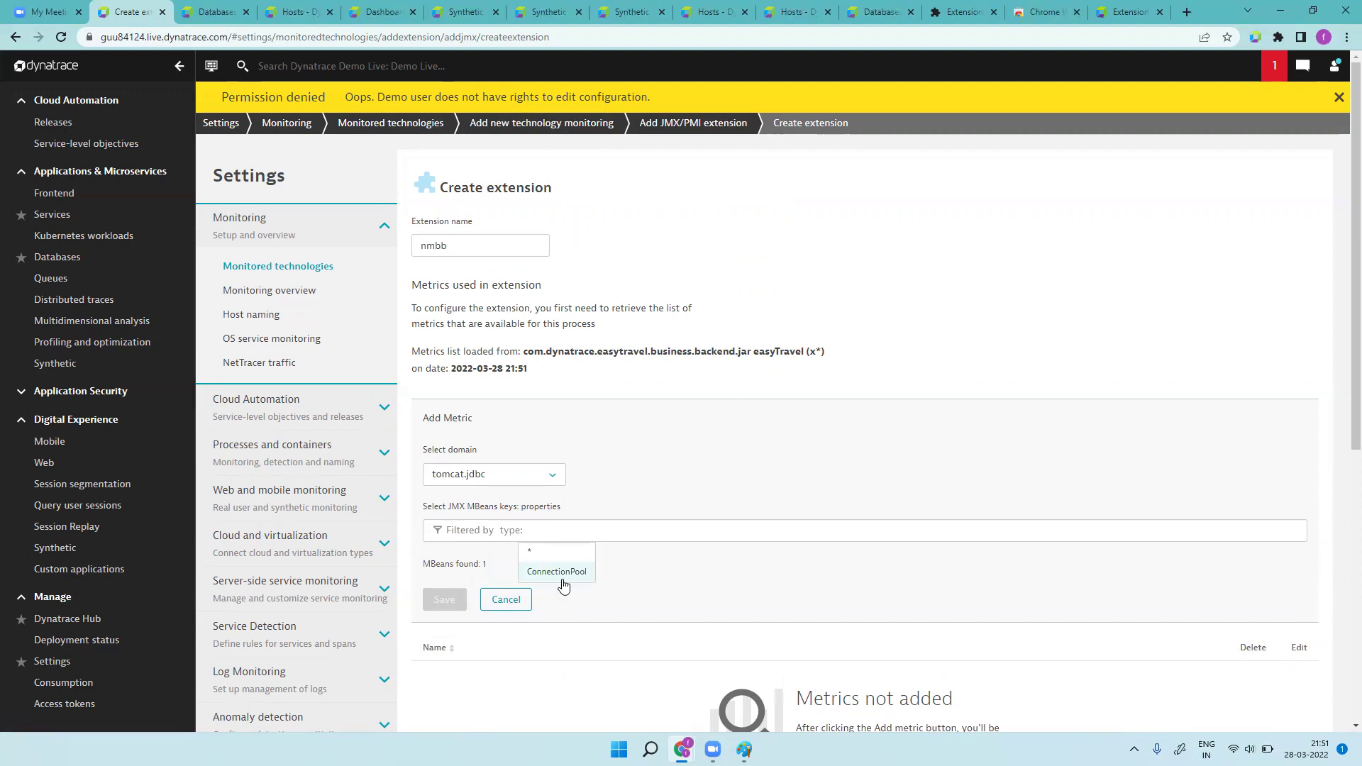
click(562, 580)
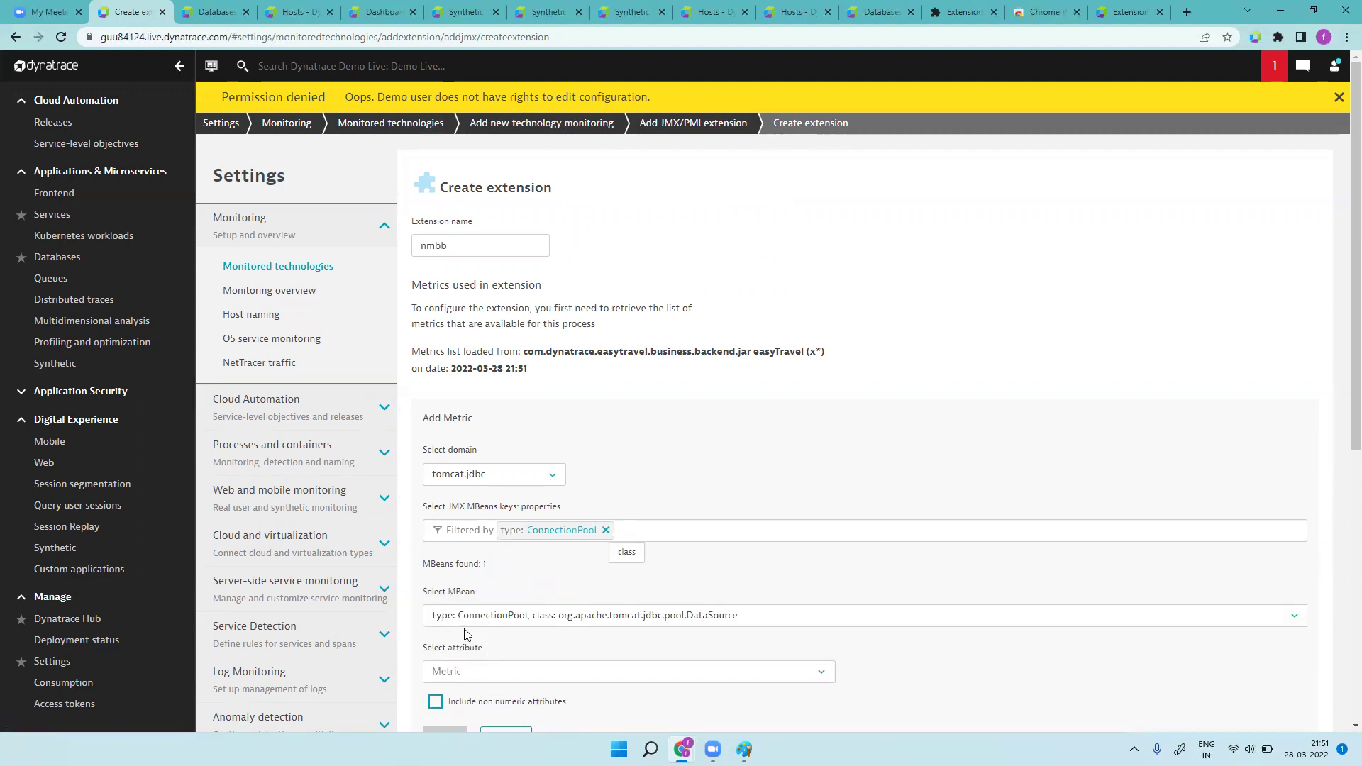
drag(435, 616, 741, 617)
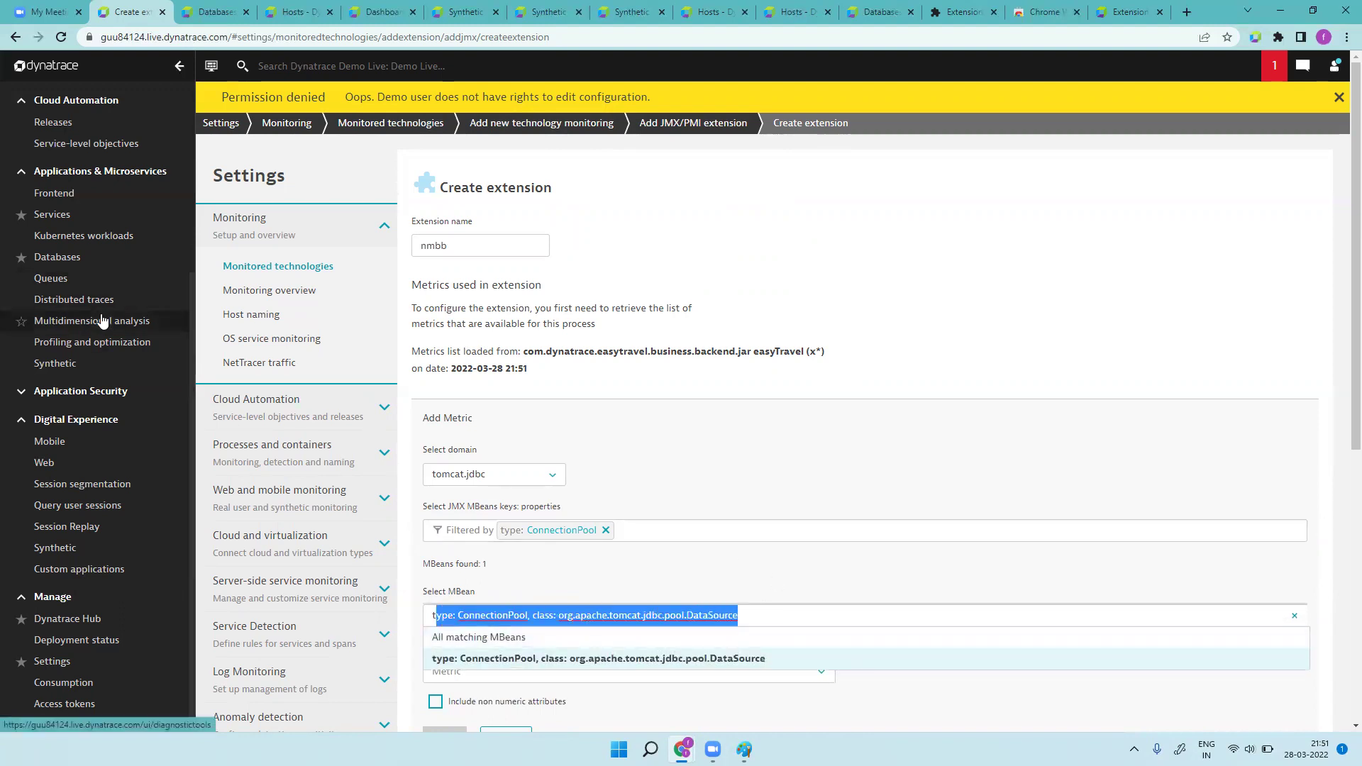
- Find Metrics in the navigation by filtering for "metr" and view the Metrics page in a separate browser tab
scroll(96, 234, up, 4)
click(105, 103)
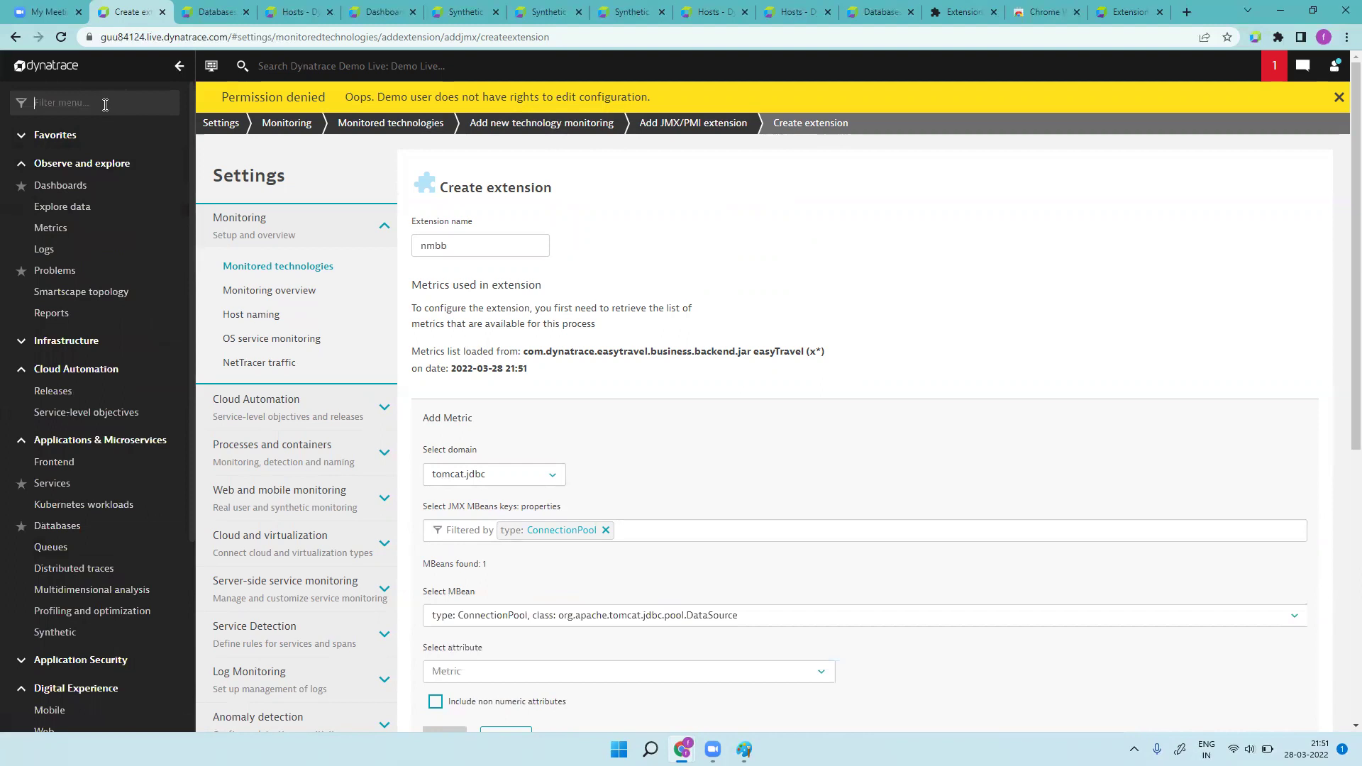
text(metr)
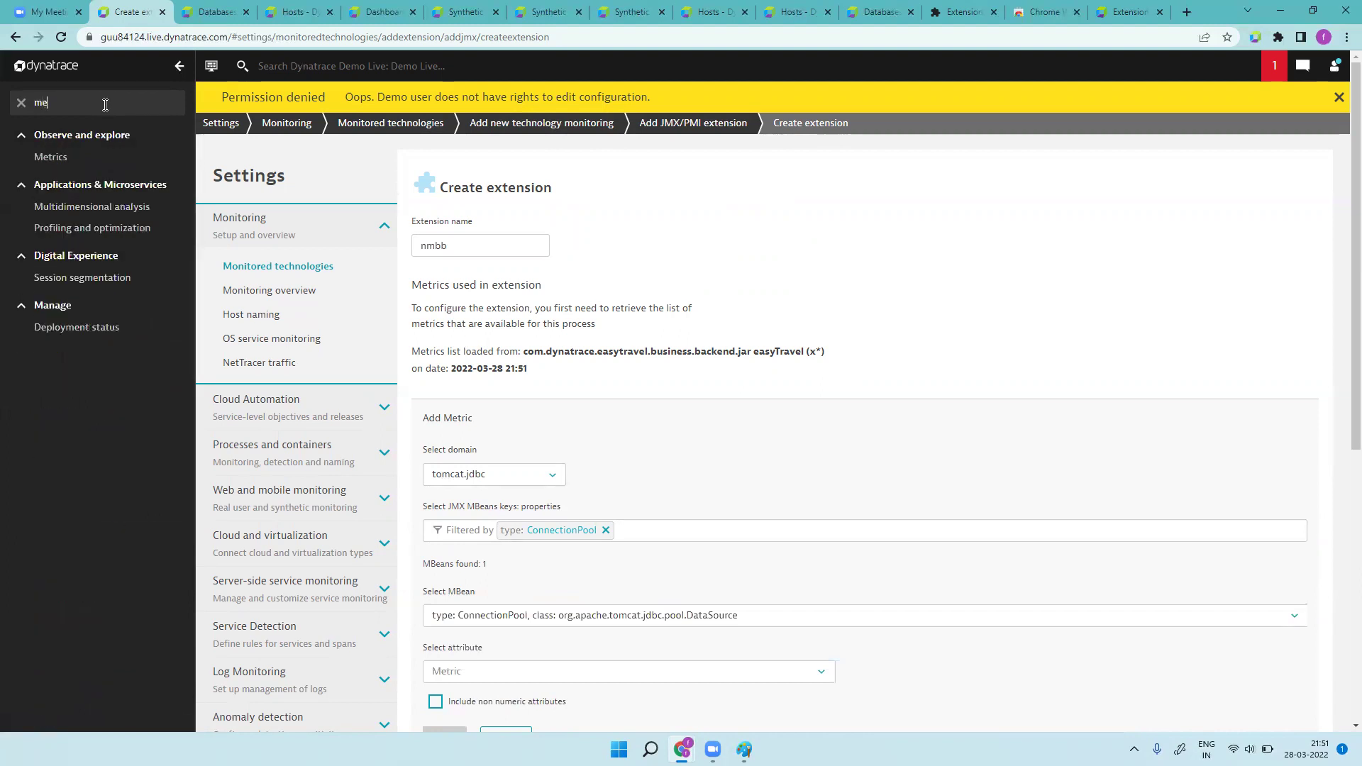
right_click(60, 160)
click(93, 177)
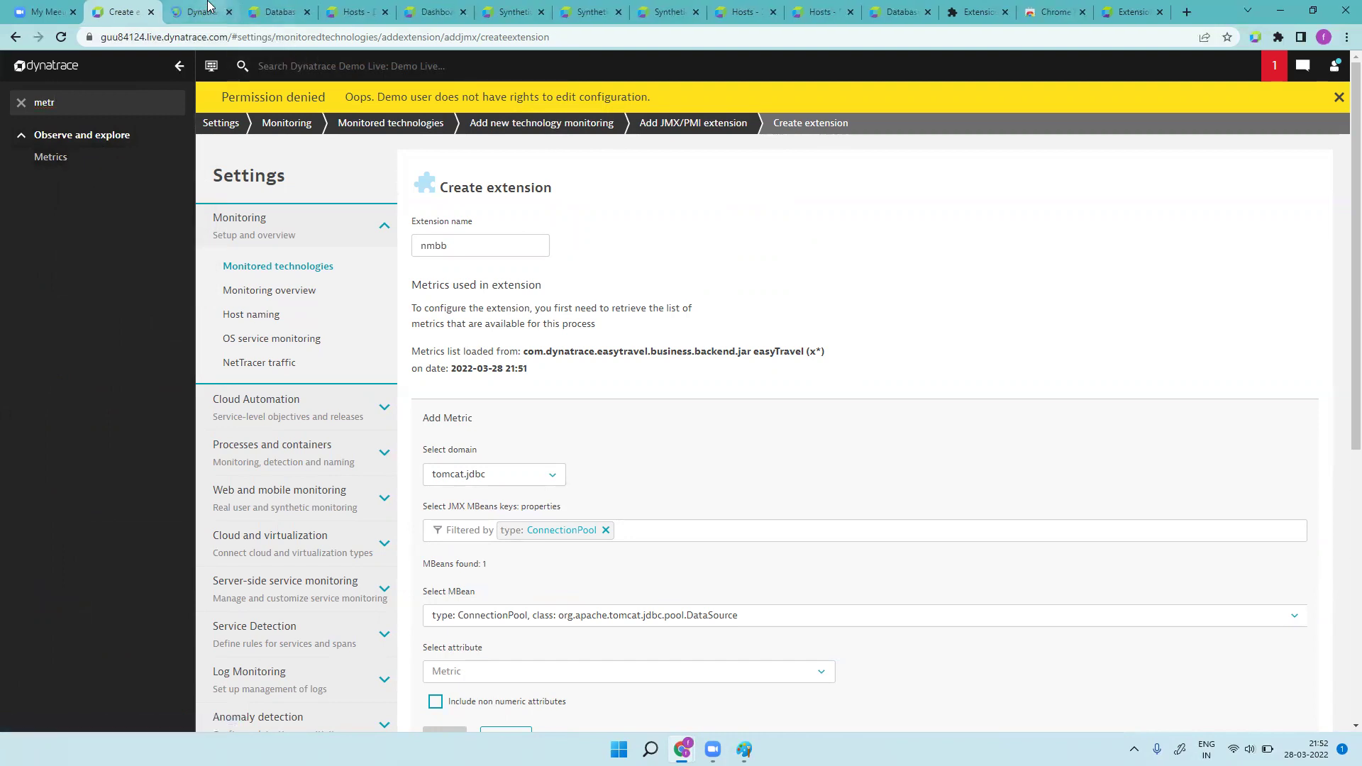
click(198, 11)
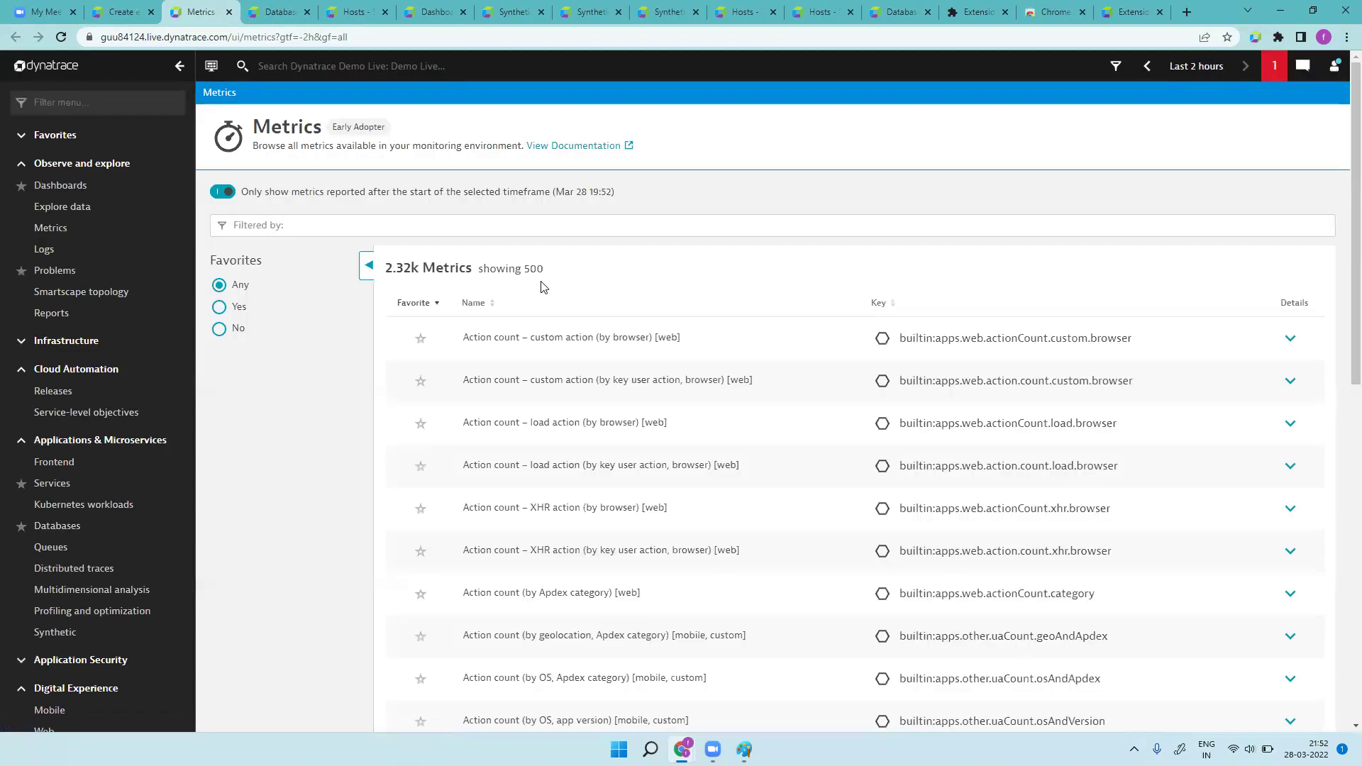
- Return to the extension page, filter the navigation for "expl" and open Explore data in a separate browser tab
click(114, 12)
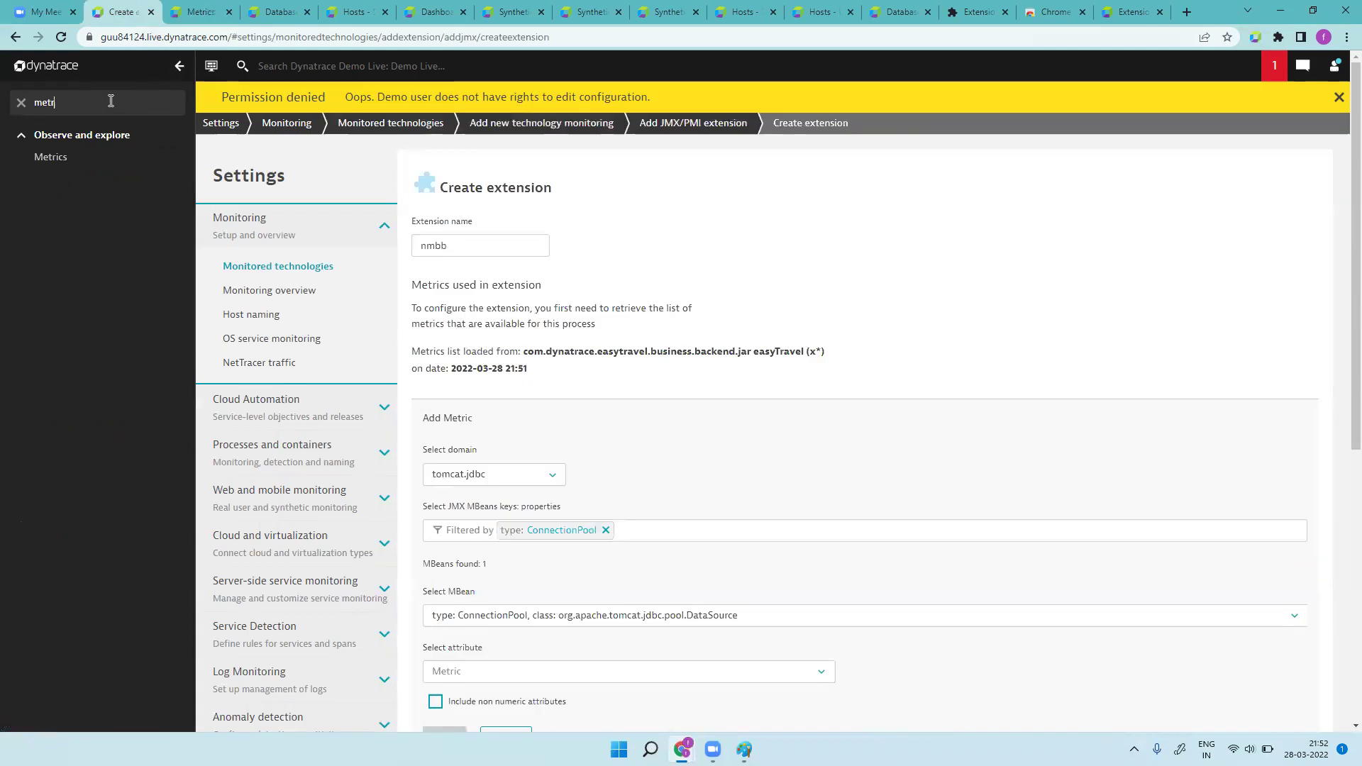
key(BackSpace)
key(BackSpace)
key(BackSpace)
key(BackSpace)
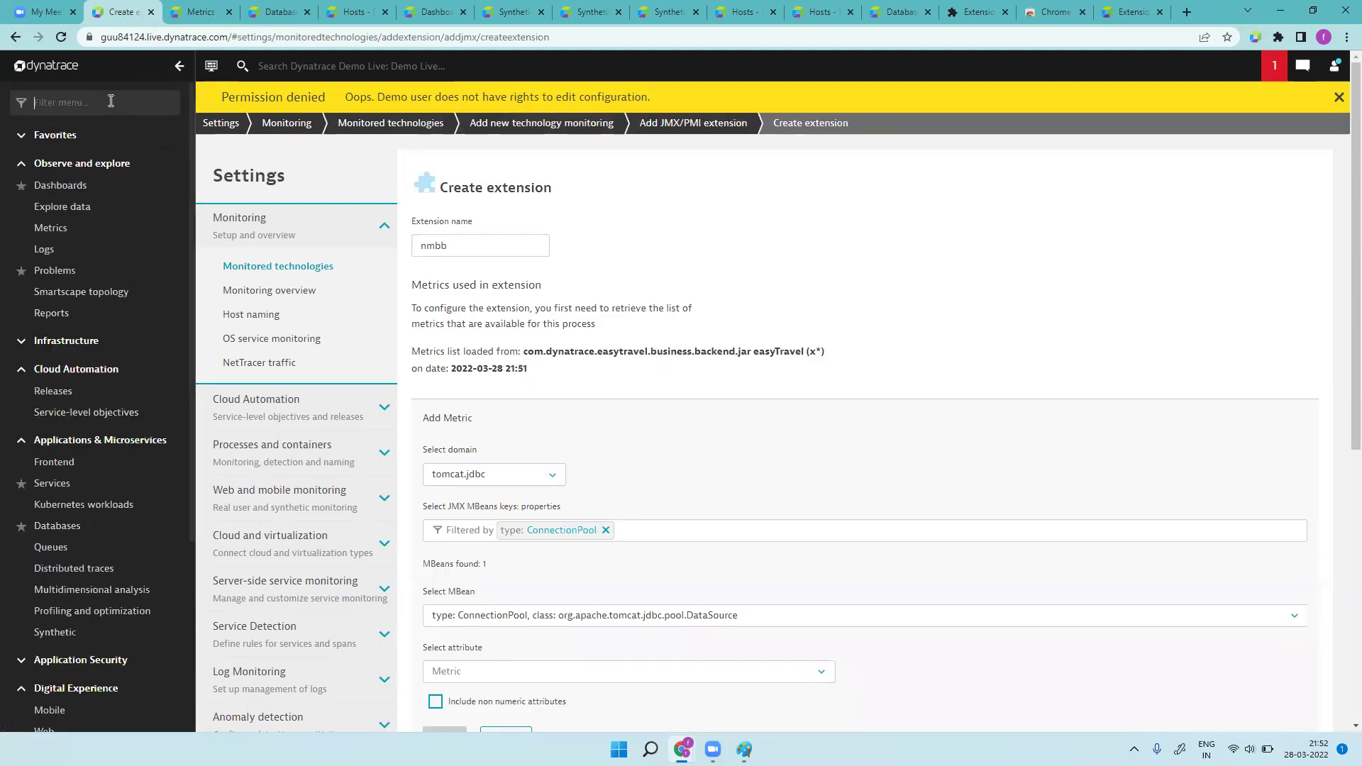
text(expl)
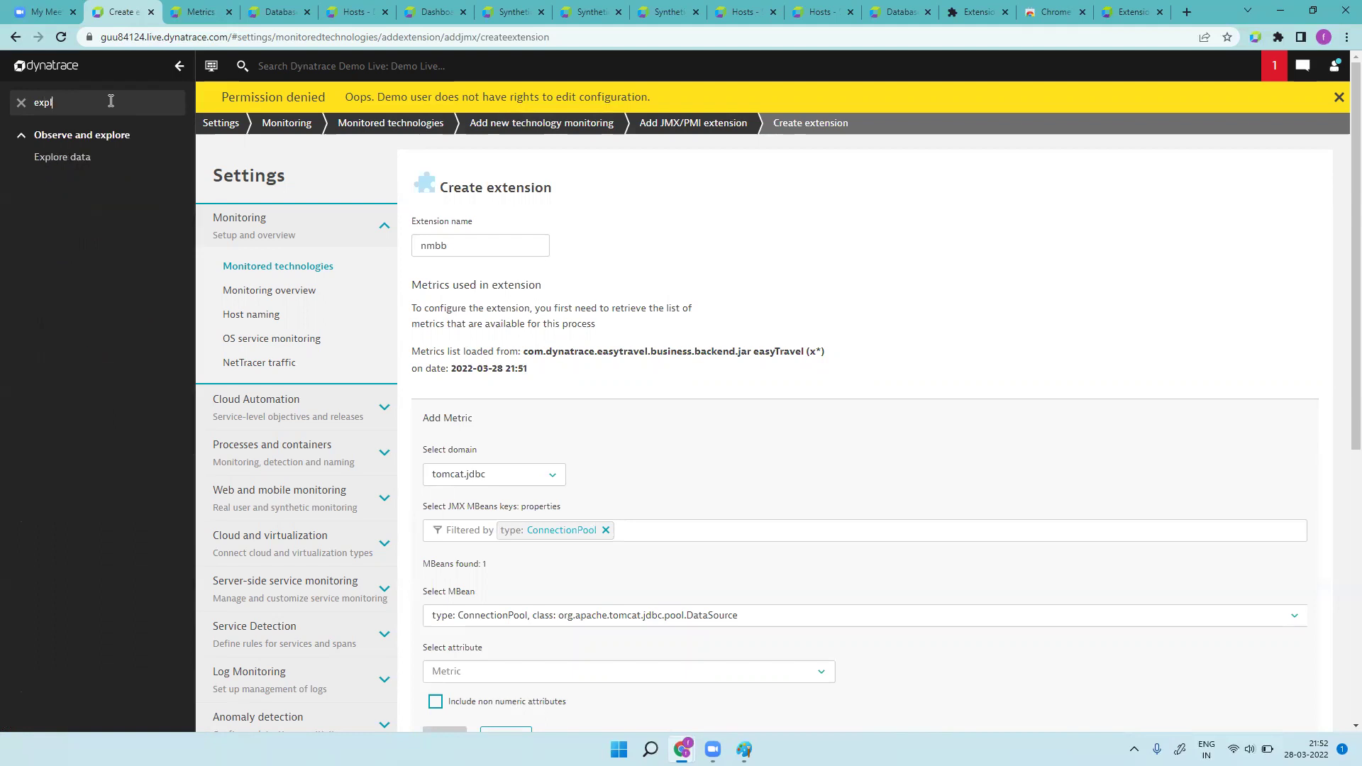
right_click(96, 157)
click(118, 173)
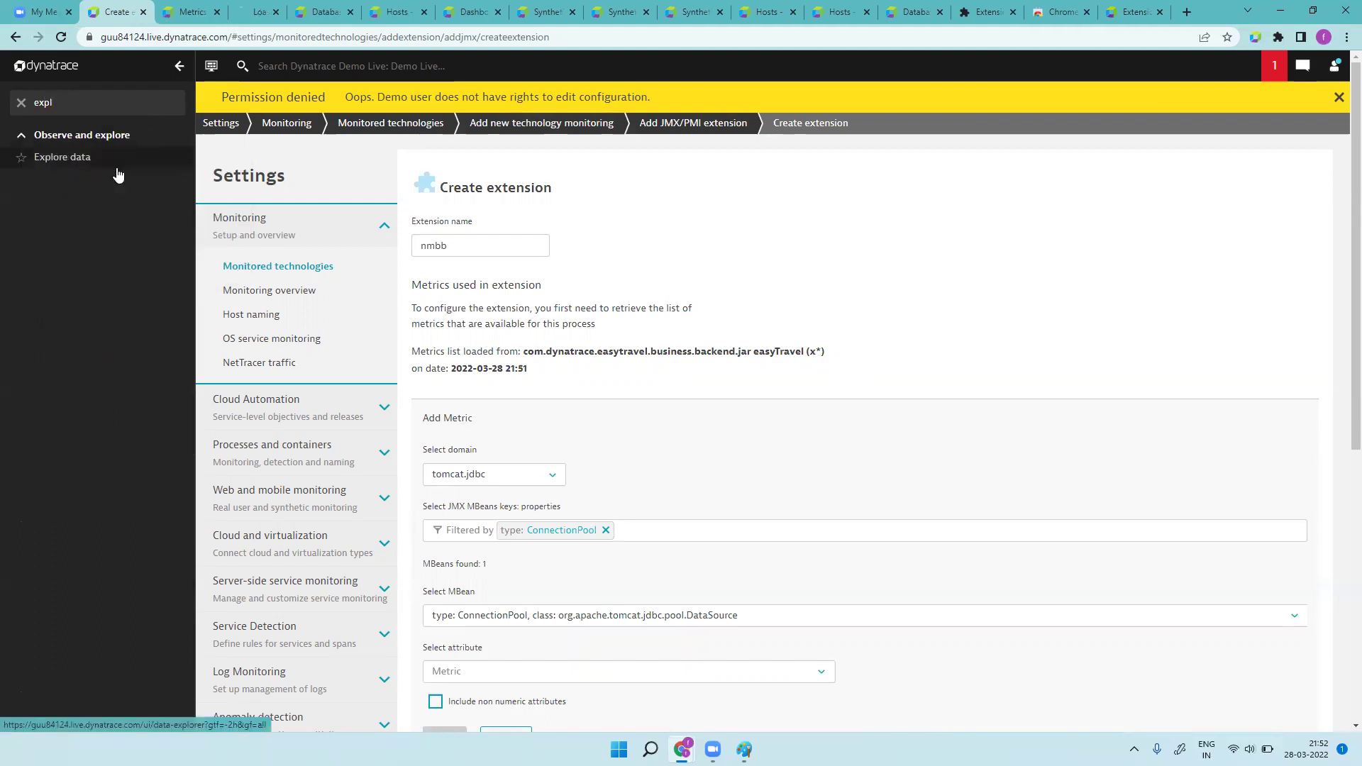
click(266, 12)
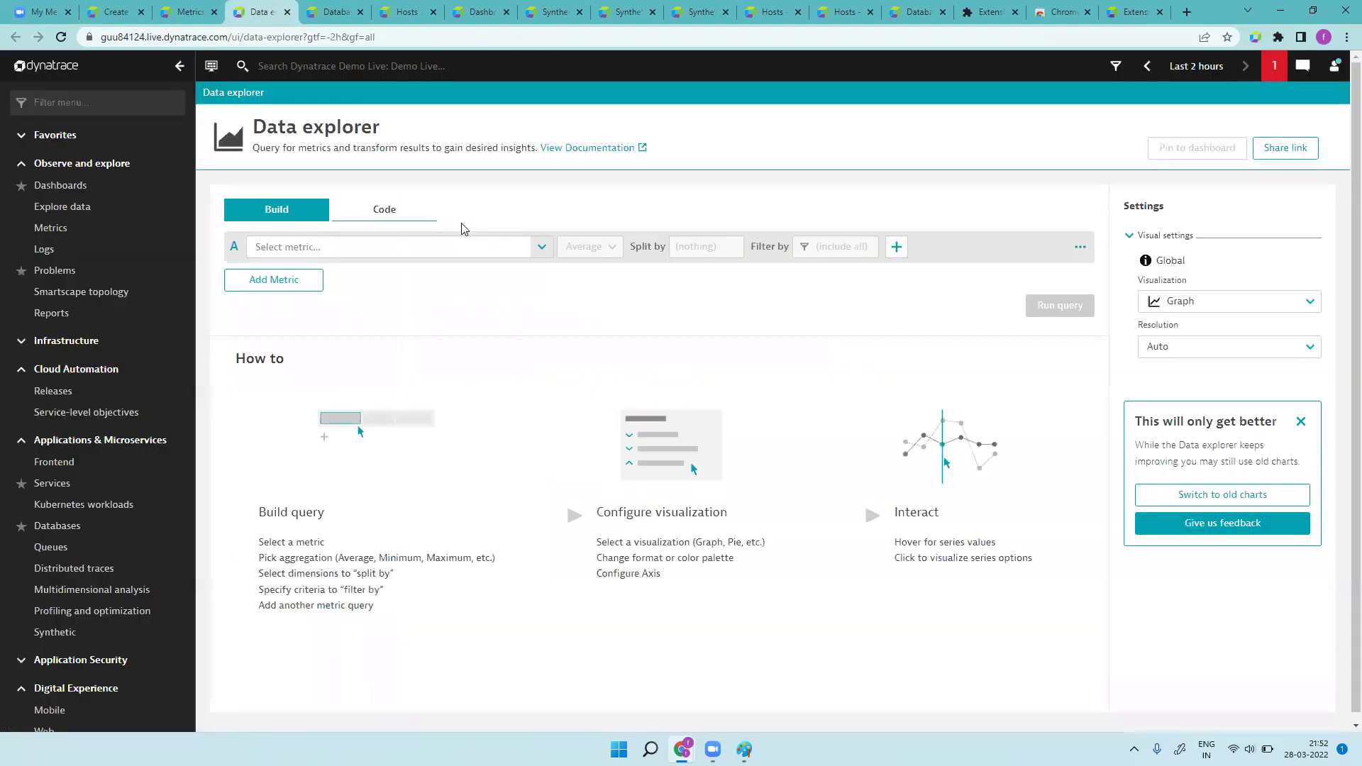
- Search the Data explorer's available metrics for "jdbc"
click(436, 243)
text(j)
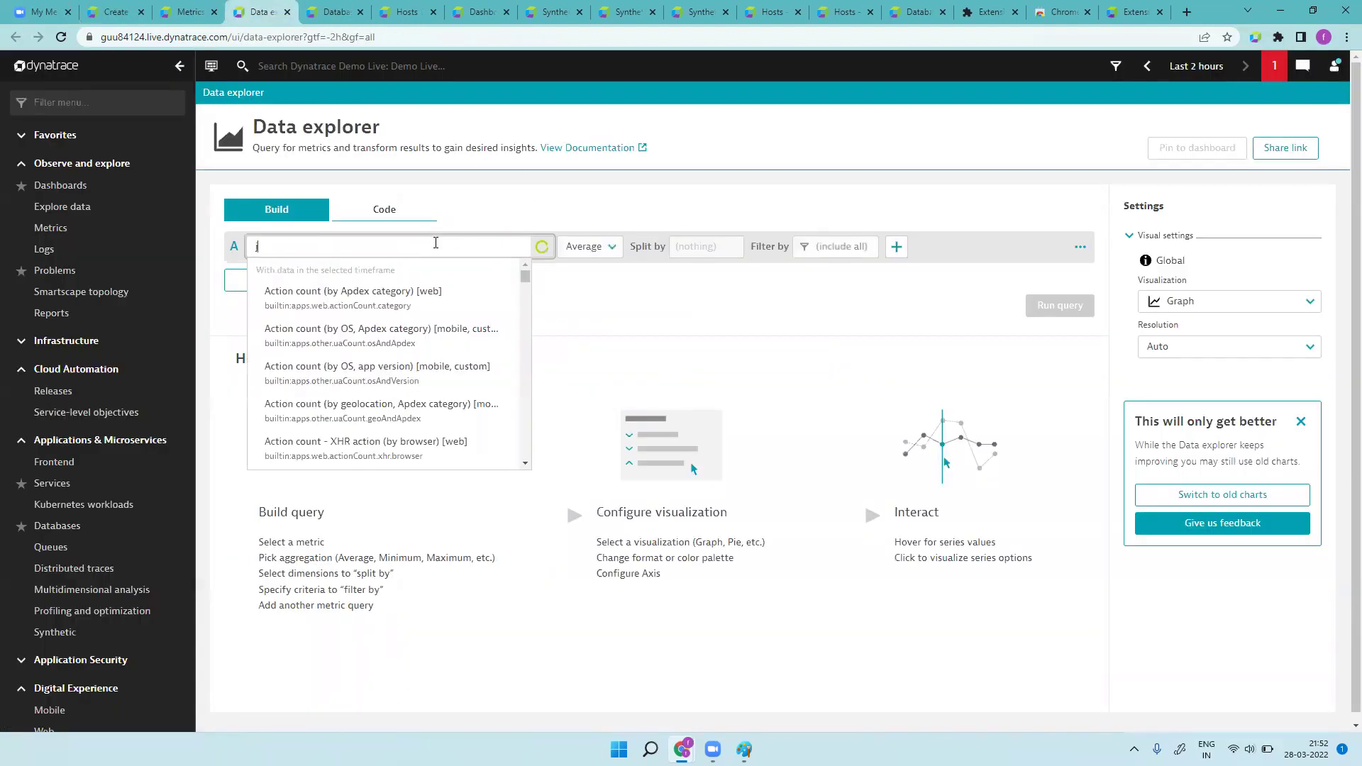
text(dbc)
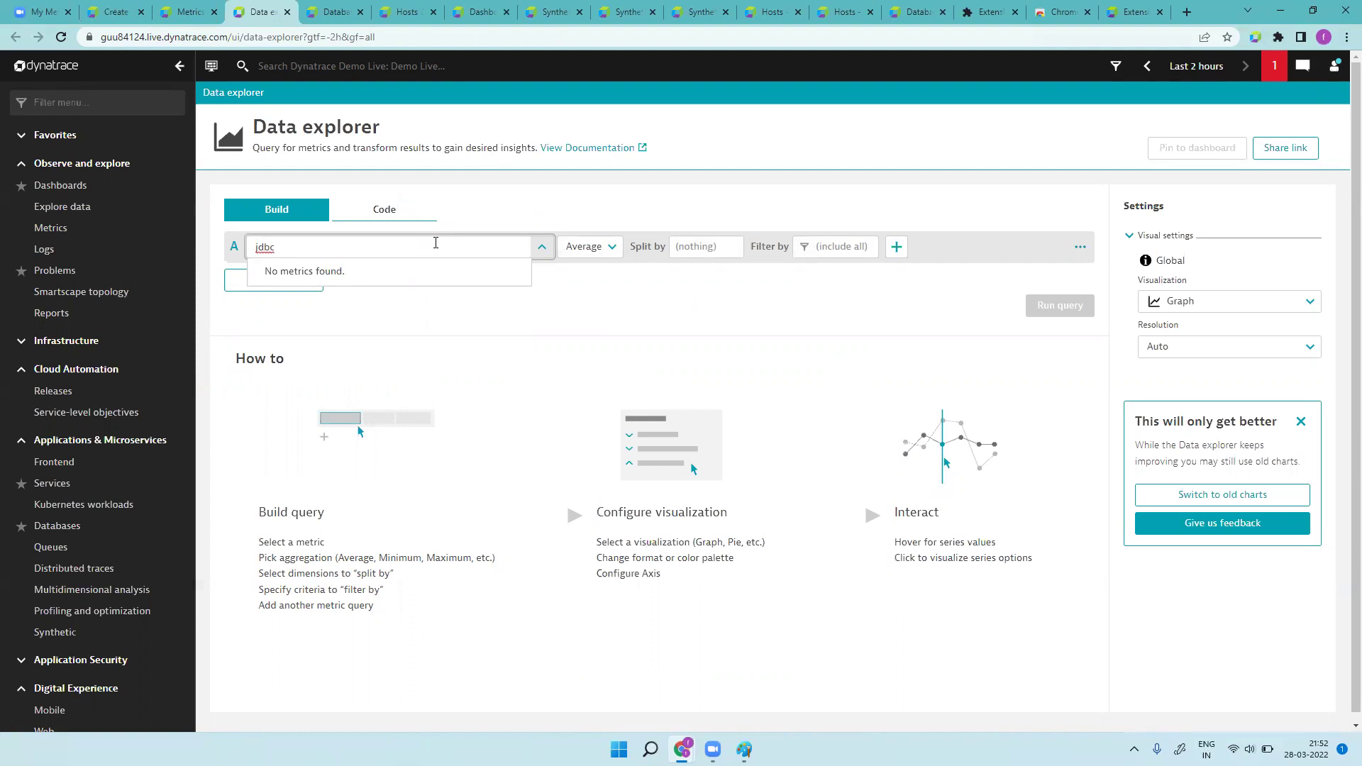
- Search for "connection pool" metrics instead and look through the matching metrics and their details
key(BackSpace)
text(connecti)
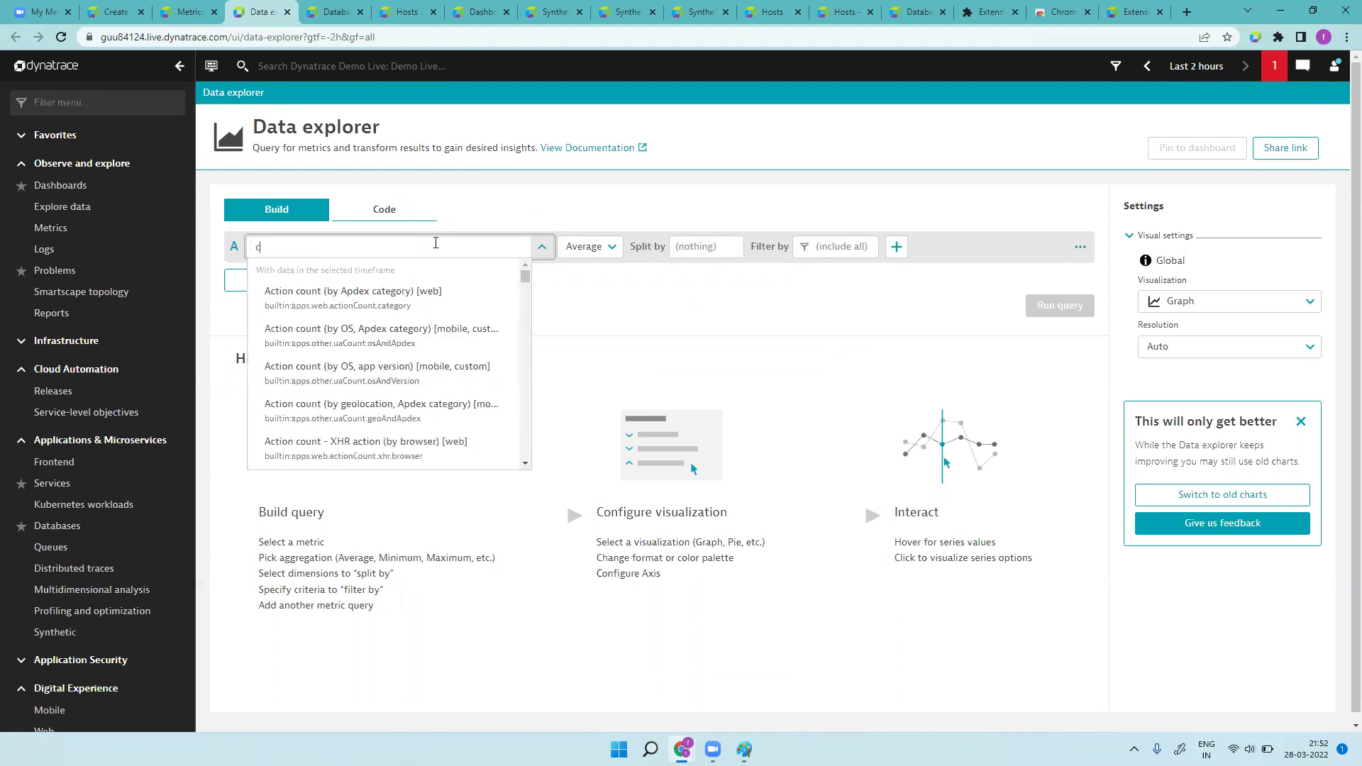
text(on pool)
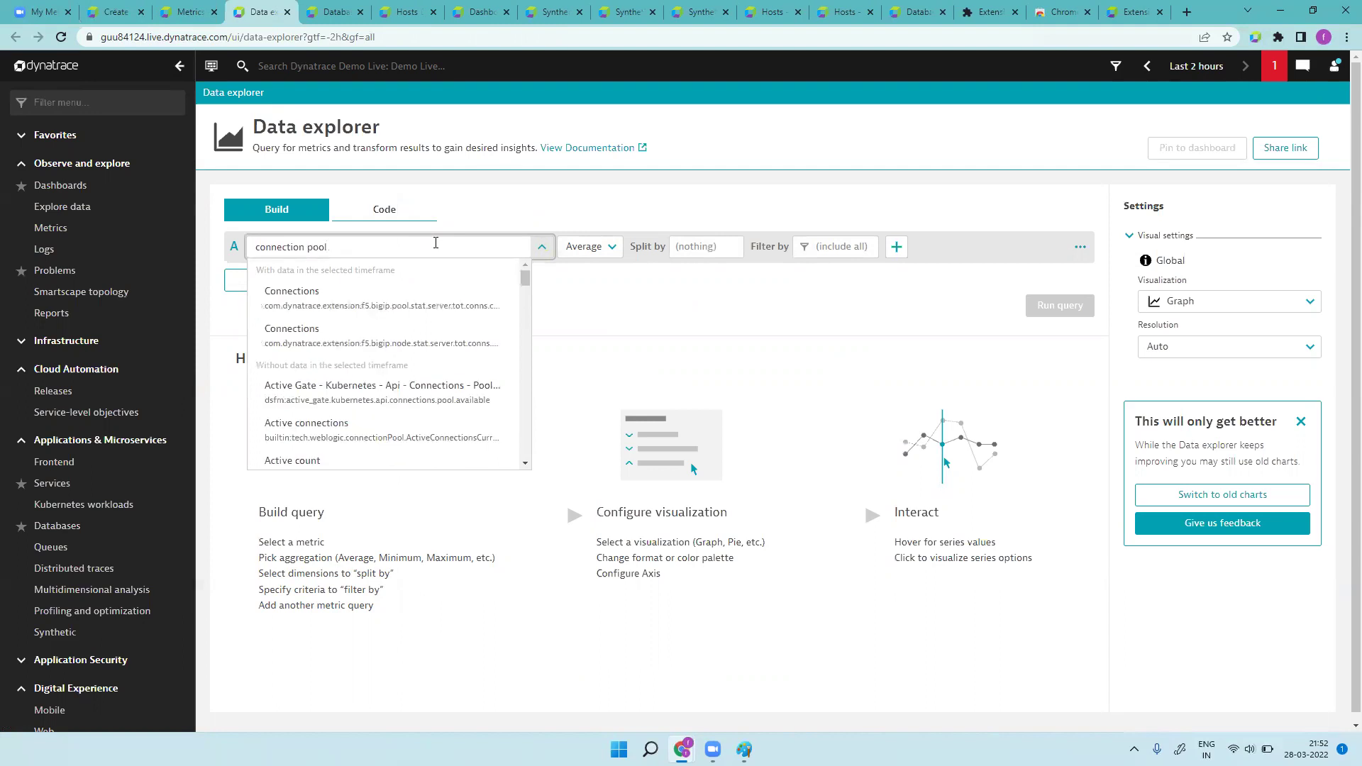
mouse_move(403, 299)
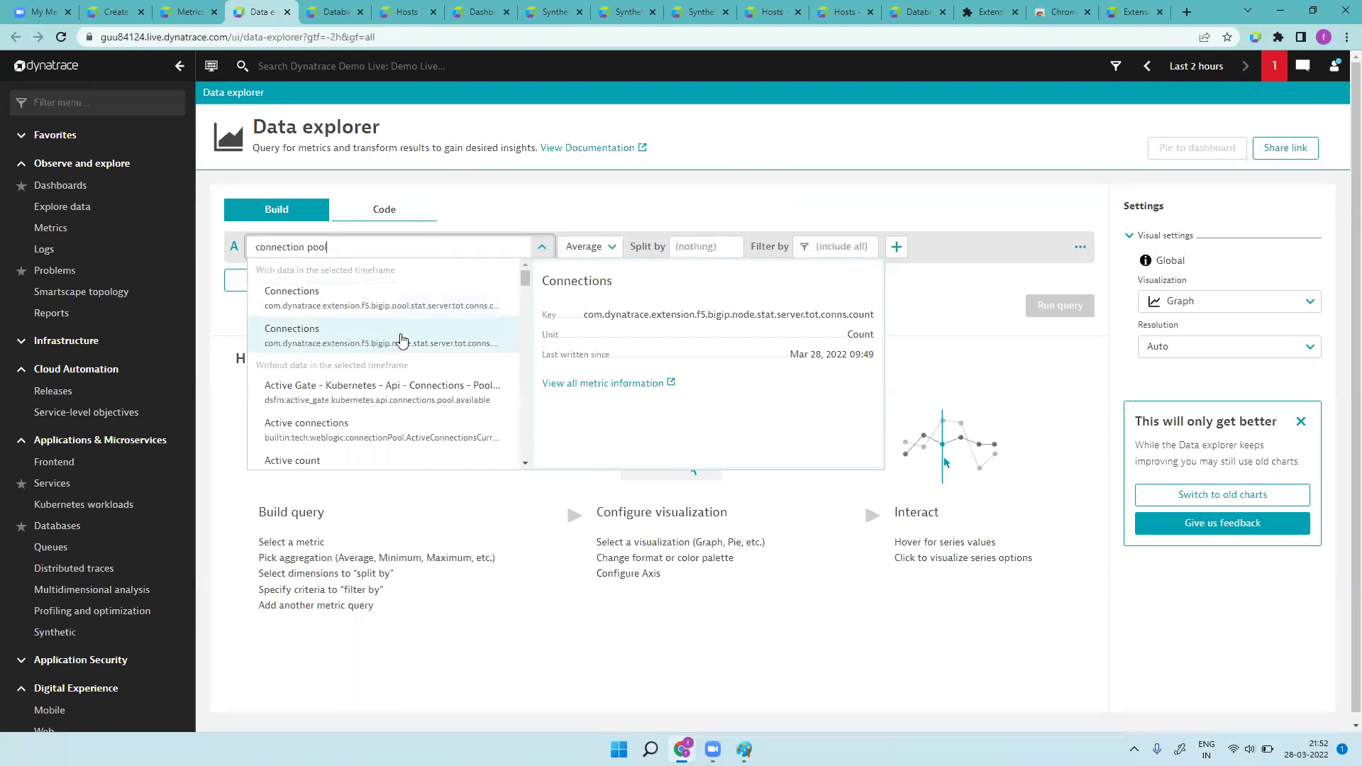
drag(523, 284, 535, 461)
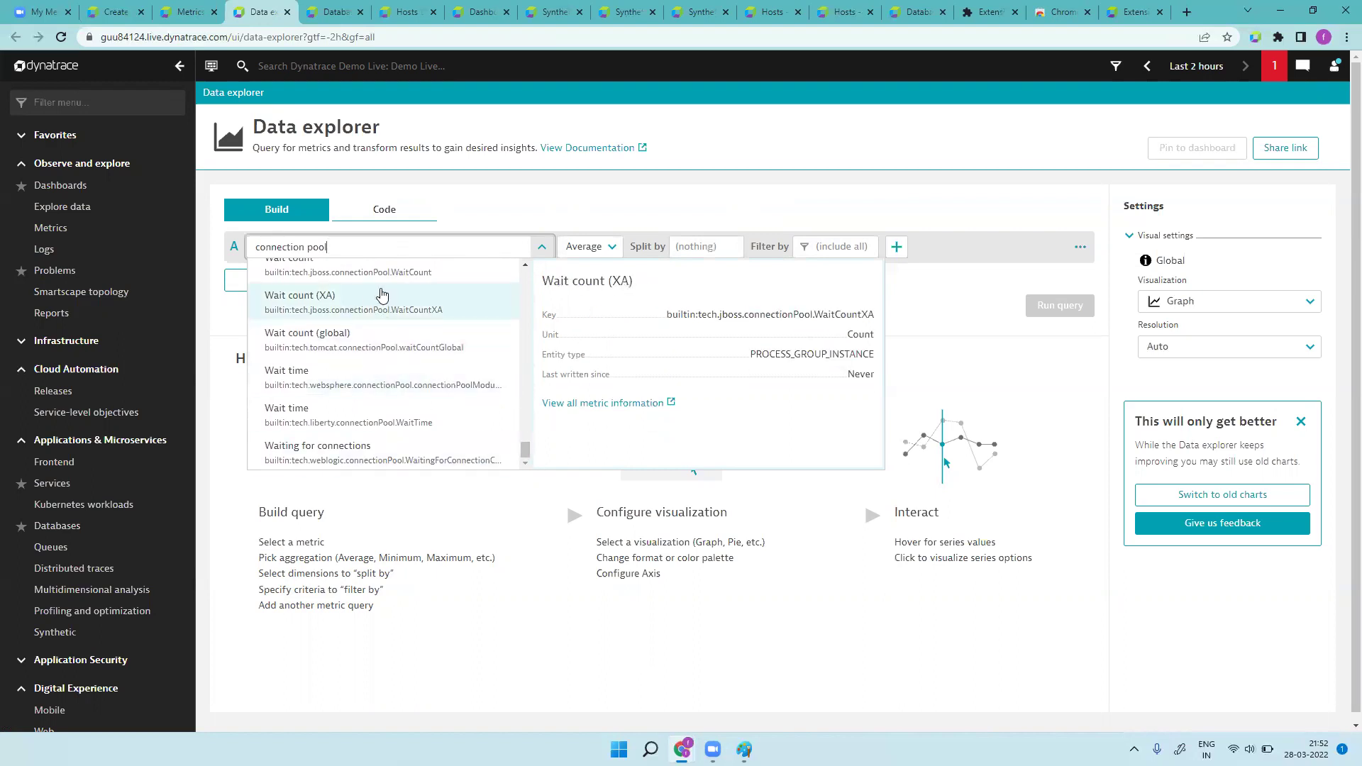
scroll(523, 271, up, 2)
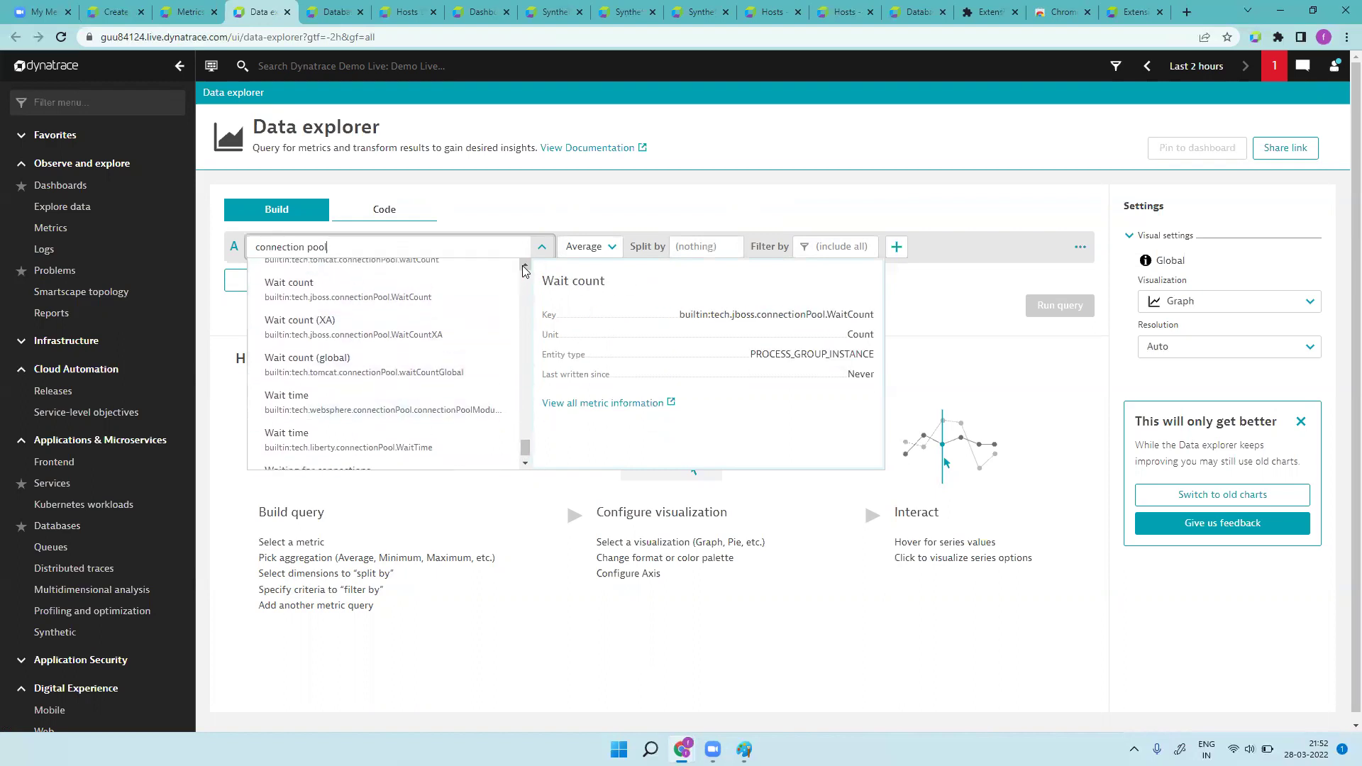
scroll(525, 464, down, 2)
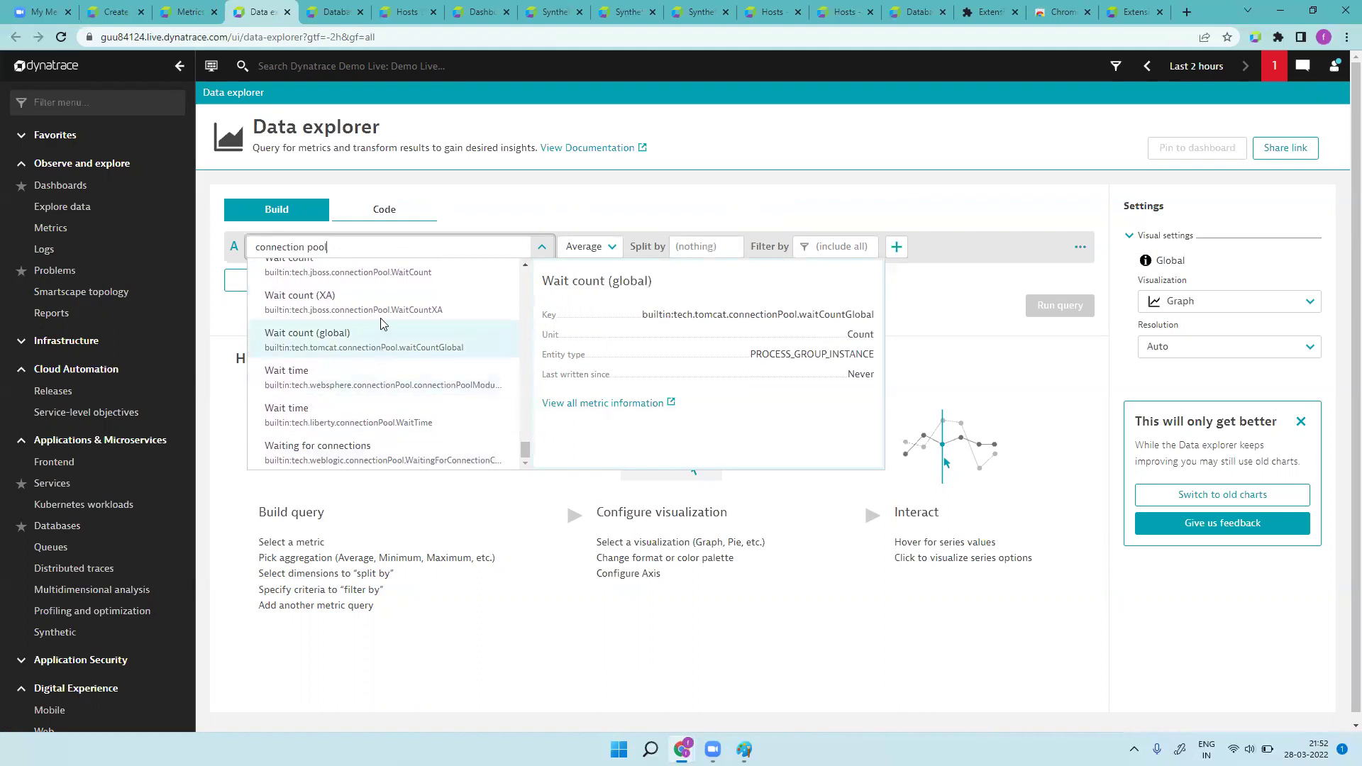
drag(526, 450, 523, 385)
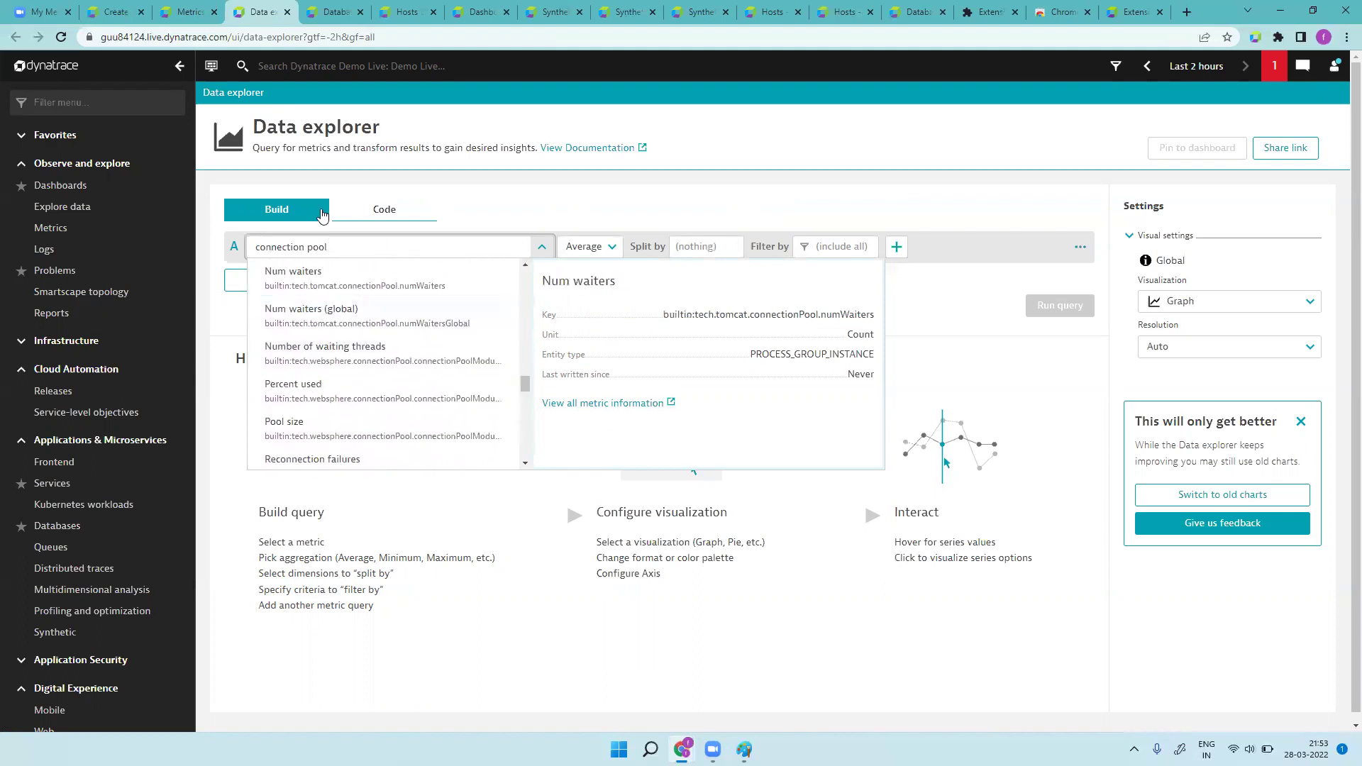
- Revisit the extension and Metrics pages, return to Data explorer and search its metrics for "consumer current"
click(131, 6)
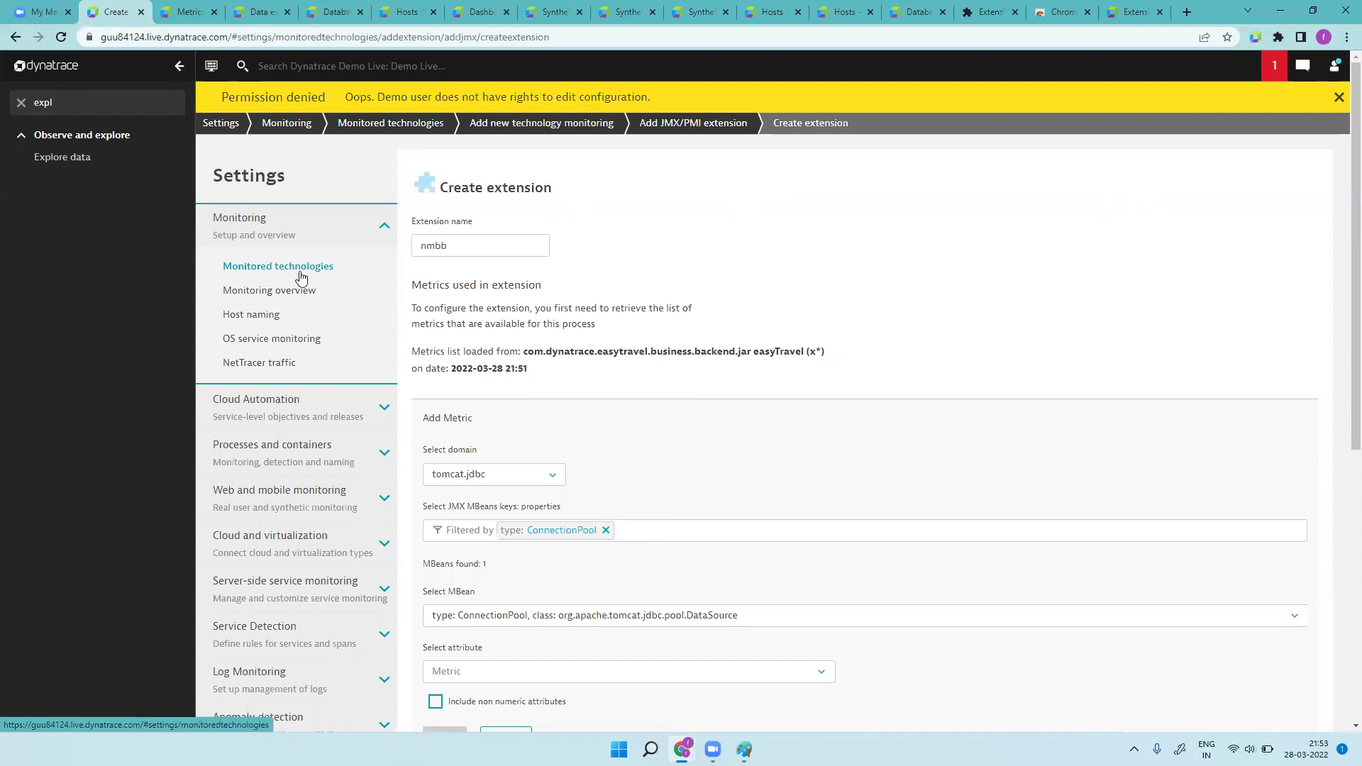
click(186, 12)
click(268, 9)
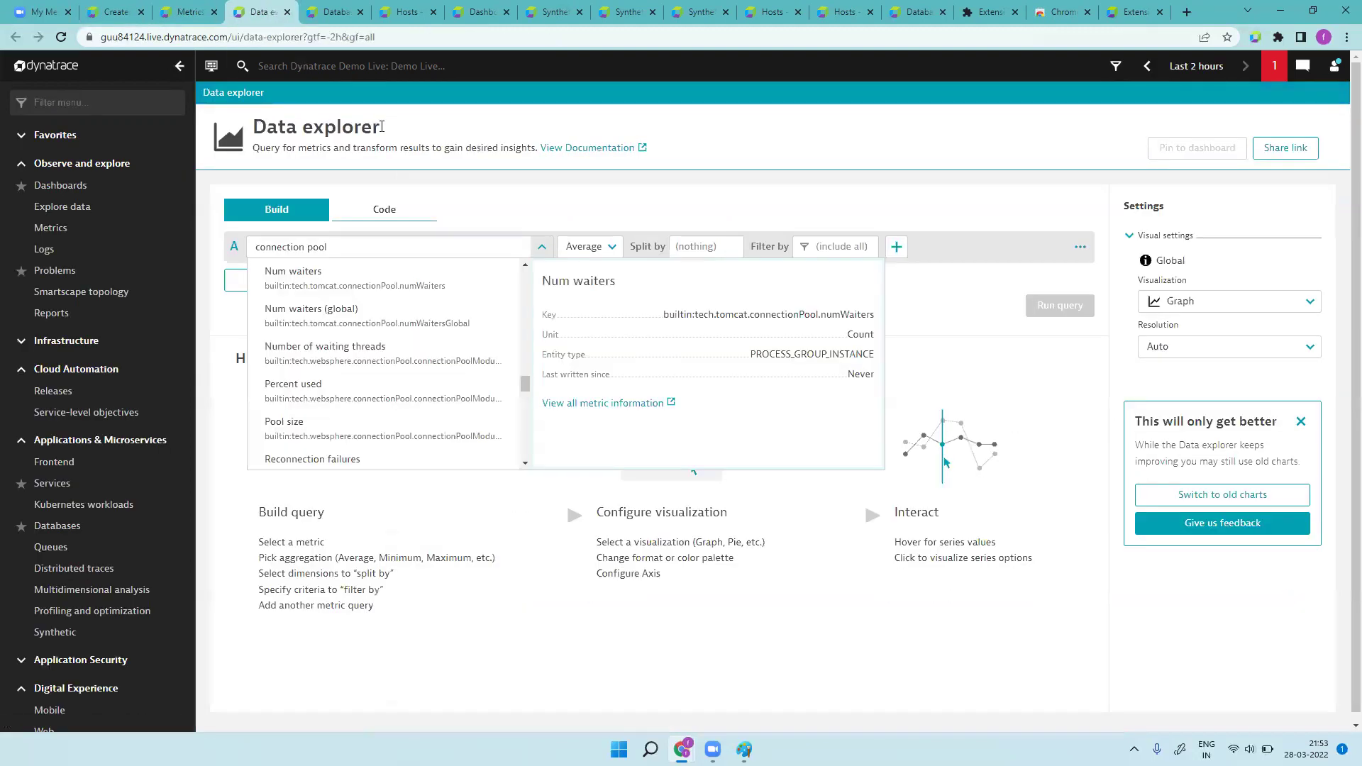
triple_click(409, 247)
key(BackSpace)
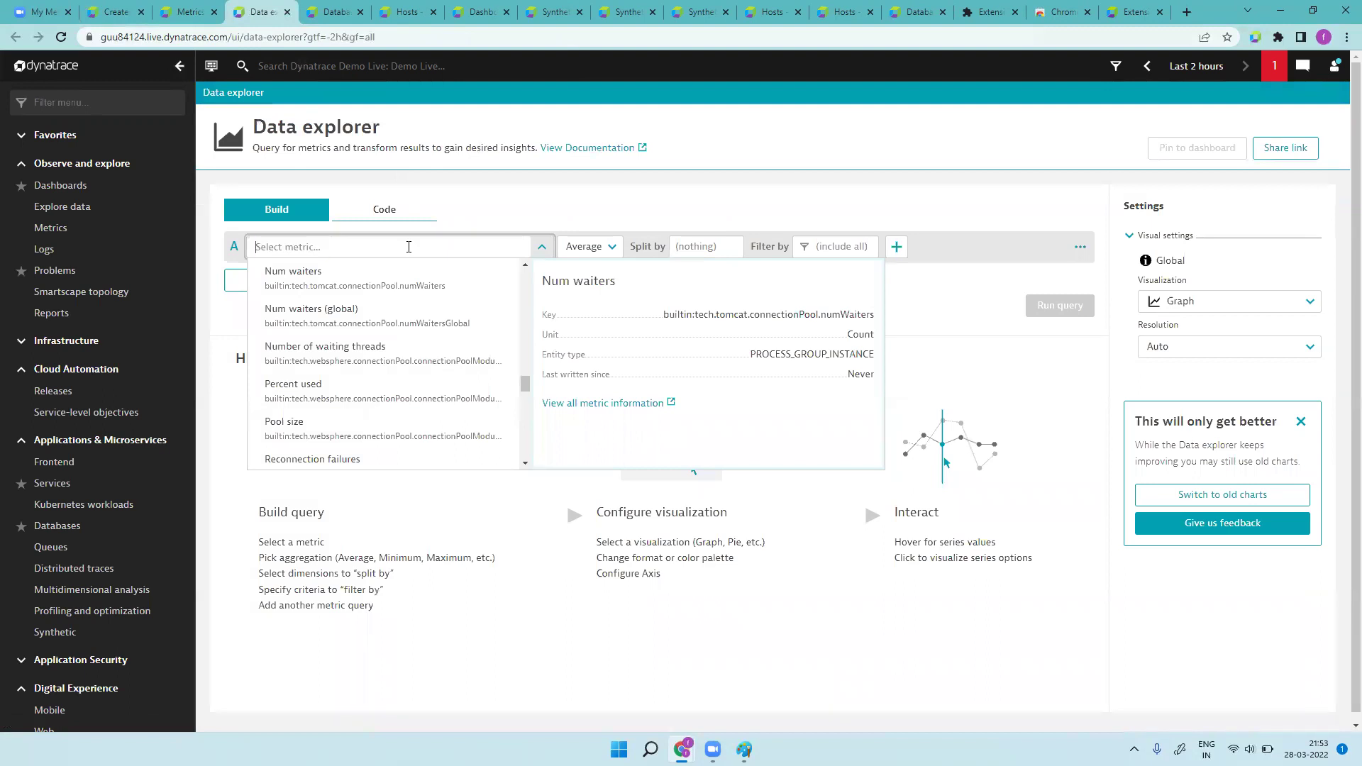
text(consum)
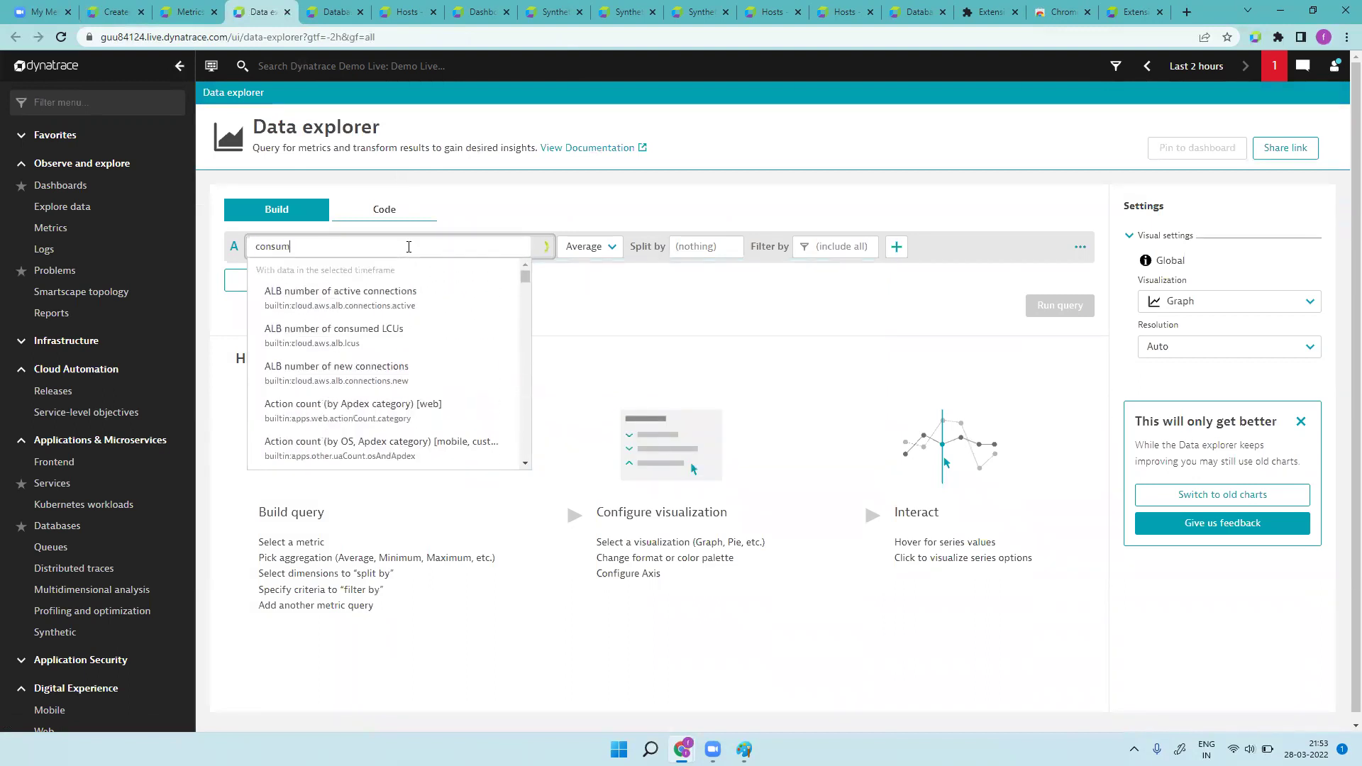
text(er )
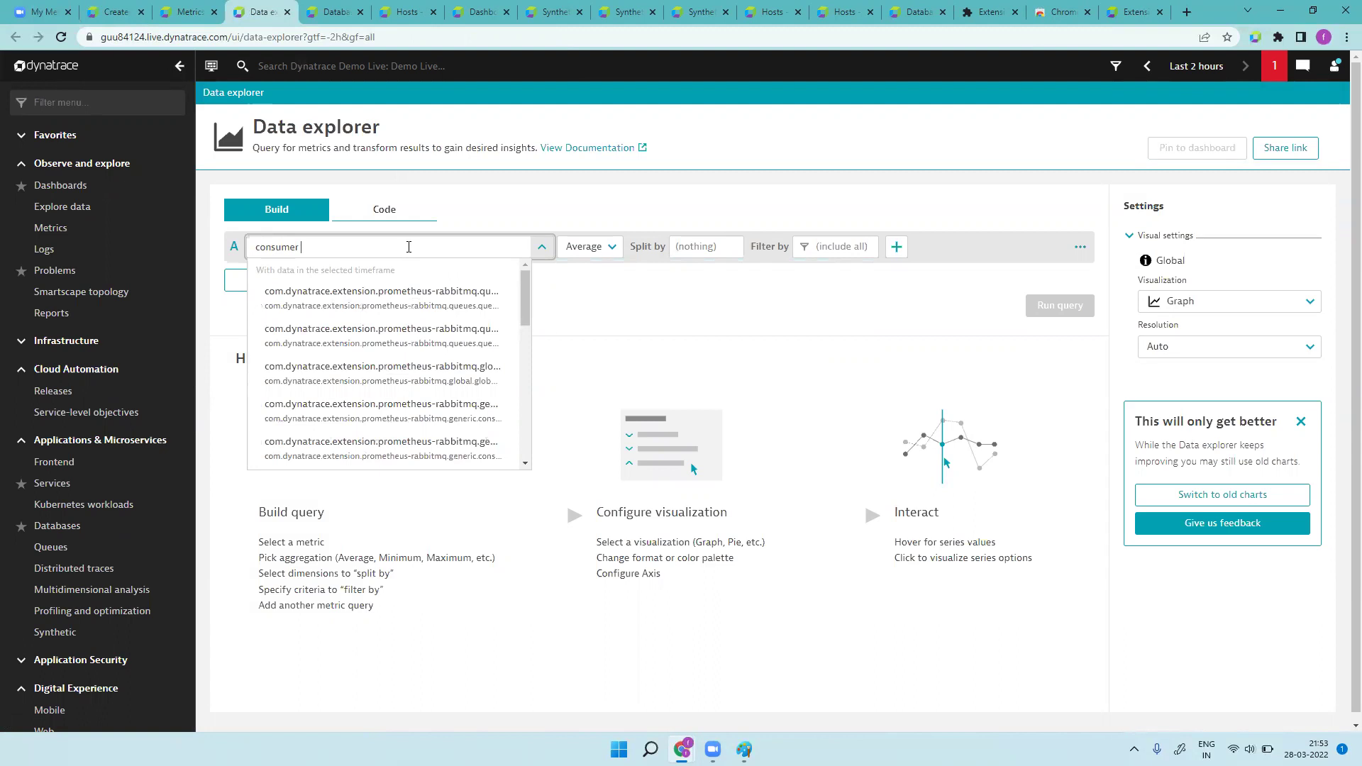
text(current)
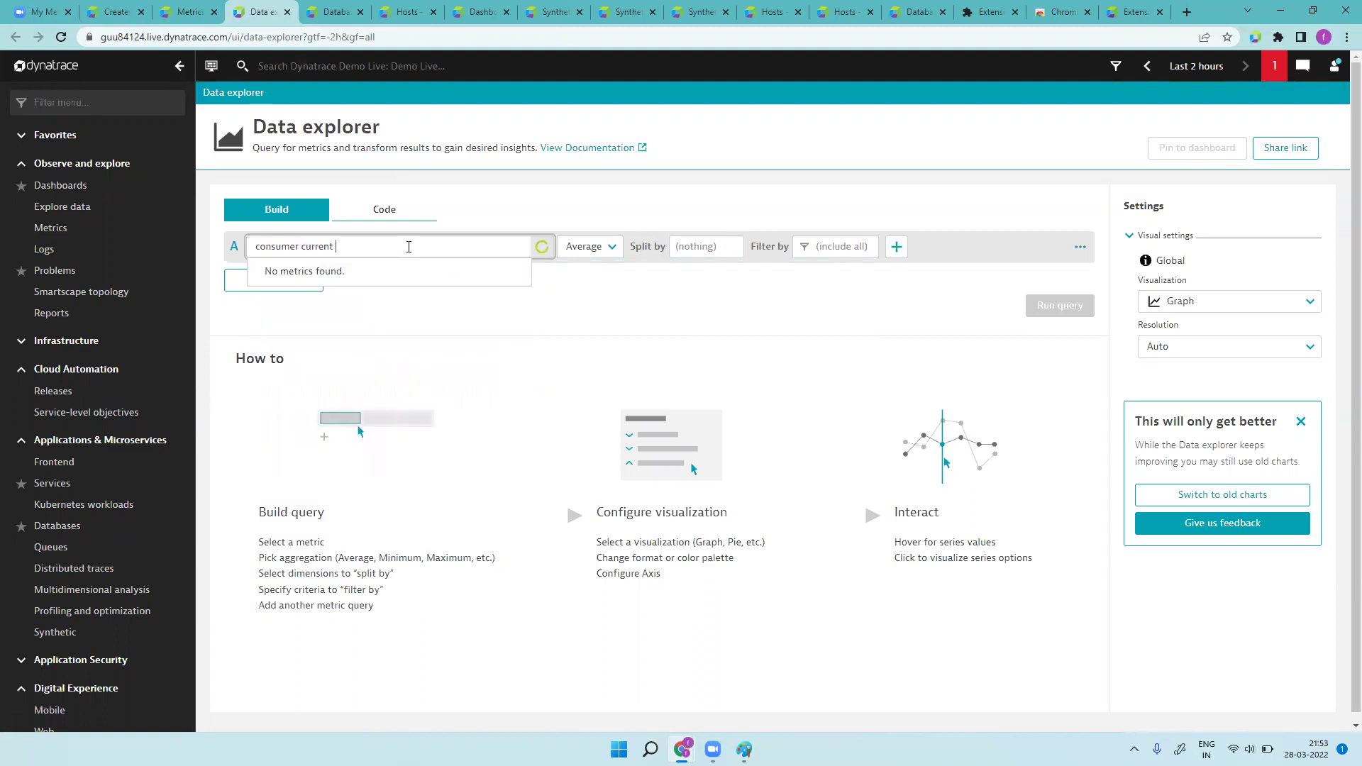
- Search the Data explorer's metrics for "consumer" and look through the matching metrics and their details
key(BackSpace)
key(BackSpace)
key(BackSpace)
key(BackSpace)
key(BackSpace)
key(BackSpace)
key(BackSpace)
key(BackSpace)
key(BackSpace)
key(BackSpace)
key(BackSpace)
key(BackSpace)
key(BackSpace)
key(BackSpace)
key(BackSpace)
key(BackSpace)
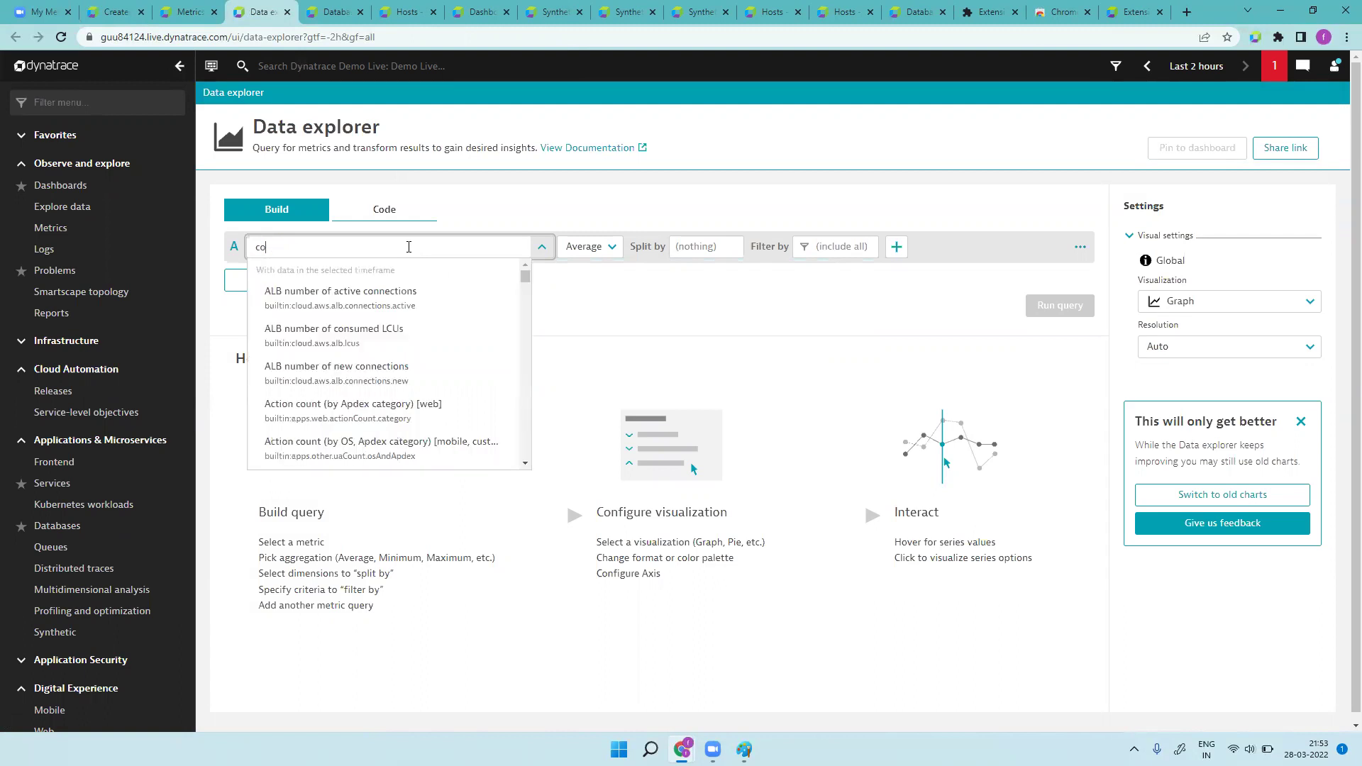
text(consu)
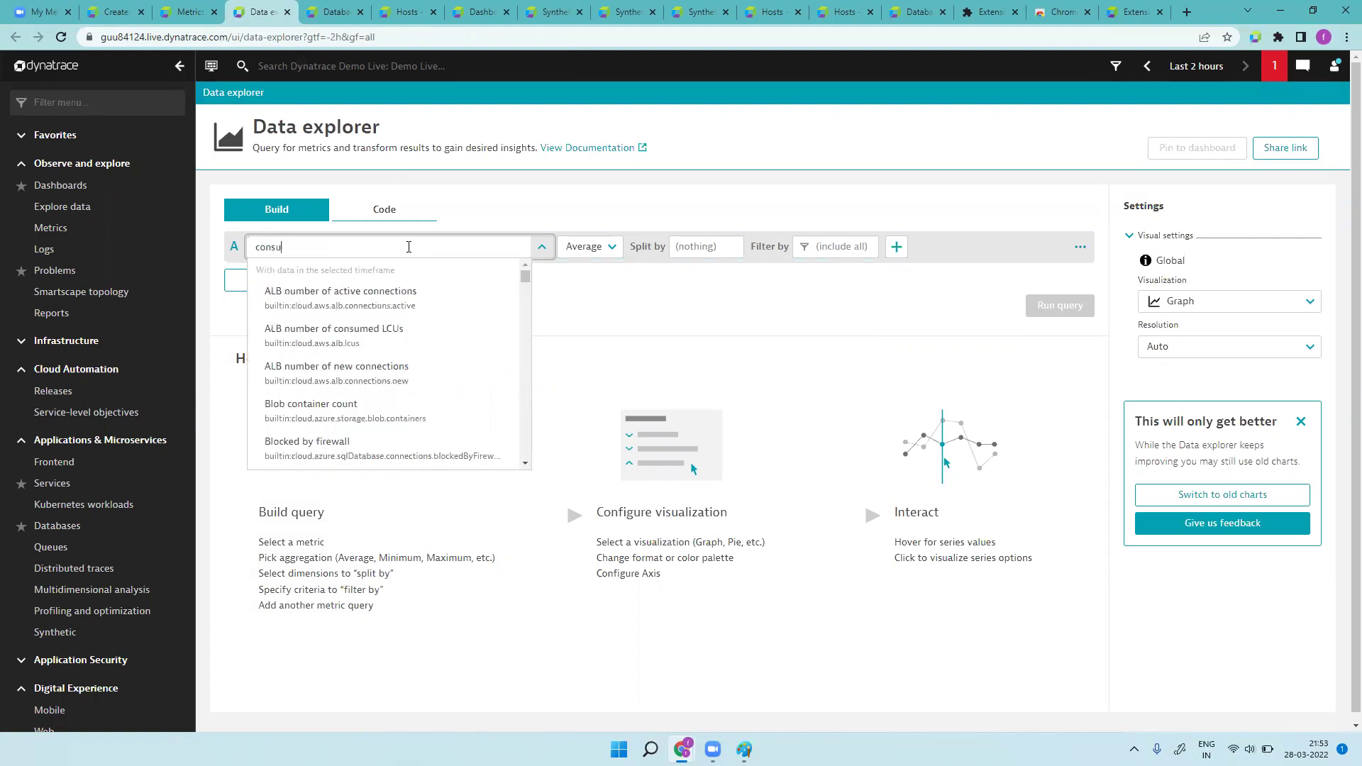
text(mer)
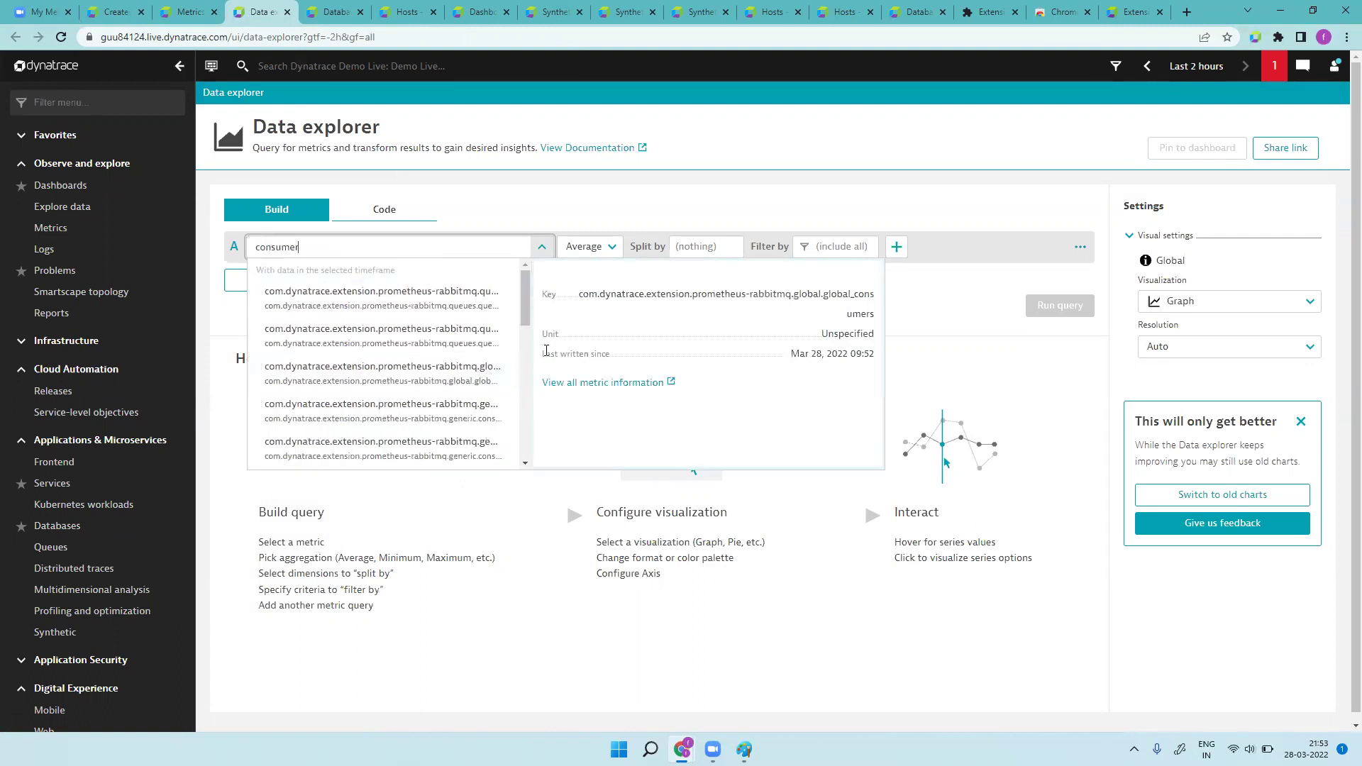
drag(525, 298, 527, 463)
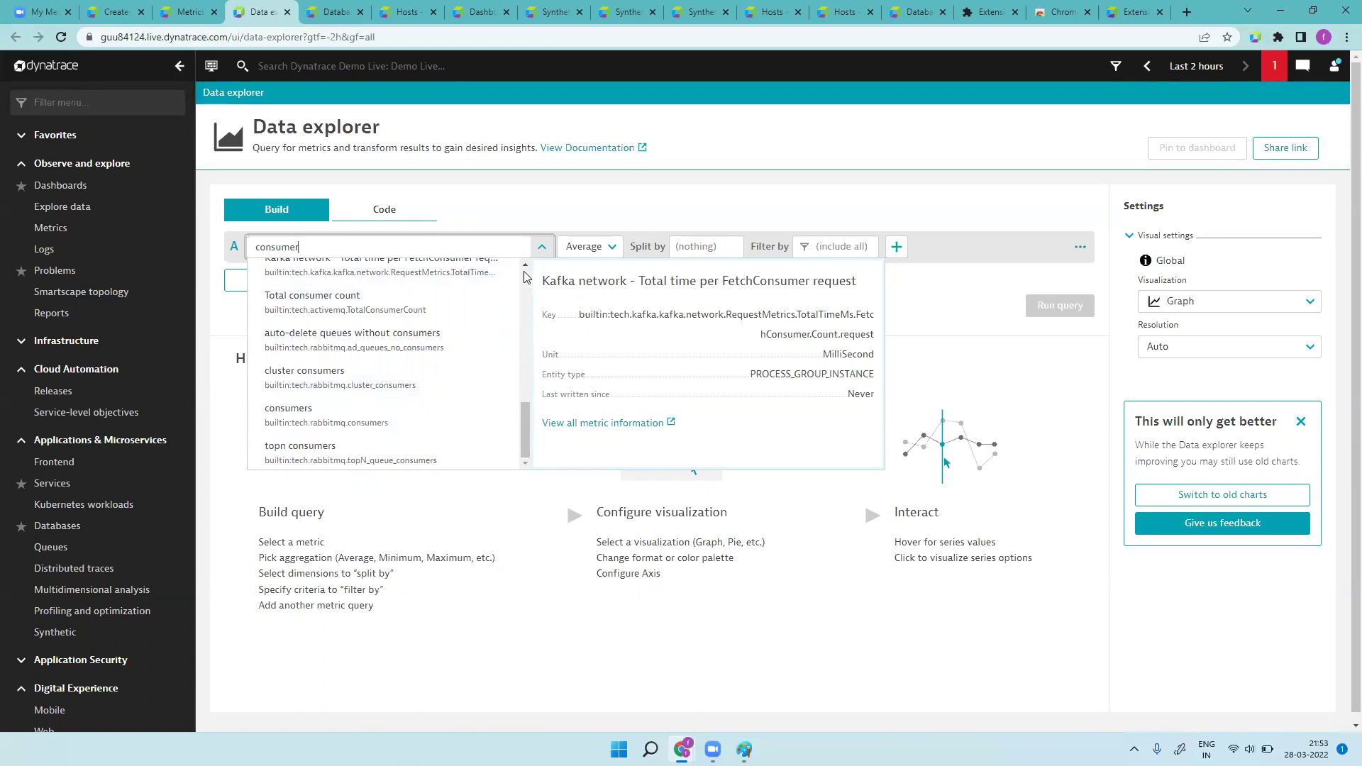
scroll(525, 273, up, 3)
scroll(525, 270, up, 2)
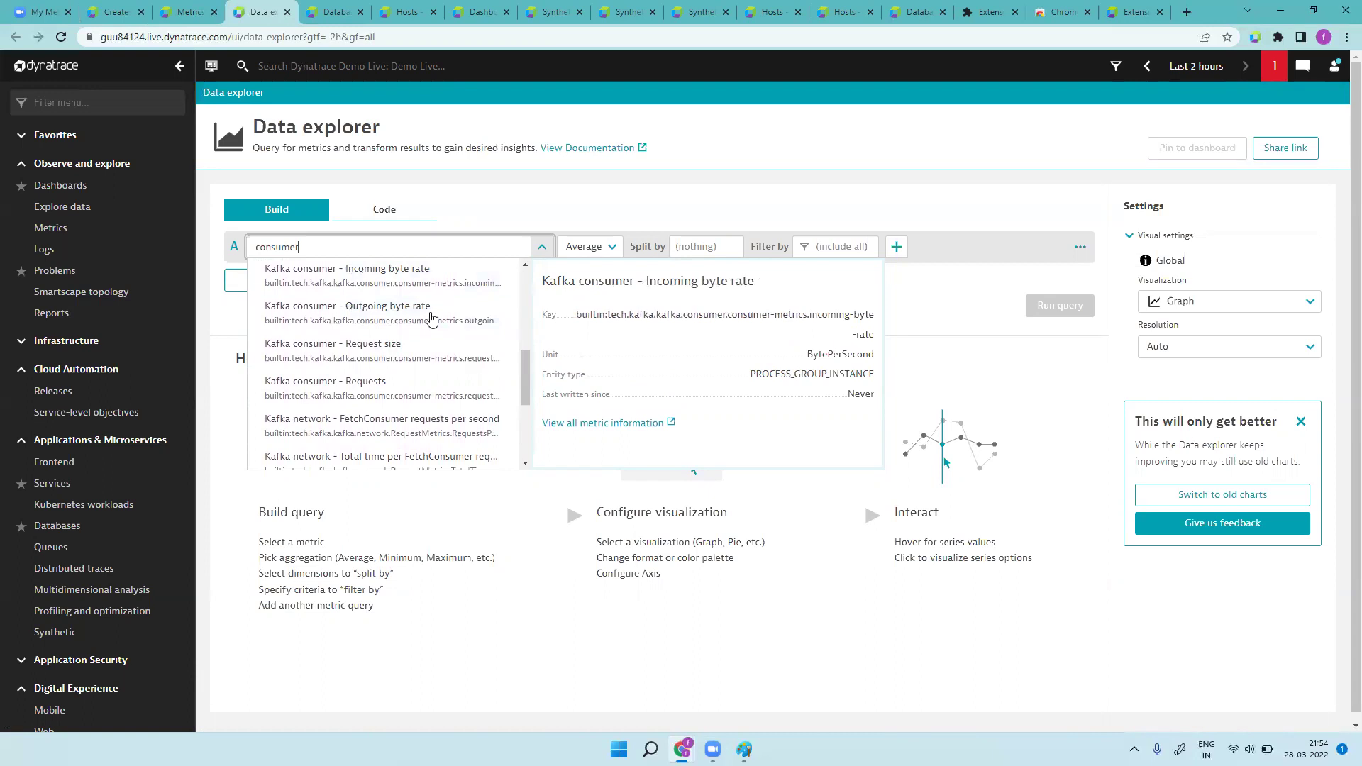
scroll(522, 271, up, 2)
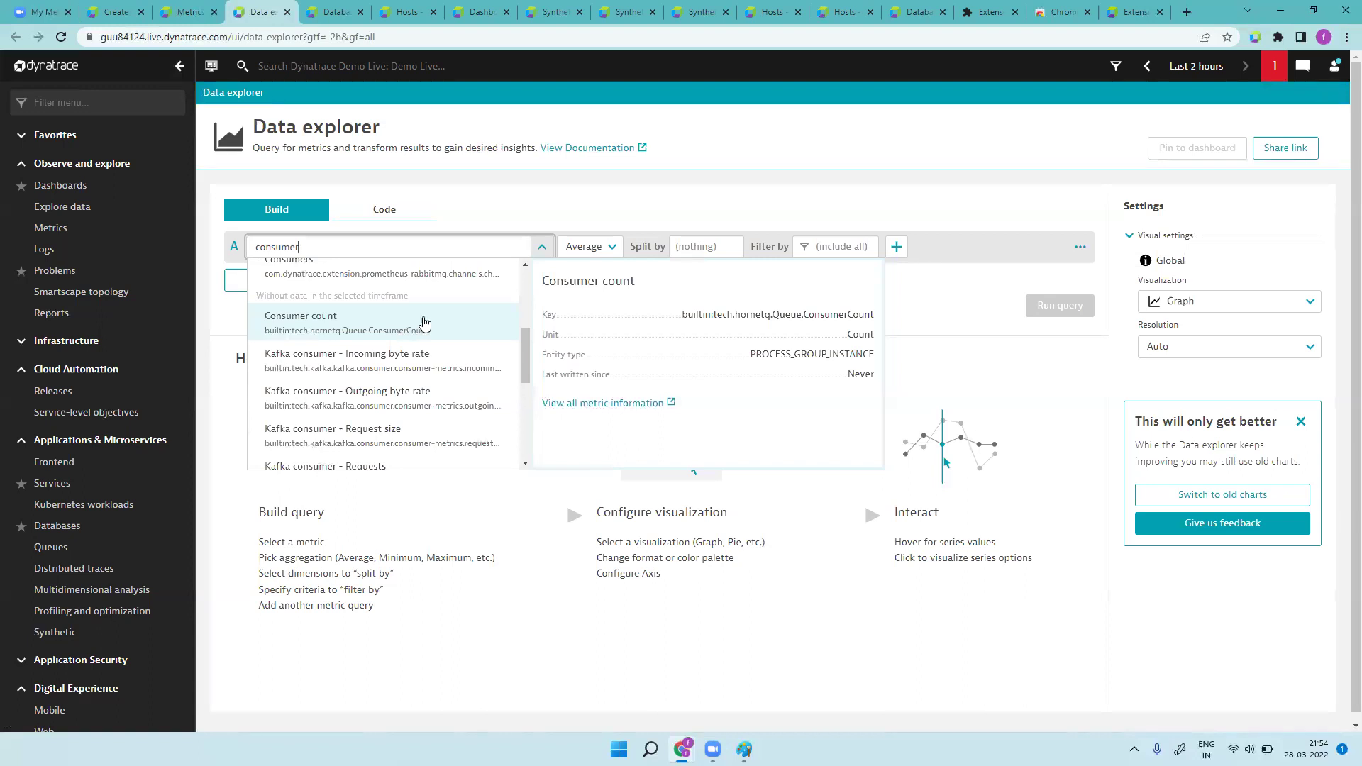
scroll(530, 273, up, 3)
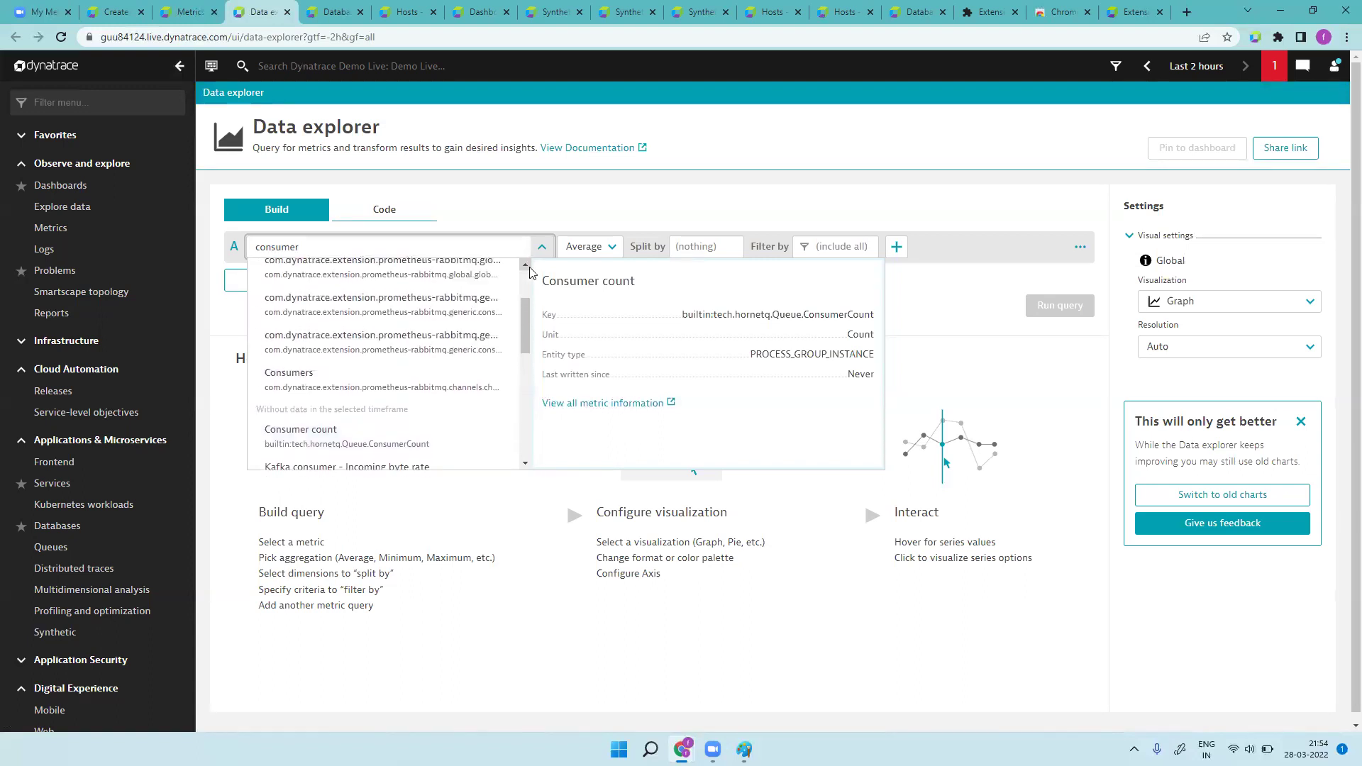
scroll(526, 362, down, 3)
scroll(526, 362, down, 4)
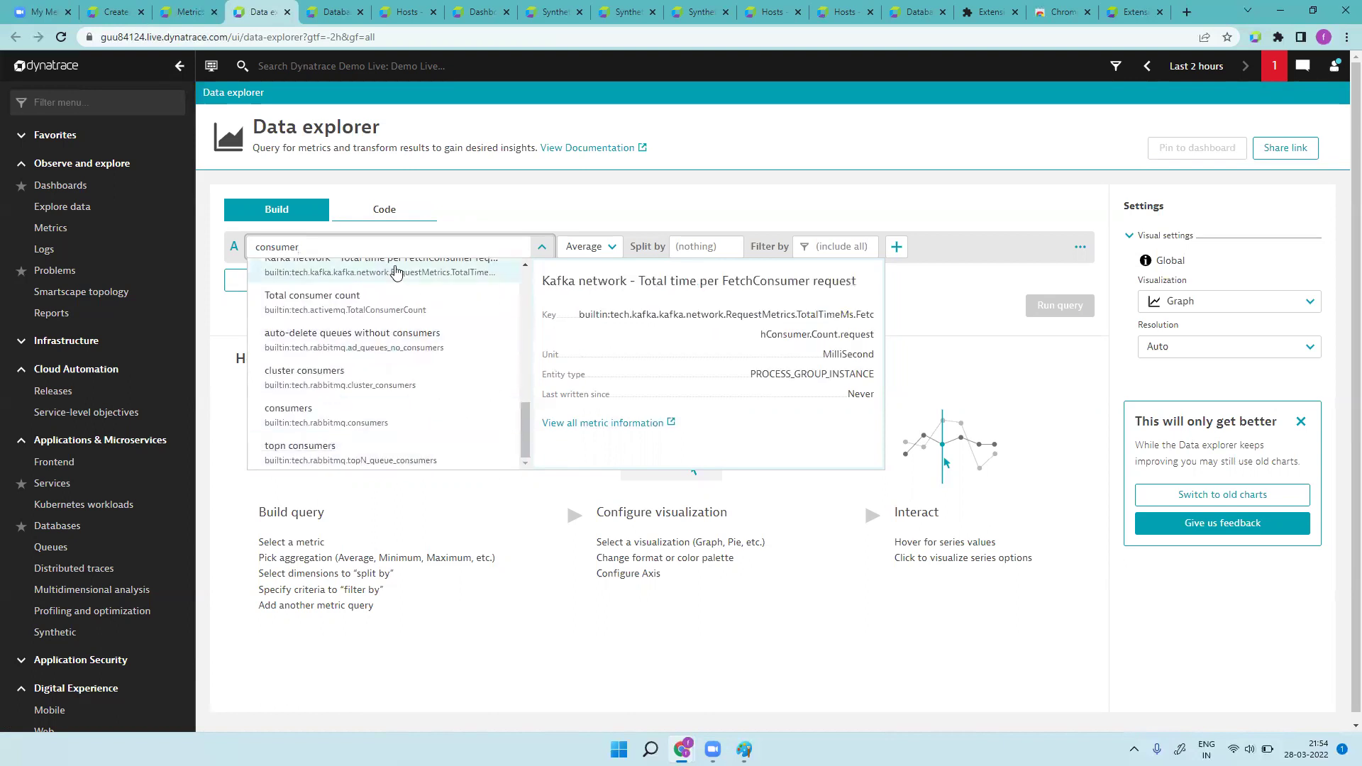
- Replace the Data explorer's metric search term with "message"
key(BackSpace)
key(BackSpace)
key(BackSpace)
key(BackSpace)
key(BackSpace)
key(BackSpace)
key(BackSpace)
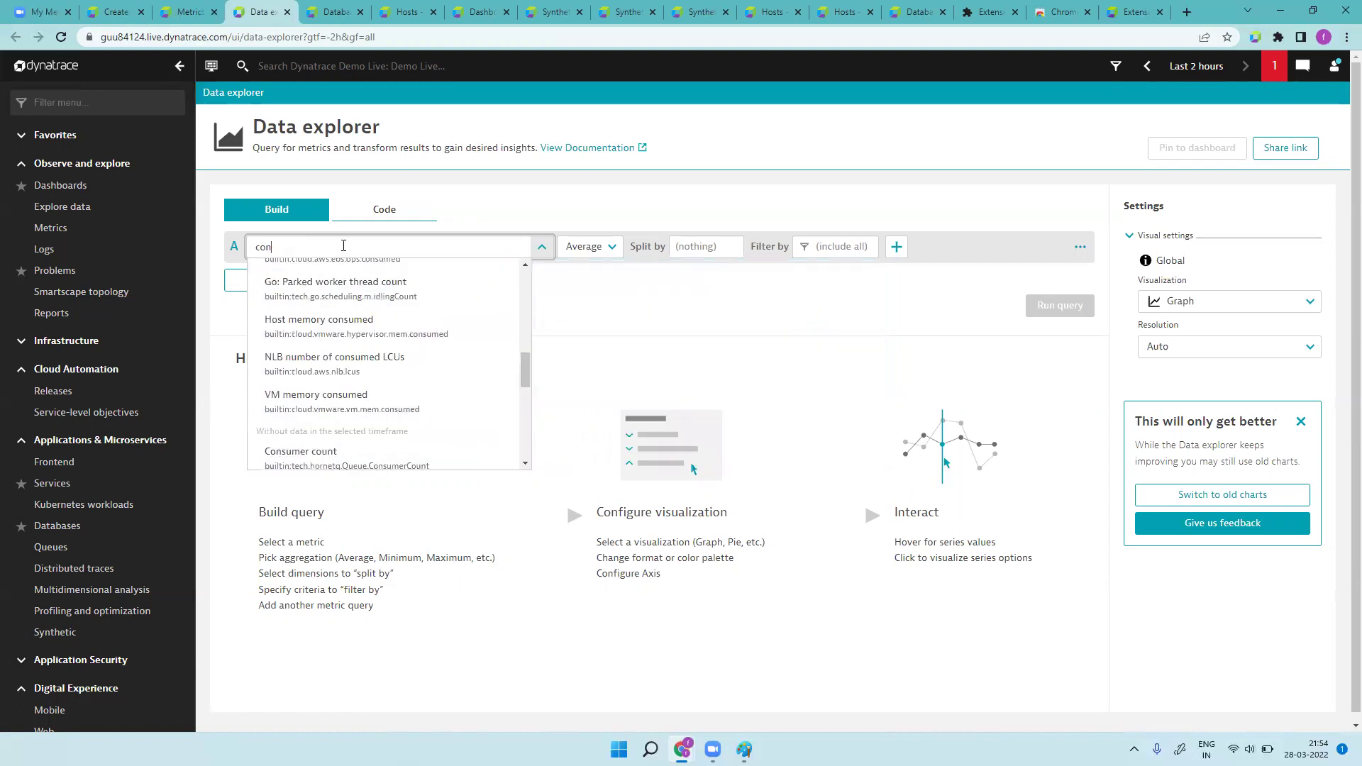
text(message)
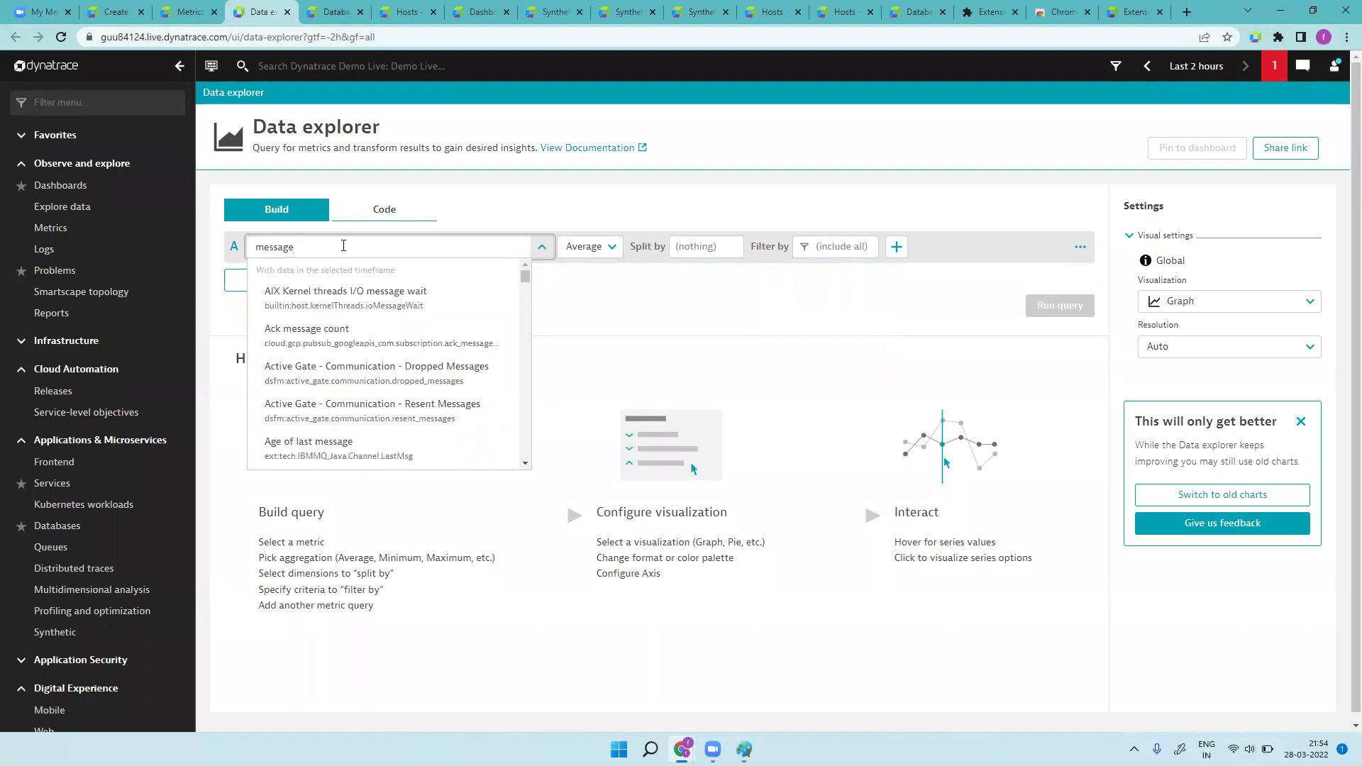
mouse_move(518, 286)
text(pe)
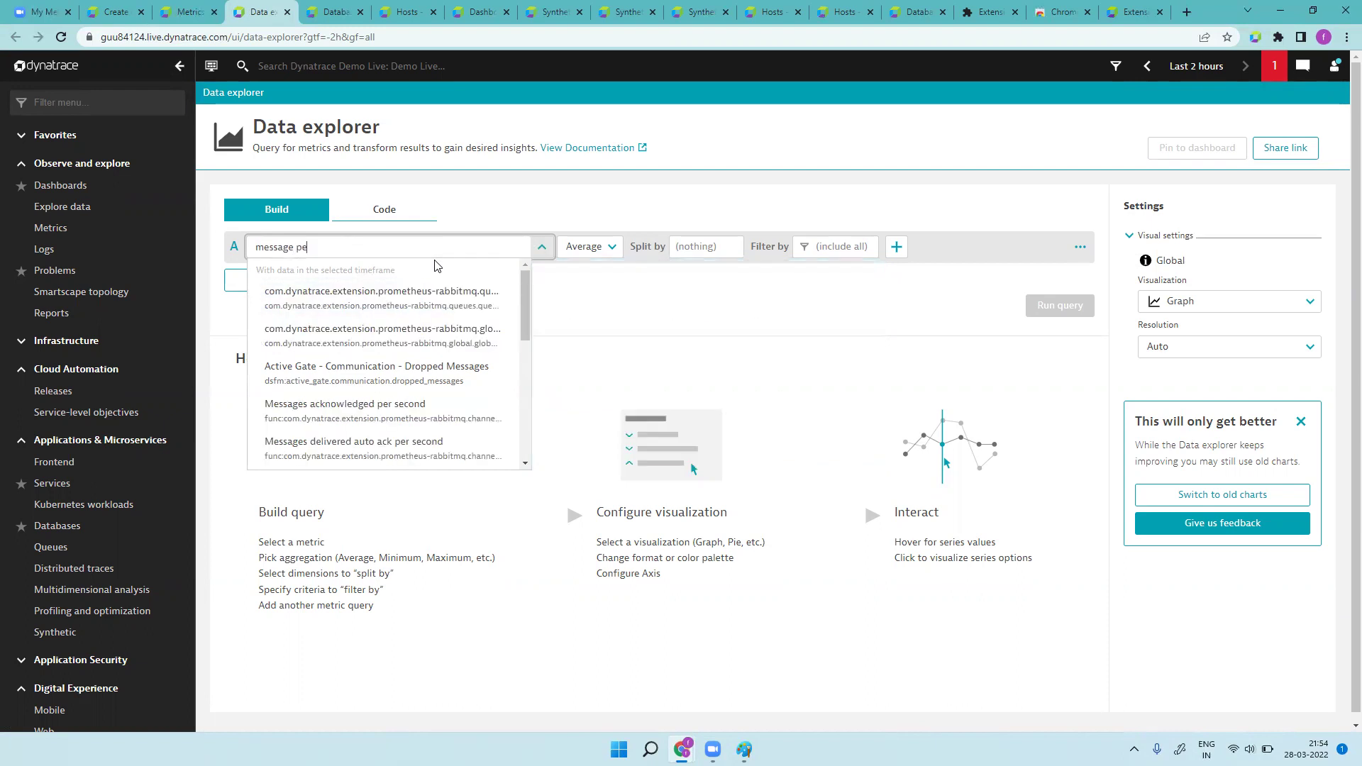
key(BackSpace)
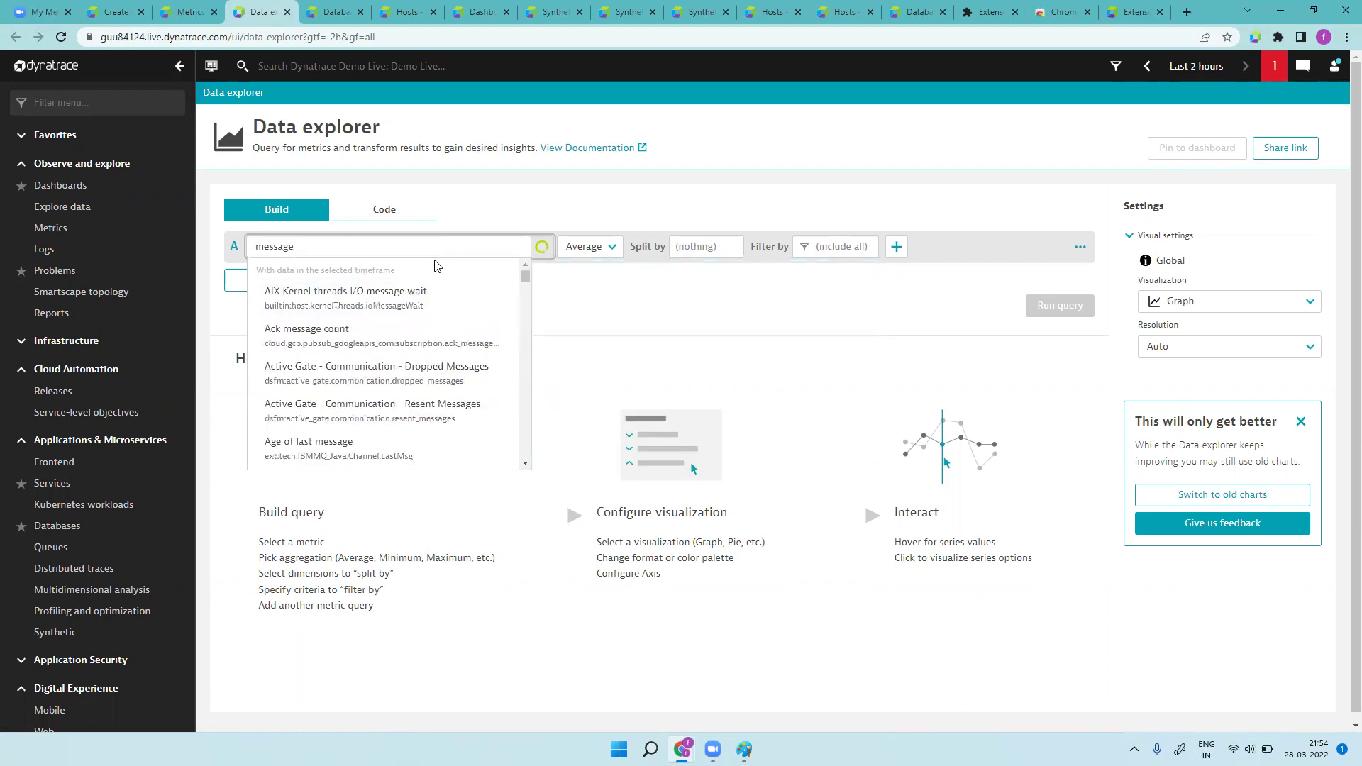
- Examine the message-related metrics in the list, checking both those with data and those without data in the timeframe
mouse_move(528, 311)
drag(524, 280, 519, 327)
scroll(519, 330, down, 1)
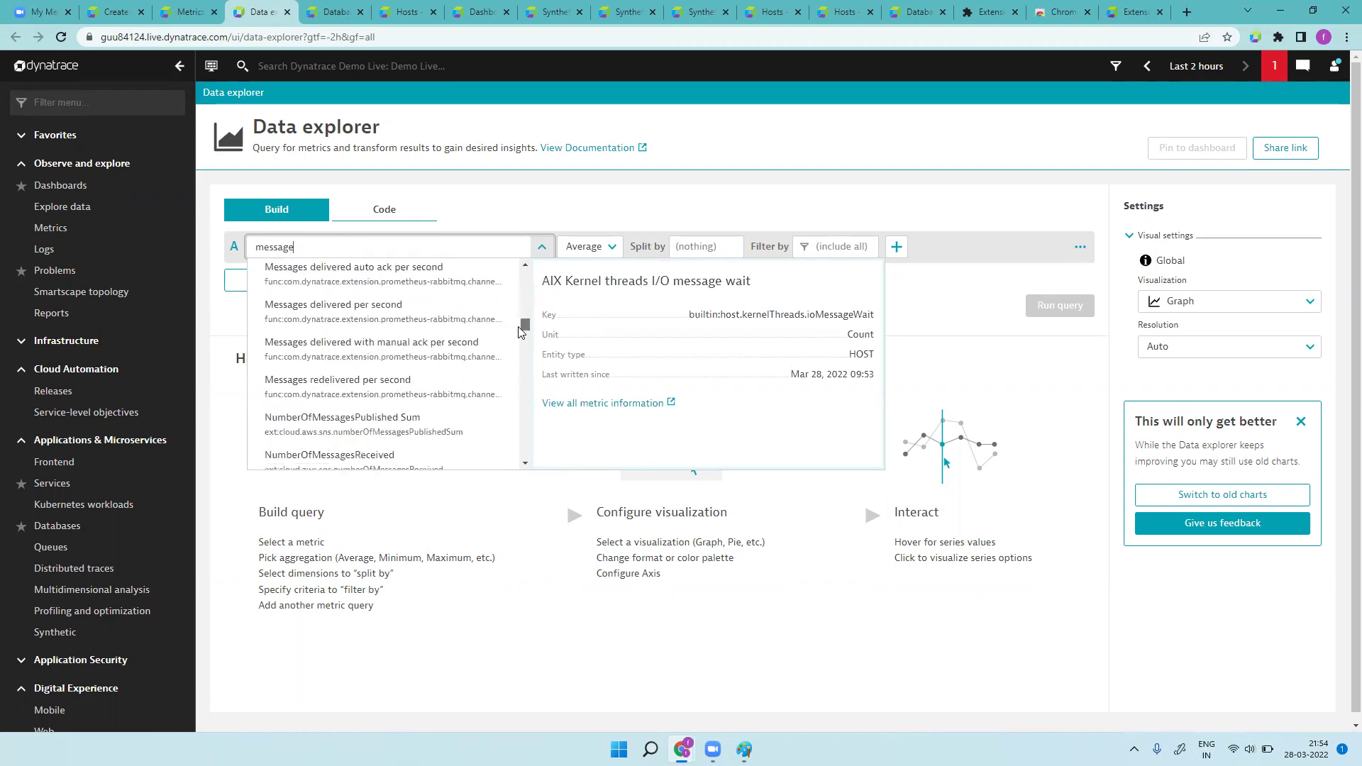
scroll(518, 330, down, 8)
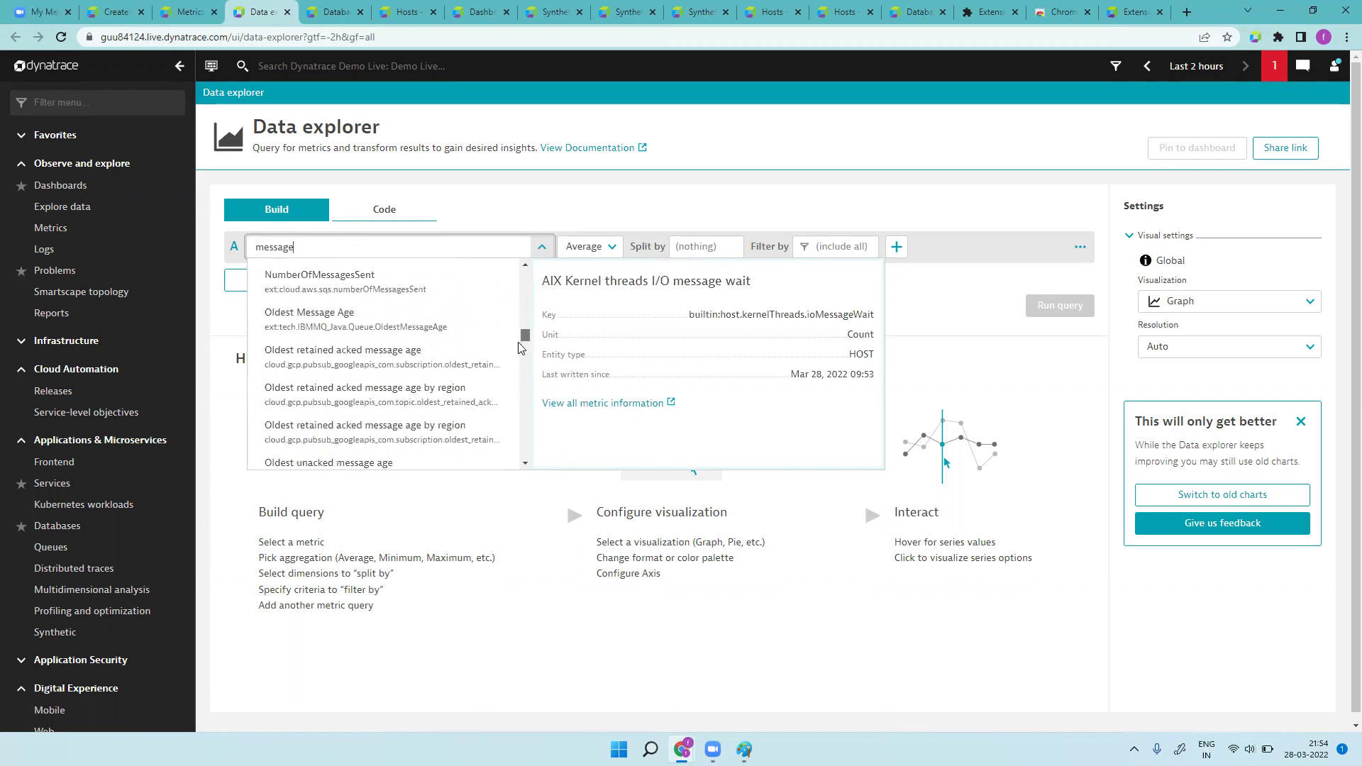
scroll(525, 419, down, 10)
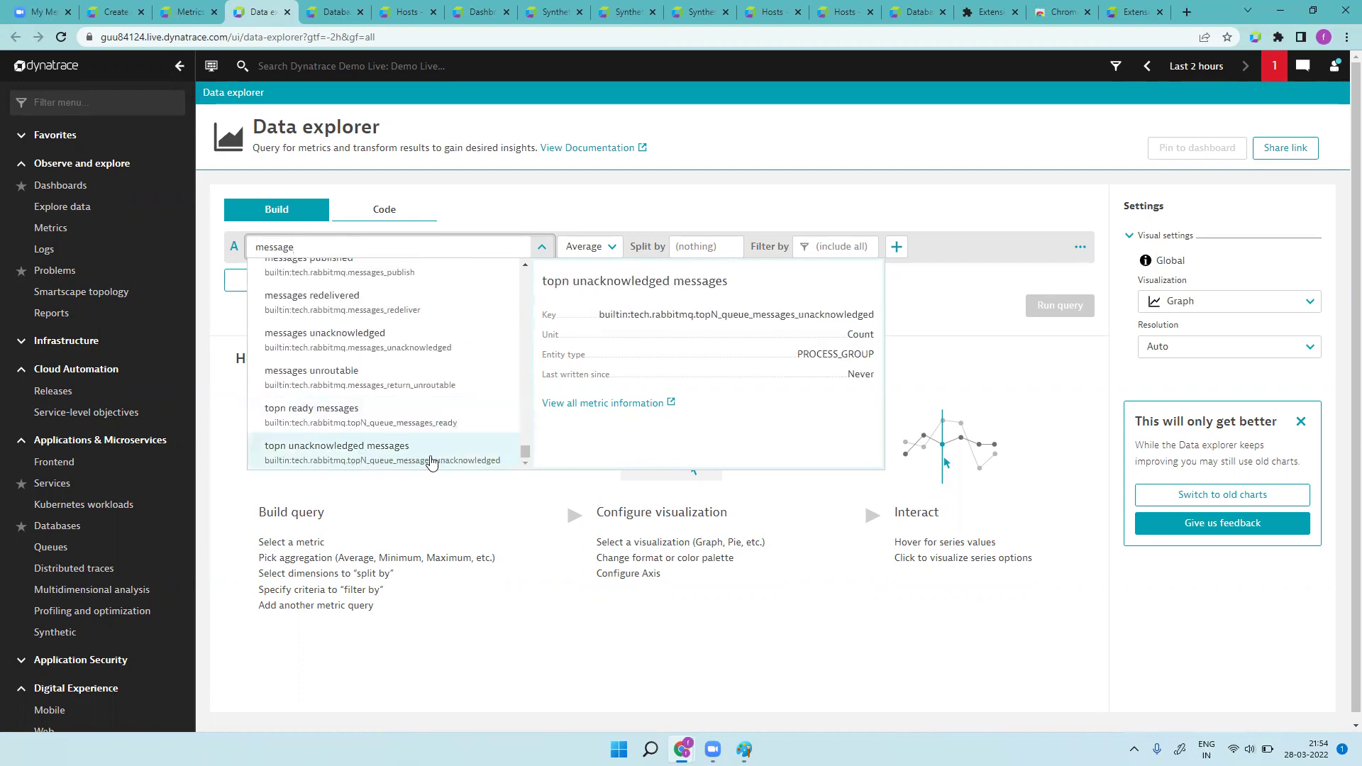
click(526, 265)
click(526, 265)
click(526, 265)
click(526, 266)
click(526, 266)
click(529, 268)
click(528, 268)
click(529, 268)
click(529, 268)
click(529, 268)
click(529, 268)
click(528, 268)
click(529, 269)
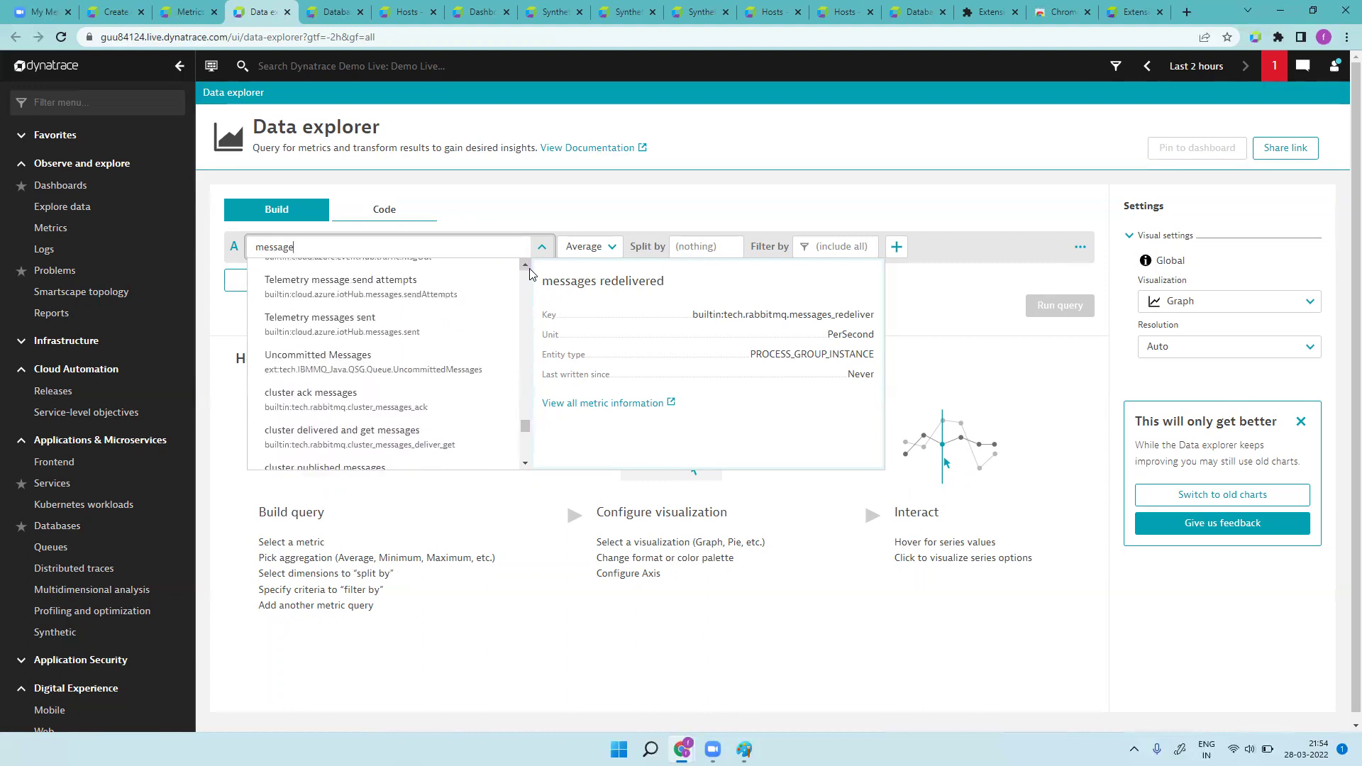
click(530, 269)
click(530, 270)
click(529, 270)
click(529, 270)
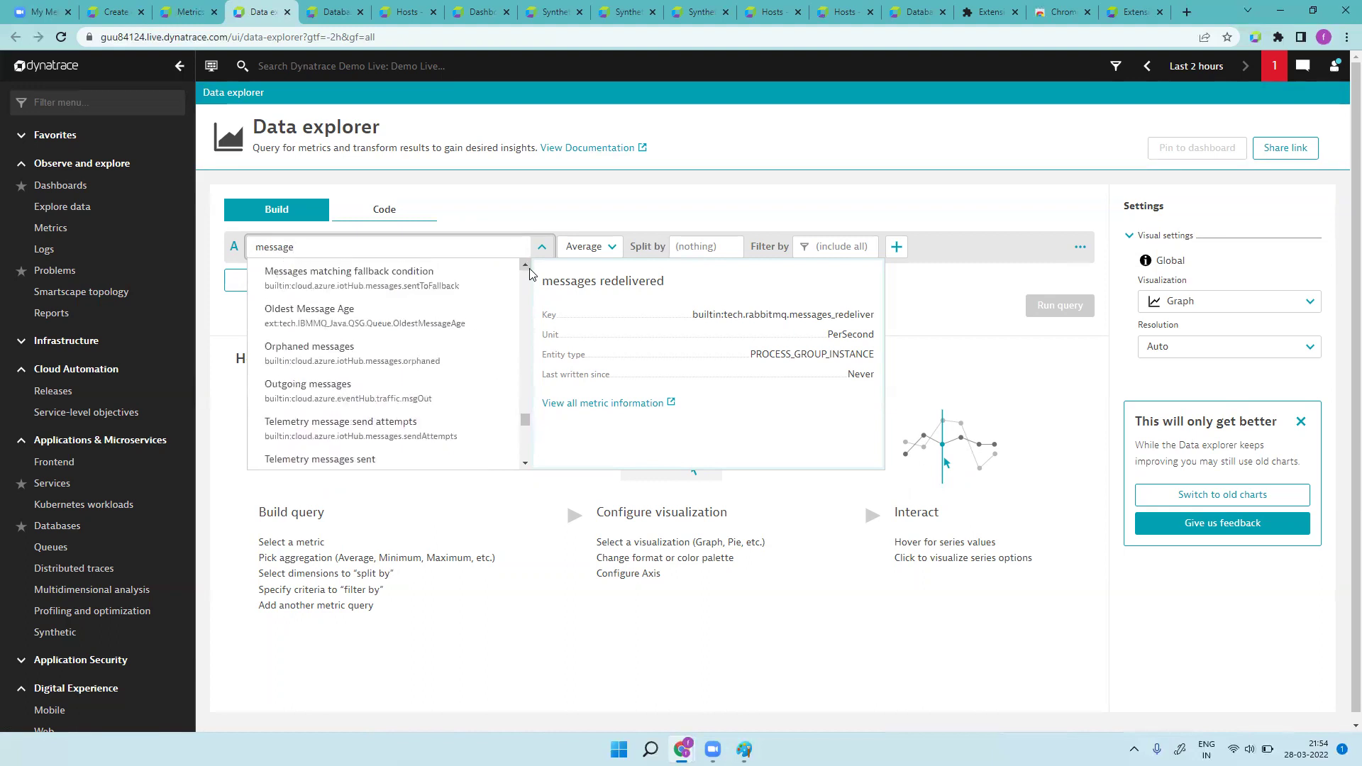
click(530, 270)
click(529, 269)
click(529, 269)
click(530, 270)
click(529, 270)
click(529, 269)
click(530, 269)
click(529, 269)
click(529, 270)
click(529, 270)
click(529, 270)
click(529, 270)
click(530, 269)
click(526, 265)
click(526, 265)
click(526, 265)
click(526, 264)
click(526, 264)
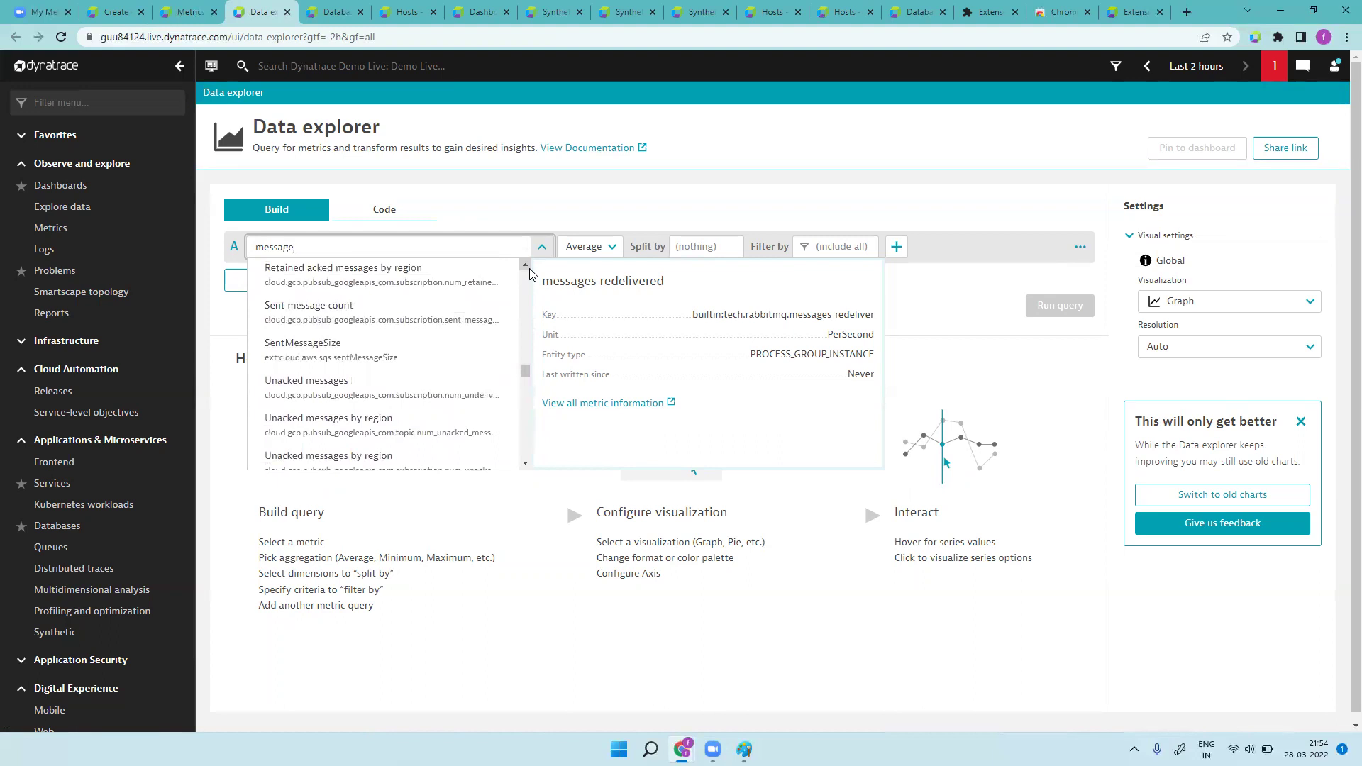
click(529, 270)
click(529, 269)
click(529, 270)
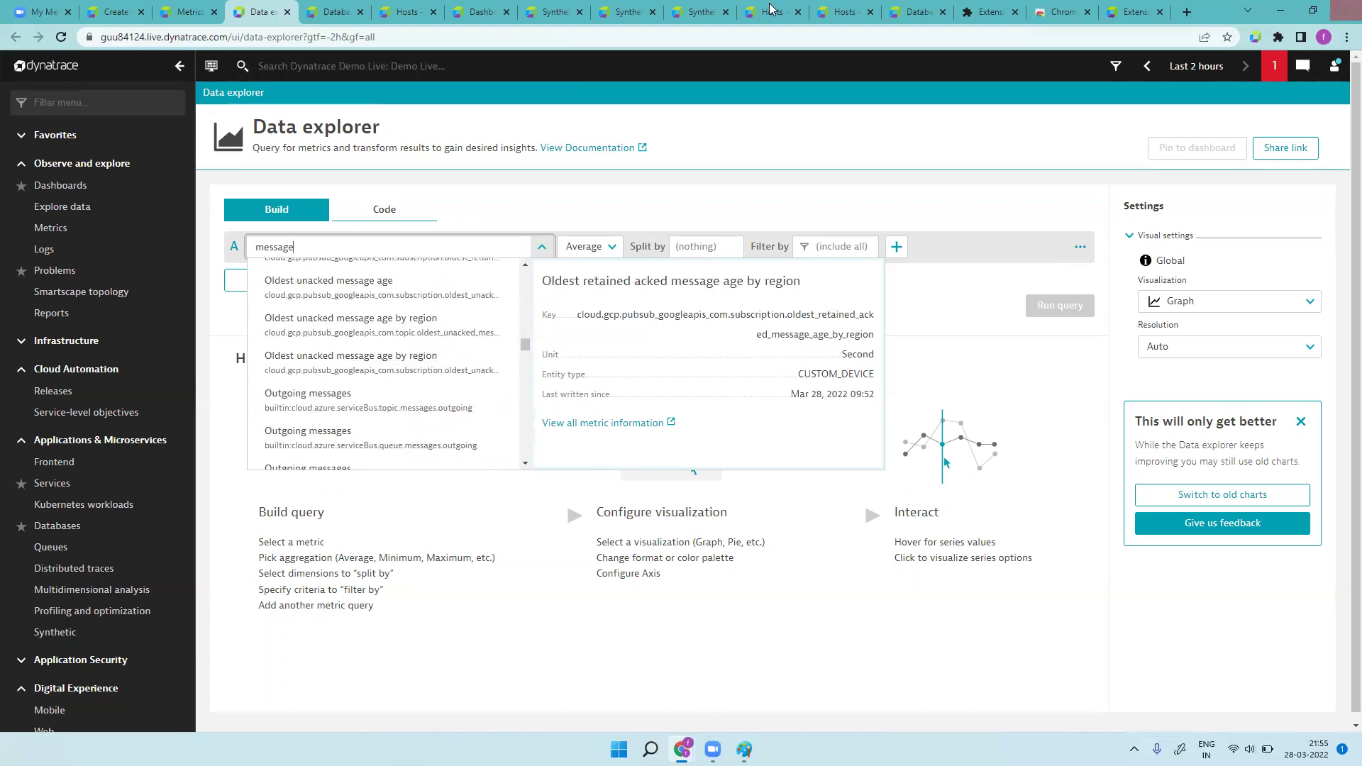
- Return to the extension page and display the custom extensions list under Monitored technologies
click(114, 12)
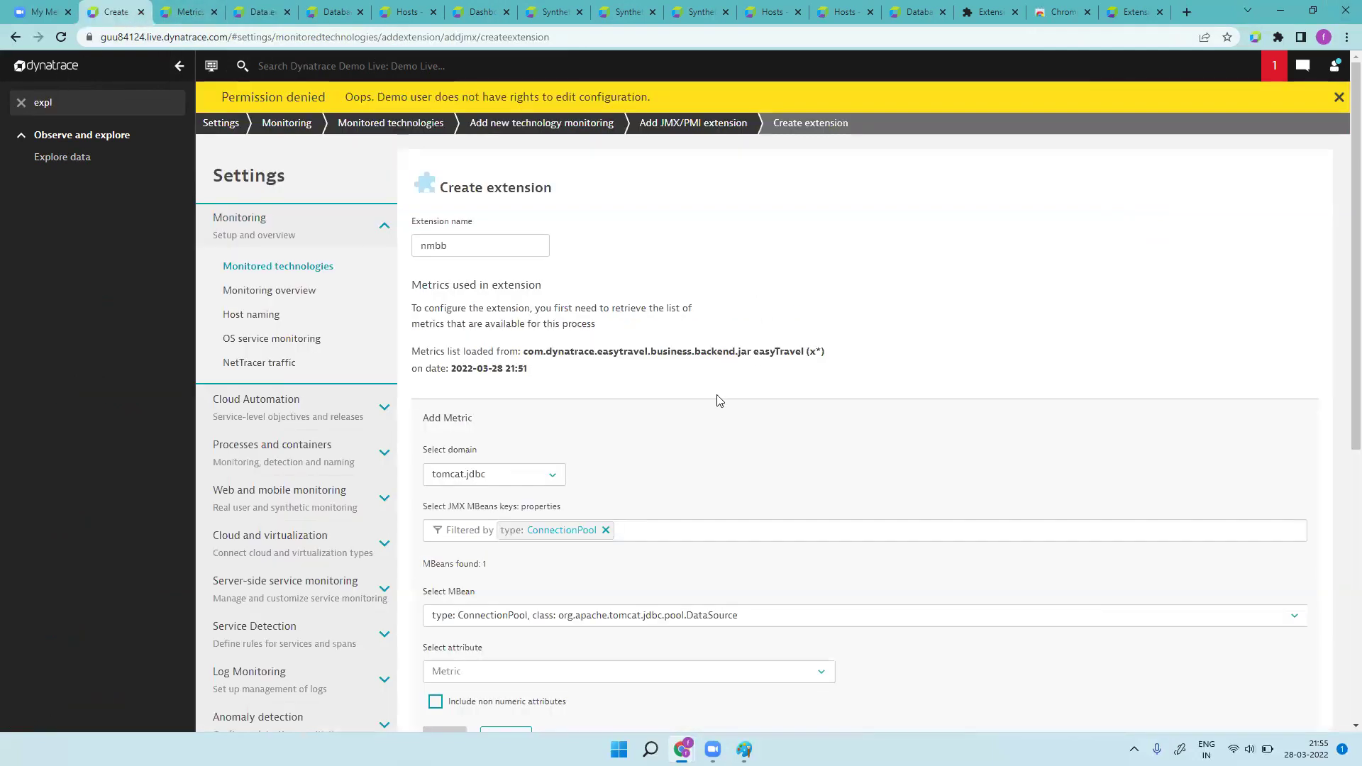
click(305, 268)
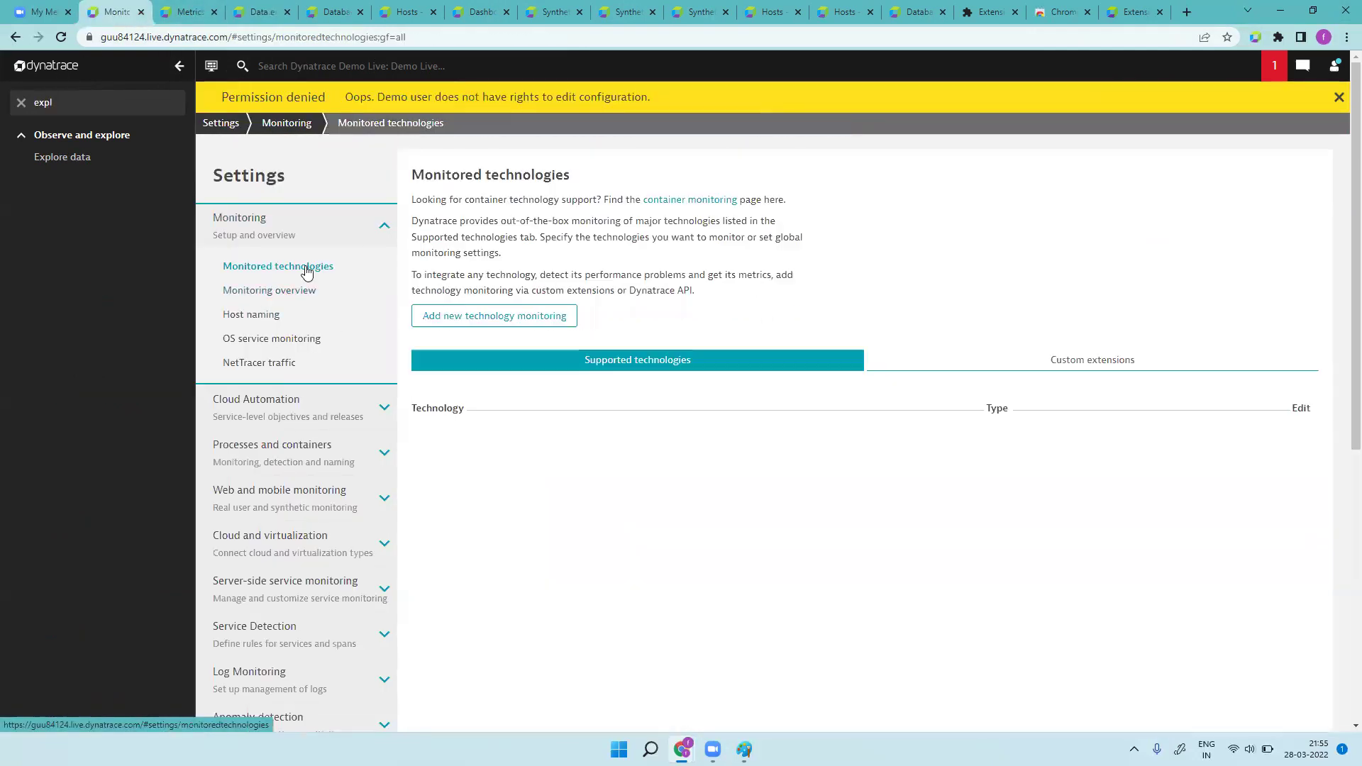
click(1095, 366)
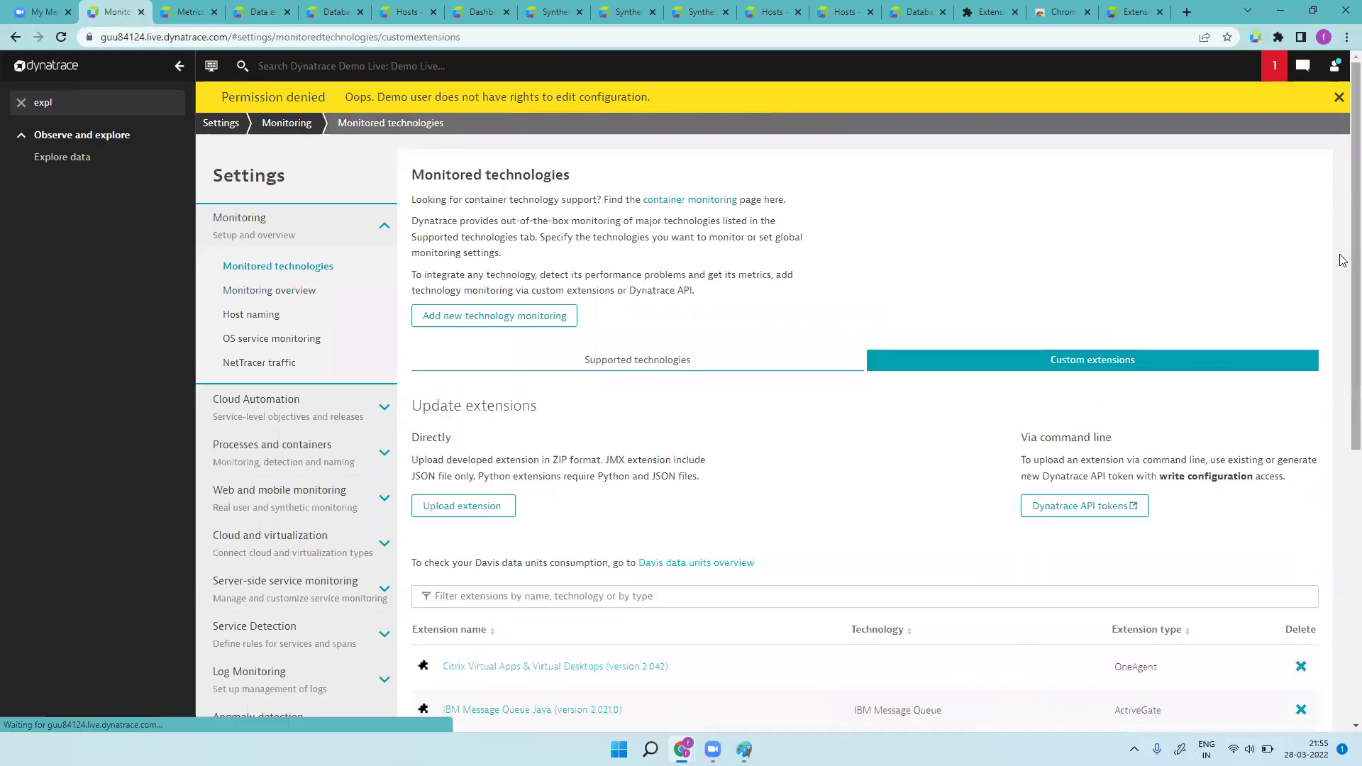
drag(1356, 226, 1187, 458)
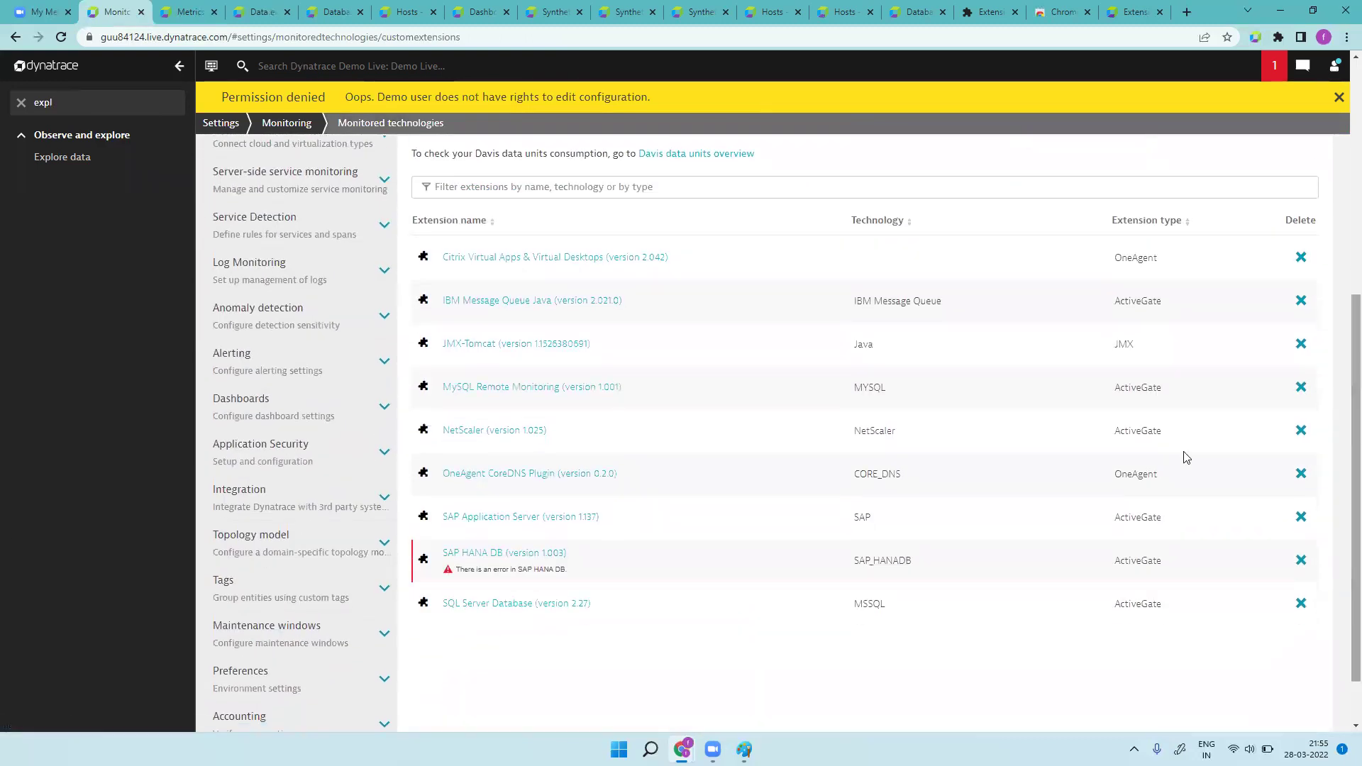
- Open the MySQL Remote Monitoring extension and page through its list of metrics up to page 4
click(524, 393)
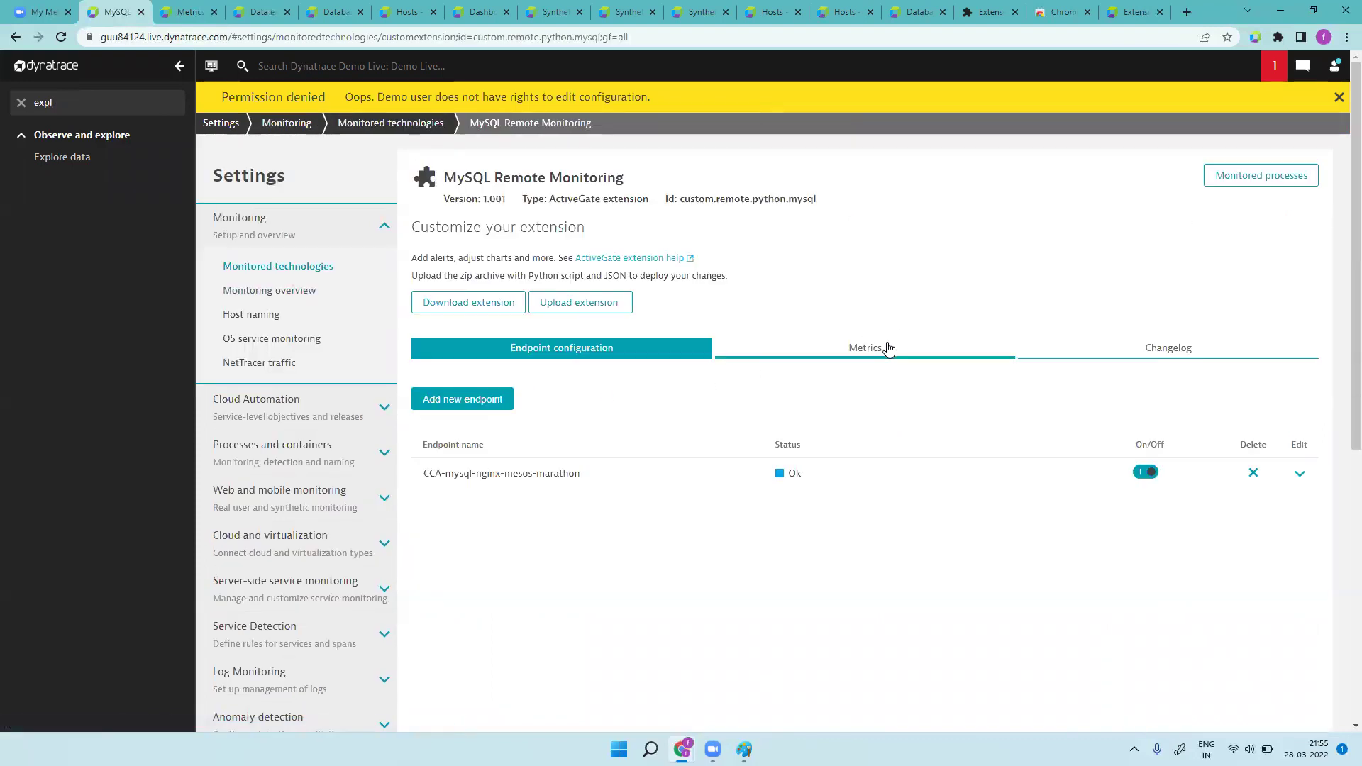
click(866, 347)
scroll(1341, 282, down, 2)
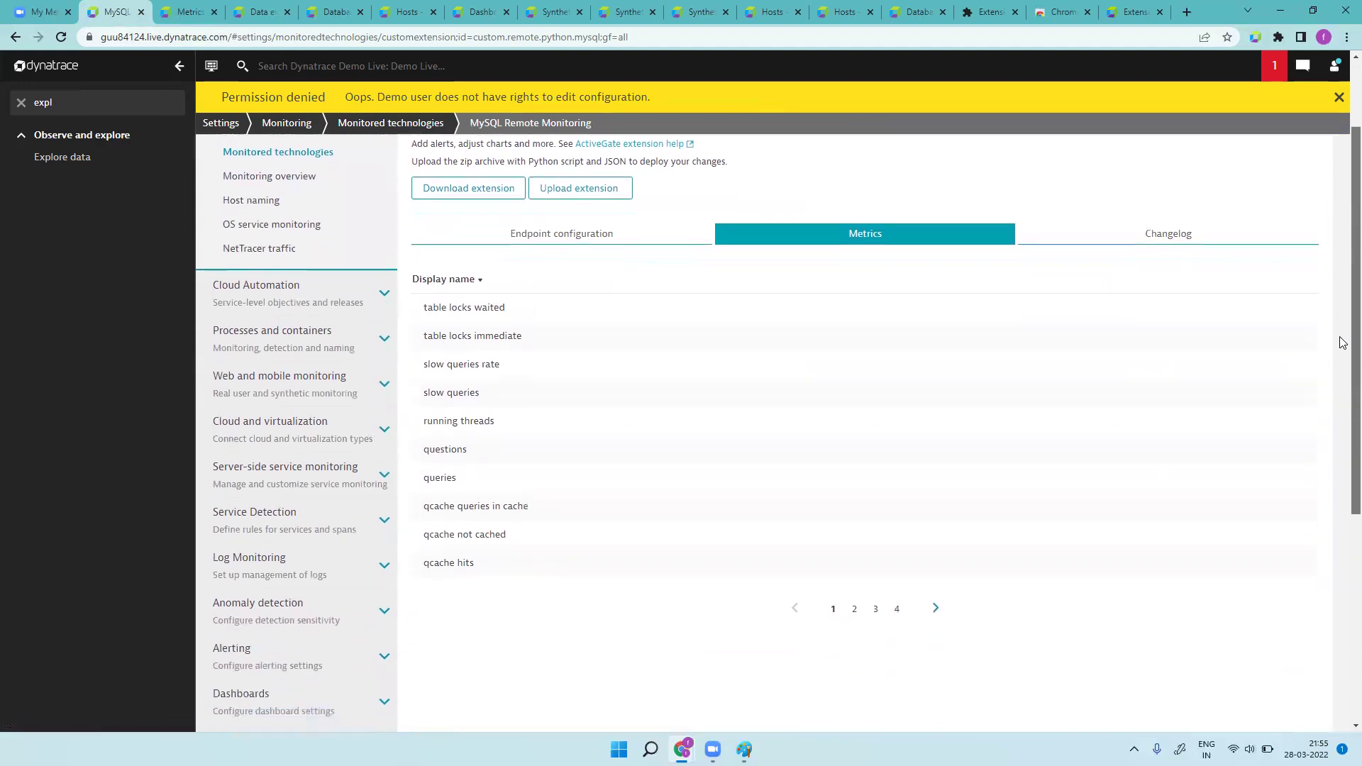
drag(423, 309, 483, 564)
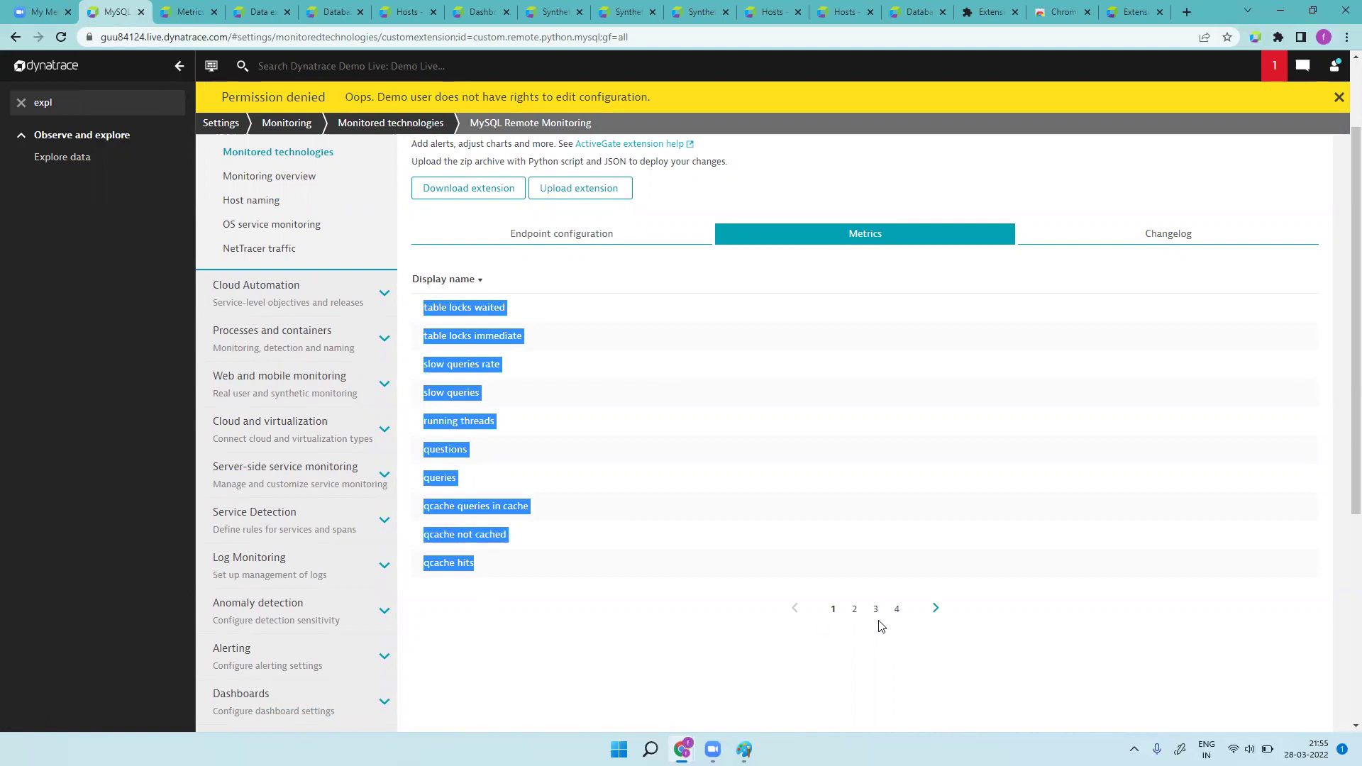
click(855, 611)
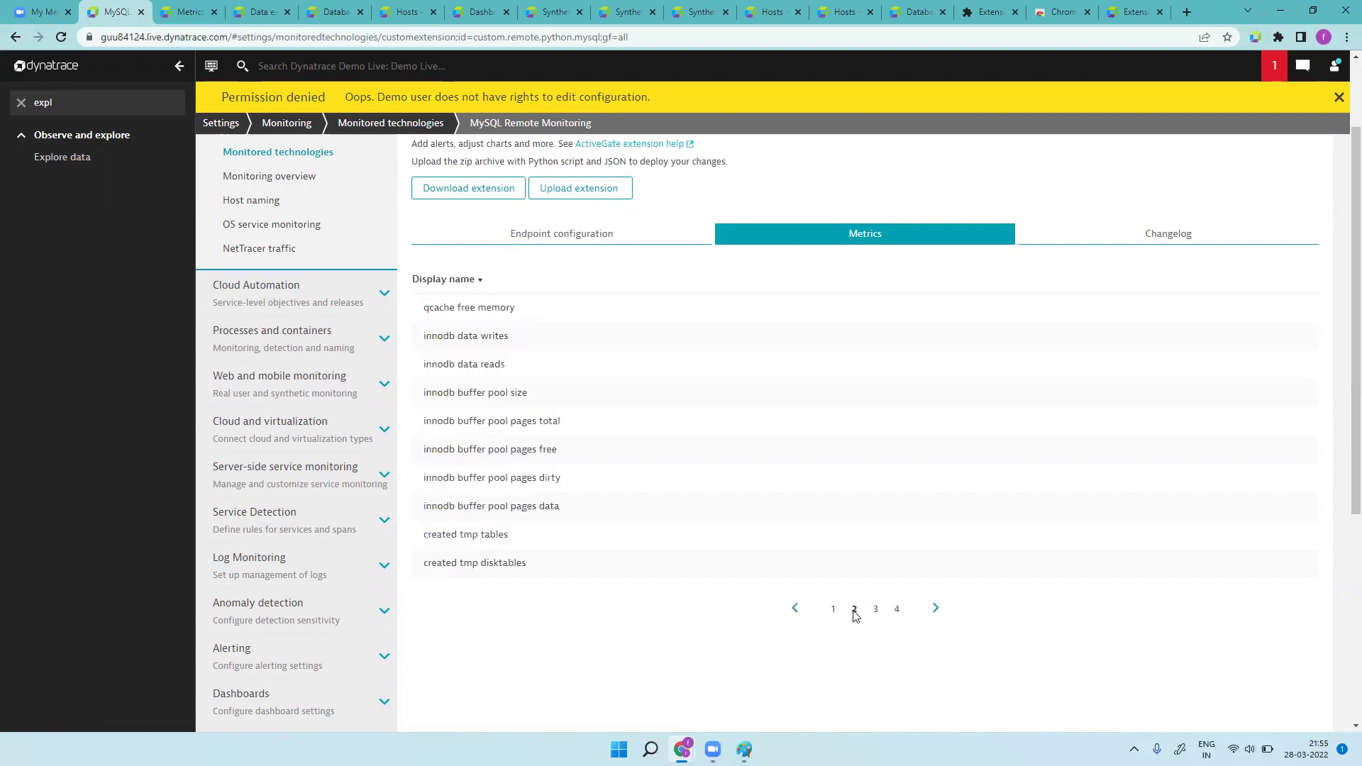
click(877, 611)
click(898, 611)
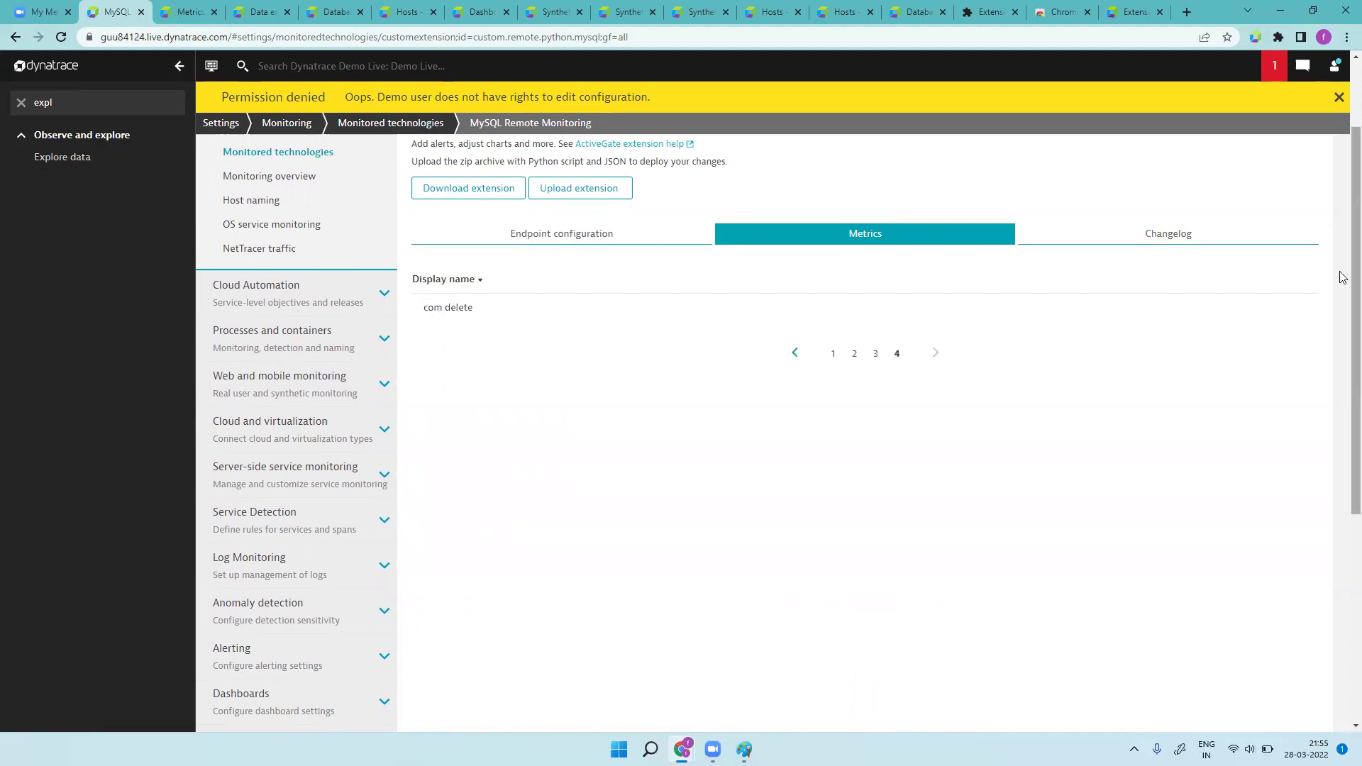
- Download the MySQL Remote Monitoring extension package and highlight its extension type
scroll(1343, 205, up, 2)
click(478, 306)
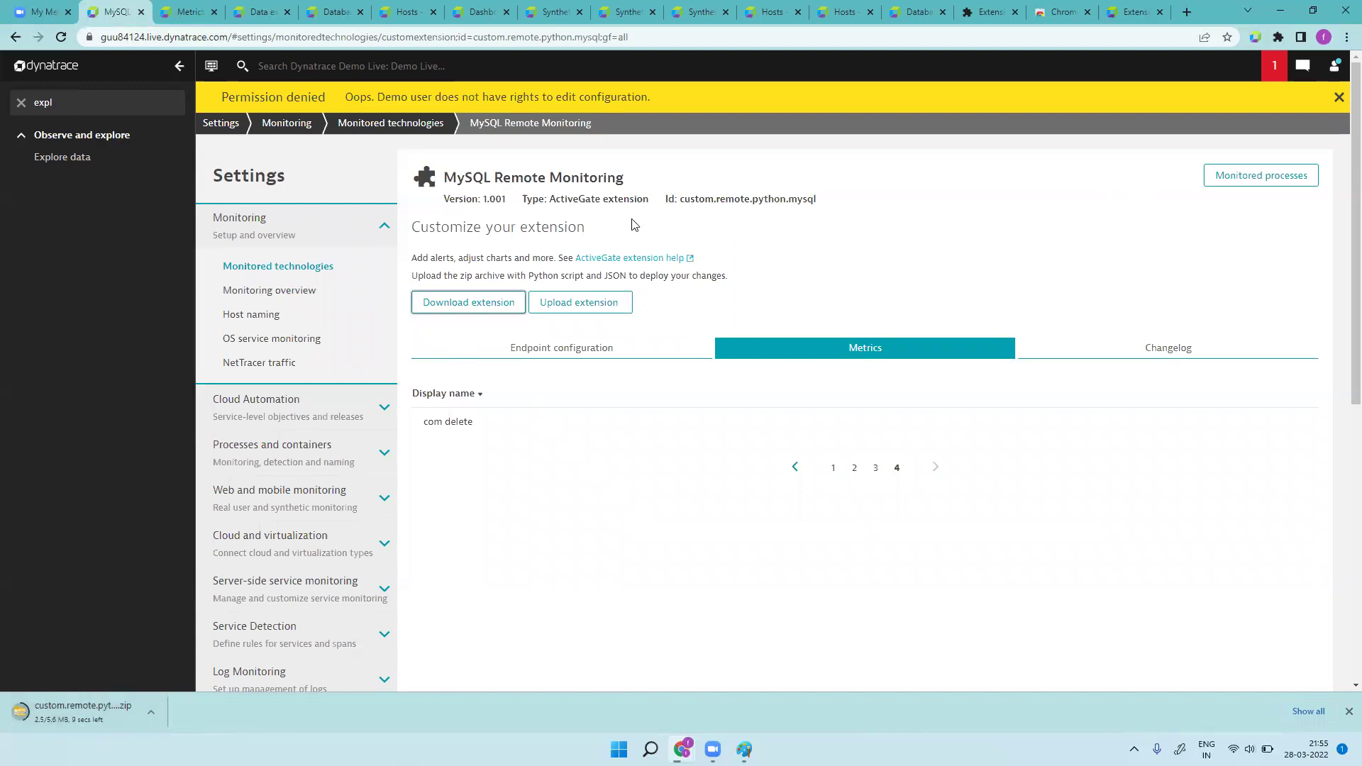
drag(550, 199, 645, 199)
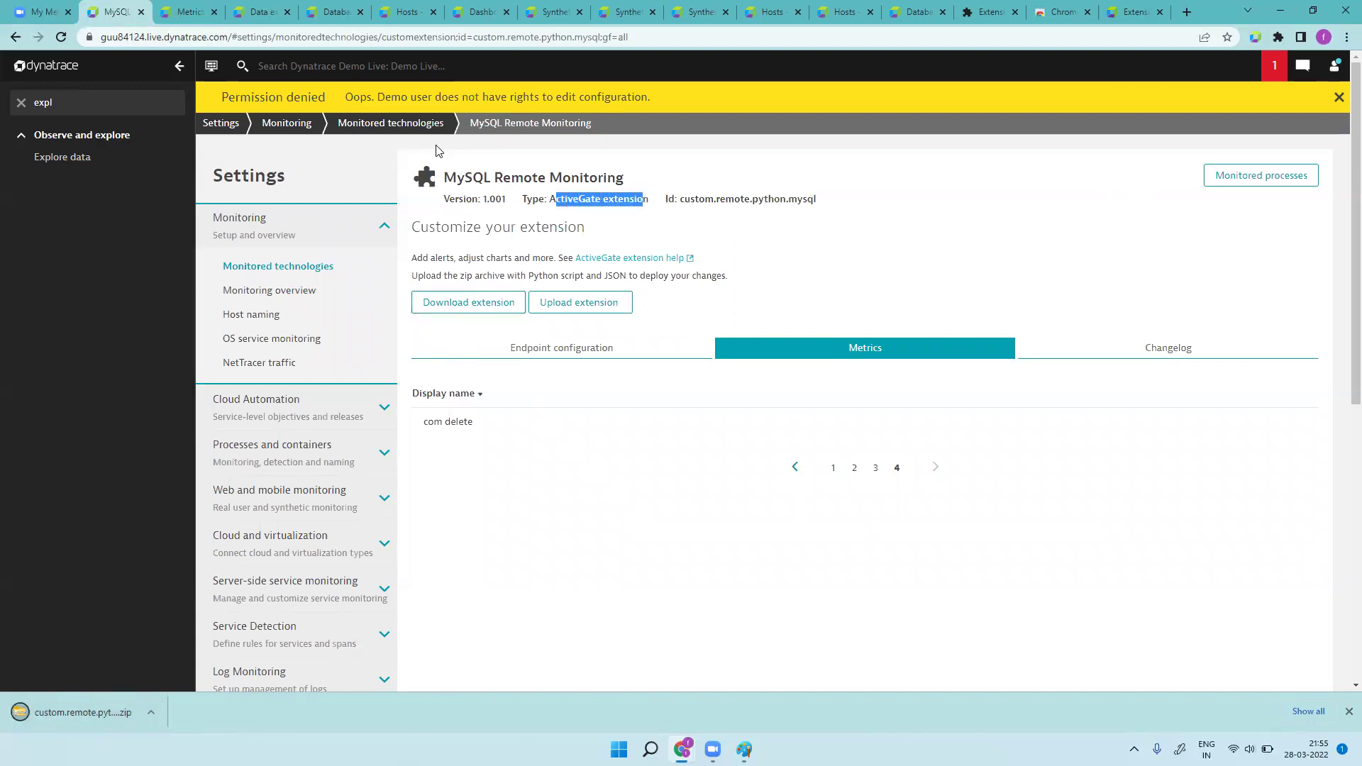
- Start adding new technology monitoring with an ActiveGate extension and try to upload an extension
click(294, 268)
click(547, 316)
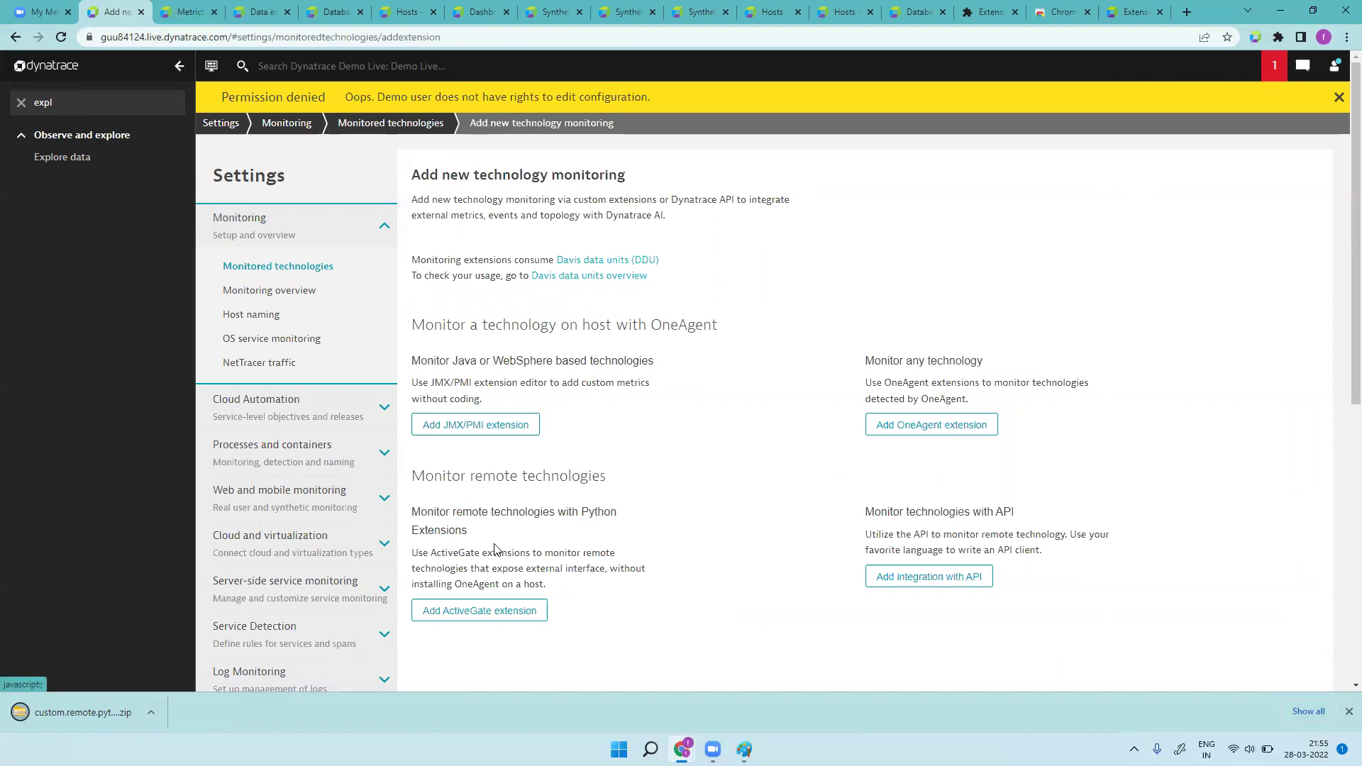
click(503, 614)
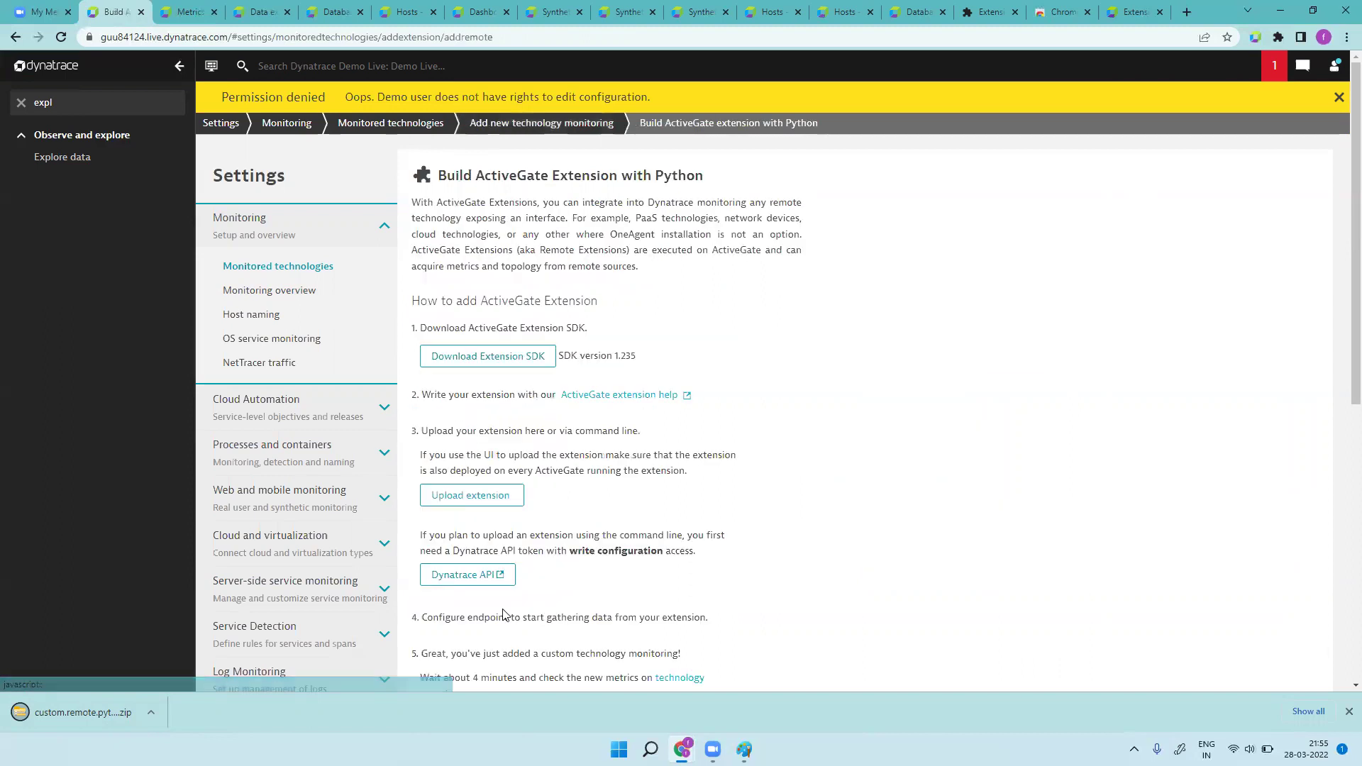
click(485, 504)
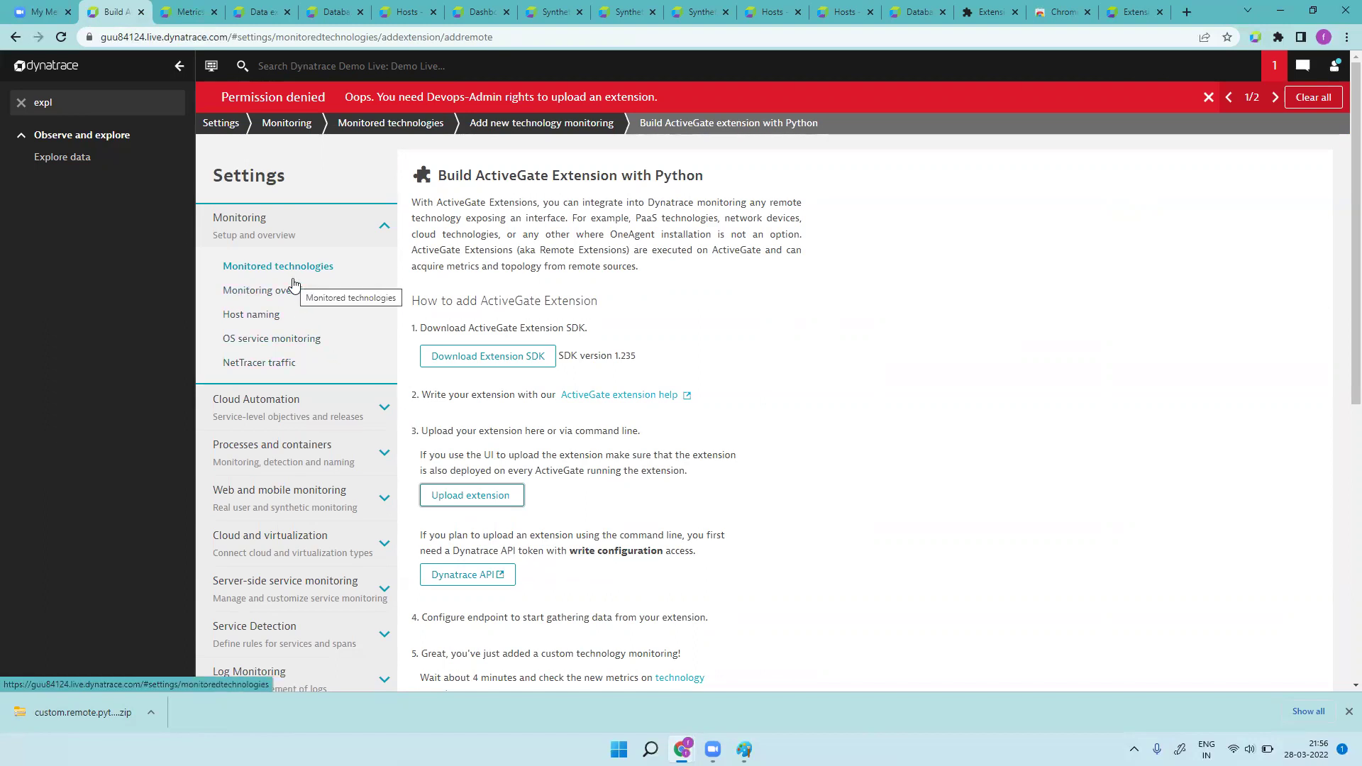
- Clear the "expl" filter from the navigation menu and open the Dashboards overview
click(117, 109)
key(BackSpace)
key(BackSpace)
key(BackSpace)
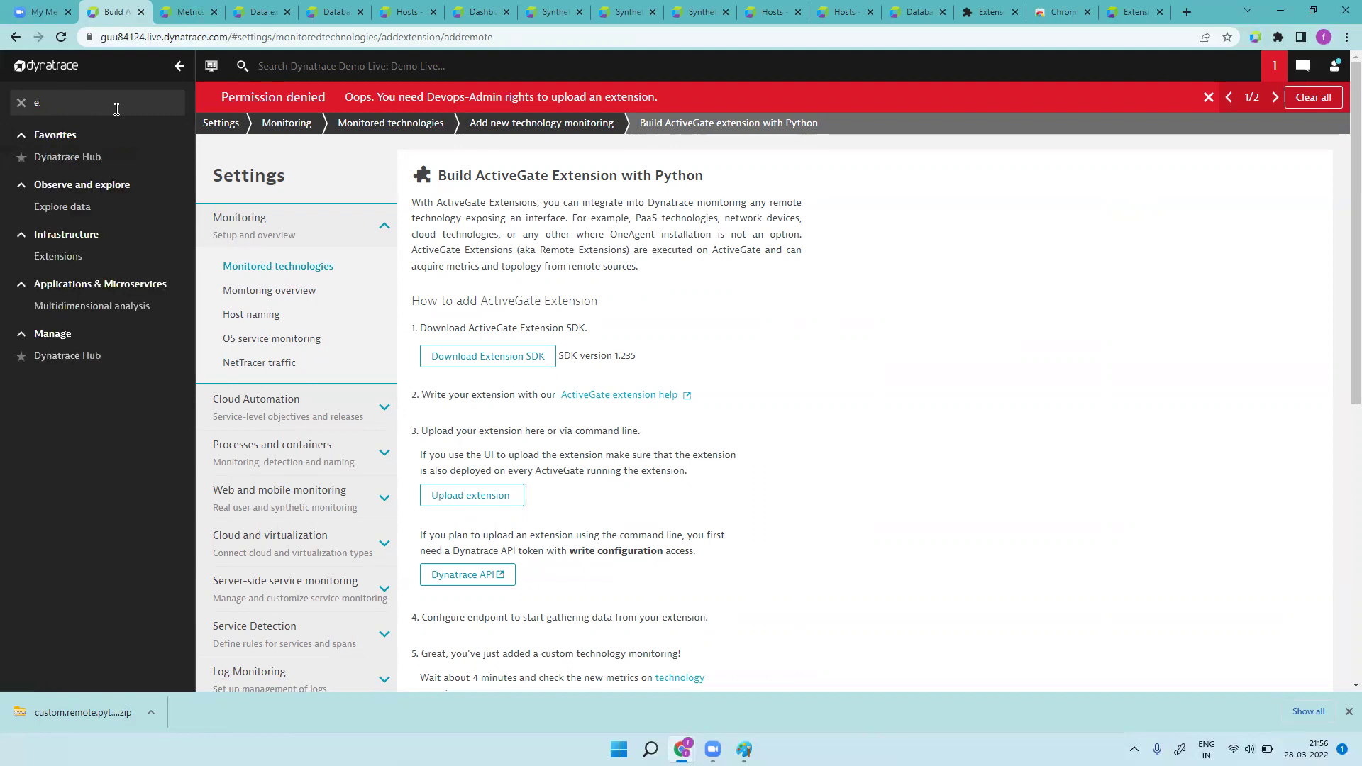
click(98, 184)
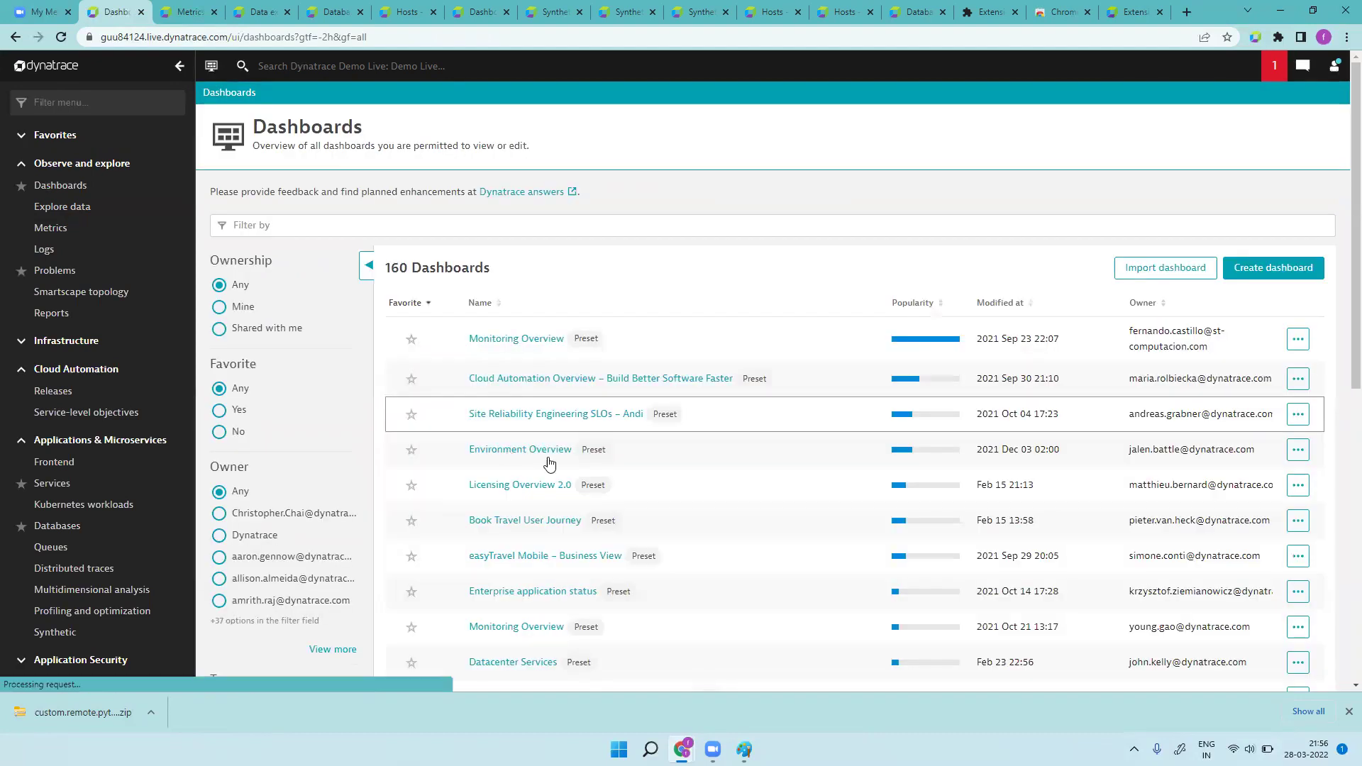
- Look through the dashboards list and filter it by the name "testing"
scroll(613, 486, down, 1)
scroll(612, 486, down, 8)
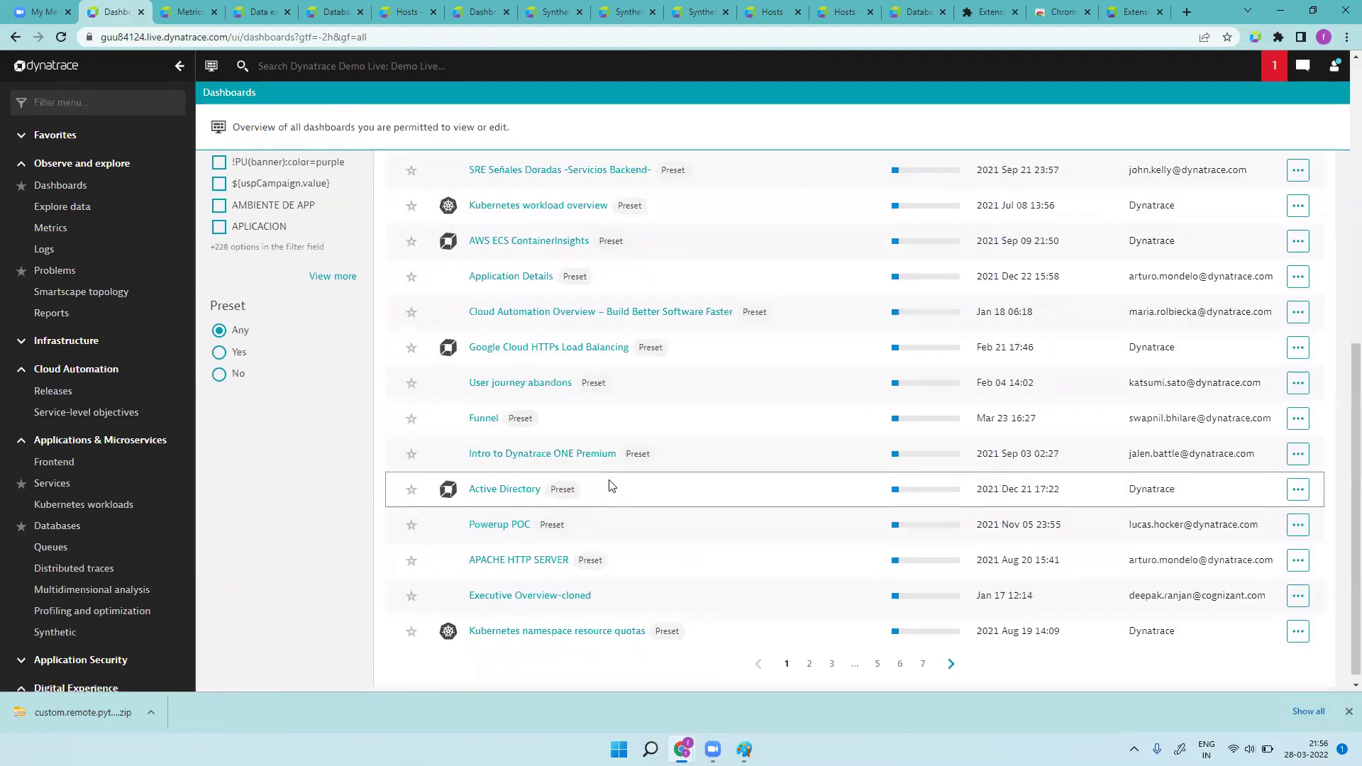
scroll(612, 486, up, 10)
scroll(613, 486, down, 10)
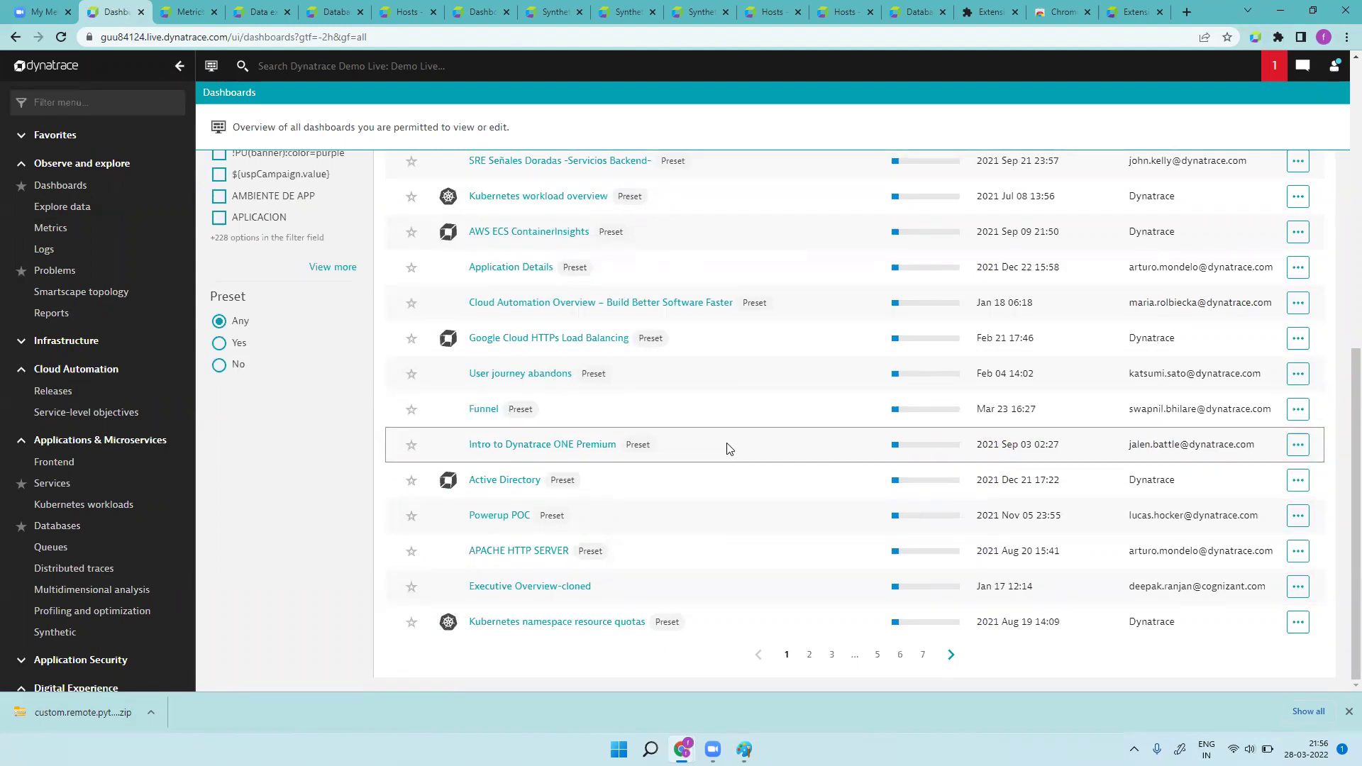
scroll(727, 449, up, 8)
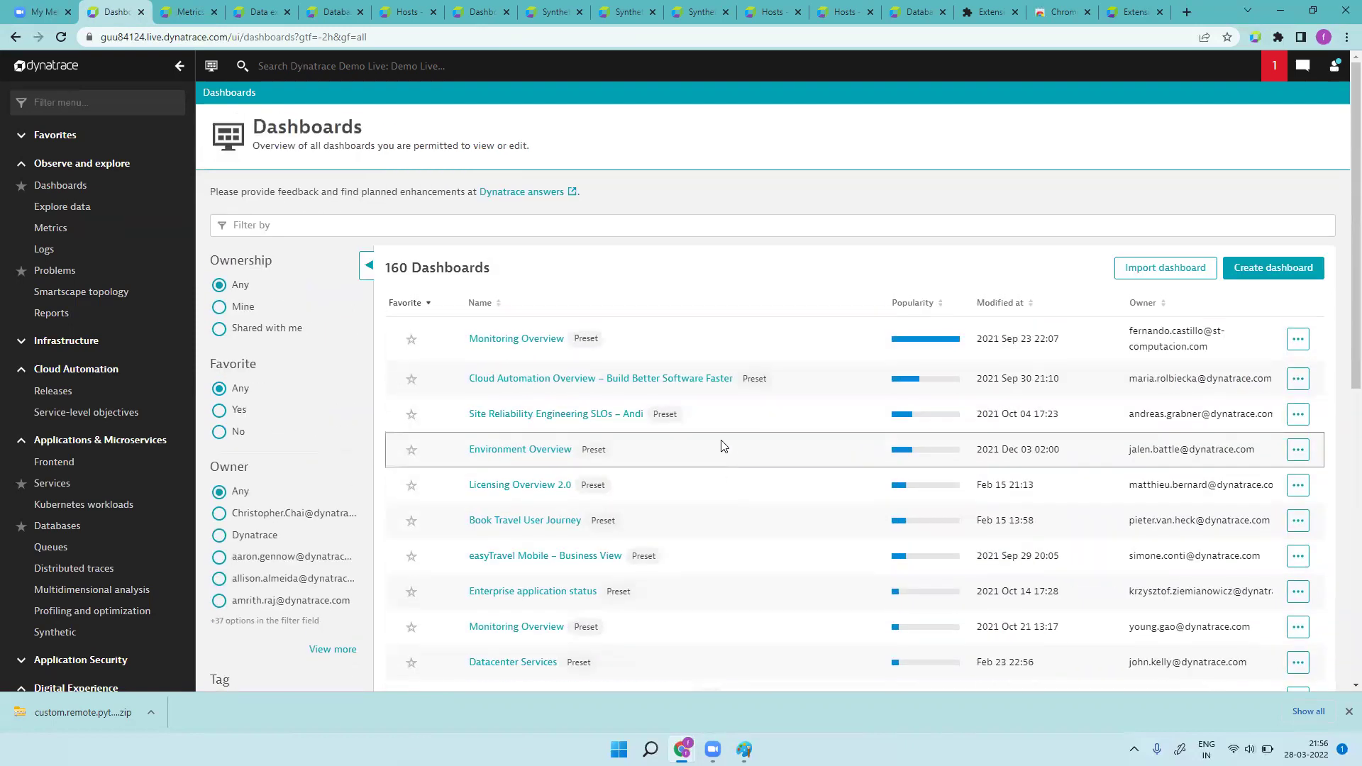
click(501, 226)
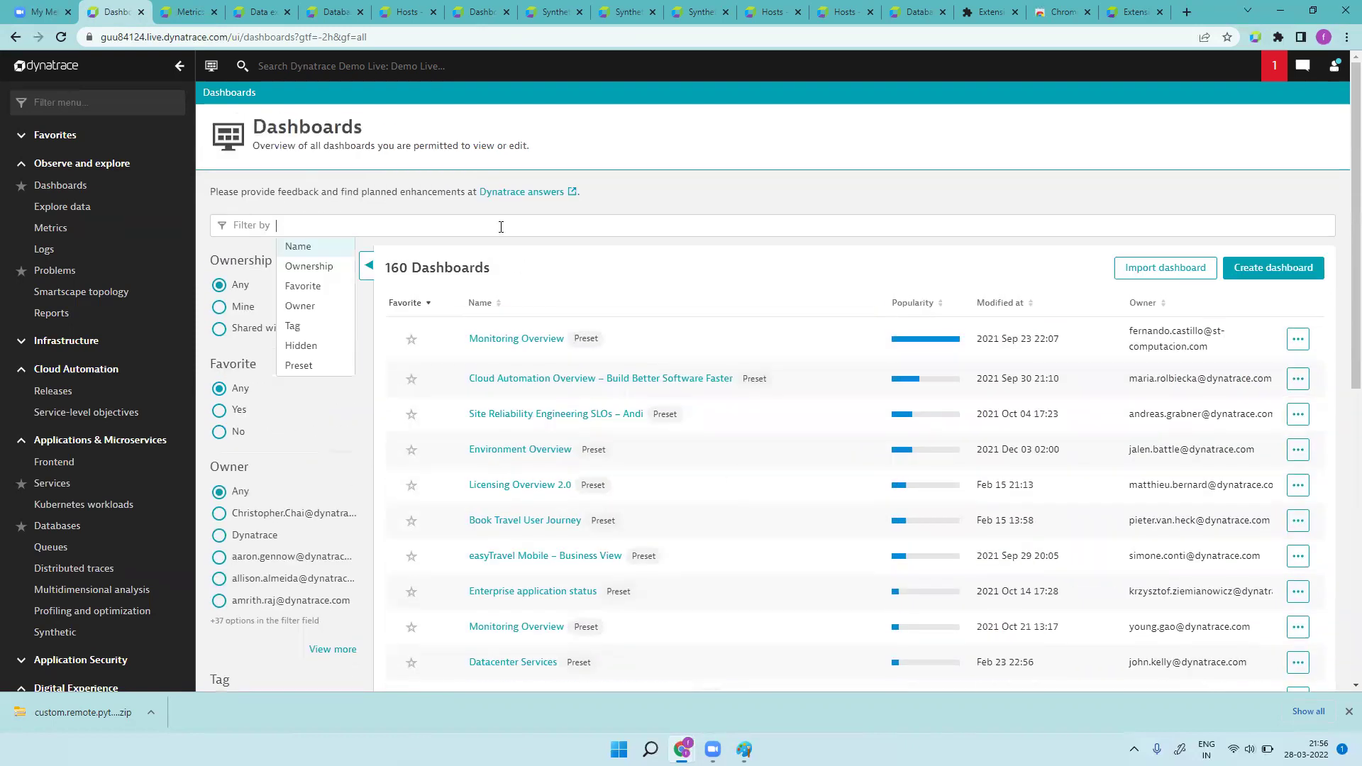
click(316, 248)
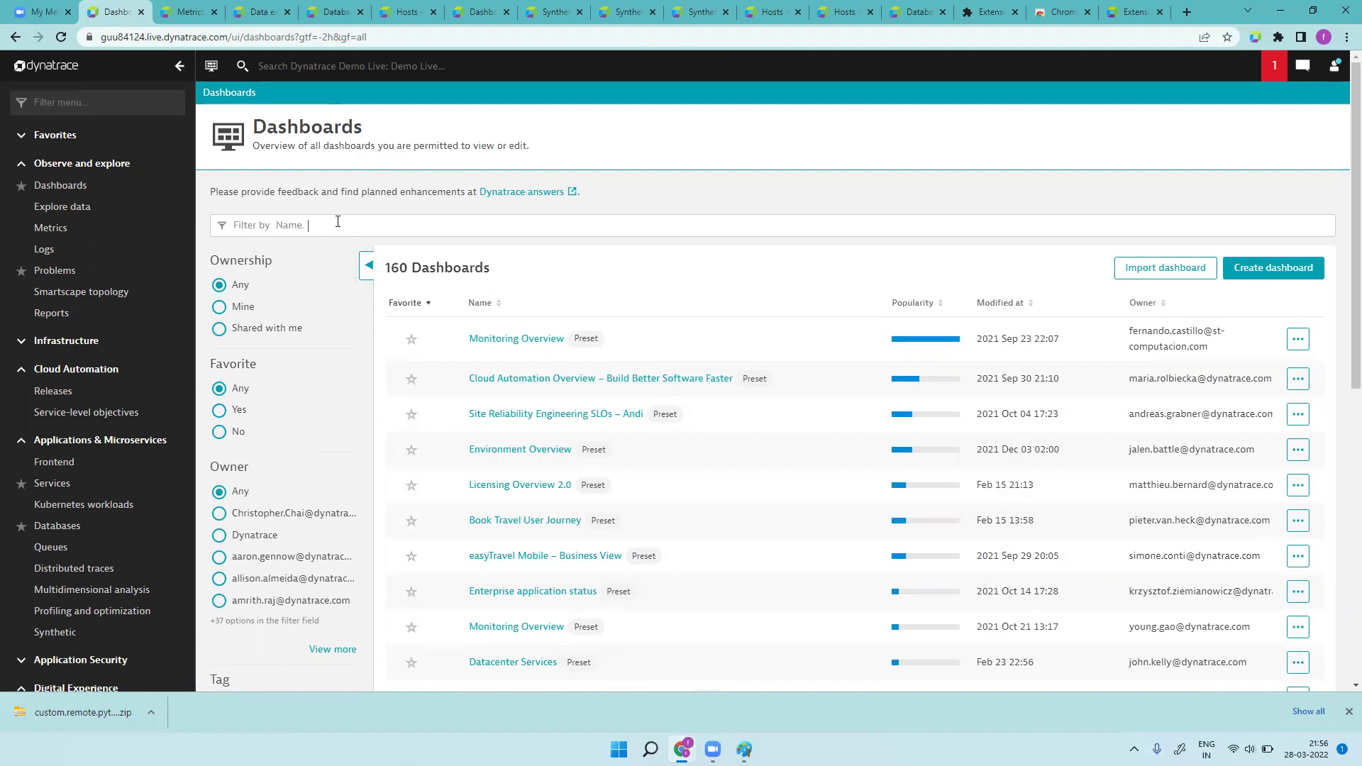
text(testing)
key(Return)
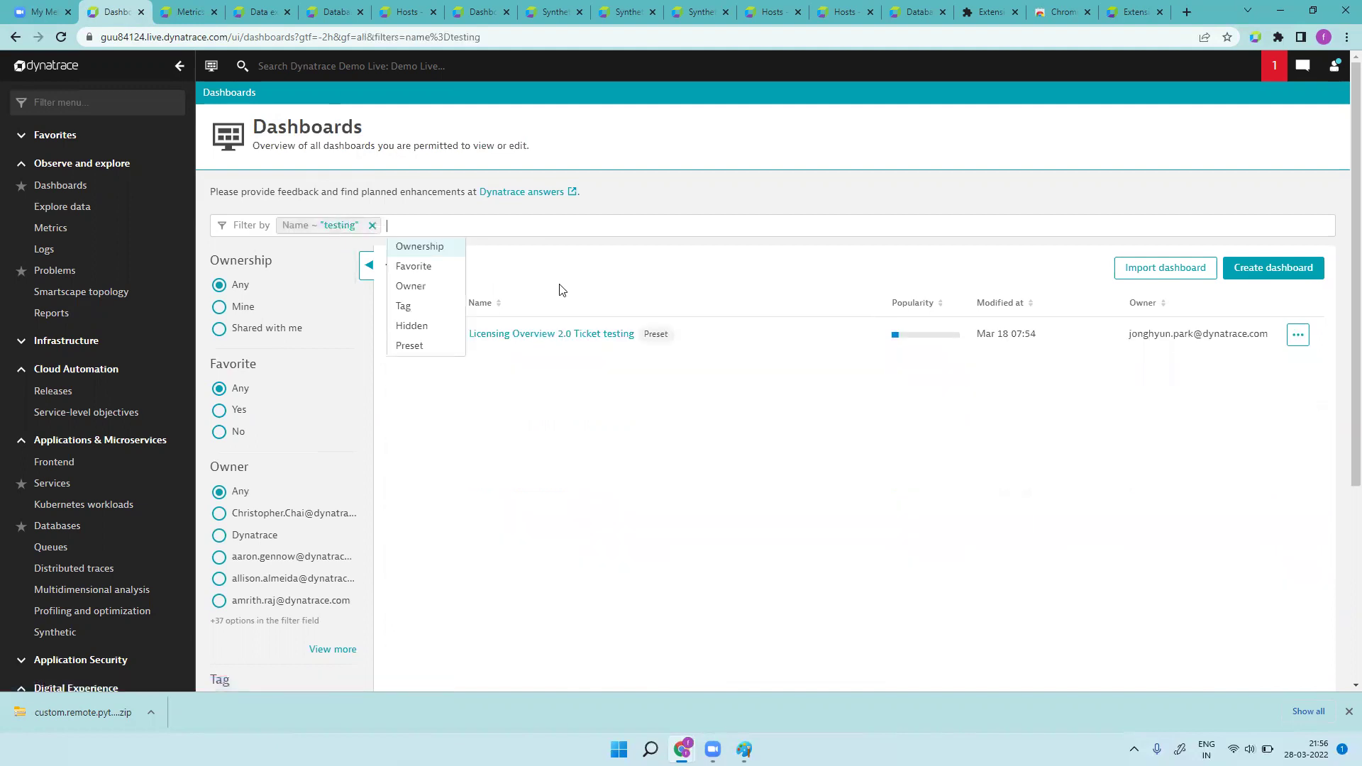
click(645, 527)
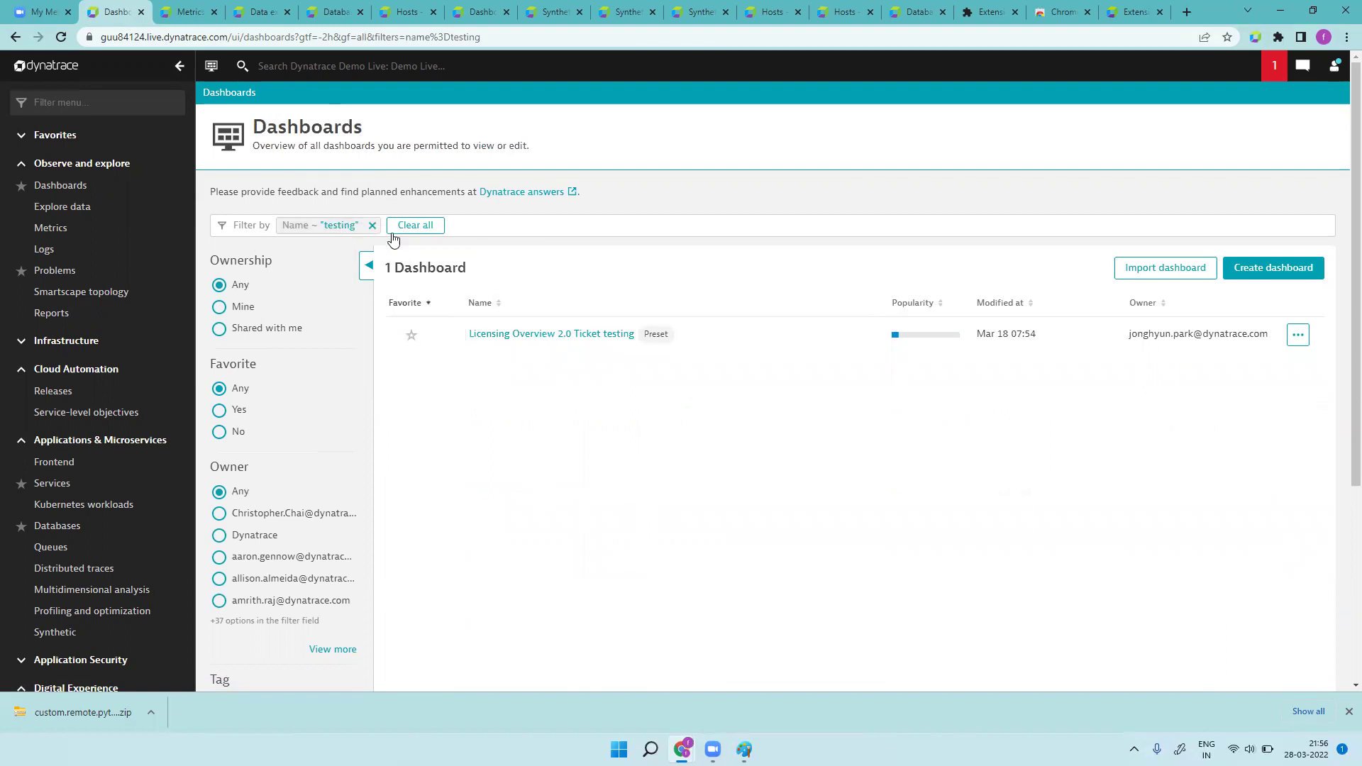
- Remove the name filter, browse the tag values offered for filtering dashboards, and discard the tag filter
click(373, 225)
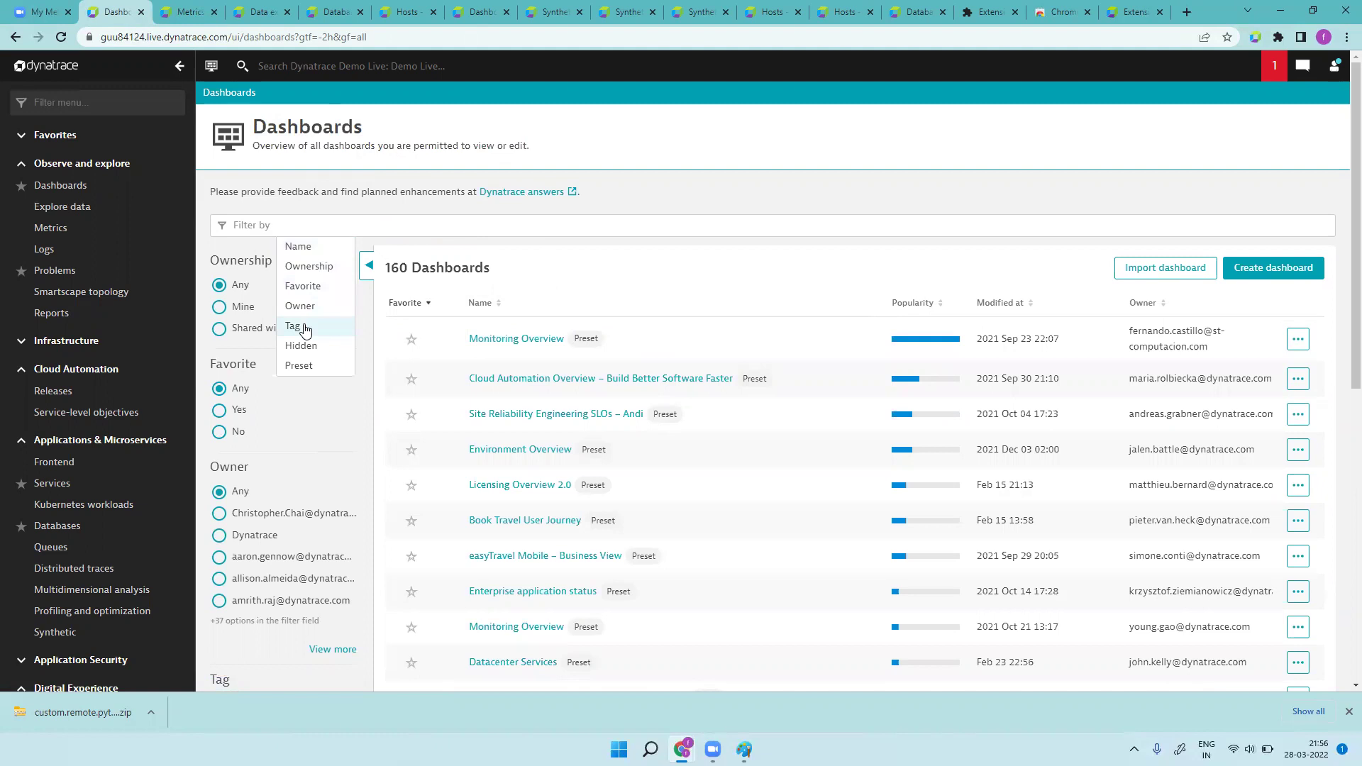
click(303, 328)
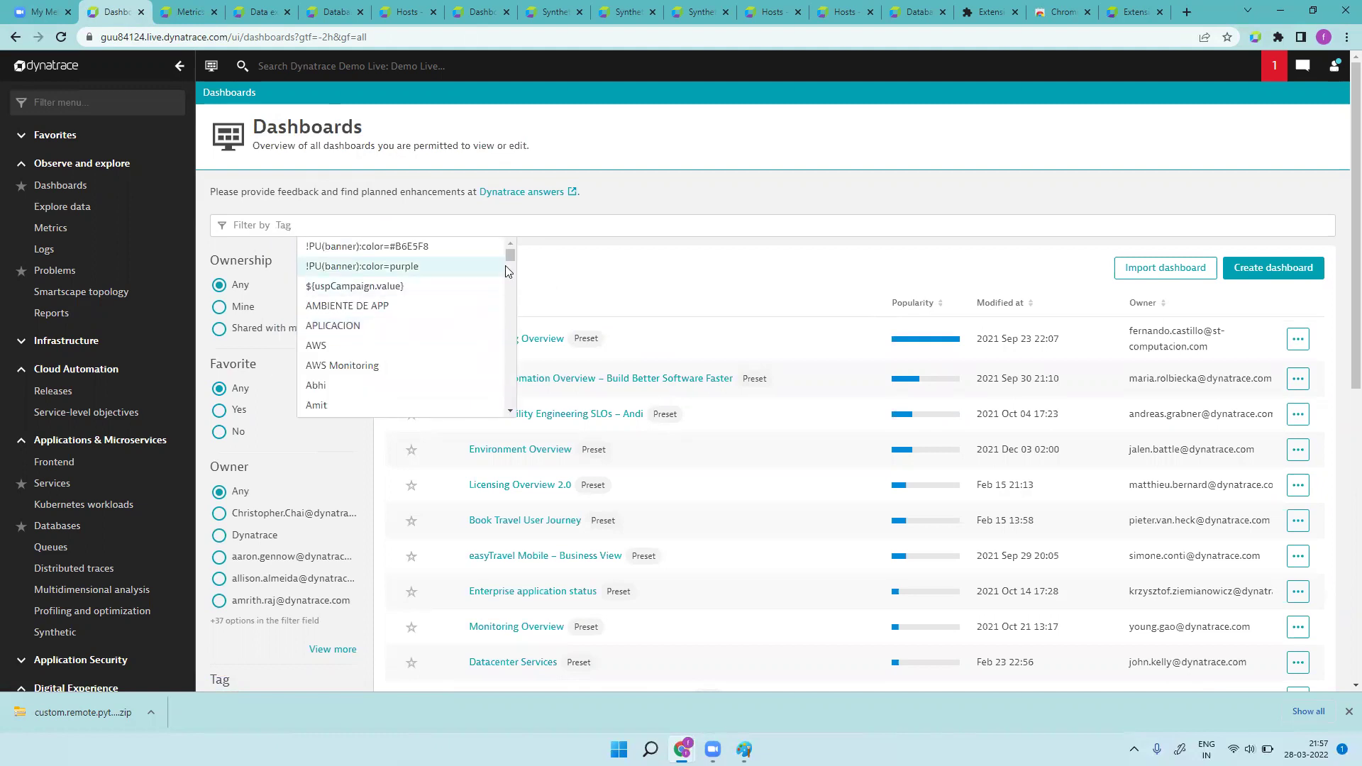
scroll(506, 266, down, 8)
drag(503, 304, 498, 396)
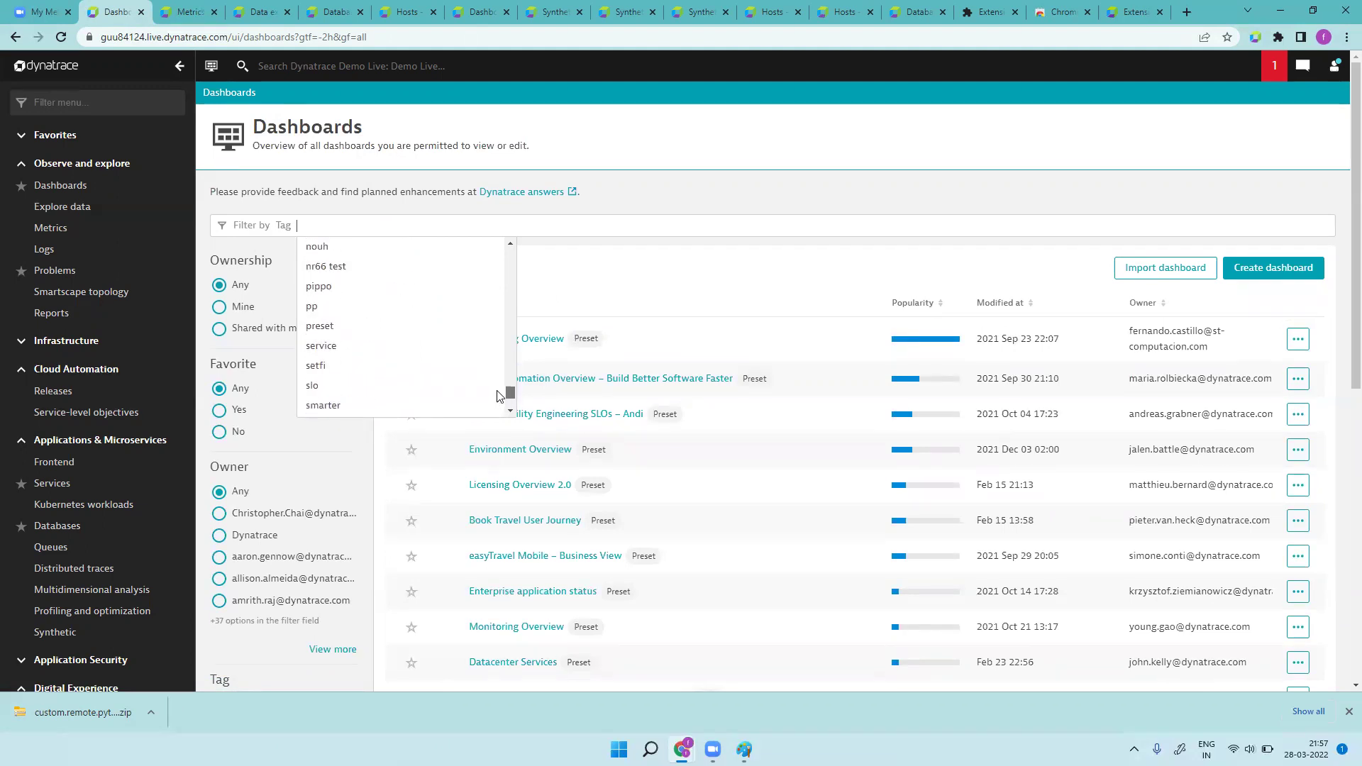
scroll(438, 331, up, 5)
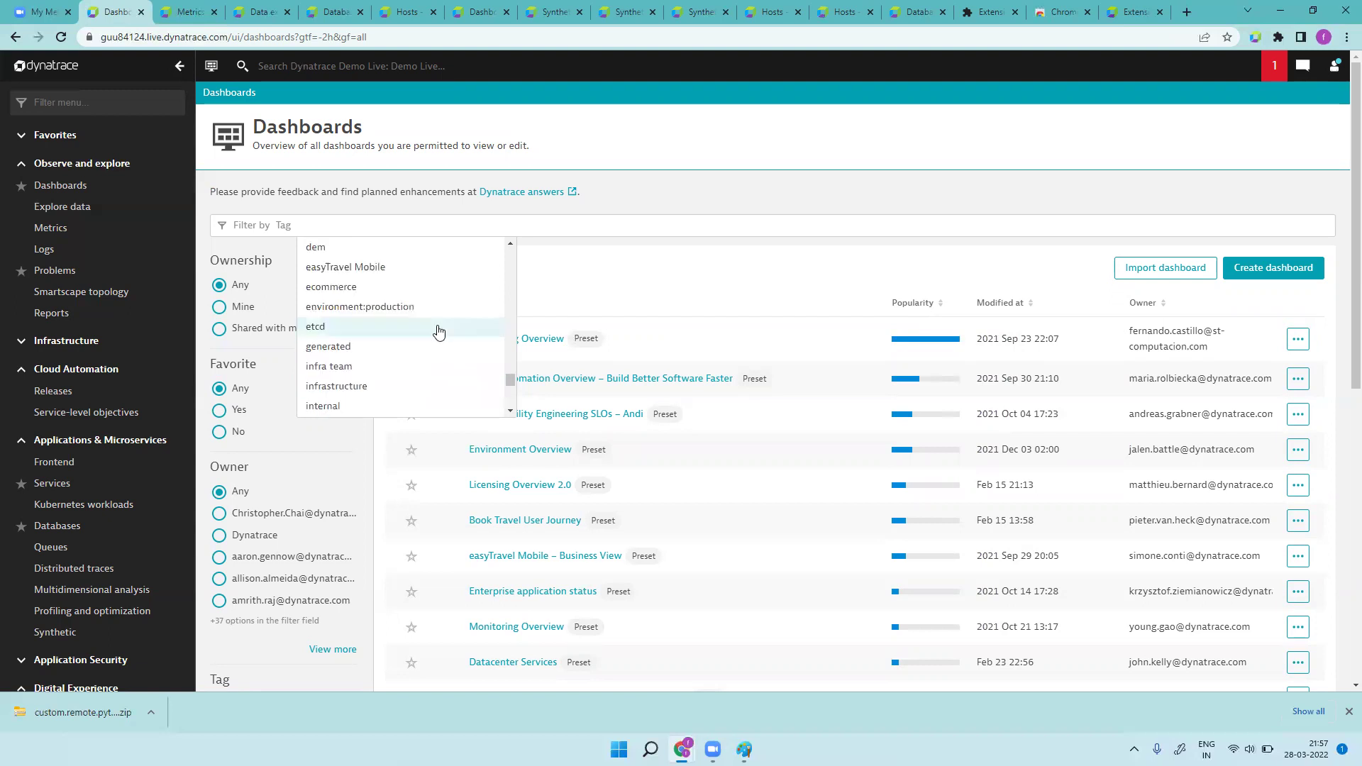
scroll(439, 331, down, 5)
scroll(438, 332, down, 10)
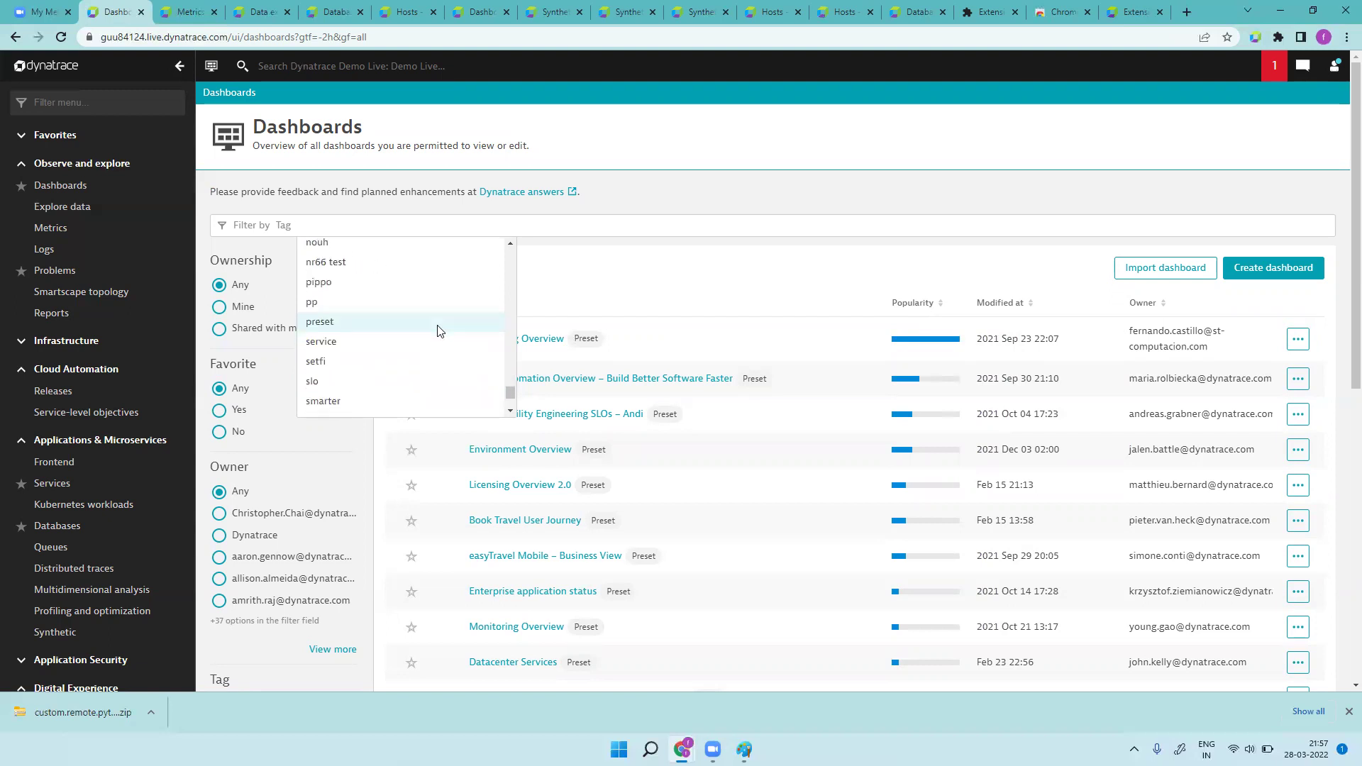
scroll(439, 331, up, 10)
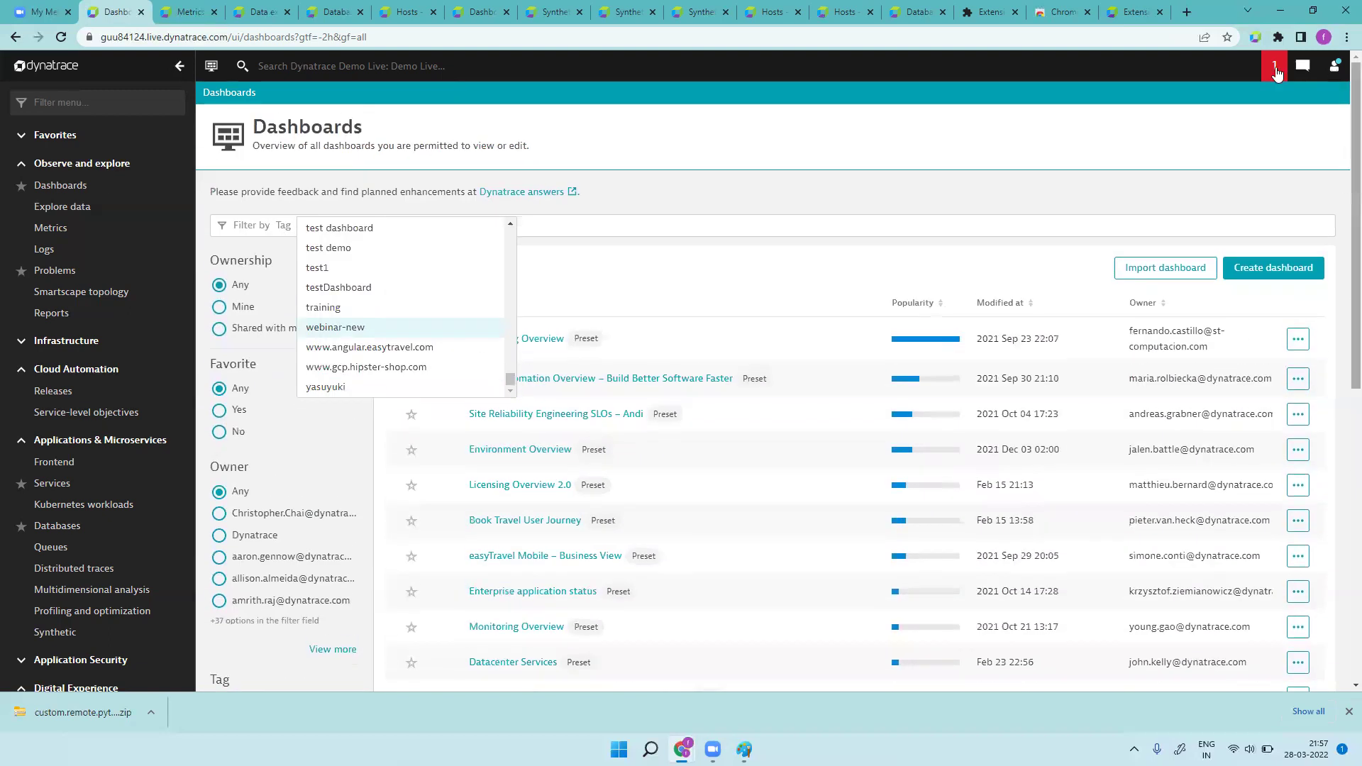
click(628, 219)
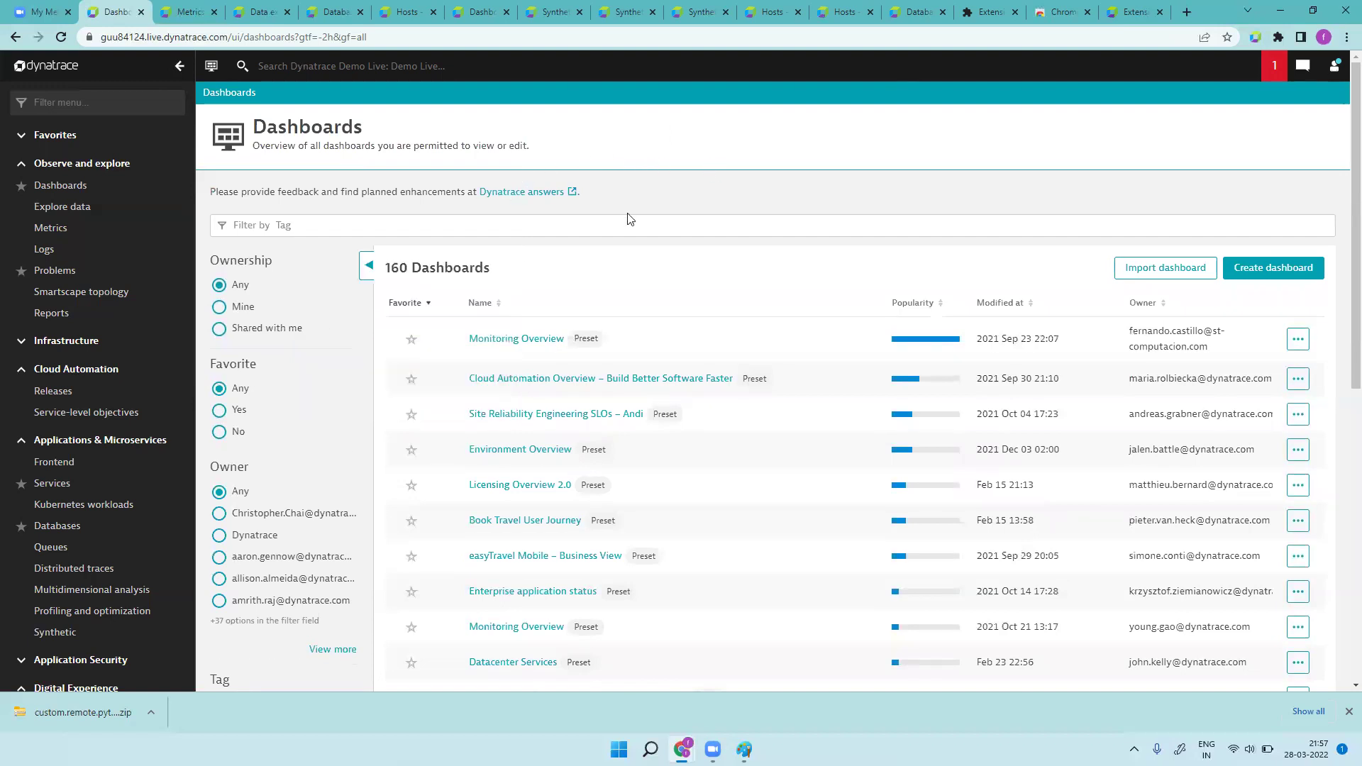
click(389, 228)
key(BackSpace)
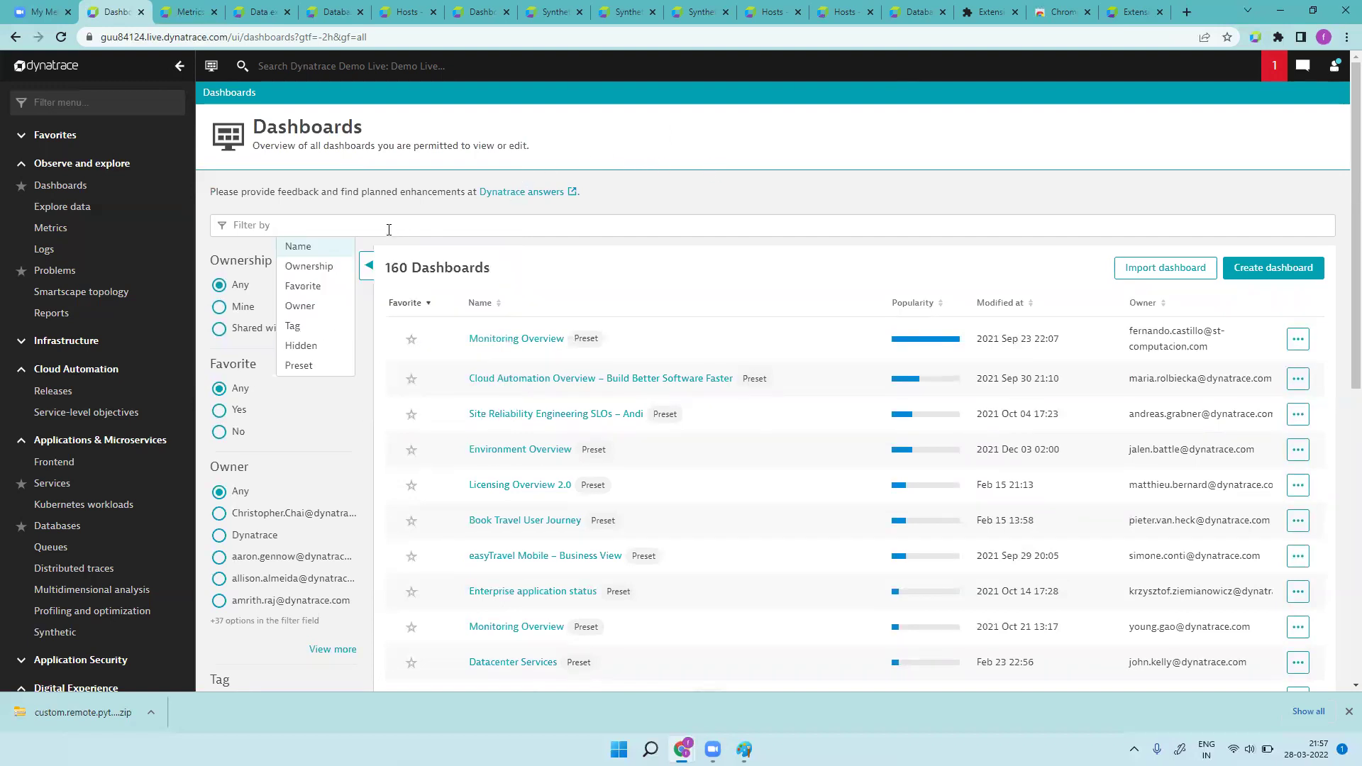
- Filter the dashboards list by the name "performance"
click(338, 252)
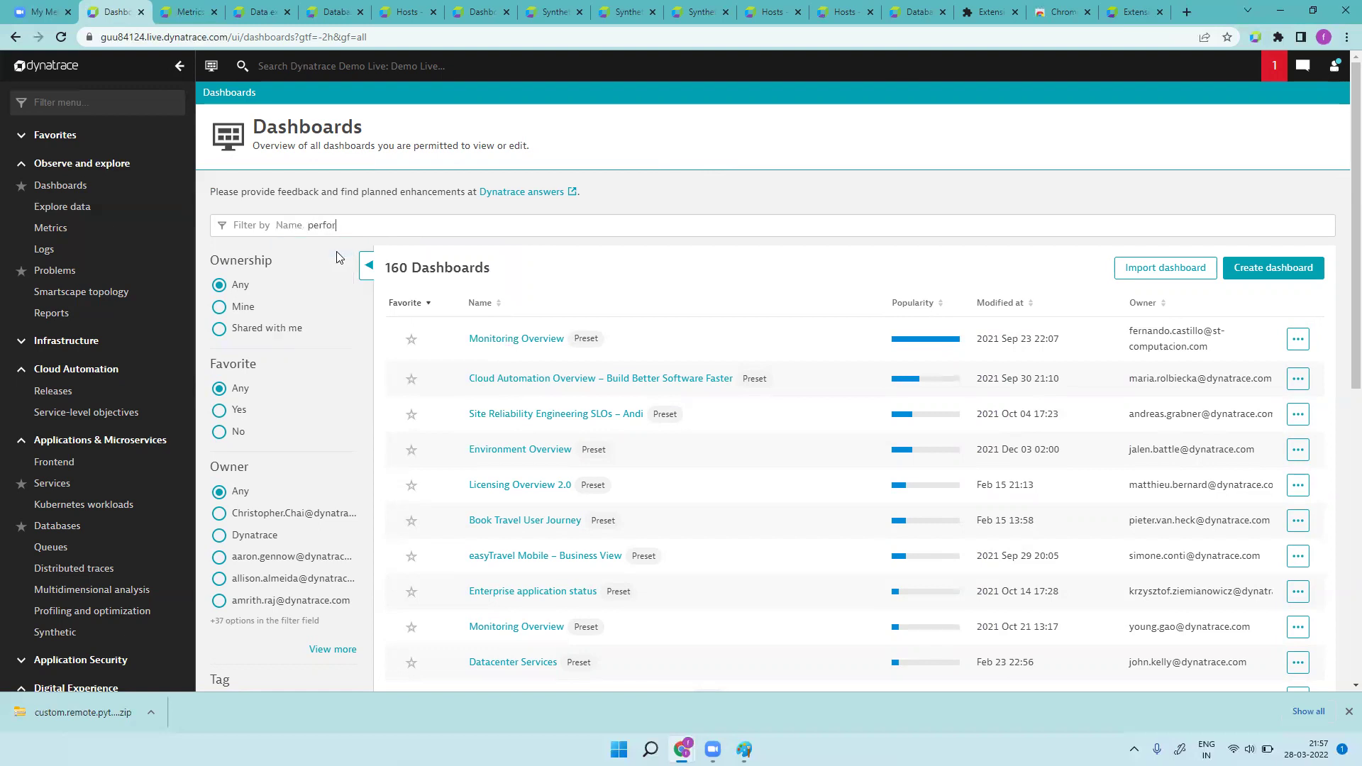
text(performance)
key(Return)
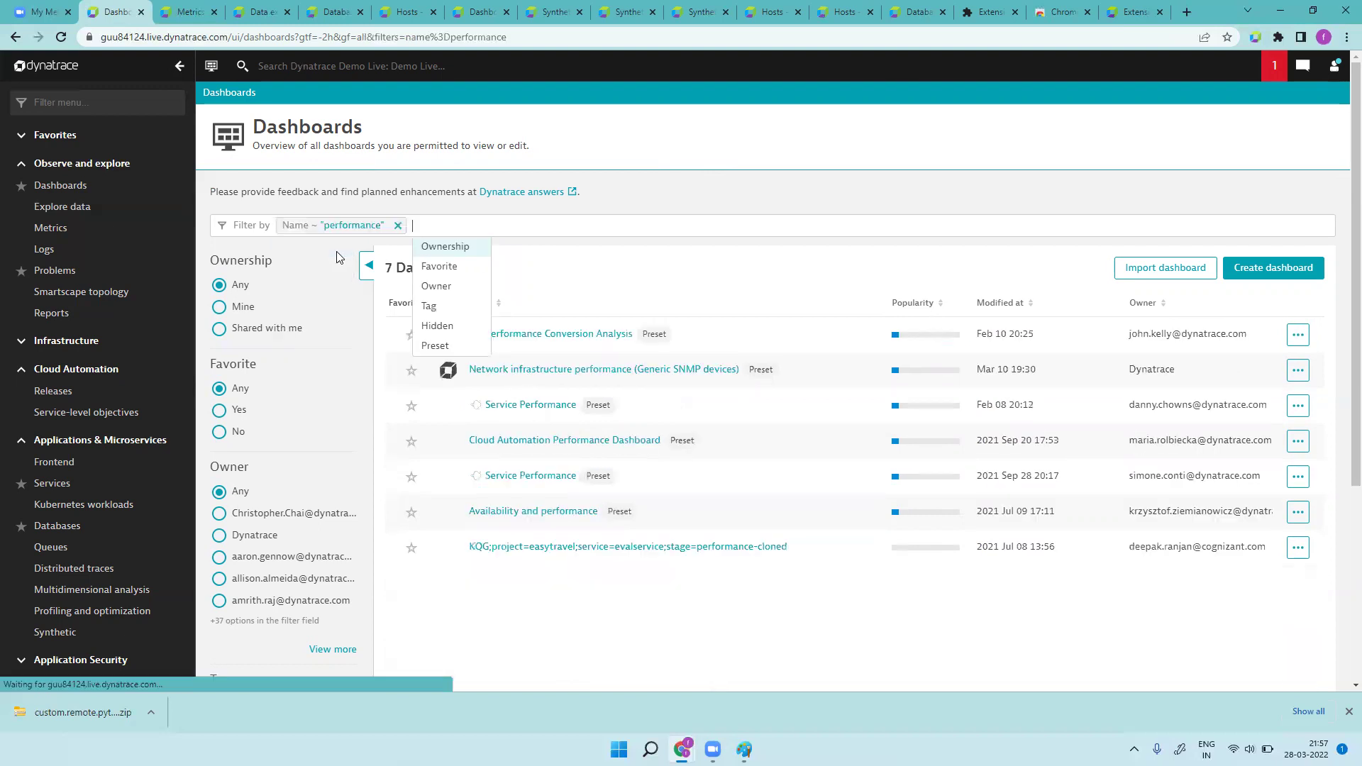
click(557, 661)
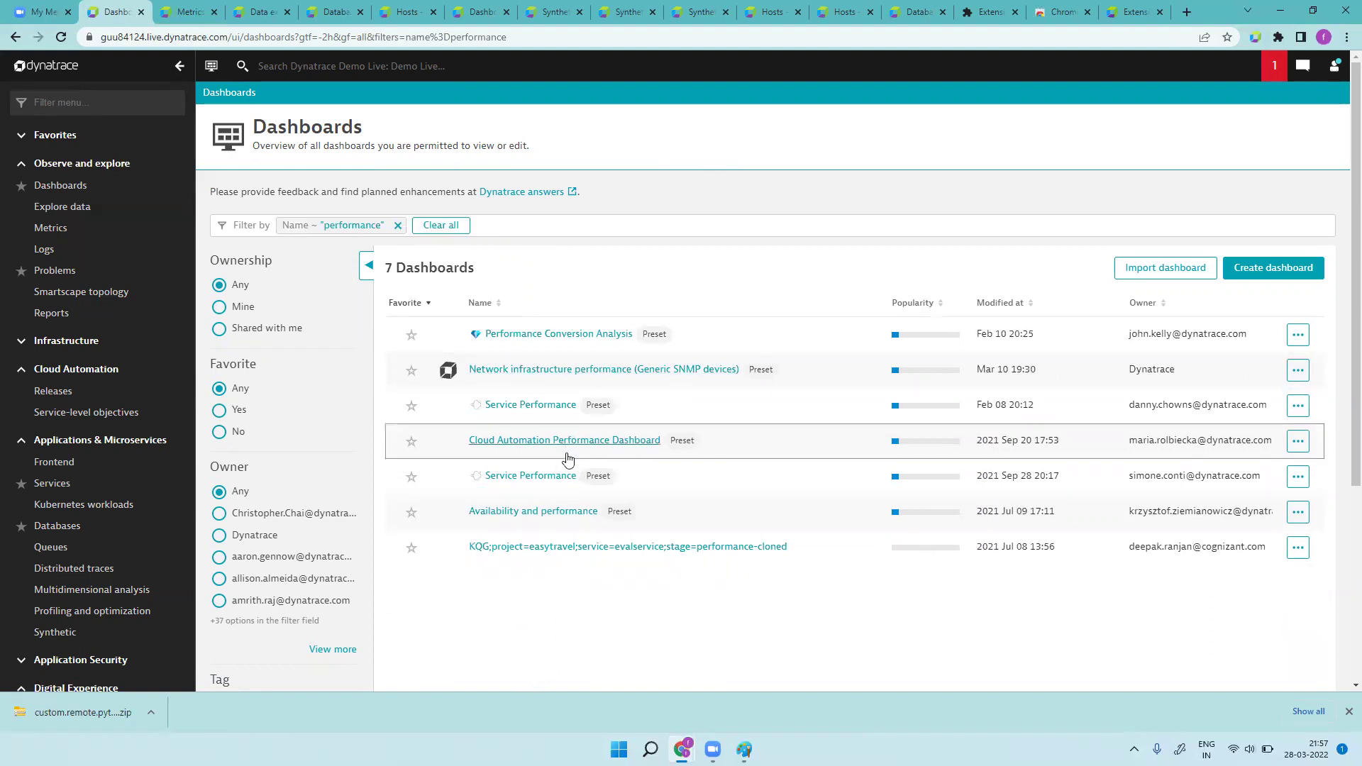
- Open the Availability and performance dashboard in a new browser tab and switch to it
right_click(542, 517)
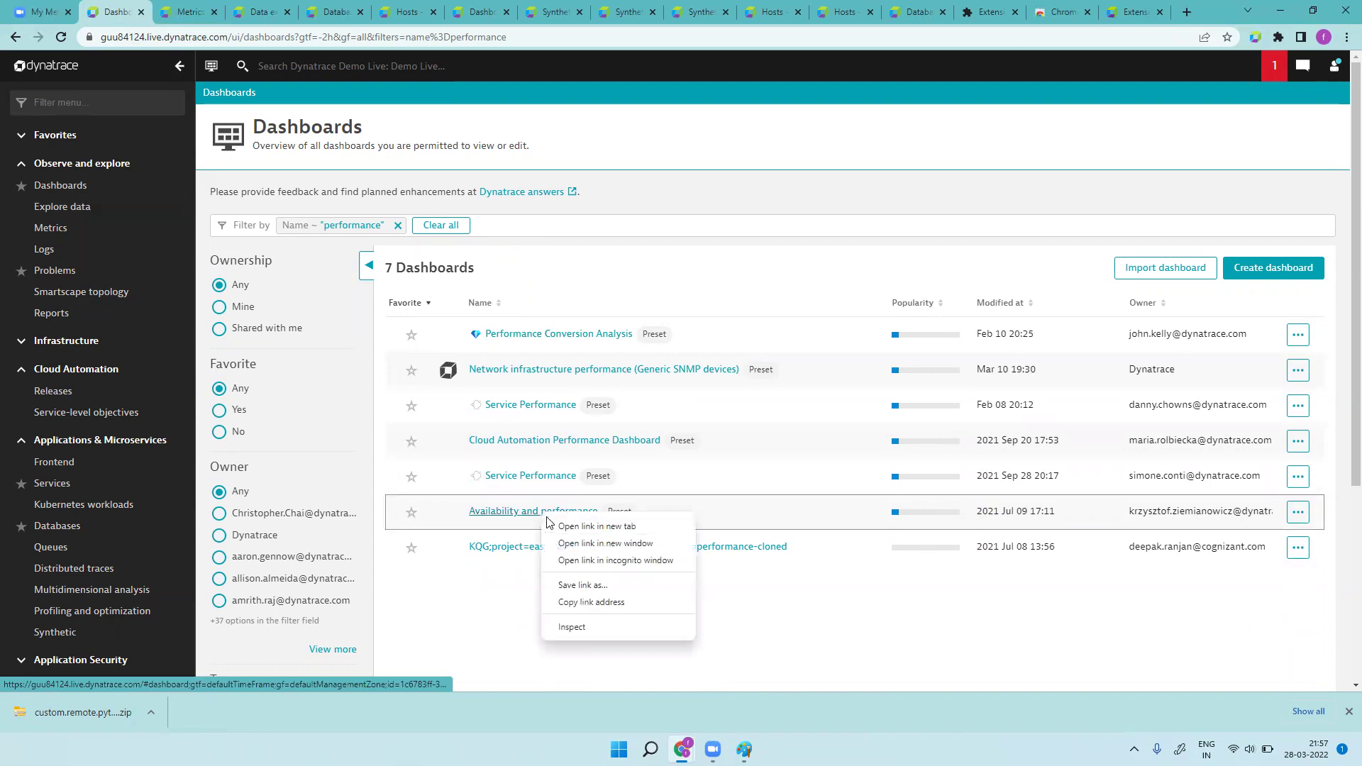
click(564, 526)
click(318, 11)
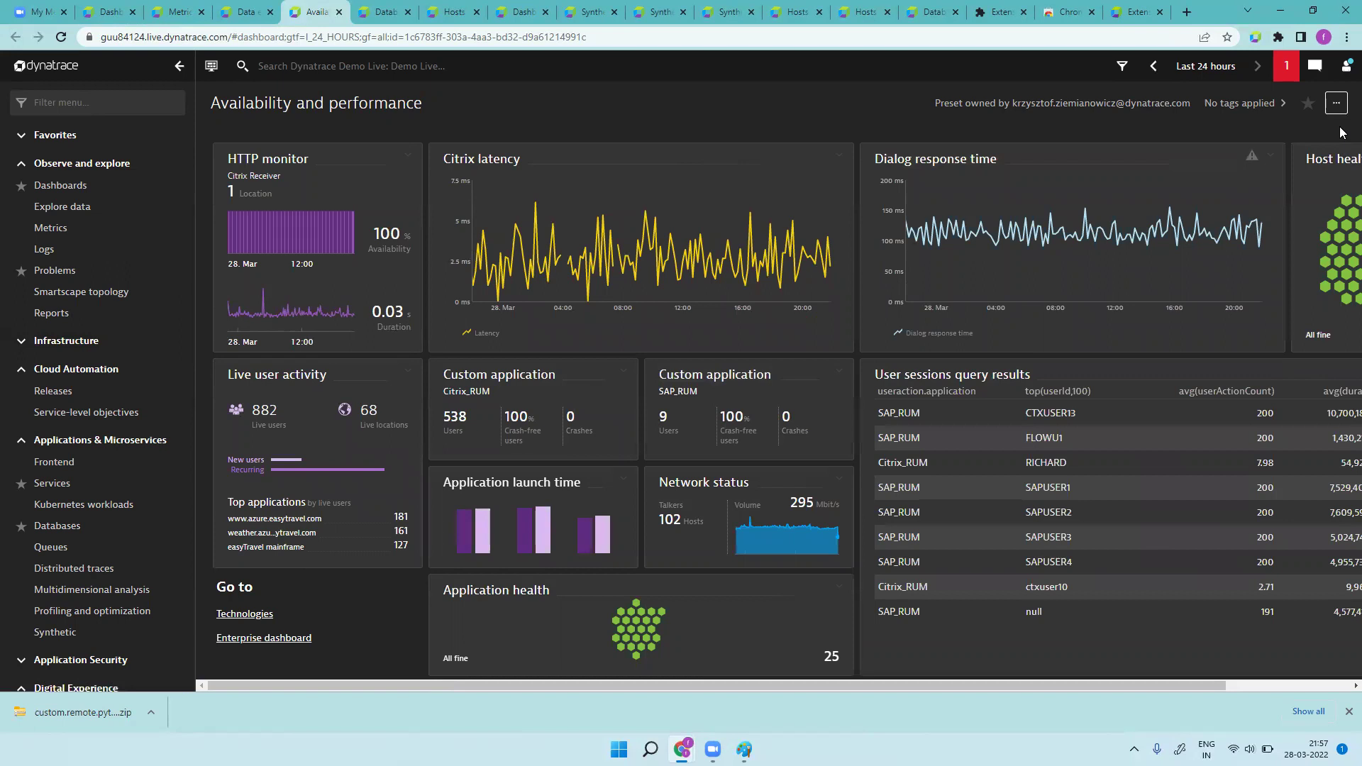
- Clone the Availability and performance dashboard and open the Citrix Receiver monitor from its HTTP monitor tile
click(1336, 102)
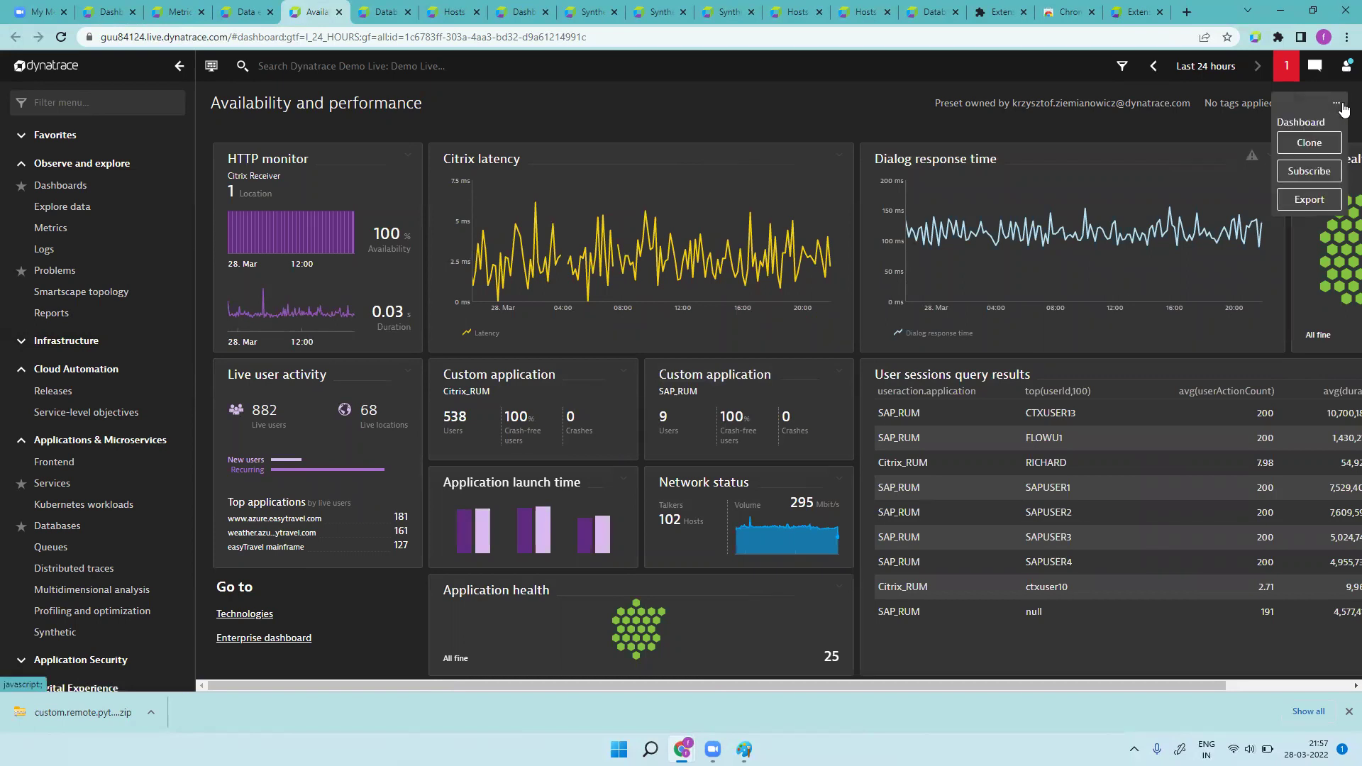
click(1314, 143)
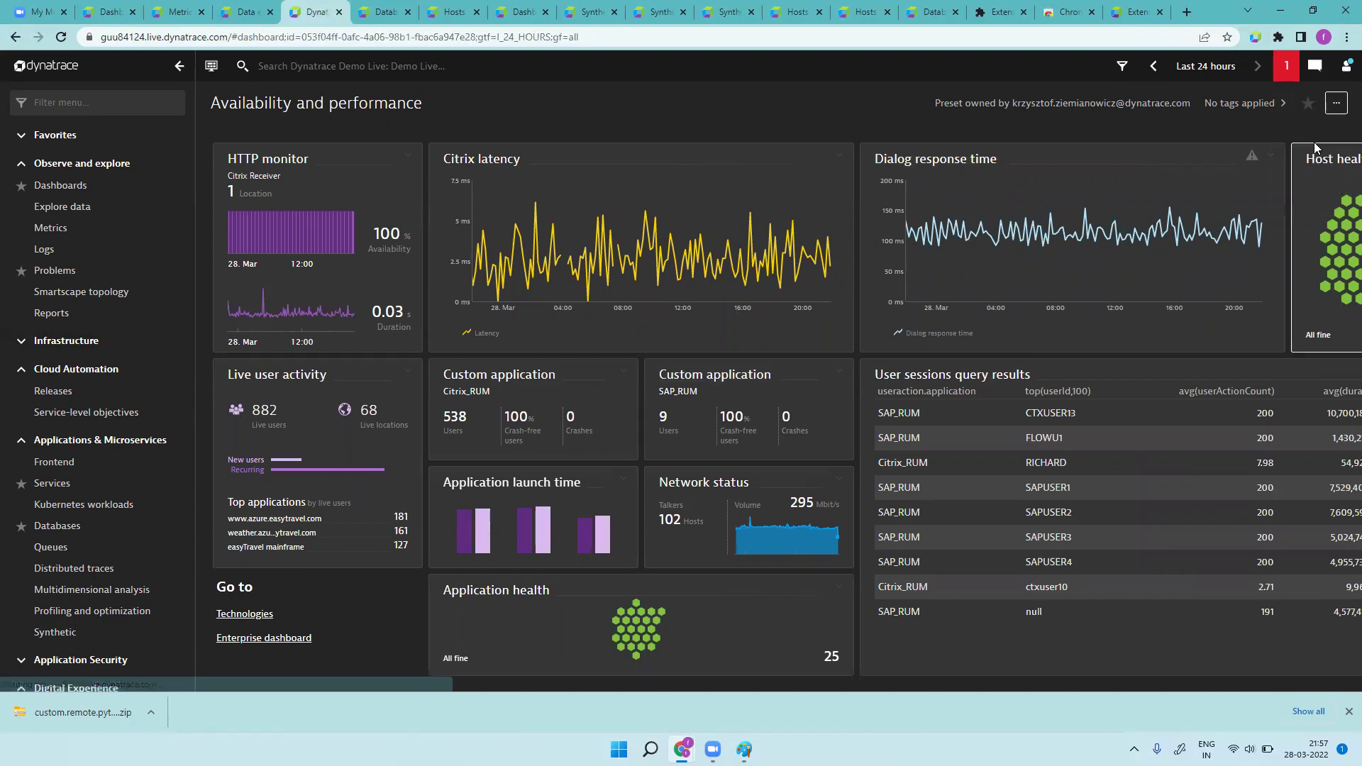
click(297, 229)
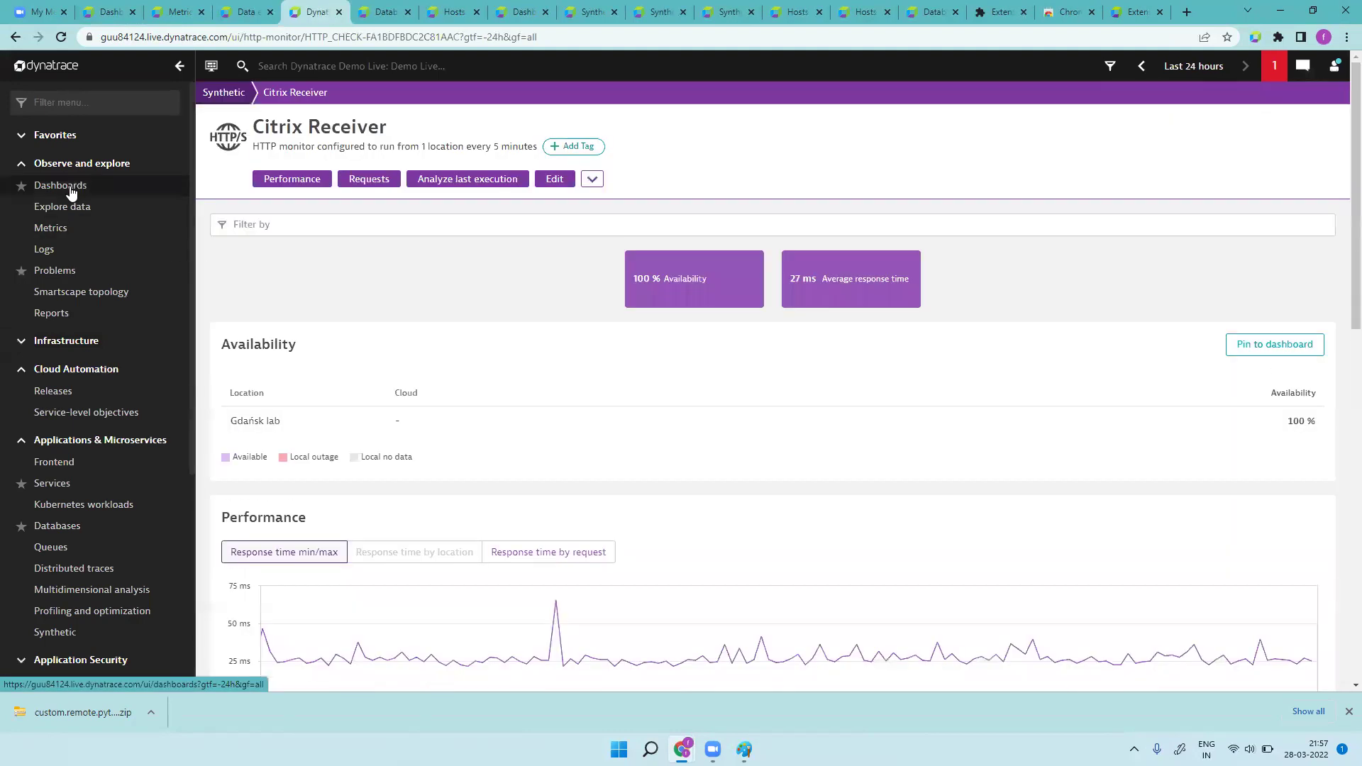
- Open the Dashboards overview in a new browser tab and switch to it
right_click(78, 187)
click(100, 200)
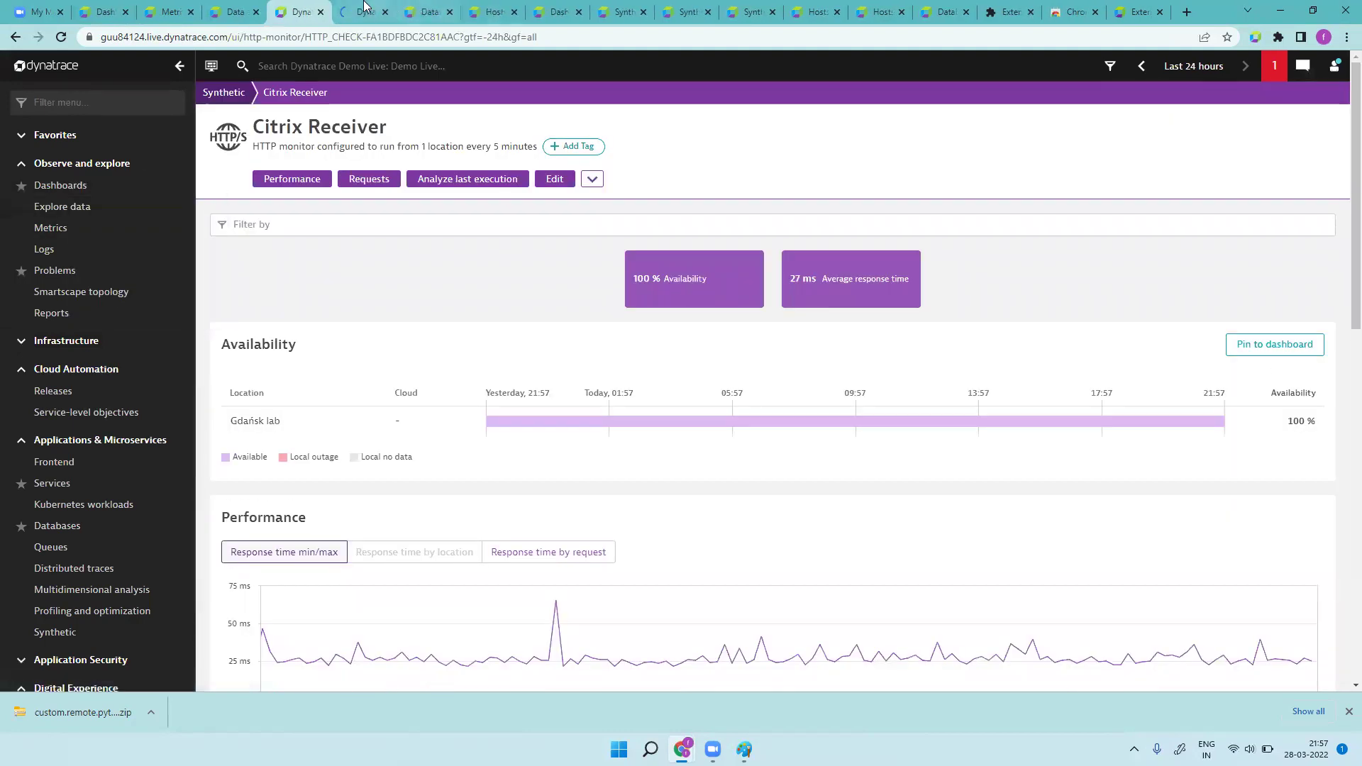
click(365, 11)
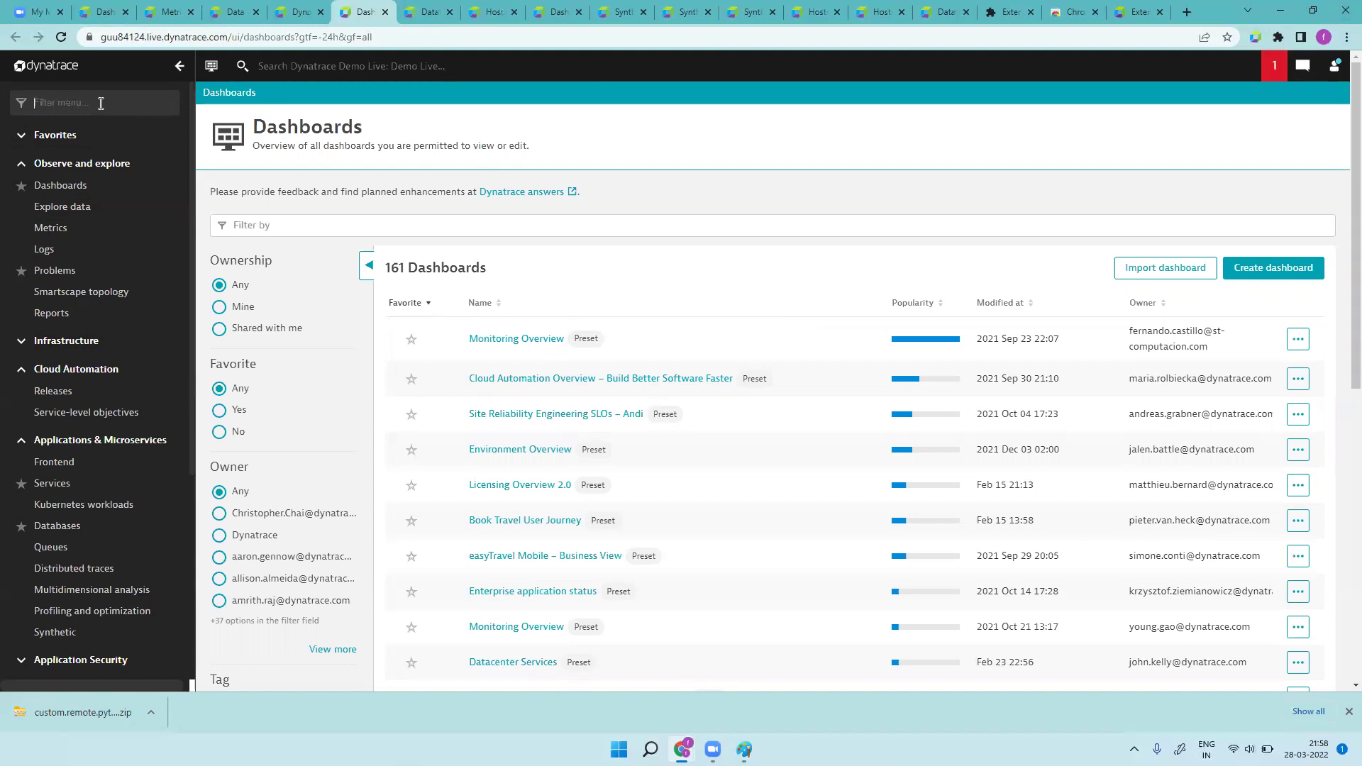
text(we)
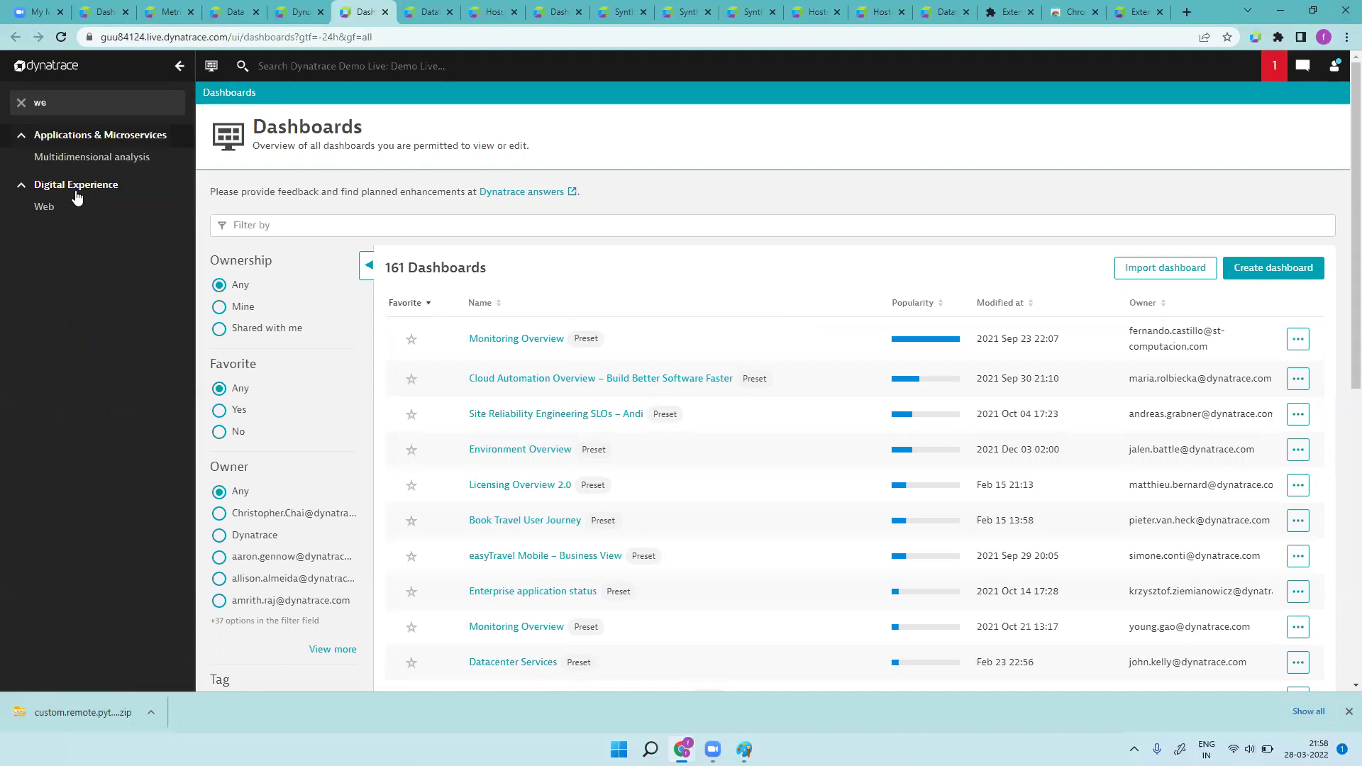
click(68, 215)
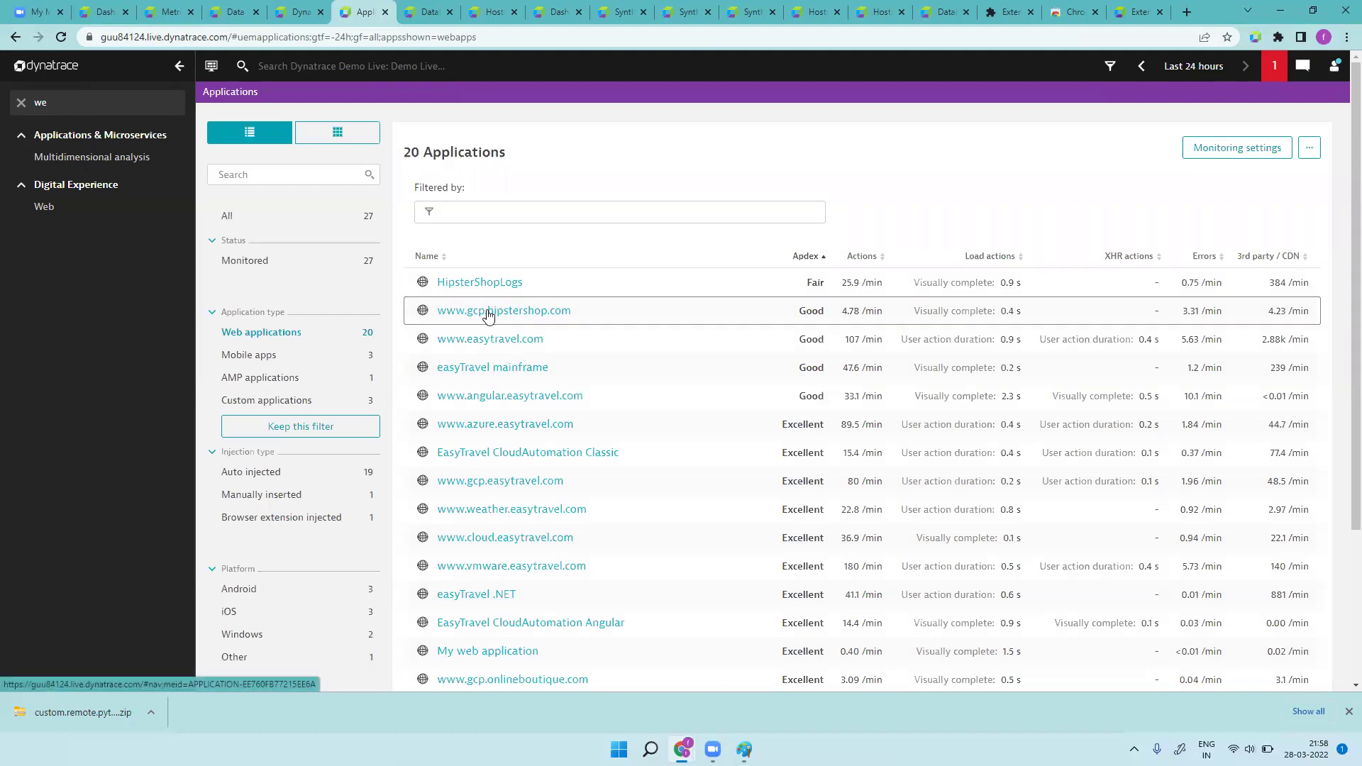
click(491, 340)
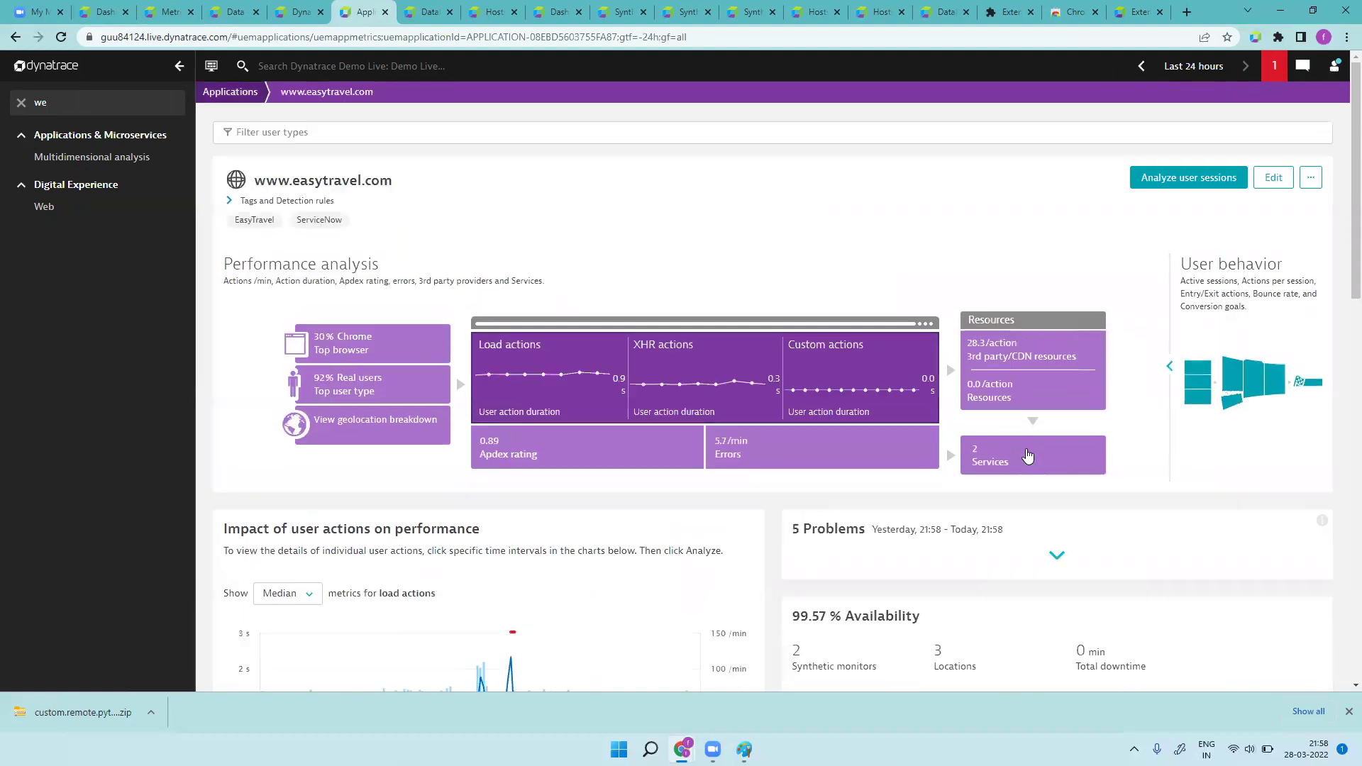
scroll(1029, 454, down, 5)
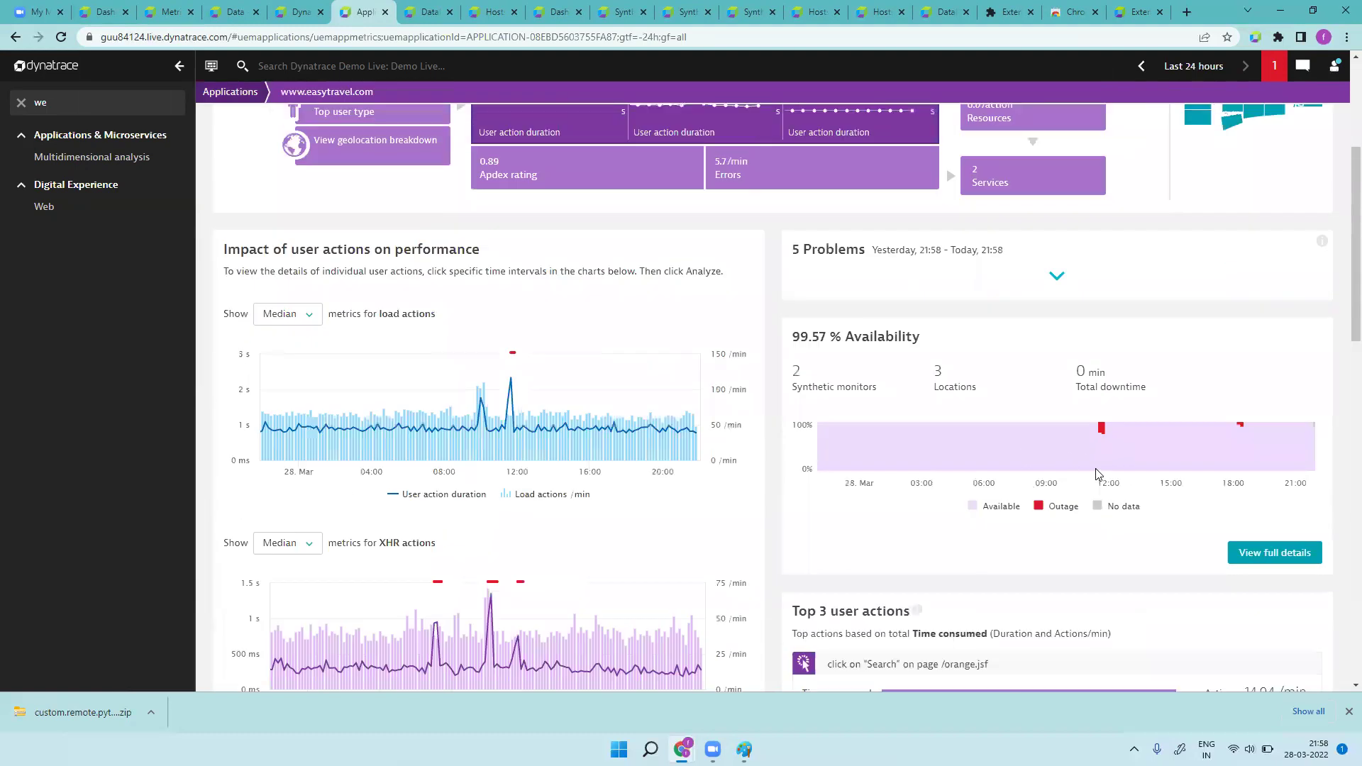
scroll(1097, 473, down, 5)
click(1258, 519)
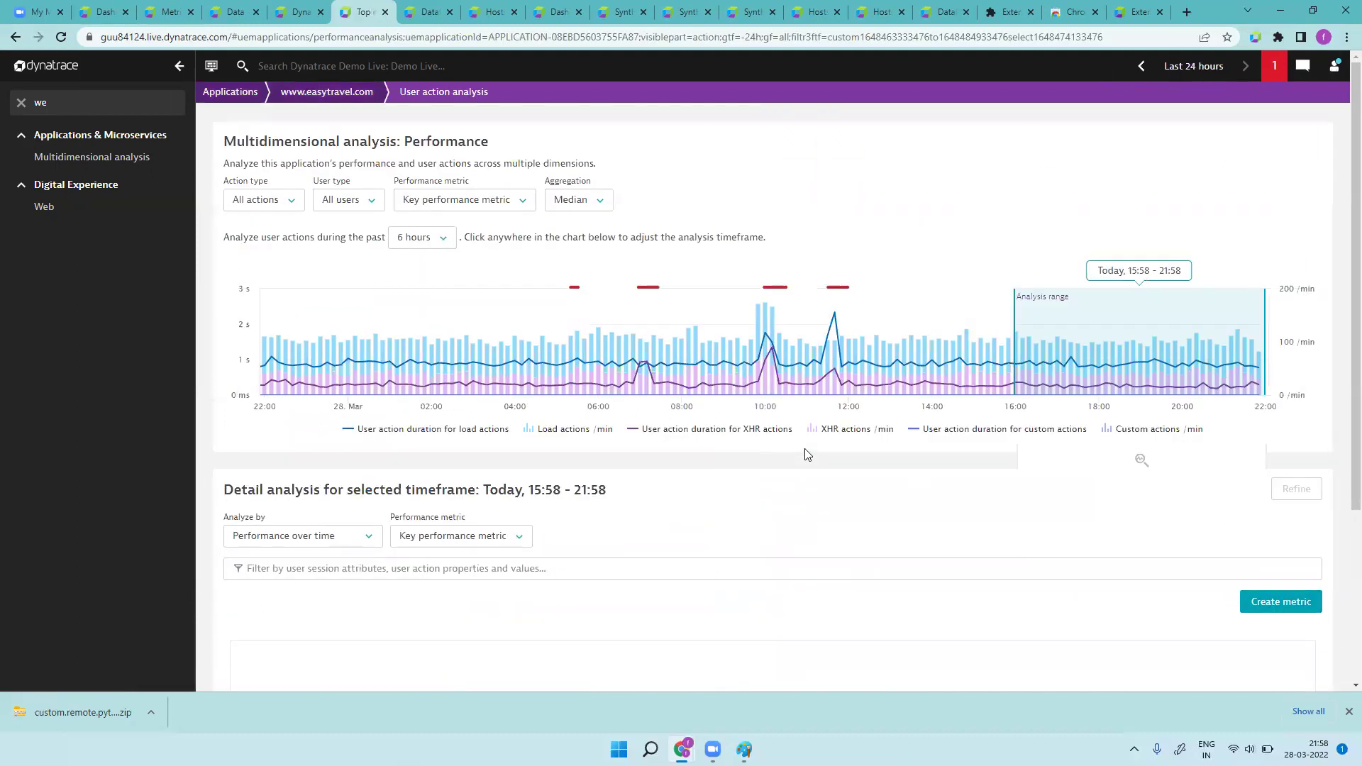
- Look through the top 100 user actions and open "Loading of page /orange-booking-payment.jsf"
scroll(806, 454, down, 10)
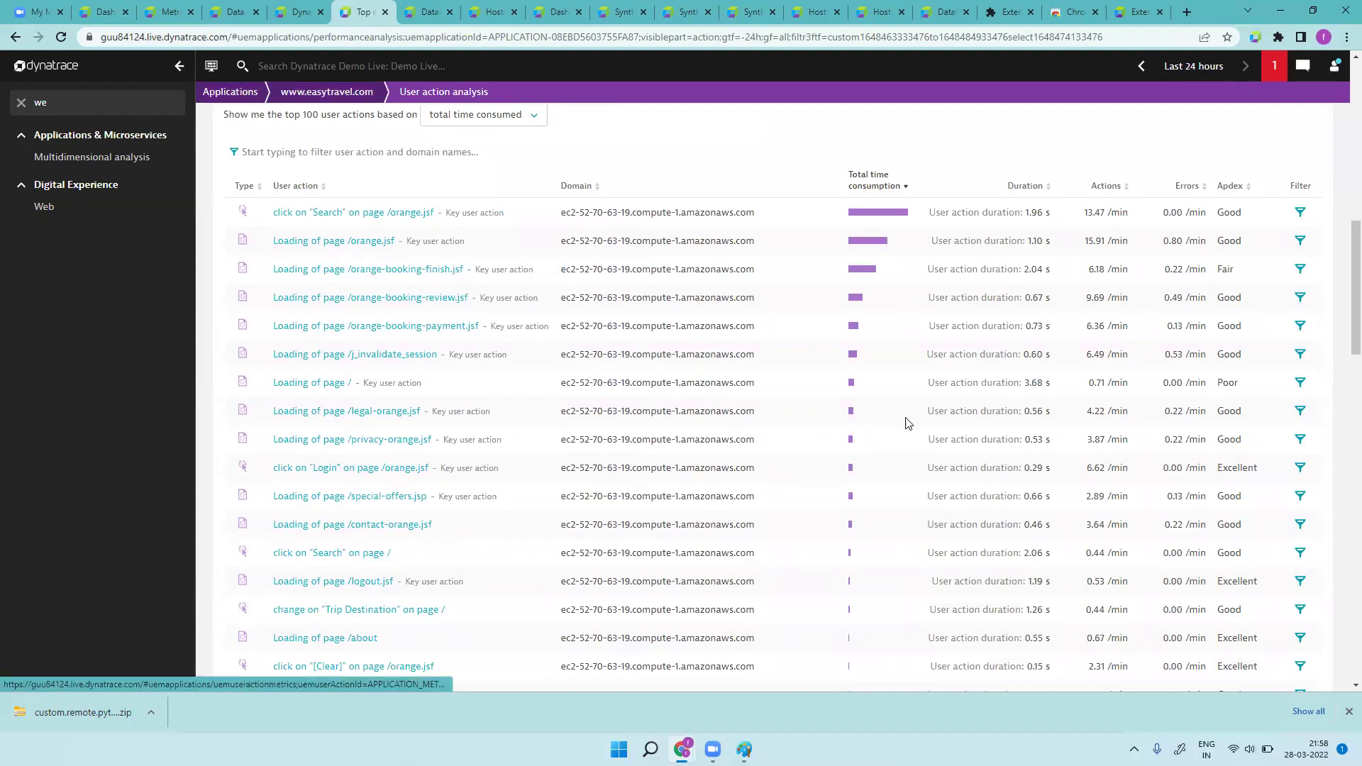
scroll(599, 429, down, 6)
scroll(402, 392, up, 10)
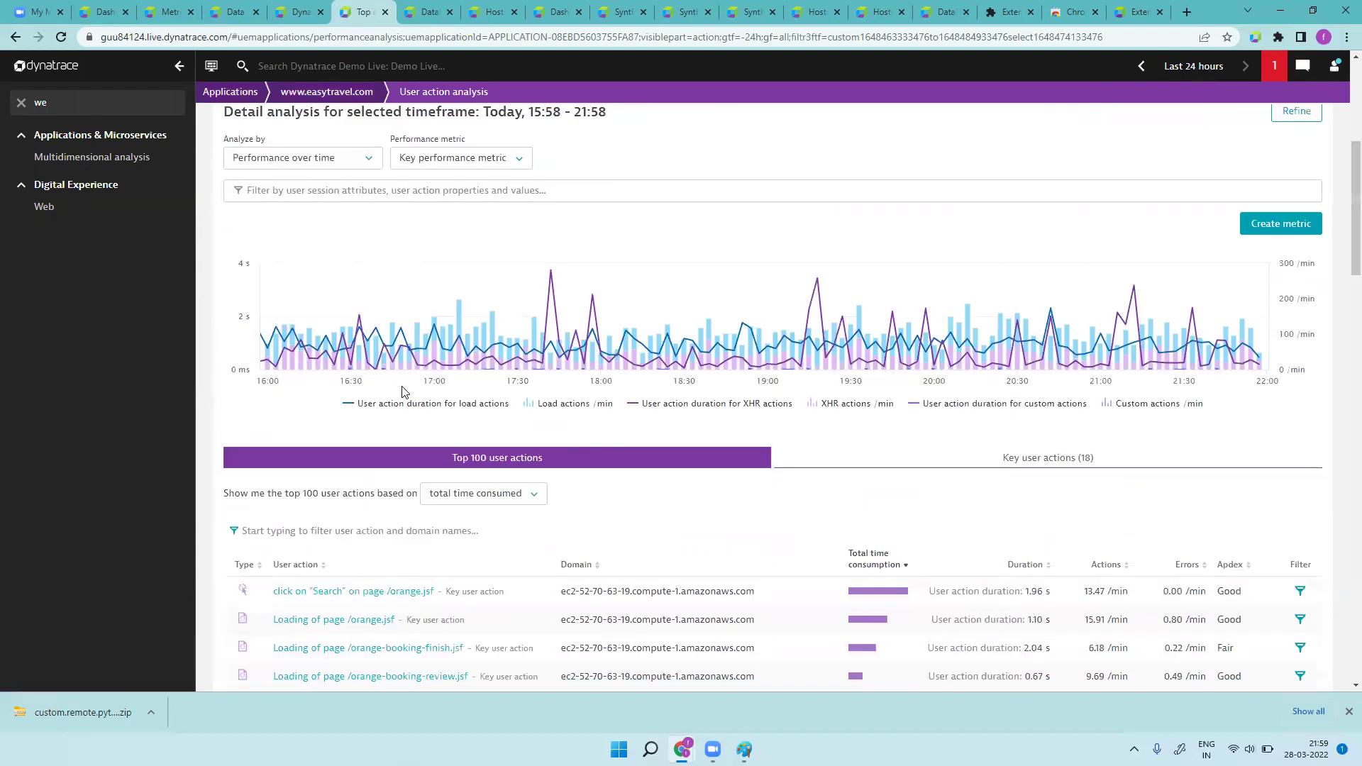
scroll(532, 543, down, 5)
click(348, 331)
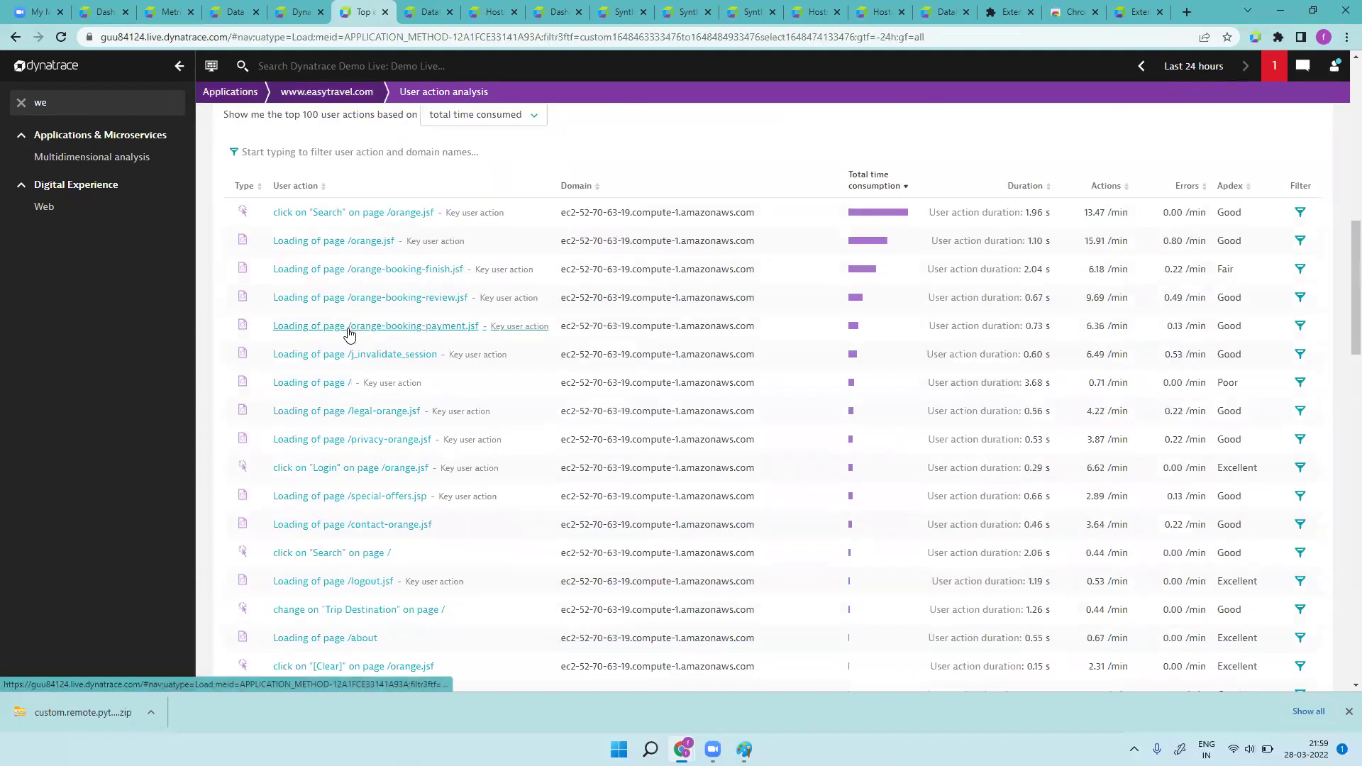